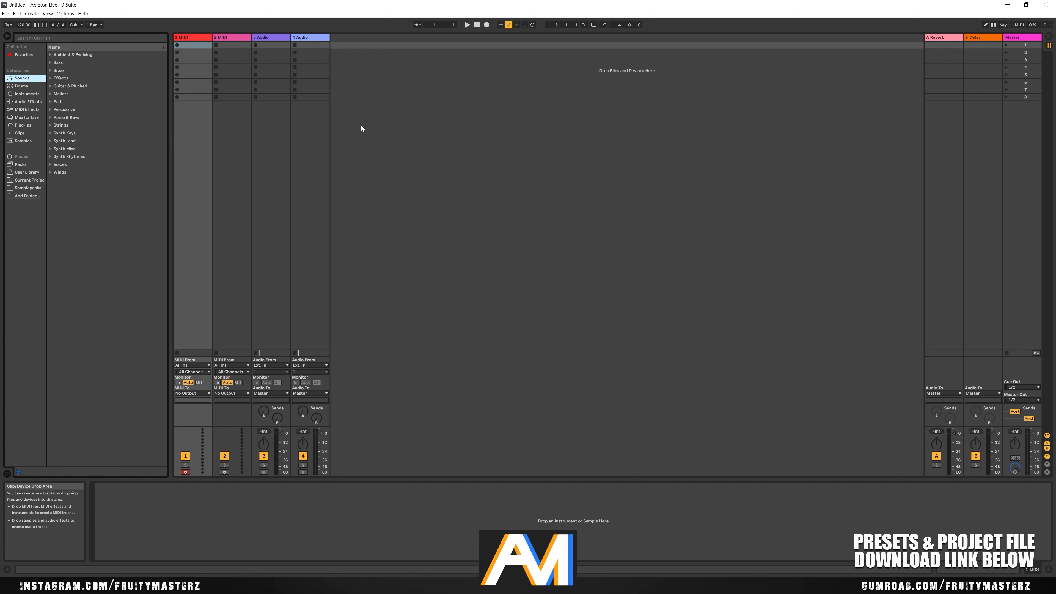
Switch to the Arrangement view and delete every track except the first MIDI track
{"action": "left_click", "coordinate": [1048, 36]}
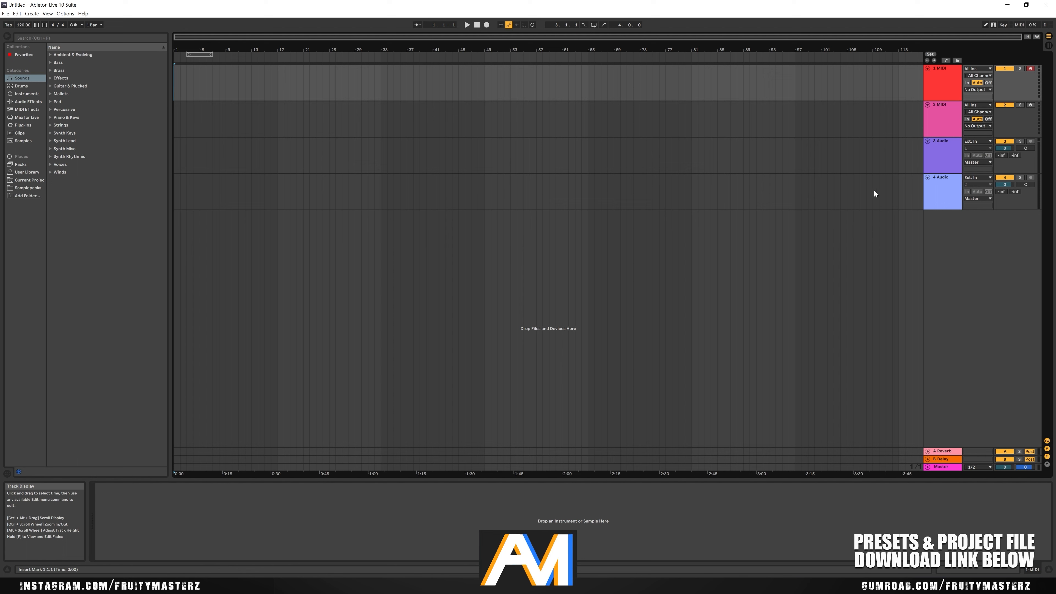
{"action": "left_click", "coordinate": [938, 123]}
{"action": "key", "text": "Delete"}
{"action": "key", "text": "Delete"}
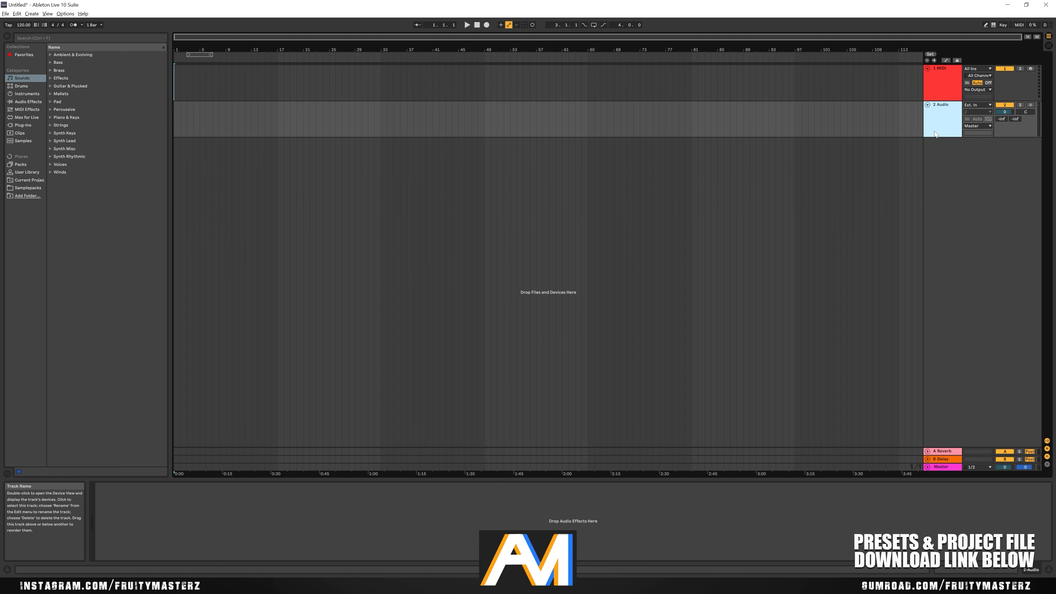
{"action": "key", "text": "Delete"}
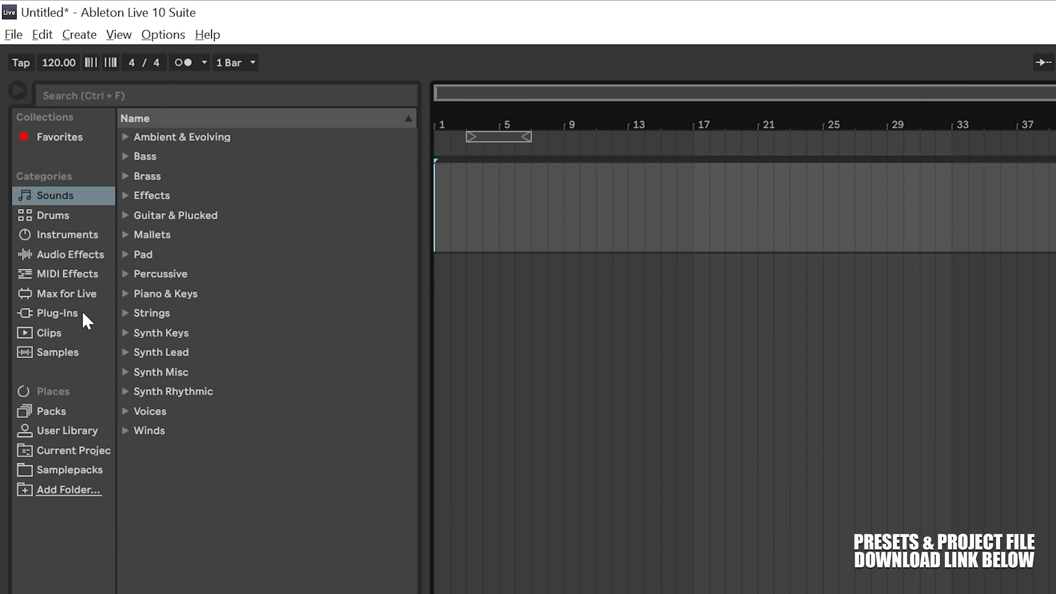
Load the Sylenth1 plug-in onto the MIDI track, then shrink its interface and move its window towards the centre
{"action": "left_click", "coordinate": [32, 125]}
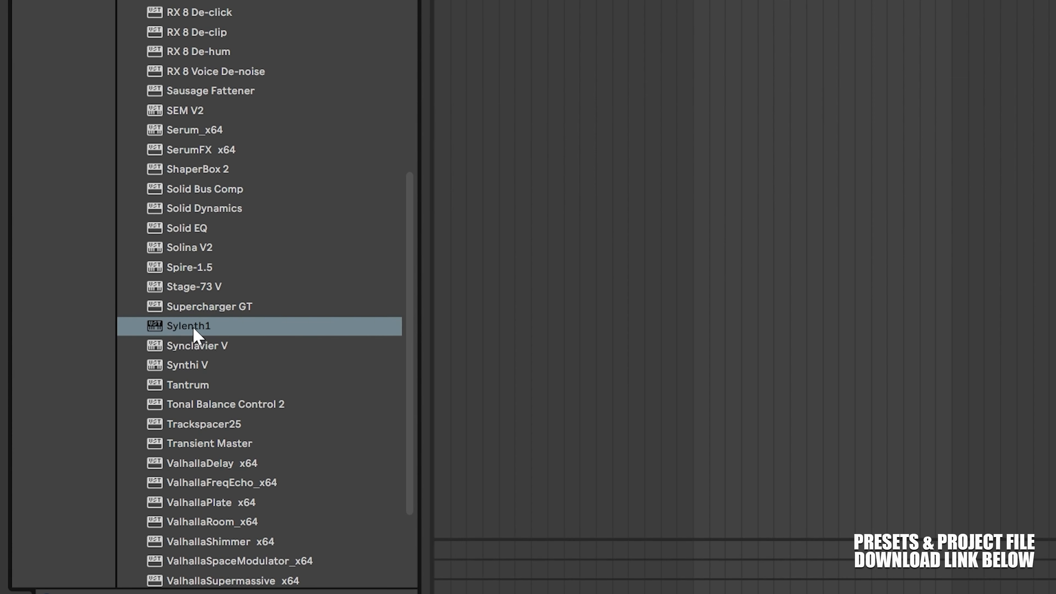
{"action": "double_click", "coordinate": [189, 325]}
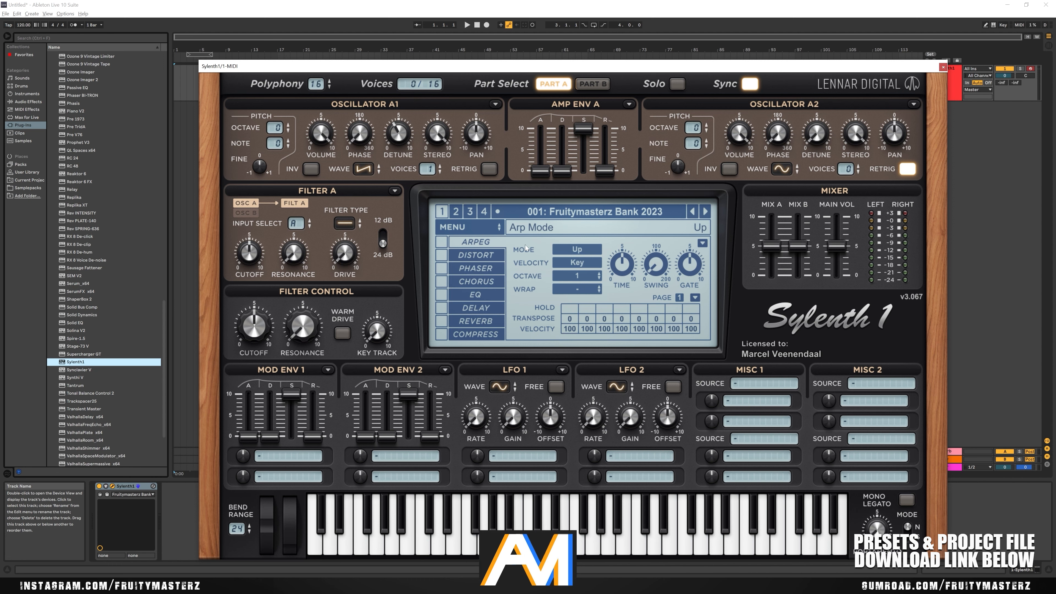
{"action": "left_click", "coordinate": [464, 229]}
{"action": "mouse_move", "coordinate": [478, 288]}
{"action": "left_click", "coordinate": [679, 372]}
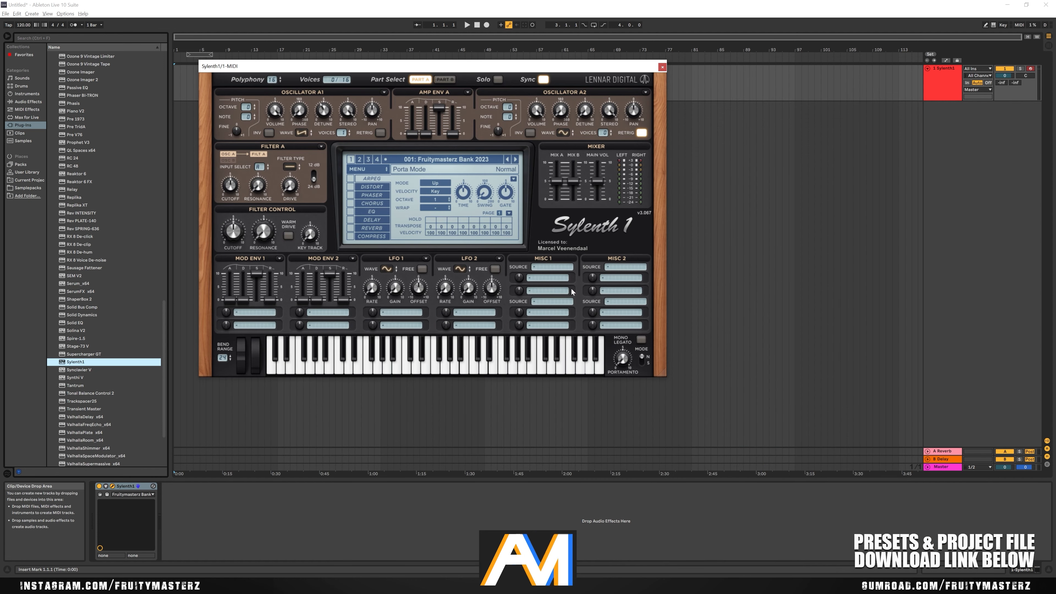
{"action": "left_click_drag", "start_coordinate": [462, 67], "coordinate": [571, 111]}
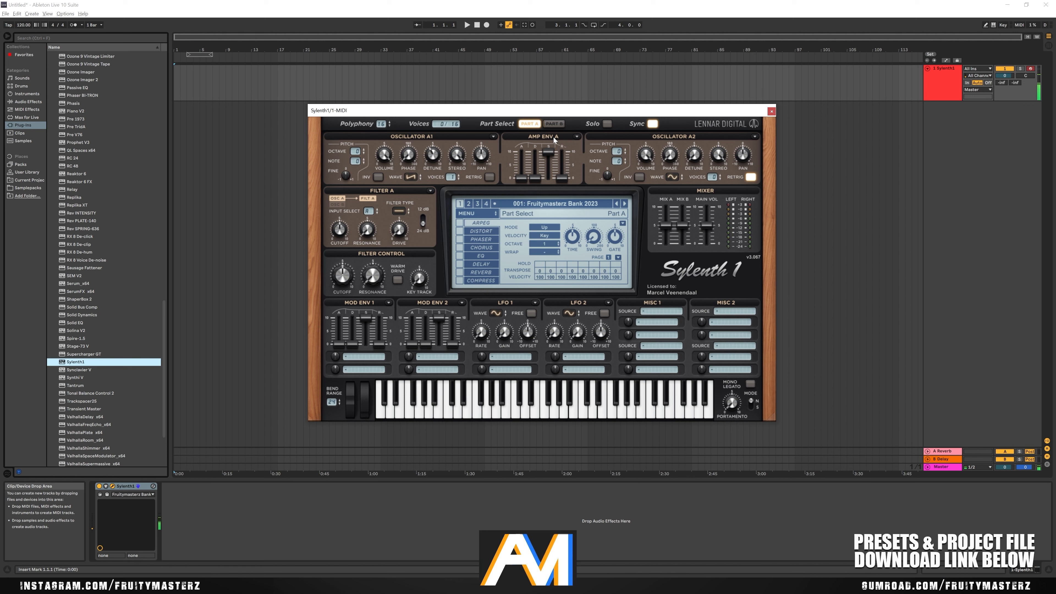
Insert a second MIDI track below the Sylenth1 track and shift the Sylenth1 window aside
{"action": "key", "text": "ctrl+shift+t"}
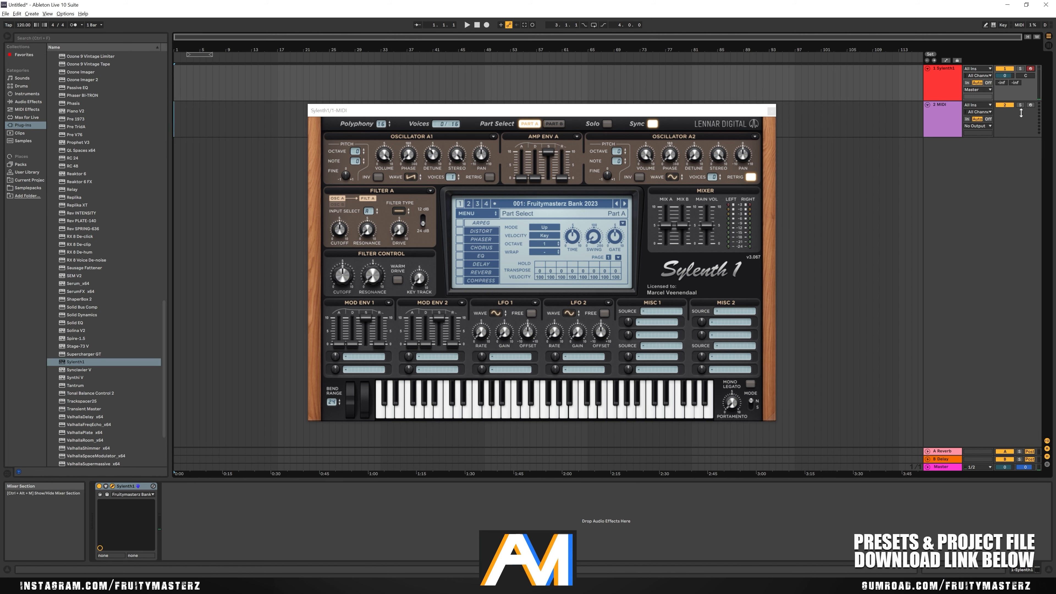
{"action": "left_click_drag", "start_coordinate": [541, 111], "coordinate": [629, 118]}
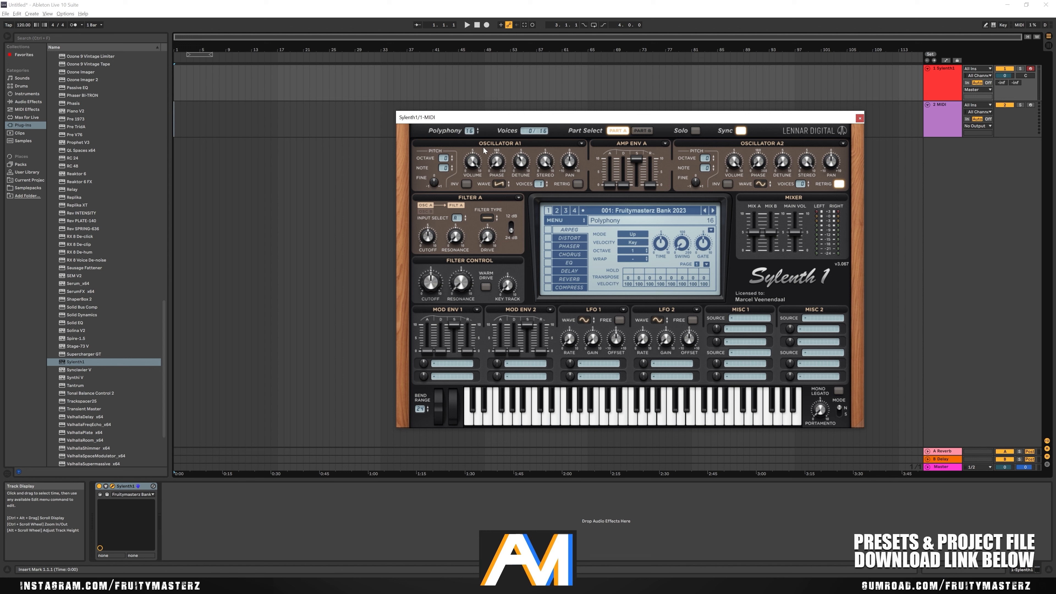
Try out the Sylenth1 preset "060: PD - Cyberpunk Jesus"
{"action": "left_click", "coordinate": [640, 218]}
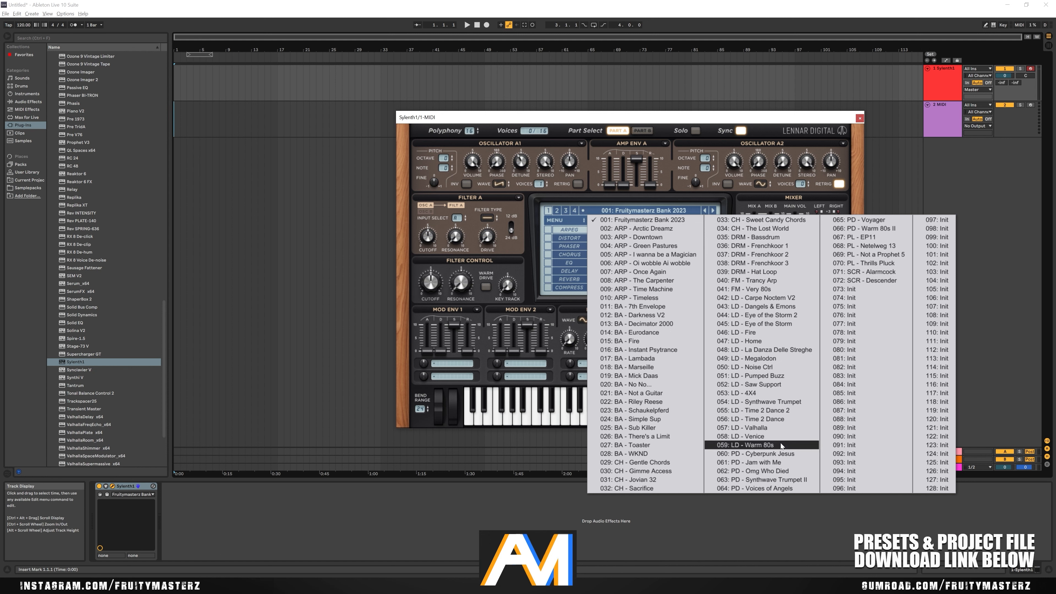
{"action": "left_click", "coordinate": [780, 453]}
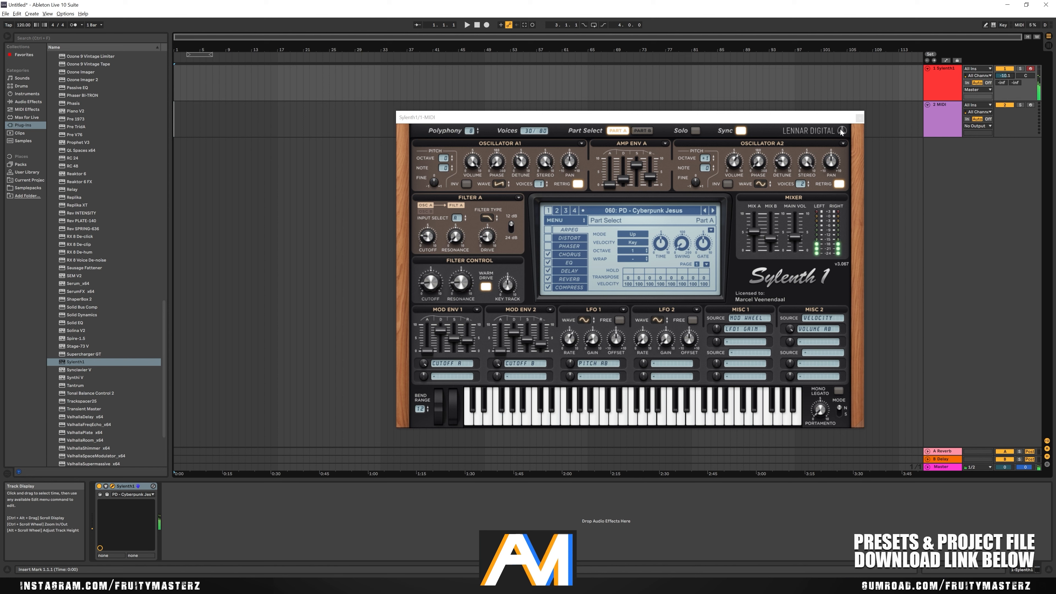
Load the arpeggio preset "005: ARP - I wanna be a Magician" in Sylenth1
{"action": "left_click", "coordinate": [662, 211]}
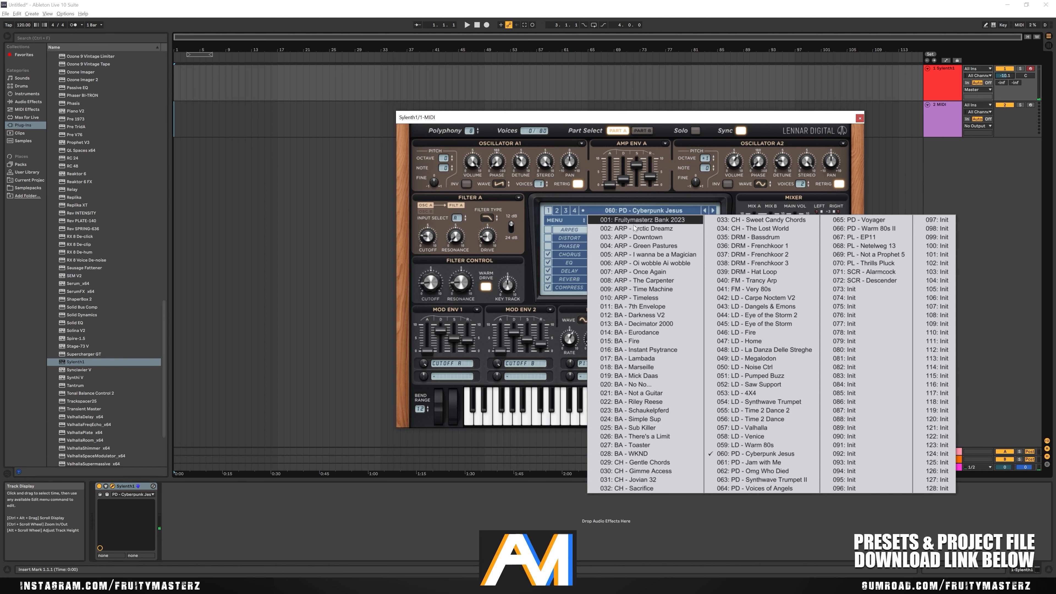
{"action": "left_click", "coordinate": [644, 254]}
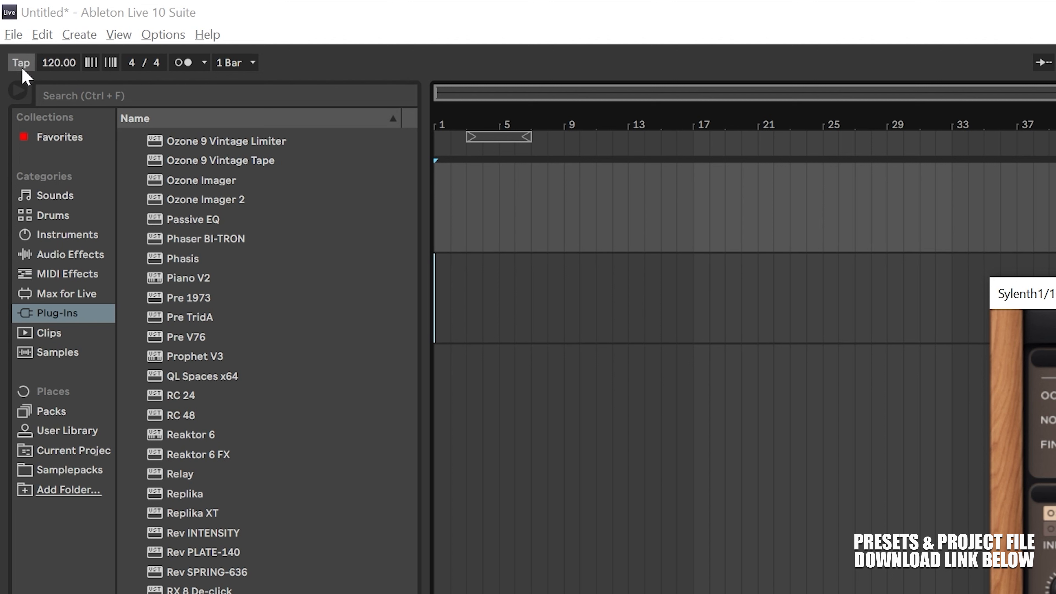
Tap in a project tempo by repeating a steady beat
{"action": "left_click", "coordinate": [28, 64]}
{"action": "left_click", "coordinate": [28, 64]}
{"action": "left_click", "coordinate": [28, 63]}
{"action": "left_click", "coordinate": [27, 63]}
{"action": "left_click", "coordinate": [28, 63]}
{"action": "left_click", "coordinate": [28, 63]}
{"action": "left_click", "coordinate": [27, 63]}
{"action": "left_click", "coordinate": [27, 63]}
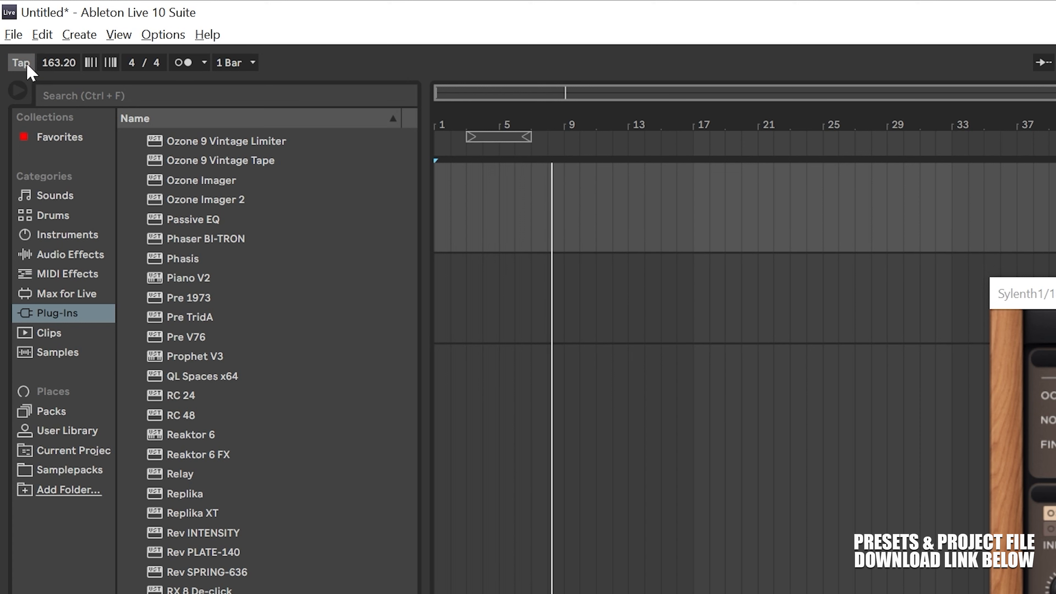
Set the project tempo to 150 BPM and place the insert marker at bar 17 on the Sylenth1 track
{"action": "double_click", "coordinate": [47, 61]}
{"action": "type", "text": "146"}
{"action": "key", "text": "Return"}
{"action": "left_click_drag", "start_coordinate": [65, 67], "coordinate": [66, 62]}
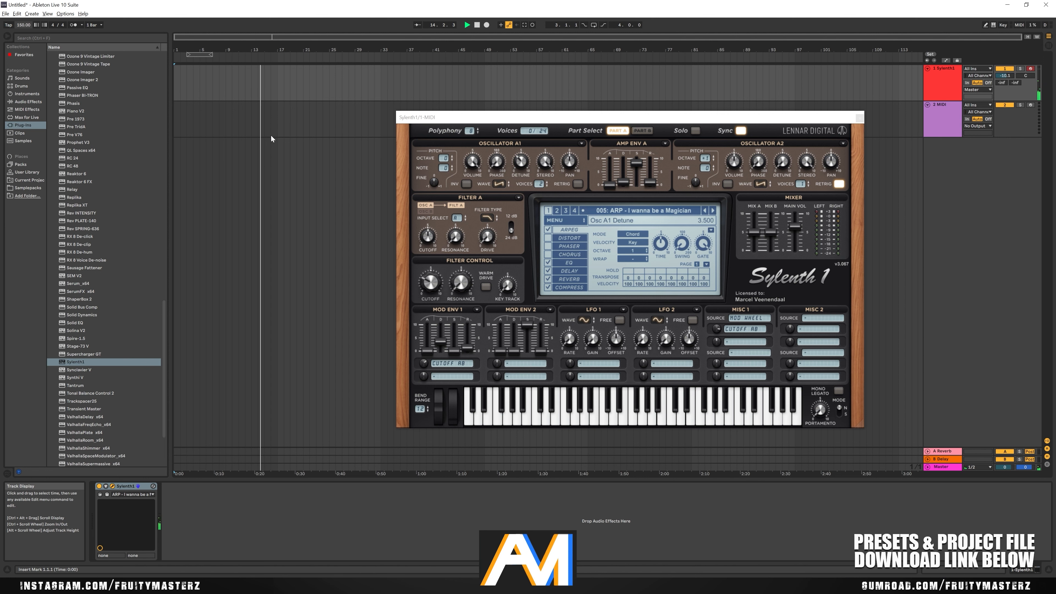
{"action": "left_click", "coordinate": [278, 96]}
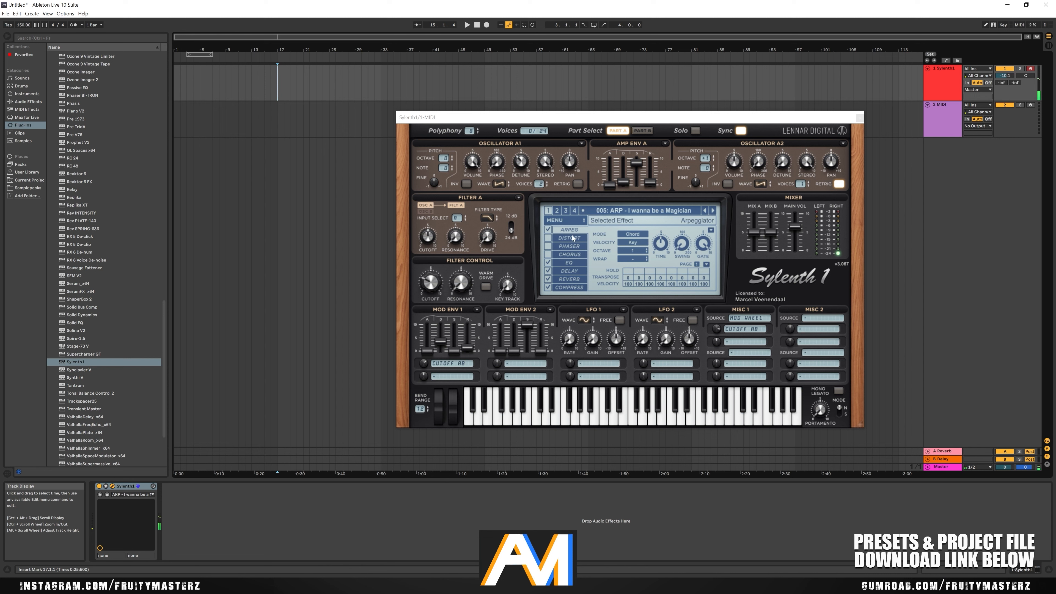
Switch Sylenth1's arpeggiator off and back on to compare the preset with and without it
{"action": "left_click", "coordinate": [548, 229]}
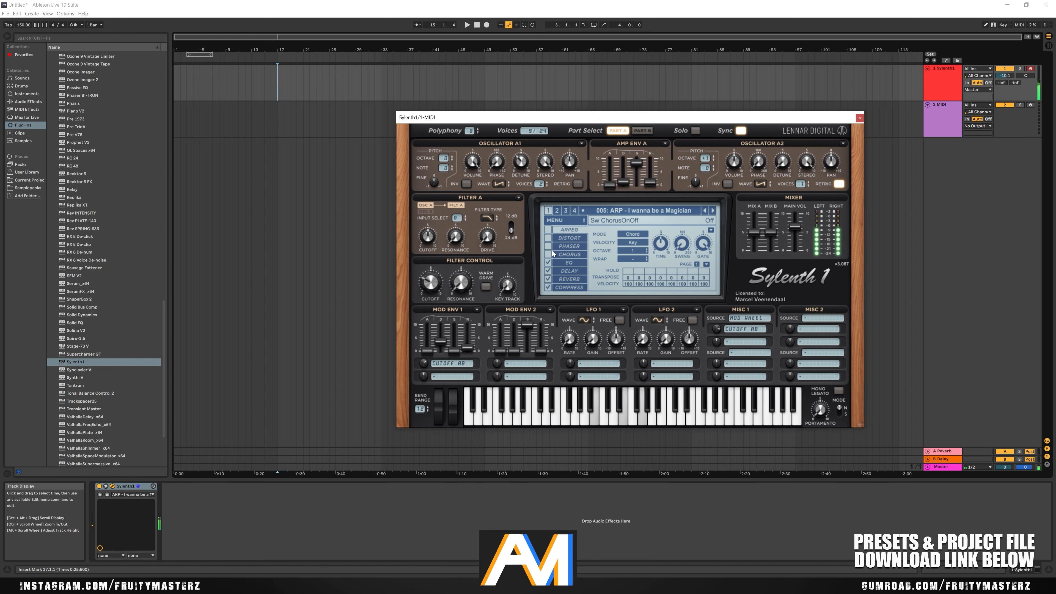
{"action": "left_click", "coordinate": [548, 229]}
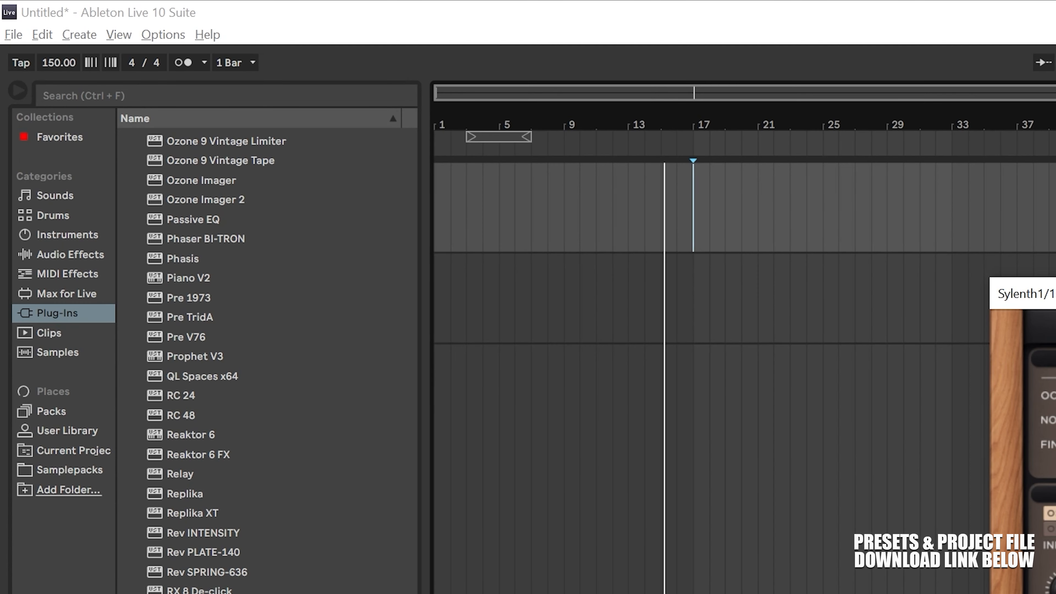
Hide the Sylenth1 window to clear the arrangement's opening bars for editing
{"action": "key", "text": "ctrl+alt+p"}
{"action": "left_click_drag", "start_coordinate": [512, 126], "coordinate": [561, 146]}
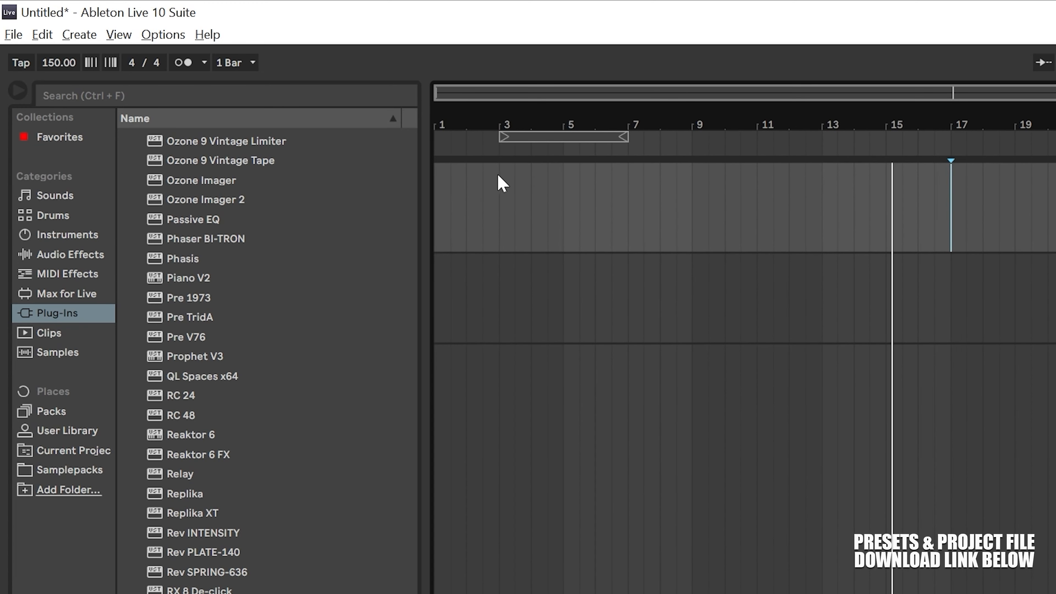
{"action": "mouse_move", "coordinate": [499, 183]}
{"action": "left_mouse_down"}
{"action": "mouse_move", "coordinate": [639, 196]}
{"action": "mouse_move", "coordinate": [632, 202]}
{"action": "left_mouse_up"}
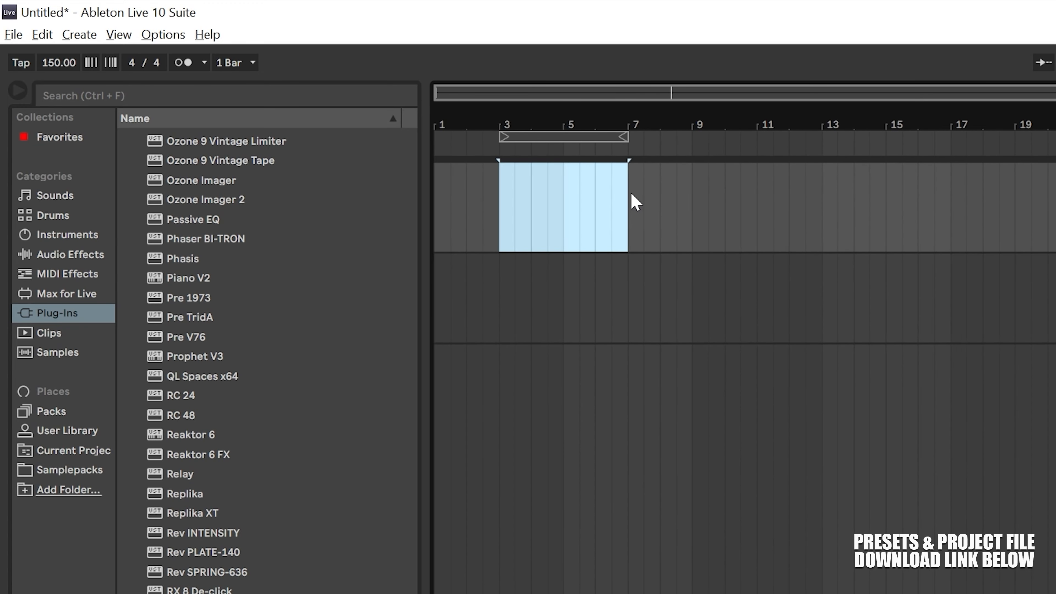
{"action": "right_click", "coordinate": [611, 203]}
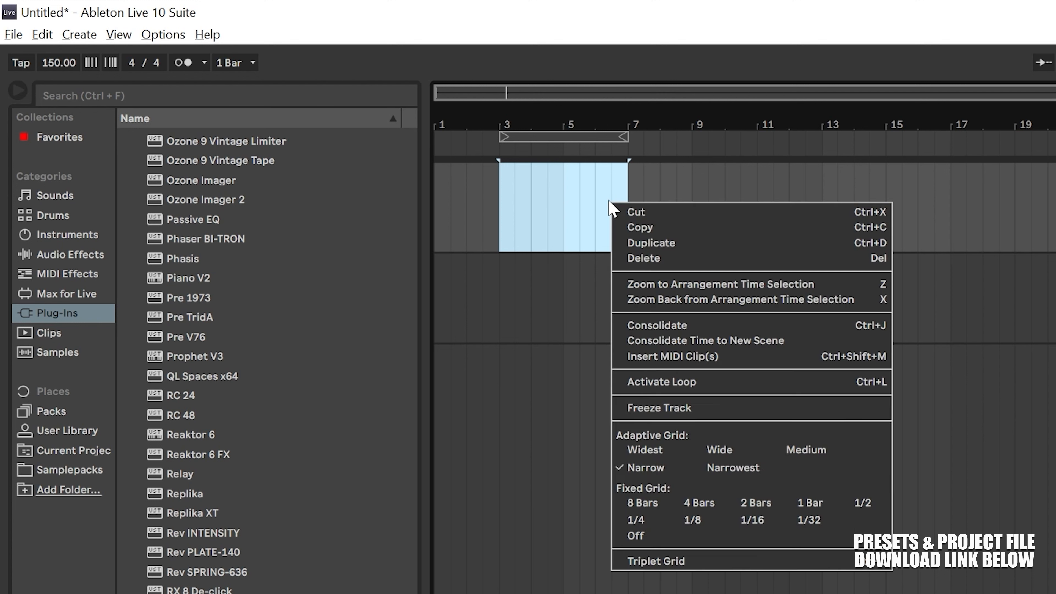
{"action": "left_click", "coordinate": [630, 299]}
{"action": "left_click", "coordinate": [661, 210]}
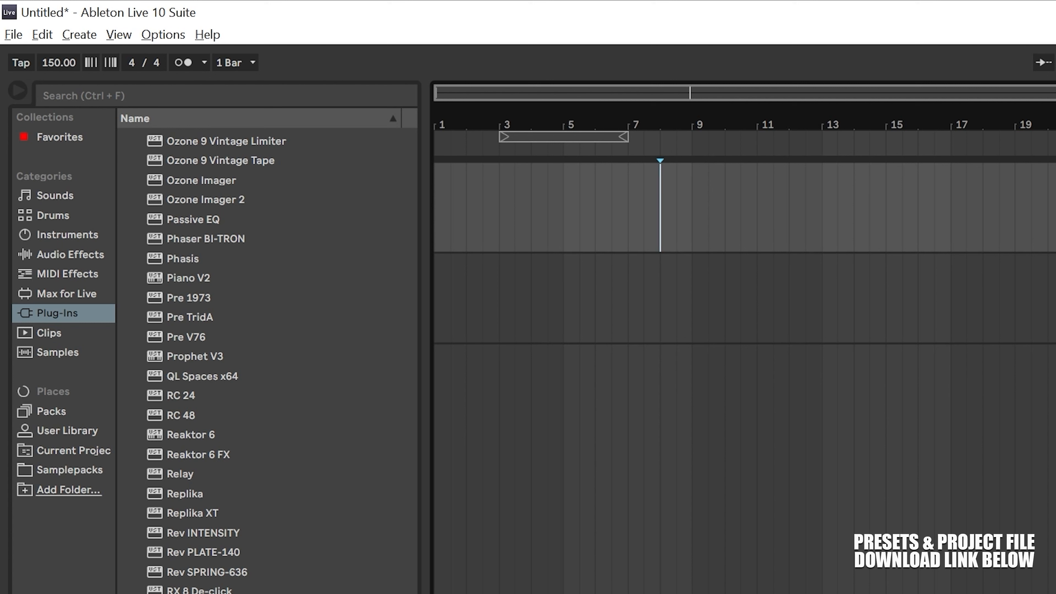
Record a short MIDI take from bar 3 on the Sylenth1 track and play it back
{"action": "left_click", "coordinate": [508, 197]}
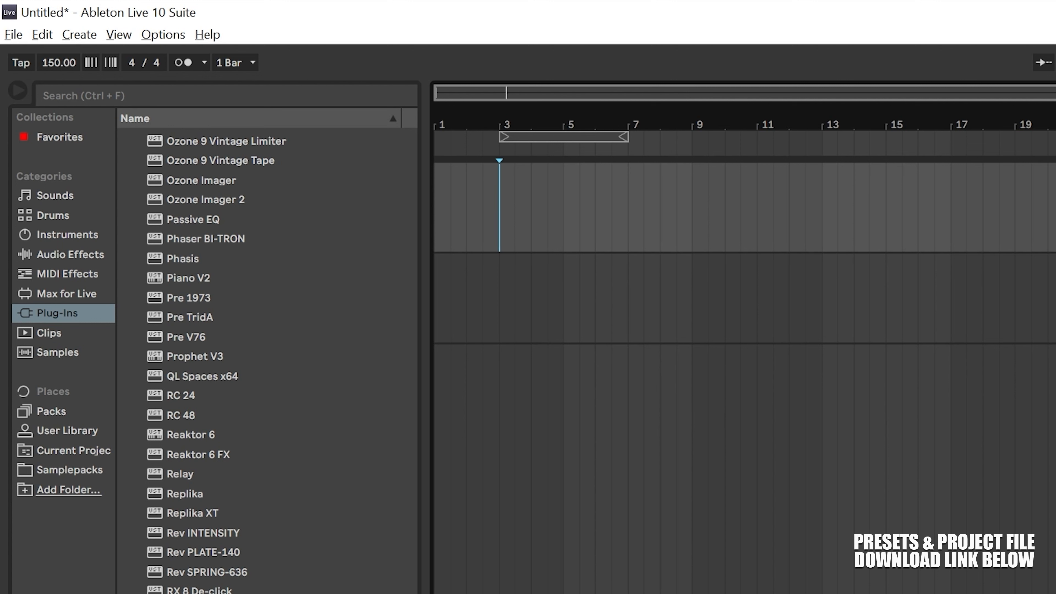
{"action": "key", "text": "F9"}
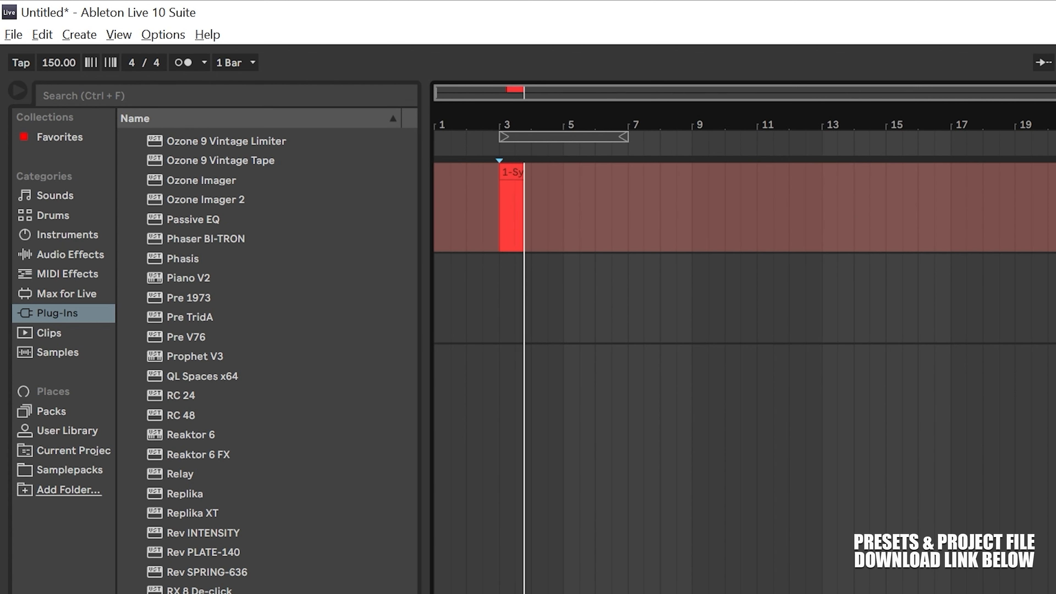
{"action": "key", "text": "F9"}
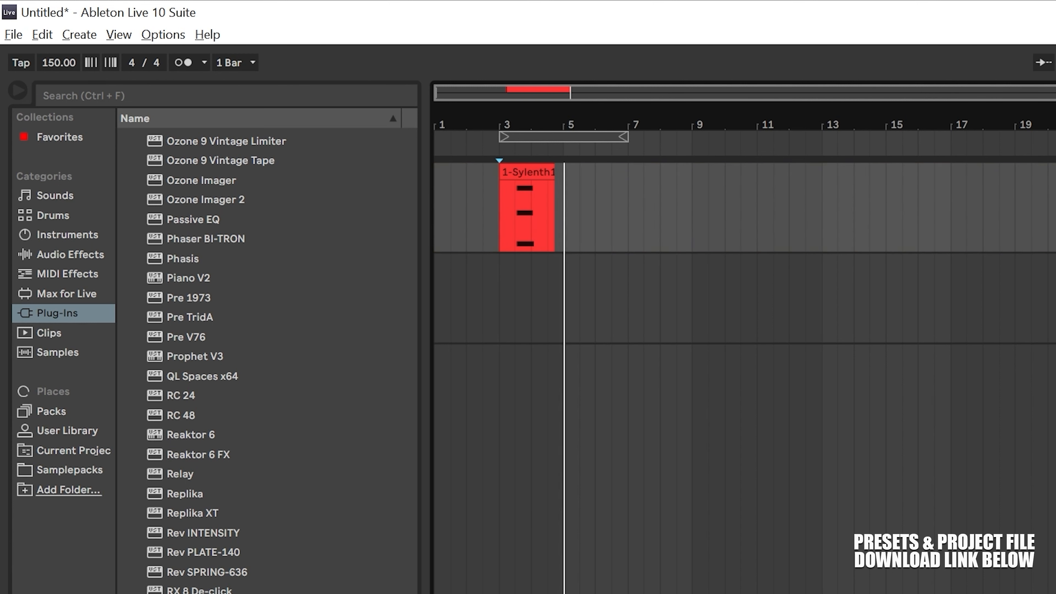
{"action": "key", "text": "space"}
{"action": "key", "text": "space"}
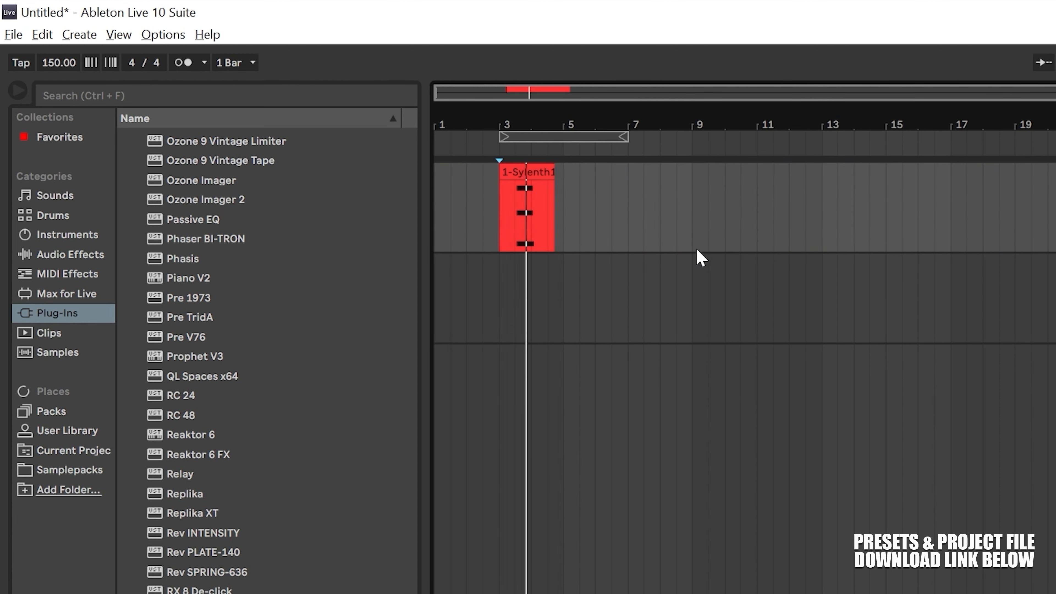
Delete the recorded clip at bar 3 from the Sylenth1 track
{"action": "left_click", "coordinate": [516, 171]}
{"action": "key", "text": "space"}
{"action": "key", "text": "Delete"}
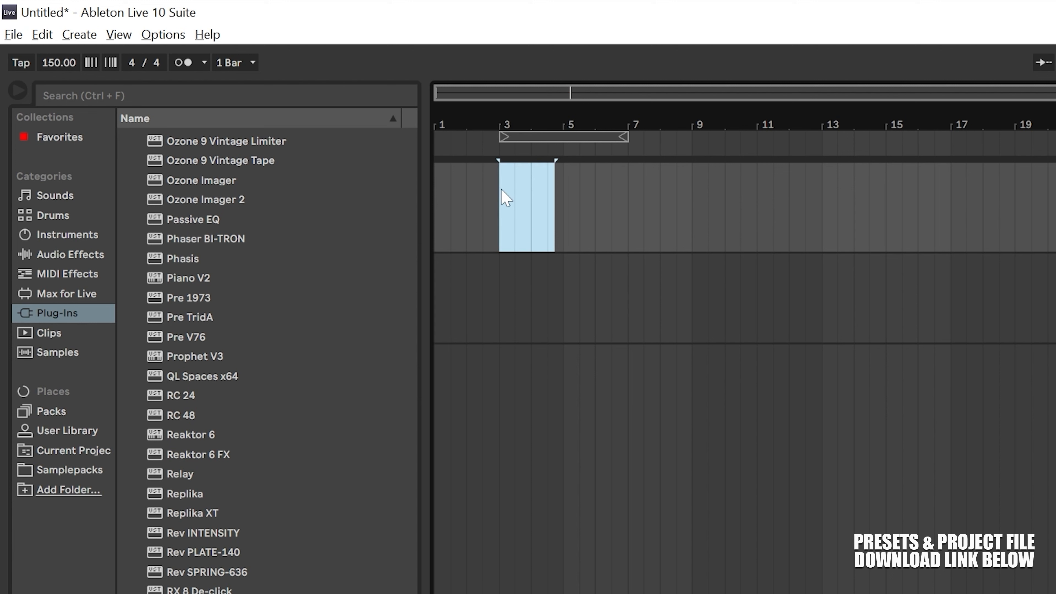
Insert an empty MIDI clip from bar 3 to bar 7 on the Sylenth1 track
{"action": "left_click", "coordinate": [643, 193]}
{"action": "left_click_drag", "start_coordinate": [513, 195], "coordinate": [569, 193]}
{"action": "left_click", "coordinate": [654, 196]}
{"action": "left_click_drag", "start_coordinate": [502, 206], "coordinate": [630, 212]}
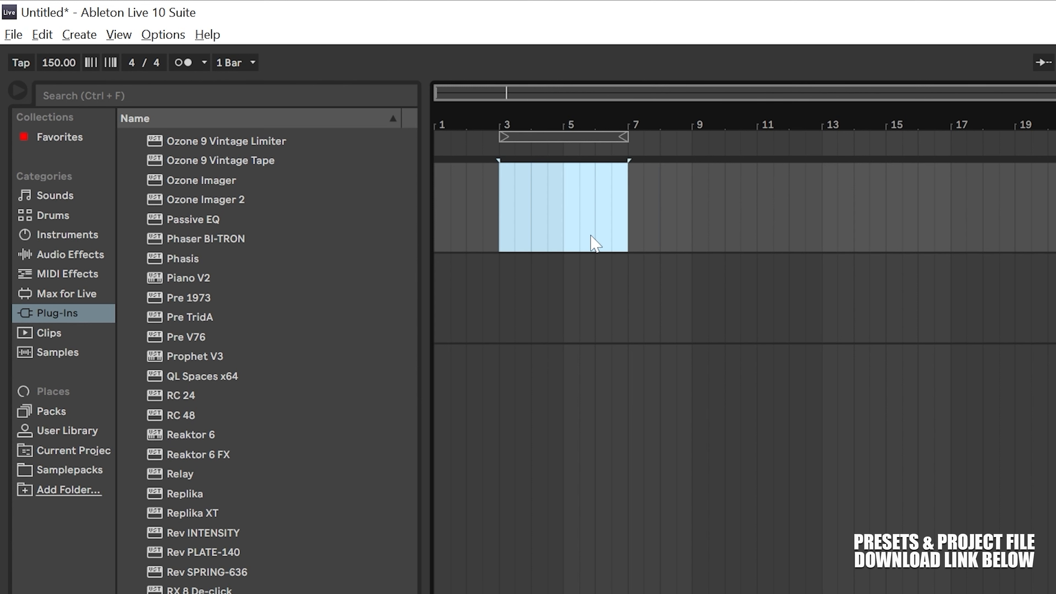
{"action": "right_click", "coordinate": [595, 243]}
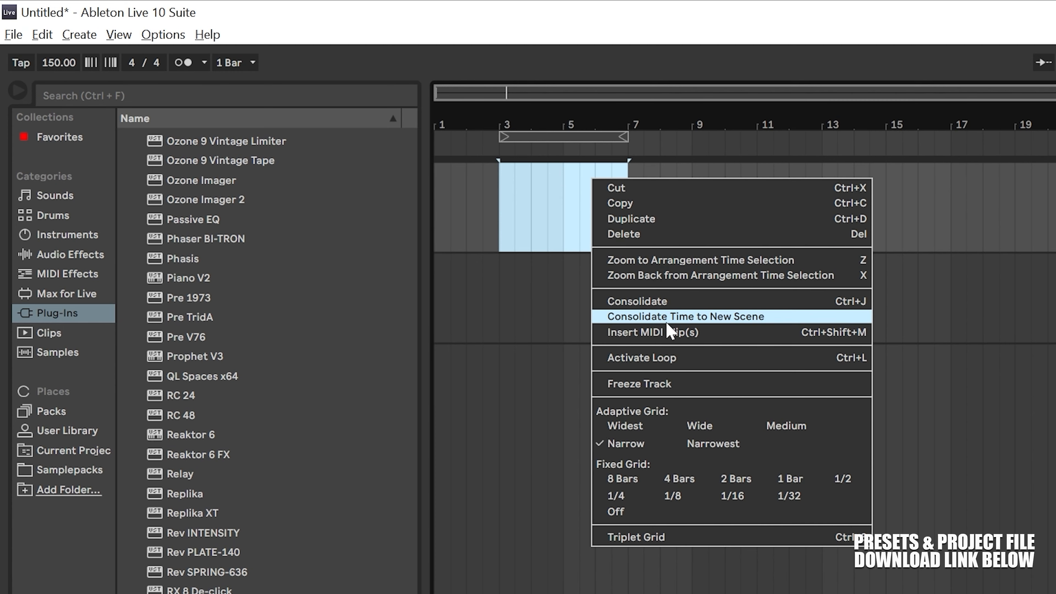
{"action": "left_click", "coordinate": [667, 332]}
{"action": "left_click", "coordinate": [667, 208]}
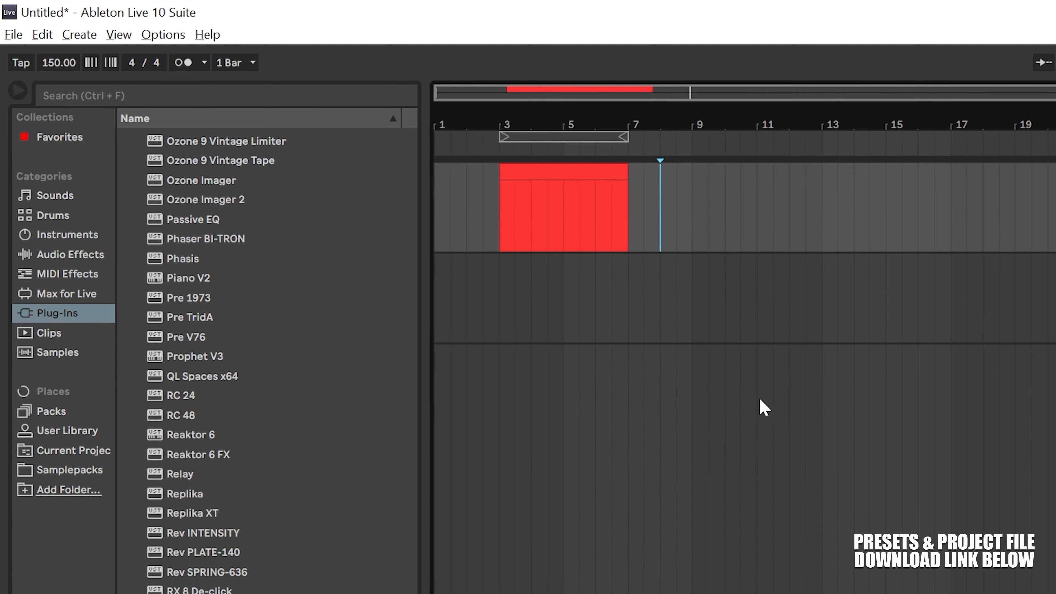
Open the empty clip in the MIDI note editor and make the editor area taller
{"action": "left_click", "coordinate": [596, 173]}
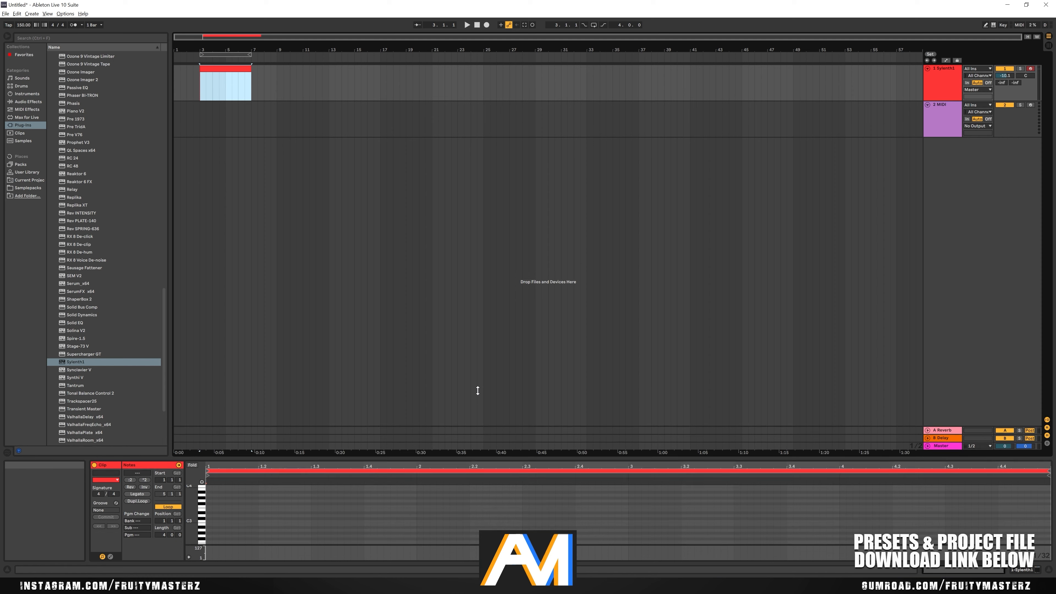
{"action": "left_click_drag", "start_coordinate": [478, 390], "coordinate": [481, 384]}
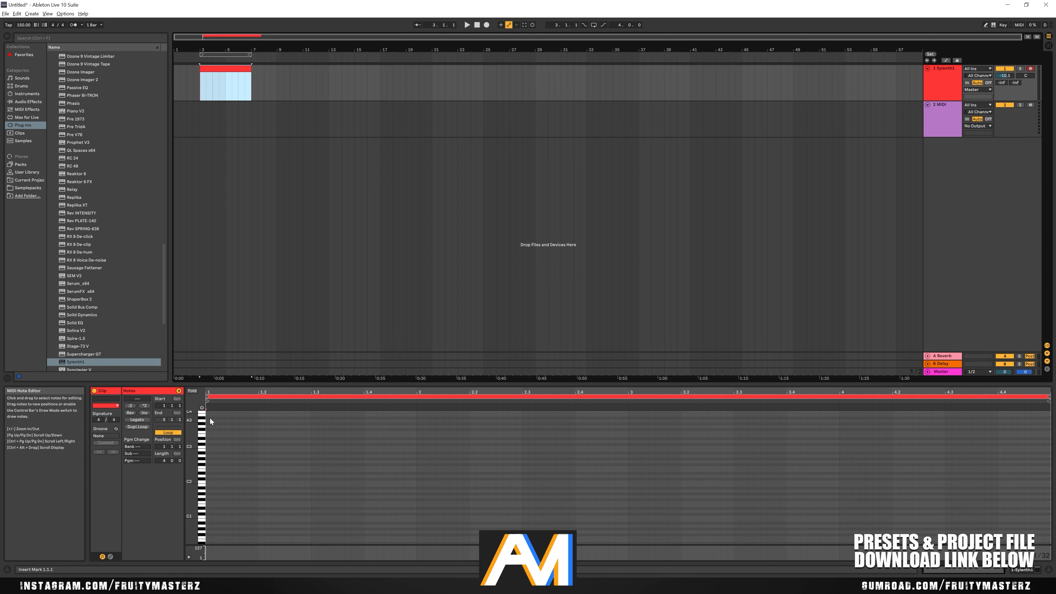
Add a short C#2 note at beat 1.2 of the clip
{"action": "left_click", "coordinate": [273, 447]}
{"action": "scroll", "coordinate": [272, 447], "scroll_direction": "up", "scroll_amount": 6}
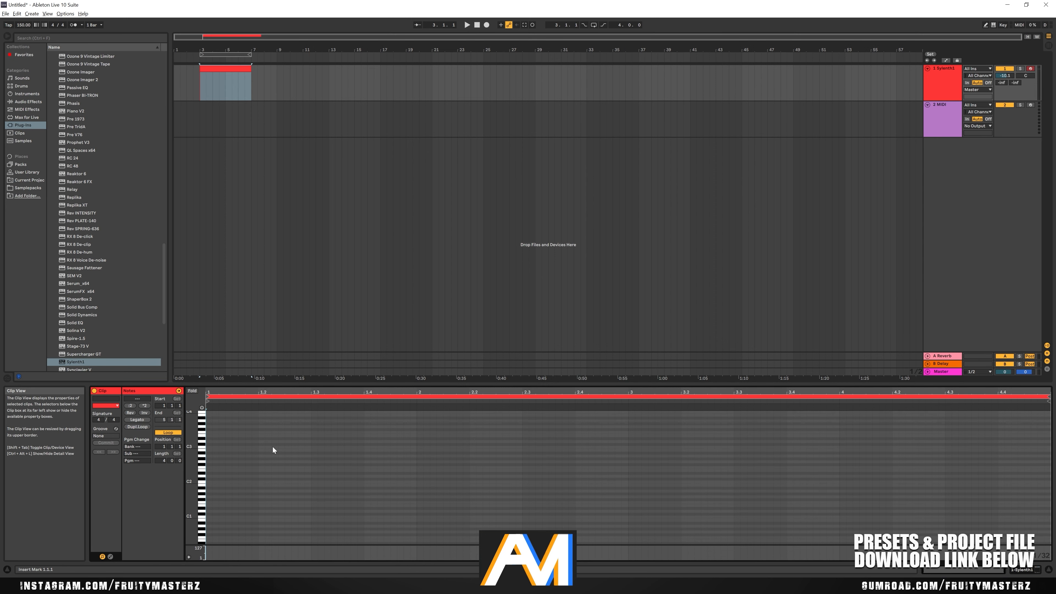
{"action": "scroll", "coordinate": [272, 447], "scroll_direction": "down", "scroll_amount": 9}
{"action": "scroll", "coordinate": [272, 447], "scroll_direction": "up", "scroll_amount": 3}
{"action": "scroll", "coordinate": [273, 447], "scroll_direction": "down", "scroll_amount": 3}
{"action": "scroll", "coordinate": [272, 447], "scroll_direction": "up", "scroll_amount": 2}
{"action": "scroll", "coordinate": [272, 446], "scroll_direction": "up", "scroll_amount": 2}
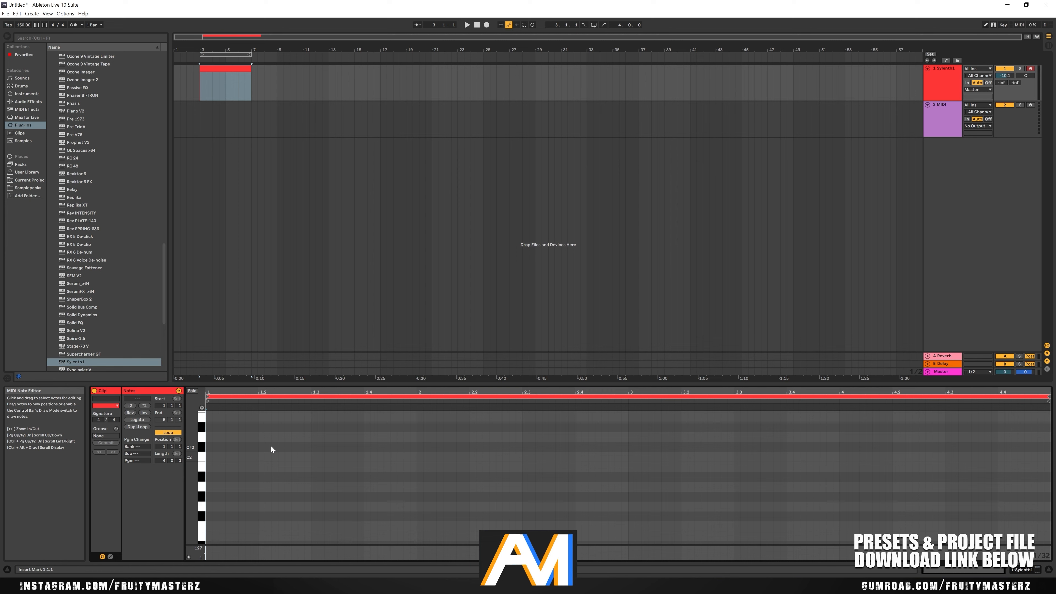
{"action": "double_click", "coordinate": [270, 448]}
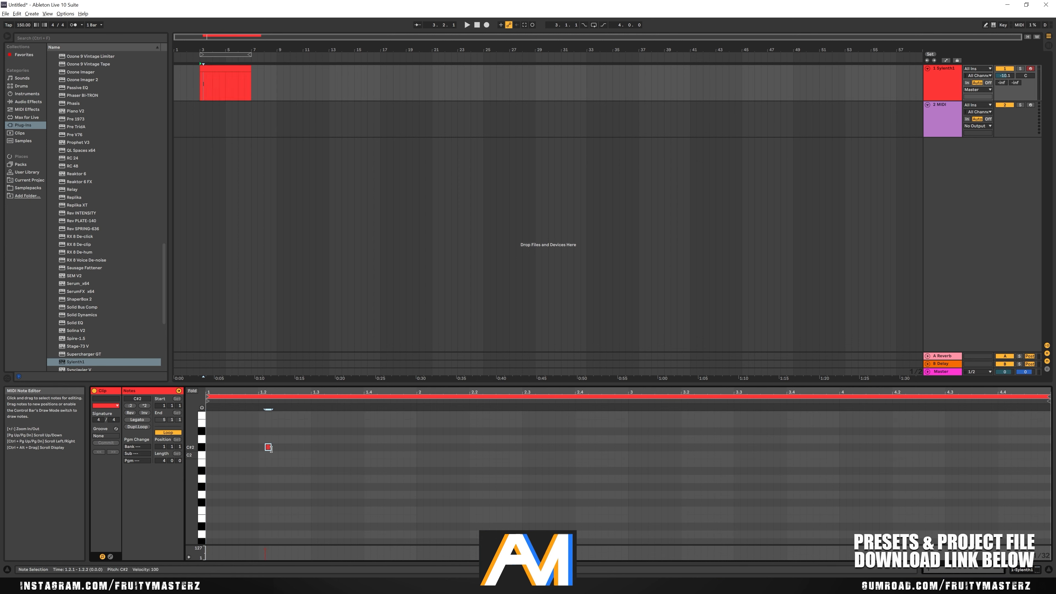
Enable note preview in the MIDI editor and make the note a one-bar D1 from the start of the clip
{"action": "mouse_move", "coordinate": [303, 449]}
{"action": "left_mouse_down"}
{"action": "mouse_move", "coordinate": [312, 449]}
{"action": "mouse_move", "coordinate": [290, 448]}
{"action": "left_mouse_up"}
{"action": "key", "text": "space"}
{"action": "left_click_drag", "start_coordinate": [727, 235], "coordinate": [582, 401]}
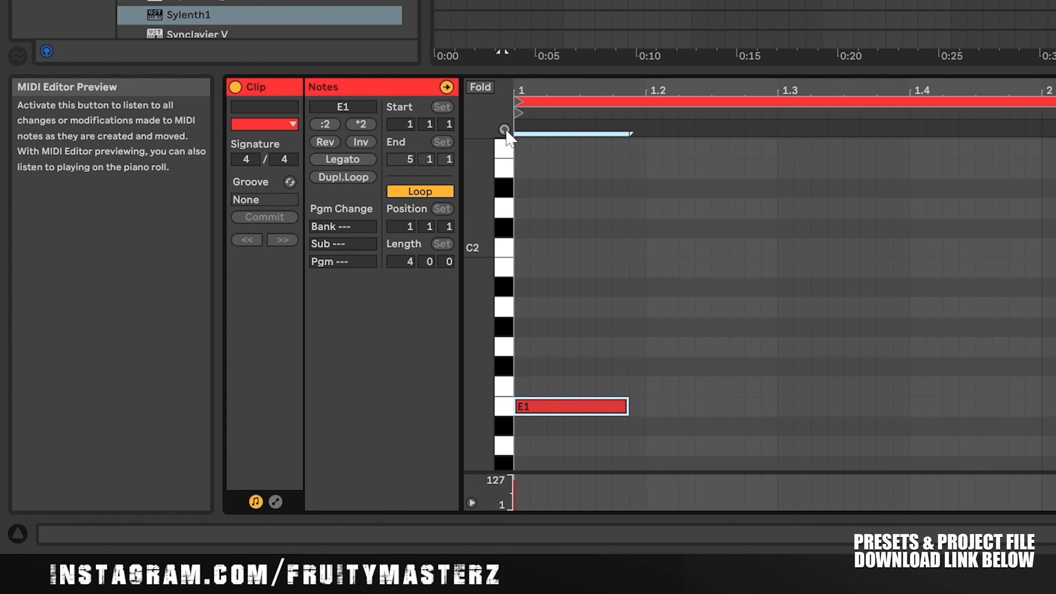
{"action": "left_click_drag", "start_coordinate": [573, 413], "coordinate": [573, 360]}
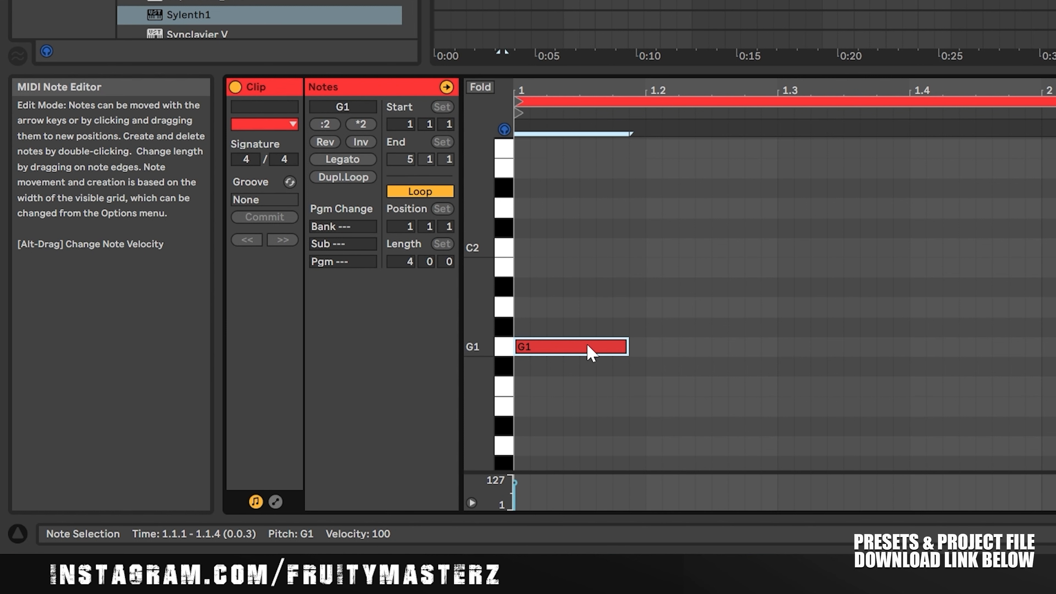
{"action": "left_click_drag", "start_coordinate": [627, 347], "coordinate": [989, 355]}
{"action": "left_click_drag", "start_coordinate": [914, 345], "coordinate": [922, 442]}
{"action": "key", "text": "space"}
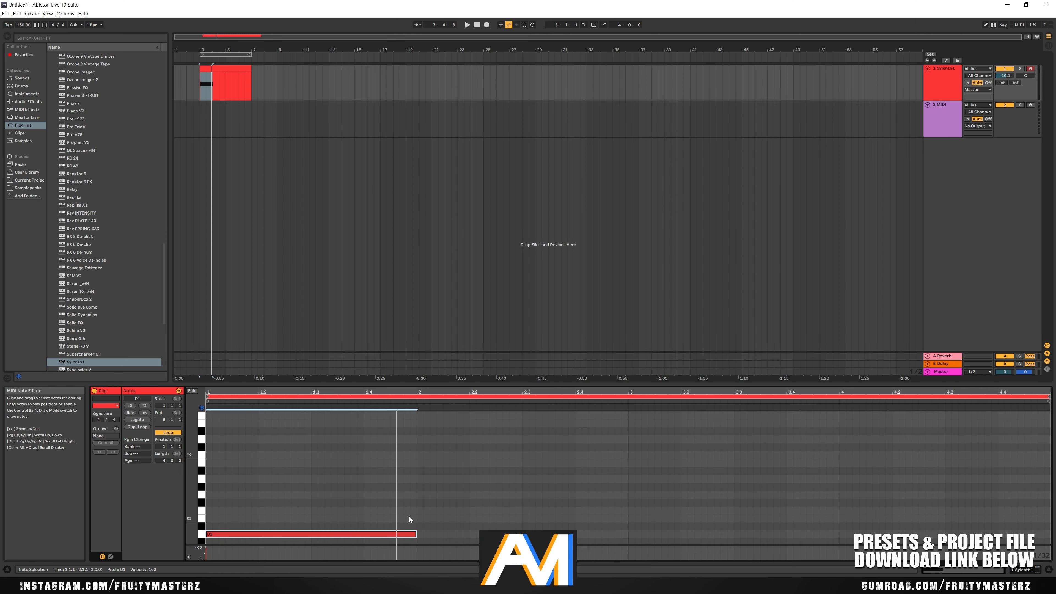
Make the MIDI note editor taller to show the higher octaves and play back the D1 note
{"action": "scroll", "coordinate": [384, 470], "scroll_direction": "down", "scroll_amount": 1}
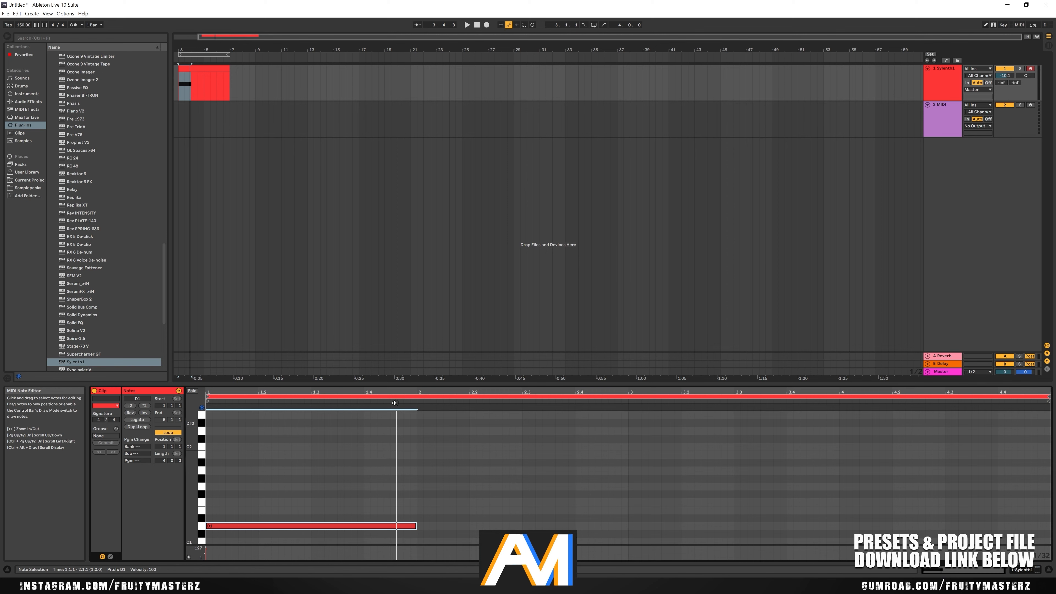
{"action": "left_click_drag", "start_coordinate": [424, 383], "coordinate": [416, 243]}
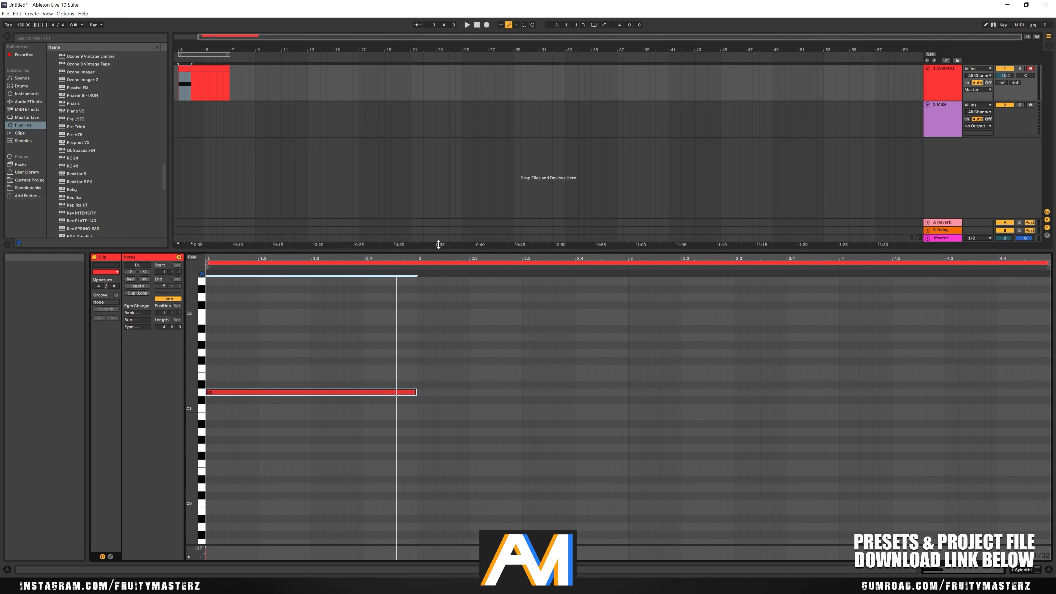
{"action": "scroll", "coordinate": [370, 334], "scroll_direction": "up", "scroll_amount": 3}
{"action": "key", "text": "space"}
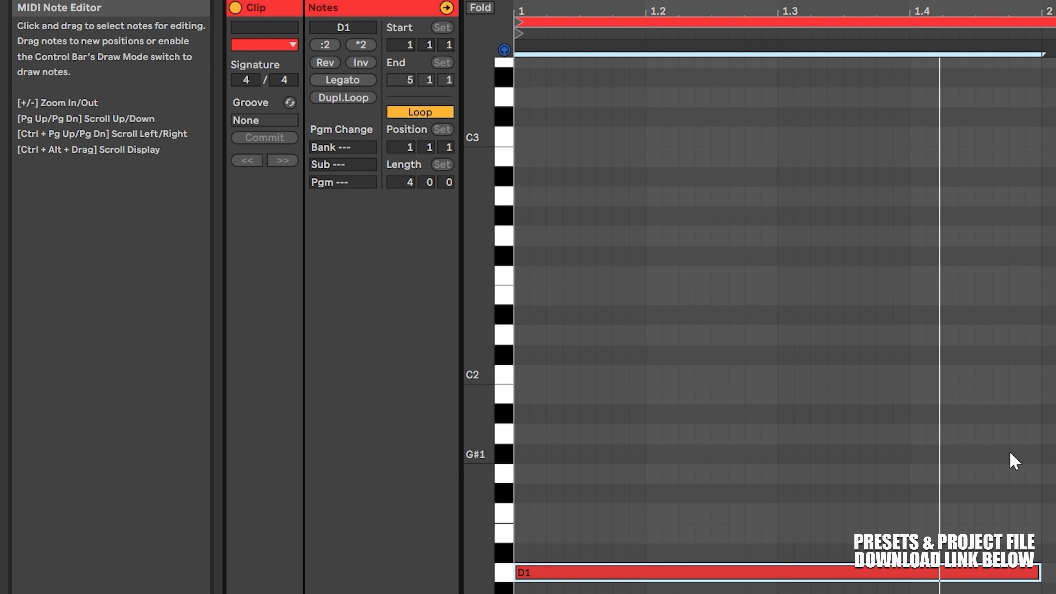
Add an E1 note from 2.1.1 to 2.2.3 and an F1 note from 2.2.3 to bar 3, and play them back
{"action": "double_click", "coordinate": [1052, 535]}
{"action": "left_click_drag", "start_coordinate": [423, 456], "coordinate": [494, 456]}
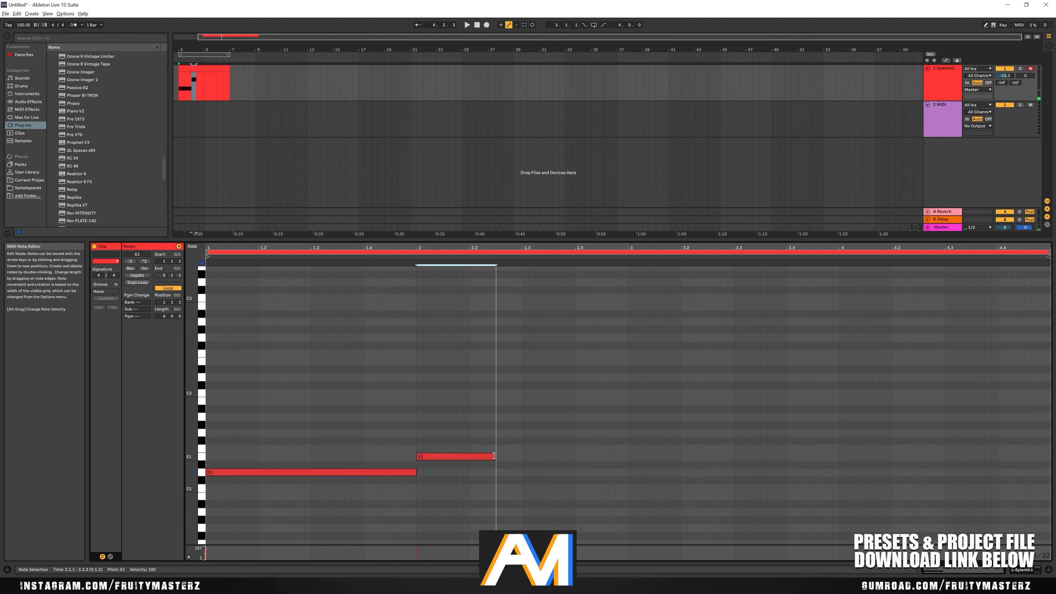
{"action": "left_click", "coordinate": [499, 448]}
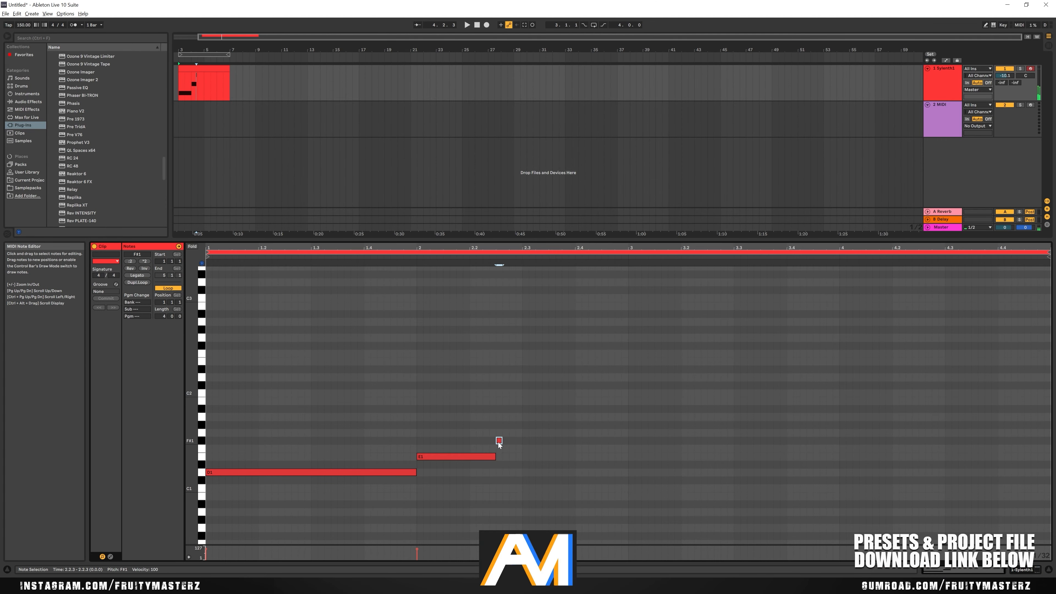
{"action": "double_click", "coordinate": [501, 448]}
{"action": "left_click_drag", "start_coordinate": [501, 448], "coordinate": [628, 448]}
{"action": "left_click", "coordinate": [601, 438]}
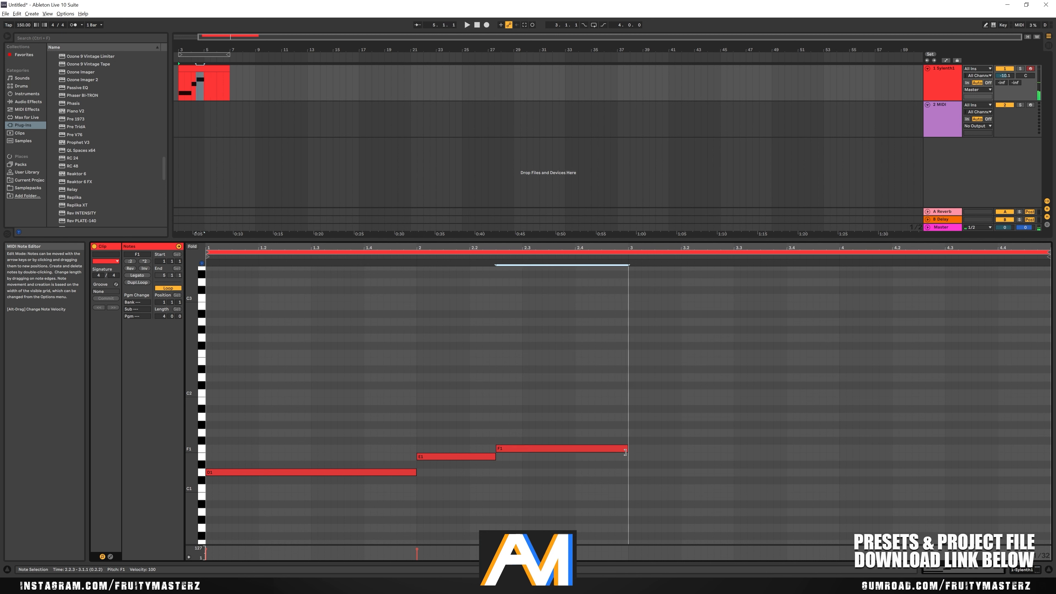
{"action": "left_click", "coordinate": [500, 453]}
{"action": "left_click", "coordinate": [510, 449]}
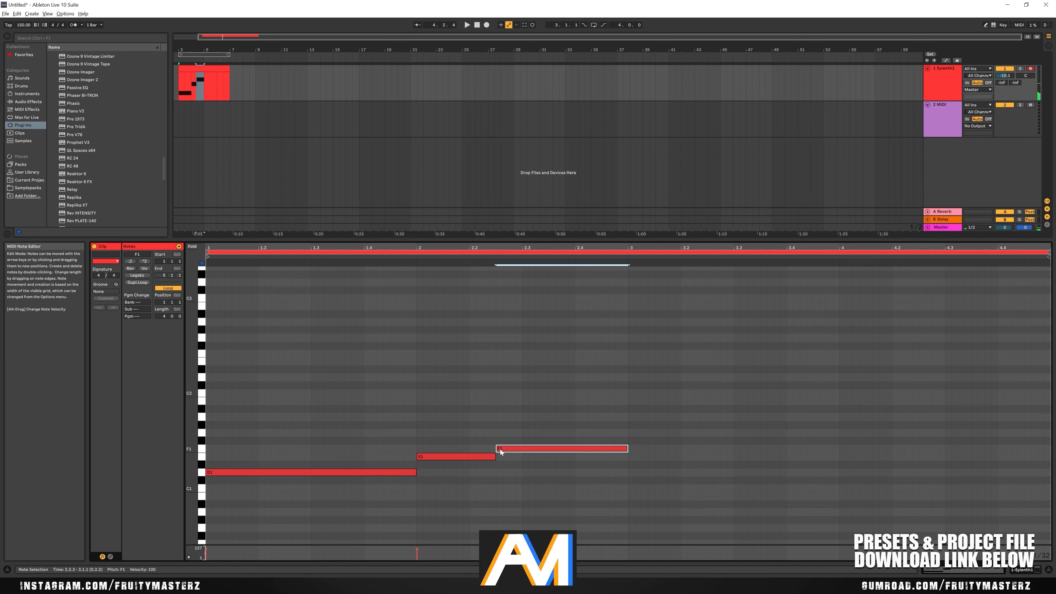
{"action": "left_click", "coordinate": [543, 425]}
{"action": "key", "text": "space"}
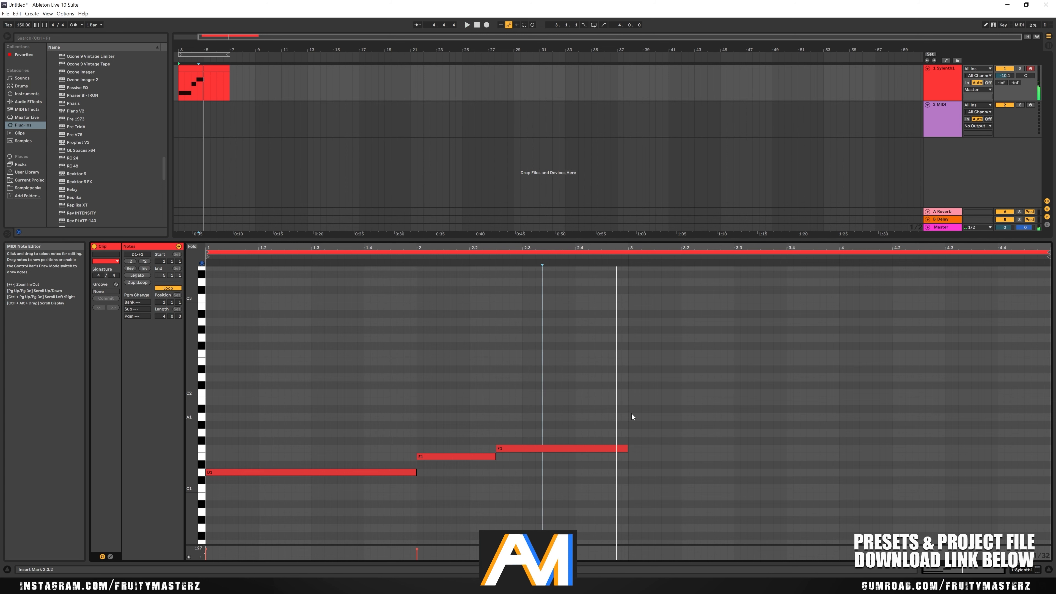
Add an F2 note lasting the whole first bar above the D1 note and play it back
{"action": "scroll", "coordinate": [353, 364], "scroll_direction": "up", "scroll_amount": 2}
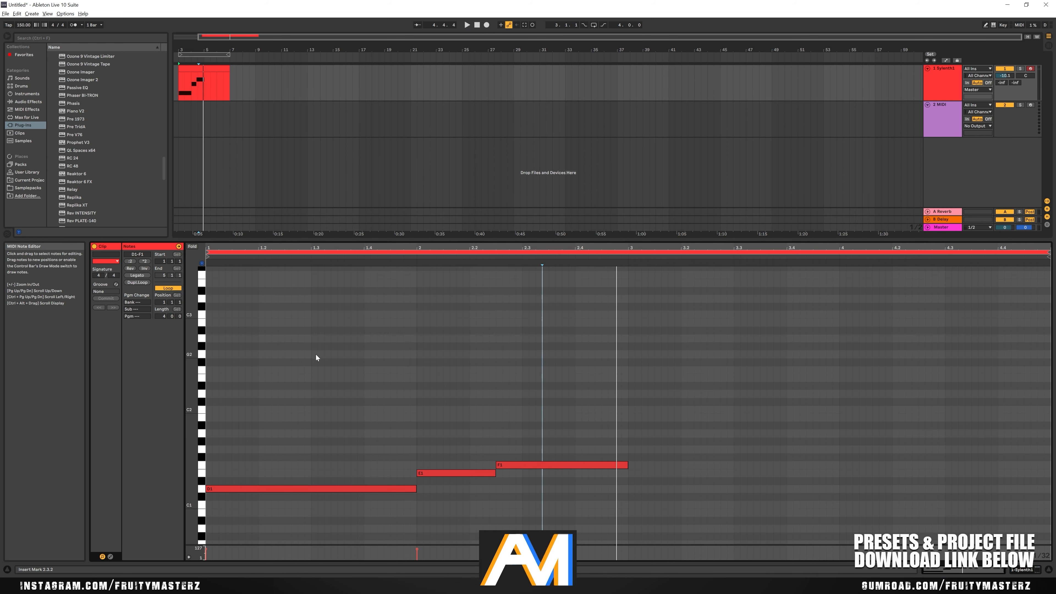
{"action": "key", "text": "space"}
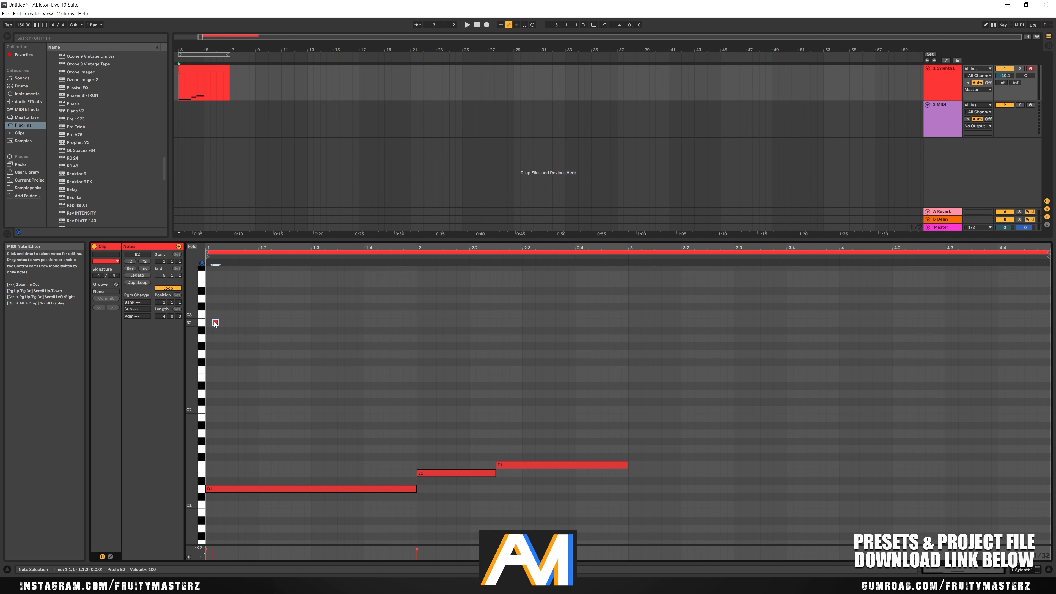
{"action": "double_click", "coordinate": [211, 347]}
{"action": "left_click_drag", "start_coordinate": [212, 372], "coordinate": [410, 386]}
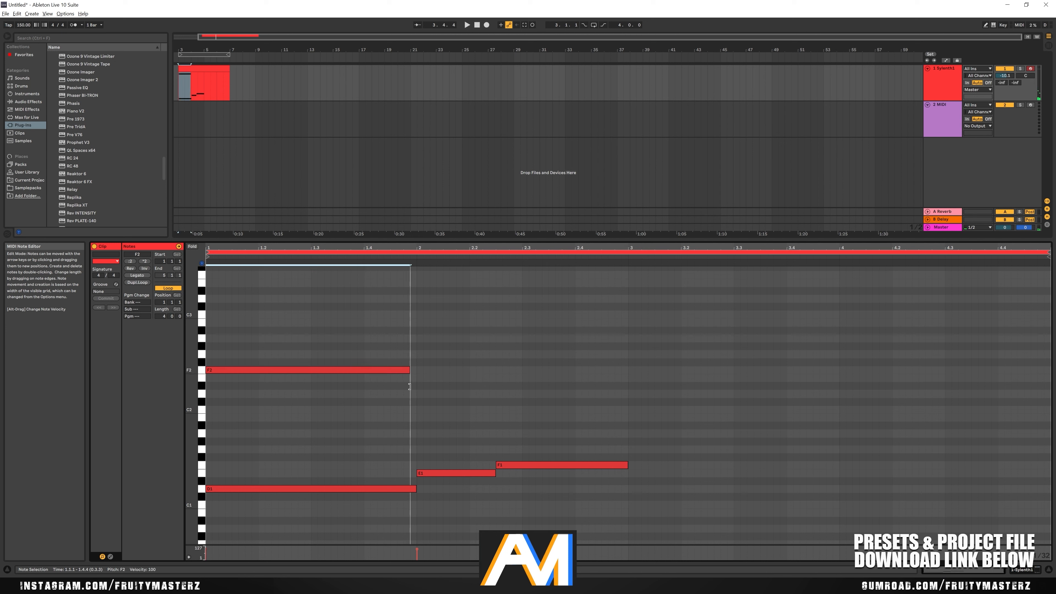
{"action": "left_click", "coordinate": [417, 386]}
{"action": "key", "text": "space"}
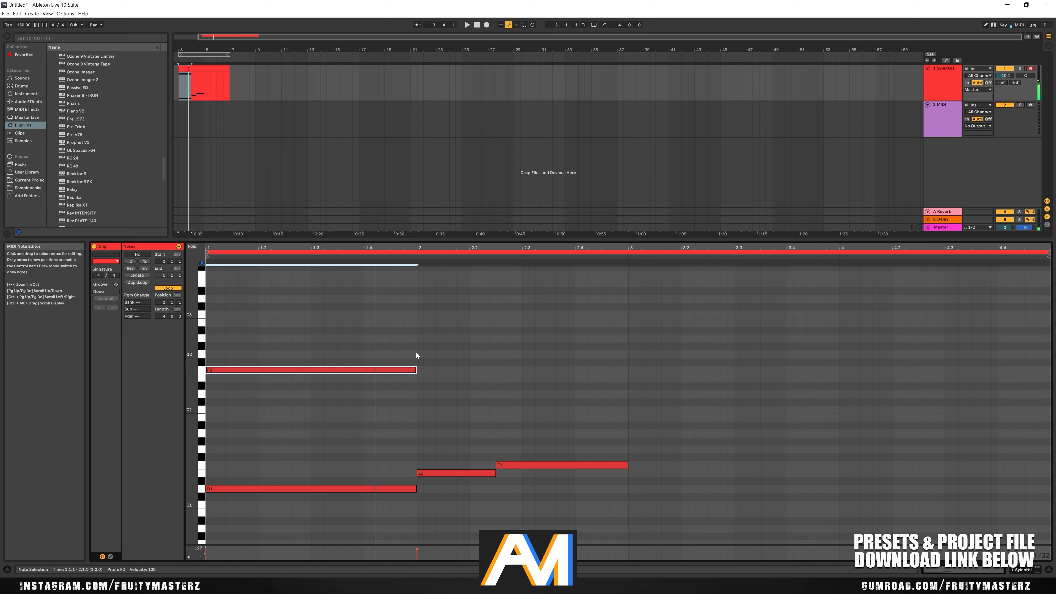
Add a G2 note above the E1 and an A2 note above the F1, matching their lengths, and play them back
{"action": "double_click", "coordinate": [420, 330]}
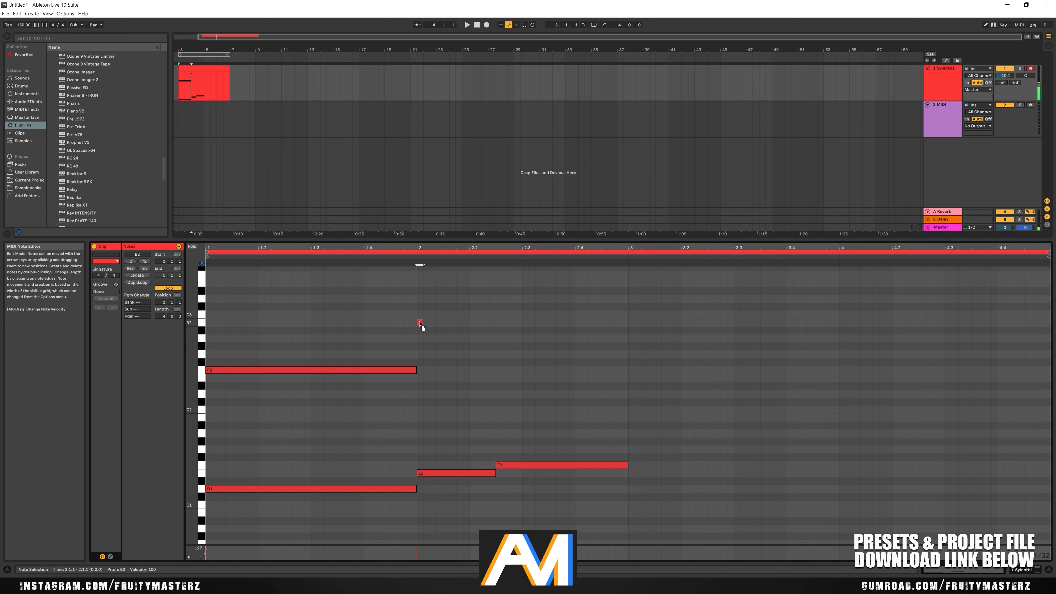
{"action": "left_click_drag", "start_coordinate": [428, 323], "coordinate": [492, 324]}
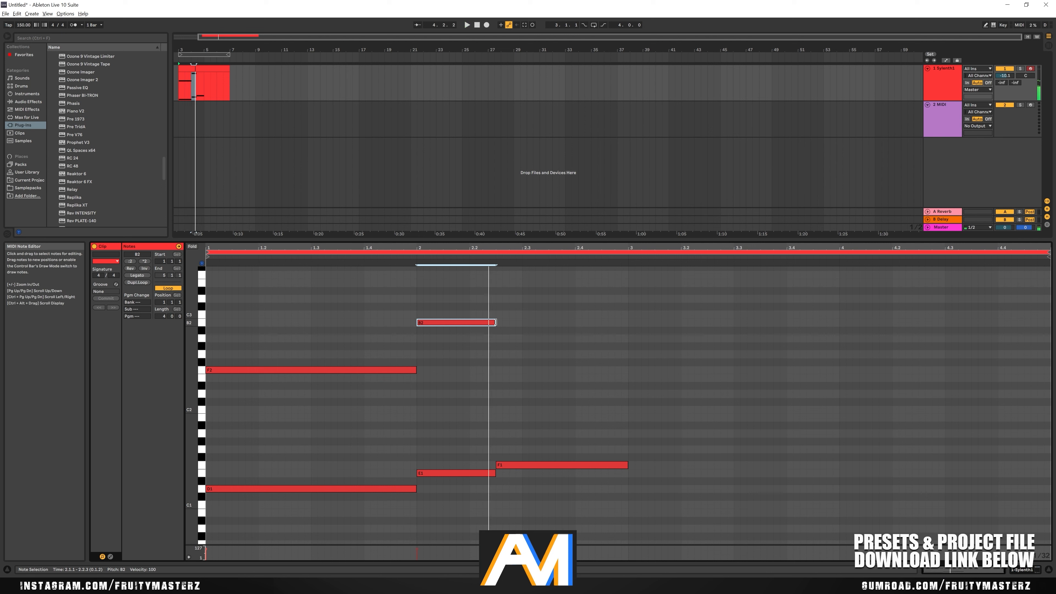
{"action": "double_click", "coordinate": [499, 339]}
{"action": "left_click_drag", "start_coordinate": [508, 339], "coordinate": [624, 344]}
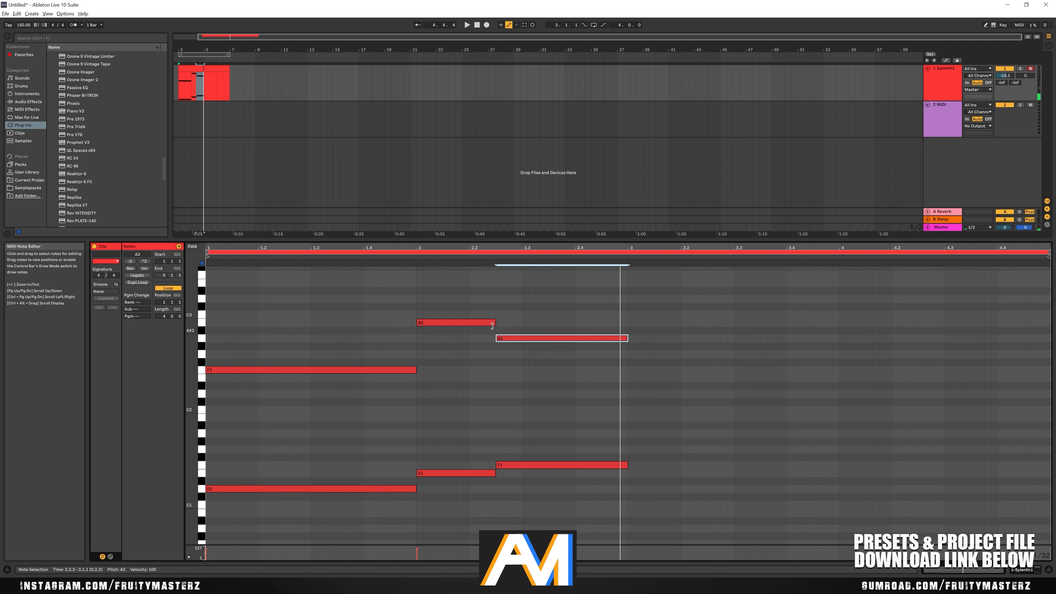
{"action": "left_click_drag", "start_coordinate": [479, 322], "coordinate": [483, 355]}
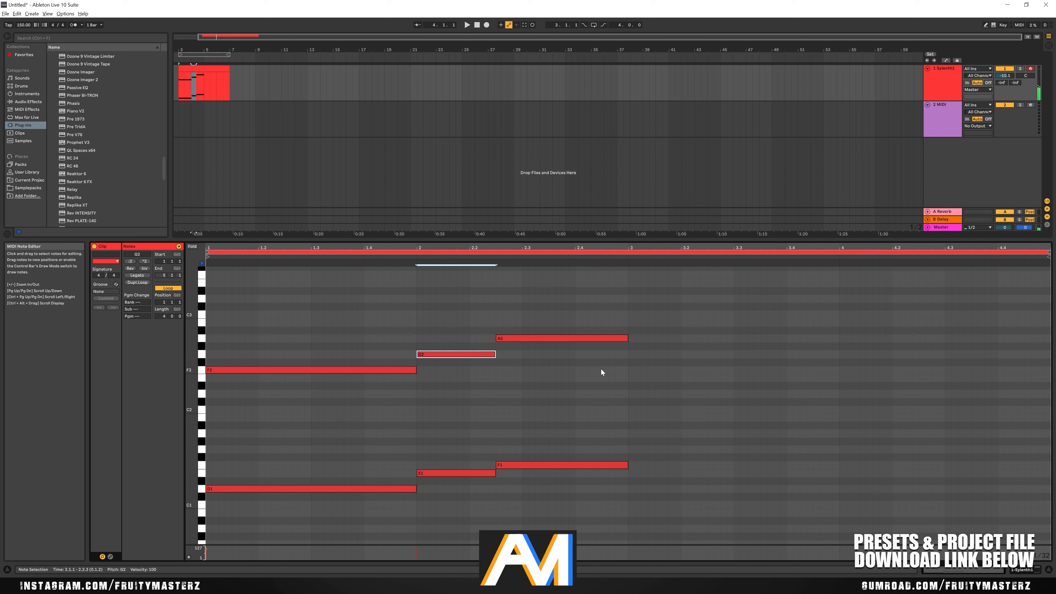
{"action": "left_click", "coordinate": [601, 370]}
{"action": "left_click", "coordinate": [586, 299]}
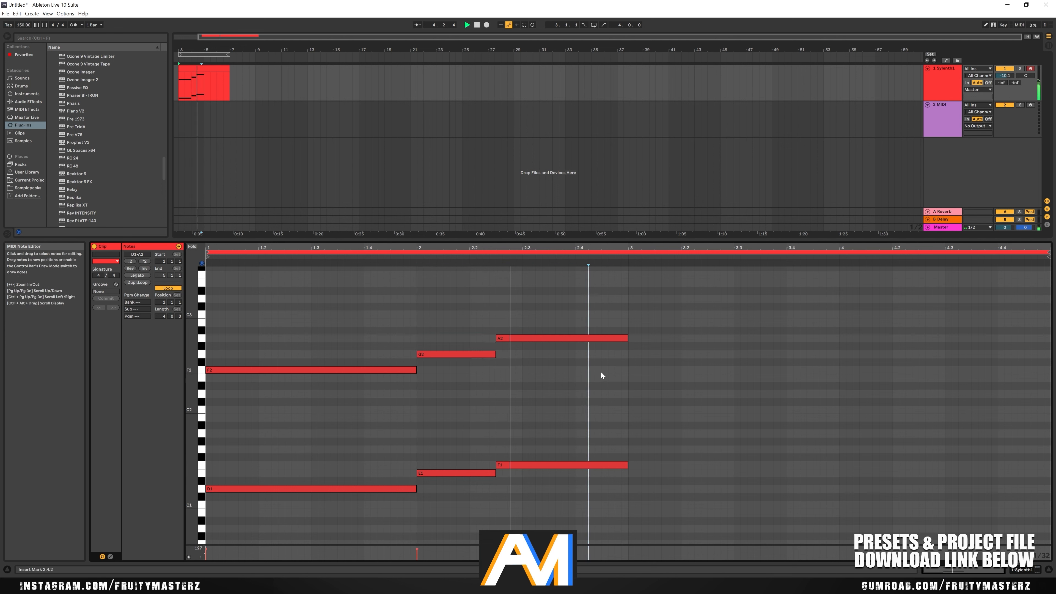
Add one-bar C3 and A1 notes spanning bar 3 to bar 4 of the clip and play them back
{"action": "double_click", "coordinate": [631, 315]}
{"action": "key", "text": "space"}
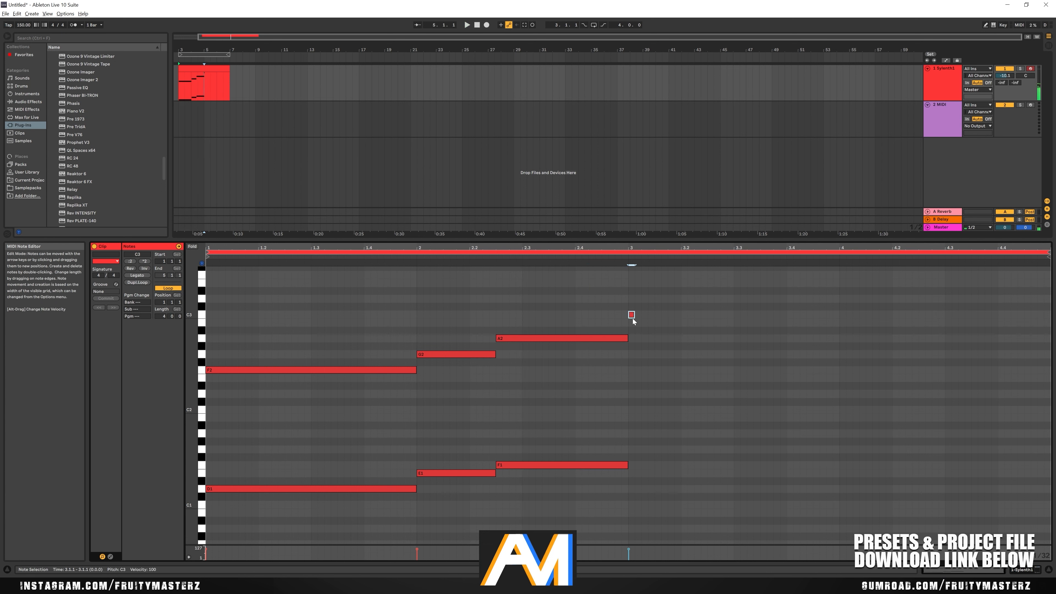
{"action": "left_click_drag", "start_coordinate": [635, 315], "coordinate": [839, 321]}
{"action": "double_click", "coordinate": [631, 464]}
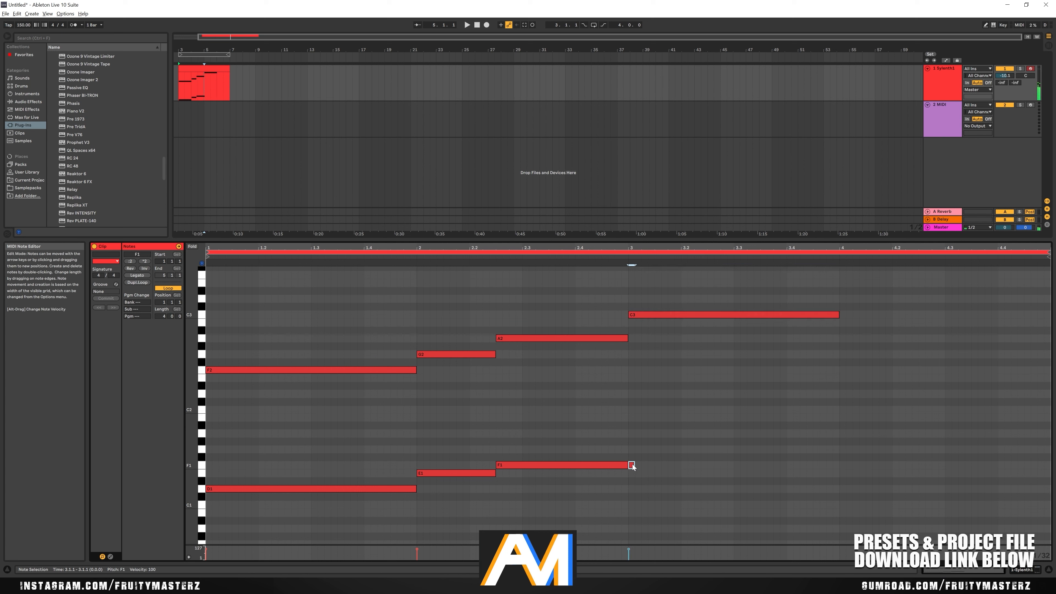
{"action": "left_click_drag", "start_coordinate": [690, 467], "coordinate": [839, 434]}
{"action": "left_click", "coordinate": [798, 404]}
{"action": "key", "text": "space"}
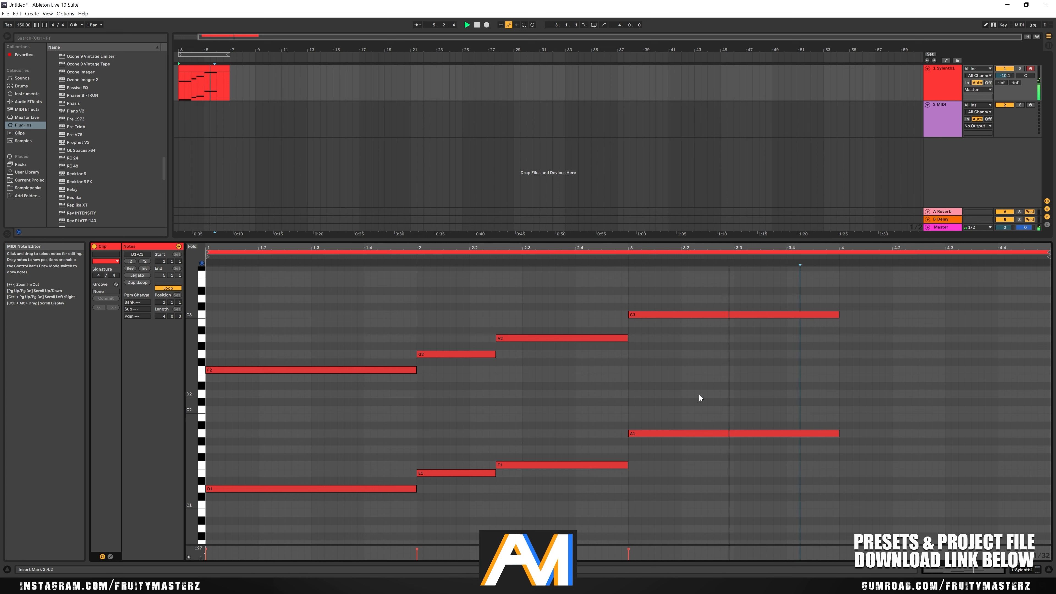
{"action": "key", "text": "space"}
Copy the four notes of the clip's second bar to its fourth bar and play back the result
{"action": "left_click", "coordinate": [486, 354]}
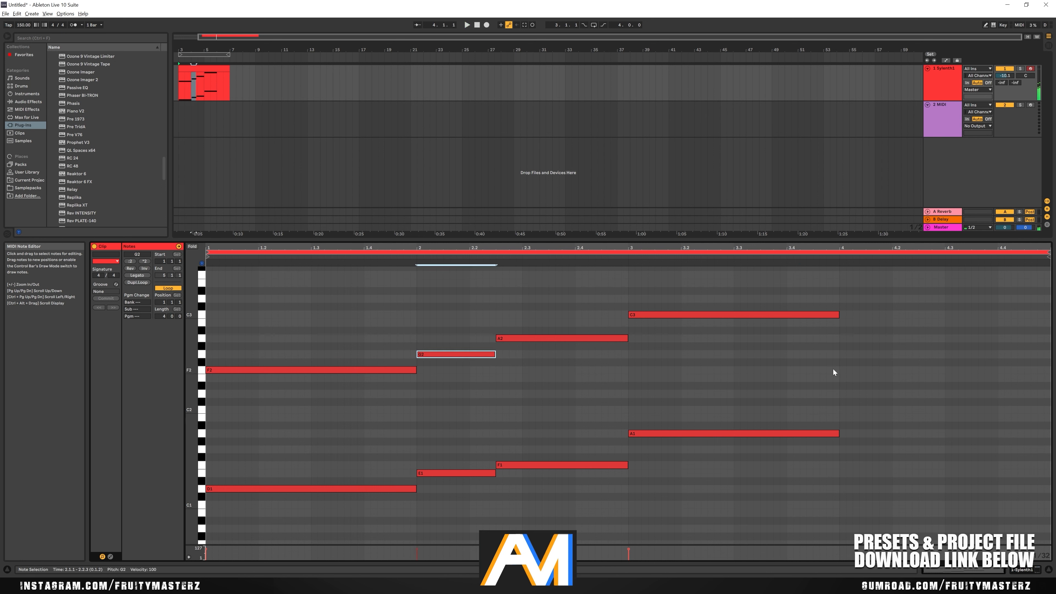
{"action": "left_click_drag", "start_coordinate": [464, 324], "coordinate": [564, 484]}
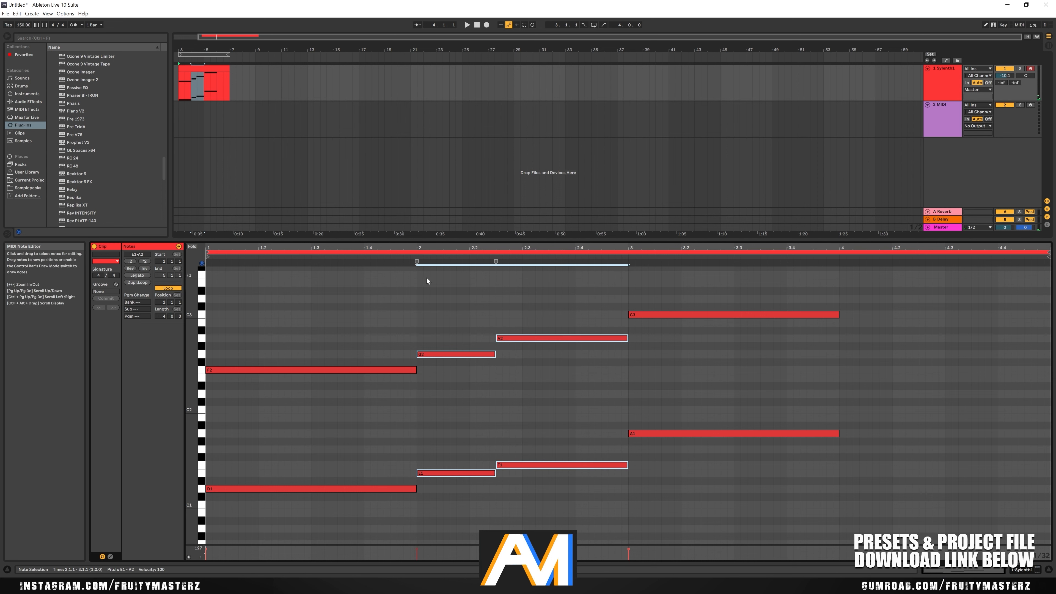
{"action": "left_click", "coordinate": [842, 278]}
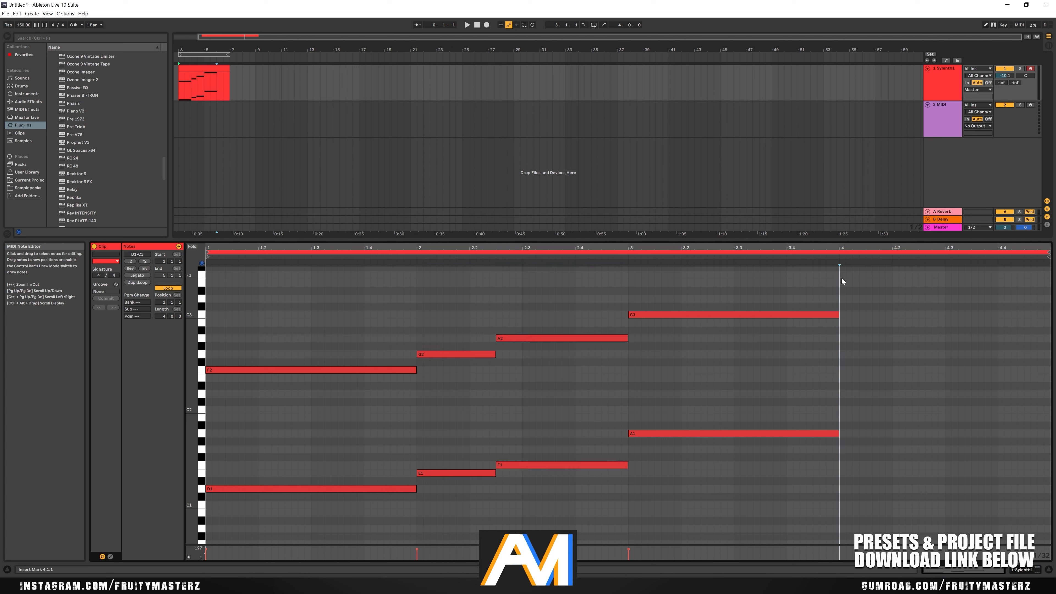
{"action": "key", "text": "ctrl+v"}
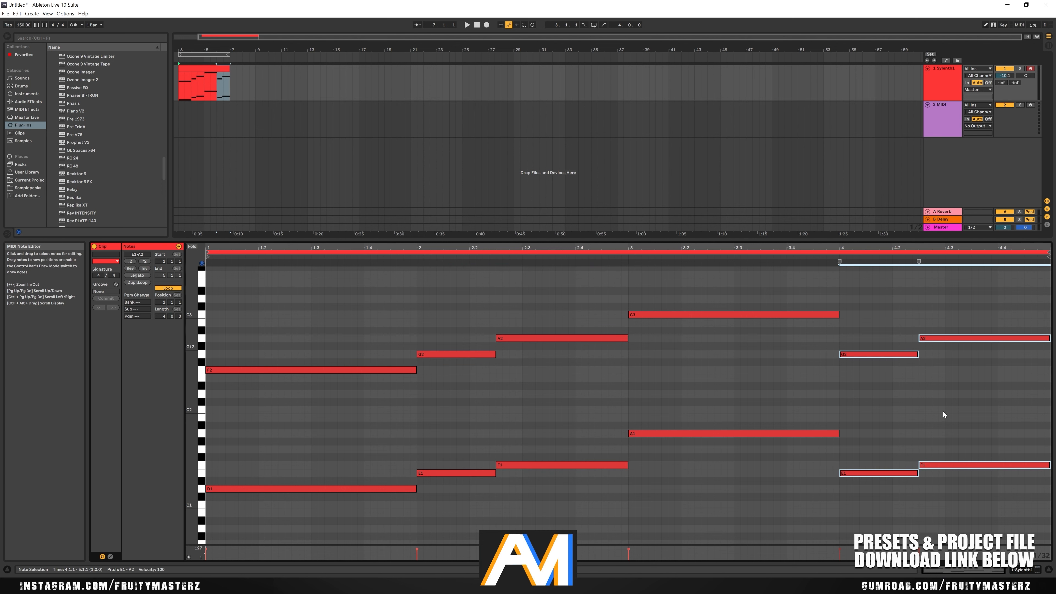
{"action": "left_click", "coordinate": [758, 287]}
{"action": "key", "text": "space"}
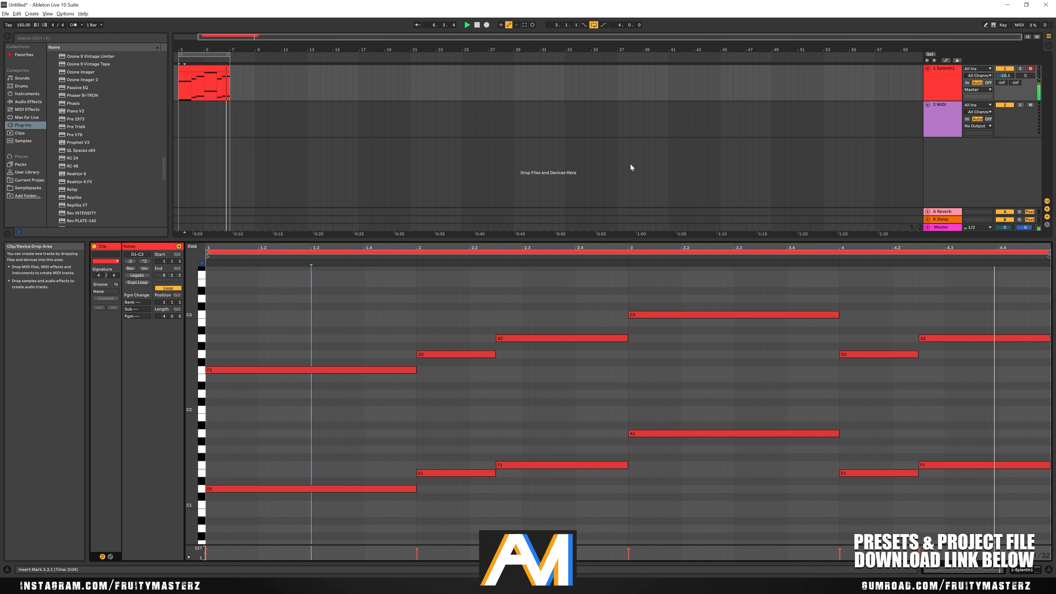
{"action": "scroll", "coordinate": [601, 307], "scroll_direction": "up", "scroll_amount": 1}
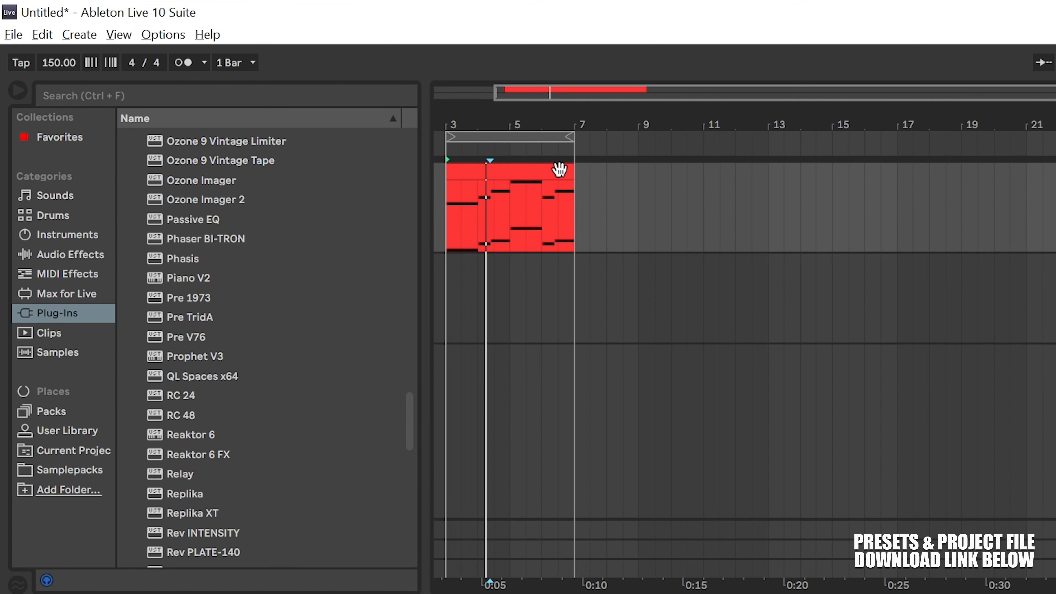
Try to extend the clip past bar 7 so its notes repeat, and undo the extensions
{"action": "left_click", "coordinate": [559, 169]}
{"action": "left_click_drag", "start_coordinate": [602, 173], "coordinate": [713, 194]}
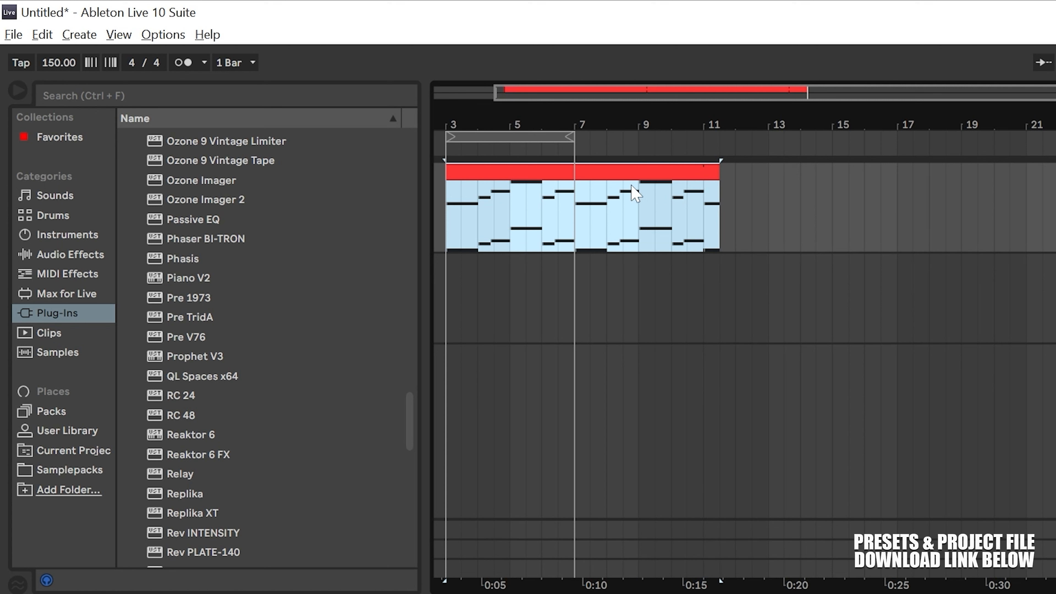
{"action": "key", "text": "ctrl+z"}
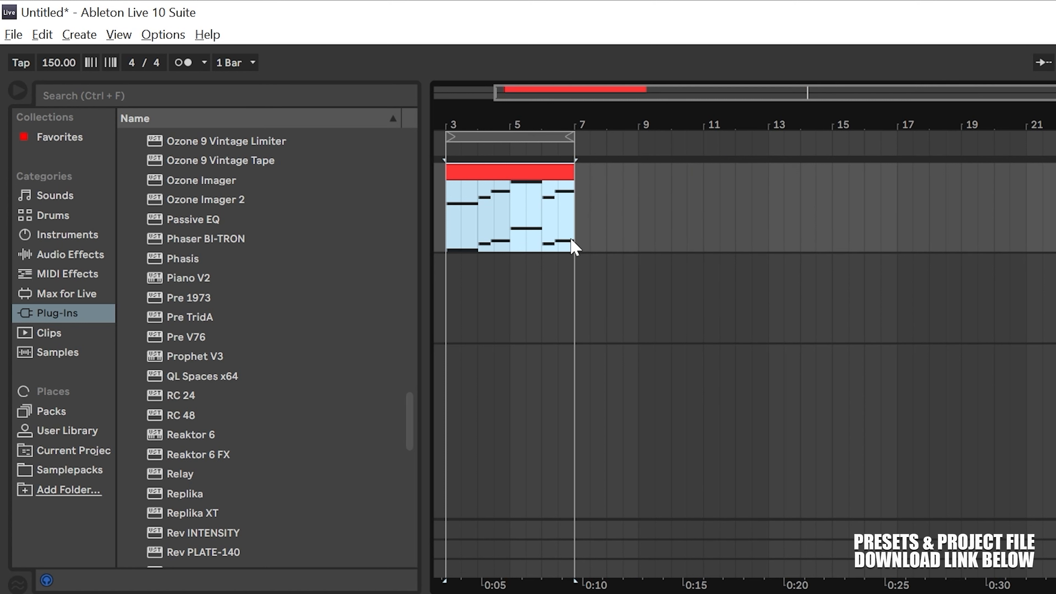
{"action": "left_click_drag", "start_coordinate": [591, 171], "coordinate": [613, 171]}
{"action": "key", "text": "ctrl+z"}
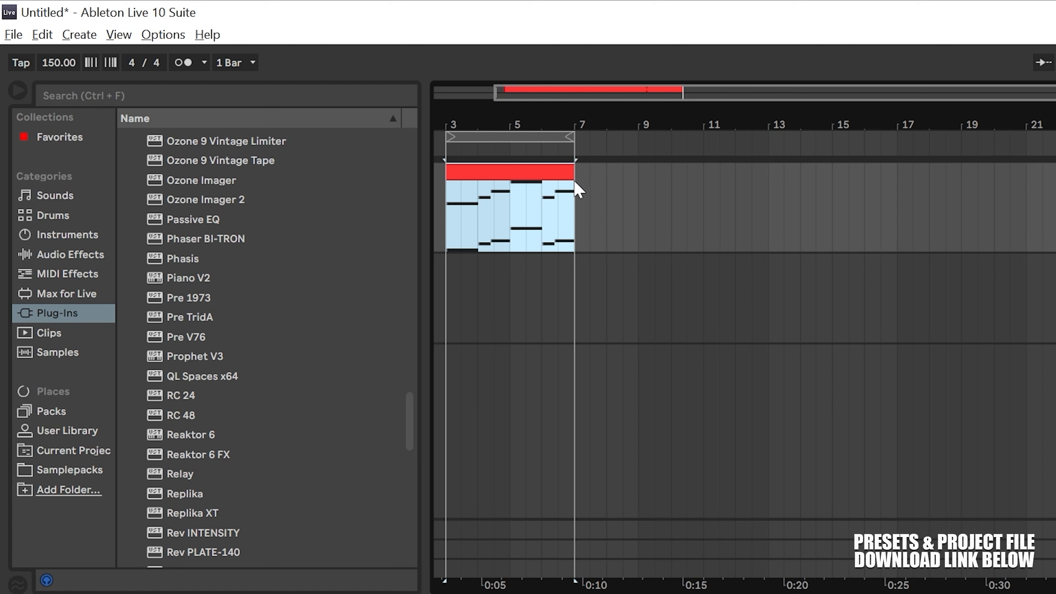
Extend the arrangement loop to bar 11 and replace the Sylenth1 clip with an empty MIDI clip from bar 3 to bar 11
{"action": "left_click_drag", "start_coordinate": [572, 136], "coordinate": [703, 140]}
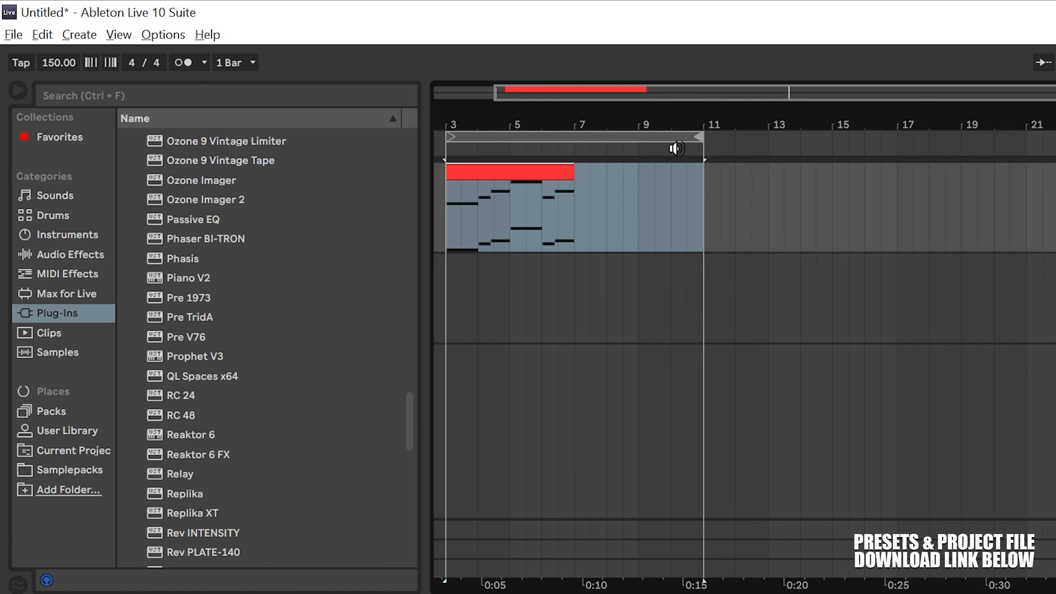
{"action": "left_click", "coordinate": [572, 172]}
{"action": "left_click_drag", "start_coordinate": [452, 216], "coordinate": [702, 235]}
{"action": "right_click", "coordinate": [702, 235]}
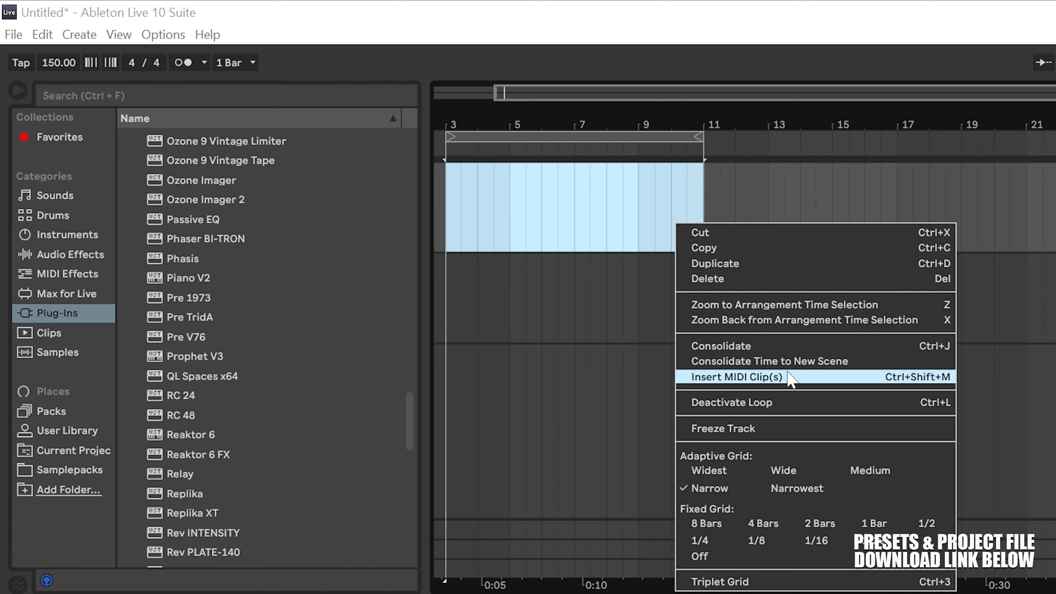
{"action": "left_click", "coordinate": [790, 379]}
{"action": "left_click", "coordinate": [457, 247]}
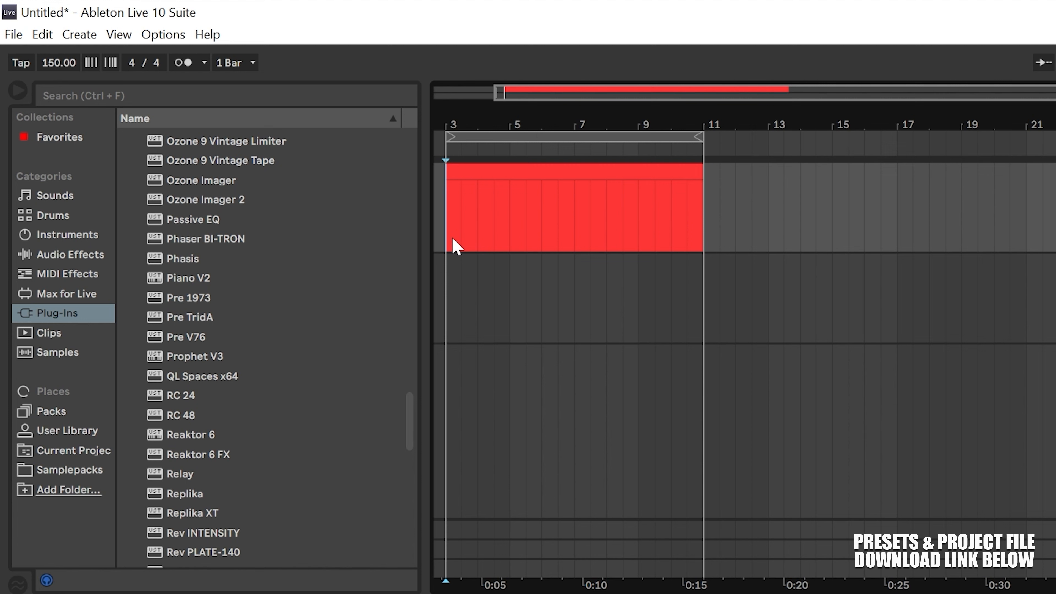
Paste the copied four-bar note pattern at bars 1 and 5 of the empty clip and play it back
{"action": "left_click", "coordinate": [209, 283]}
{"action": "key", "text": "ctrl+v"}
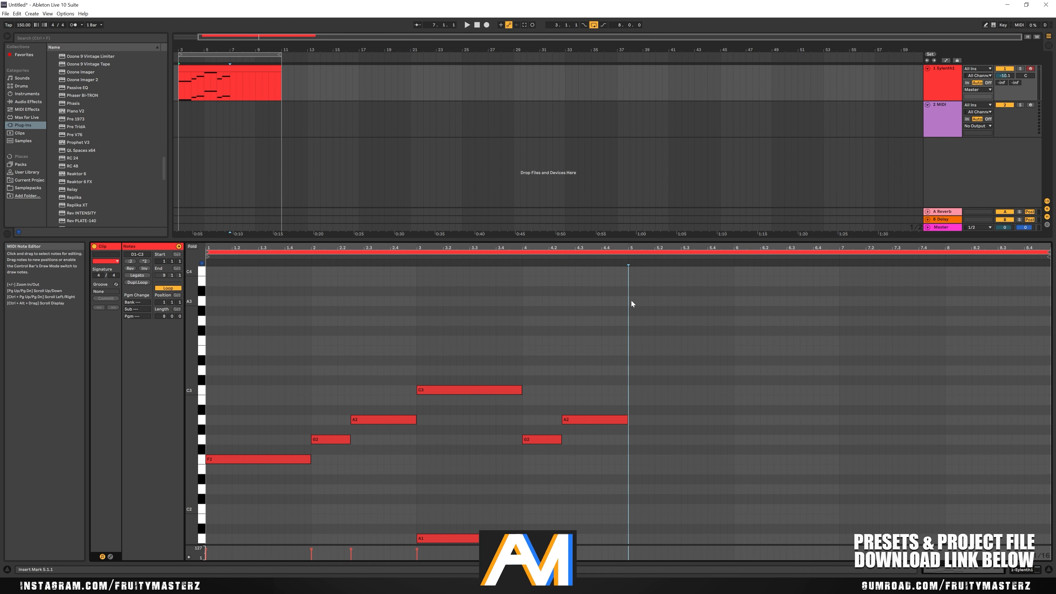
{"action": "key", "text": "ctrl+v"}
{"action": "key", "text": "space"}
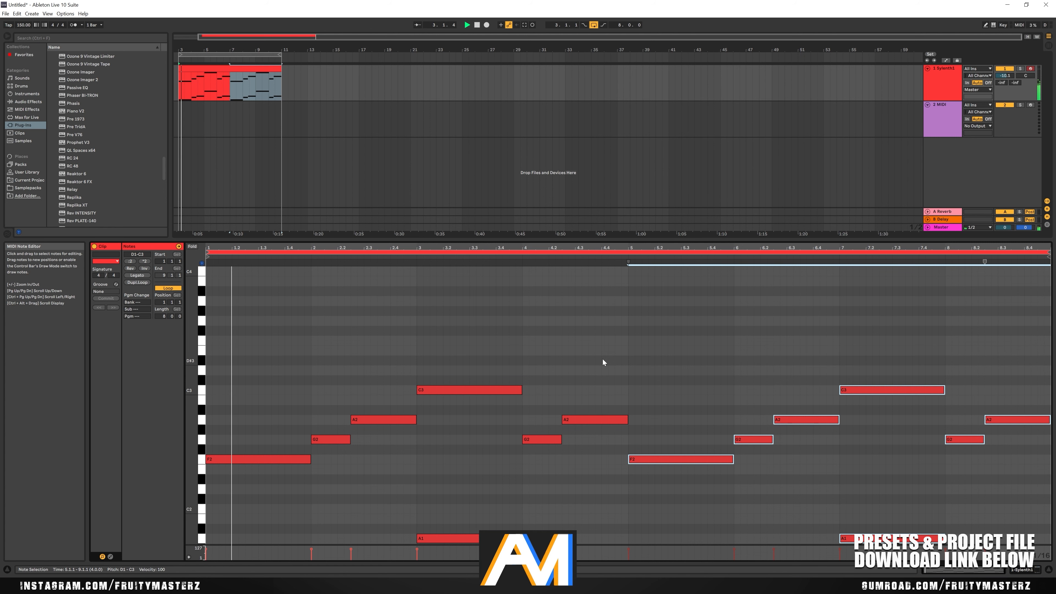
{"action": "scroll", "coordinate": [571, 345], "scroll_direction": "down", "scroll_amount": 3}
{"action": "scroll", "coordinate": [570, 302], "scroll_direction": "down", "scroll_amount": 3}
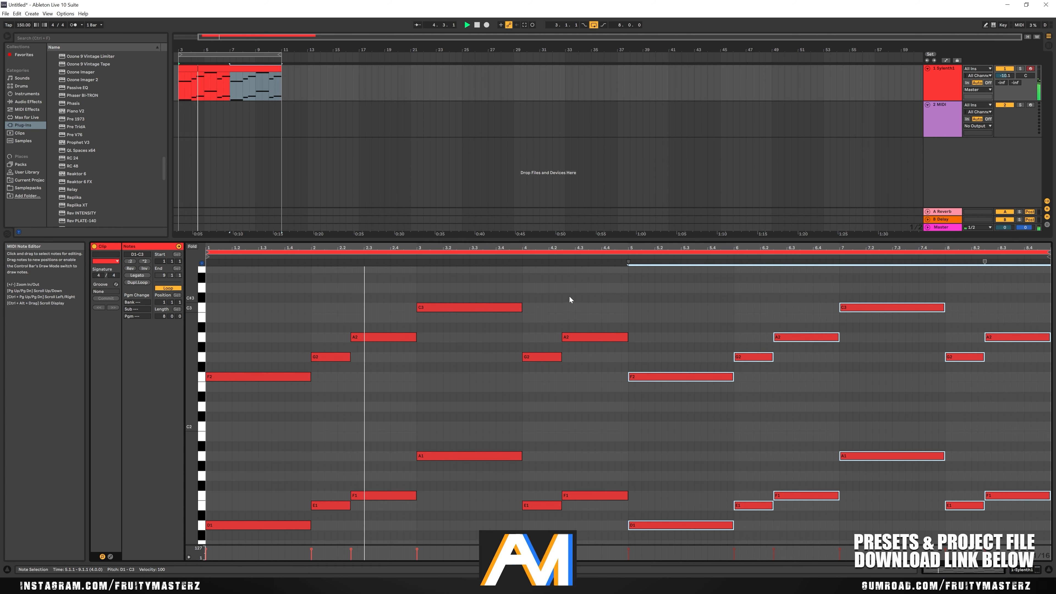
Add a short E2 note just before bar 5, trim the preceding A2 to end where it starts, and play it back
{"action": "left_click", "coordinate": [641, 278]}
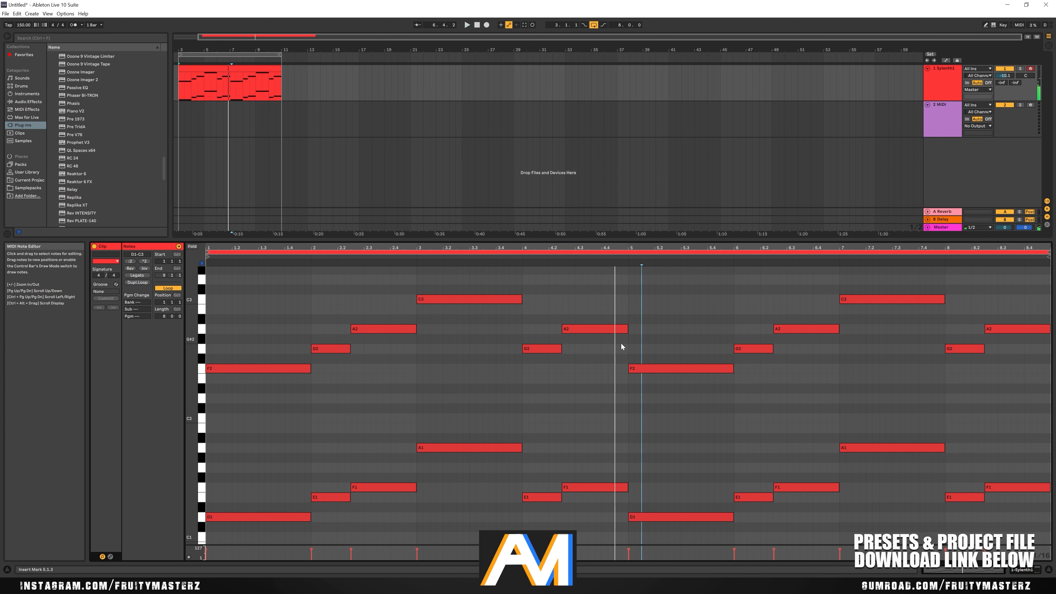
{"action": "double_click", "coordinate": [616, 379]}
{"action": "left_click_drag", "start_coordinate": [627, 329], "coordinate": [615, 329]}
{"action": "key", "text": "space"}
{"action": "left_click", "coordinate": [642, 334]}
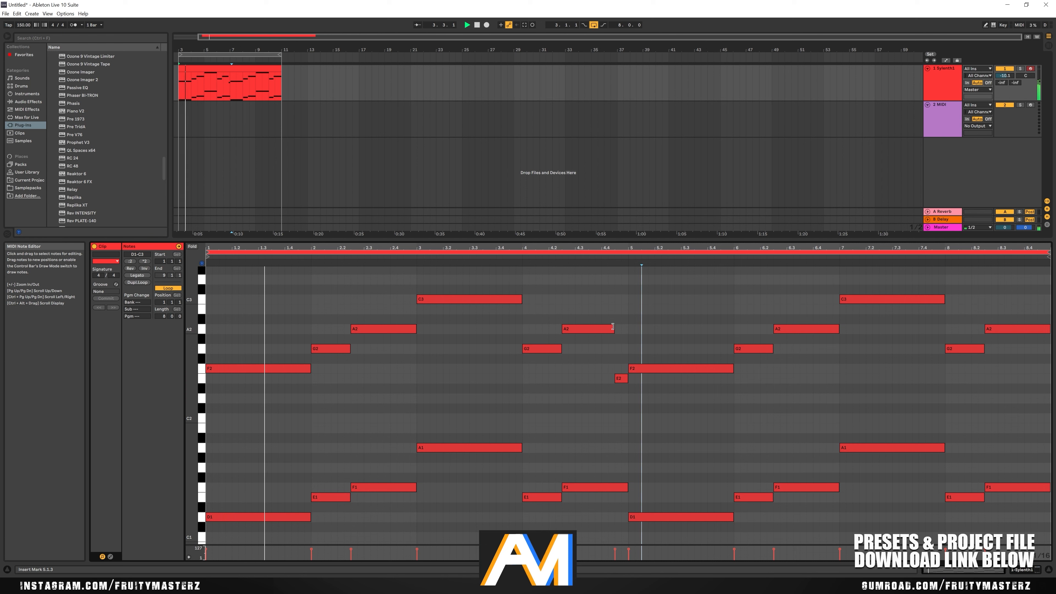
{"action": "left_click", "coordinate": [216, 97]}
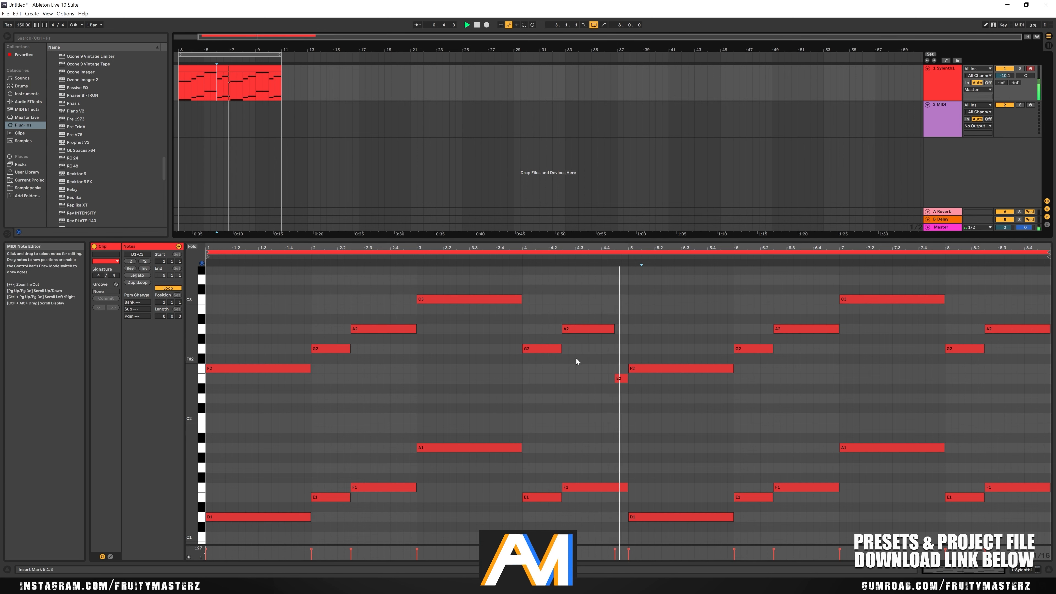
Shorten the second A2 note of bar 4 further and extend the E2 note back to start at 4.4.1, and play back
{"action": "key", "text": "space"}
{"action": "left_click_drag", "start_coordinate": [615, 328], "coordinate": [601, 328]}
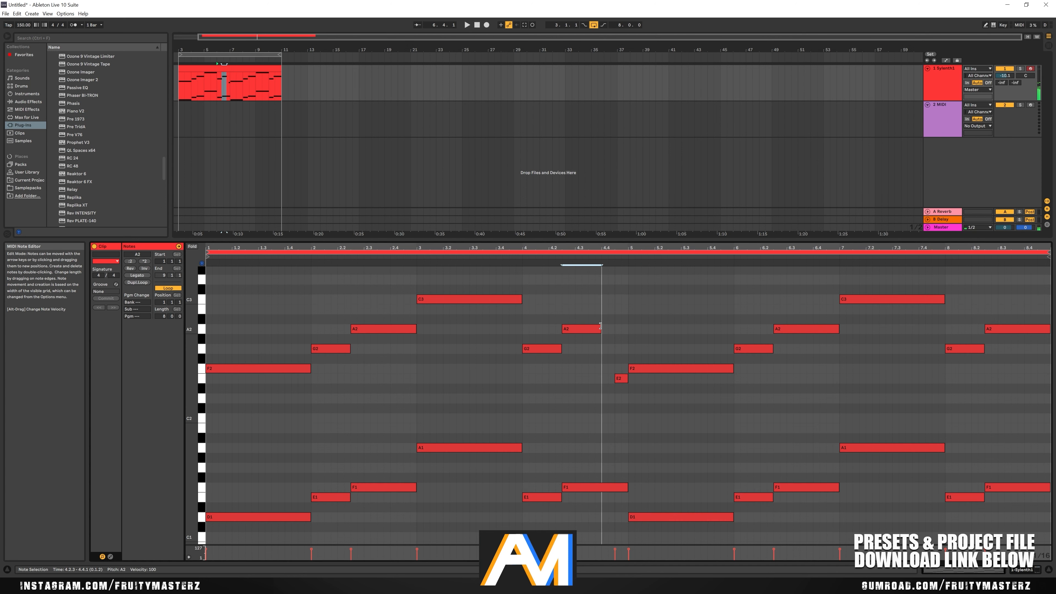
{"action": "left_click_drag", "start_coordinate": [615, 378], "coordinate": [602, 379]}
{"action": "key", "text": "space"}
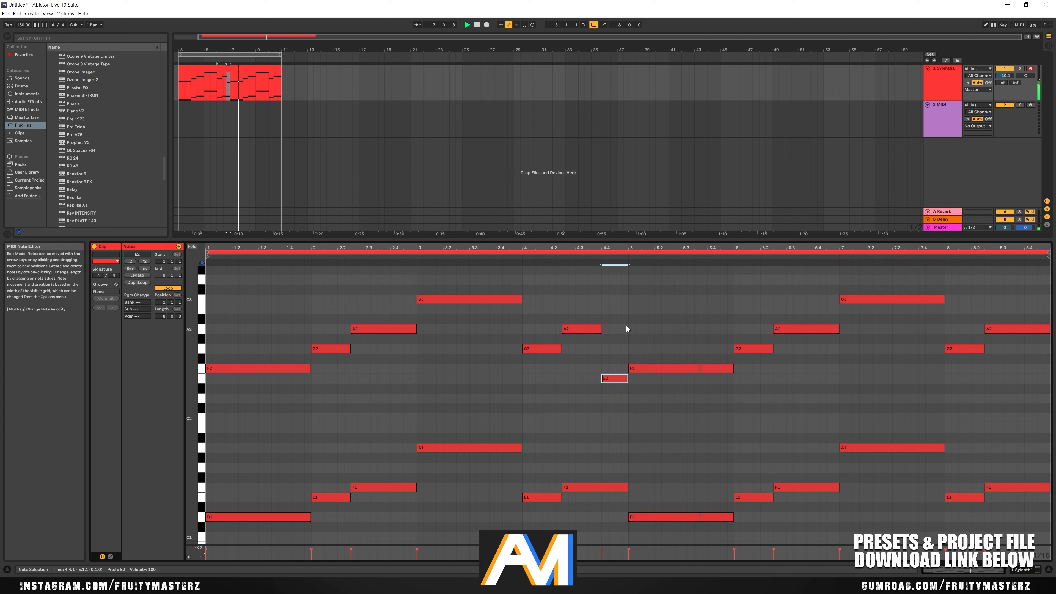
Raise the two upper notes of bar 6 to B2 and C3 and play the clip from that bar
{"action": "left_click", "coordinate": [755, 347]}
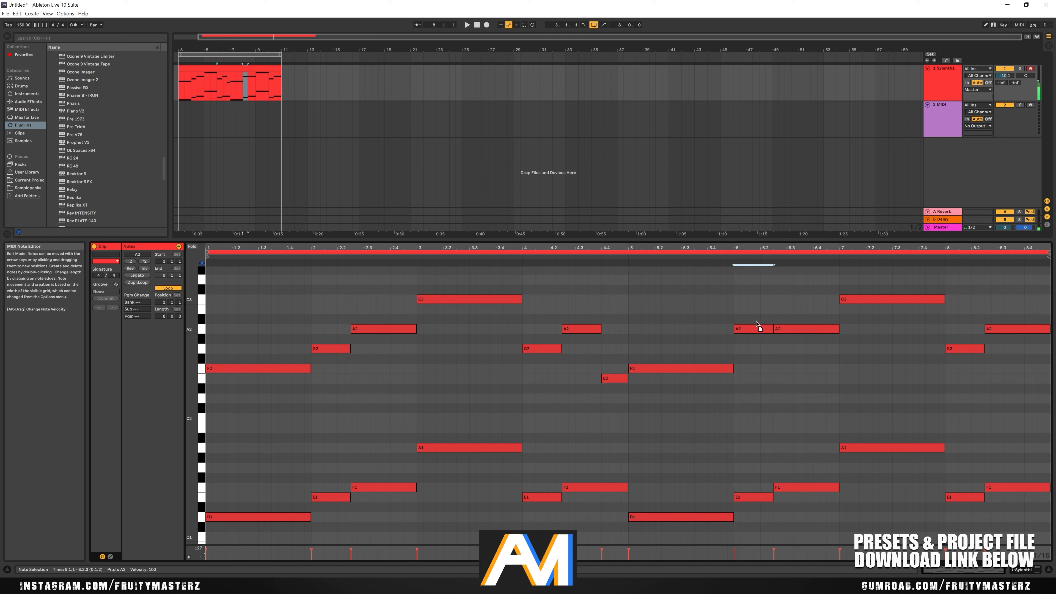
{"action": "key", "text": "space"}
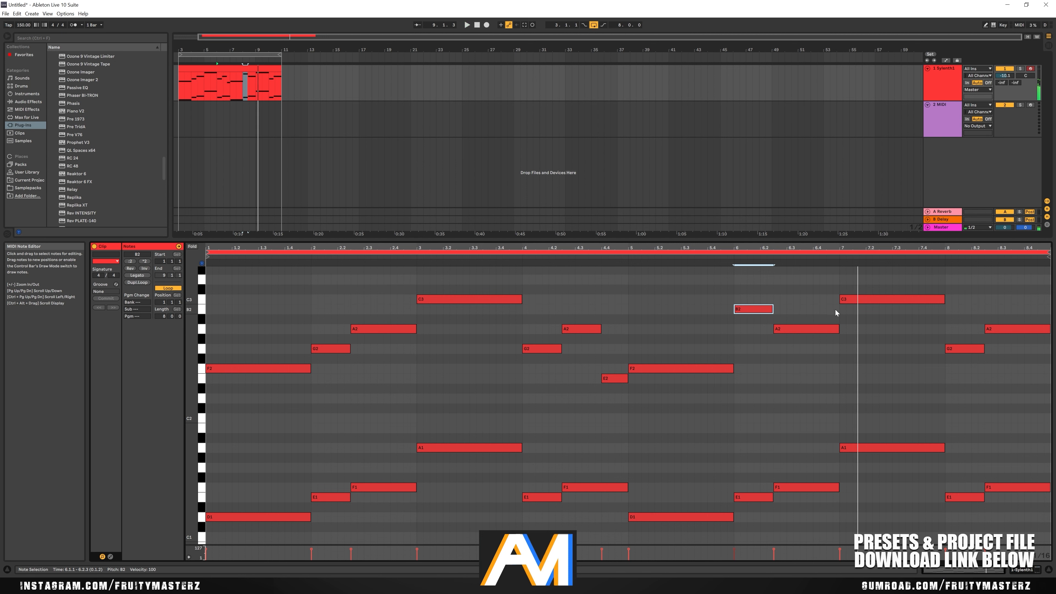
{"action": "double_click", "coordinate": [791, 299]}
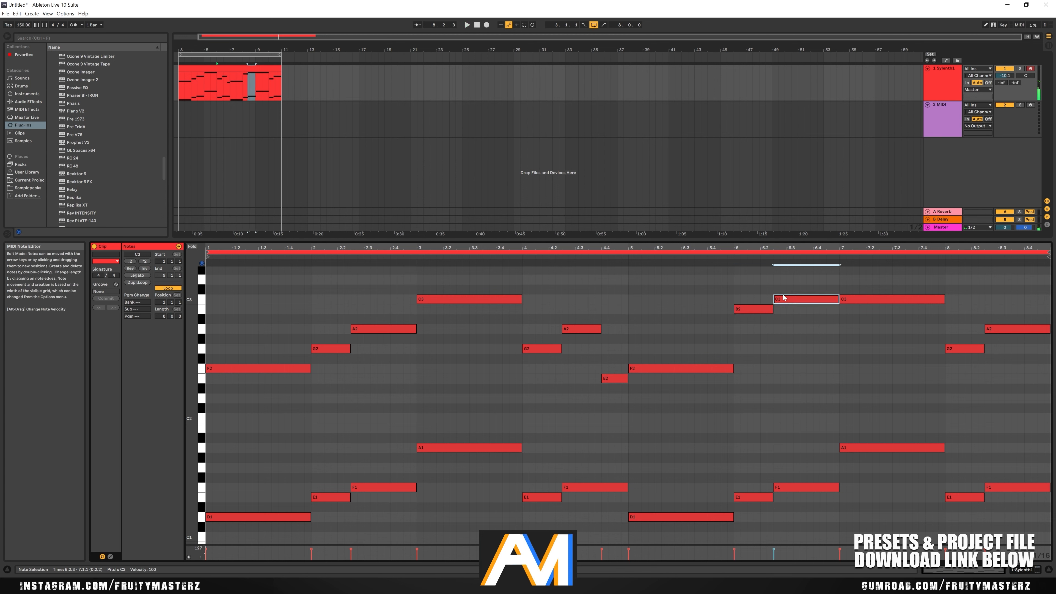
{"action": "left_click", "coordinate": [243, 90]}
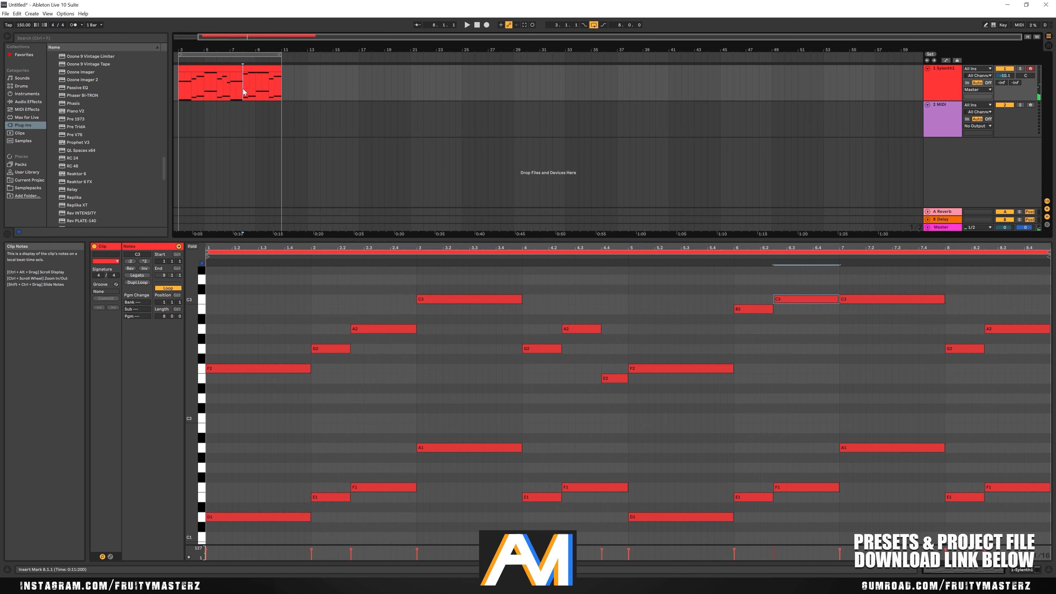
{"action": "key", "text": "space"}
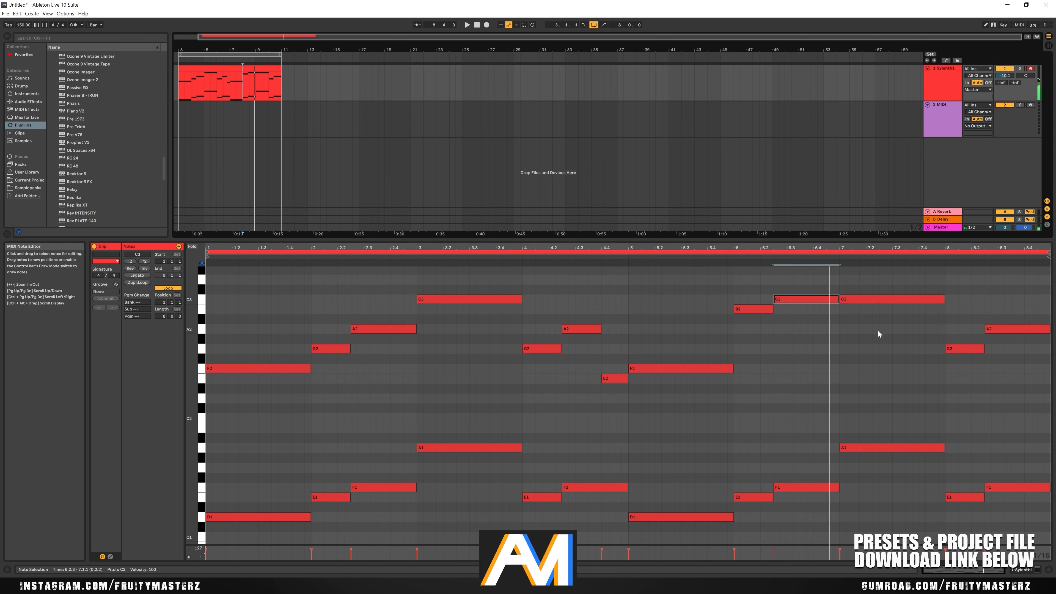
Raise the upper note of bar 7 to E3 and play back the change
{"action": "scroll", "coordinate": [877, 331], "scroll_direction": "up", "scroll_amount": 1}
{"action": "left_click", "coordinate": [851, 464]}
{"action": "left_click_drag", "start_coordinate": [854, 318], "coordinate": [854, 280]}
{"action": "key", "text": "space"}
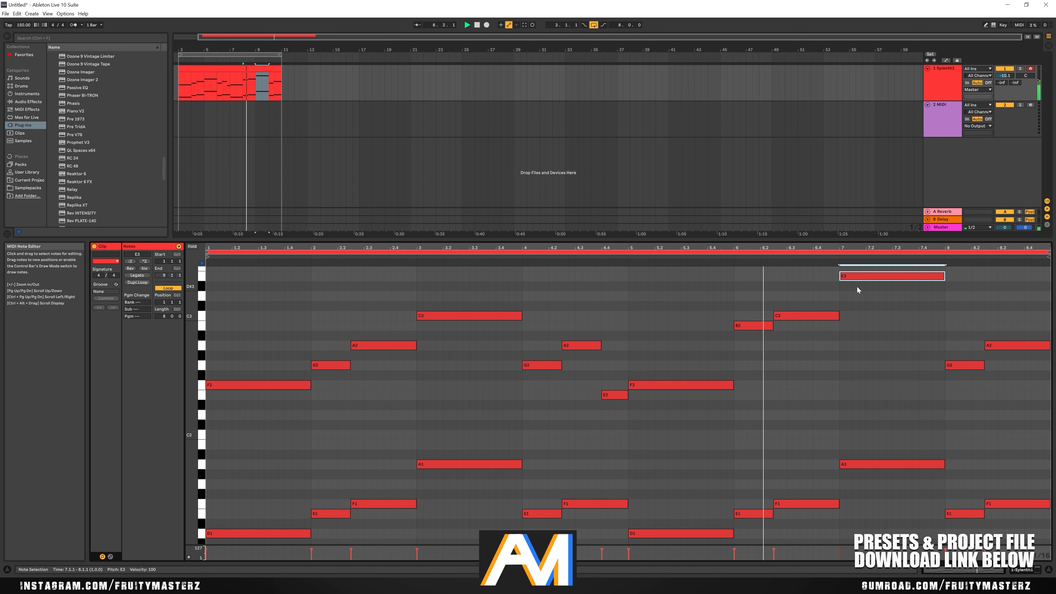
{"action": "key", "text": "space"}
{"action": "mouse_move", "coordinate": [867, 277]}
{"action": "left_mouse_down"}
{"action": "mouse_move", "coordinate": [870, 353]}
{"action": "mouse_move", "coordinate": [868, 278]}
{"action": "left_mouse_up"}
{"action": "key", "text": "space"}
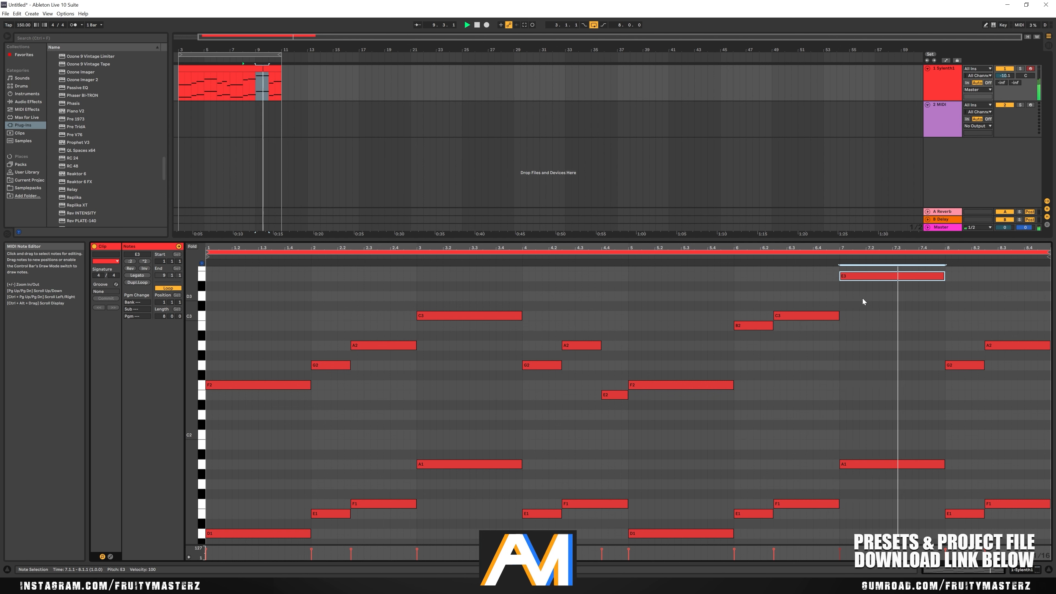
Raise bar 8's upper notes to D3 and C3 and its first bass note to B1, and play back
{"action": "left_click_drag", "start_coordinate": [957, 365], "coordinate": [996, 327]}
{"action": "left_click", "coordinate": [998, 344]}
{"action": "left_click", "coordinate": [923, 467]}
{"action": "left_click_drag", "start_coordinate": [965, 515], "coordinate": [966, 436]}
{"action": "left_click", "coordinate": [998, 505]}
{"action": "key", "text": "space"}
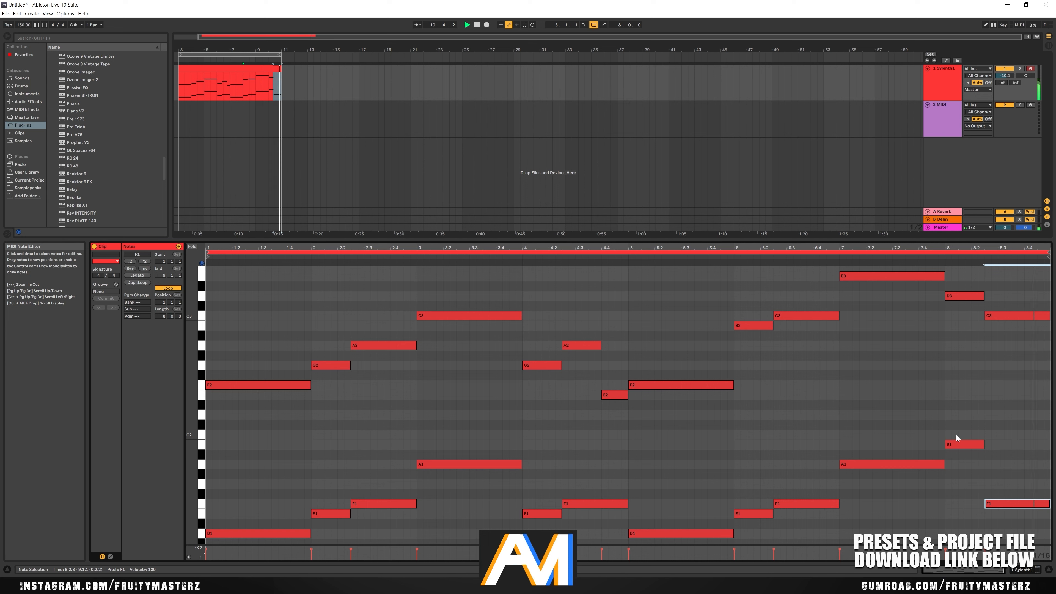
{"action": "key", "text": "space"}
Transpose all notes in the clip up two semitones and play back the result
{"action": "left_click", "coordinate": [184, 93]}
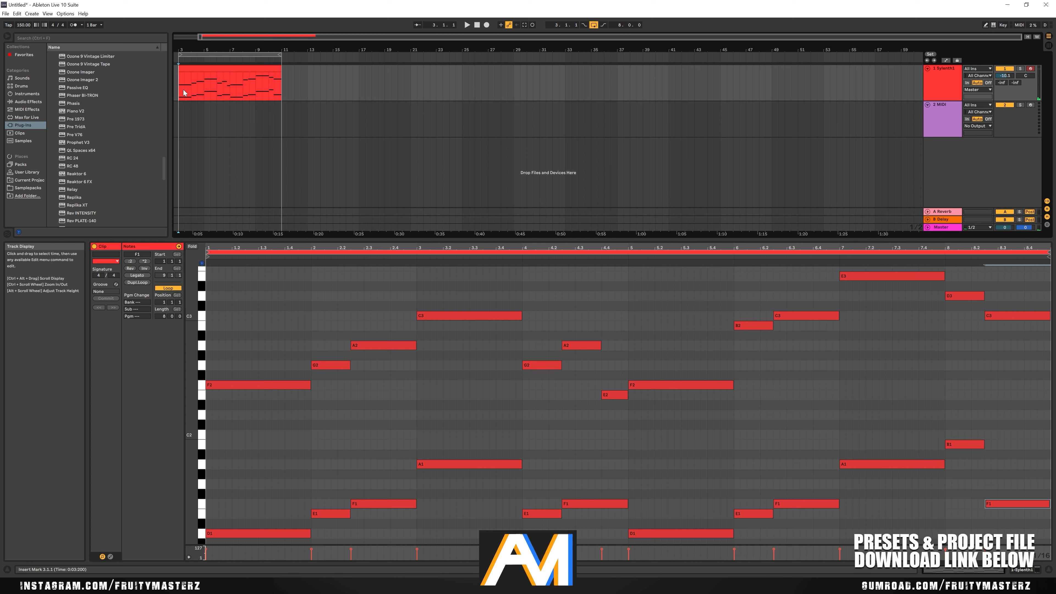
{"action": "left_click", "coordinate": [383, 312]}
{"action": "key", "text": "ctrl+a"}
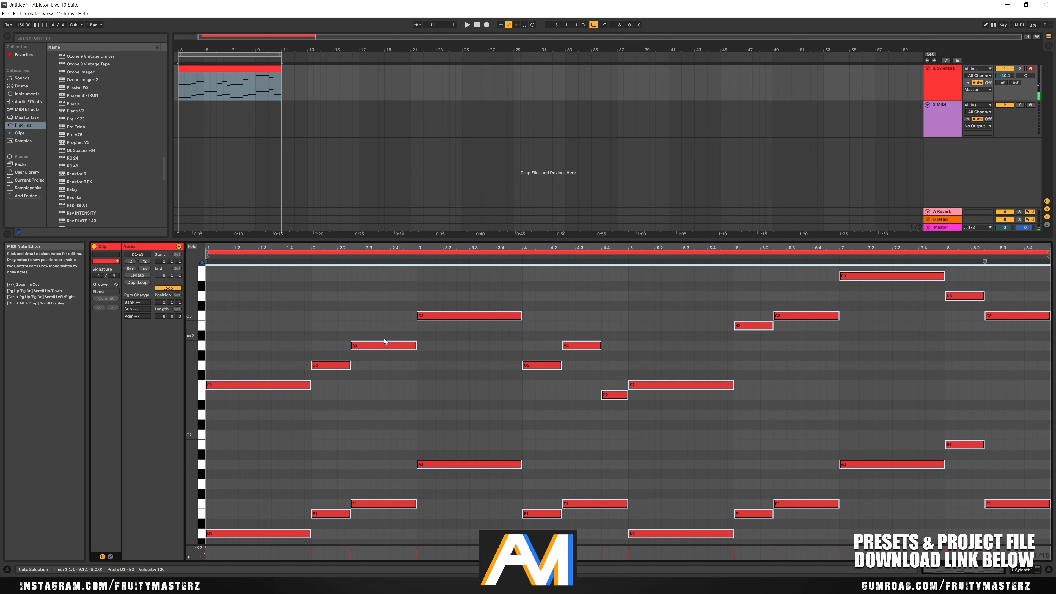
{"action": "left_click_drag", "start_coordinate": [373, 347], "coordinate": [374, 326]}
{"action": "left_click", "coordinate": [202, 264]}
{"action": "left_click", "coordinate": [265, 279]}
{"action": "key", "text": "space"}
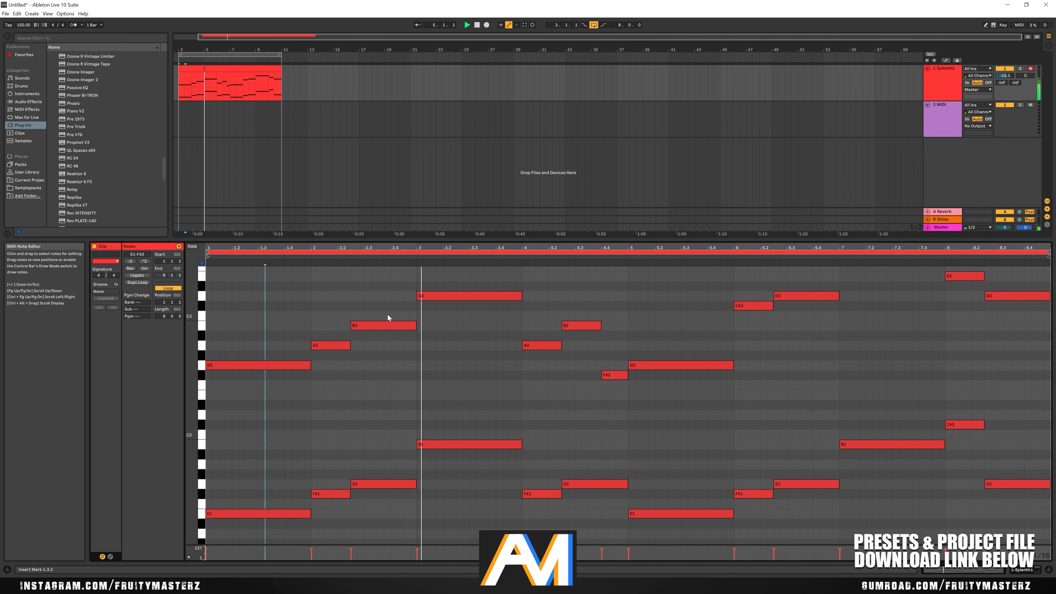
{"action": "scroll", "coordinate": [387, 307], "scroll_direction": "up", "scroll_amount": 1}
{"action": "scroll", "coordinate": [387, 304], "scroll_direction": "up", "scroll_amount": 1}
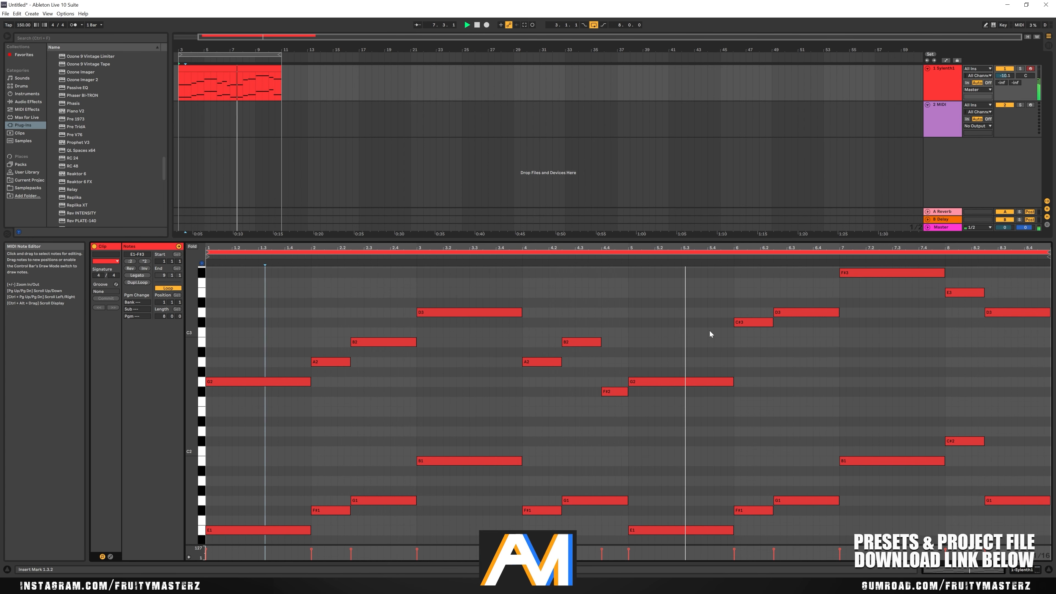
{"action": "key", "text": "space"}
Lower the upper note of bar 7 to D3 and rewrite the bar 8 melody as C#3, D3, C#3 and B2
{"action": "left_click_drag", "start_coordinate": [855, 274], "coordinate": [856, 312]}
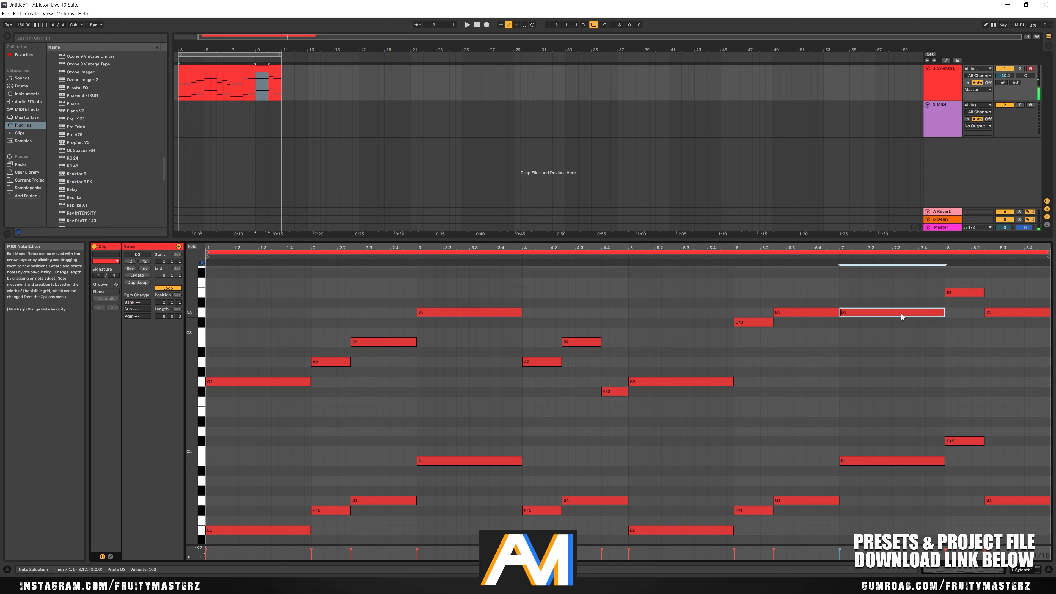
{"action": "left_click_drag", "start_coordinate": [958, 293], "coordinate": [960, 323]}
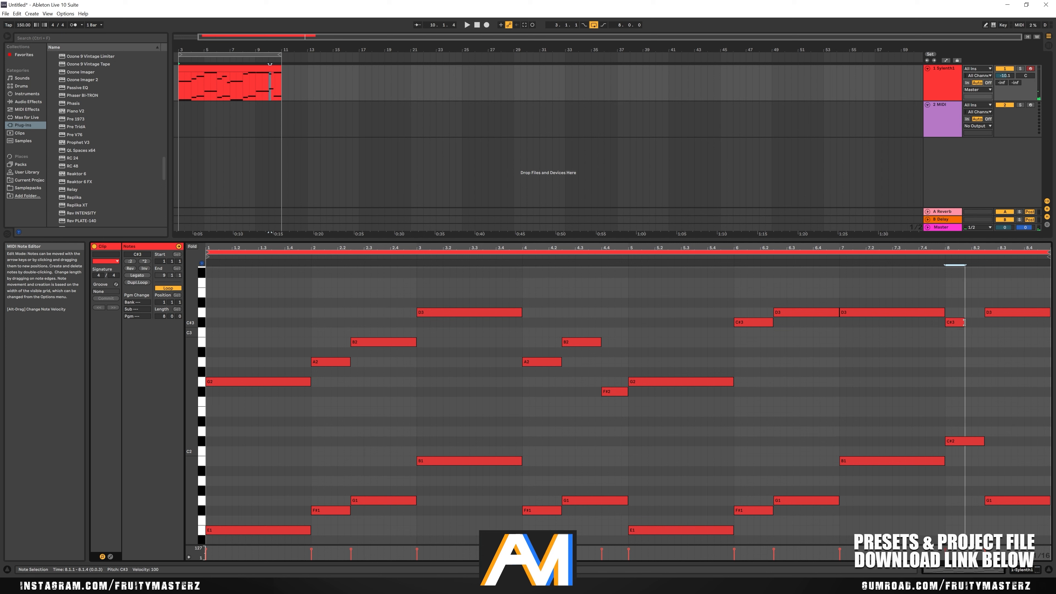
{"action": "double_click", "coordinate": [968, 313]}
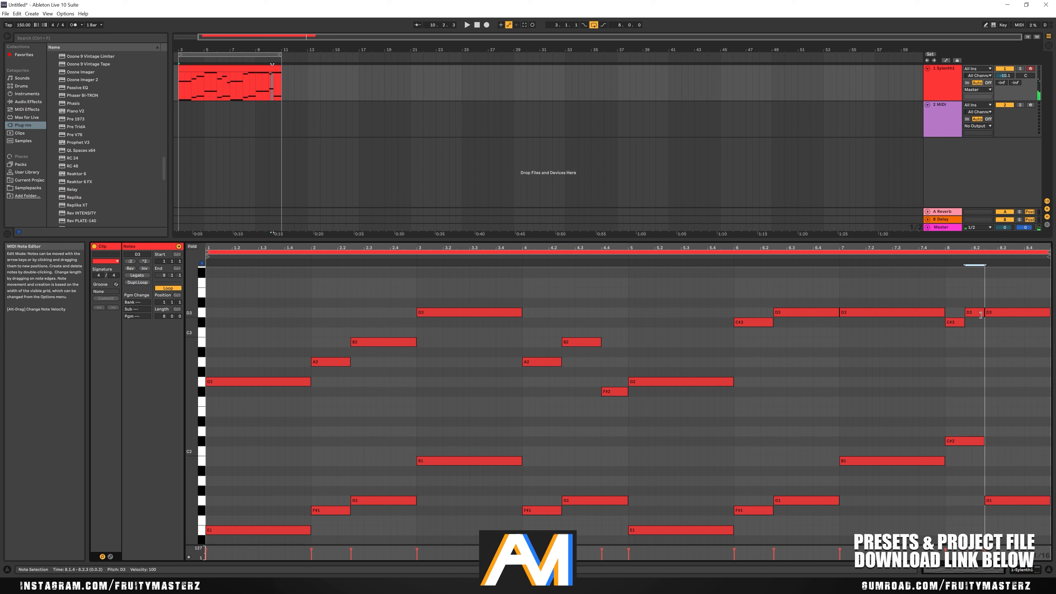
{"action": "double_click", "coordinate": [988, 325]}
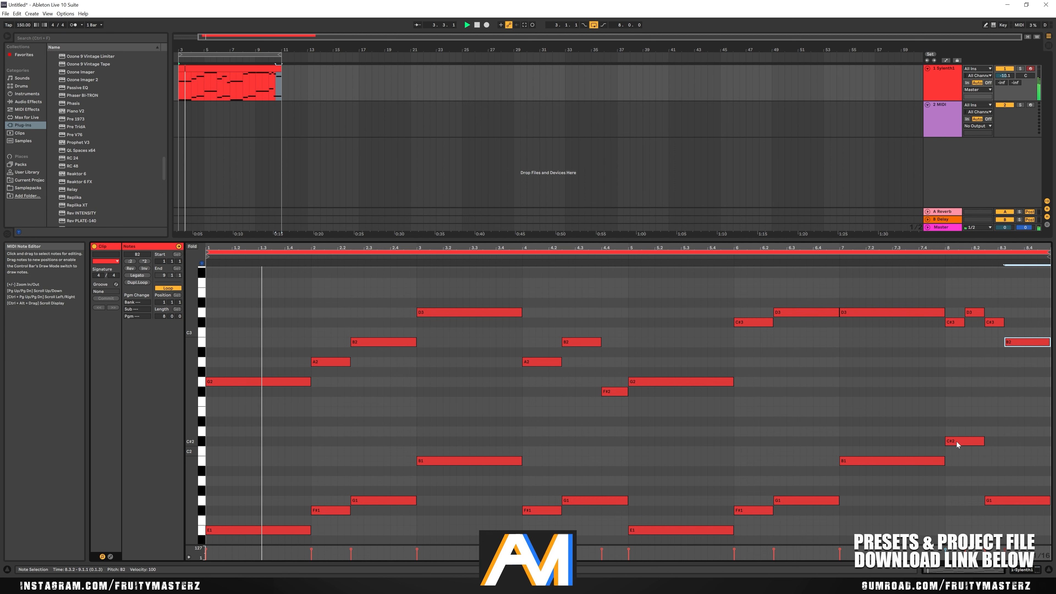
Lower the first bass note of bar 8 to A1 and play back the clip
{"action": "left_click_drag", "start_coordinate": [964, 444], "coordinate": [963, 511]}
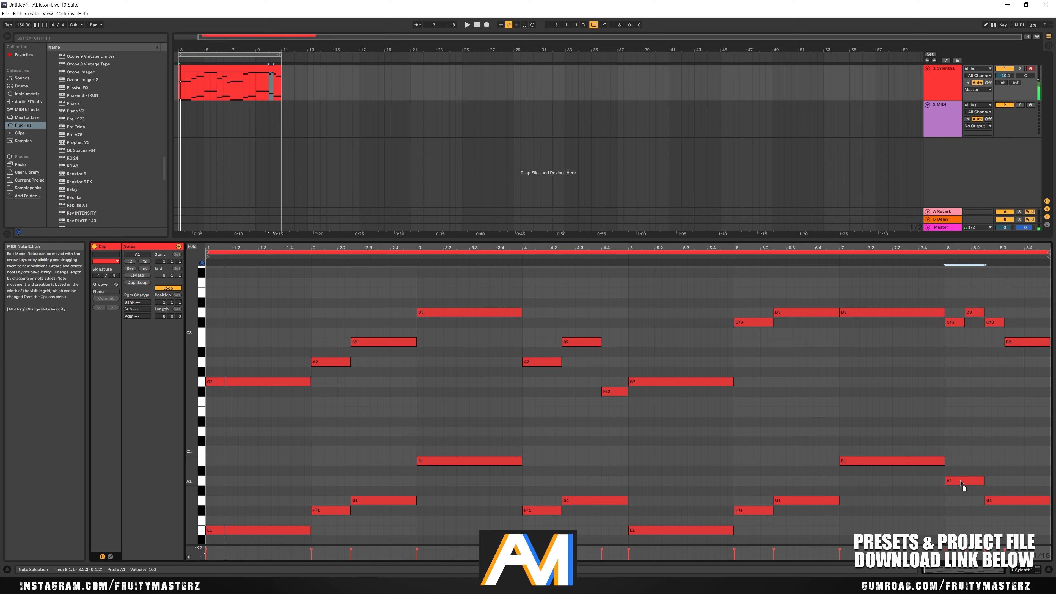
{"action": "left_click", "coordinate": [993, 499]}
{"action": "key", "text": "space"}
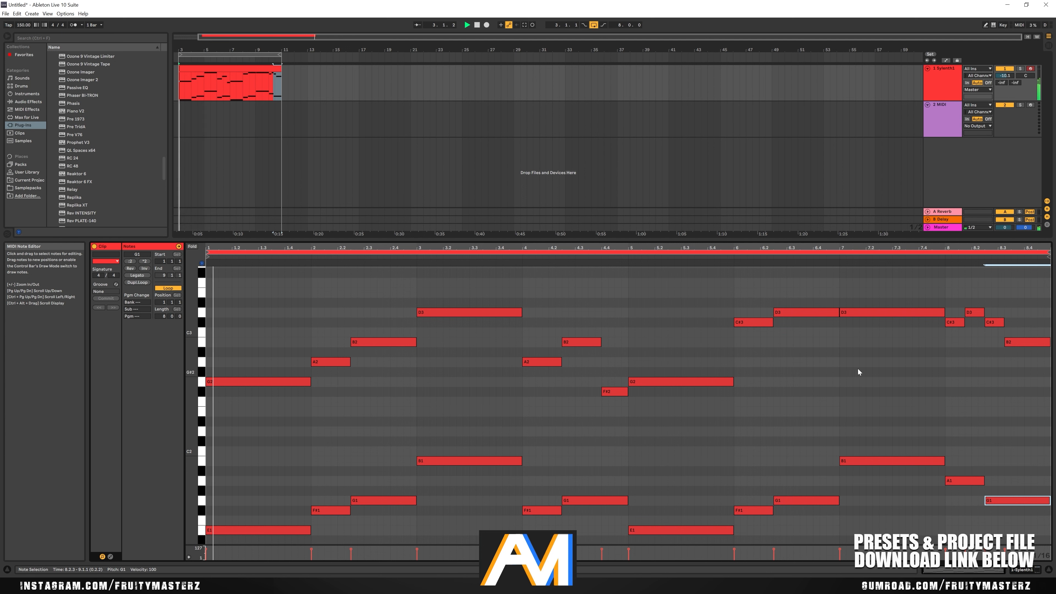
Shorten bar 8's C#3, D3, C#3 run to eighth notes, extend B2 back to 8.2.3, and play back the clip
{"action": "left_click_drag", "start_coordinate": [964, 322], "coordinate": [952, 322]}
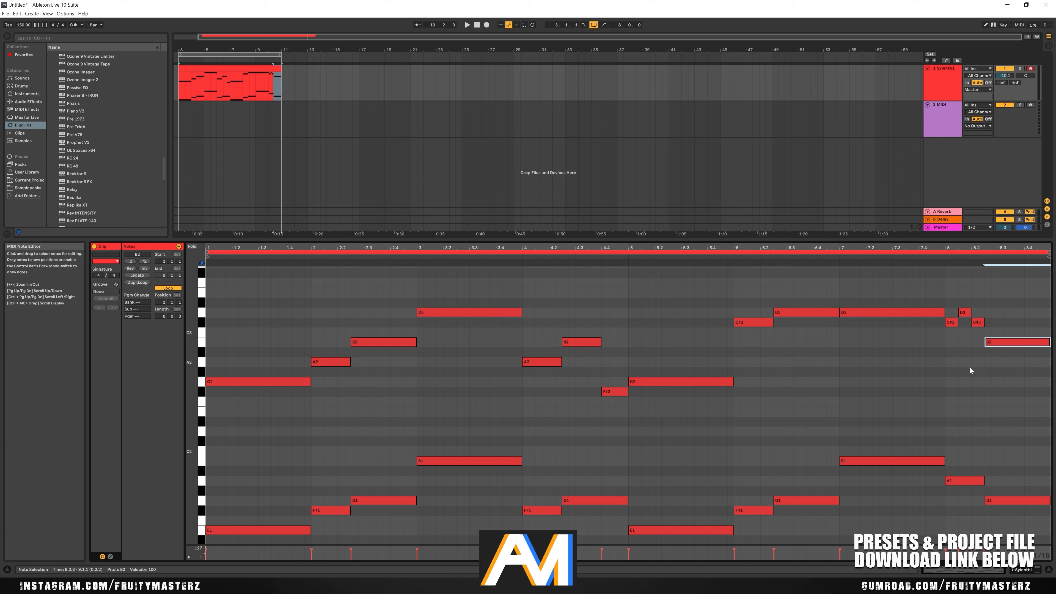
{"action": "key", "text": "space"}
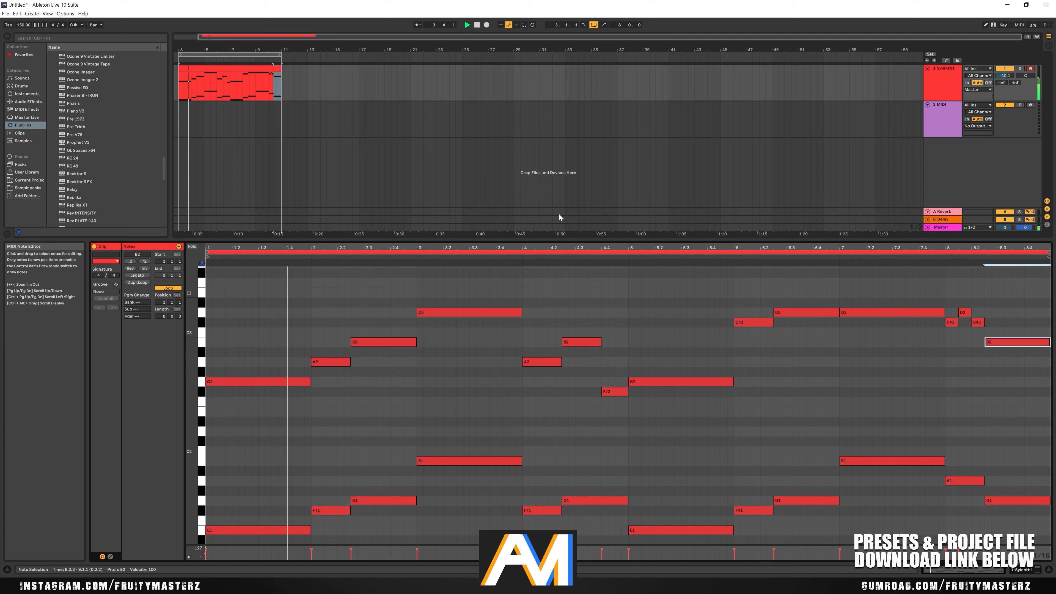
{"action": "left_click", "coordinate": [233, 99]}
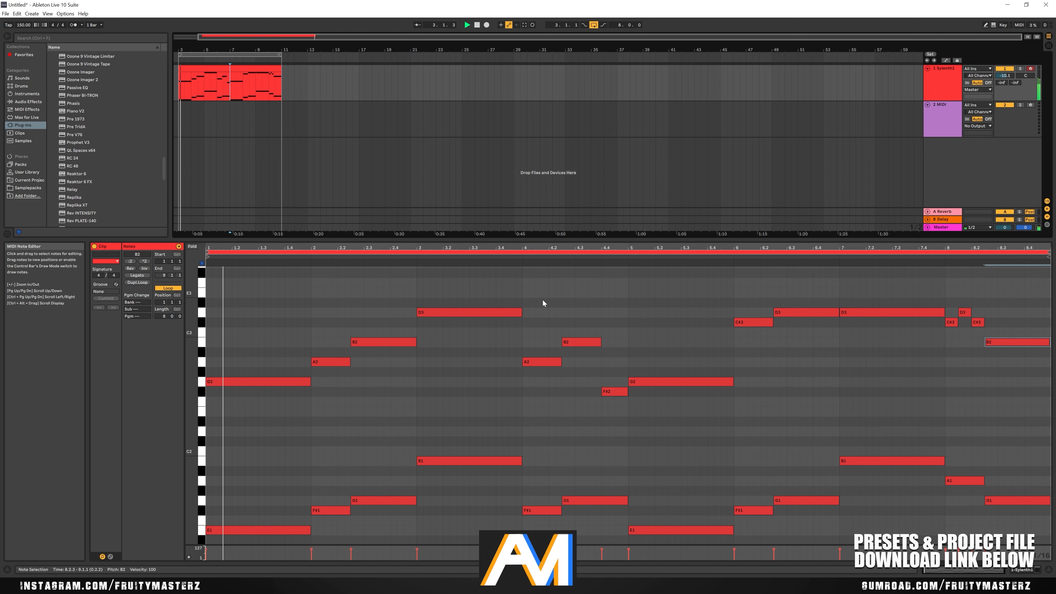
{"action": "scroll", "coordinate": [495, 319], "scroll_direction": "down", "scroll_amount": 1}
{"action": "scroll", "coordinate": [495, 319], "scroll_direction": "down", "scroll_amount": 1}
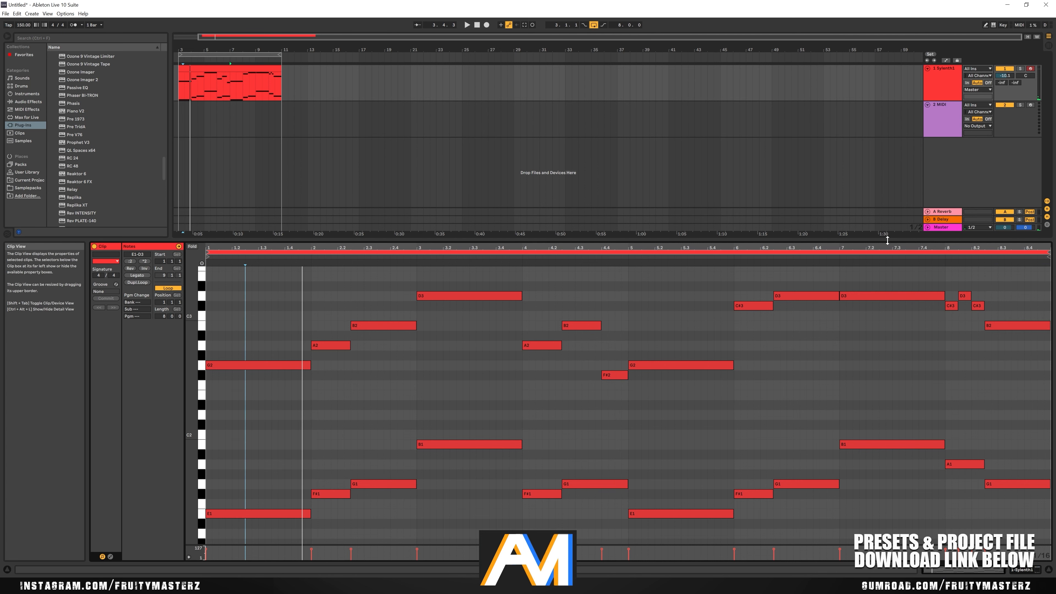
Enlarge the arrangement area, move the empty MIDI track above the Sylenth1 track, and load a new Sylenth1 instance on it
{"action": "left_click_drag", "start_coordinate": [888, 240], "coordinate": [872, 426]}
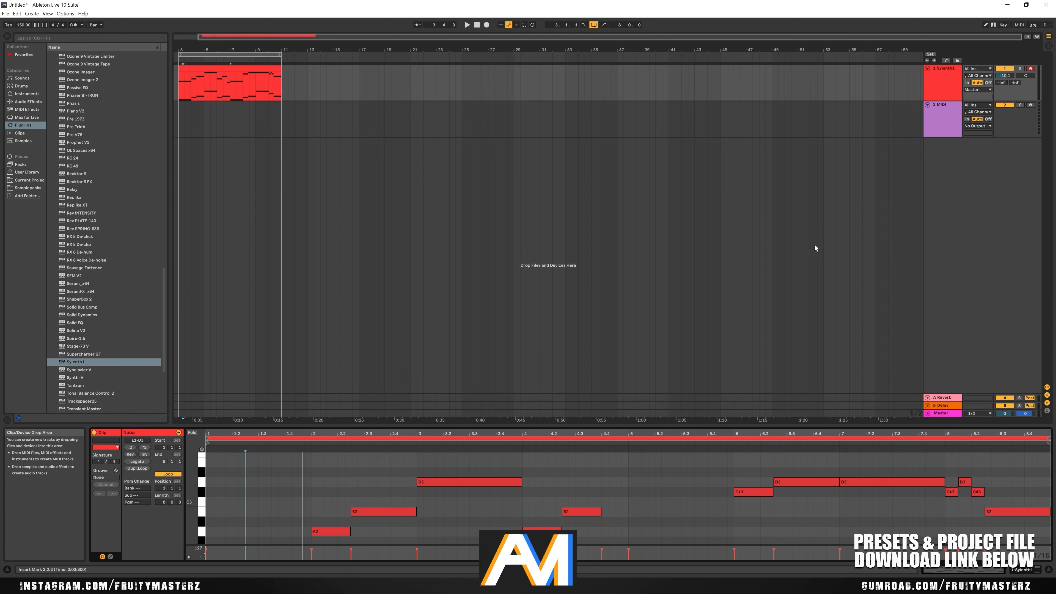
{"action": "left_click_drag", "start_coordinate": [938, 117], "coordinate": [947, 69]}
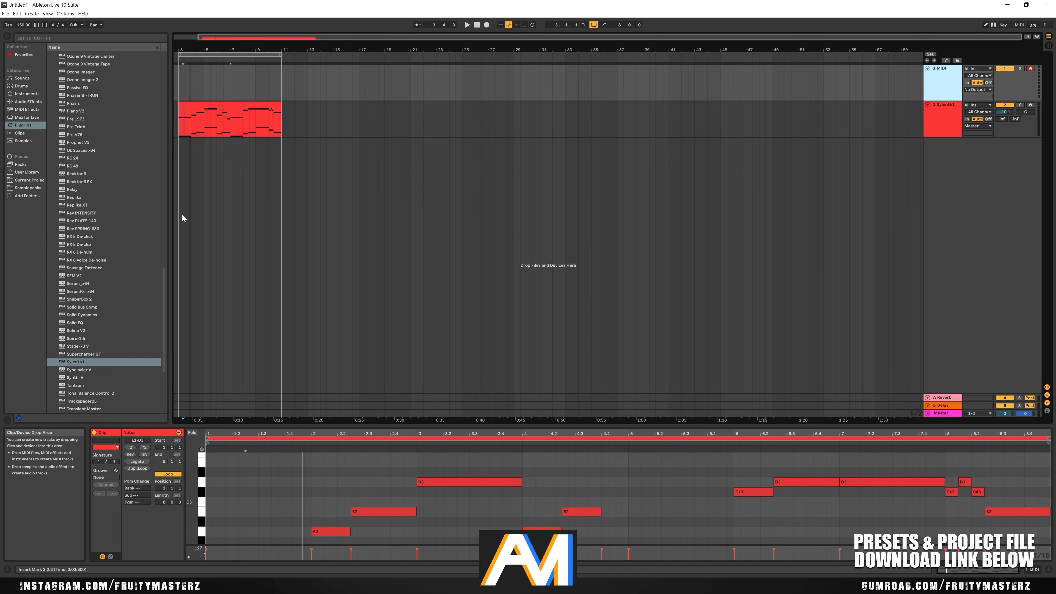
{"action": "left_click_drag", "start_coordinate": [79, 363], "coordinate": [556, 230]}
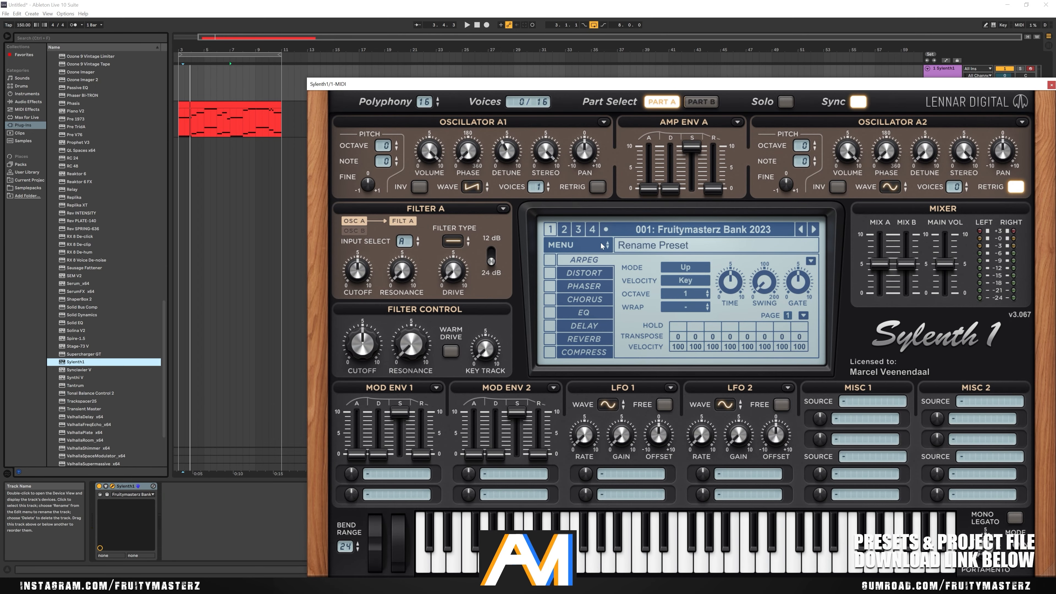
Set the new Sylenth1 window's size to 125% and load preset 048: LD - La Danza Delle Streghe
{"action": "left_click", "coordinate": [602, 245]}
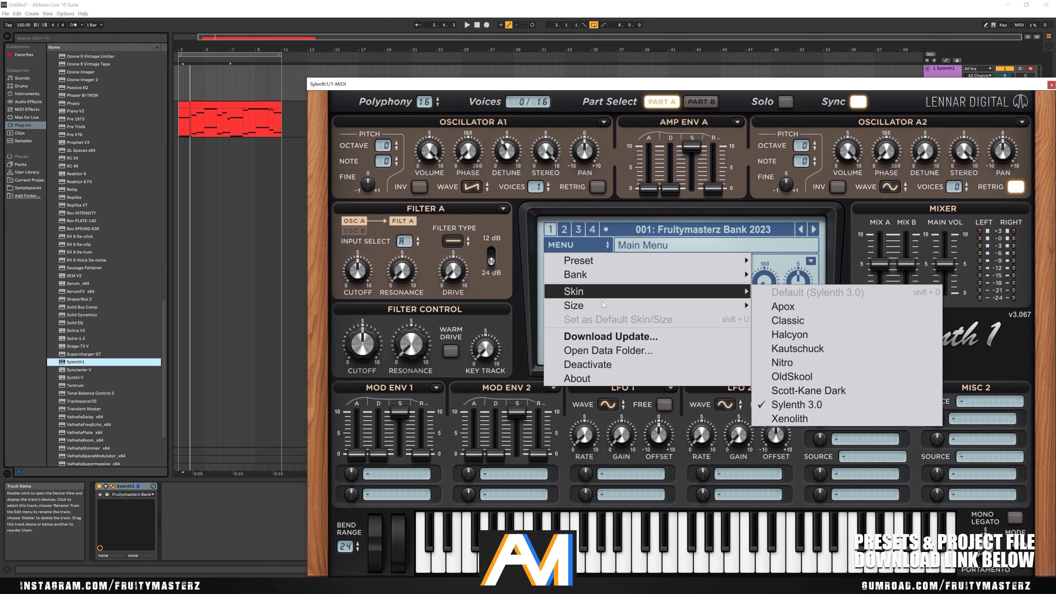
{"action": "mouse_move", "coordinate": [607, 306]}
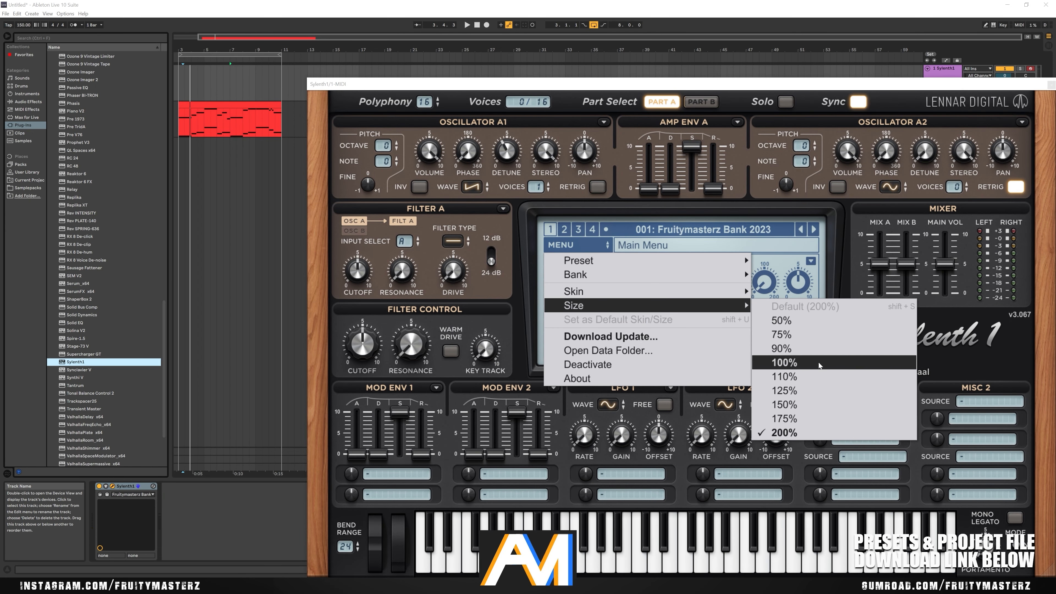
{"action": "left_click", "coordinate": [816, 390]}
{"action": "left_click", "coordinate": [539, 178]}
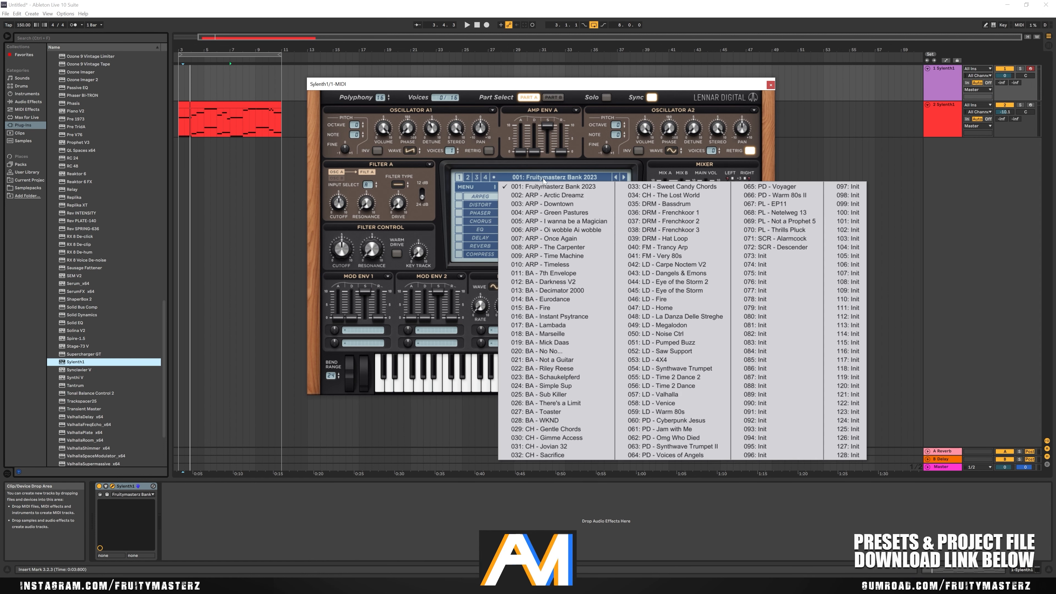
{"action": "left_click", "coordinate": [694, 317]}
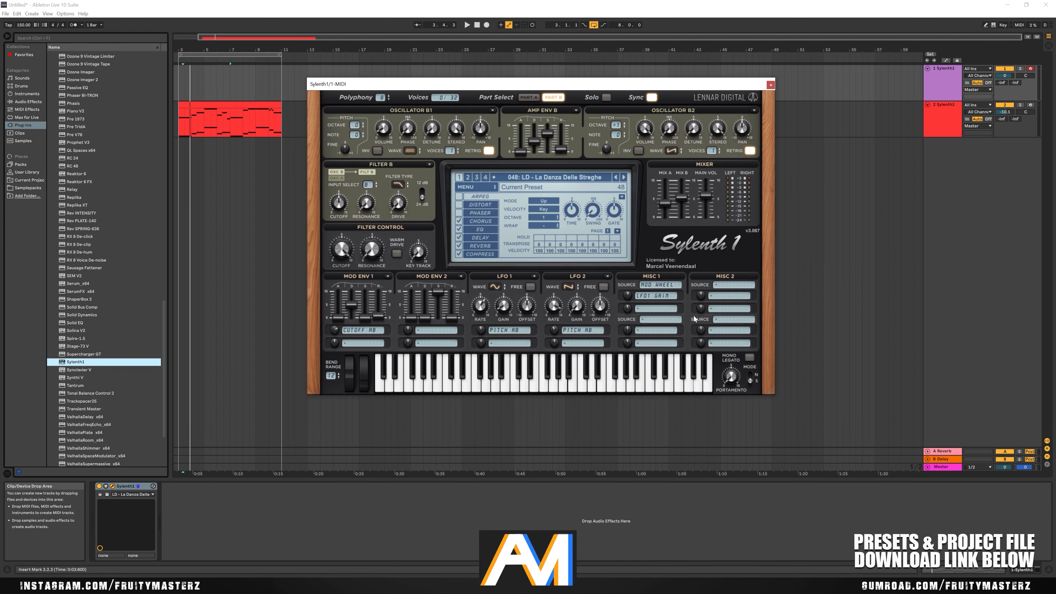
Lower the upper Sylenth1 track's volume to about -12 dB, play back the arrangement, and close the plug-in window
{"action": "left_click_drag", "start_coordinate": [1005, 76], "coordinate": [1005, 96]}
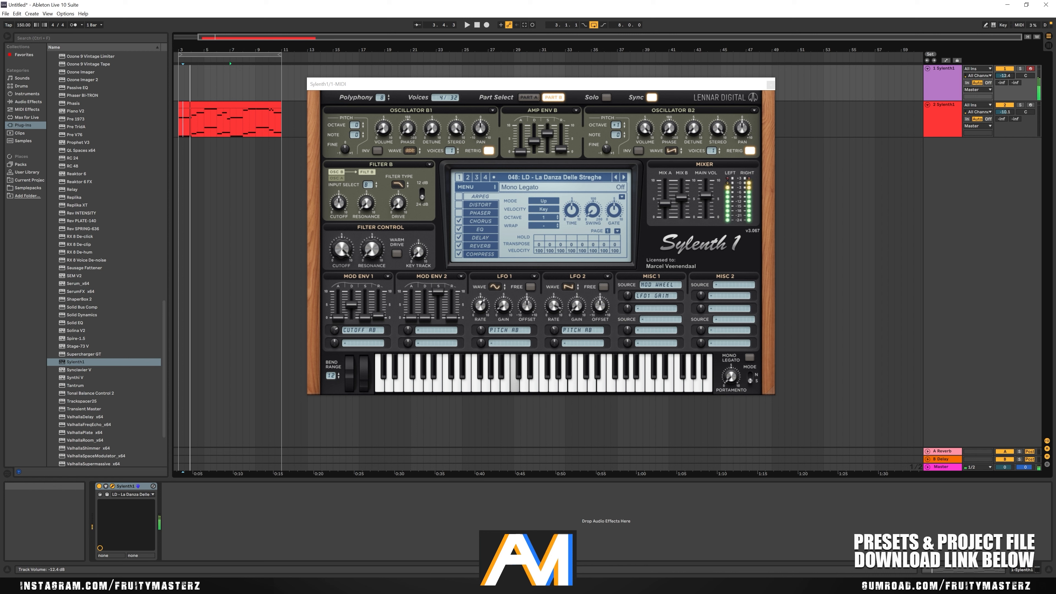
{"action": "key", "text": "space"}
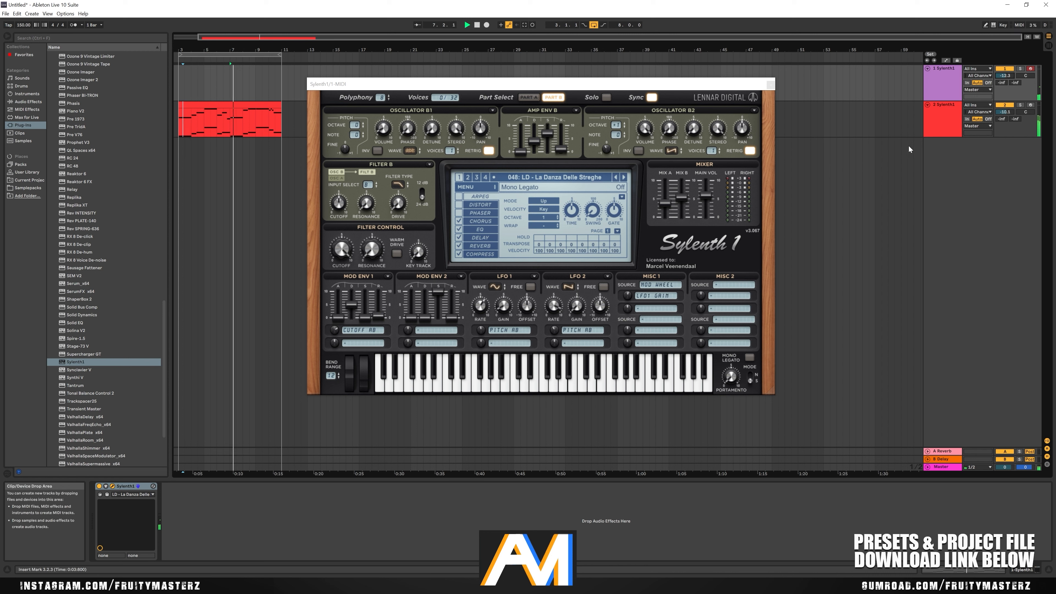
{"action": "left_click", "coordinate": [181, 80]}
{"action": "key", "text": "space"}
{"action": "left_click", "coordinate": [771, 85]}
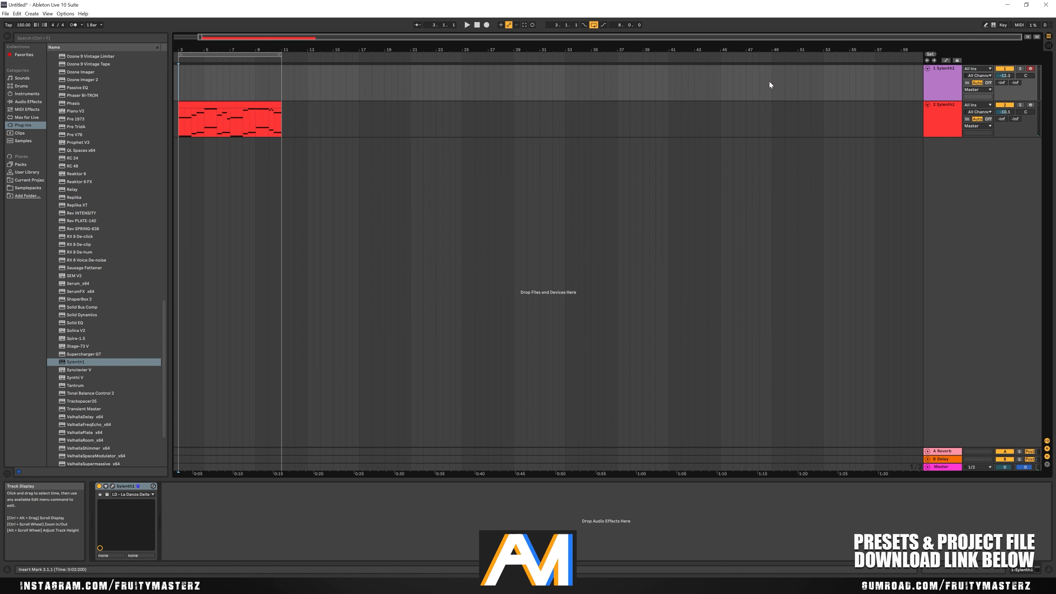
Insert an empty eight-bar MIDI clip on the upper Sylenth1 track above the existing part and enlarge its note editor
{"action": "mouse_move", "coordinate": [279, 82]}
{"action": "left_mouse_down"}
{"action": "mouse_move", "coordinate": [178, 83]}
{"action": "mouse_move", "coordinate": [285, 80]}
{"action": "left_mouse_up"}
{"action": "right_click", "coordinate": [275, 83]}
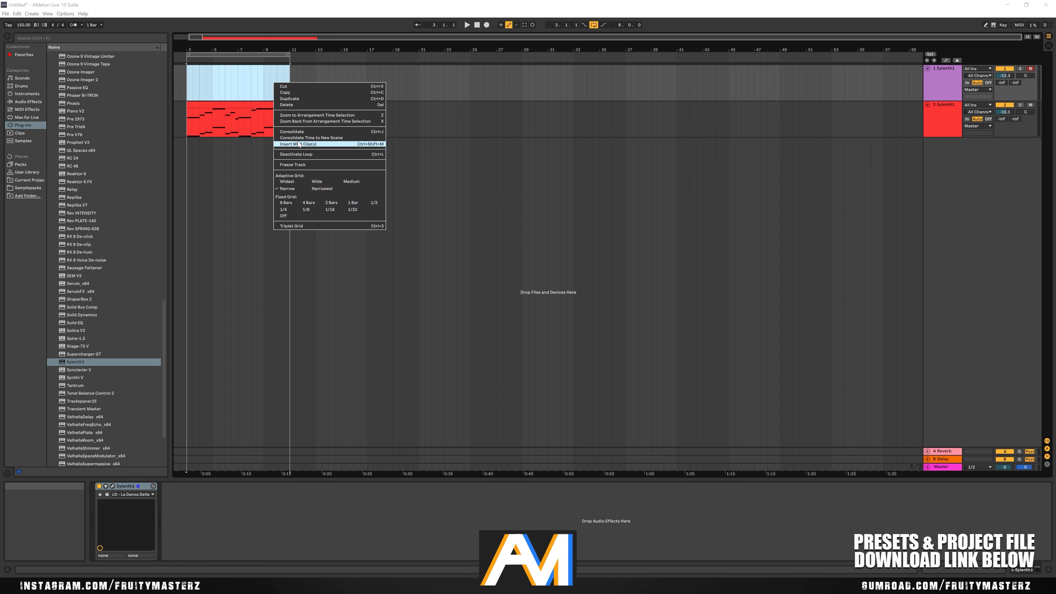
{"action": "left_click", "coordinate": [298, 144]}
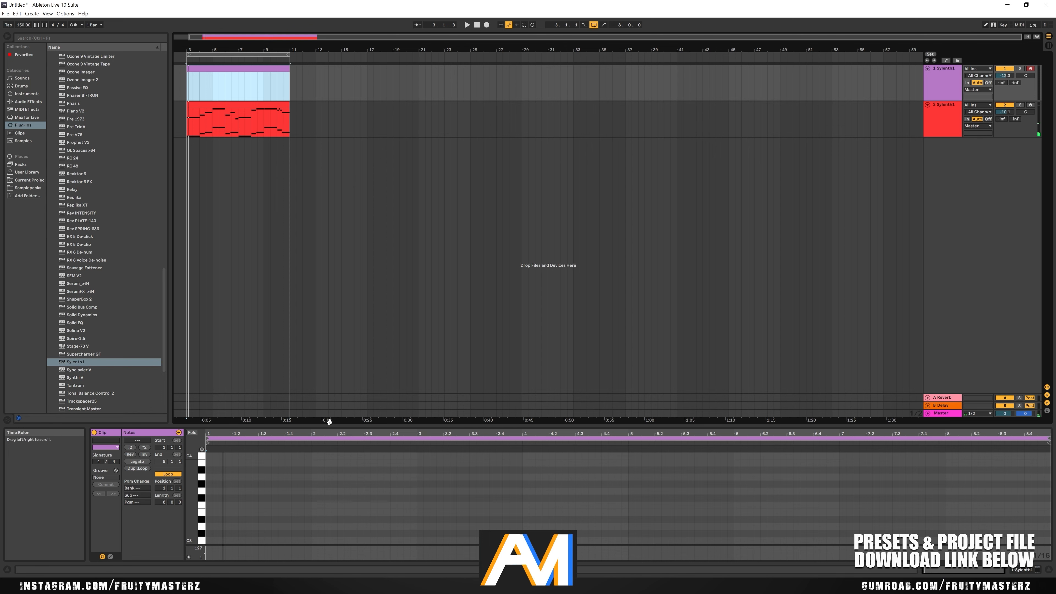
{"action": "left_click_drag", "start_coordinate": [328, 425], "coordinate": [335, 319]}
Add an eighth-note B2 at 1.2 and an F#3 lasting from 1.3.2 to the start of bar 2
{"action": "double_click", "coordinate": [236, 439]}
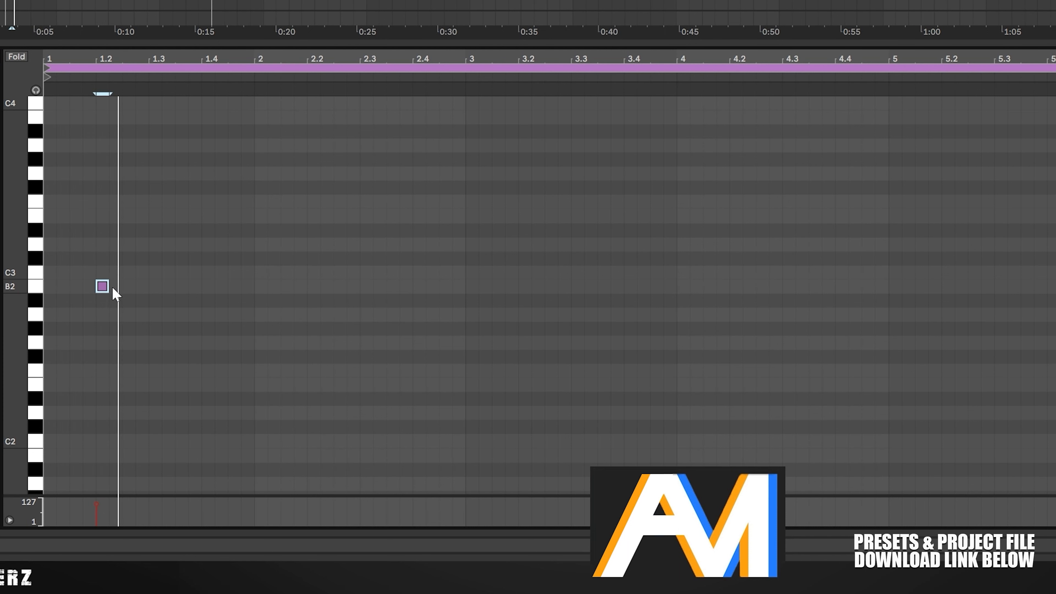
{"action": "left_click_drag", "start_coordinate": [113, 287], "coordinate": [121, 287]}
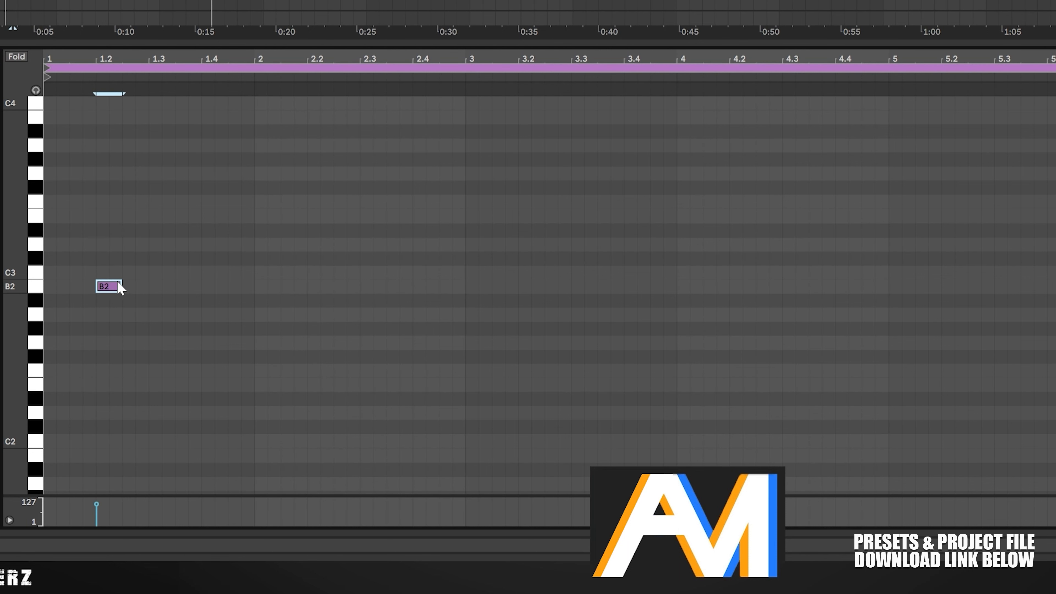
{"action": "double_click", "coordinate": [153, 187]}
{"action": "key", "text": "space"}
{"action": "left_click_drag", "start_coordinate": [160, 187], "coordinate": [252, 189]}
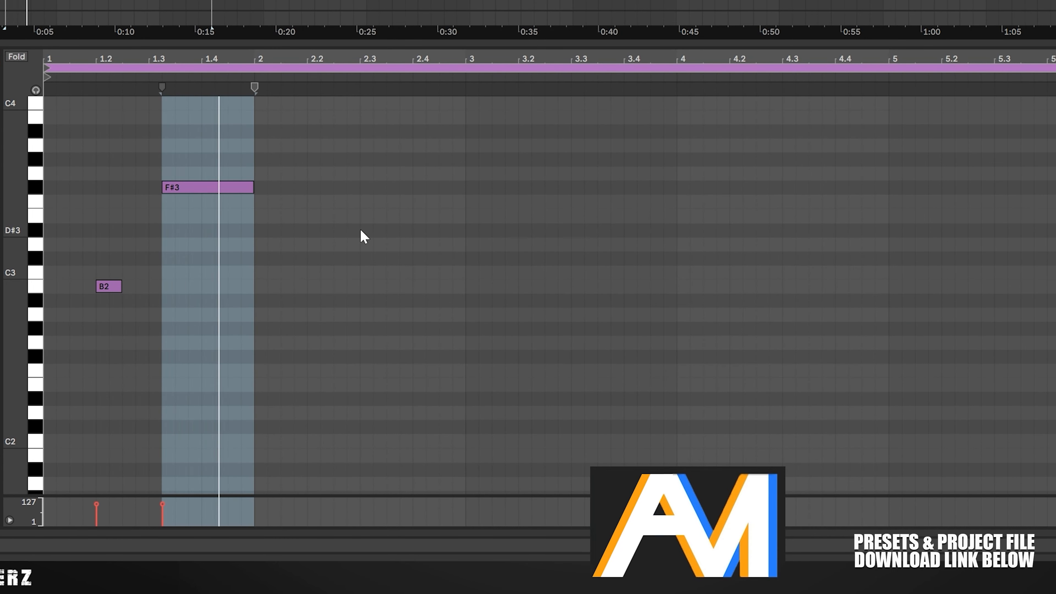
Extend the F#3 back to 1.3, raise it to G3, and shorten its end to 1.4.3
{"action": "left_click", "coordinate": [168, 186]}
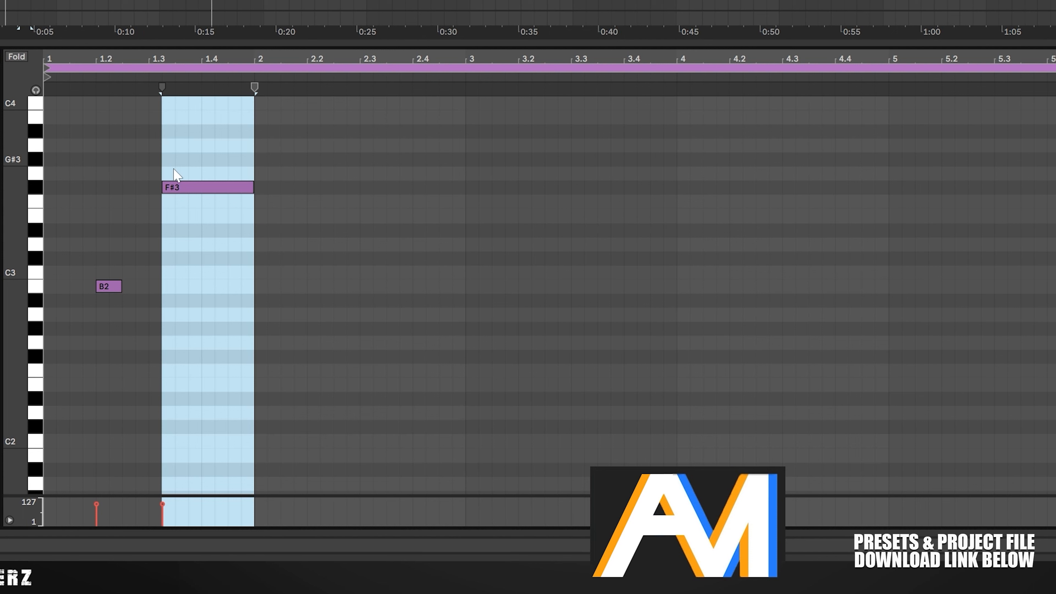
{"action": "left_click_drag", "start_coordinate": [164, 183], "coordinate": [149, 183]}
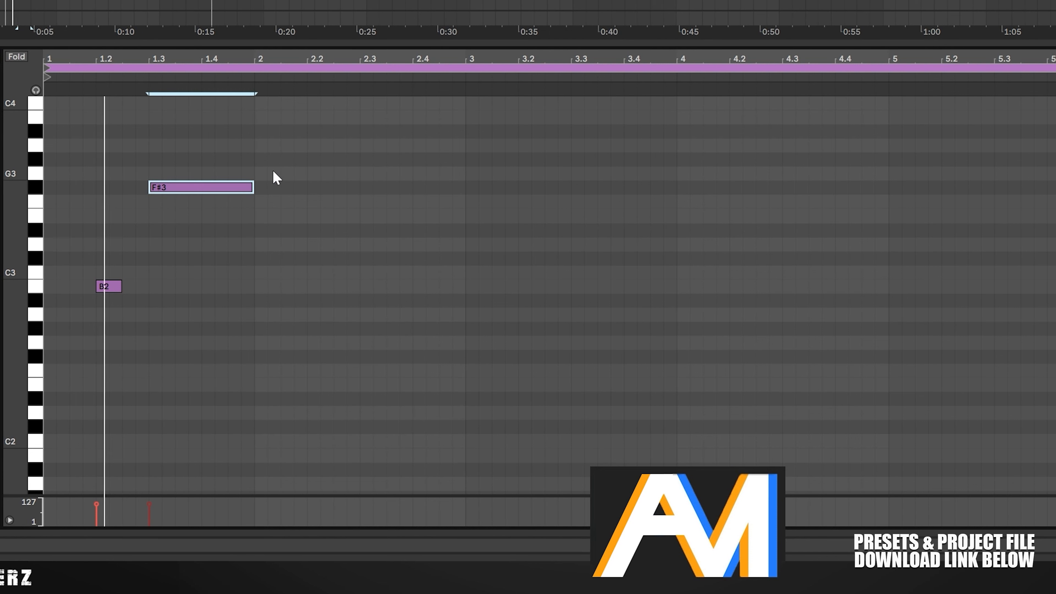
{"action": "left_click_drag", "start_coordinate": [217, 192], "coordinate": [218, 178]}
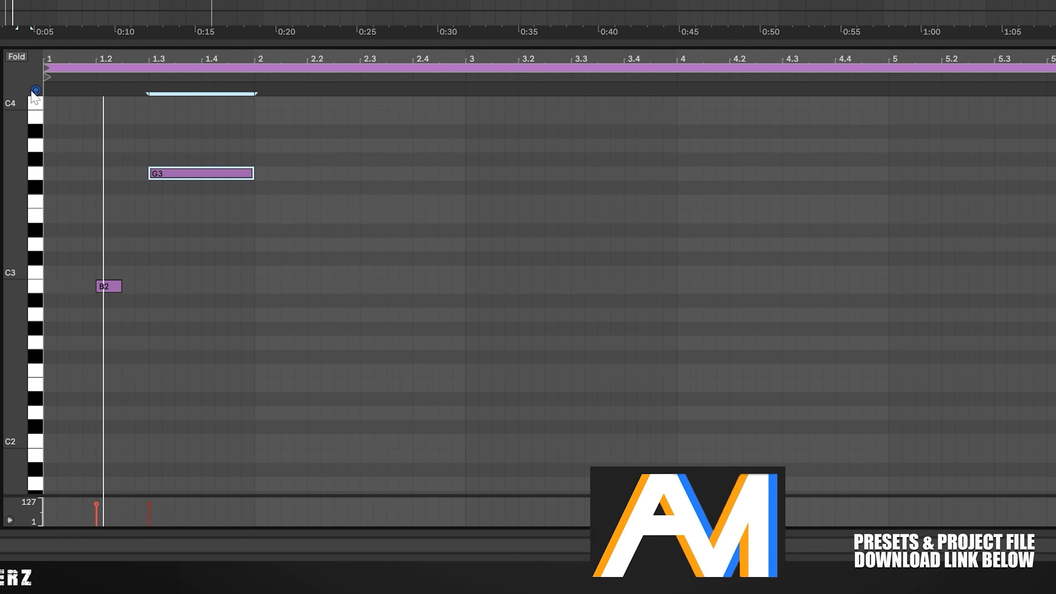
{"action": "left_click", "coordinate": [272, 185]}
{"action": "left_click_drag", "start_coordinate": [252, 173], "coordinate": [227, 175]}
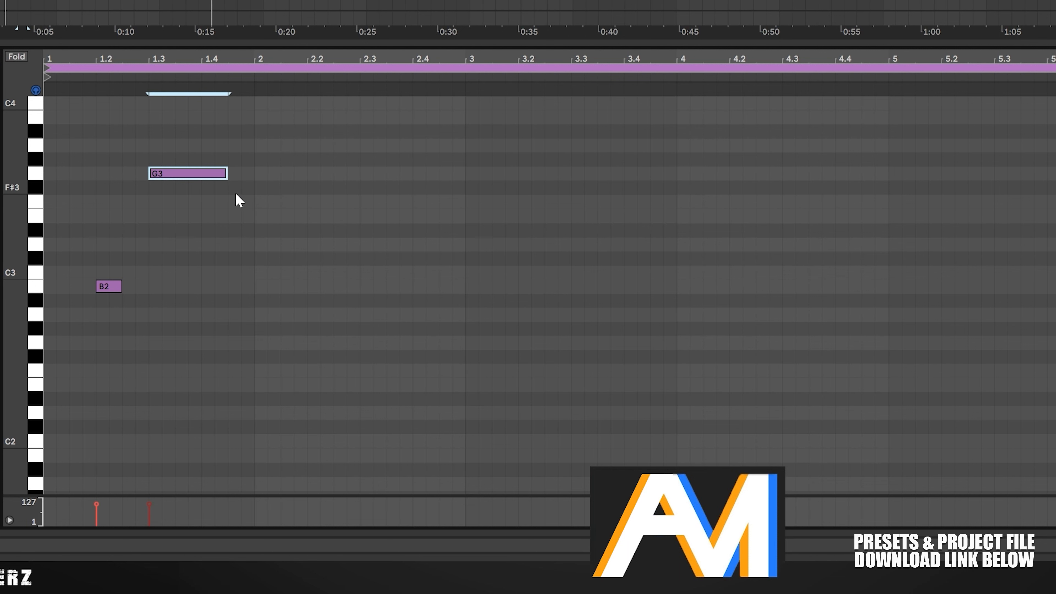
Add an eighth-note E3 at 1.4.3 and a short C#3 at the start of bar 2, then play back the melody
{"action": "double_click", "coordinate": [234, 245]}
{"action": "left_click_drag", "start_coordinate": [235, 248], "coordinate": [236, 290]}
{"action": "key", "text": "space"}
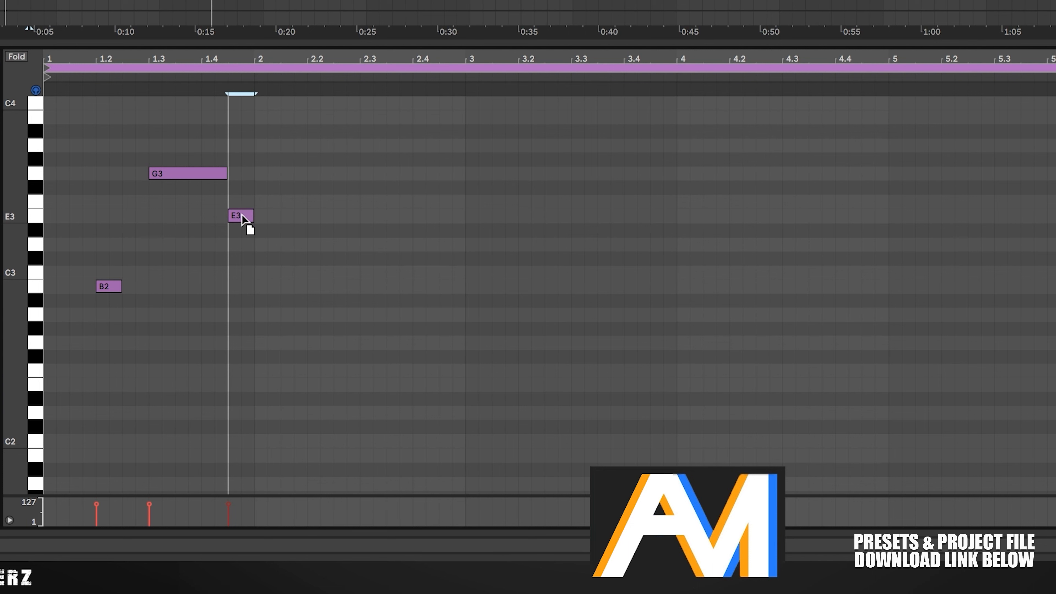
{"action": "double_click", "coordinate": [260, 259]}
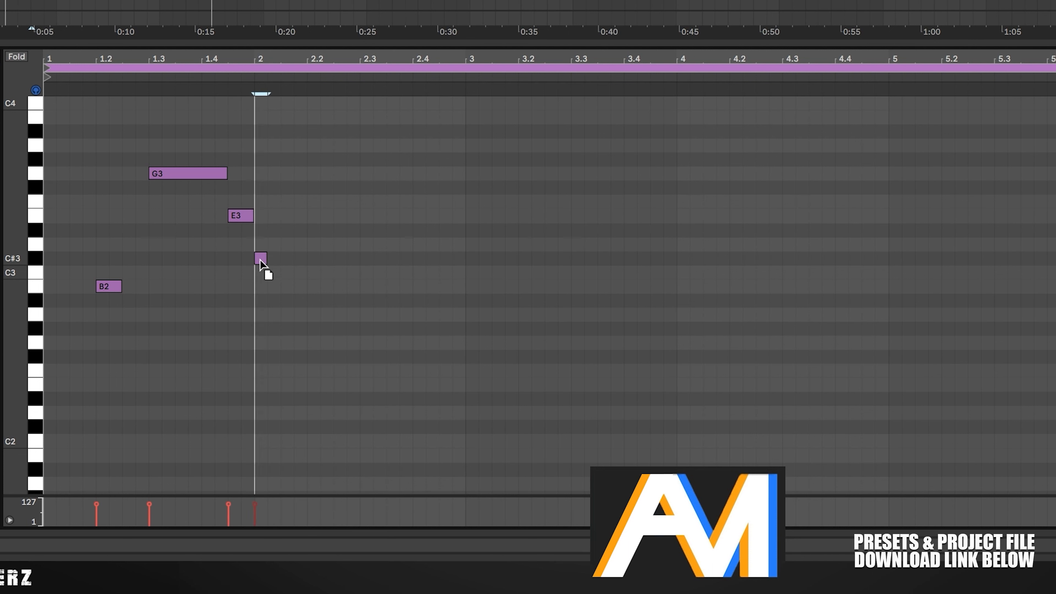
{"action": "left_click_drag", "start_coordinate": [268, 256], "coordinate": [256, 259]}
{"action": "key", "text": "space"}
{"action": "left_click", "coordinate": [297, 261]}
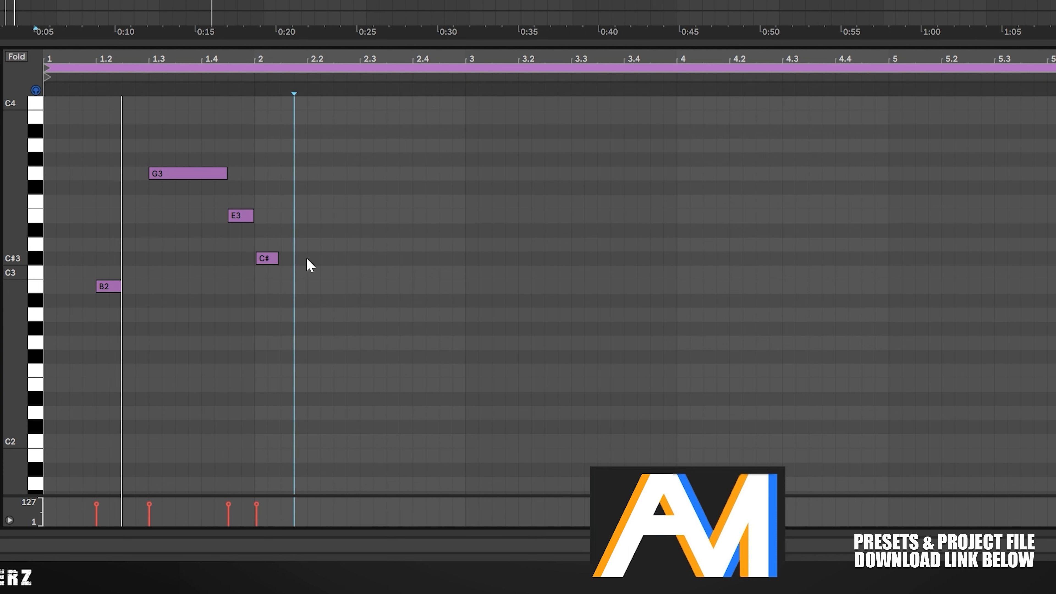
{"action": "key", "text": "space"}
Continue bar 2 with eighth notes D3 at 2.1.3 and C#3 at 2.2, then a B2 from 2.2.3 to bar 3
{"action": "left_click", "coordinate": [283, 253]}
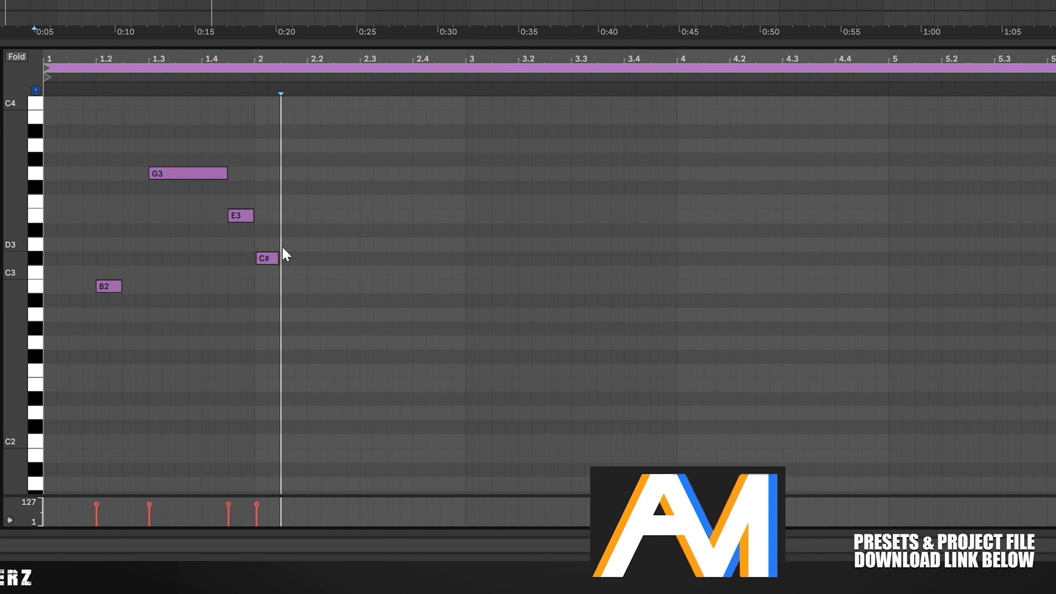
{"action": "double_click", "coordinate": [289, 246]}
{"action": "mouse_move", "coordinate": [294, 249]}
{"action": "left_mouse_down"}
{"action": "mouse_move", "coordinate": [464, 287]}
{"action": "mouse_move", "coordinate": [451, 292]}
{"action": "left_mouse_up"}
{"action": "double_click", "coordinate": [316, 260]}
{"action": "double_click", "coordinate": [339, 286]}
{"action": "key", "text": "space"}
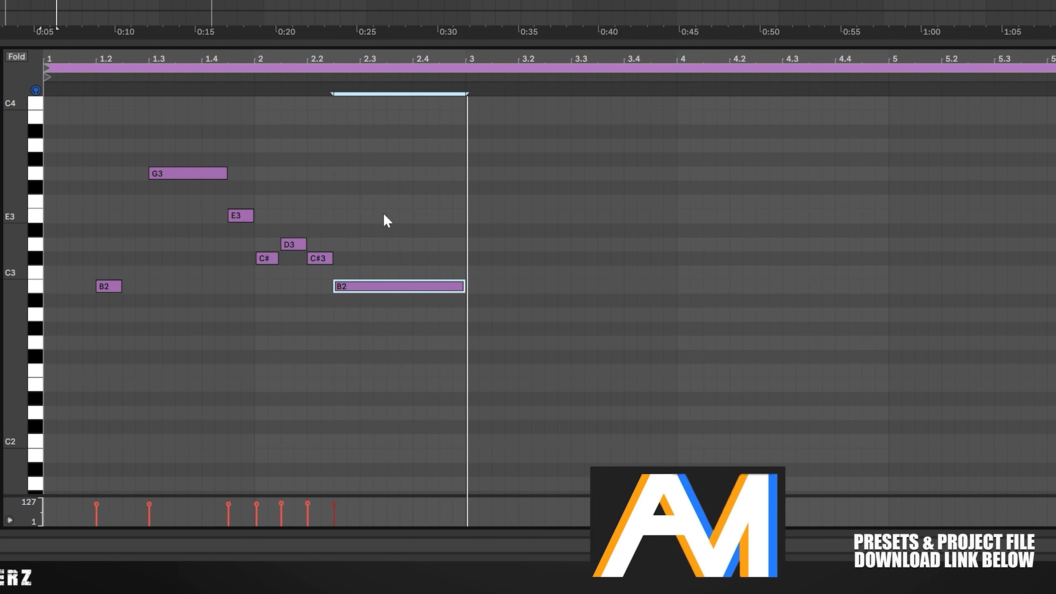
Copy the whole two-bar melody phrase to 3.2 and play back the clip
{"action": "scroll", "coordinate": [334, 192], "scroll_direction": "up", "scroll_amount": 3}
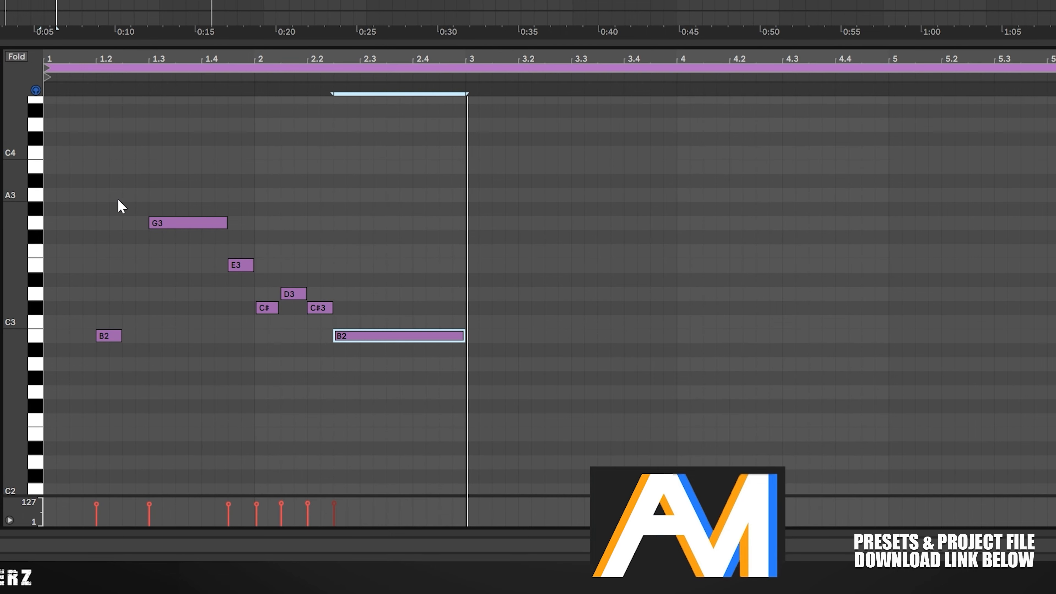
{"action": "left_click_drag", "start_coordinate": [96, 191], "coordinate": [424, 356]}
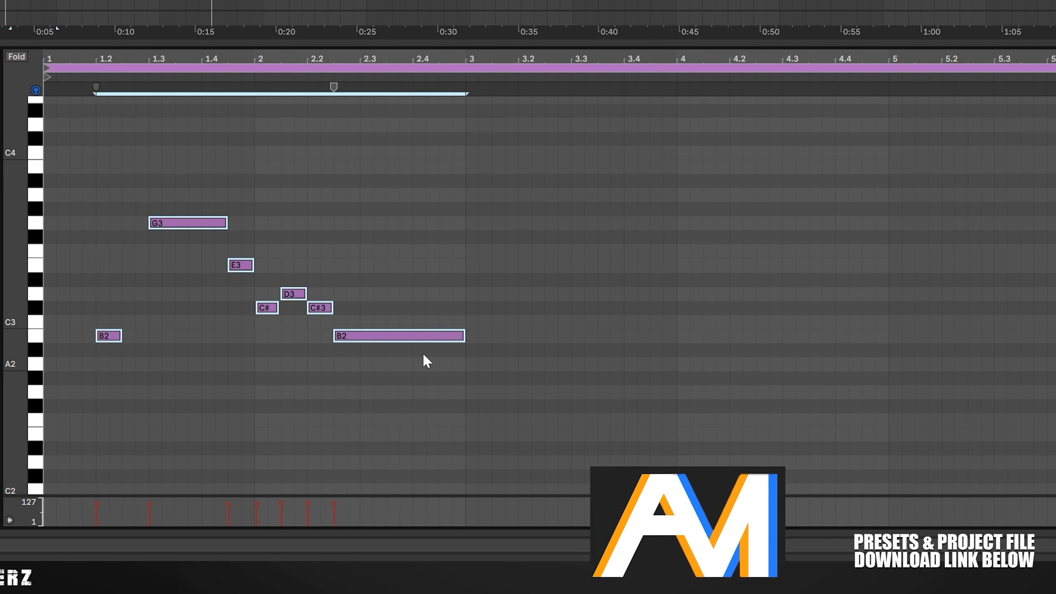
{"action": "left_click", "coordinate": [526, 113]}
{"action": "left_click", "coordinate": [521, 120]}
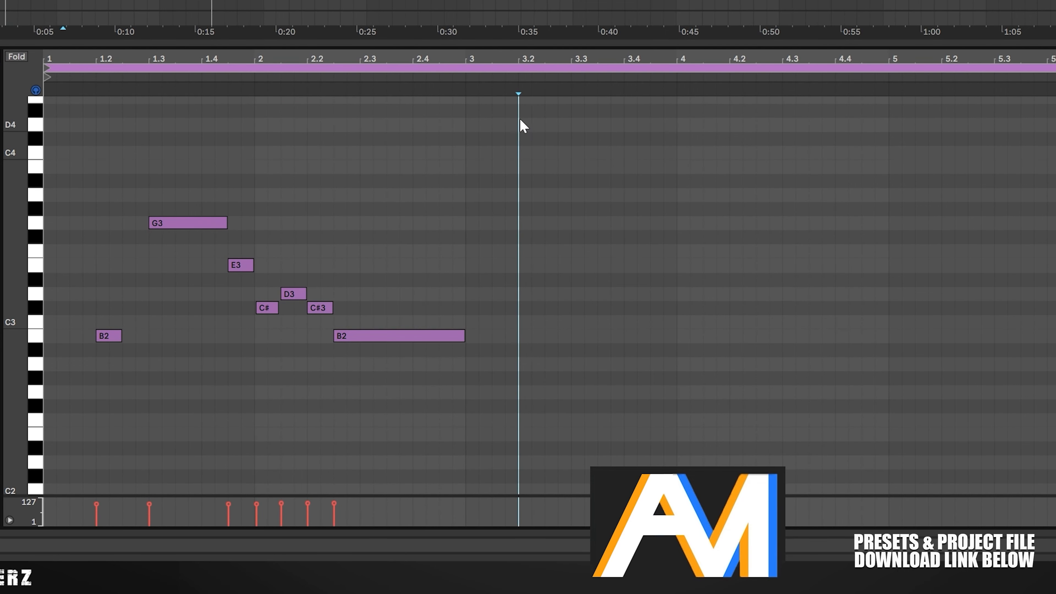
{"action": "key", "text": "ctrl+v"}
{"action": "key", "text": "space"}
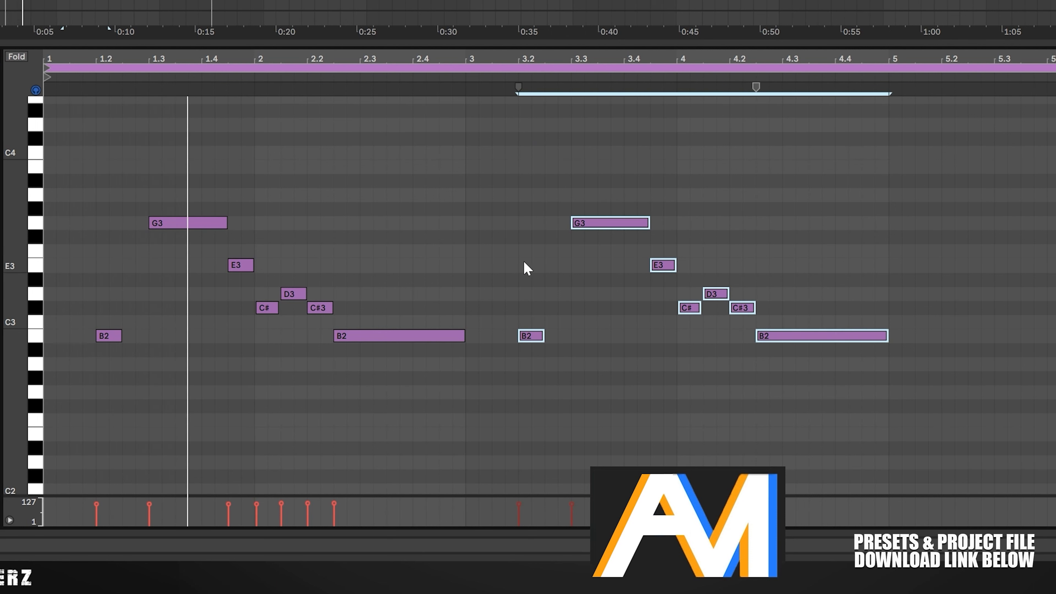
Raise the copied phrase's first note to D3, lower its G3 to F#3, and play back the clip
{"action": "left_click", "coordinate": [611, 306]}
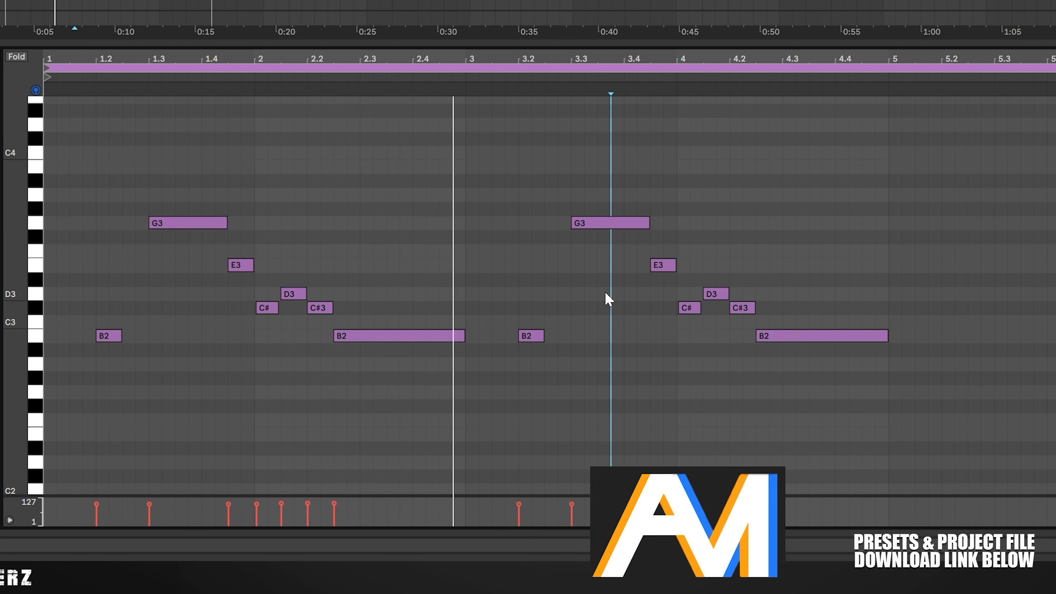
{"action": "mouse_move", "coordinate": [535, 340]}
{"action": "left_mouse_down"}
{"action": "mouse_move", "coordinate": [541, 290]}
{"action": "mouse_move", "coordinate": [535, 298]}
{"action": "left_mouse_up"}
{"action": "mouse_move", "coordinate": [592, 223]}
{"action": "left_mouse_down"}
{"action": "mouse_move", "coordinate": [593, 206]}
{"action": "mouse_move", "coordinate": [593, 233]}
{"action": "left_mouse_up"}
{"action": "key", "text": "space"}
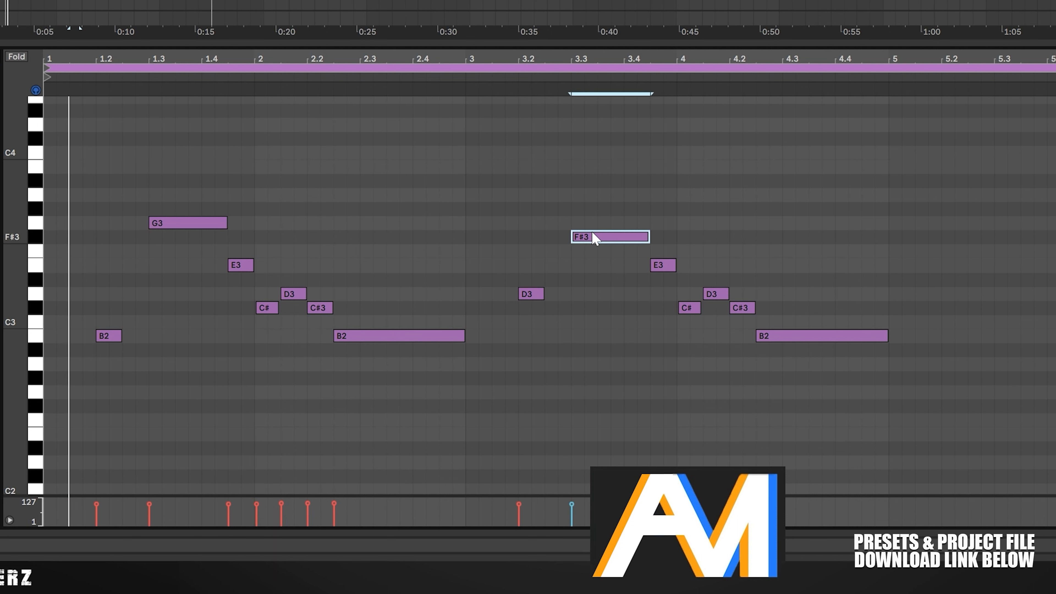
{"action": "left_click", "coordinate": [597, 199]}
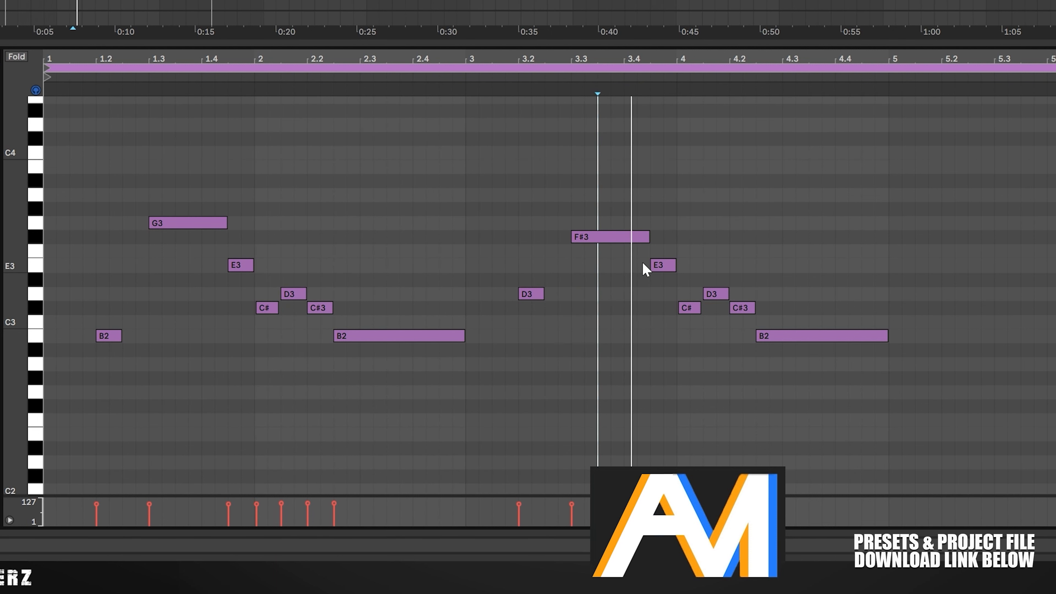
Change the copied phrase to D3 at 3.4.3 and E3 at bar 4, and make its last note an eighth-note D3 at 4.2.3
{"action": "mouse_move", "coordinate": [664, 265]}
{"action": "left_mouse_down"}
{"action": "mouse_move", "coordinate": [663, 288]}
{"action": "mouse_move", "coordinate": [698, 269]}
{"action": "left_mouse_up"}
{"action": "left_click", "coordinate": [714, 293]}
{"action": "left_click", "coordinate": [739, 306]}
{"action": "mouse_move", "coordinate": [772, 336]}
{"action": "left_mouse_down"}
{"action": "mouse_move", "coordinate": [797, 313]}
{"action": "mouse_move", "coordinate": [789, 296]}
{"action": "left_mouse_up"}
{"action": "left_click_drag", "start_coordinate": [884, 294], "coordinate": [779, 293]}
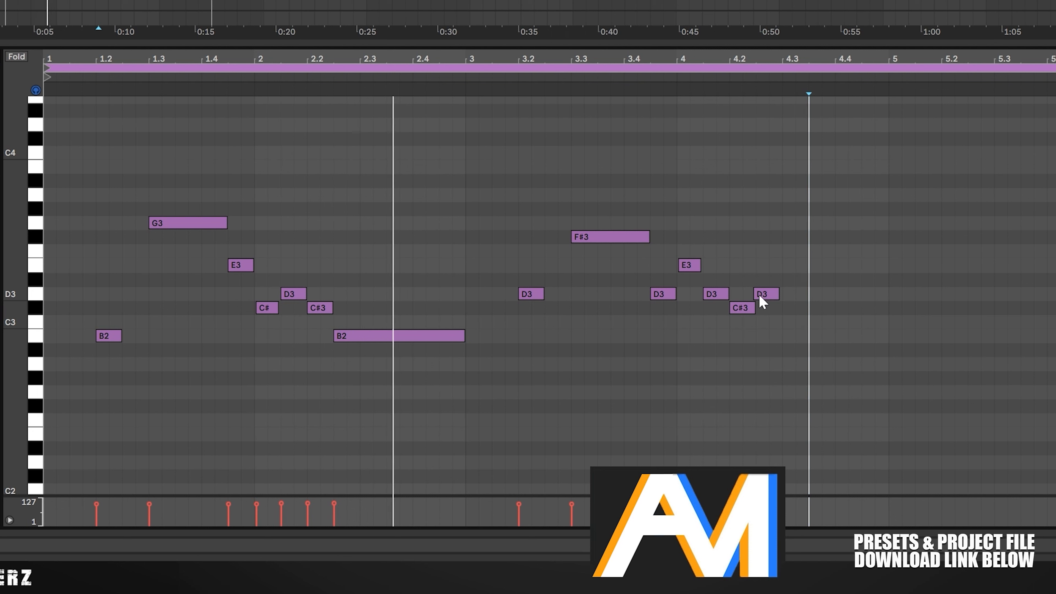
{"action": "left_click", "coordinate": [819, 296]}
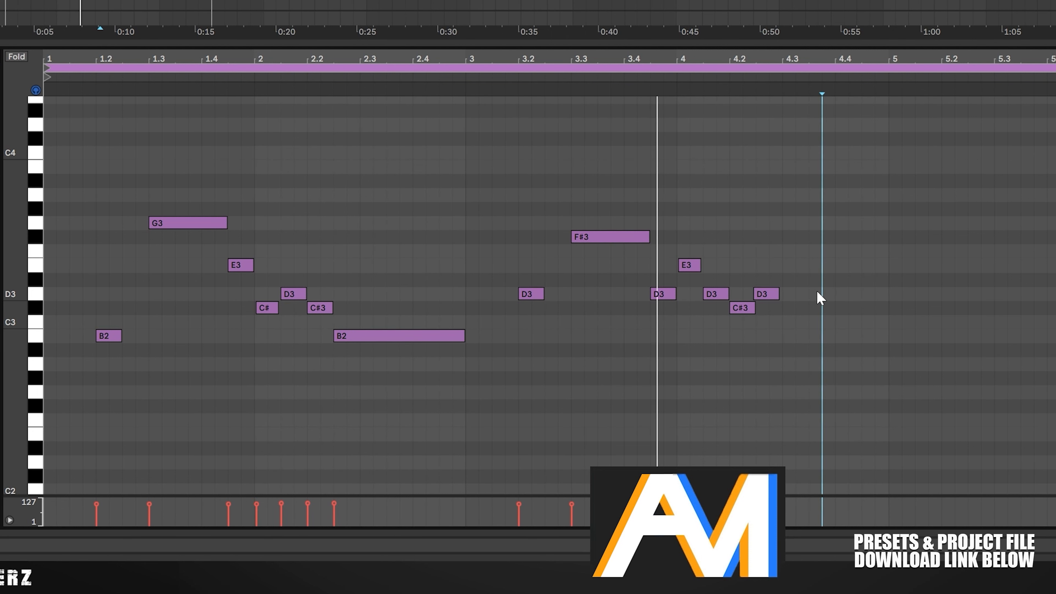
{"action": "left_click", "coordinate": [756, 293]}
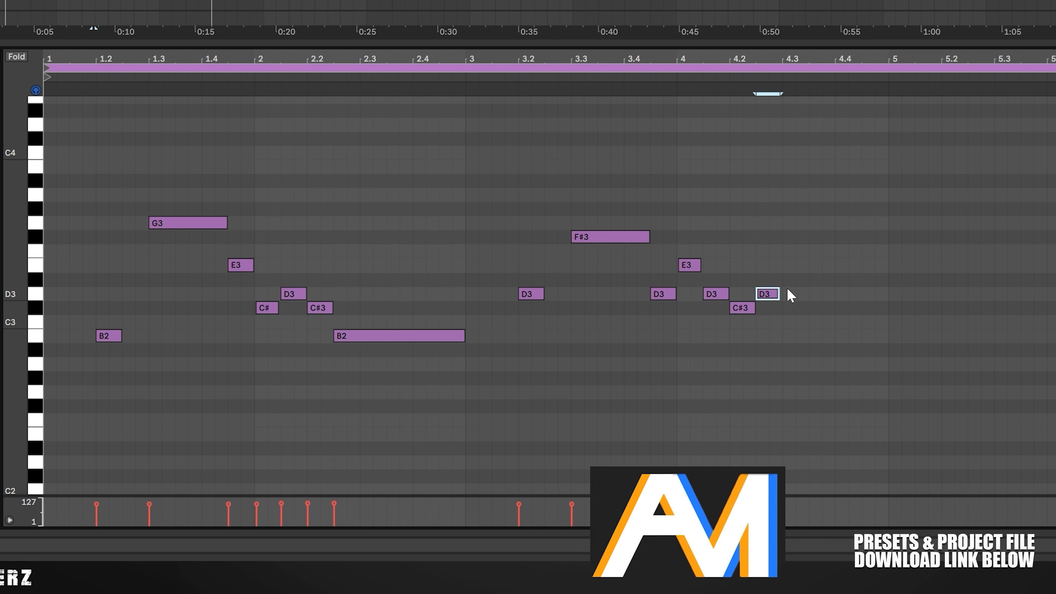
{"action": "left_click", "coordinate": [809, 273]}
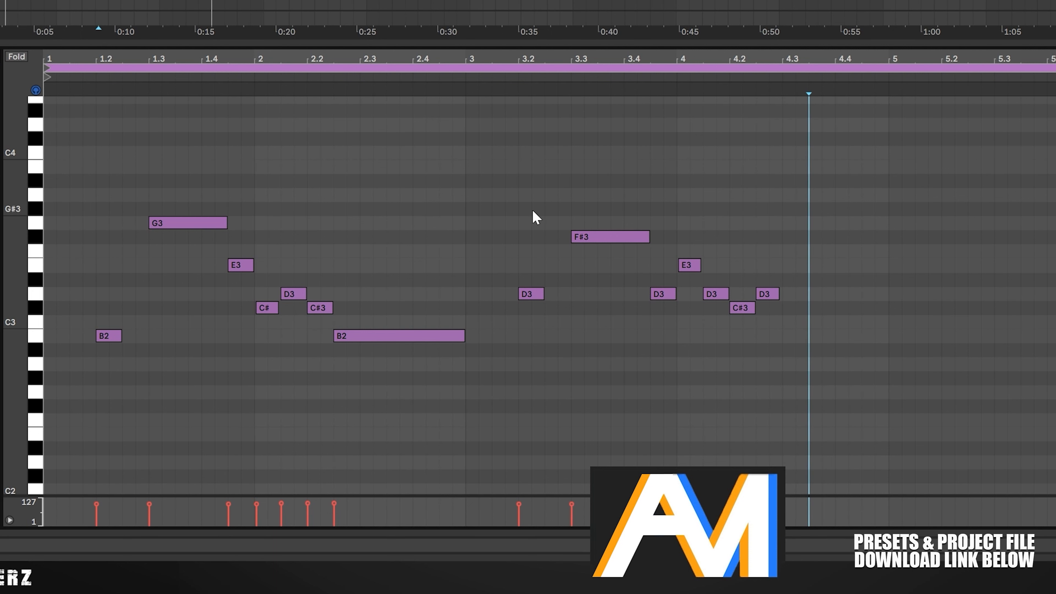
Add a B2 from 4.3.3 to the start of bar 5 and play back the clip
{"action": "key", "text": "space"}
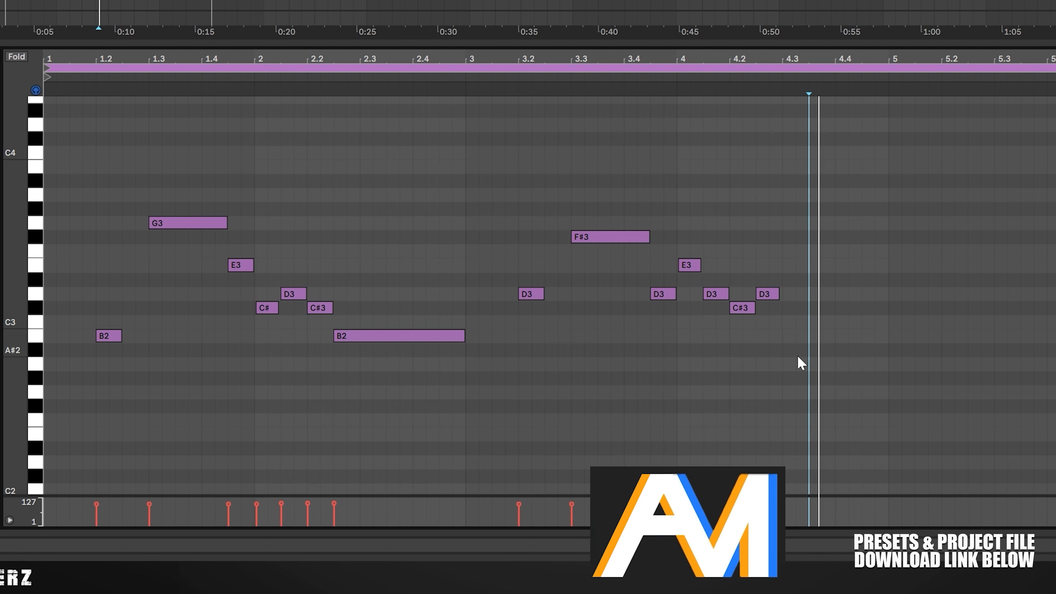
{"action": "double_click", "coordinate": [814, 323]}
{"action": "left_click_drag", "start_coordinate": [818, 323], "coordinate": [885, 338]}
{"action": "key", "text": "space"}
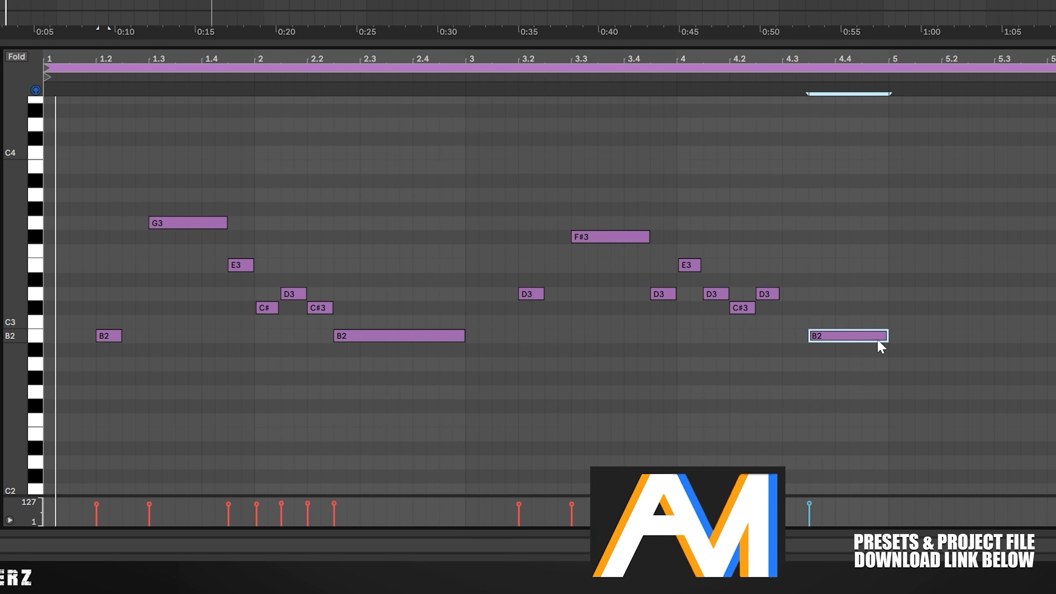
{"action": "left_click", "coordinate": [882, 307]}
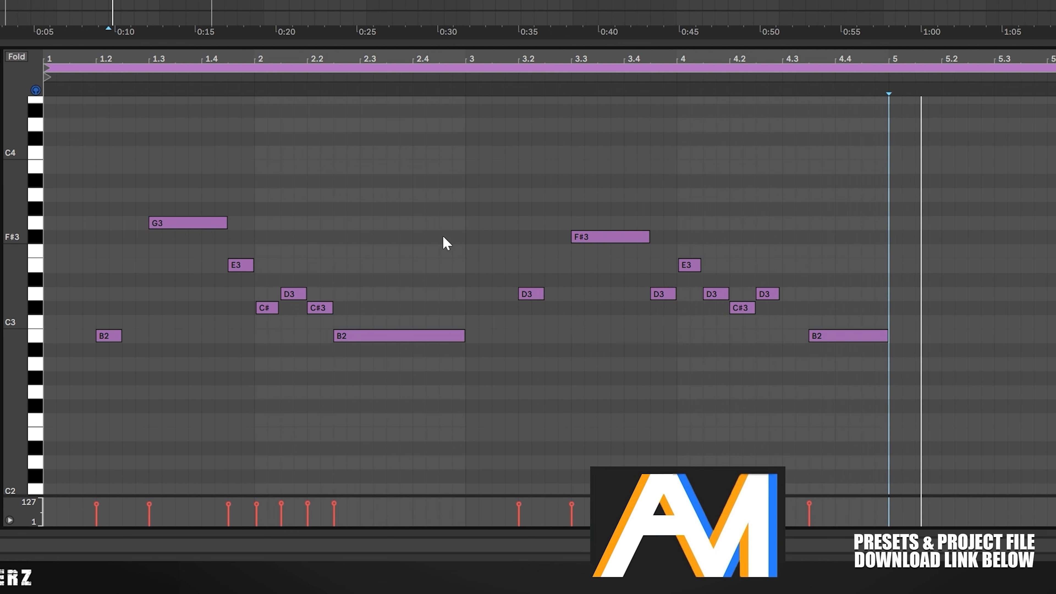
Quantize all notes of the four-bar melody to the grid
{"action": "left_click", "coordinate": [405, 183]}
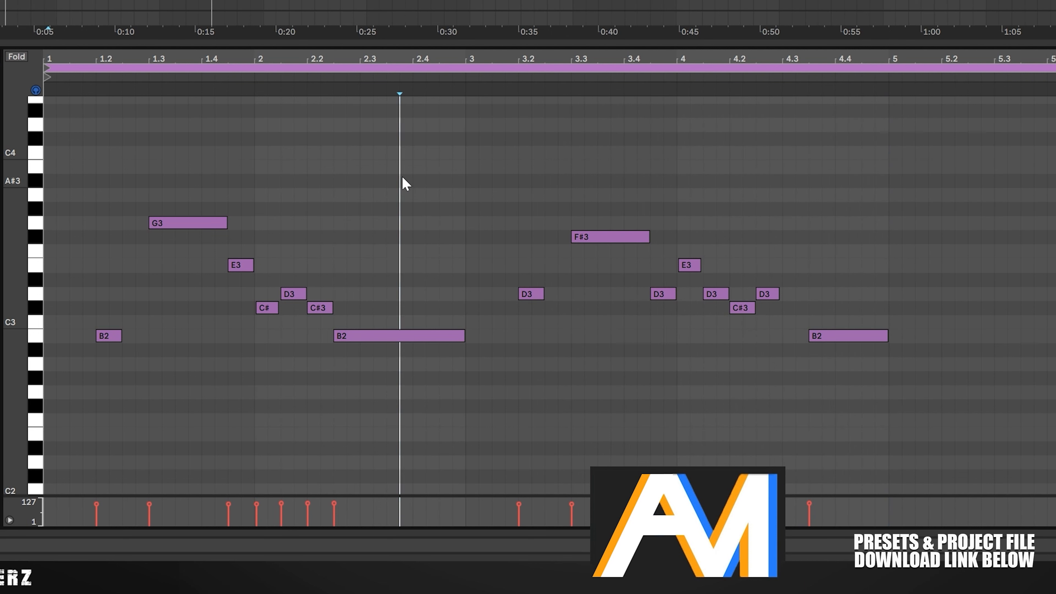
{"action": "right_click", "coordinate": [395, 170]}
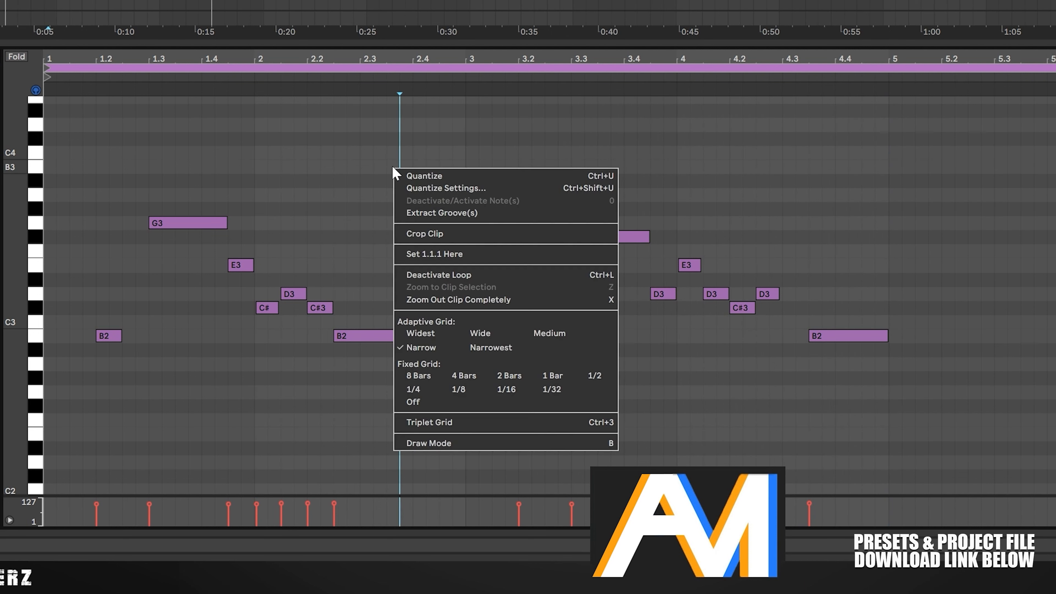
{"action": "left_click", "coordinate": [351, 158]}
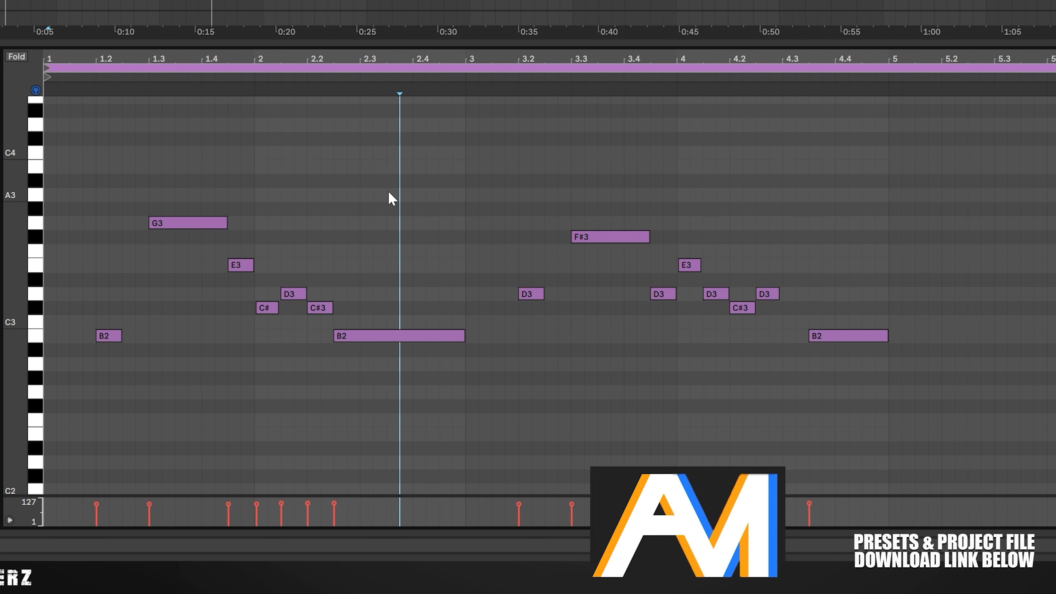
{"action": "key", "text": "ctrl+a"}
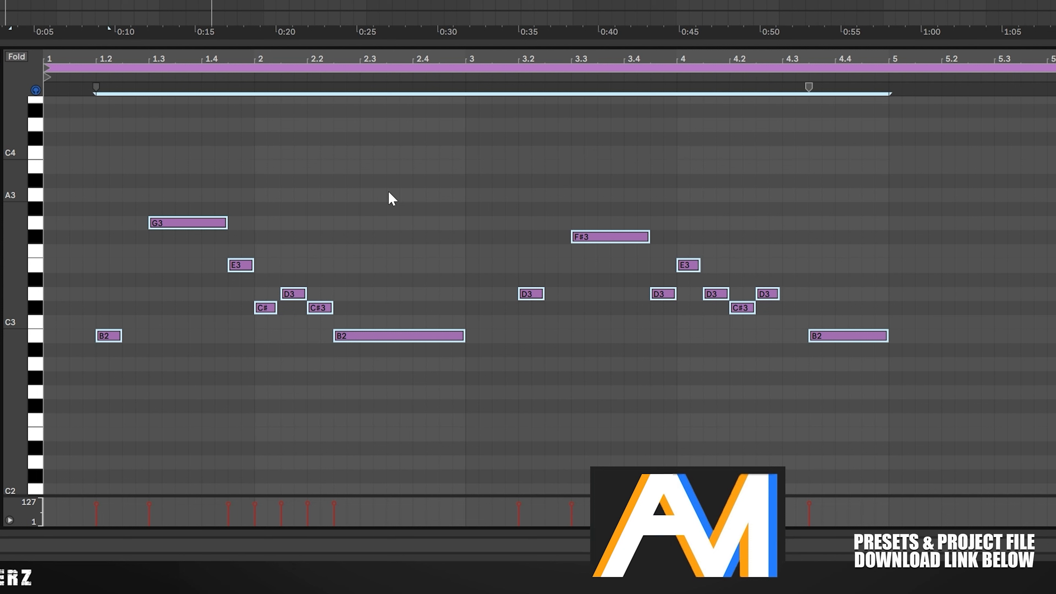
{"action": "left_click", "coordinate": [389, 192]}
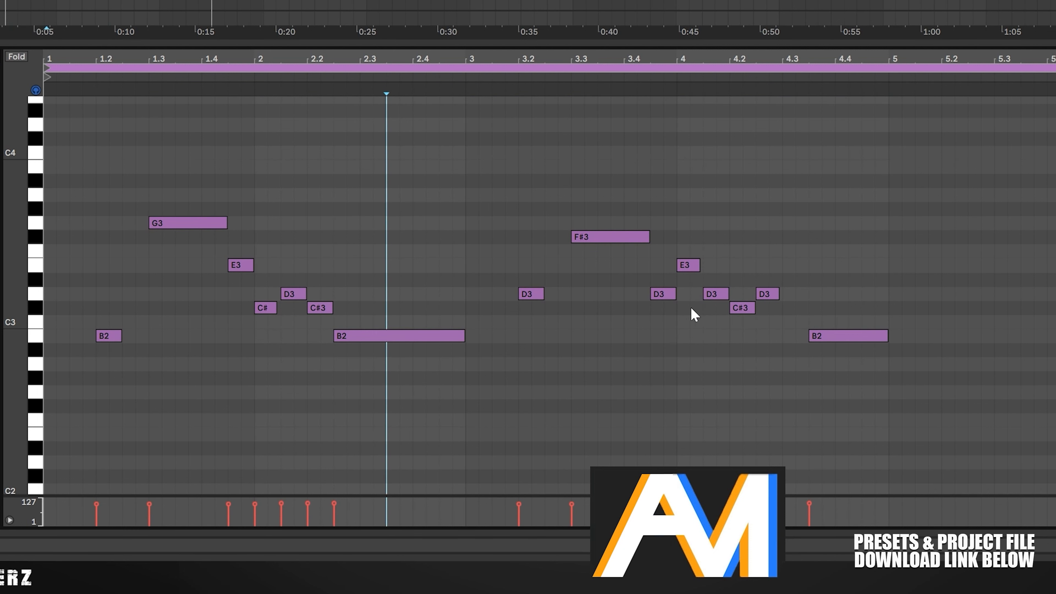
Lengthen the C#3 at bar 2 and the E3 at bar 4 to full eighth notes, playing back the clip
{"action": "left_click_drag", "start_coordinate": [274, 310], "coordinate": [279, 310]}
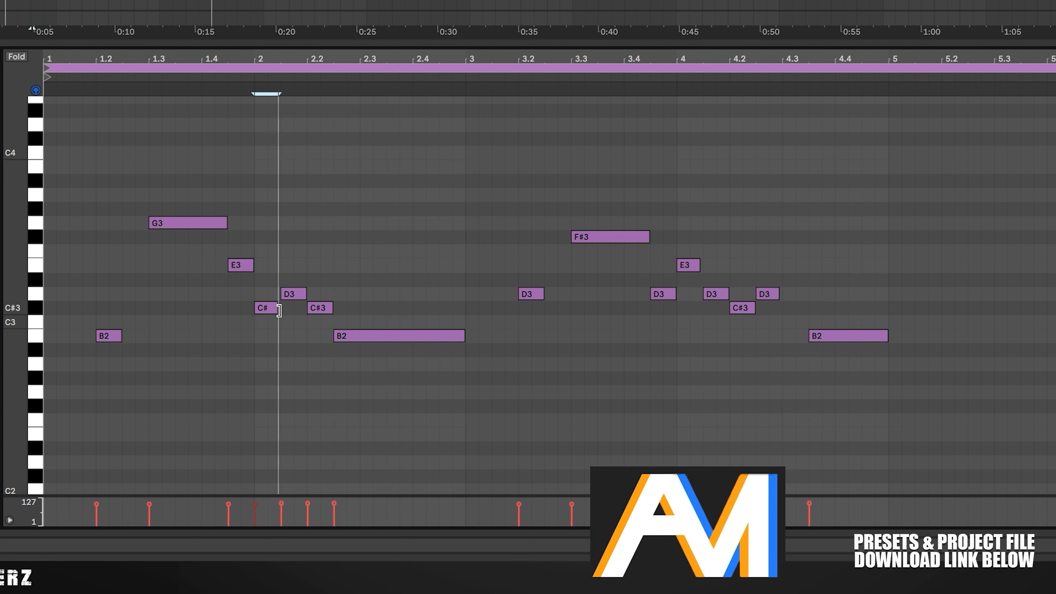
{"action": "left_click", "coordinate": [292, 334]}
{"action": "key", "text": "space"}
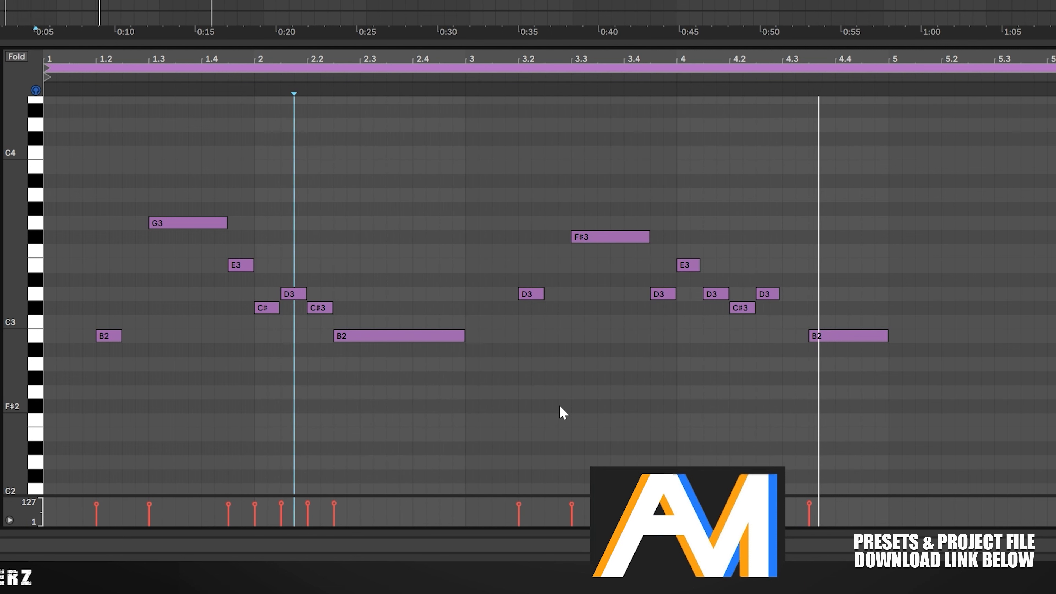
{"action": "key", "text": "space"}
{"action": "left_click", "coordinate": [699, 267]}
{"action": "left_click", "coordinate": [736, 271]}
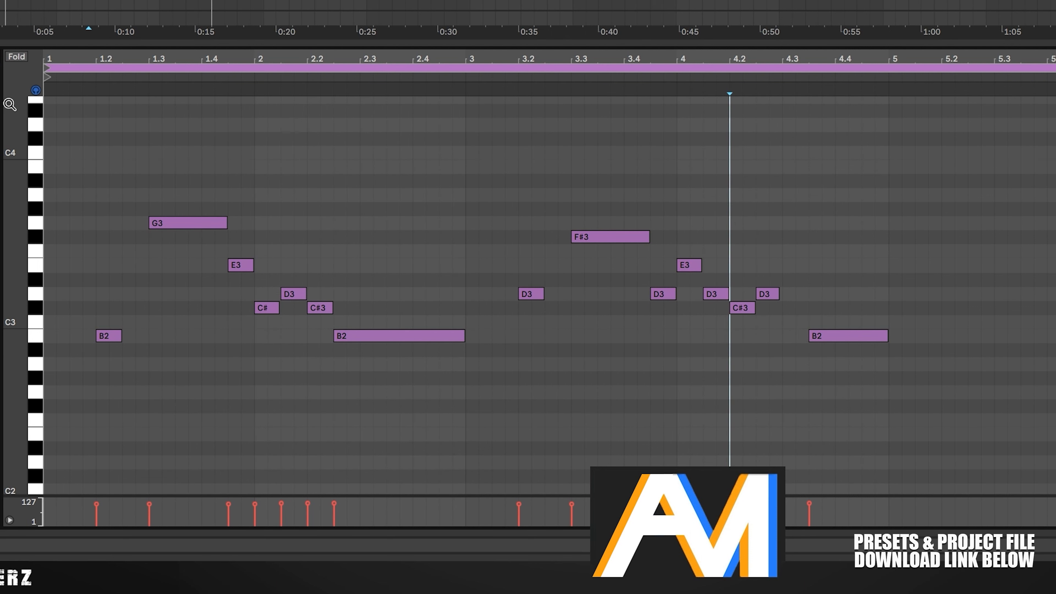
Duplicate the whole four-bar melody into bars 5 to 8 and play back the clip
{"action": "key", "text": "ctrl+a"}
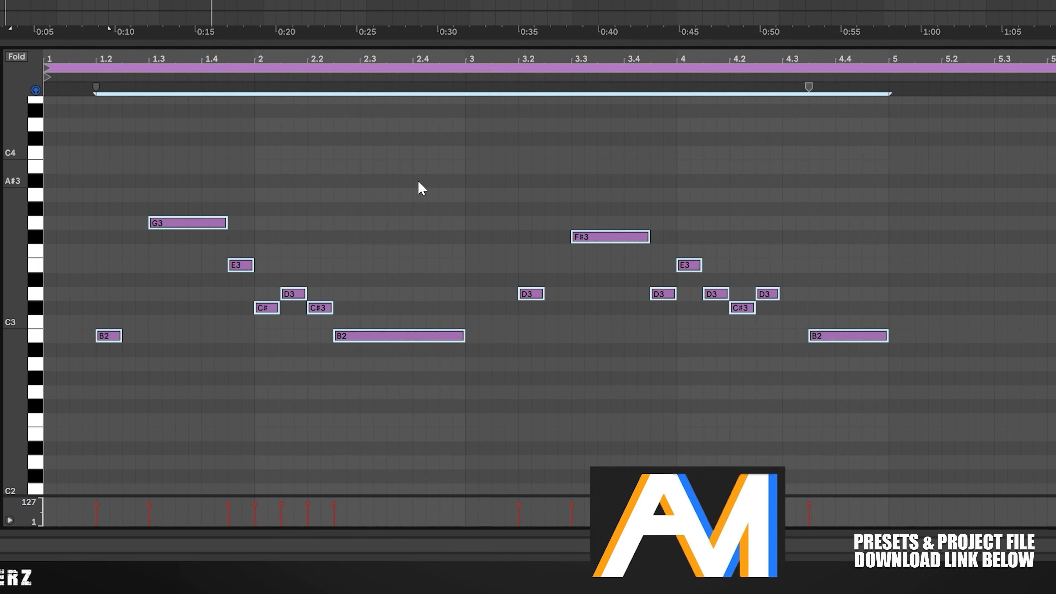
{"action": "key", "text": "ctrl+d"}
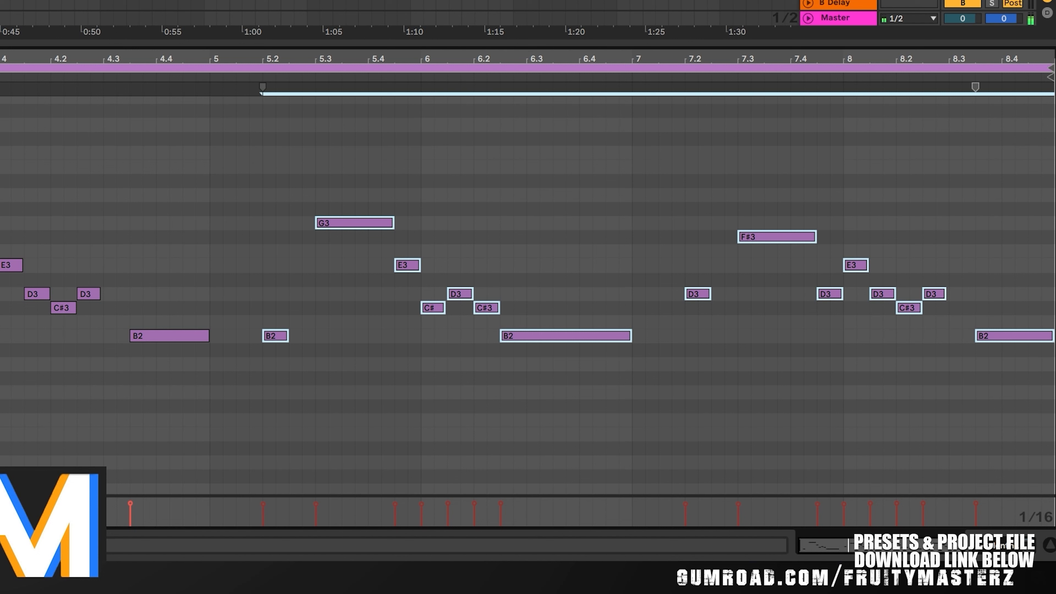
{"action": "left_click", "coordinate": [143, 154]}
{"action": "key", "text": "space"}
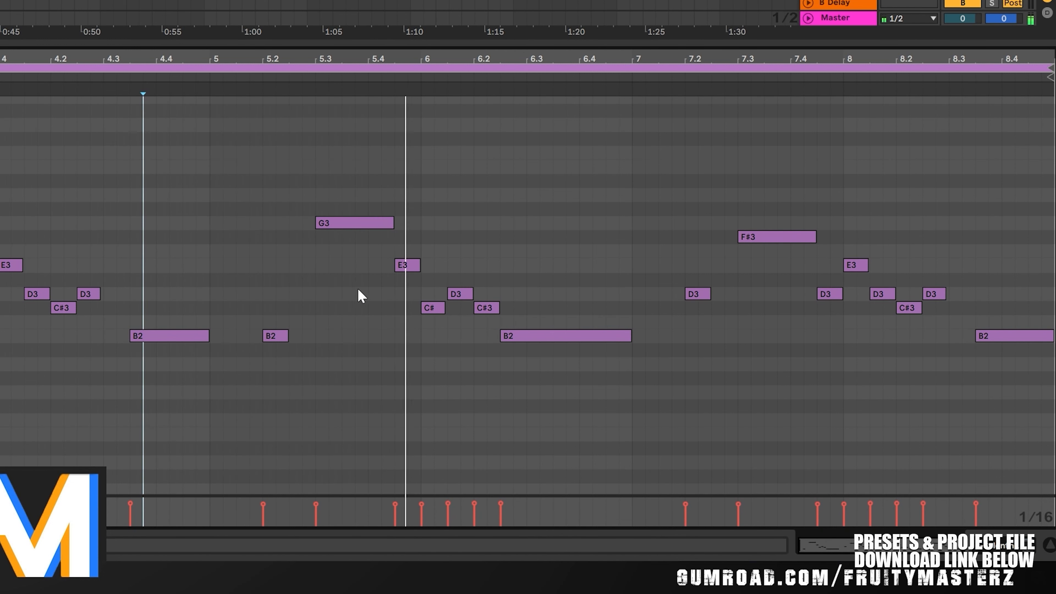
Raise the copied melody's long B2 in bar 6 to D3 and its F#3 at 7.3 to A3
{"action": "key", "text": "space"}
{"action": "left_click_drag", "start_coordinate": [518, 336], "coordinate": [520, 296]}
{"action": "left_click", "coordinate": [508, 235]}
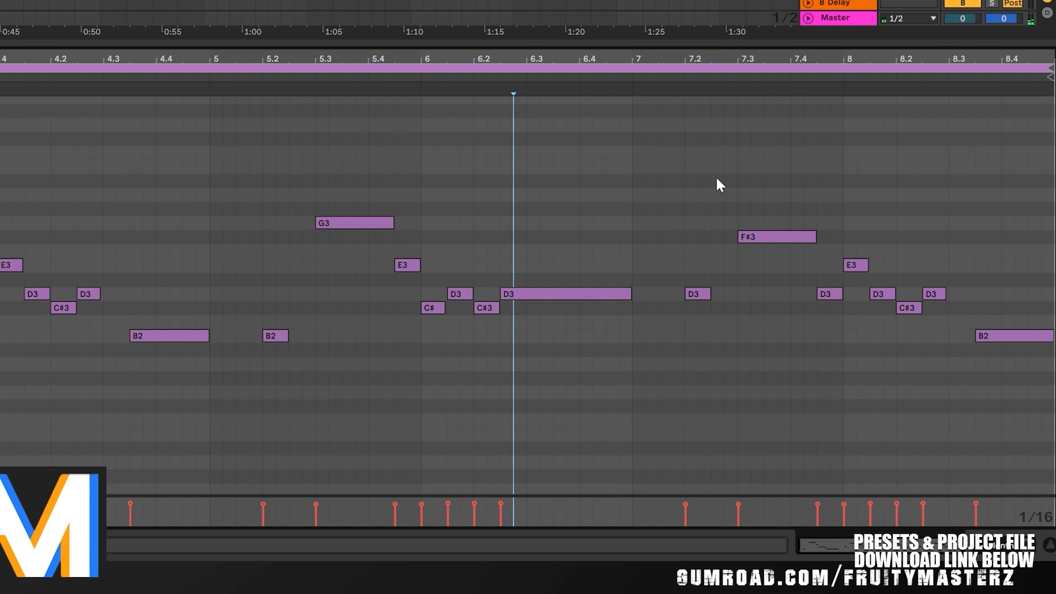
{"action": "left_click_drag", "start_coordinate": [765, 238], "coordinate": [768, 195]}
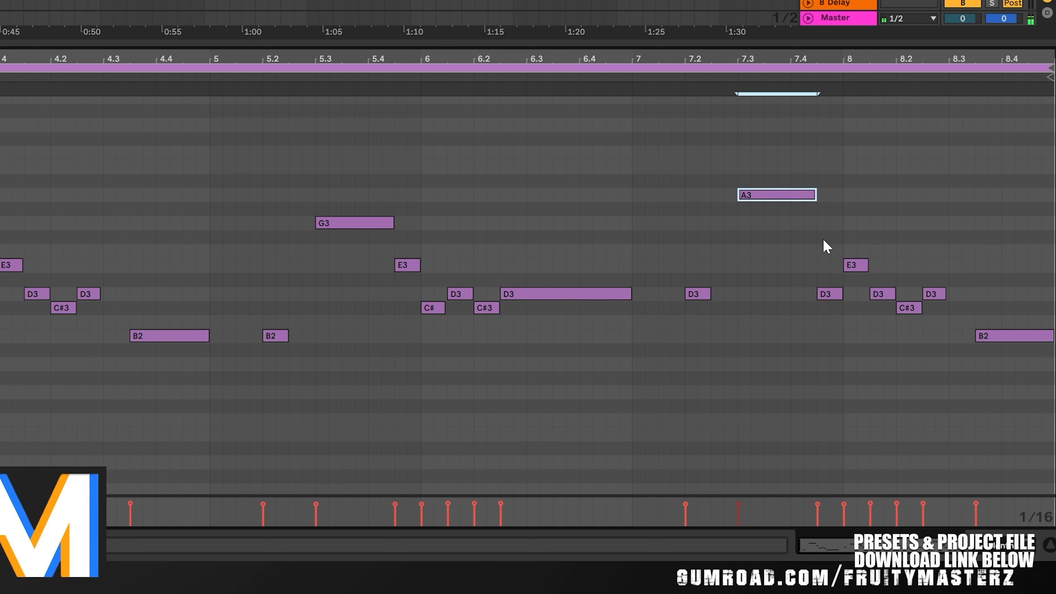
Rework the ending to F#3 at 7.4.3, E3 at 8, D3 at 8.1.3, C#3 at 8.2 and a long D3 from 8.3, with playback
{"action": "left_click", "coordinate": [830, 293]}
{"action": "left_click", "coordinate": [854, 264]}
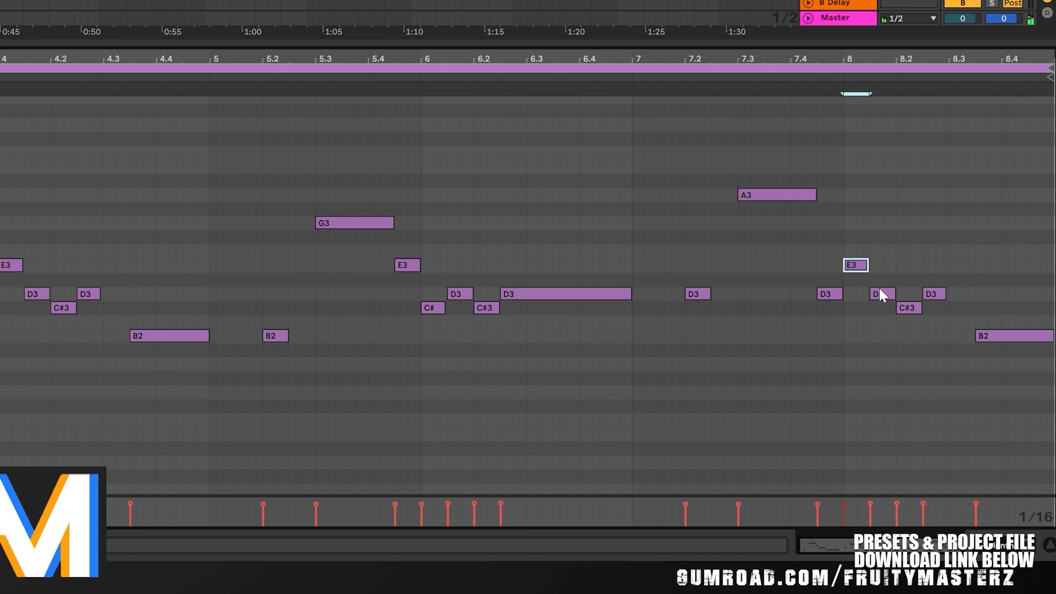
{"action": "left_click_drag", "start_coordinate": [884, 299], "coordinate": [885, 241]}
{"action": "left_click_drag", "start_coordinate": [911, 305], "coordinate": [909, 263]}
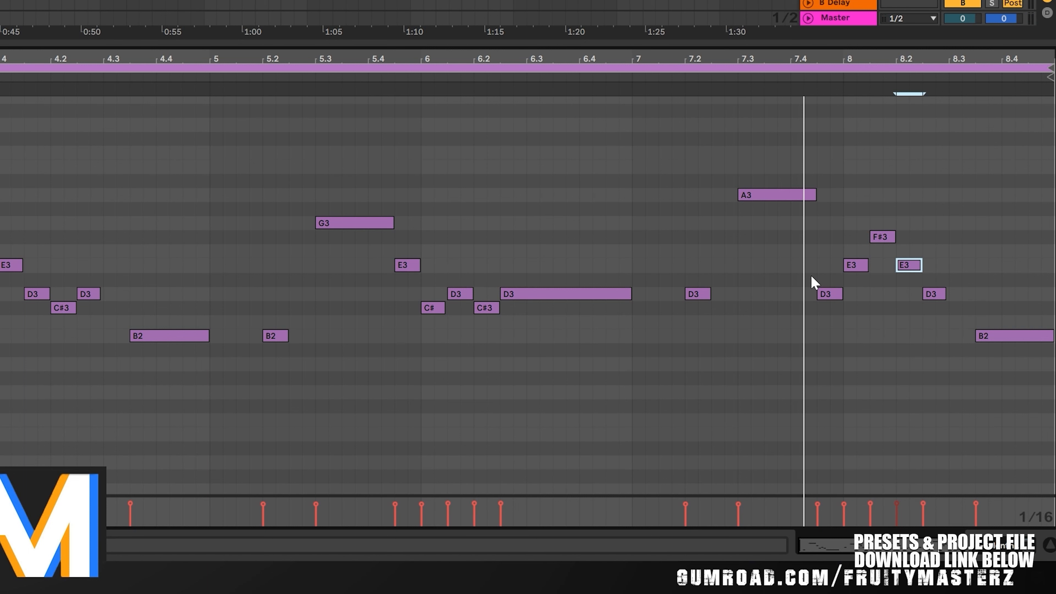
{"action": "left_click_drag", "start_coordinate": [827, 297], "coordinate": [910, 312]}
{"action": "left_click", "coordinate": [933, 294]}
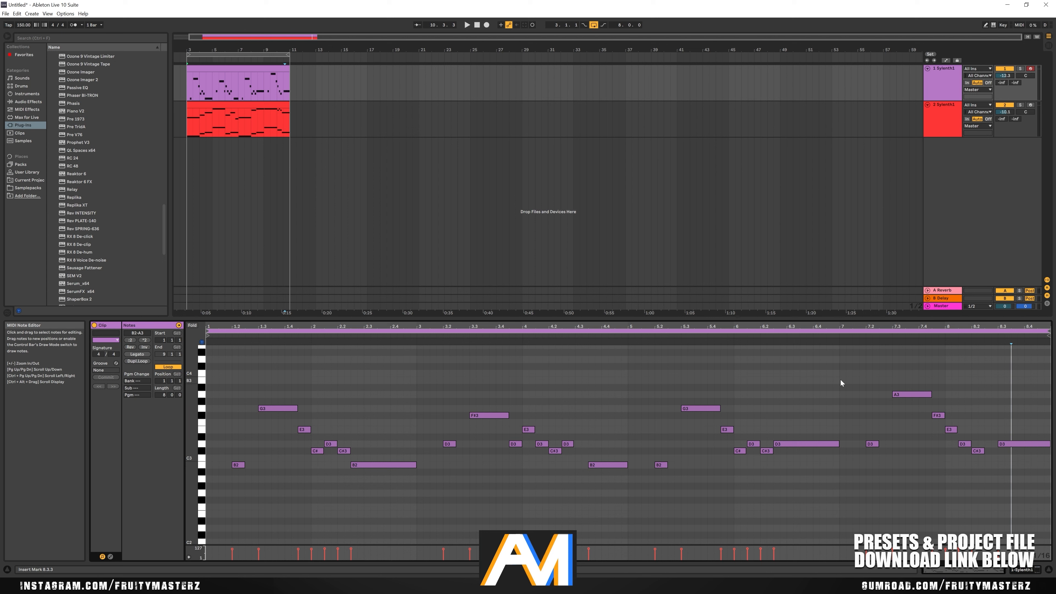
{"action": "key", "text": "space"}
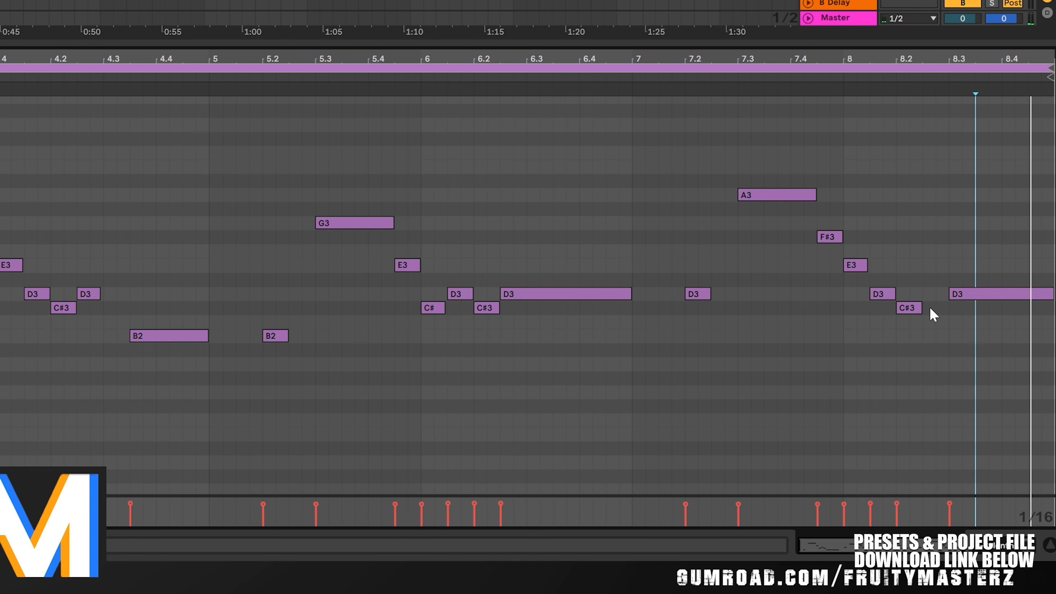
Add an eighth-note C#3 at 8.2.3, make the closing D3 run from 8.3.3 to the clip's end, and play back
{"action": "double_click", "coordinate": [927, 308]}
{"action": "left_click_drag", "start_coordinate": [936, 309], "coordinate": [948, 312]}
{"action": "left_click", "coordinate": [952, 250]}
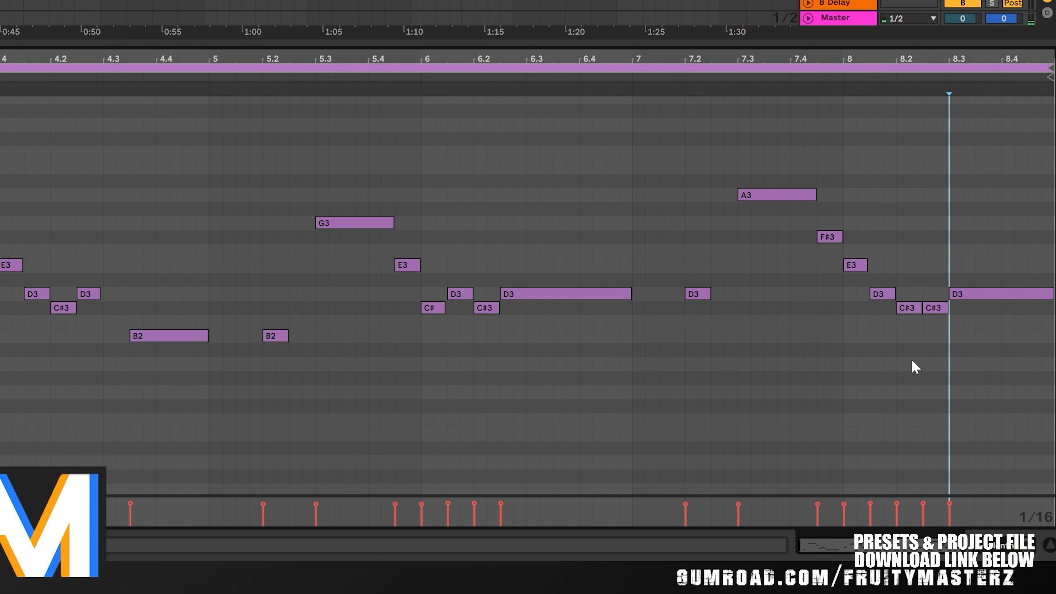
{"action": "left_click_drag", "start_coordinate": [967, 298], "coordinate": [967, 239]}
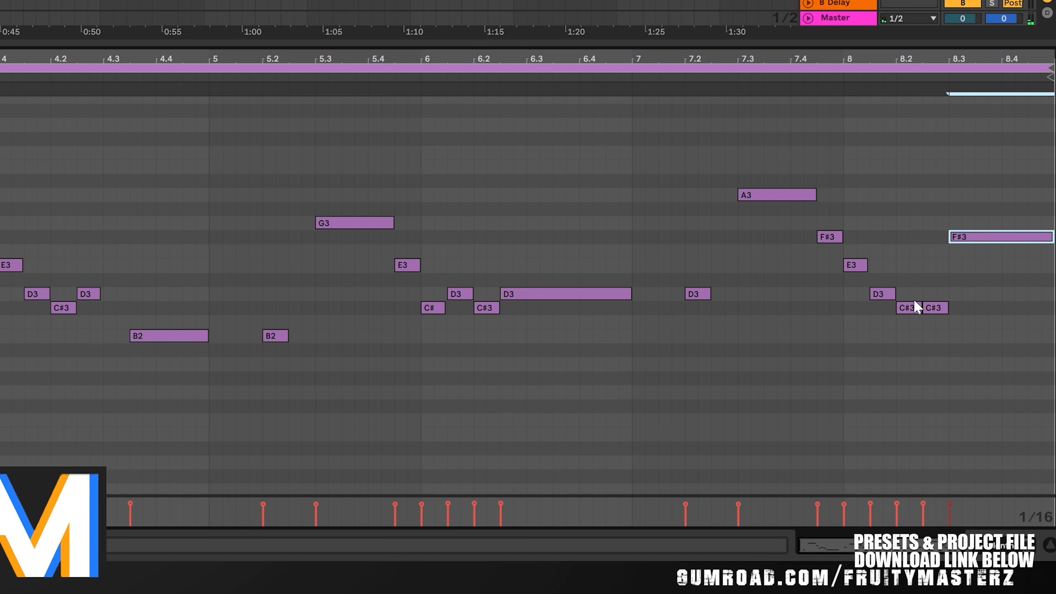
{"action": "key", "text": "space"}
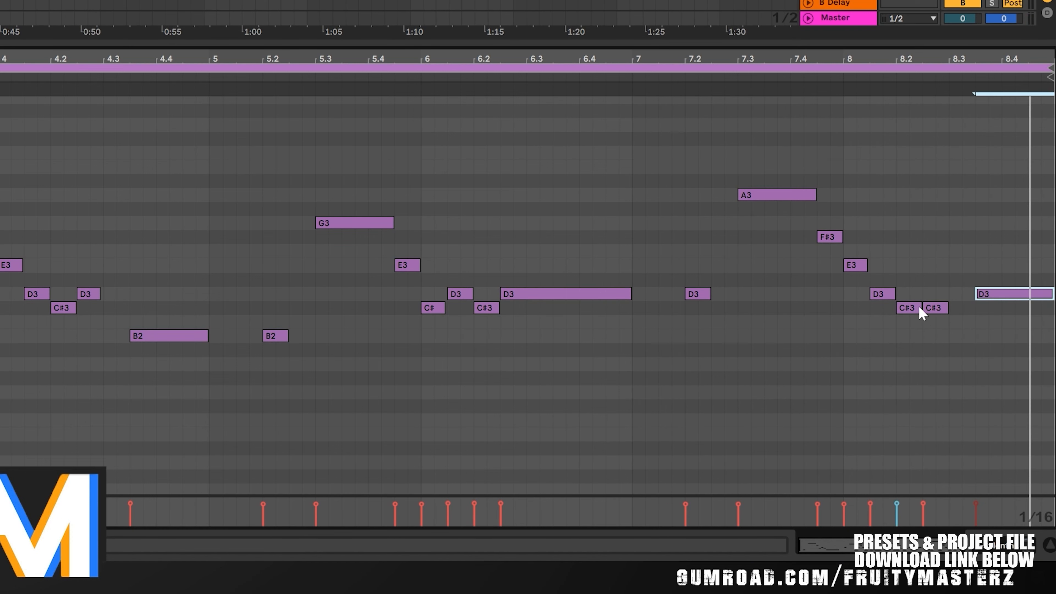
Raise the eighth note at 8.2.3 to E3 and stop playback
{"action": "left_click", "coordinate": [906, 308]}
{"action": "left_click_drag", "start_coordinate": [933, 310], "coordinate": [935, 273]}
{"action": "key", "text": "space"}
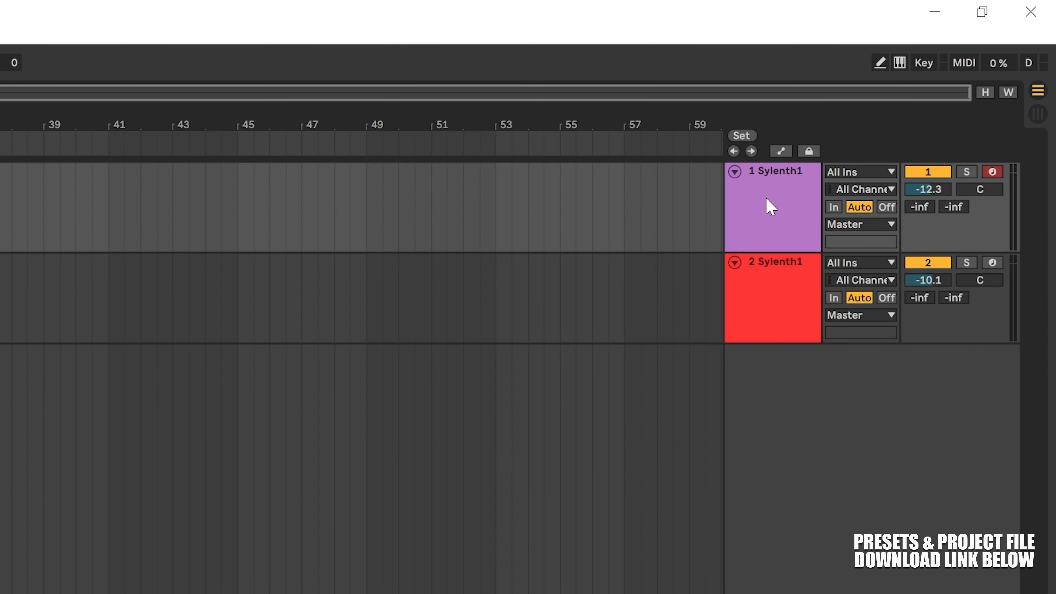
Rename the purple melody track as Lead 1
{"action": "right_click", "coordinate": [778, 180]}
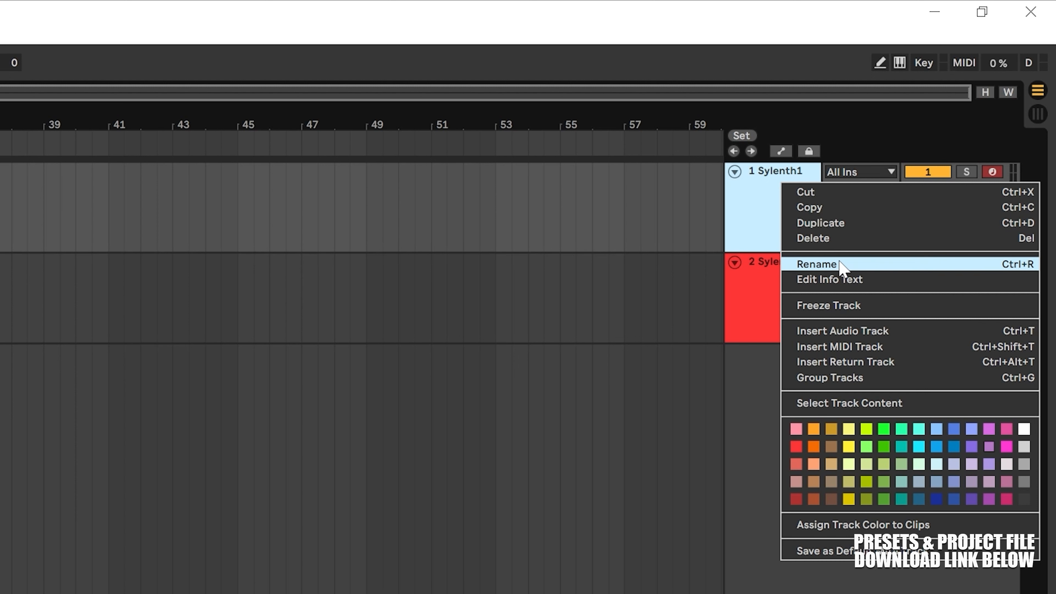
{"action": "left_click", "coordinate": [745, 205]}
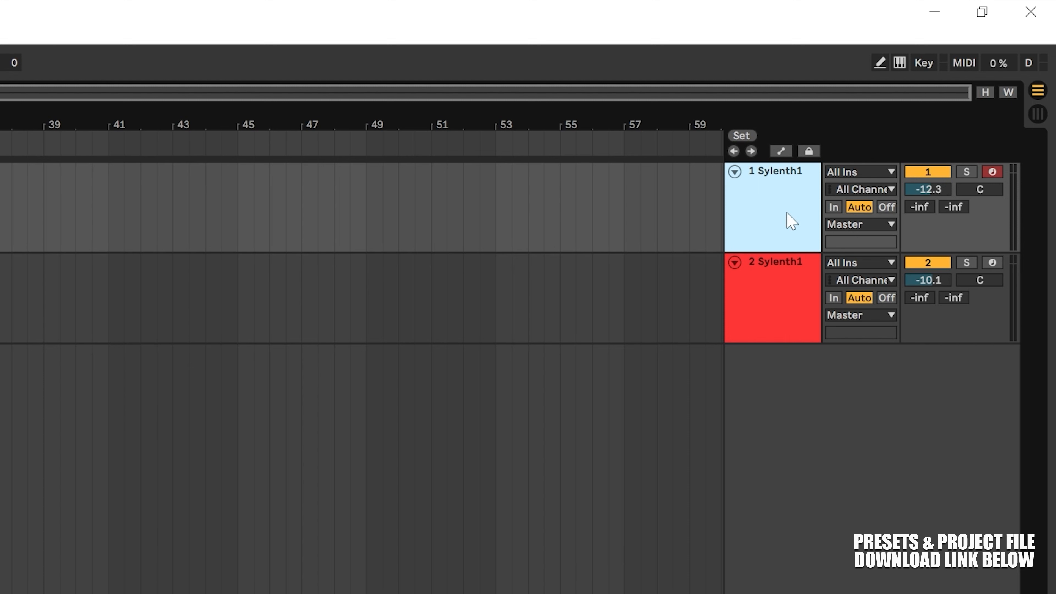
{"action": "right_click", "coordinate": [780, 179]}
{"action": "left_click", "coordinate": [838, 262]}
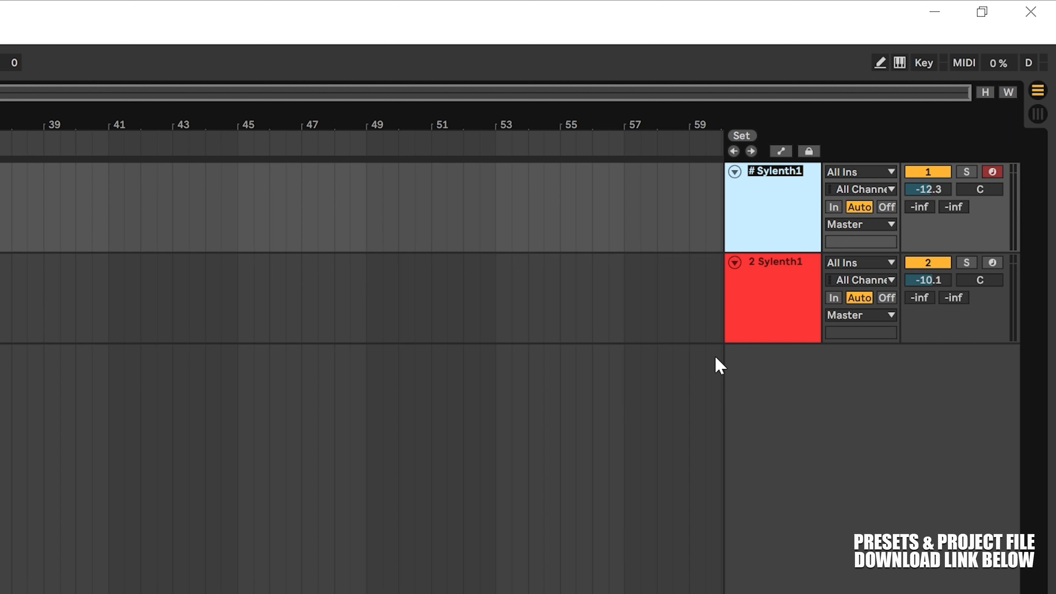
{"action": "type", "text": "Lead 1"}
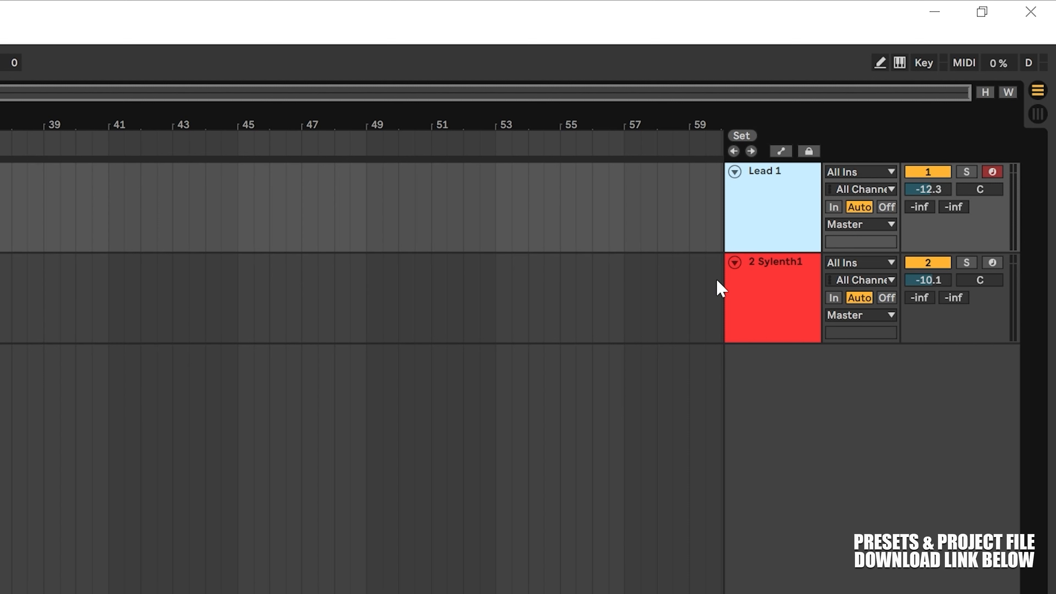
Rename the red arpeggio track as Pluckz and briefly play back the arrangement
{"action": "right_click", "coordinate": [770, 268]}
{"action": "left_click", "coordinate": [806, 352]}
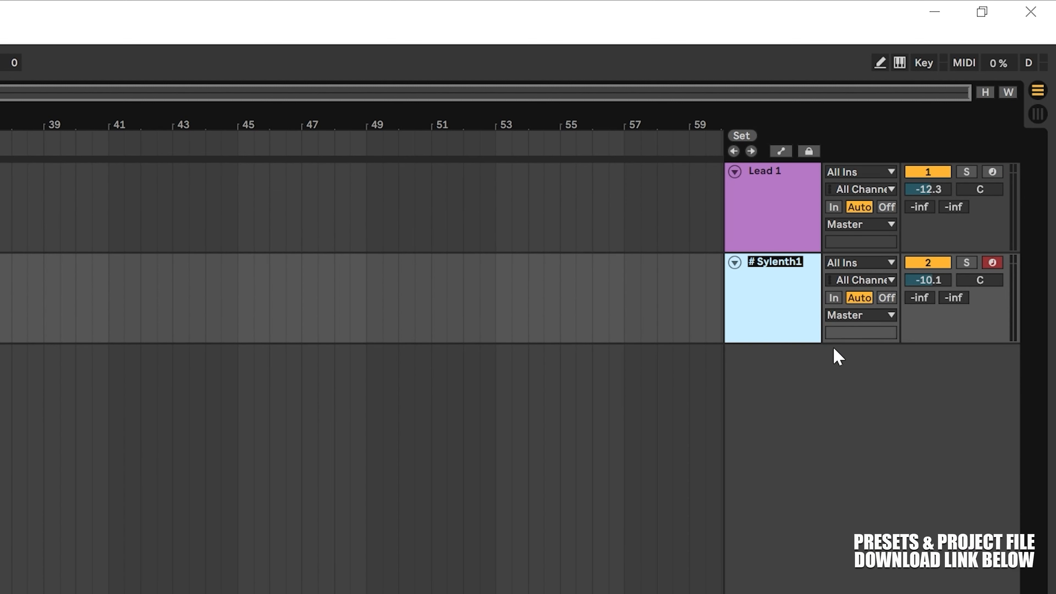
{"action": "type", "text": "Pluckz"}
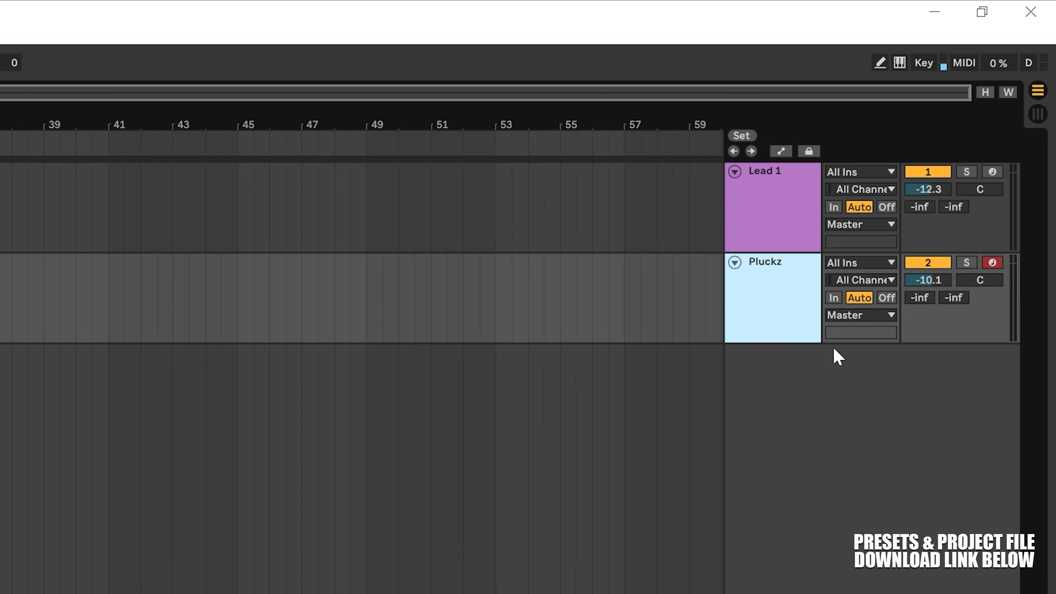
{"action": "key", "text": "Return"}
{"action": "key", "text": "space"}
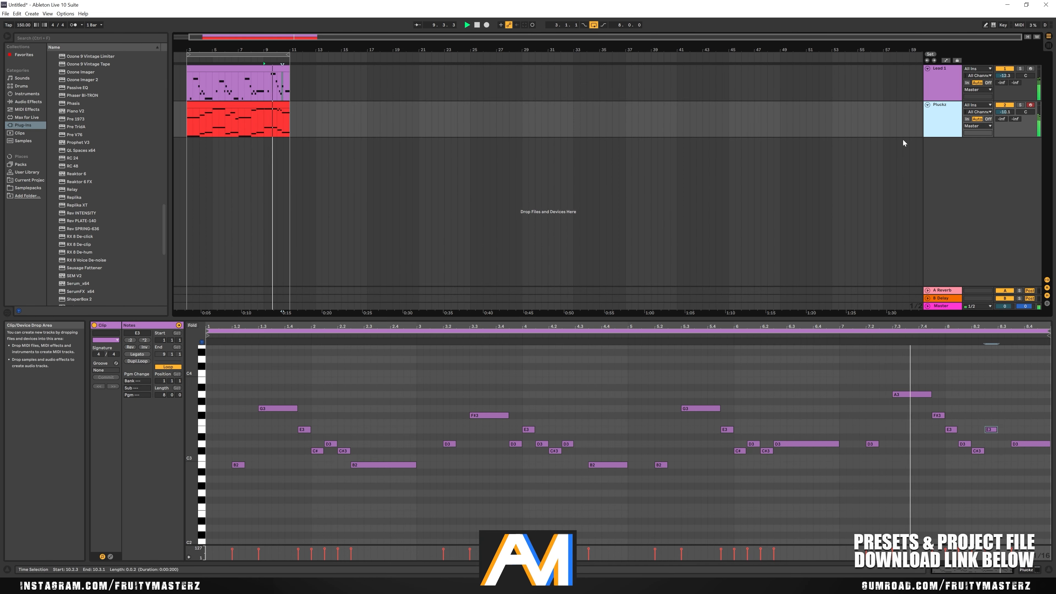
{"action": "key", "text": "space"}
Duplicate the Lead 1 track with its clip and rename the copy as Lead 2
{"action": "left_click", "coordinate": [188, 77]}
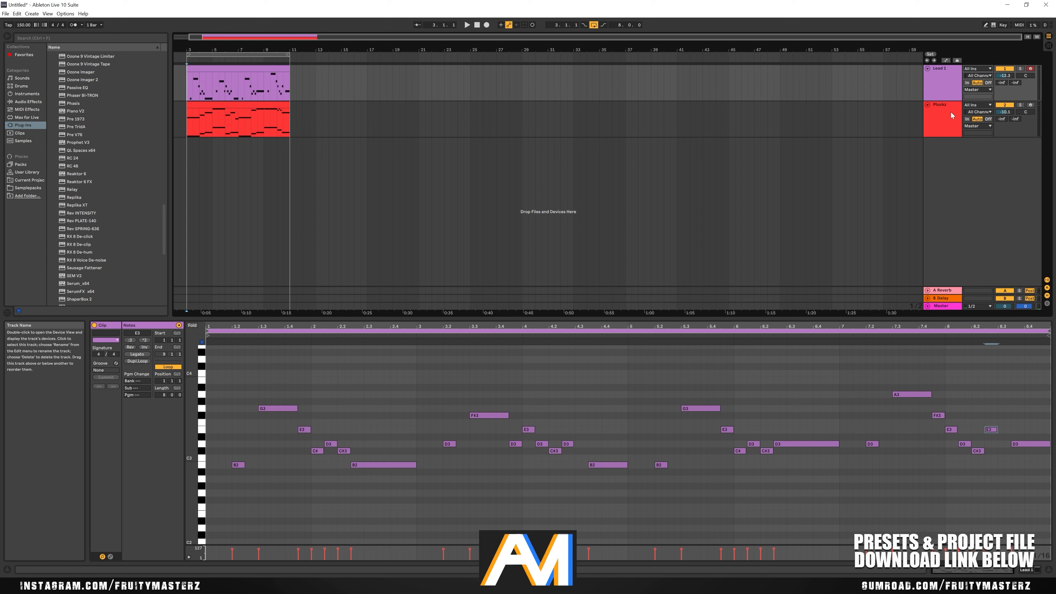
{"action": "left_click", "coordinate": [943, 94]}
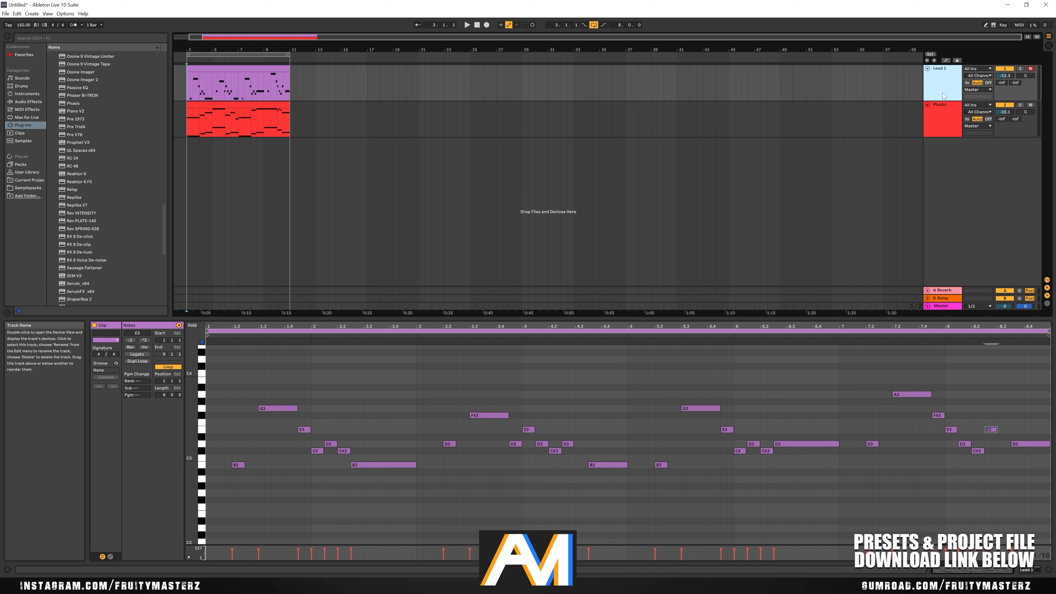
{"action": "key", "text": "ctrl+d"}
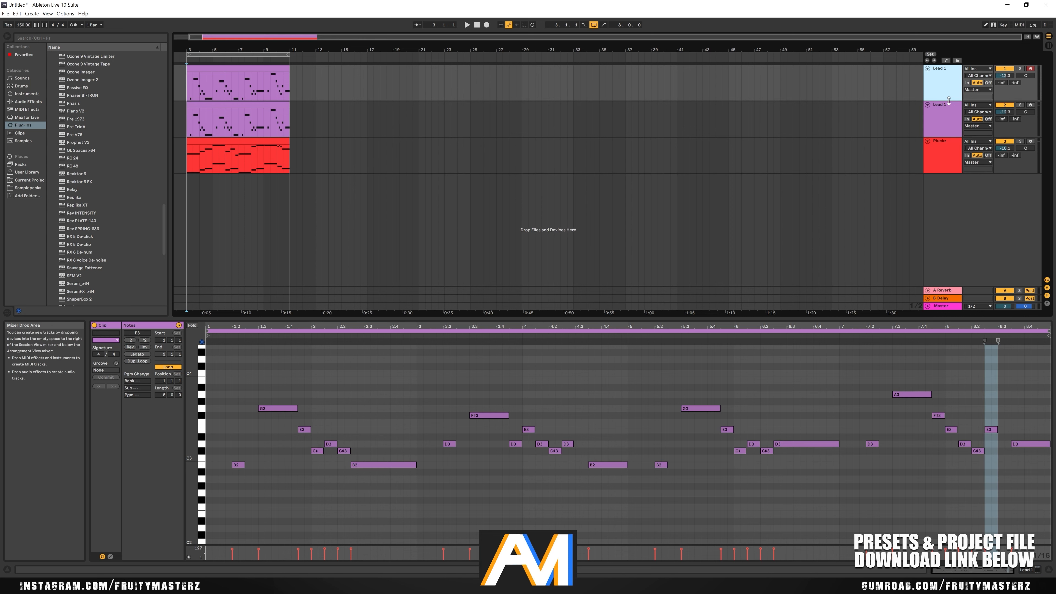
{"action": "right_click", "coordinate": [944, 112]}
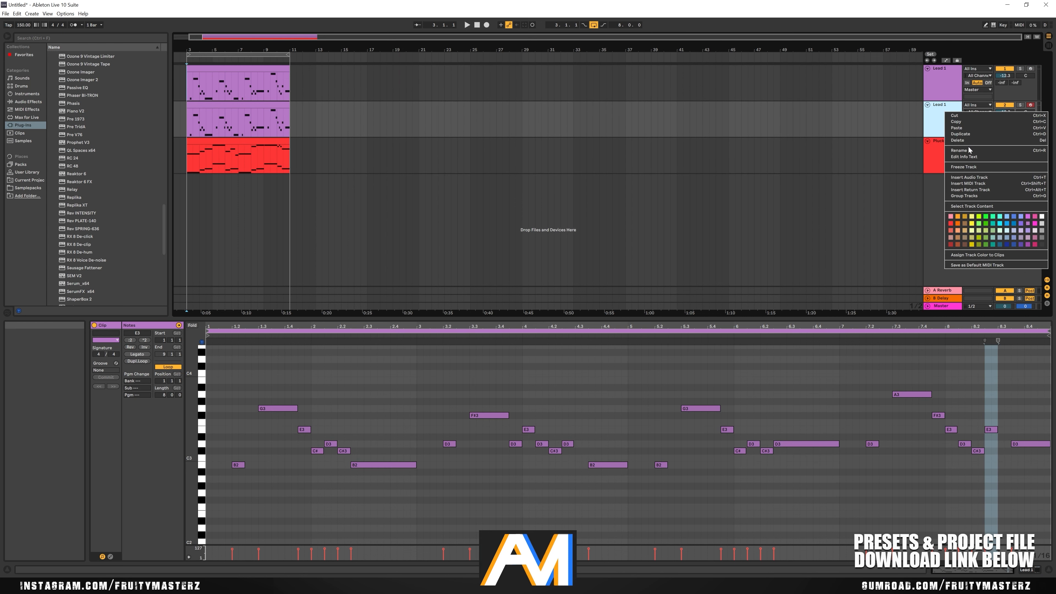
{"action": "left_click", "coordinate": [959, 151]}
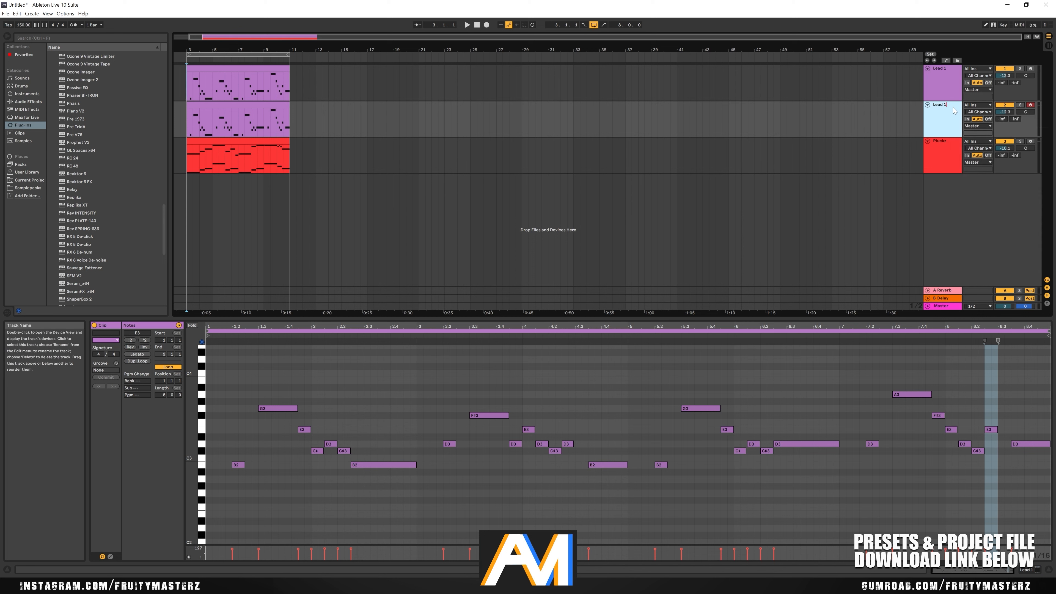
Solo the Lead 2 track and play it back from bar 3
{"action": "left_click", "coordinate": [1020, 105]}
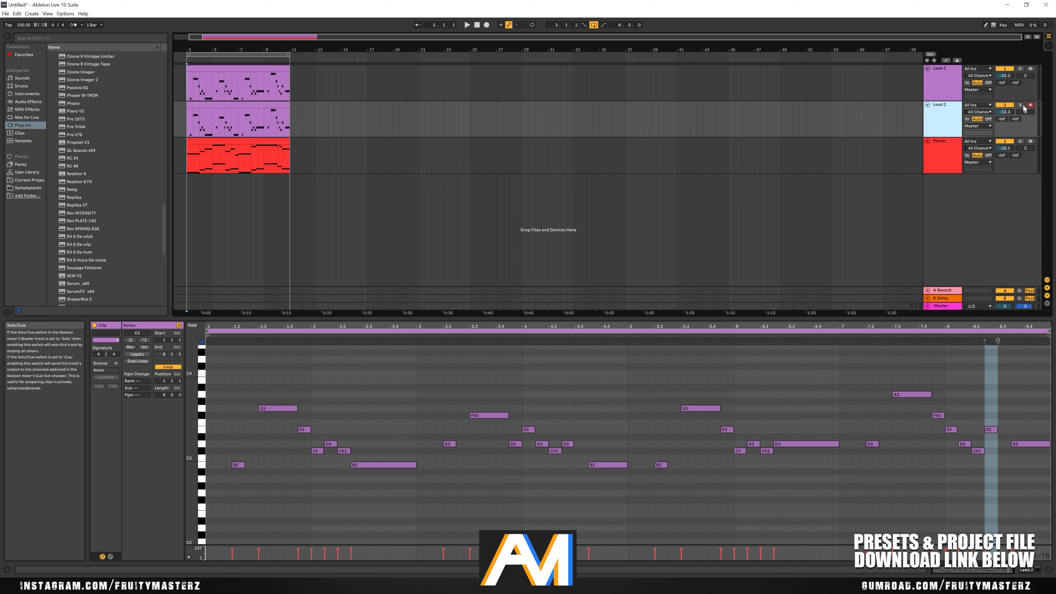
{"action": "key", "text": "space"}
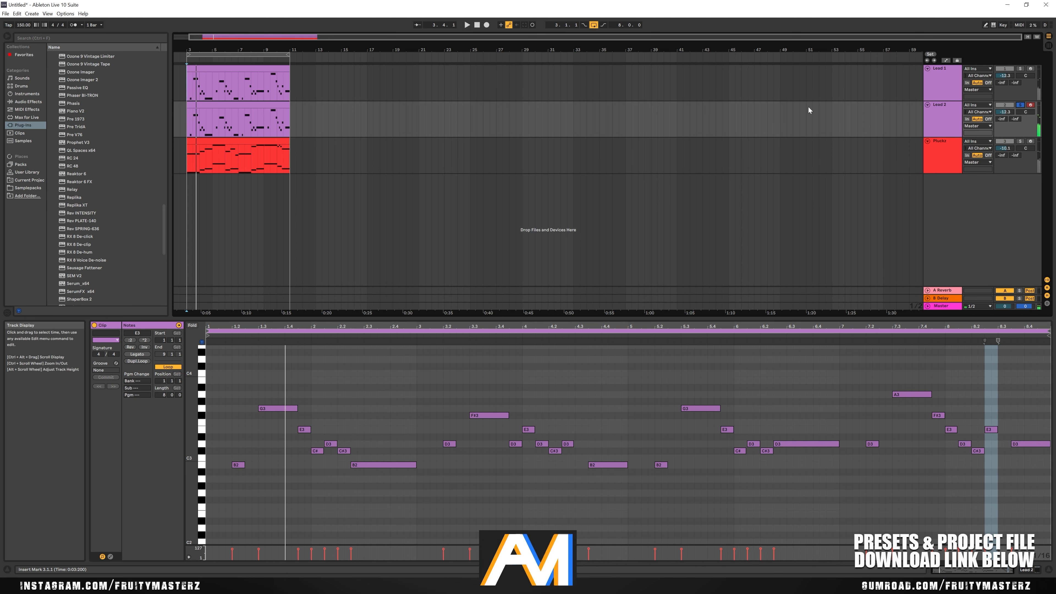
Open Lead 2's Sylenth1 and briefly play Lead 1 and Lead 2 together, unsoloed and with Pluckz muted
{"action": "left_click", "coordinate": [942, 106]}
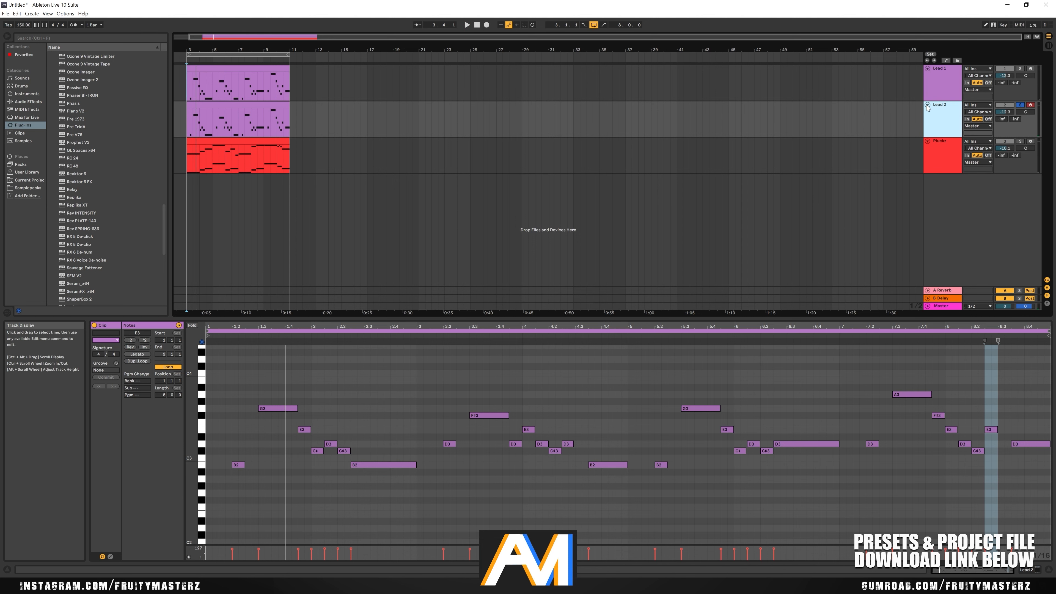
{"action": "double_click", "coordinate": [940, 122]}
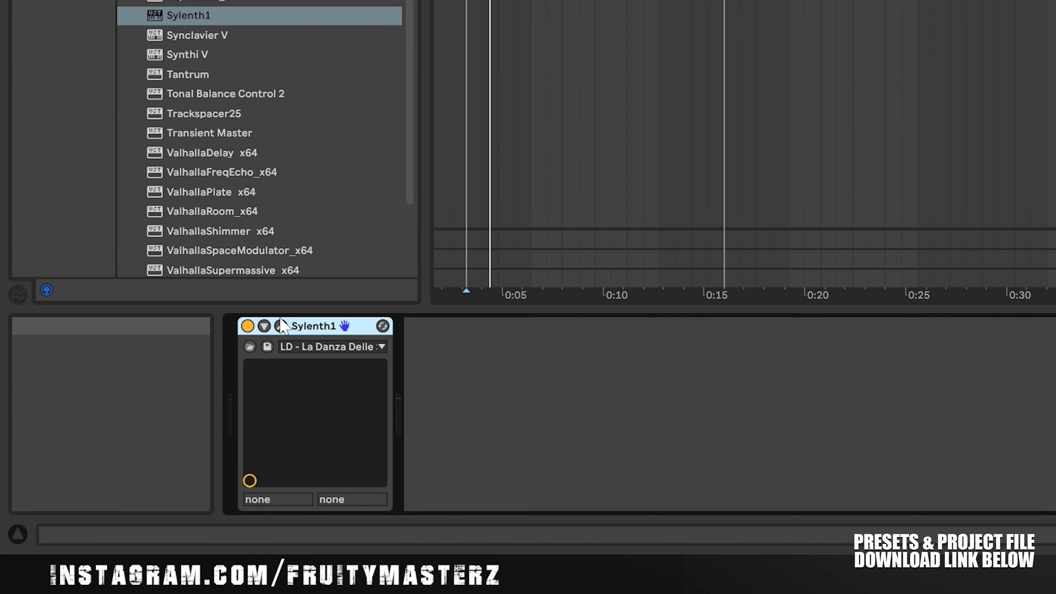
{"action": "left_click", "coordinate": [112, 486]}
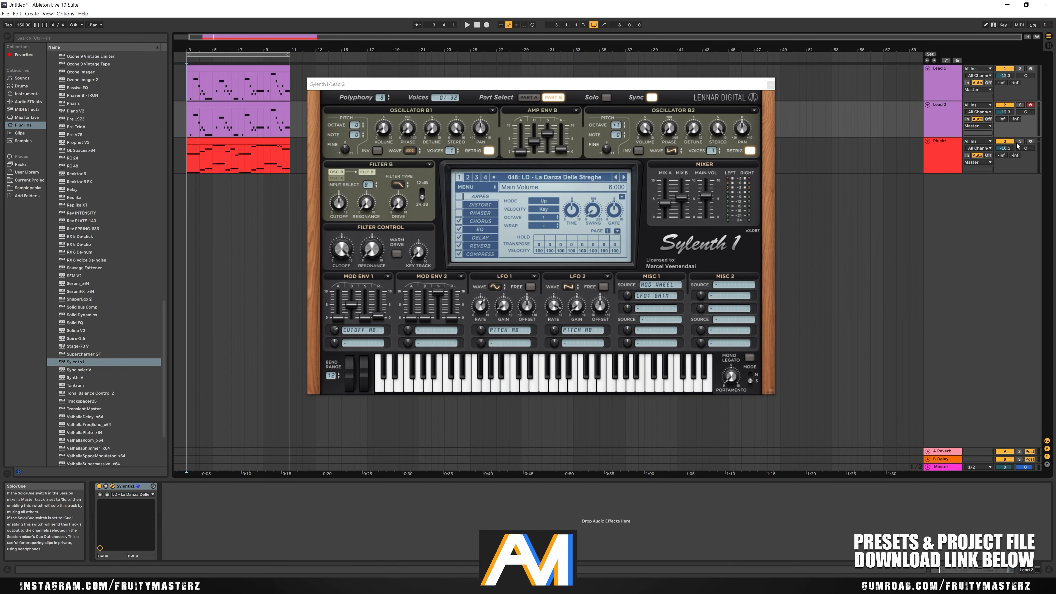
{"action": "key", "text": "space"}
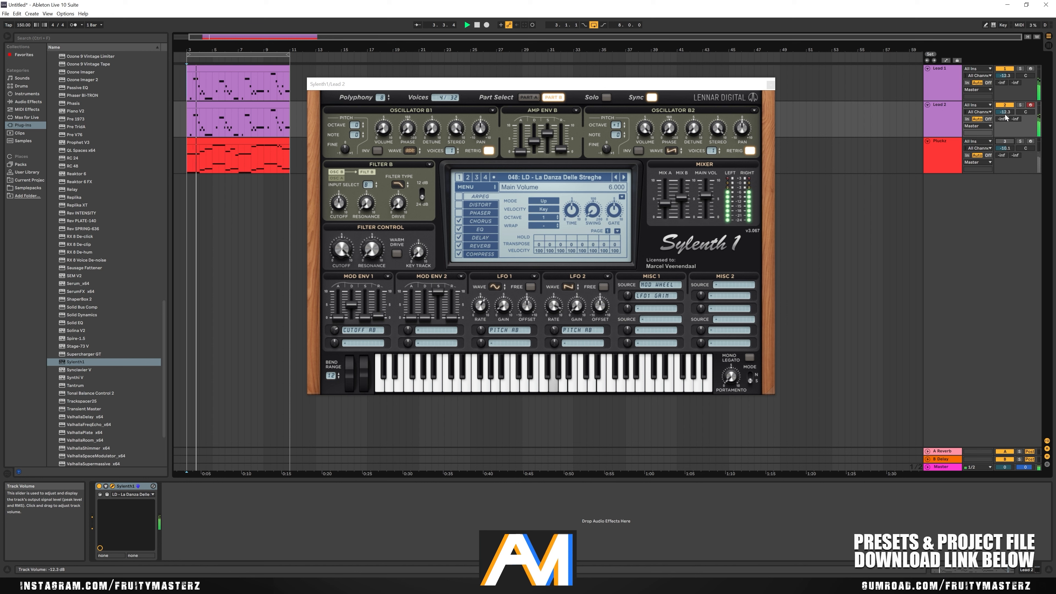
{"action": "key", "text": "space"}
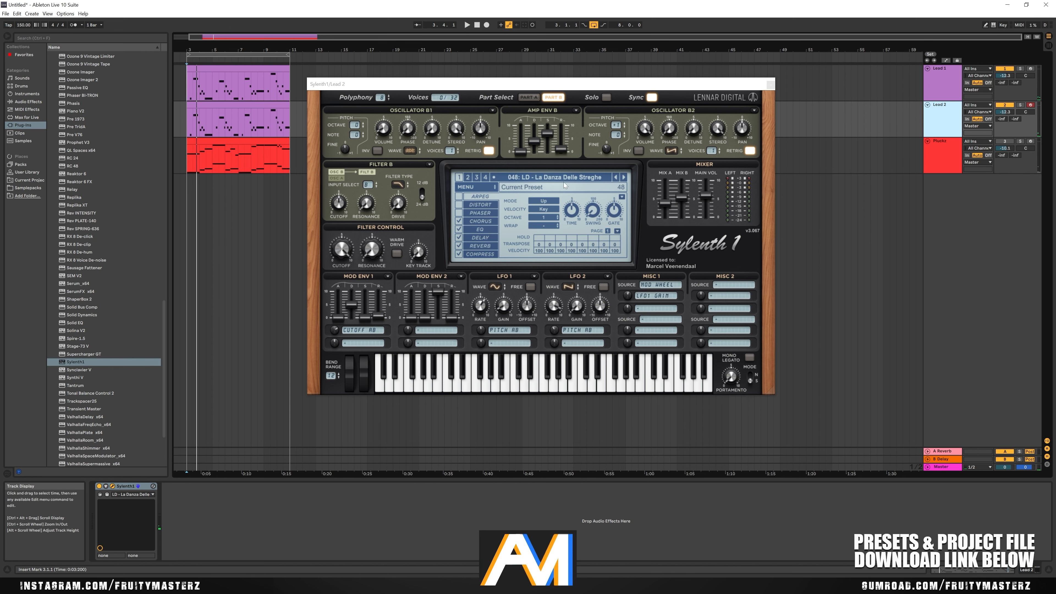
Try the preset 047: LD - Home in Lead 2's Sylenth1 and play it back with Lead 1
{"action": "left_click", "coordinate": [561, 183]}
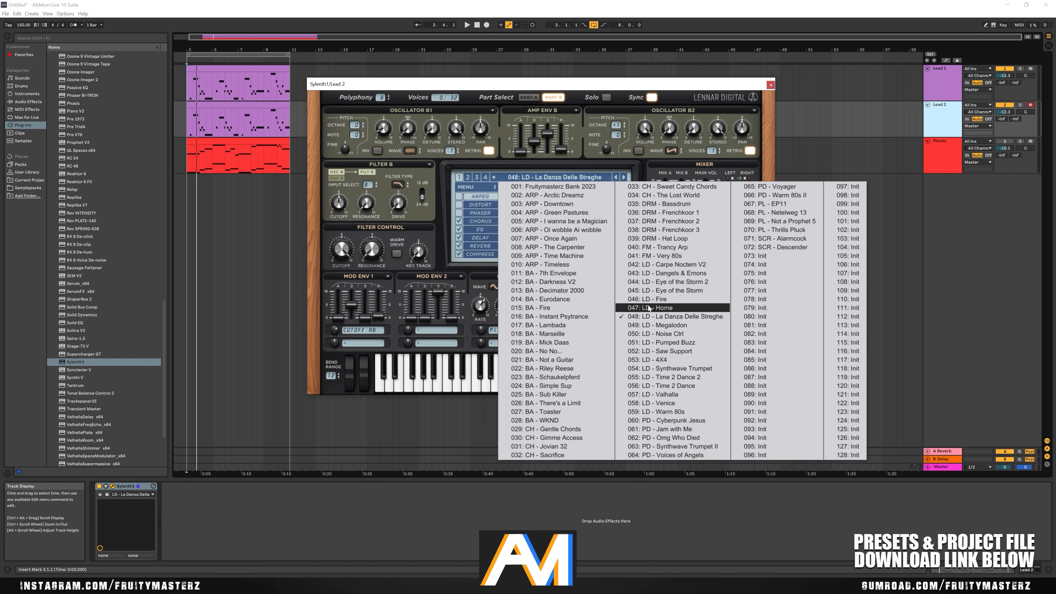
{"action": "left_click", "coordinate": [664, 307]}
{"action": "key", "text": "space"}
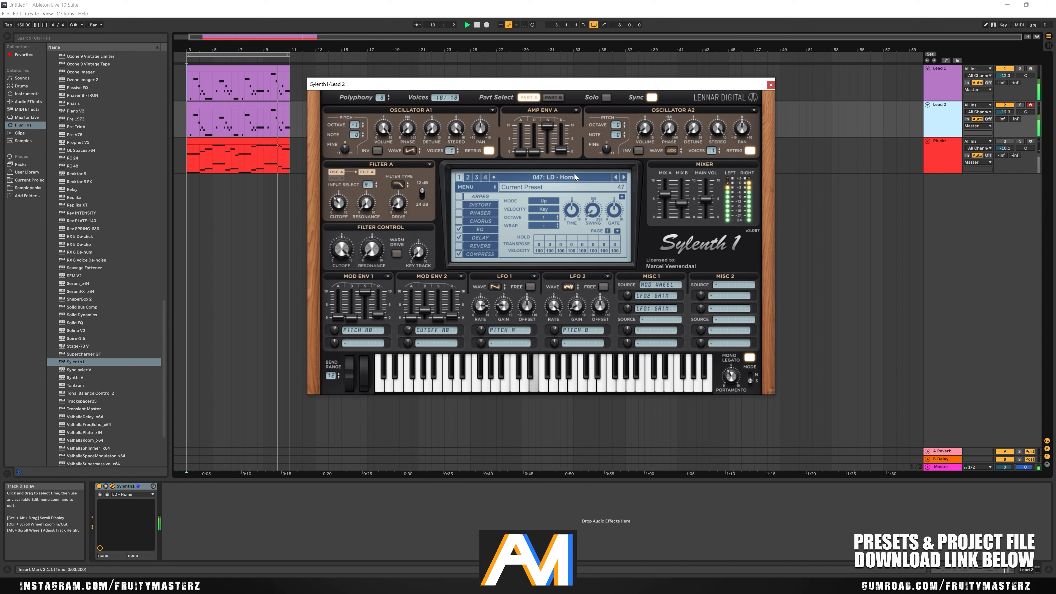
{"action": "key", "text": "space"}
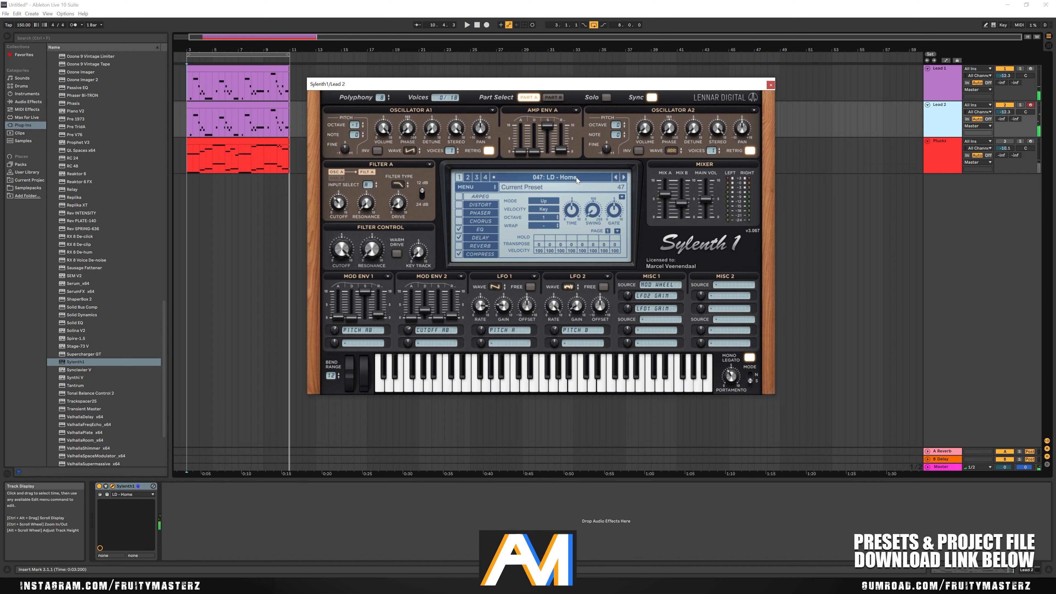
Load the preset 050: LD - Noise Ctrl in Lead 2's Sylenth1 and play both leads
{"action": "left_click", "coordinate": [576, 178]}
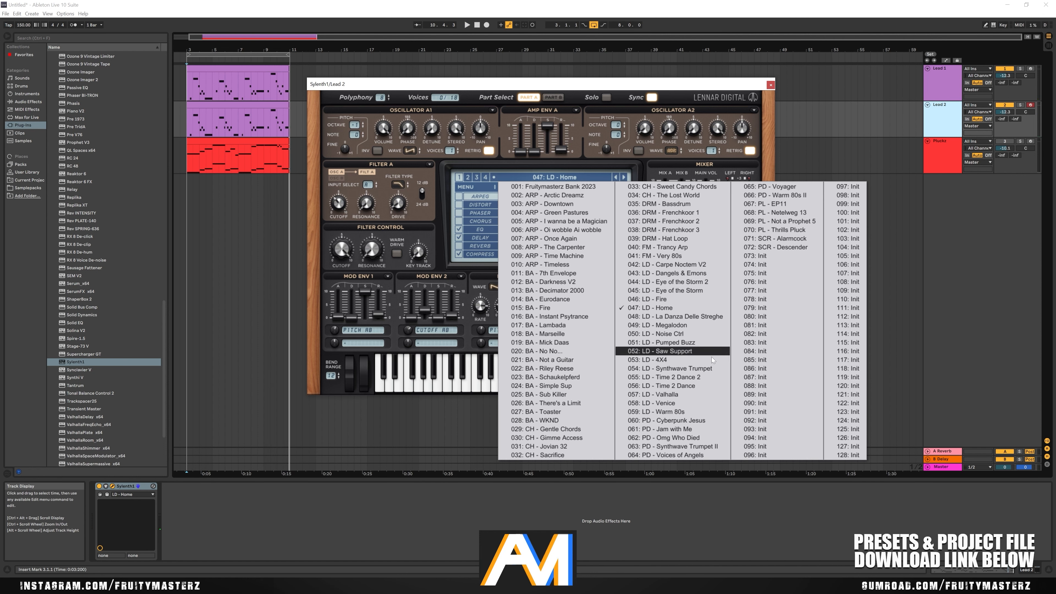
{"action": "left_click", "coordinate": [649, 333]}
{"action": "key", "text": "space"}
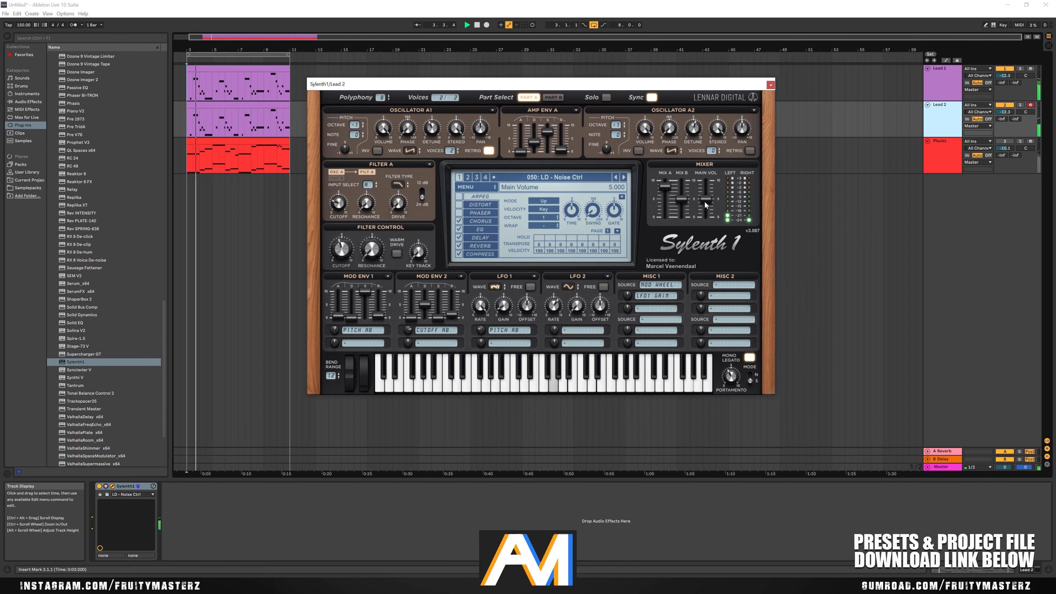
Listen to Lead 2 soloed, then unsolo it and play it together with Lead 1
{"action": "left_click", "coordinate": [1020, 105]}
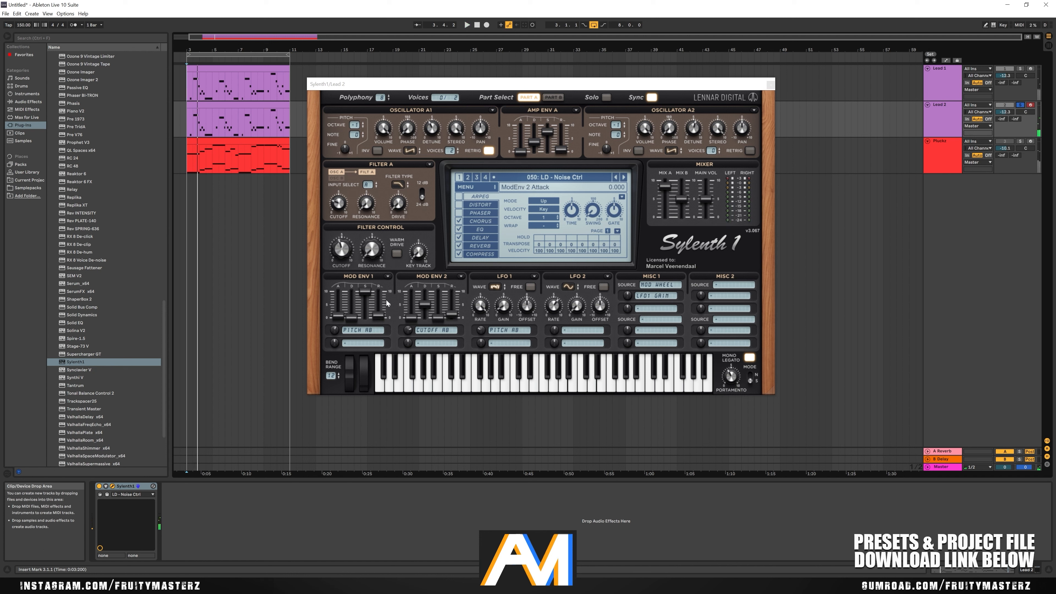
{"action": "key", "text": "space"}
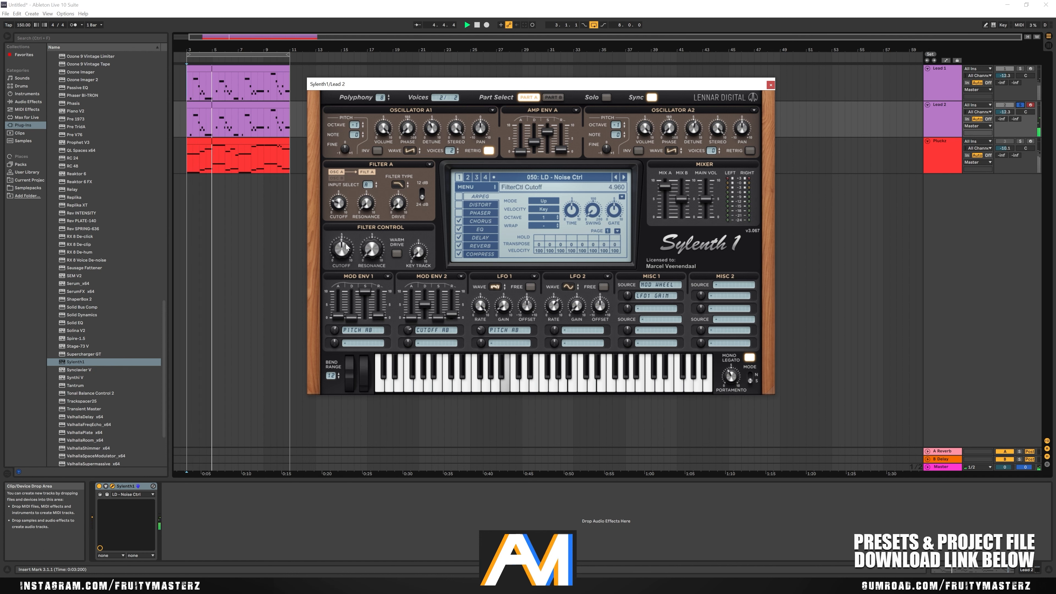
{"action": "left_click", "coordinate": [1019, 106]}
{"action": "key", "text": "space"}
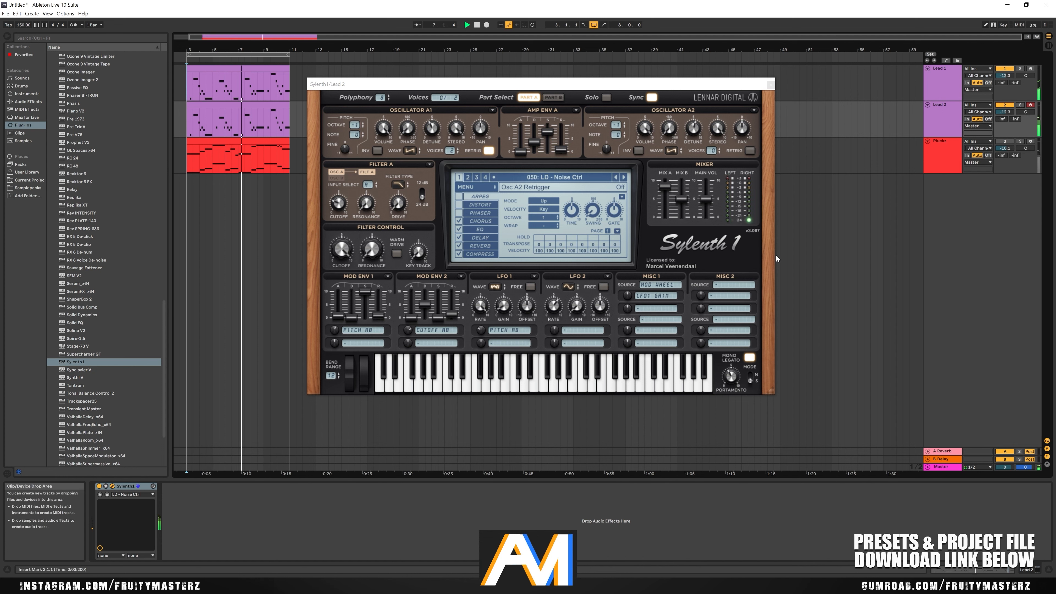
Lower the main volume of Lead 2's Sylenth1 to about 4.6 and close the plug-in window
{"action": "left_click_drag", "start_coordinate": [707, 201], "coordinate": [712, 210]}
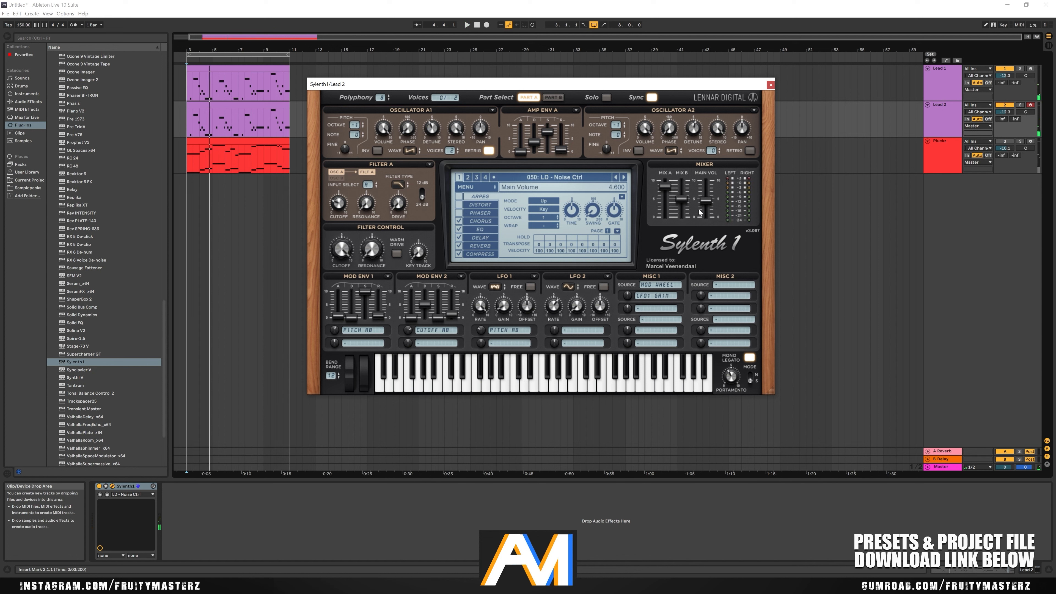
{"action": "left_click", "coordinate": [945, 114]}
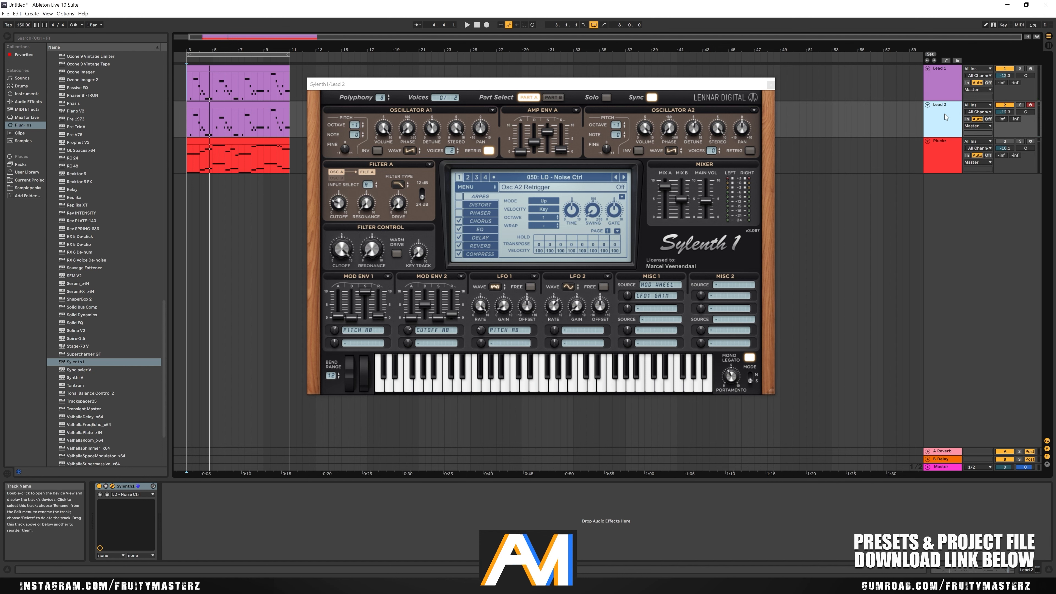
{"action": "left_click", "coordinate": [771, 85]}
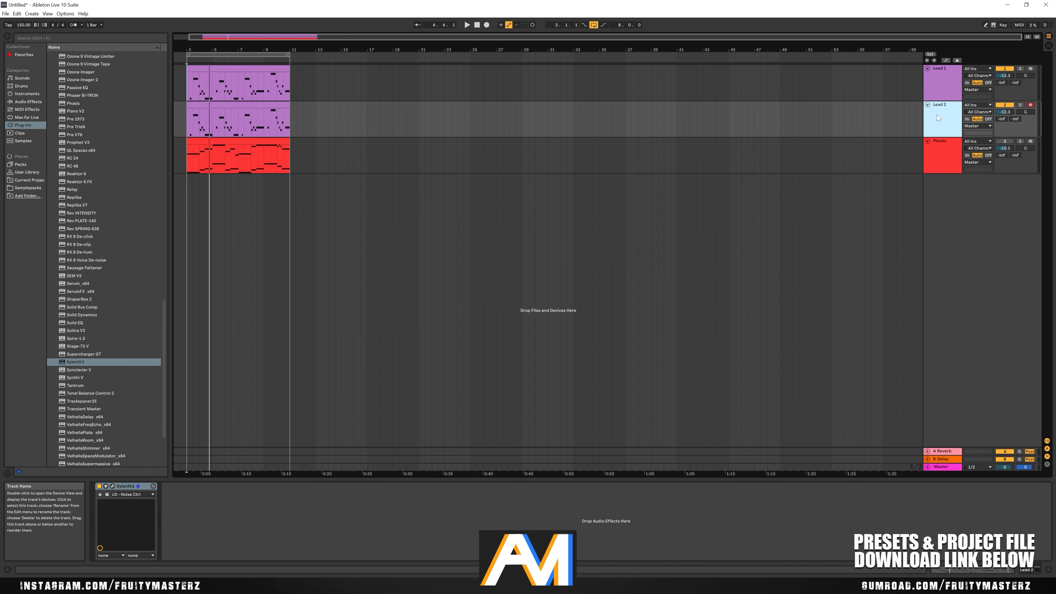
Duplicate the Lead 2 track with its clip and rename the copy as Lead 3
{"action": "key", "text": "ctrl+d"}
{"action": "right_click", "coordinate": [947, 147]}
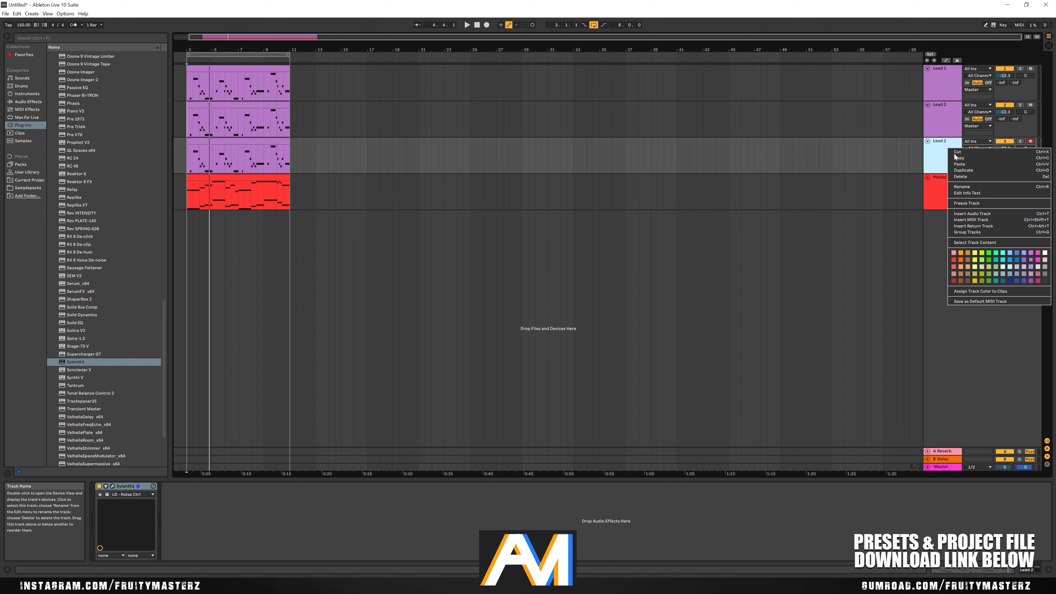
{"action": "left_click", "coordinate": [972, 186]}
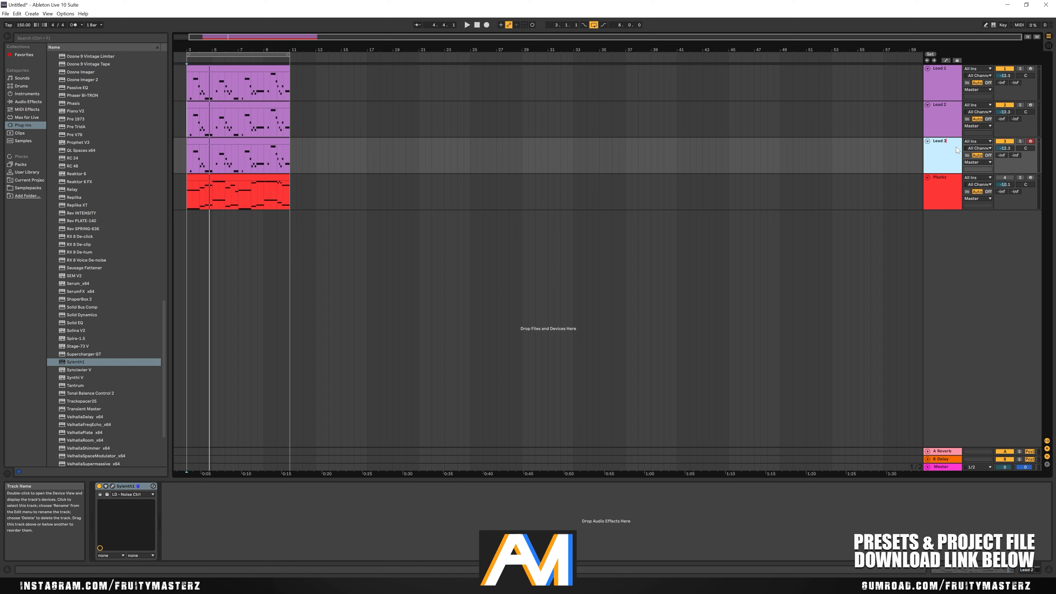
Unsolo and mute the Lead 3 track, and play back Lead 1 and Lead 2 without it
{"action": "left_click", "coordinate": [1020, 141]}
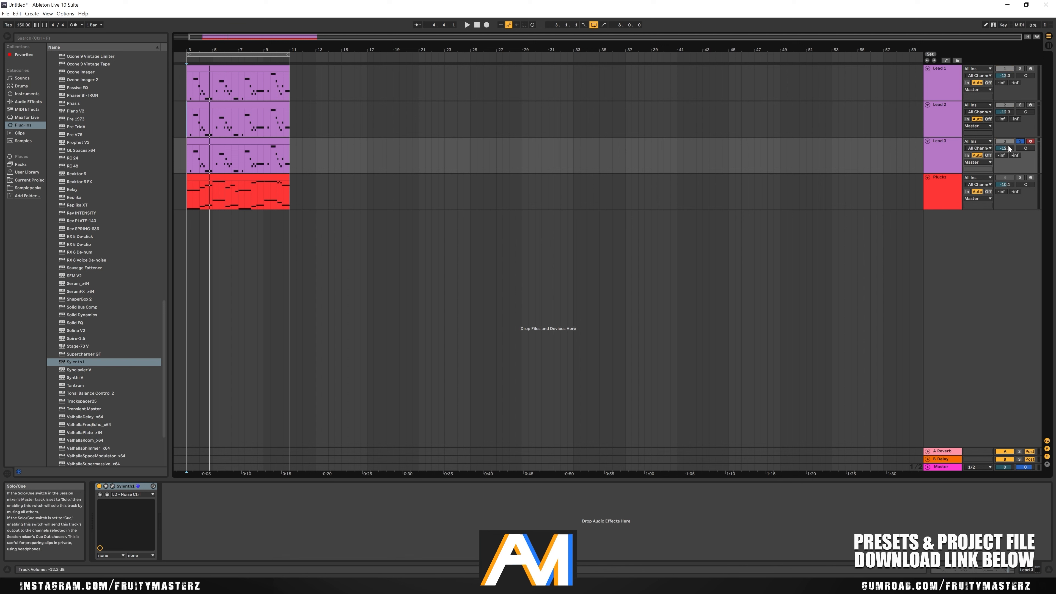
{"action": "left_click", "coordinate": [1010, 142]}
{"action": "left_click", "coordinate": [947, 147]}
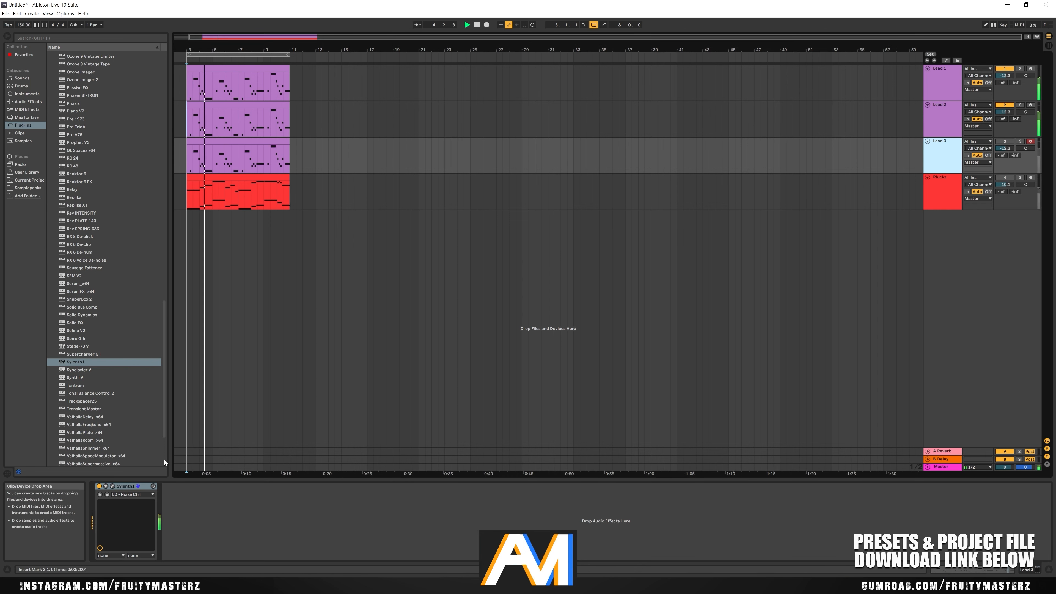
Open Lead 3's Sylenth1, reposition its window and load the preset 053: LD - 4X4
{"action": "left_click", "coordinate": [113, 486]}
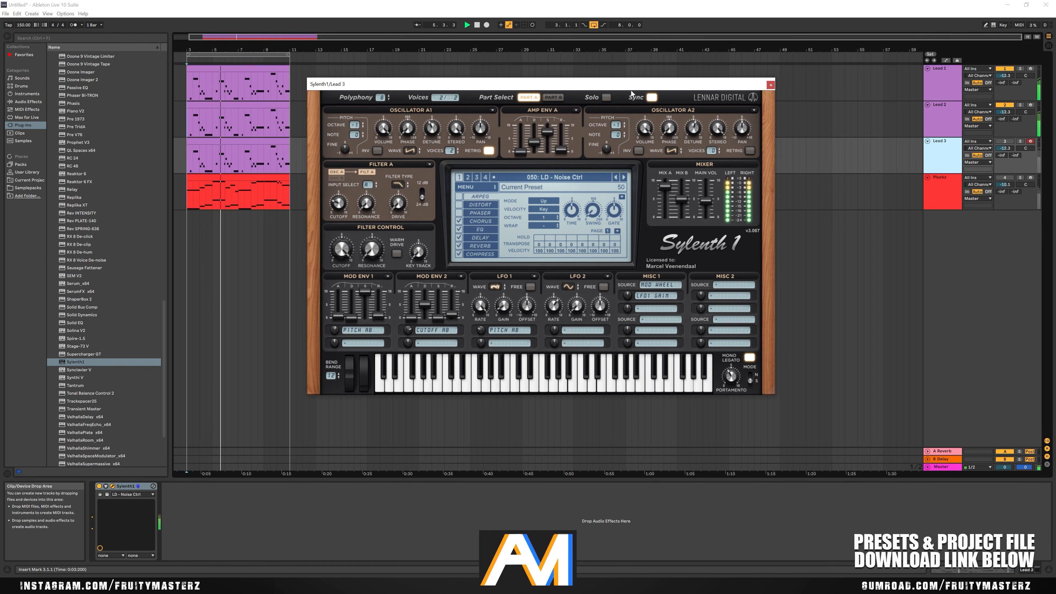
{"action": "left_click_drag", "start_coordinate": [632, 86], "coordinate": [666, 147]}
{"action": "left_click", "coordinate": [609, 238]}
{"action": "left_click", "coordinate": [651, 147]}
{"action": "left_click", "coordinate": [591, 239]}
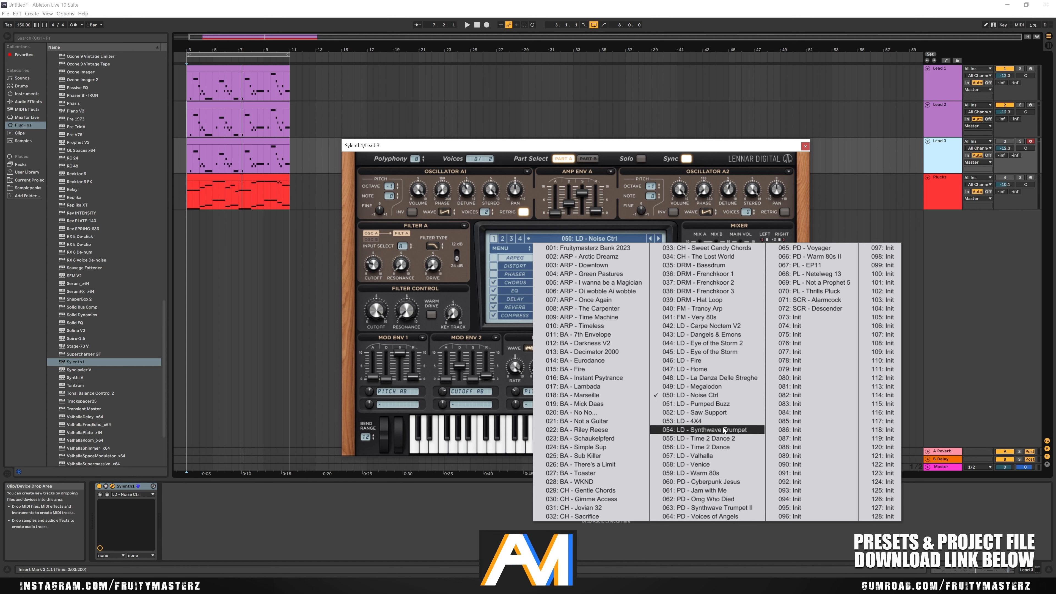
{"action": "left_click", "coordinate": [709, 421]}
Unmute Lead 3, set its Sylenth1 main volume to about 3.66 during playback, and close the plug-in window
{"action": "left_click", "coordinate": [1009, 144]}
{"action": "key", "text": "space"}
{"action": "left_click_drag", "start_coordinate": [745, 274], "coordinate": [744, 268]}
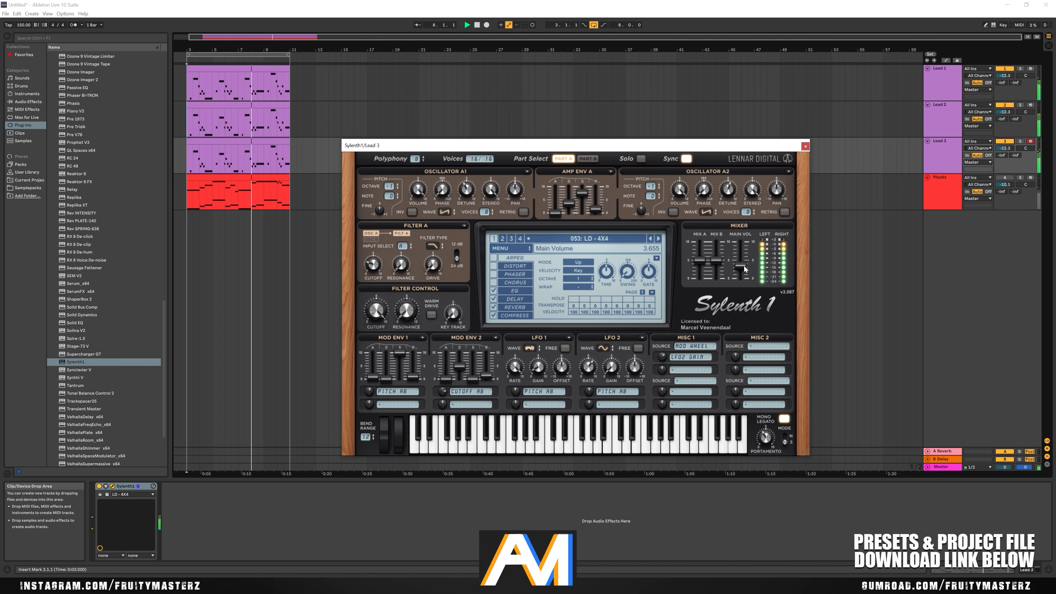
{"action": "left_click", "coordinate": [805, 146]}
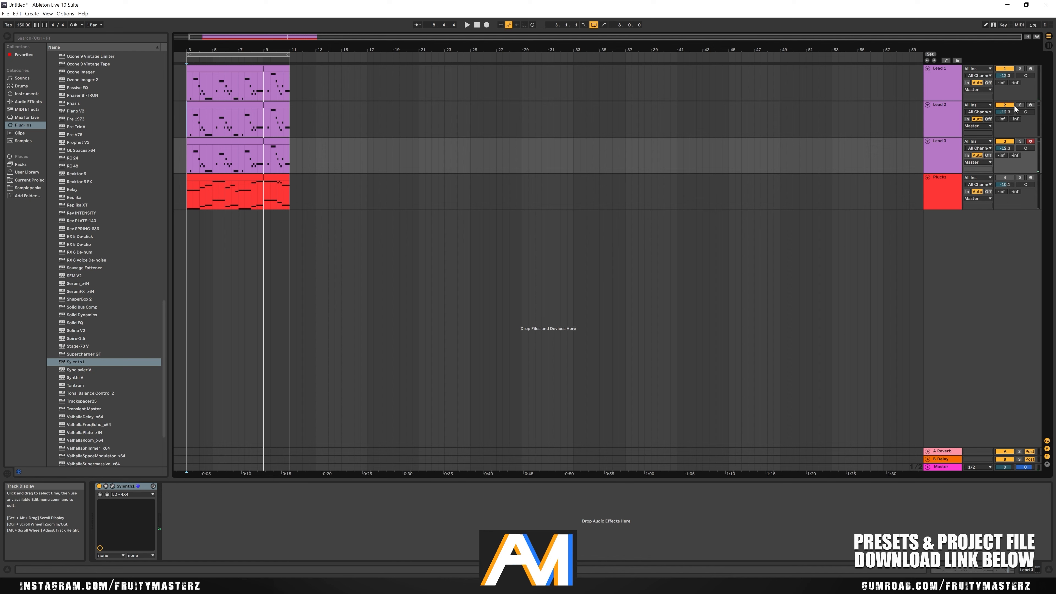
Solo the Lead 3 track and play it back from bar 3
{"action": "left_click", "coordinate": [1020, 141]}
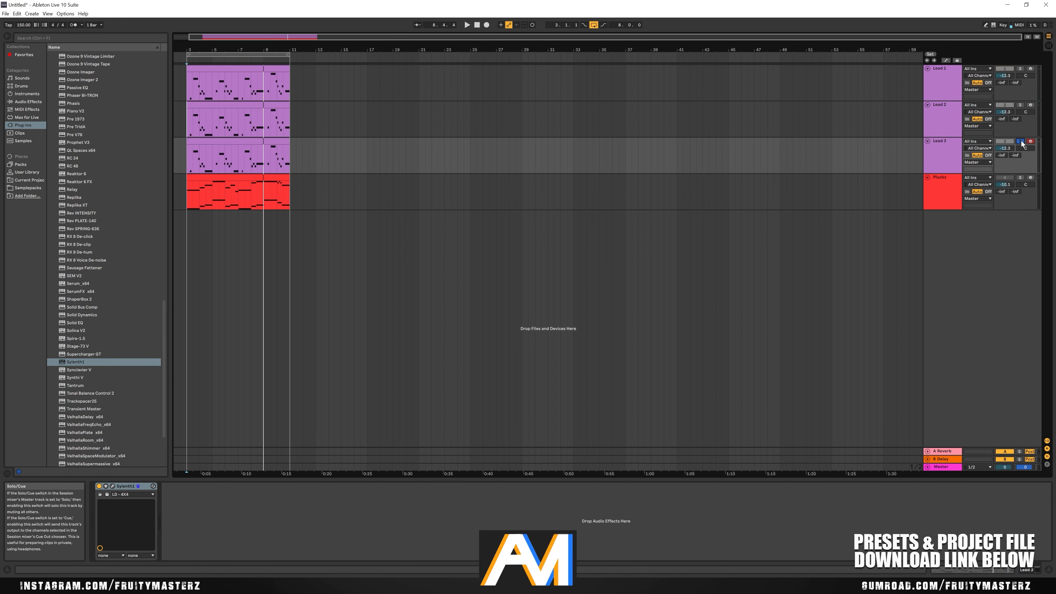
{"action": "left_click", "coordinate": [943, 154]}
{"action": "key", "text": "space"}
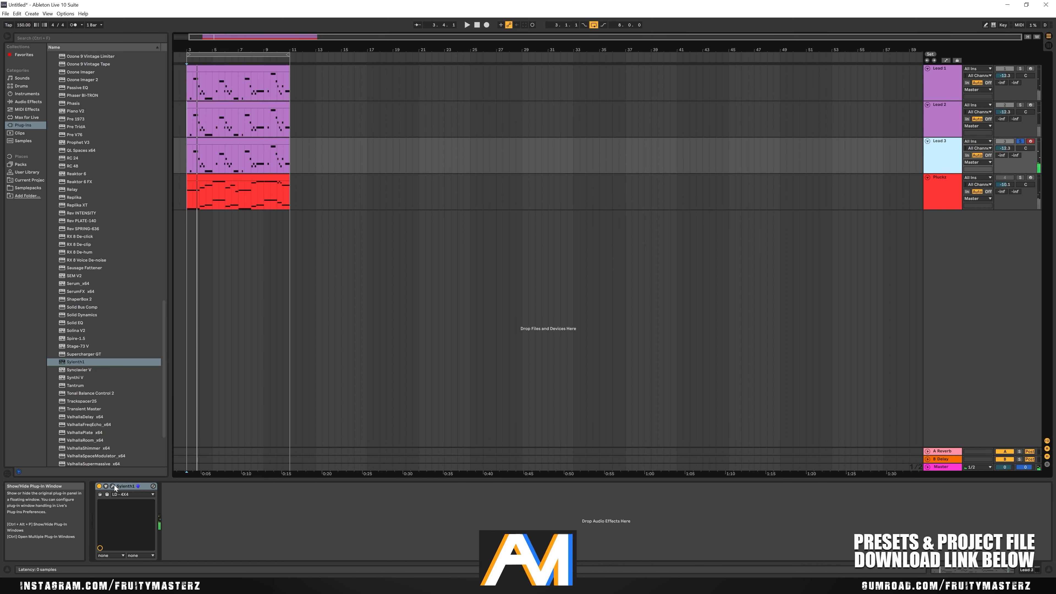
Examine the portamento settings in the Sylenth1 instances on Lead 3, Lead 2 and Lead 1
{"action": "left_click", "coordinate": [112, 486]}
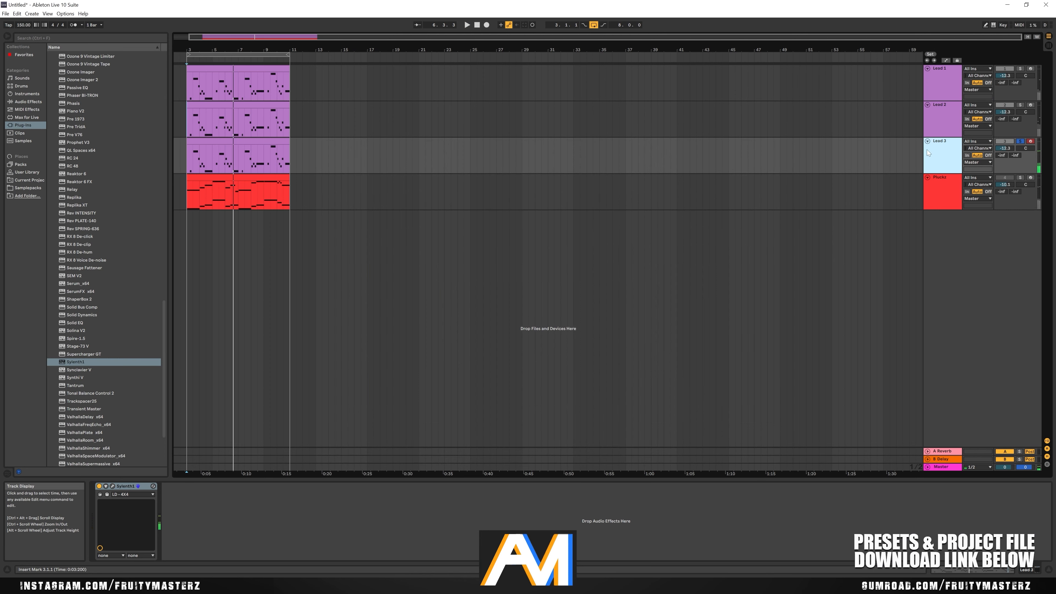
{"action": "left_click", "coordinate": [940, 123]}
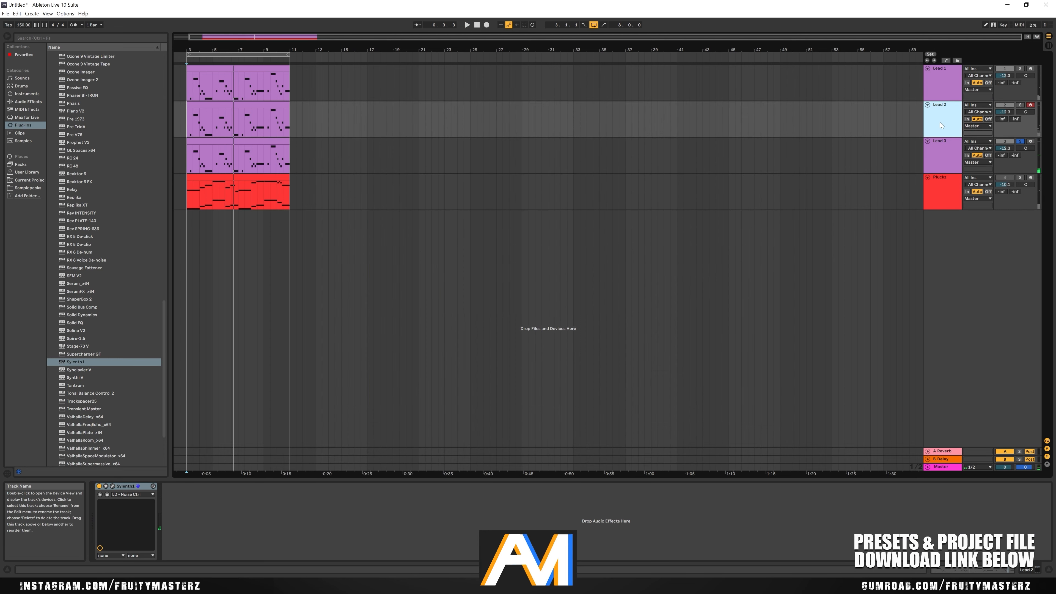
{"action": "left_click", "coordinate": [112, 486]}
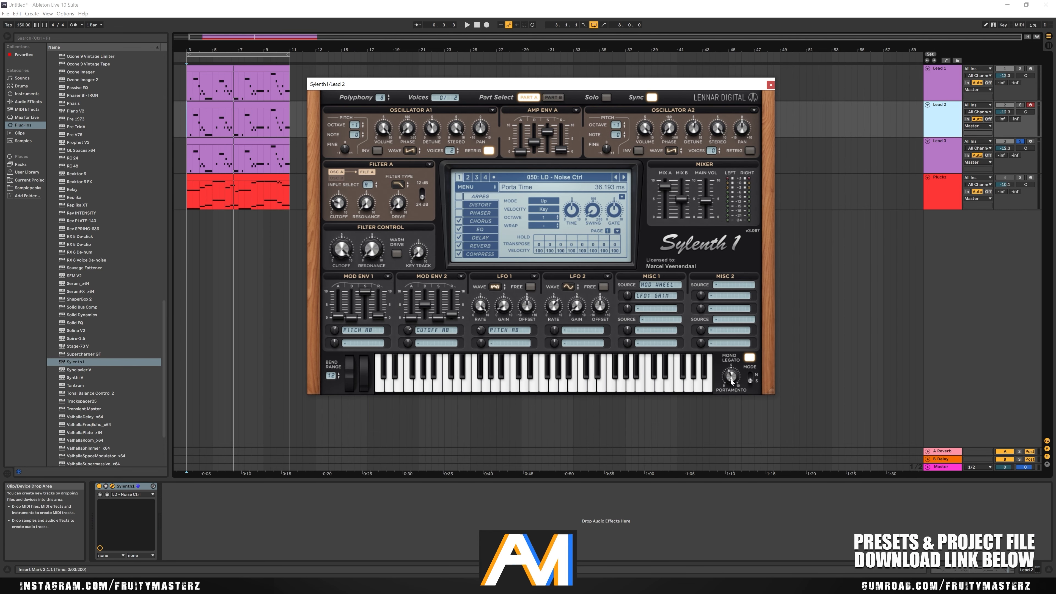
{"action": "left_click", "coordinate": [771, 85]}
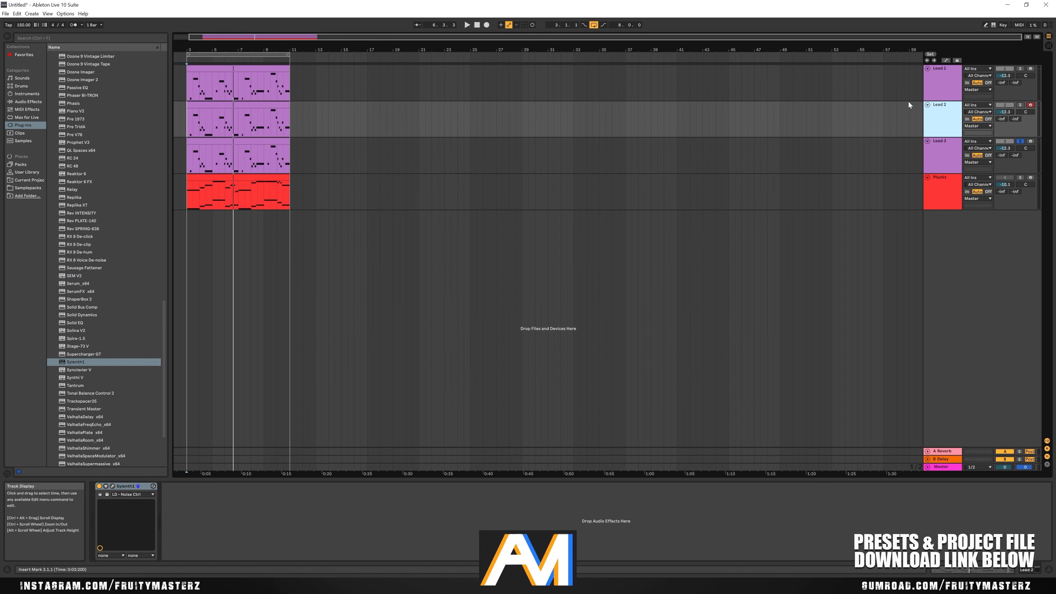
{"action": "left_click", "coordinate": [906, 100]}
{"action": "left_click", "coordinate": [112, 487]}
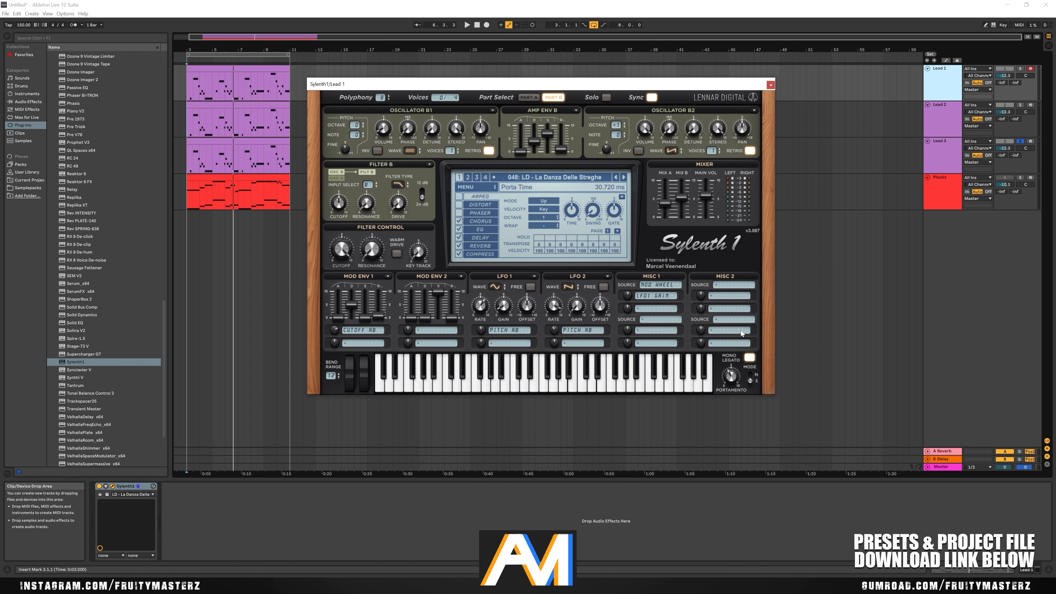
{"action": "left_click", "coordinate": [771, 85]}
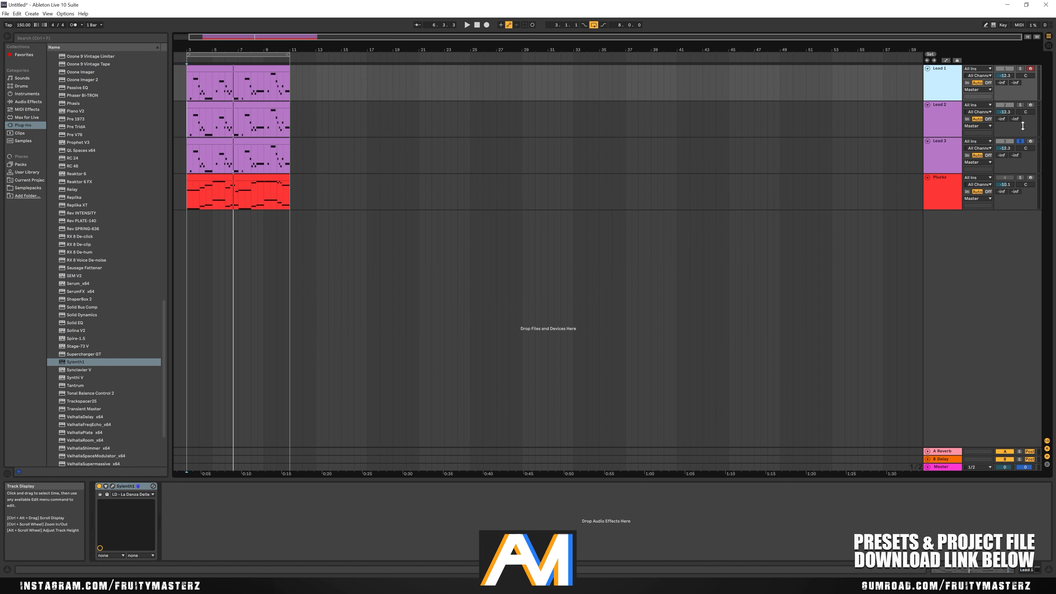
Clear the solo, mute Lead 2 and Lead 3, and play Lead 1 on its own
{"action": "left_click", "coordinate": [1006, 106]}
{"action": "left_click", "coordinate": [1006, 142]}
{"action": "key", "text": "space"}
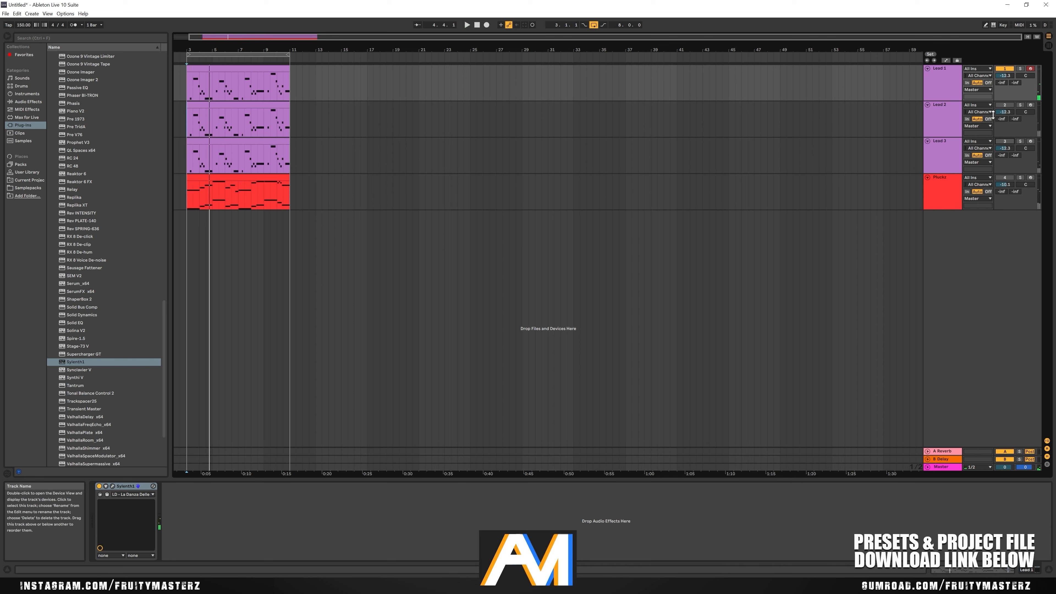
Unmute Lead 2 and Lead 3, play all three leads together, and select the Lead 3 track
{"action": "left_click", "coordinate": [1005, 105]}
{"action": "left_click", "coordinate": [1005, 142]}
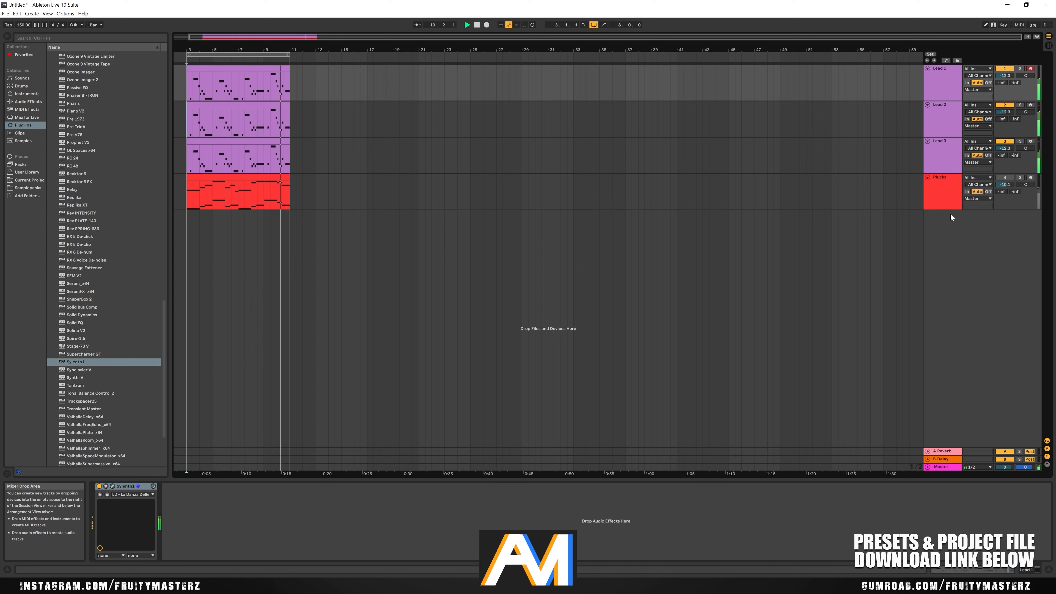
{"action": "left_click", "coordinate": [952, 168]}
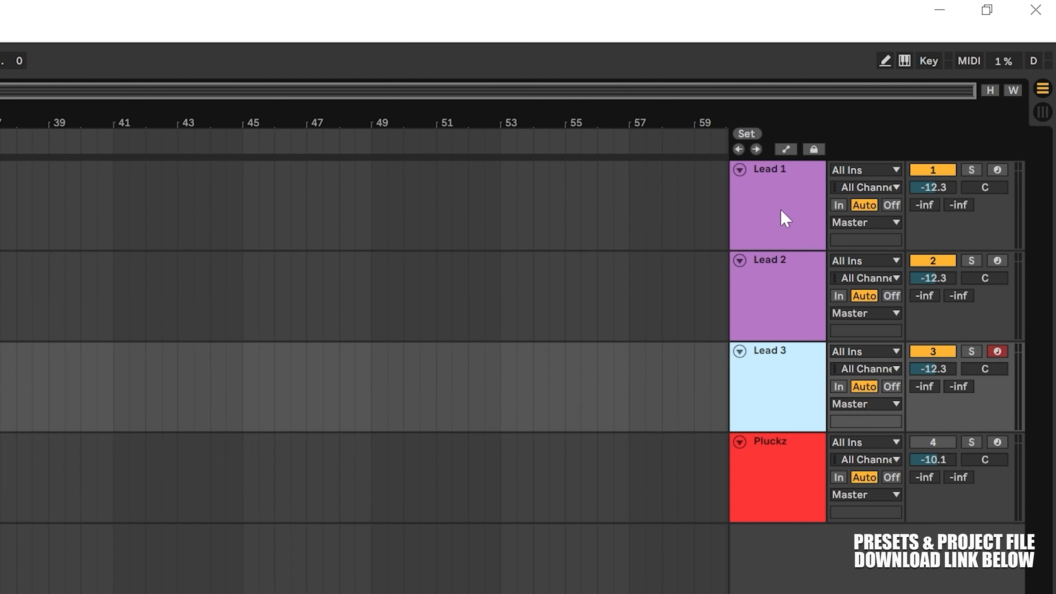
Group the Lead 1, Lead 2 and Lead 3 tracks and rename the group Leads
{"action": "left_click", "coordinate": [780, 209], "text": "shift"}
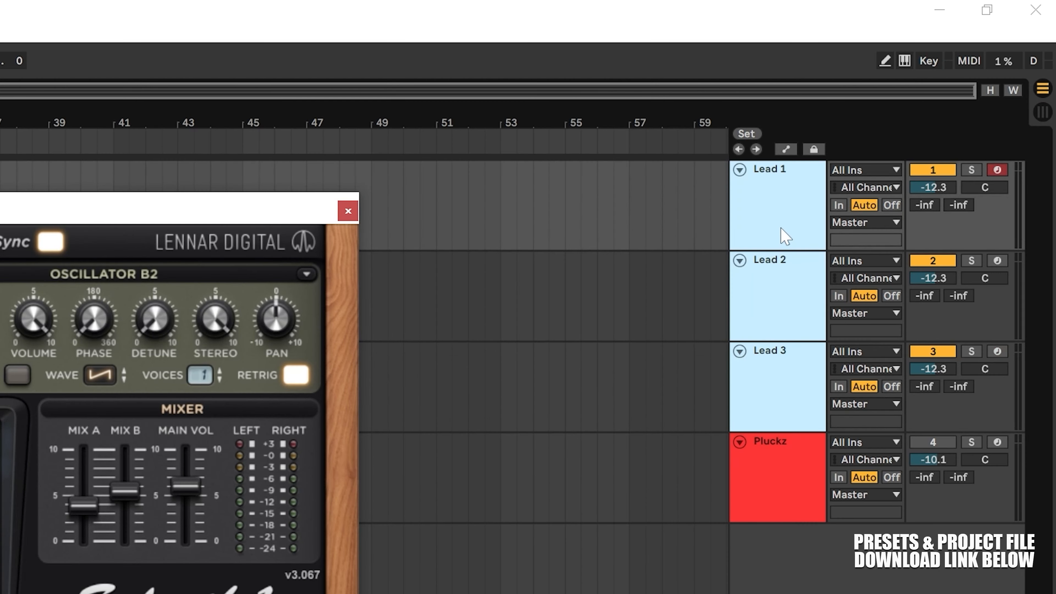
{"action": "right_click", "coordinate": [781, 228]}
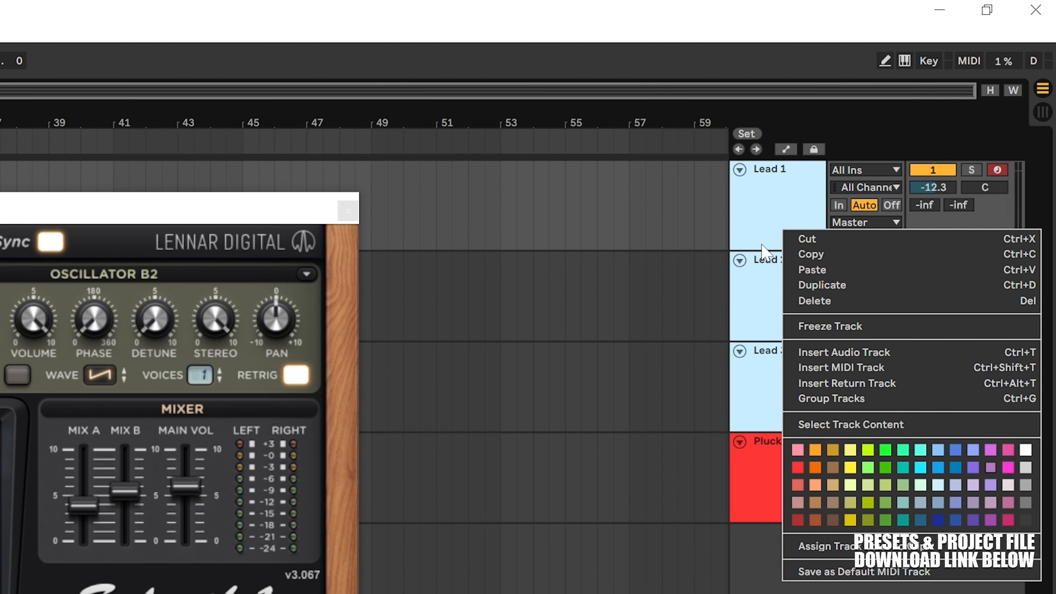
{"action": "left_click", "coordinate": [786, 355]}
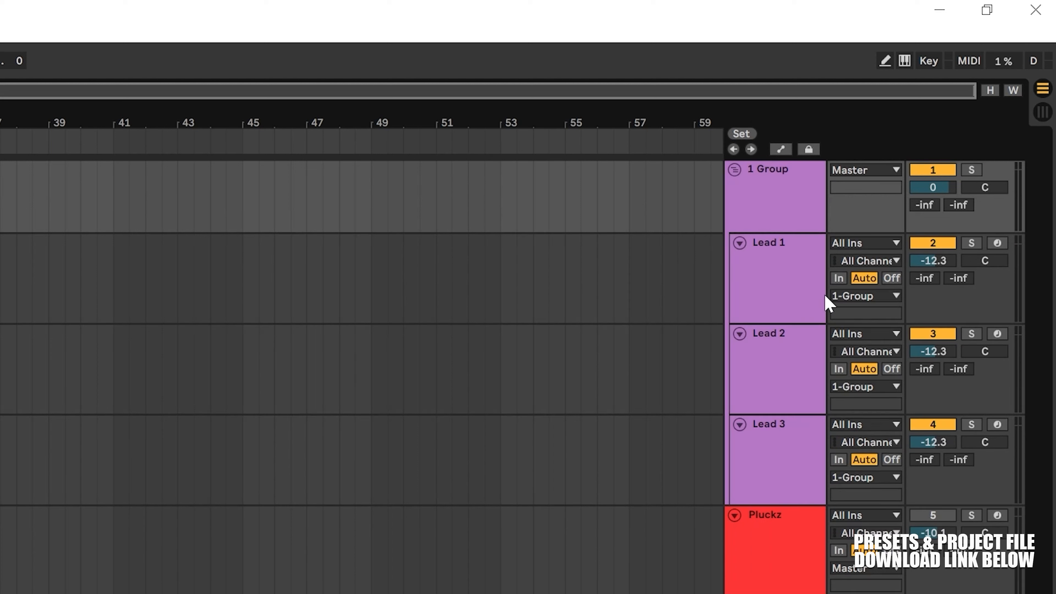
{"action": "right_click", "coordinate": [782, 192]}
{"action": "left_click", "coordinate": [853, 267]}
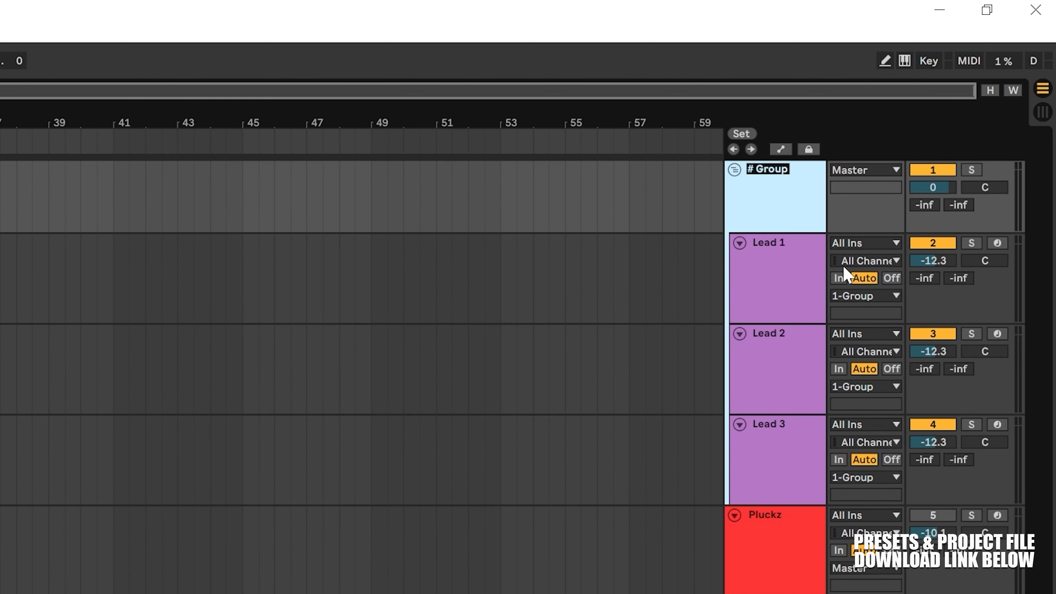
{"action": "type", "text": "Leads"}
{"action": "key", "text": "Return"}
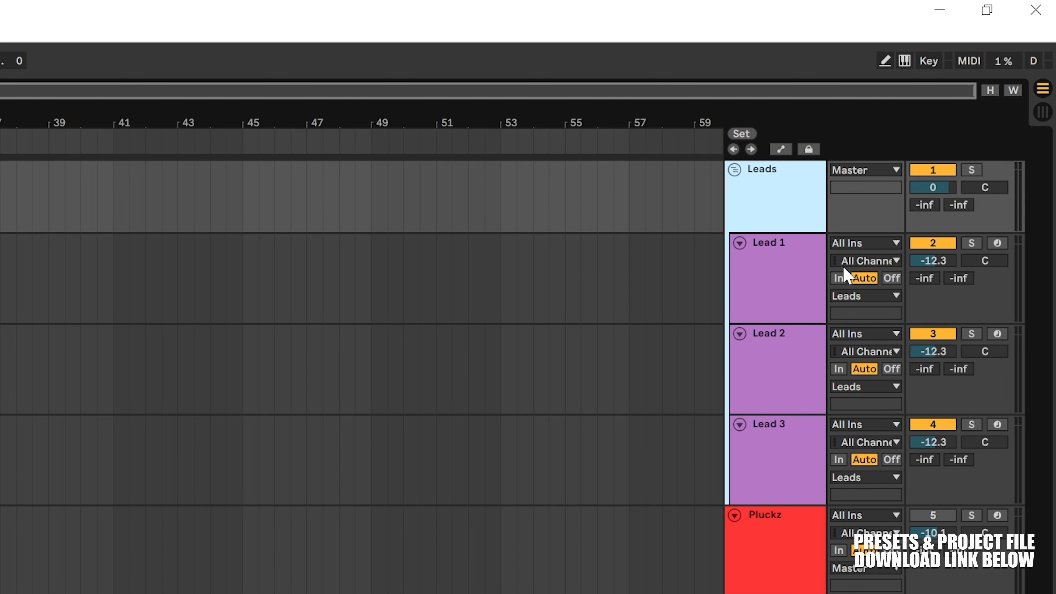
Unmute the Pluckz track, play it together with the Leads group, and select Pluckz
{"action": "left_click", "coordinate": [950, 170]}
{"action": "left_click", "coordinate": [950, 169]}
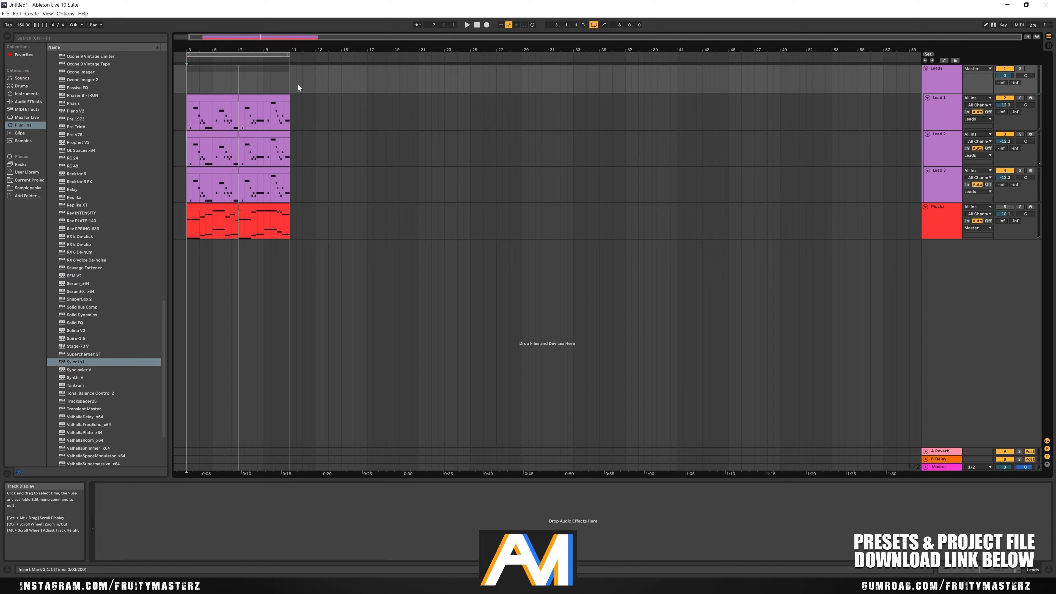
{"action": "key", "text": "space"}
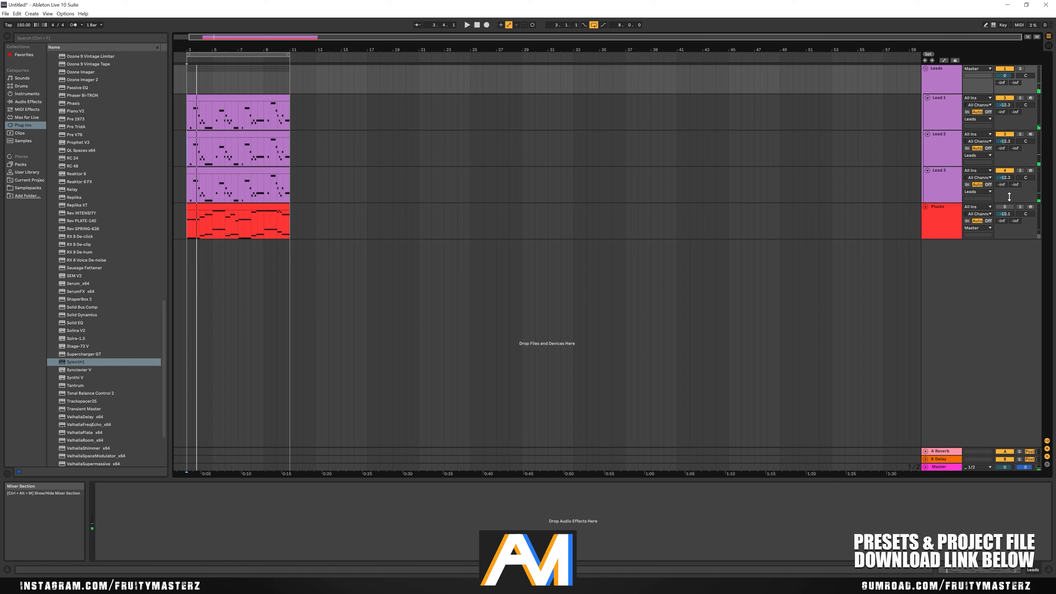
{"action": "key", "text": "space"}
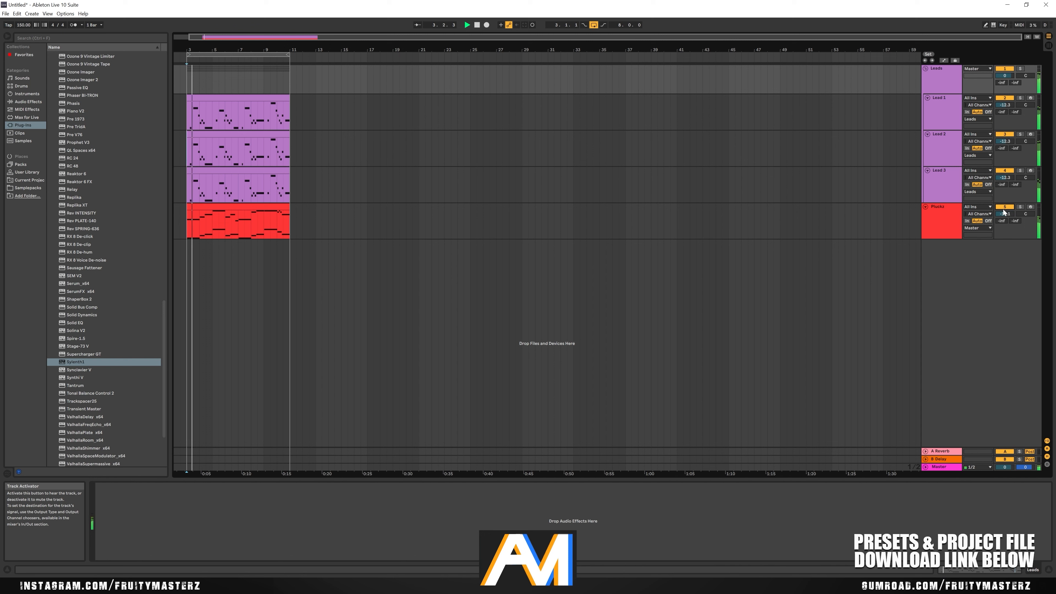
{"action": "left_click", "coordinate": [952, 217]}
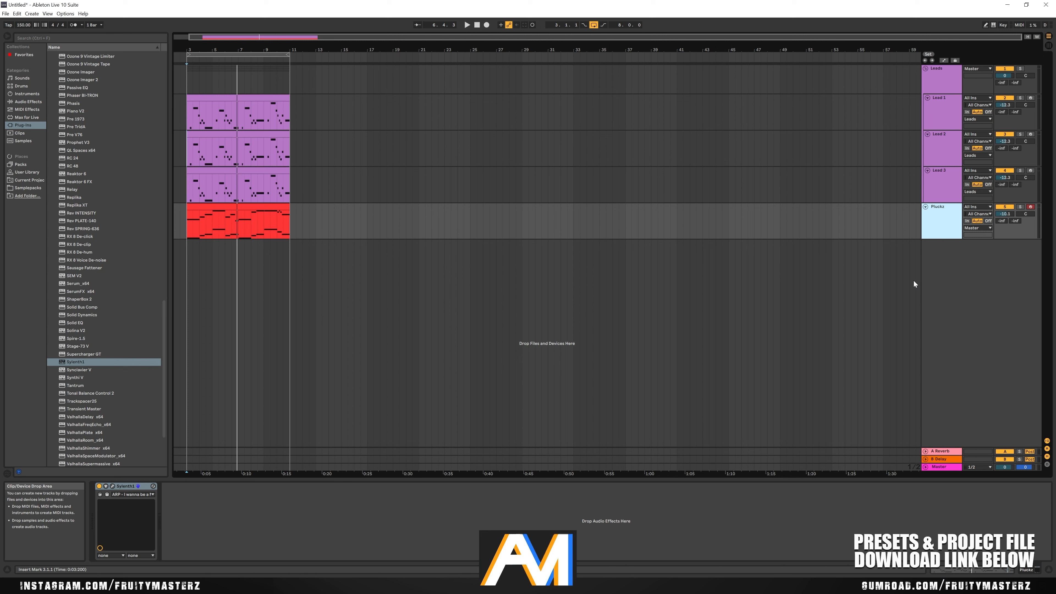
Solo the Lead 1 track, play it on its own, and select it
{"action": "left_click", "coordinate": [1020, 99]}
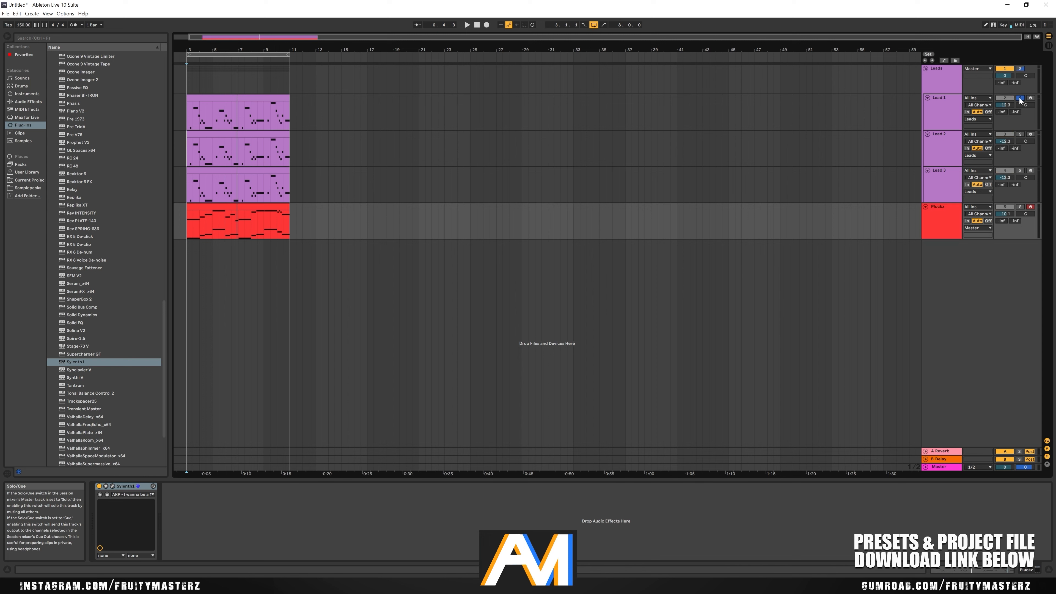
{"action": "key", "text": "space"}
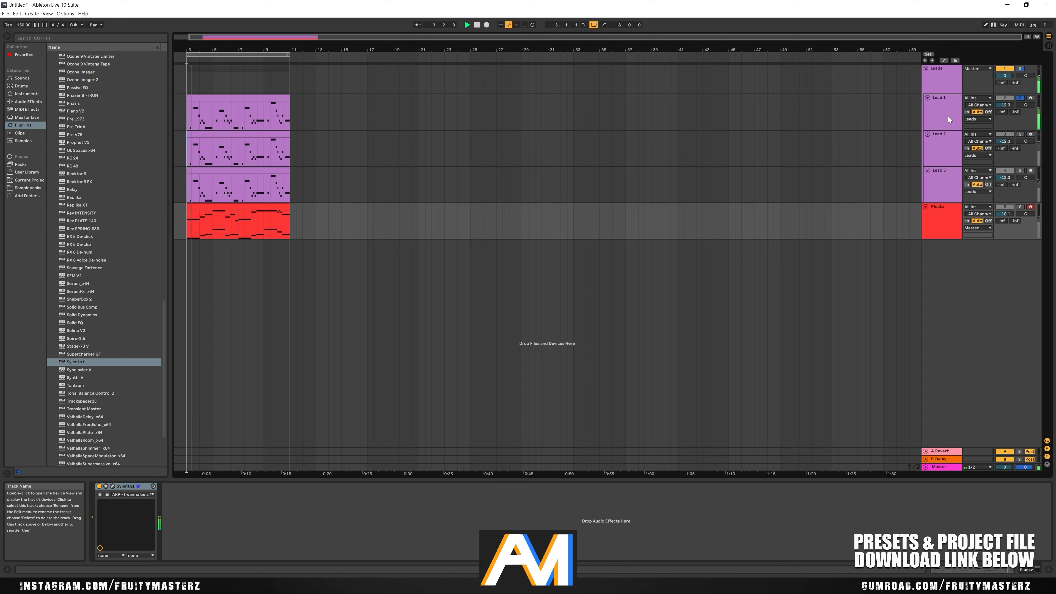
{"action": "left_click", "coordinate": [948, 116]}
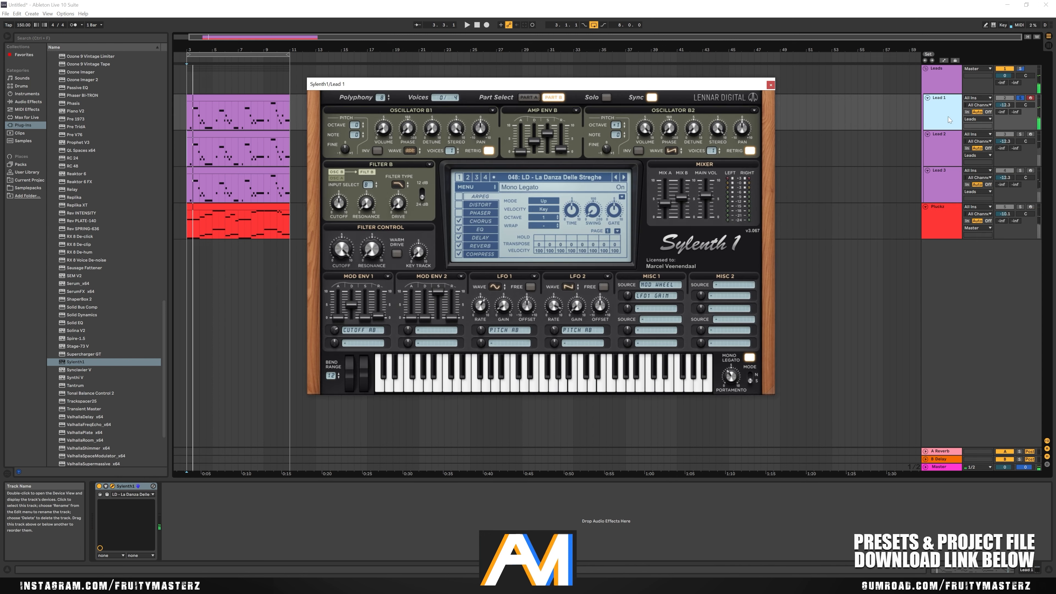
Close the Sylenth1 window and load FabFilter Pro-Q 3 on Lead 1
{"action": "left_click", "coordinate": [770, 86]}
{"action": "scroll", "coordinate": [95, 250], "scroll_direction": "up", "scroll_amount": 5}
{"action": "scroll", "coordinate": [95, 251], "scroll_direction": "up", "scroll_amount": 15}
{"action": "double_click", "coordinate": [83, 209]}
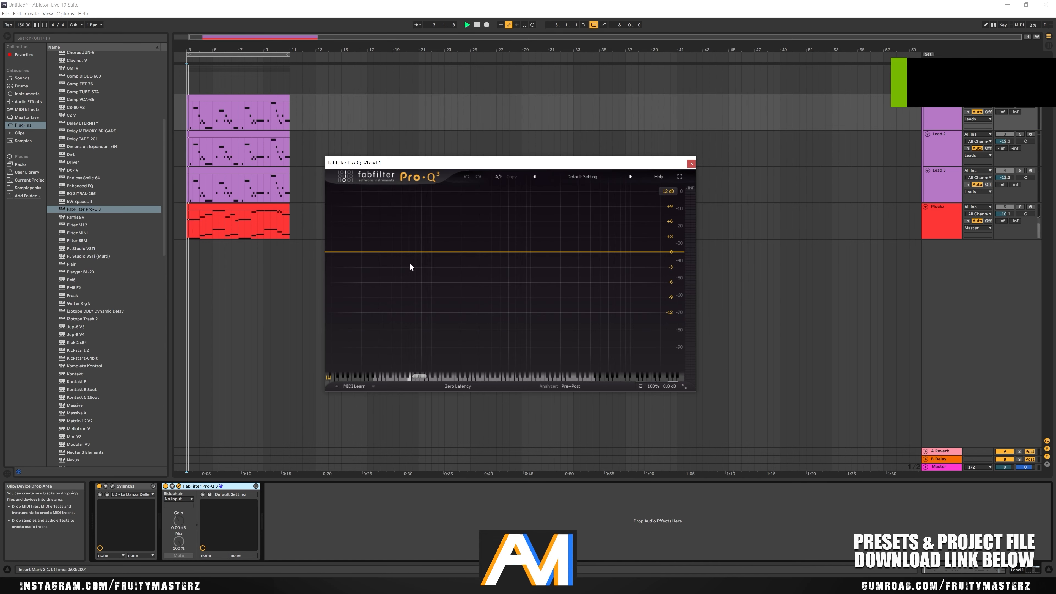
Add a 24 dB/oct low cut at about 184 Hz in Lead 1's Pro-Q 3 and audition it
{"action": "double_click", "coordinate": [353, 253]}
{"action": "left_click_drag", "start_coordinate": [364, 222], "coordinate": [459, 256]}
{"action": "key", "text": "space"}
{"action": "scroll", "coordinate": [459, 255], "scroll_direction": "down", "scroll_amount": 1}
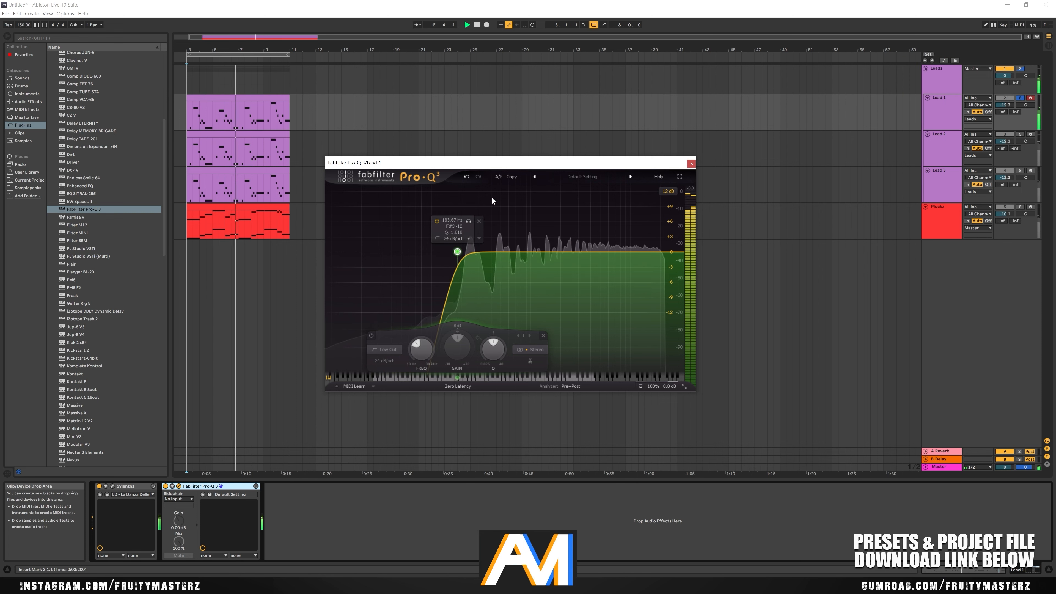
{"action": "left_click_drag", "start_coordinate": [491, 162], "coordinate": [503, 162]}
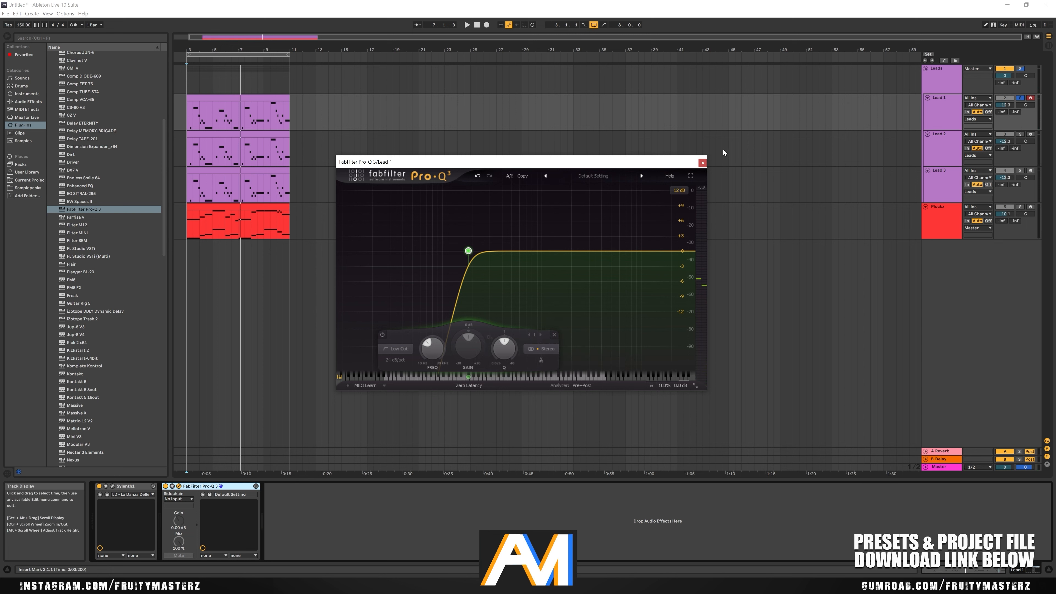
{"action": "left_click", "coordinate": [703, 163]}
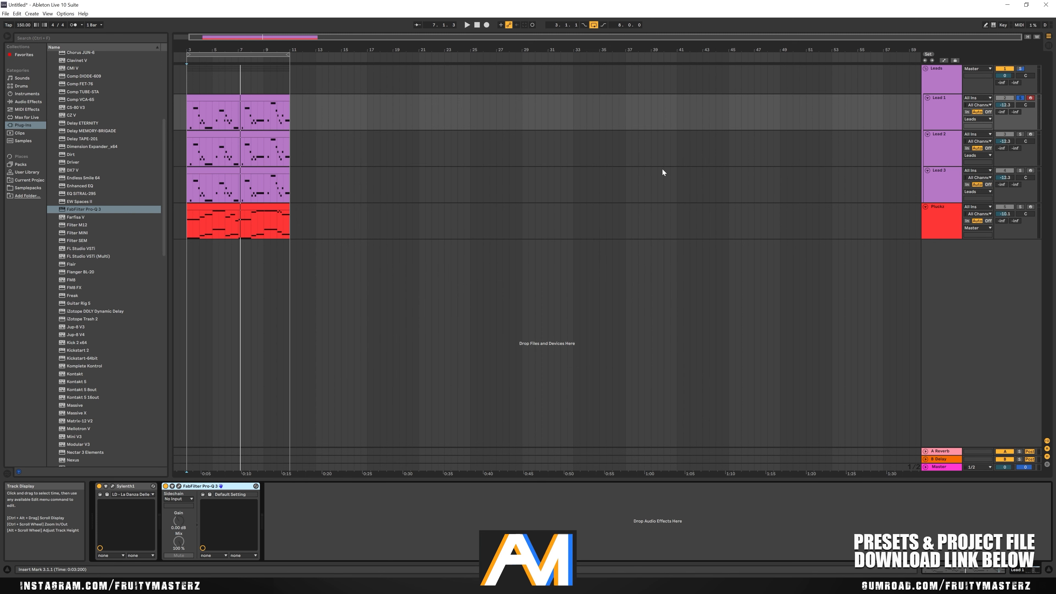
Load the Waves CLA-3A Stereo compressor from the VST3 plug-ins after the EQ on Lead 1
{"action": "scroll", "coordinate": [107, 204], "scroll_direction": "up", "scroll_amount": 7}
{"action": "scroll", "coordinate": [107, 207], "scroll_direction": "up", "scroll_amount": 2}
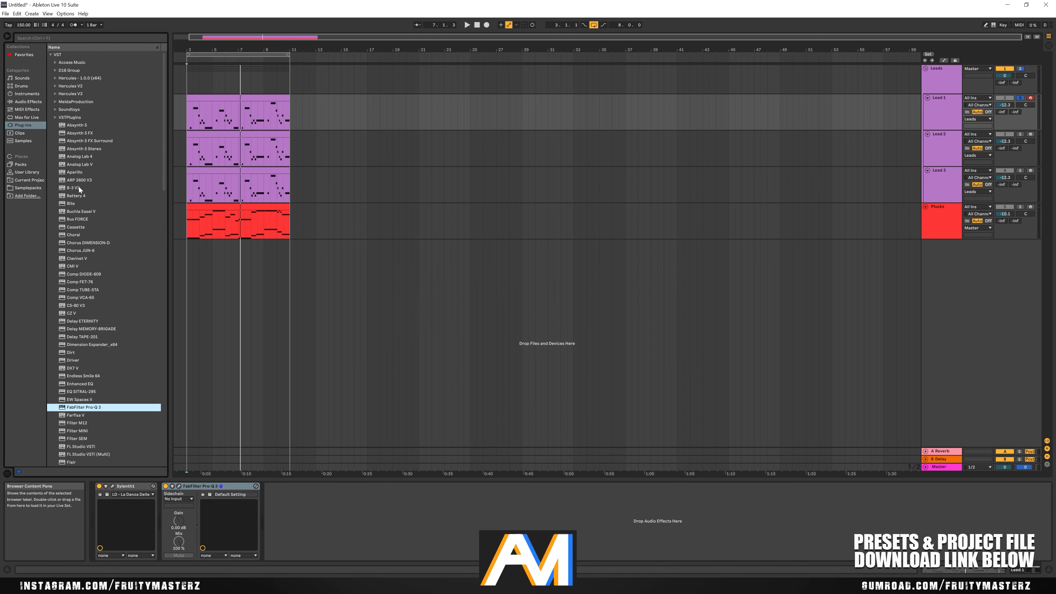
{"action": "left_click", "coordinate": [50, 55]}
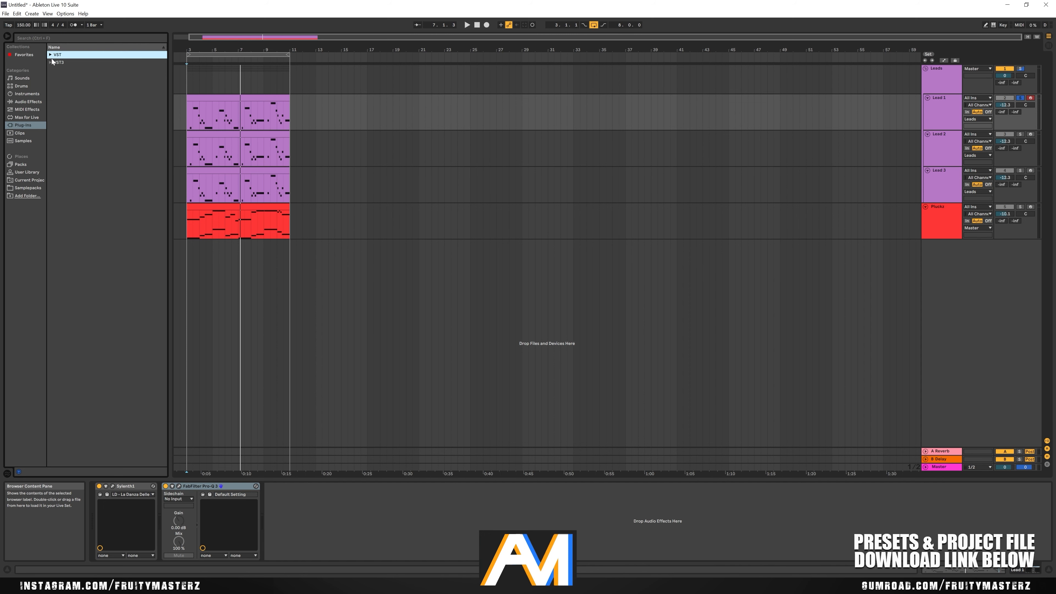
{"action": "left_click", "coordinate": [50, 62]}
{"action": "scroll", "coordinate": [86, 288], "scroll_direction": "down", "scroll_amount": 3}
{"action": "double_click", "coordinate": [85, 286]}
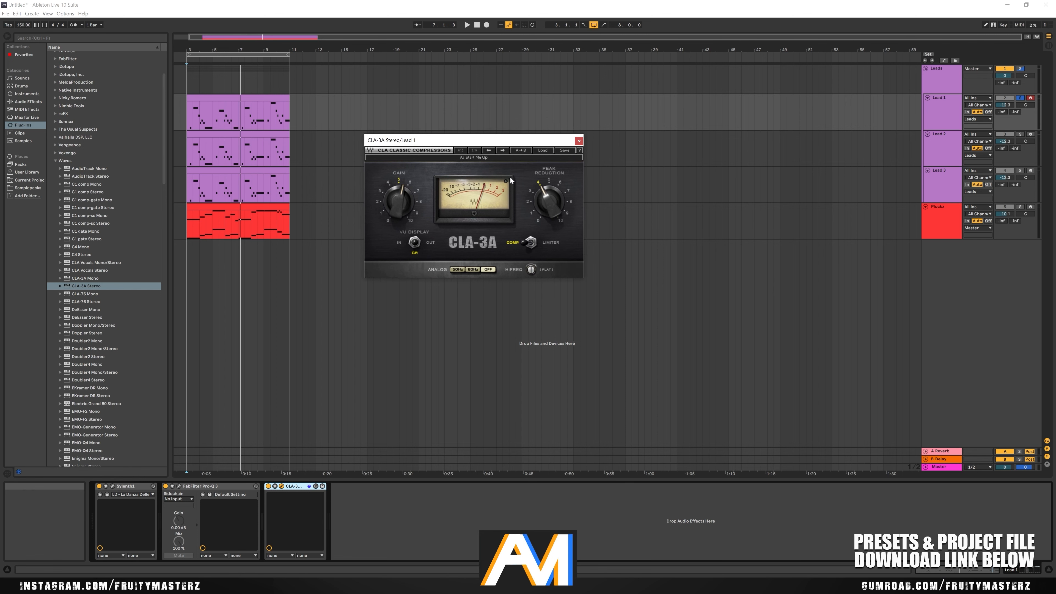
Raise the CLA-3A's peak reduction to about 5 on Lead 1 and compare the sound with the compressor bypassed
{"action": "left_click_drag", "start_coordinate": [555, 218], "coordinate": [555, 208]}
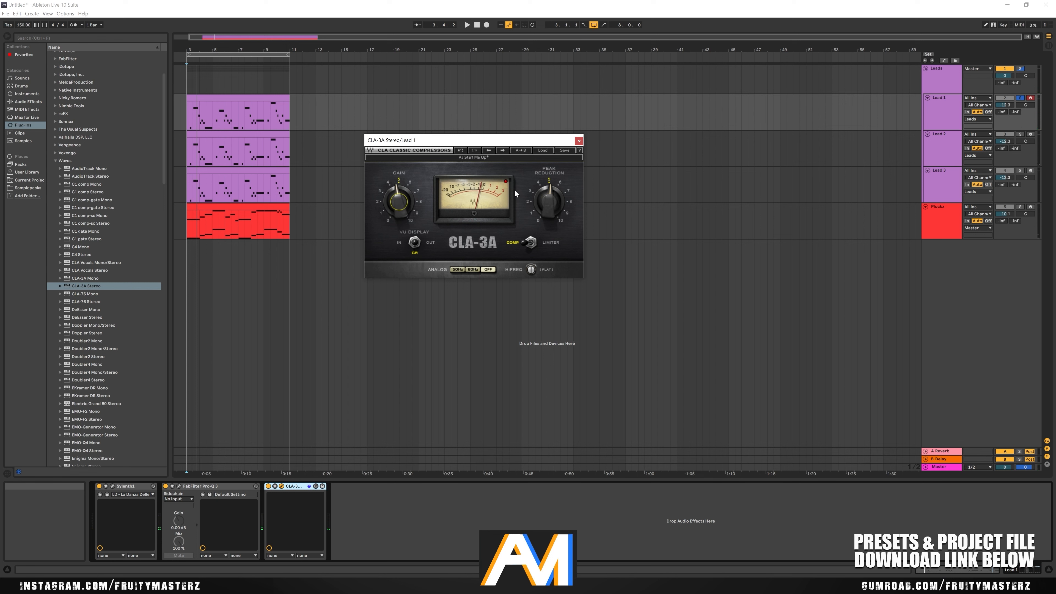
{"action": "key", "text": "space"}
{"action": "left_click_drag", "start_coordinate": [549, 202], "coordinate": [549, 192]}
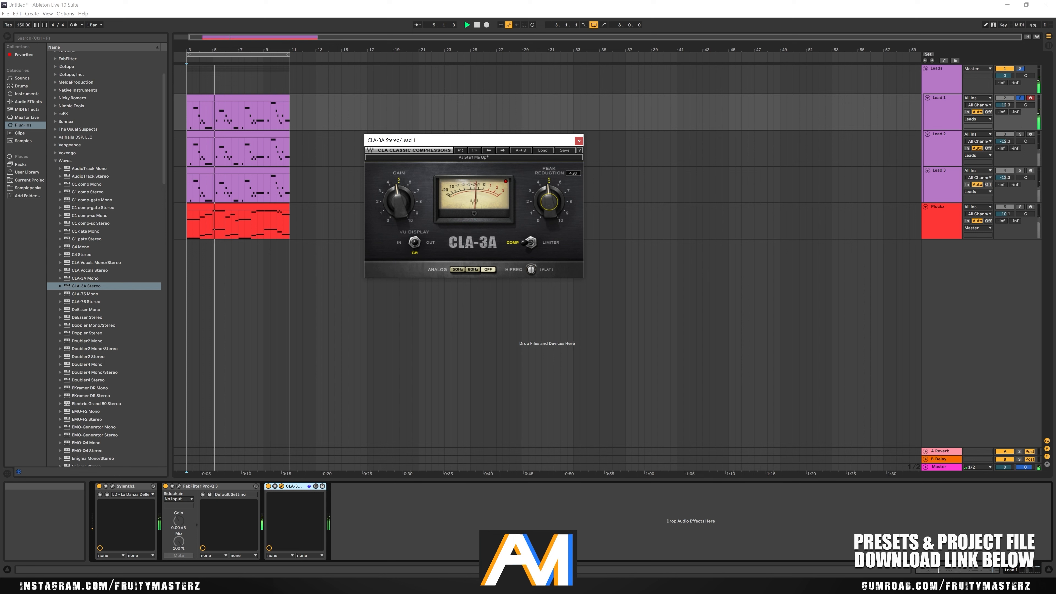
{"action": "left_click_drag", "start_coordinate": [536, 197], "coordinate": [537, 198]}
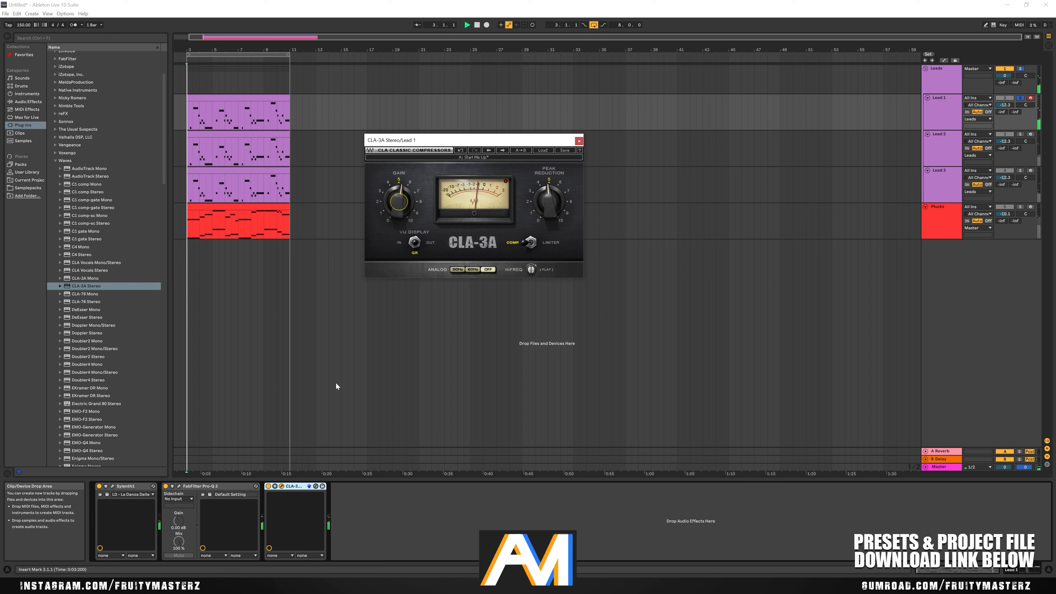
{"action": "left_click", "coordinate": [268, 486]}
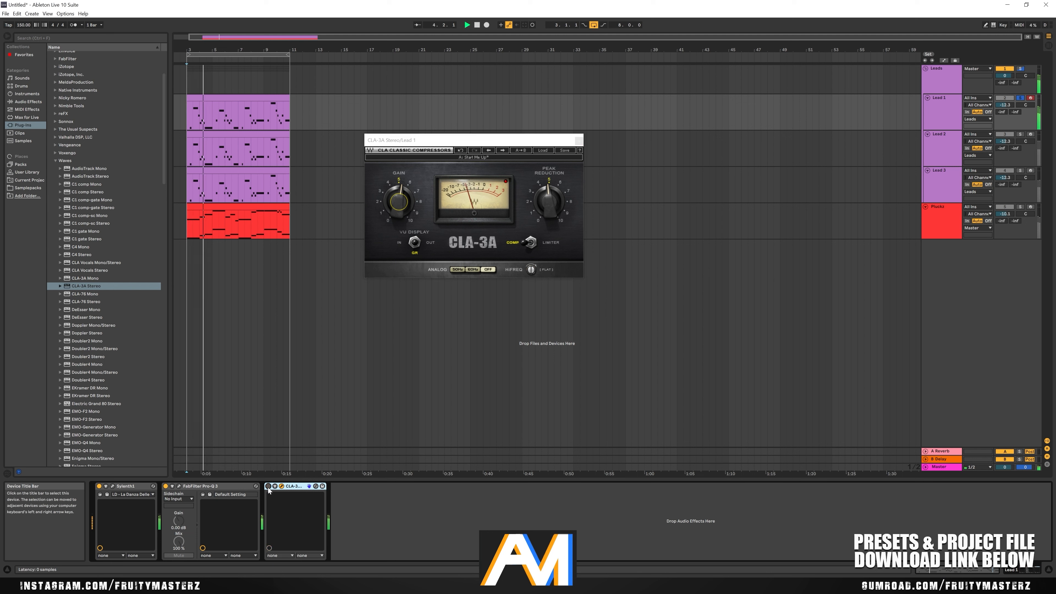
{"action": "left_click", "coordinate": [268, 487]}
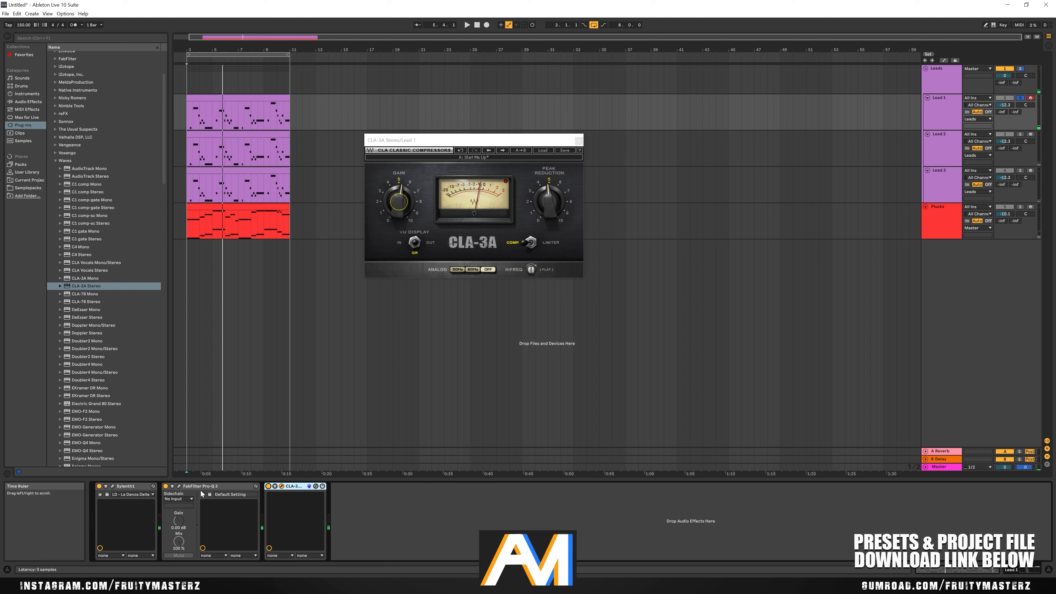
Select and solo the Lead 2 track, and play it back on its own
{"action": "left_click", "coordinate": [942, 144]}
{"action": "left_click", "coordinate": [1021, 137]}
{"action": "key", "text": "space"}
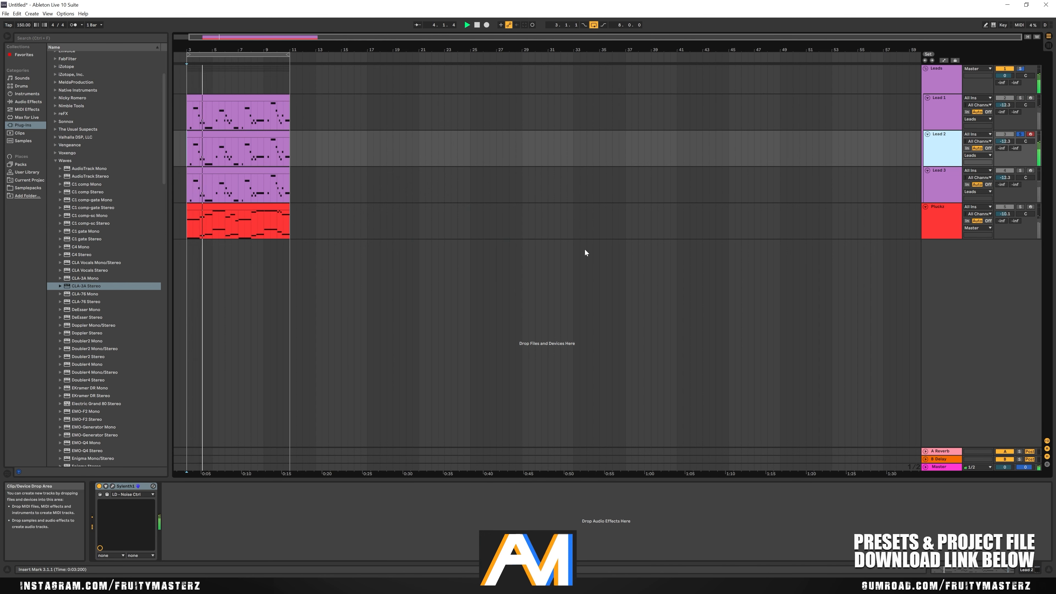
{"action": "key", "text": "space"}
Load FabFilter Pro-Q 3 on Lead 2 and add a 24 dB/oct low cut at about 178 Hz
{"action": "scroll", "coordinate": [99, 321], "scroll_direction": "down", "scroll_amount": 2}
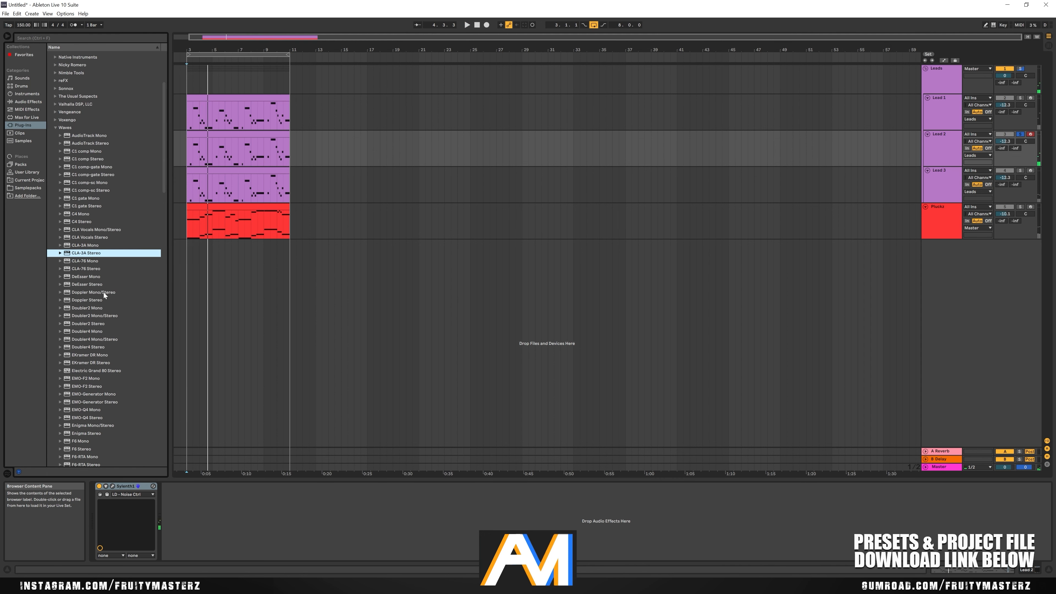
{"action": "scroll", "coordinate": [101, 266], "scroll_direction": "down", "scroll_amount": 2}
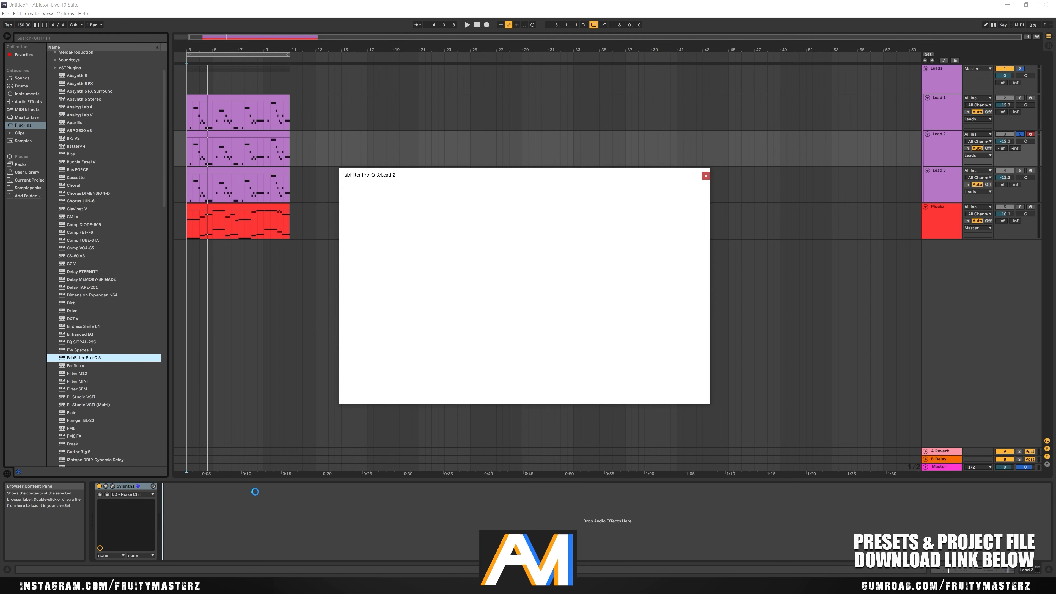
{"action": "key", "text": "space"}
{"action": "left_click", "coordinate": [375, 265]}
{"action": "left_click_drag", "start_coordinate": [375, 264], "coordinate": [470, 266]}
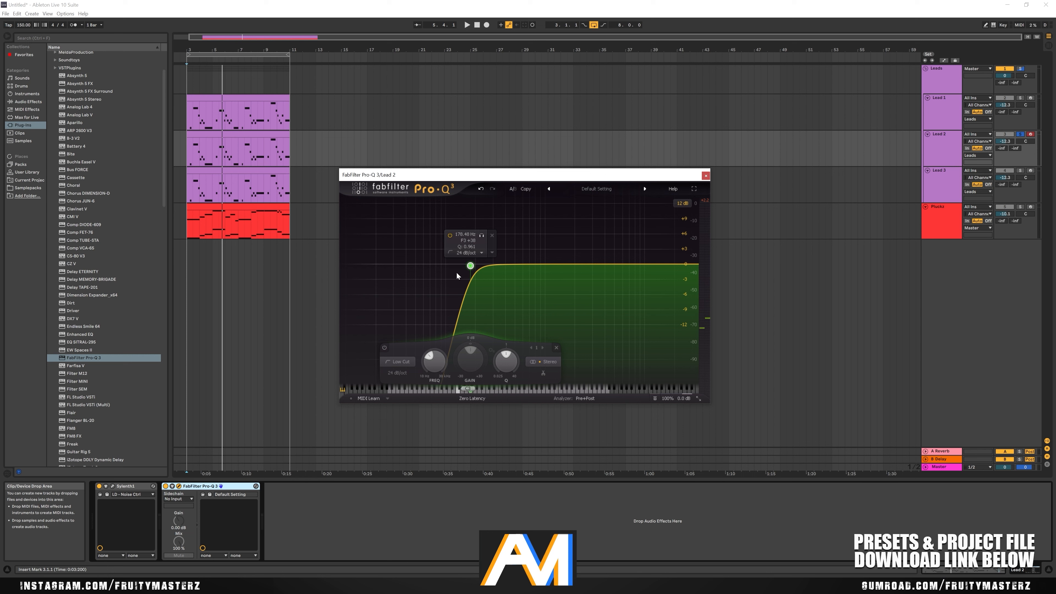
Audition the frequencies removed by Lead 2's low cut with the band's solo on, and turn the solo off again
{"action": "left_click", "coordinate": [484, 237]}
{"action": "key", "text": "space"}
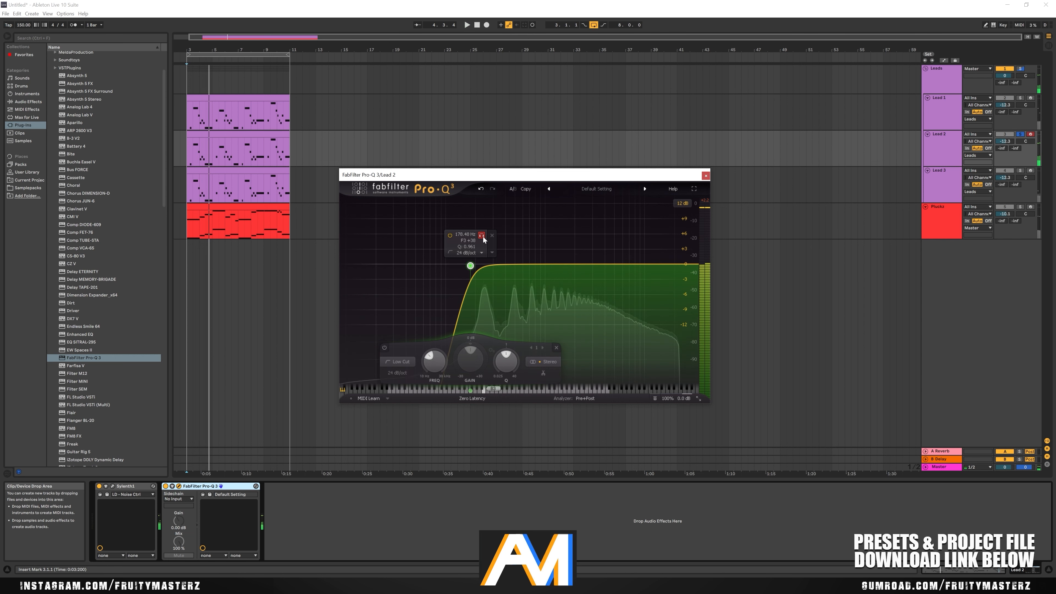
{"action": "key", "text": "space"}
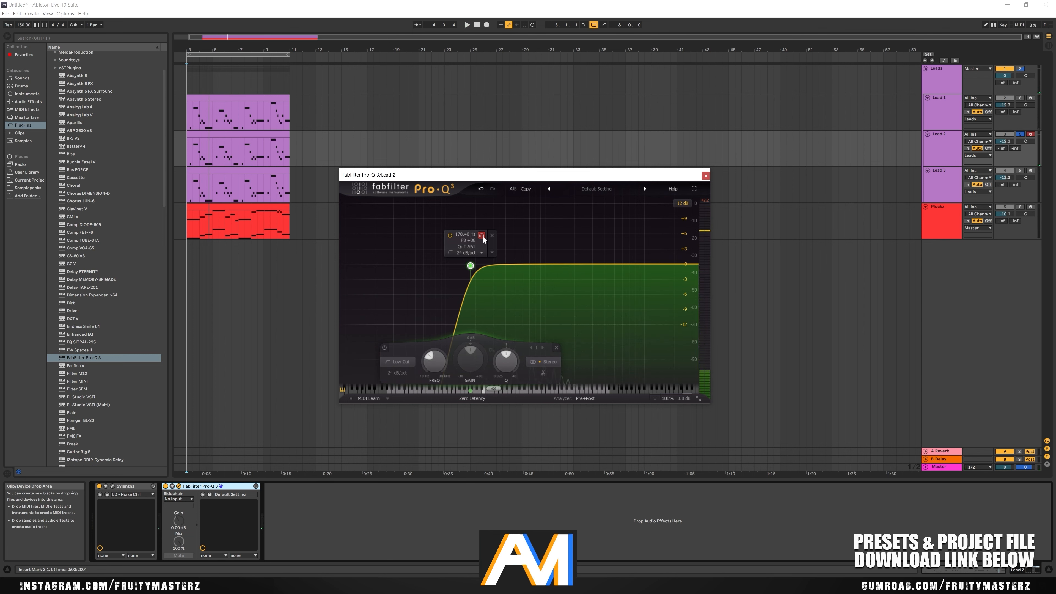
{"action": "key", "text": "space"}
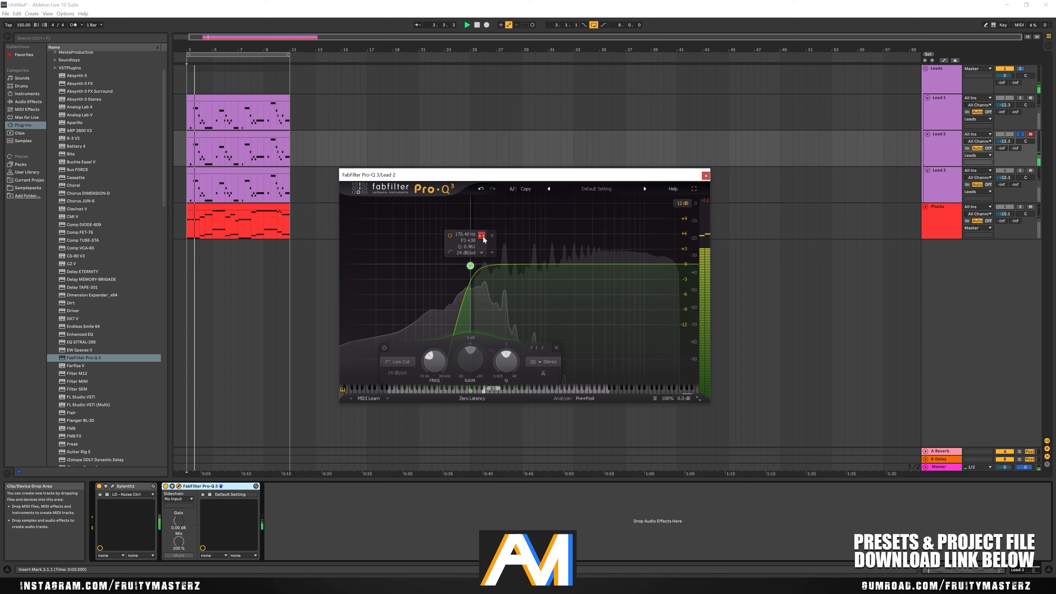
{"action": "key", "text": "space"}
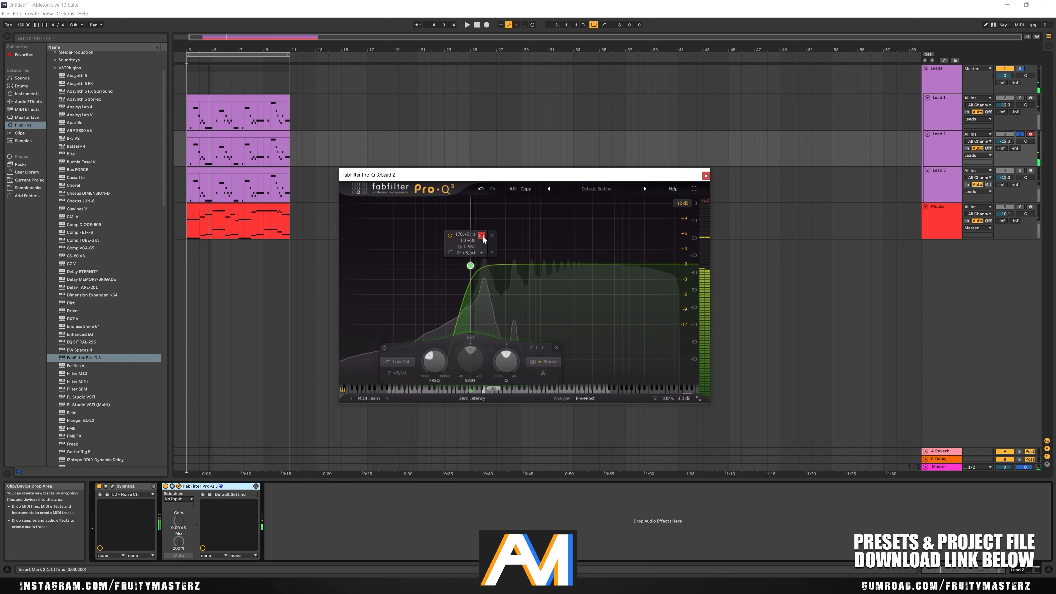
{"action": "left_click", "coordinate": [483, 236]}
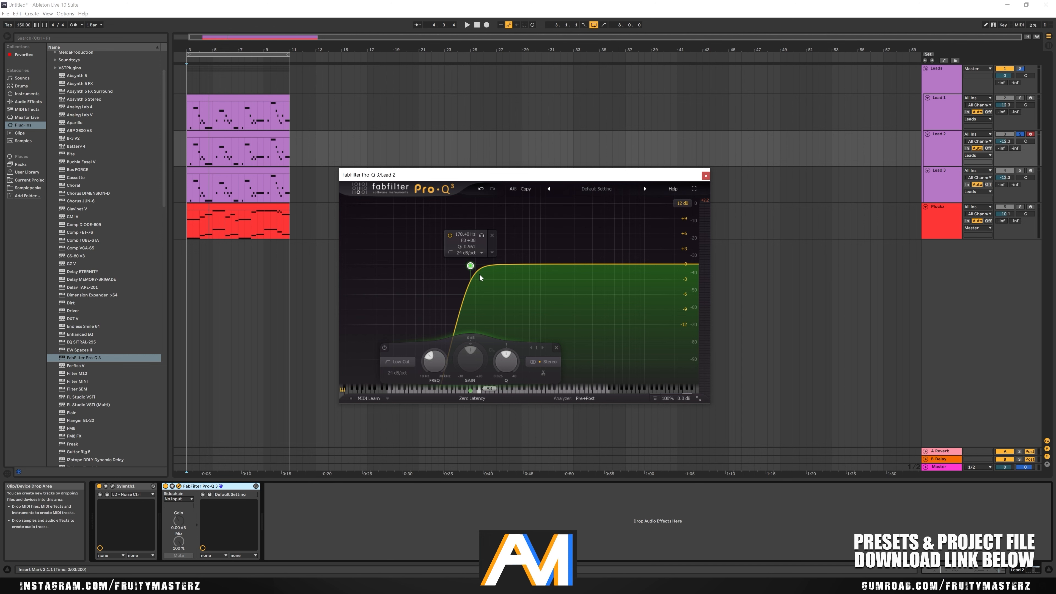
Load the Waves CLA-3A Stereo compressor after the EQ on Lead 2 and play the track back
{"action": "left_click", "coordinate": [706, 175]}
{"action": "scroll", "coordinate": [85, 123], "scroll_direction": "up", "scroll_amount": 2}
{"action": "scroll", "coordinate": [84, 123], "scroll_direction": "down", "scroll_amount": 20}
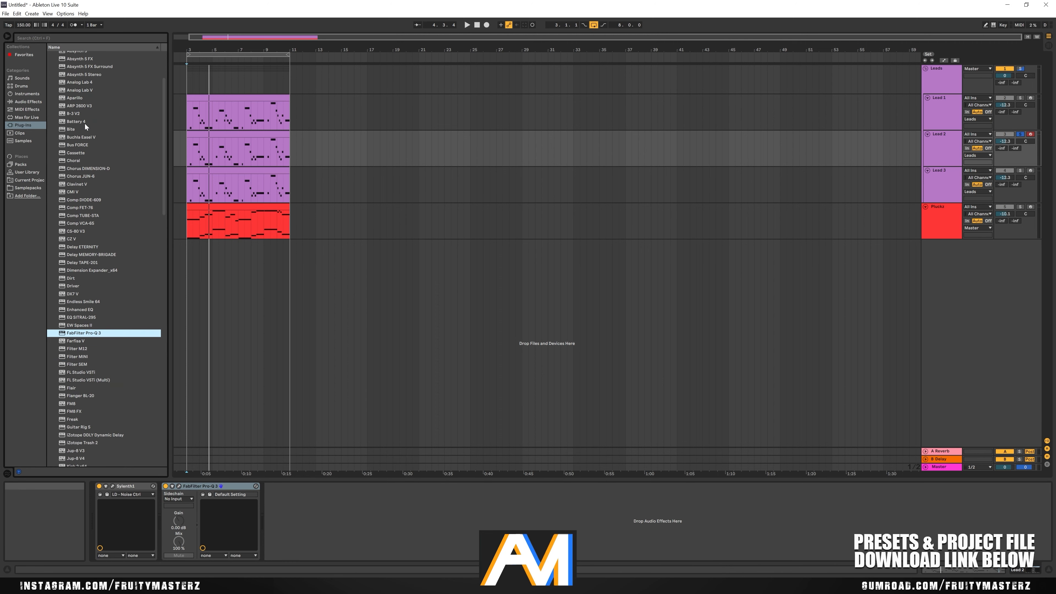
{"action": "scroll", "coordinate": [96, 138], "scroll_direction": "down", "scroll_amount": 15}
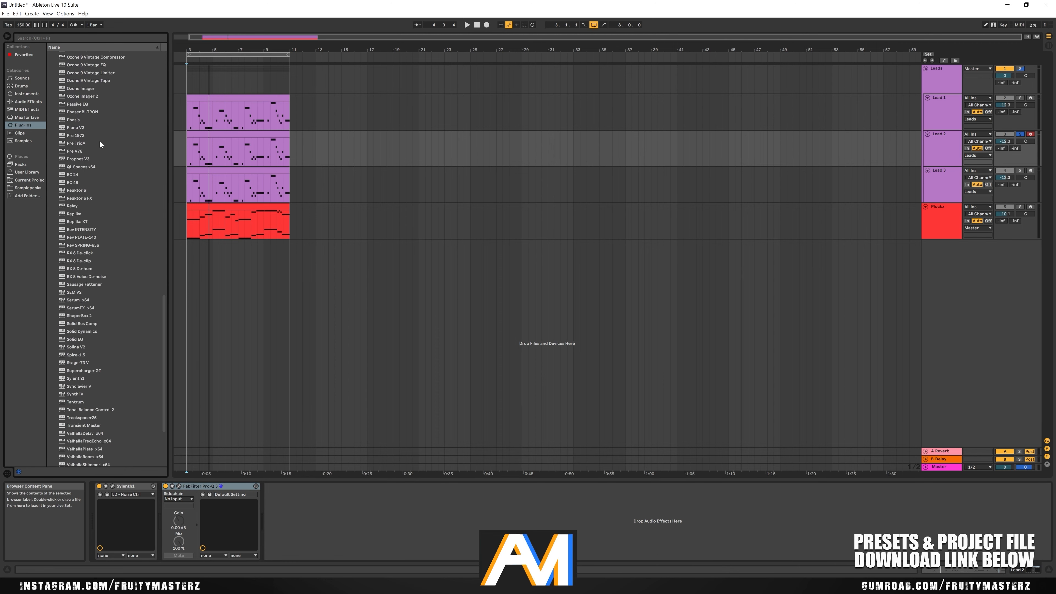
{"action": "left_click", "coordinate": [50, 462]}
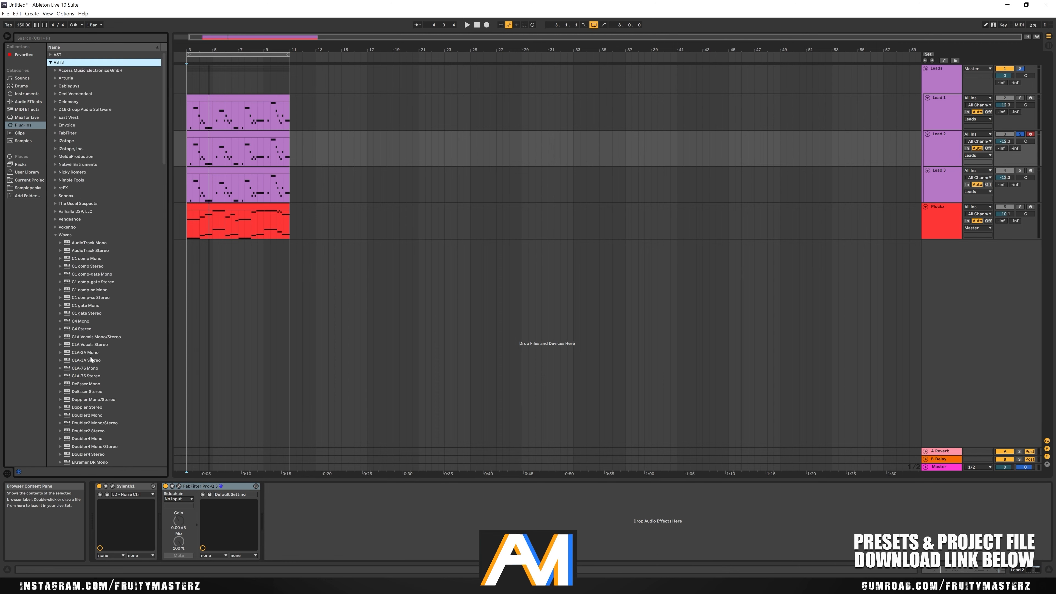
{"action": "left_click_drag", "start_coordinate": [86, 360], "coordinate": [336, 511]}
{"action": "key", "text": "space"}
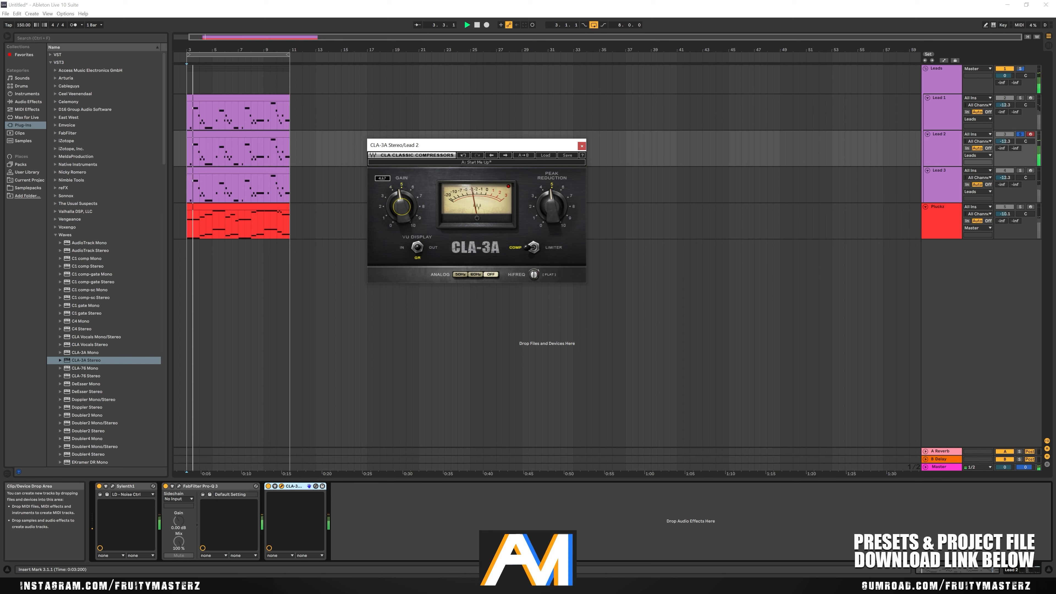
Compare Lead 2 with the CLA-3A bypassed and fine-tune the compressor's peak reduction and gain
{"action": "left_click", "coordinate": [269, 486]}
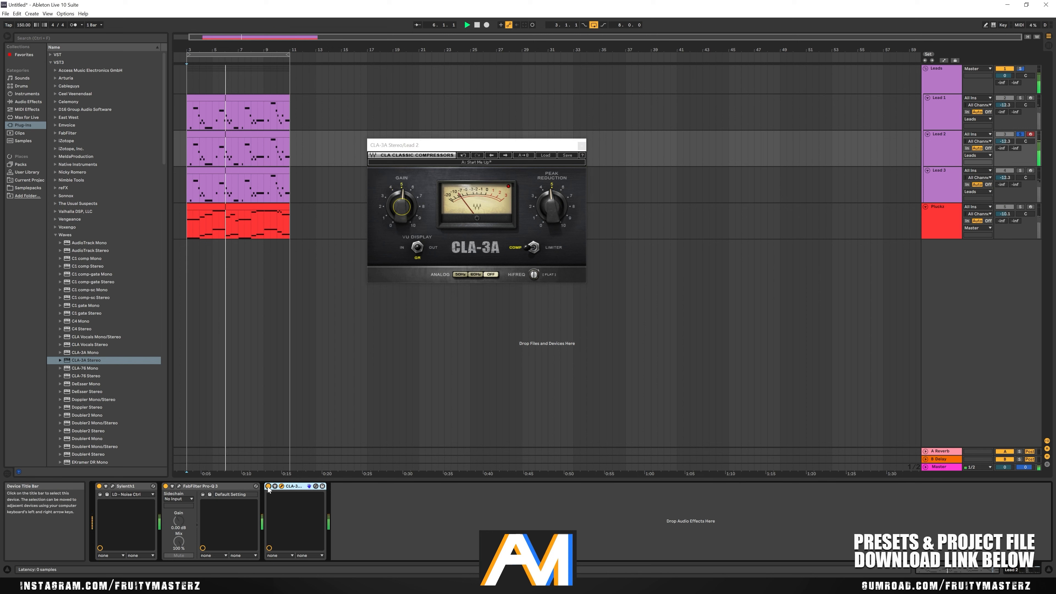
{"action": "left_click_drag", "start_coordinate": [551, 206], "coordinate": [552, 209]}
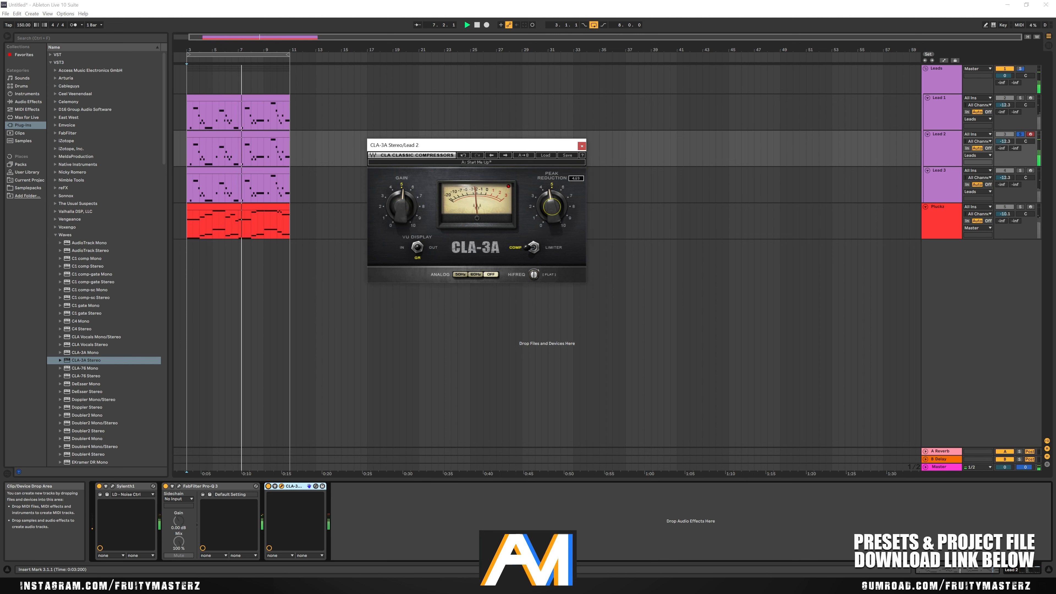
{"action": "left_click_drag", "start_coordinate": [401, 206], "coordinate": [402, 206]}
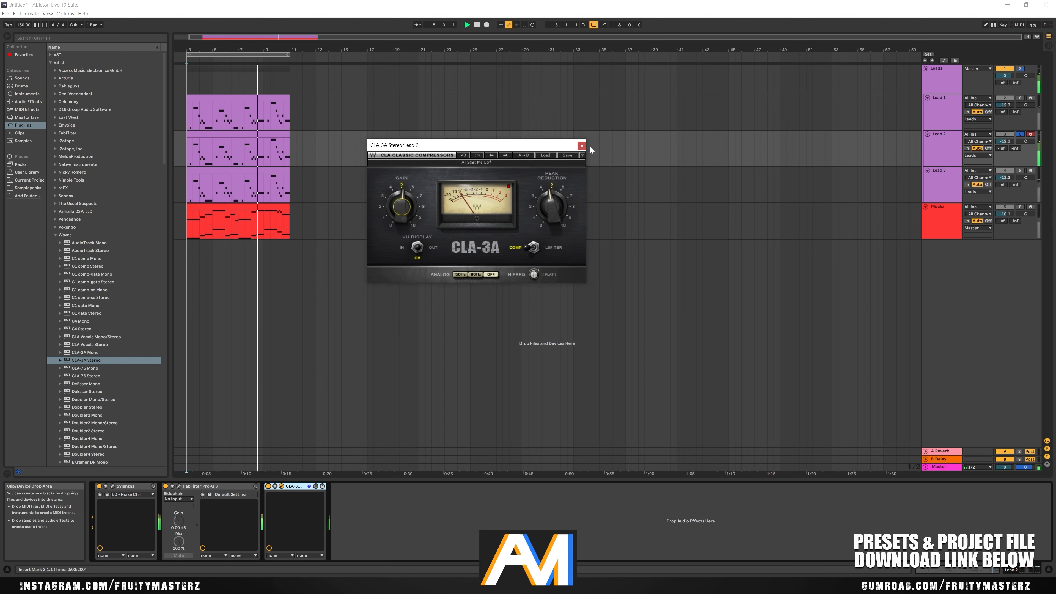
{"action": "left_click", "coordinate": [582, 145]}
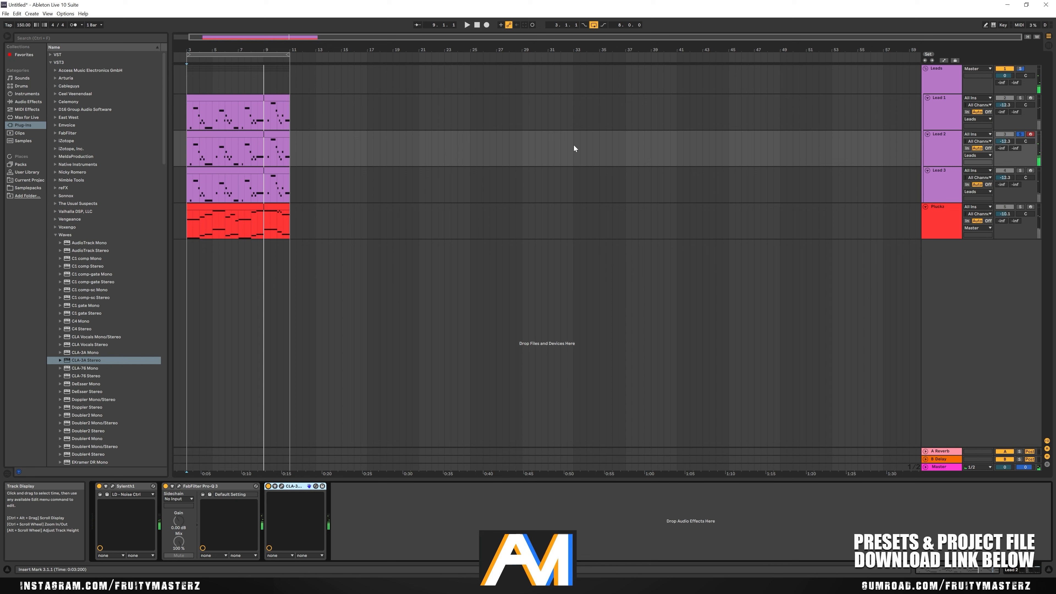
Select and solo Lead 3, and load FabFilter Pro-Q 3 on it with a 24 dB/oct low cut at about 172 Hz
{"action": "left_click", "coordinate": [668, 169]}
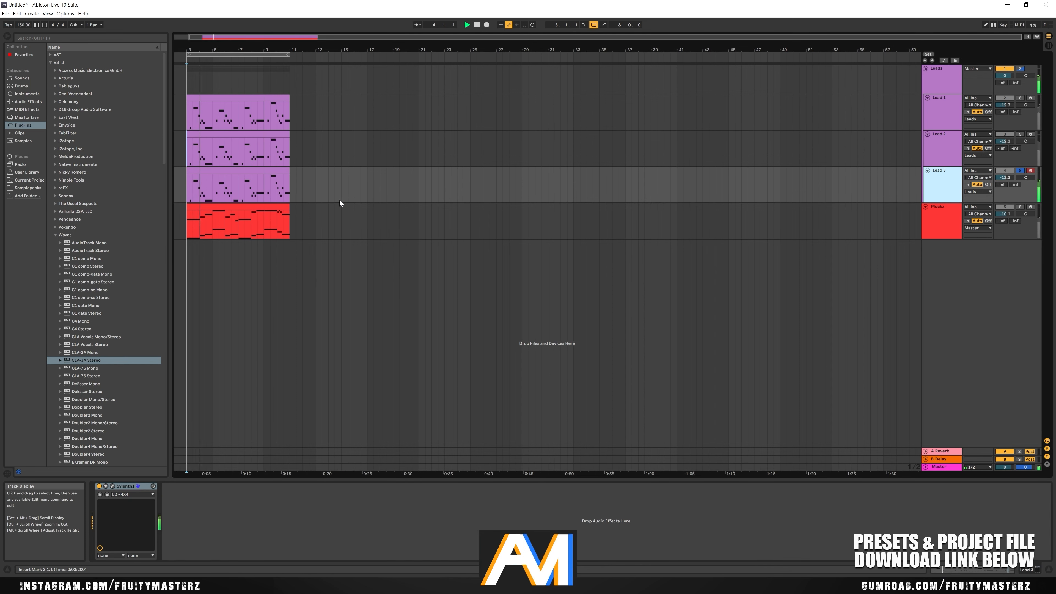
{"action": "scroll", "coordinate": [91, 340], "scroll_direction": "down", "scroll_amount": 7}
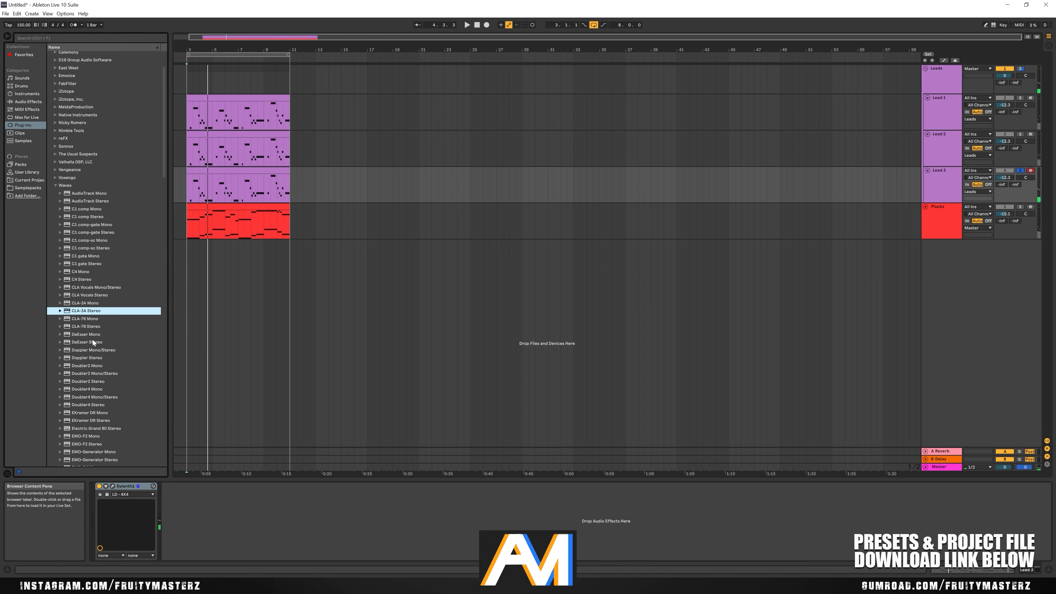
{"action": "scroll", "coordinate": [107, 312], "scroll_direction": "up", "scroll_amount": 3}
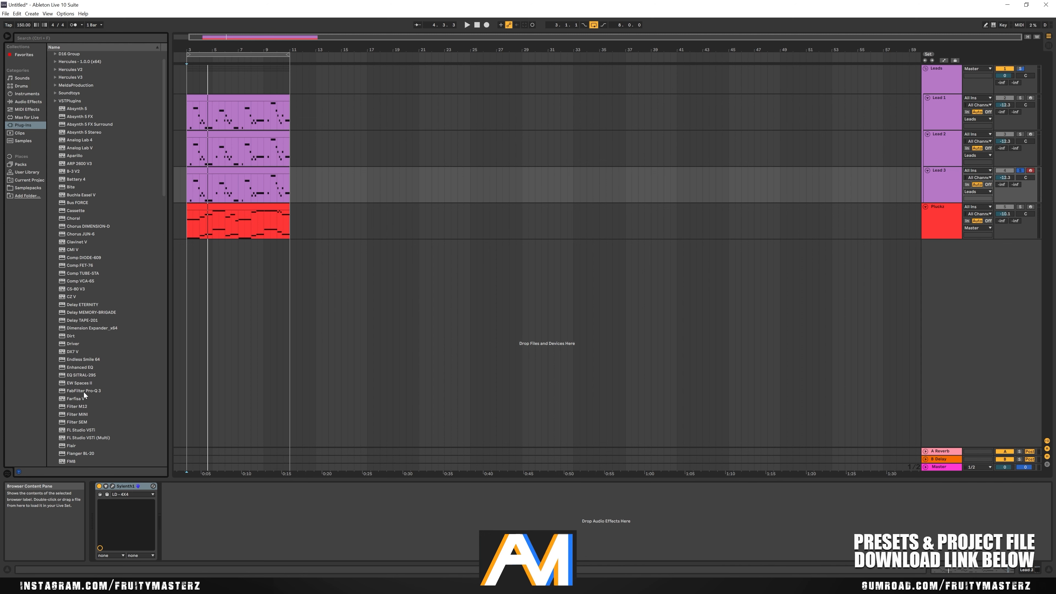
{"action": "left_click_drag", "start_coordinate": [83, 393], "coordinate": [204, 514]}
{"action": "key", "text": "space"}
{"action": "left_click", "coordinate": [369, 275]}
{"action": "left_click_drag", "start_coordinate": [384, 247], "coordinate": [488, 255]}
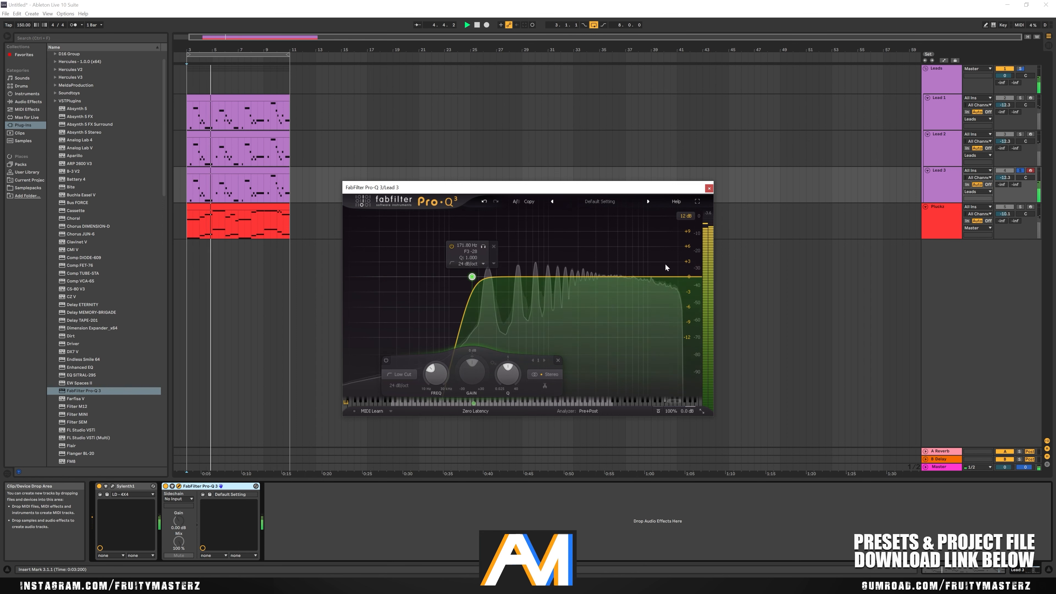
{"action": "left_click", "coordinate": [709, 188]}
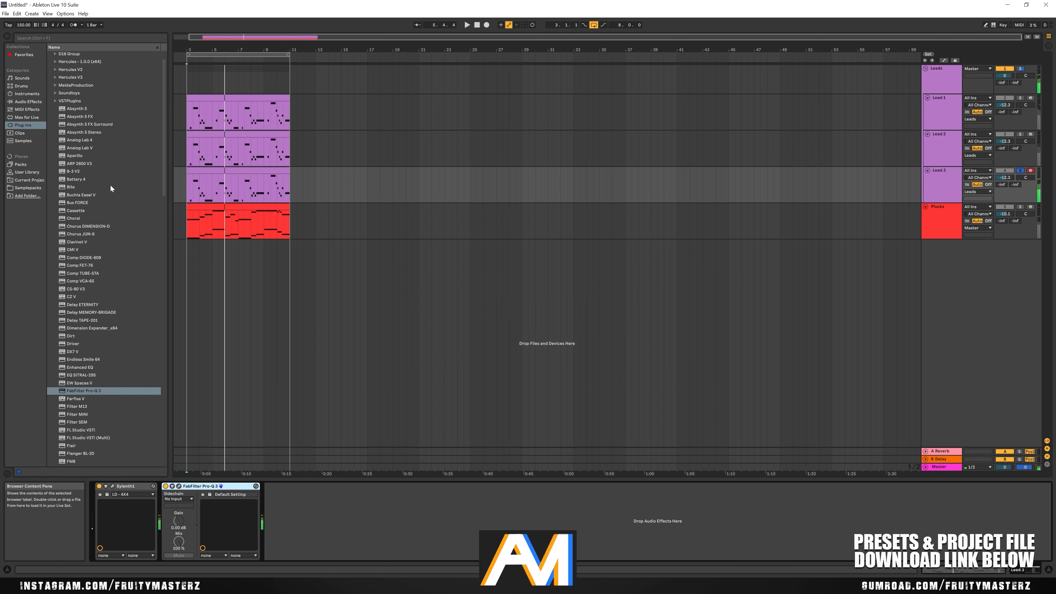
Load CLA-3A Stereo on Lead 3, adjust its peak reduction and compare the sound with the compressor bypassed
{"action": "scroll", "coordinate": [106, 179], "scroll_direction": "up", "scroll_amount": 2}
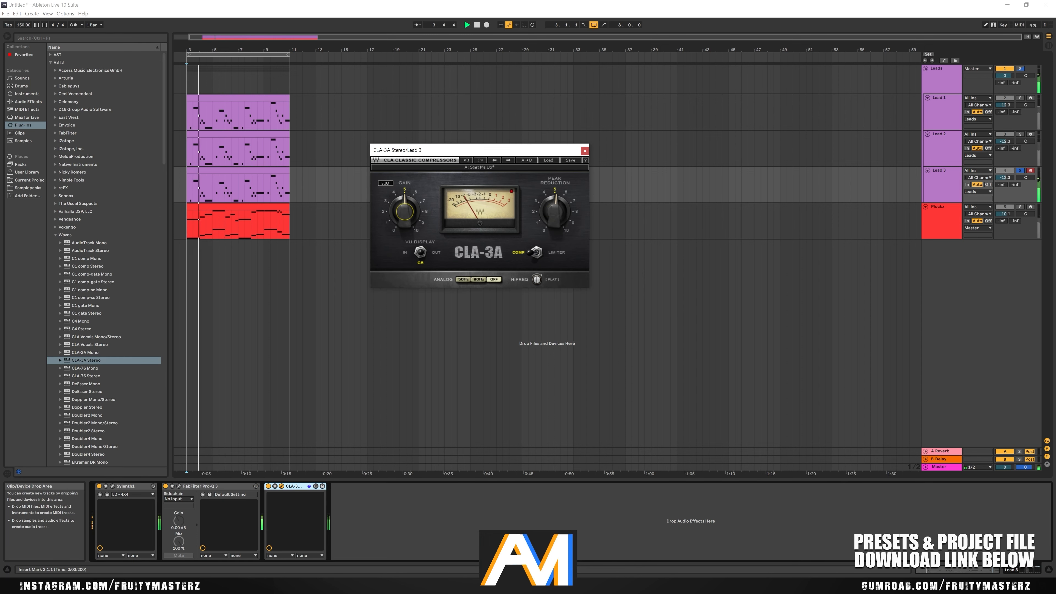
{"action": "left_click_drag", "start_coordinate": [555, 211], "coordinate": [555, 221]}
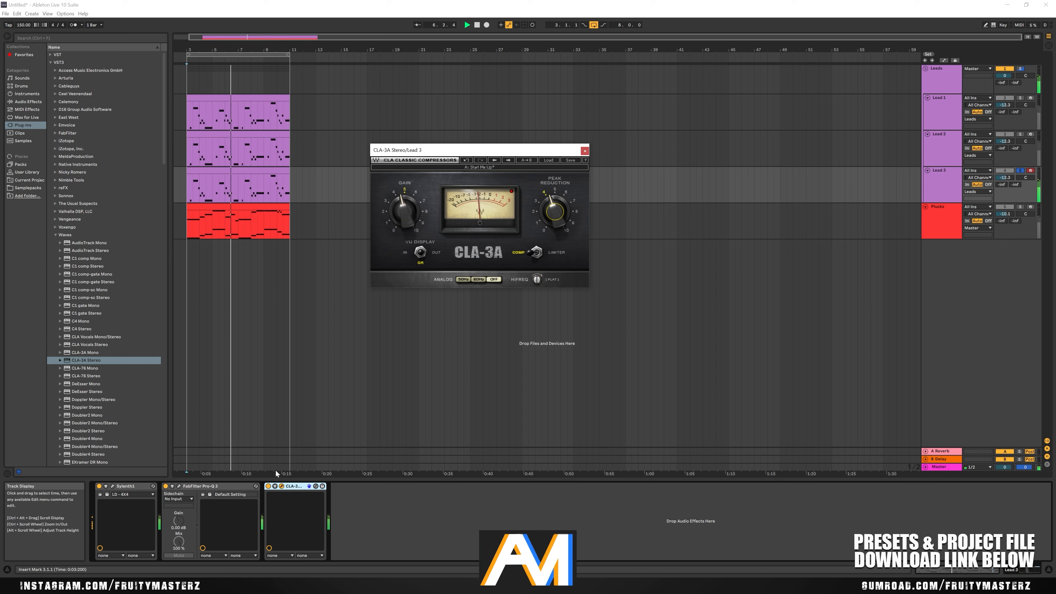
{"action": "left_click", "coordinate": [269, 486]}
{"action": "left_click", "coordinate": [268, 487]}
{"action": "key", "text": "space"}
{"action": "left_click", "coordinate": [585, 151]}
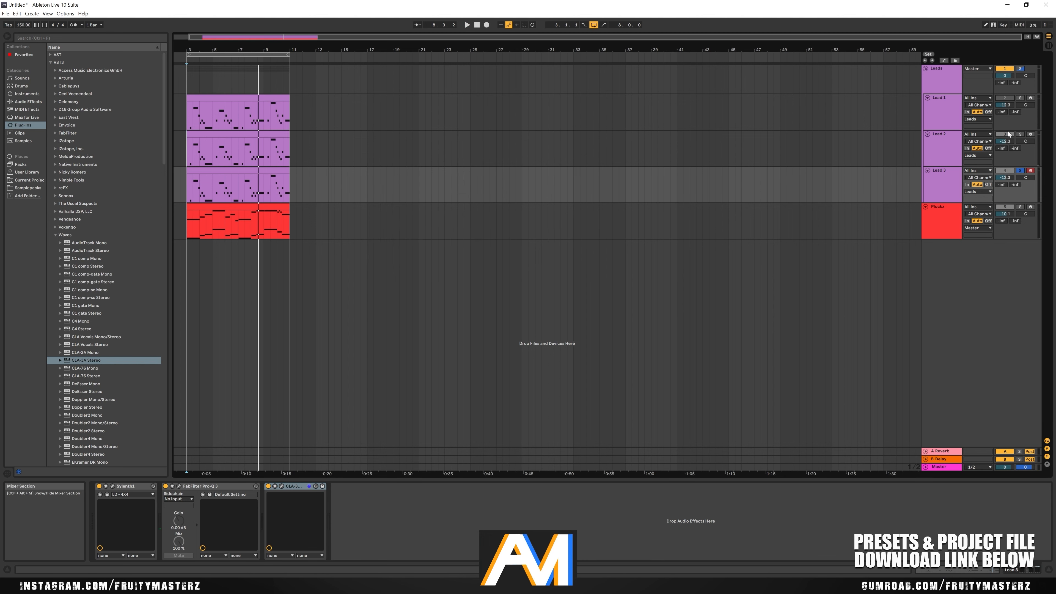
Solo the Leads group, play all three leads together and check the CLA-3A on Lead 1
{"action": "left_click", "coordinate": [1020, 69]}
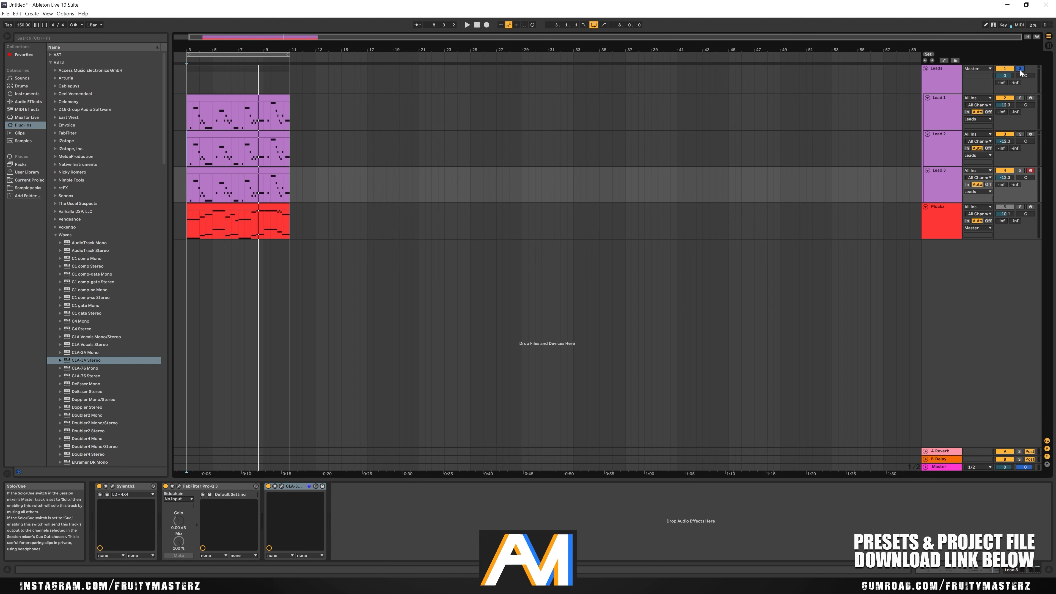
{"action": "key", "text": "space"}
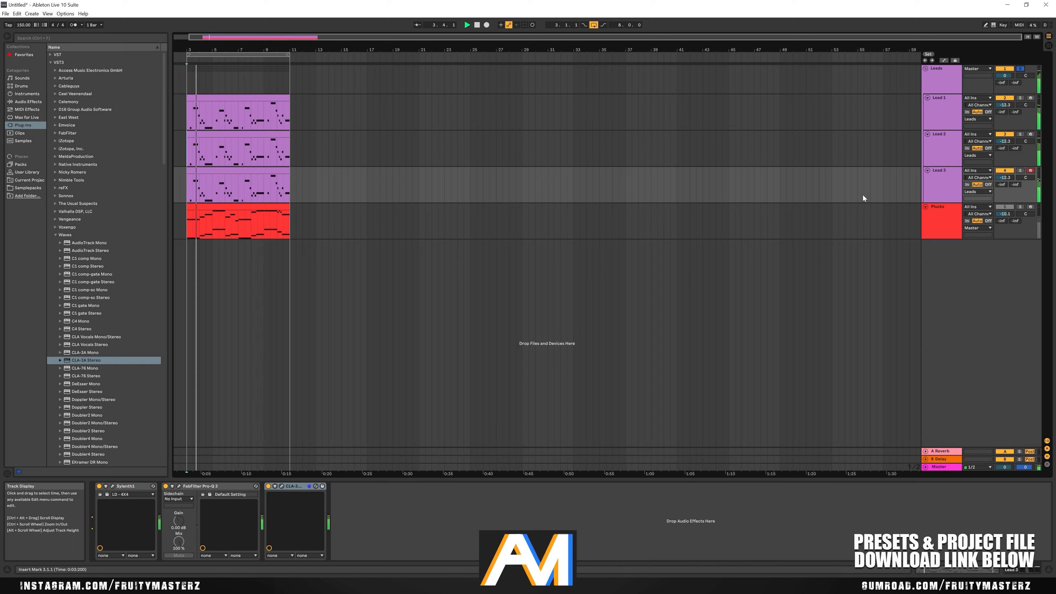
{"action": "left_click", "coordinate": [942, 113]}
{"action": "left_click", "coordinate": [282, 486]}
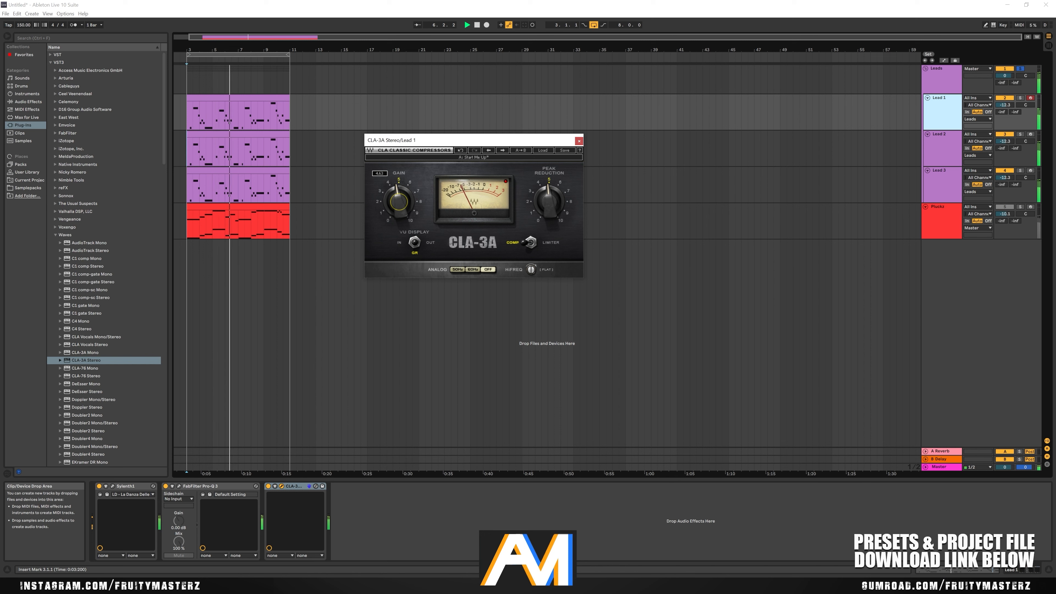
{"action": "left_click", "coordinate": [579, 140]}
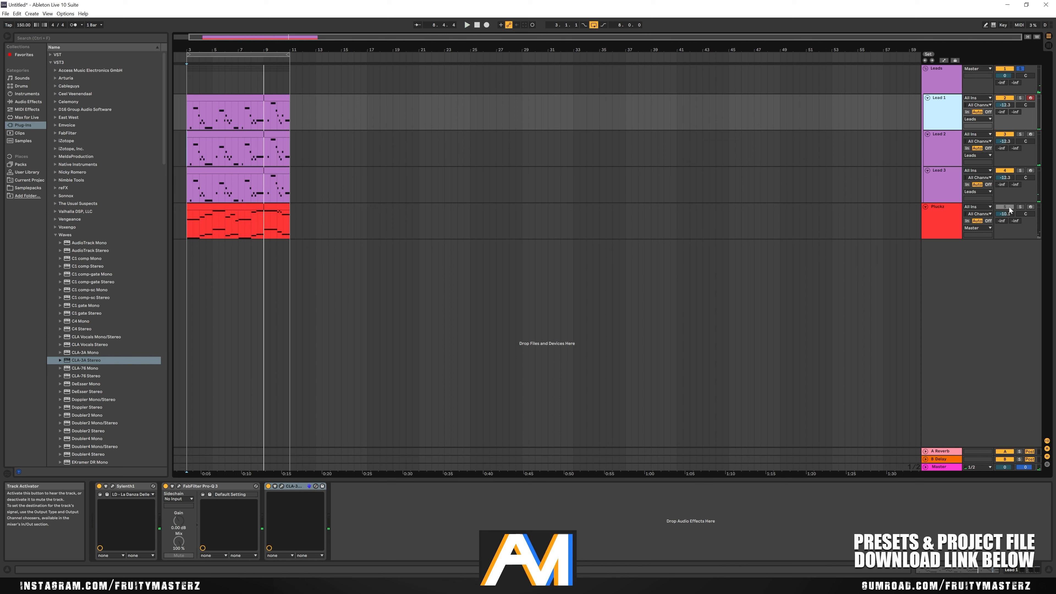
Turn off the Leads group solo and raise the Plucks track volume to -7.5 dB during playback
{"action": "key", "text": "space"}
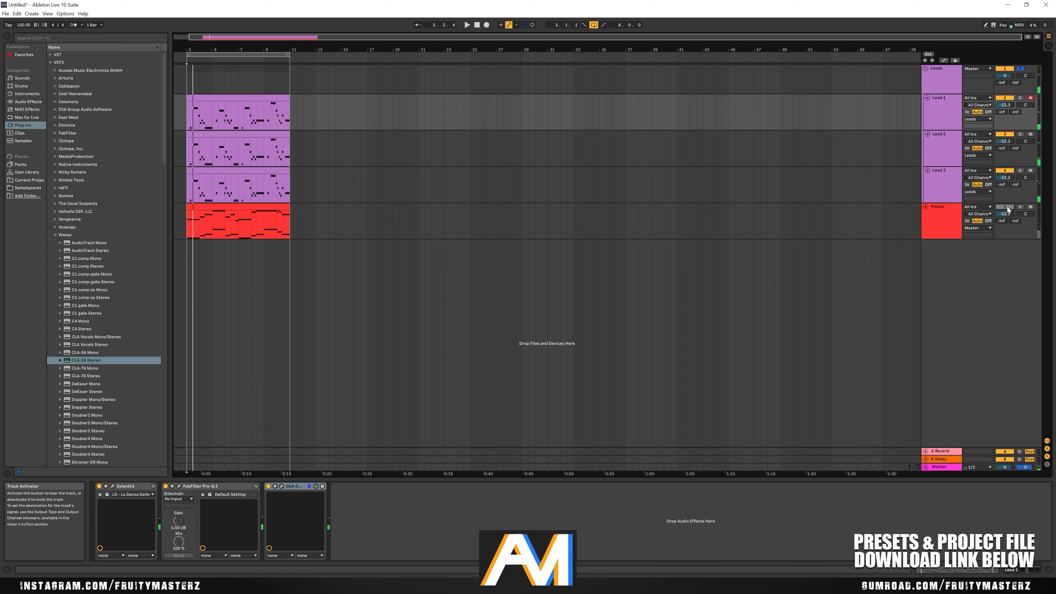
{"action": "left_click", "coordinate": [1021, 69]}
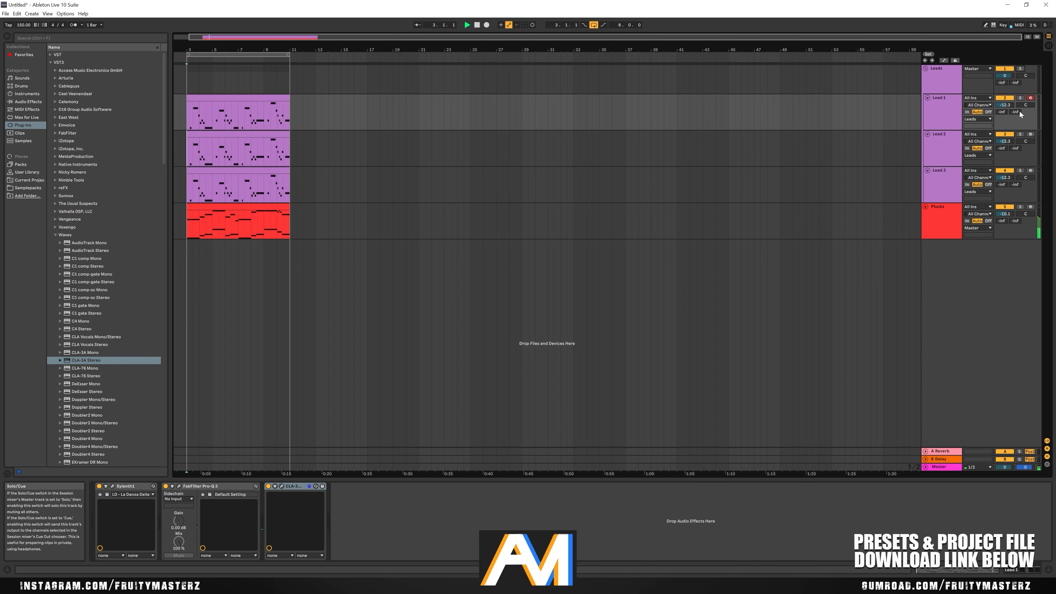
{"action": "left_click", "coordinate": [953, 220]}
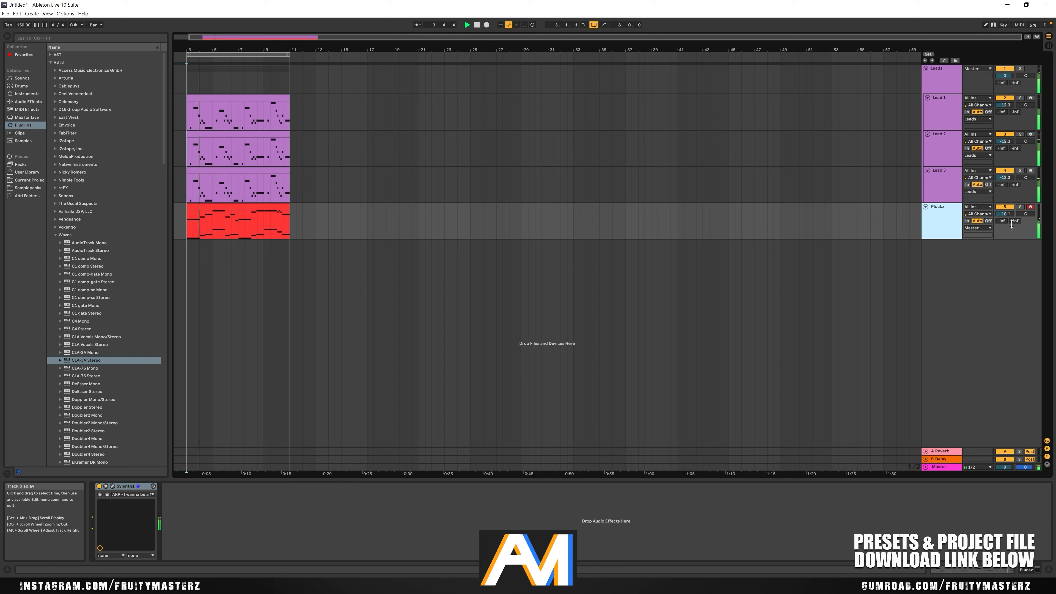
{"action": "left_click_drag", "start_coordinate": [1005, 214], "coordinate": [1005, 203]}
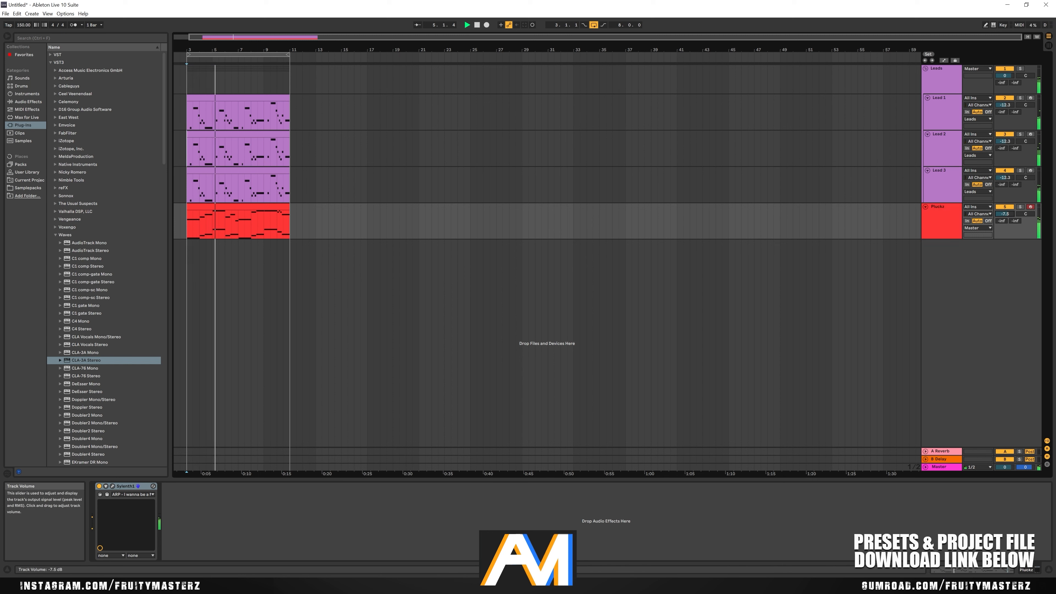
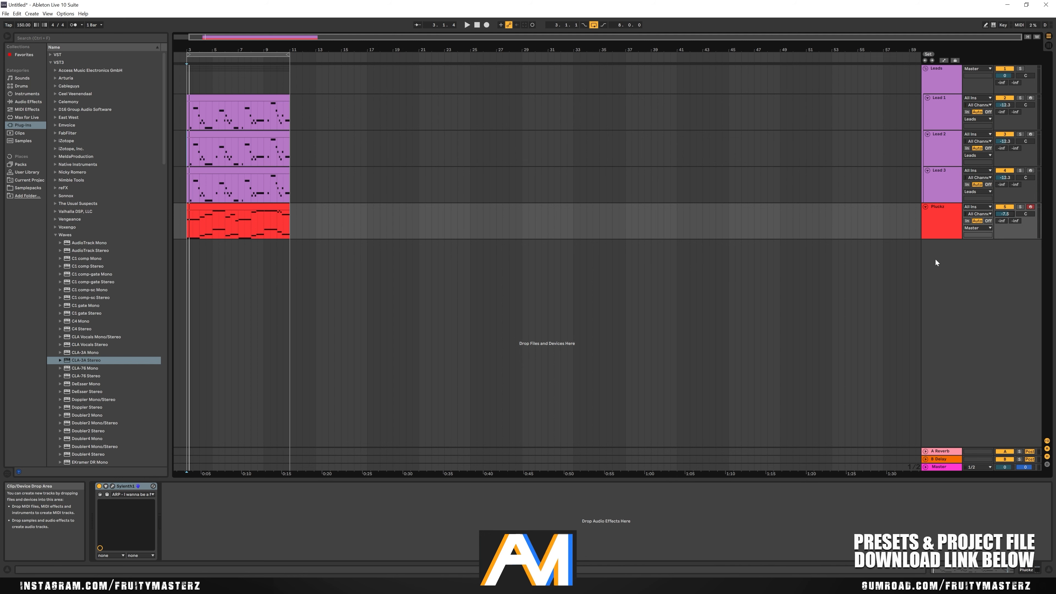
Insert a new MIDI track below Plucks and load Sylenth1 on it
{"action": "left_click", "coordinate": [926, 69]}
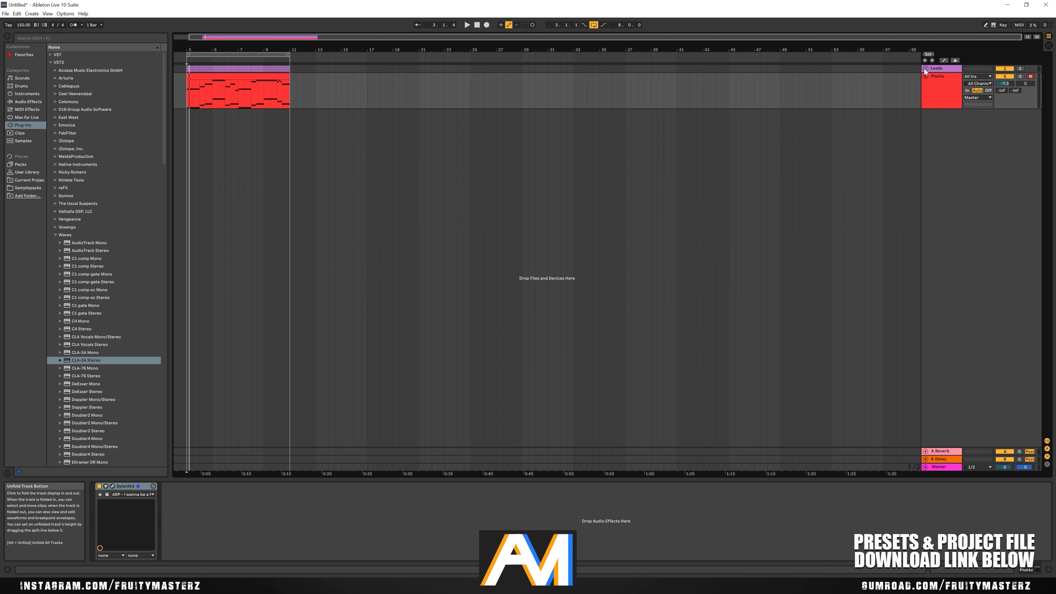
{"action": "left_click", "coordinate": [925, 69]}
{"action": "right_click", "coordinate": [945, 277]}
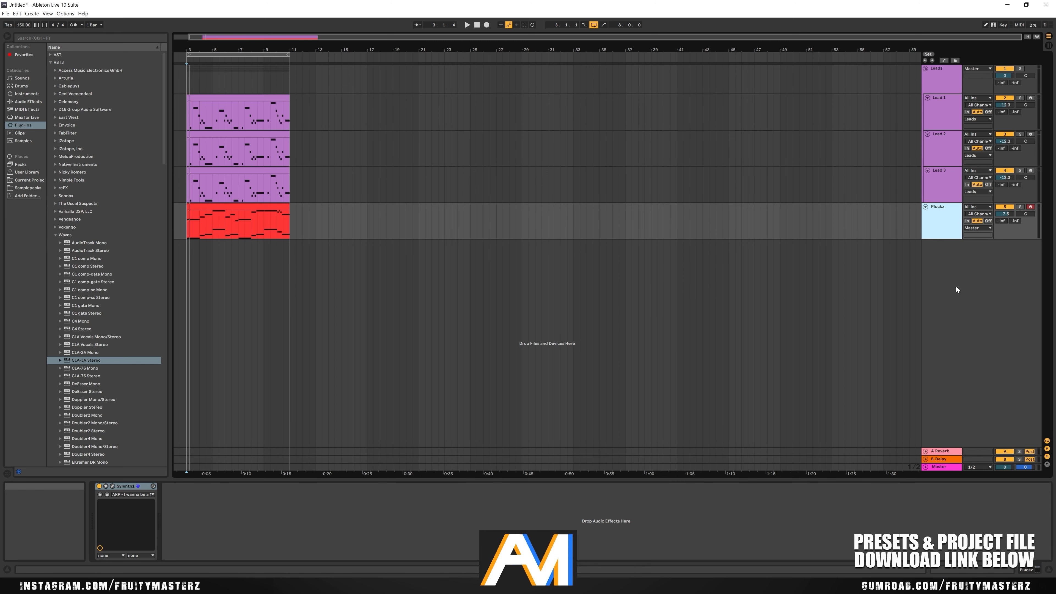
{"action": "scroll", "coordinate": [112, 311], "scroll_direction": "down", "scroll_amount": 8}
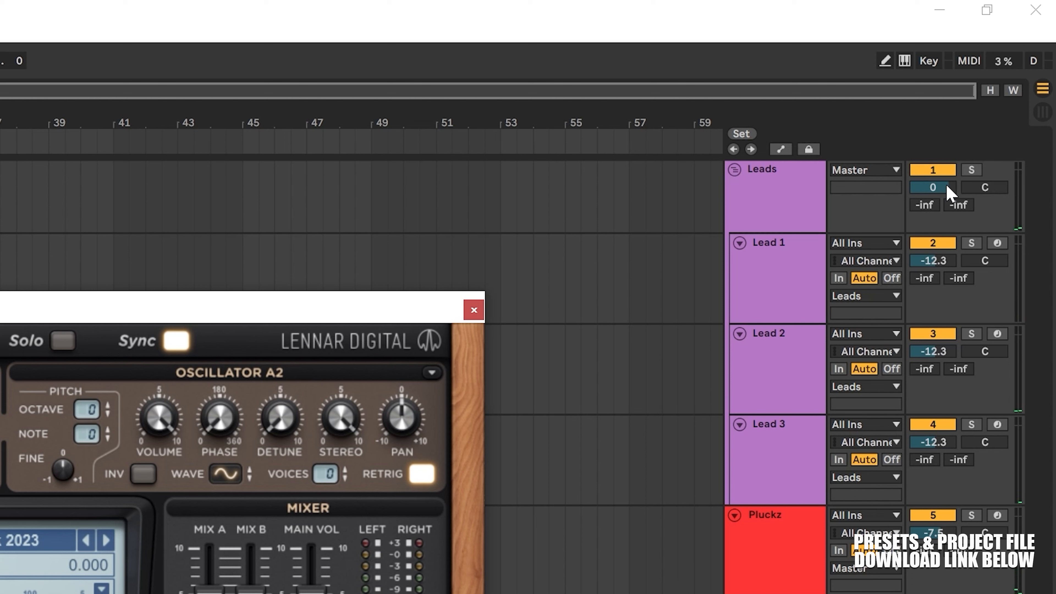
Lower the Leads group to -1.0 dB and turn down the new Sylenth1 track's volume
{"action": "left_click_drag", "start_coordinate": [947, 189], "coordinate": [947, 197]}
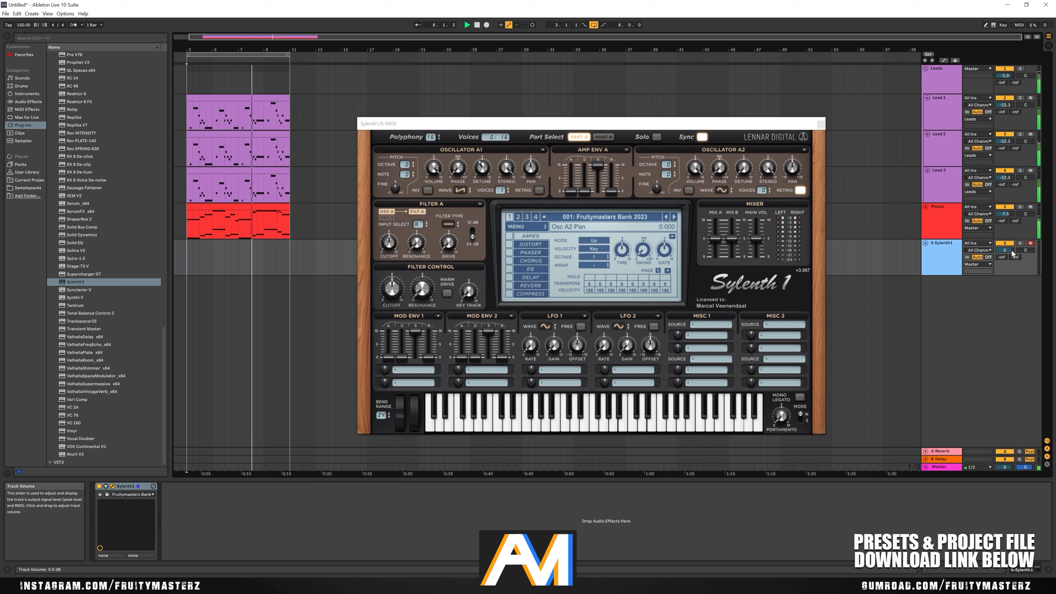
{"action": "left_click_drag", "start_coordinate": [1005, 251], "coordinate": [1005, 252]}
{"action": "left_click_drag", "start_coordinate": [693, 122], "coordinate": [711, 113]}
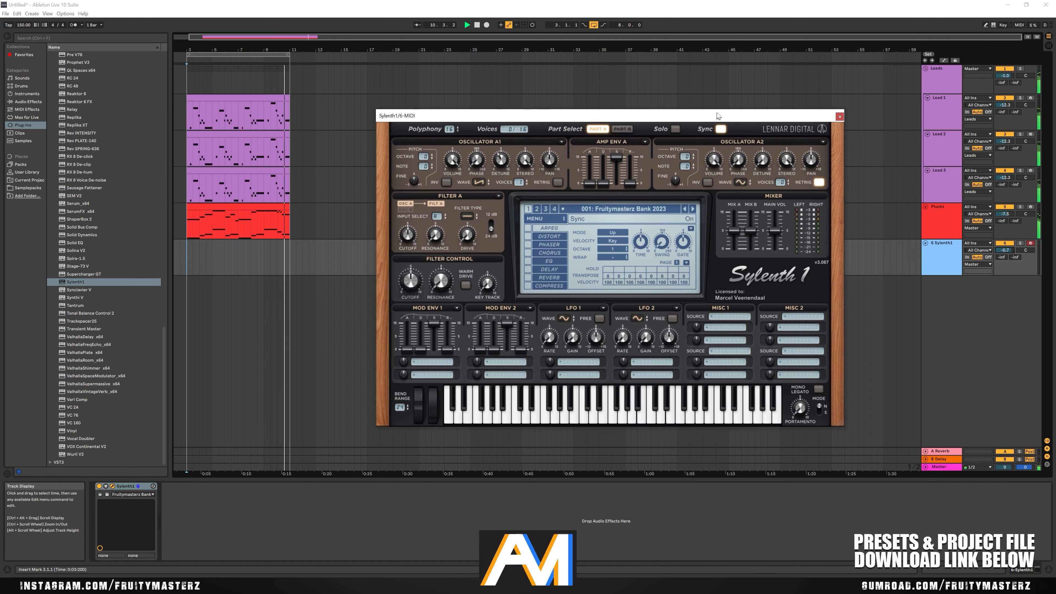
{"action": "key", "text": "space"}
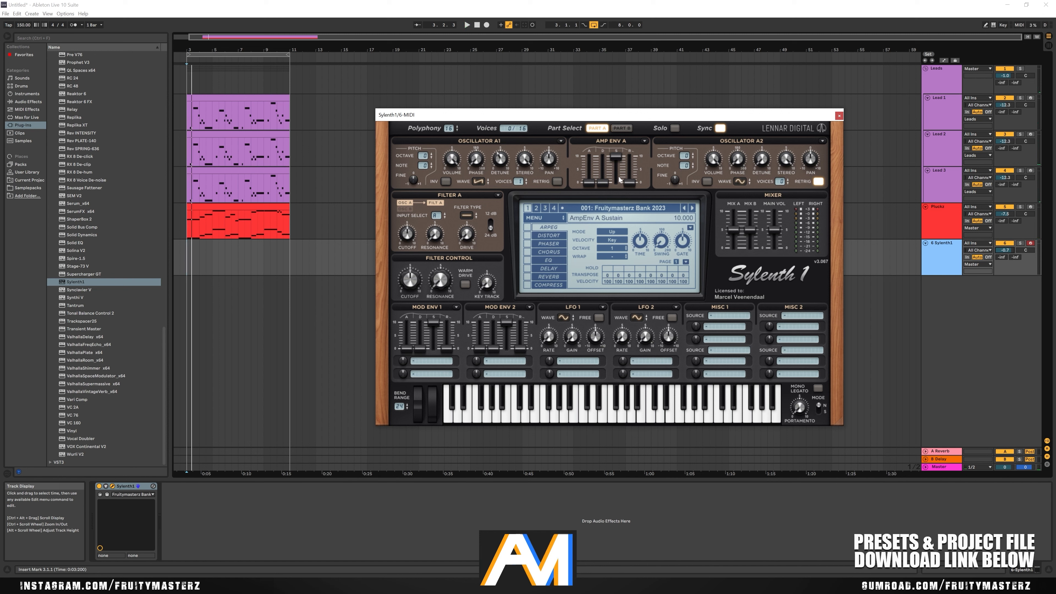
Audition the bass presets in the new Sylenth1 from BA - Darkness V2 onwards and load 024: BA - Simple Sup
{"action": "left_click", "coordinate": [614, 215]}
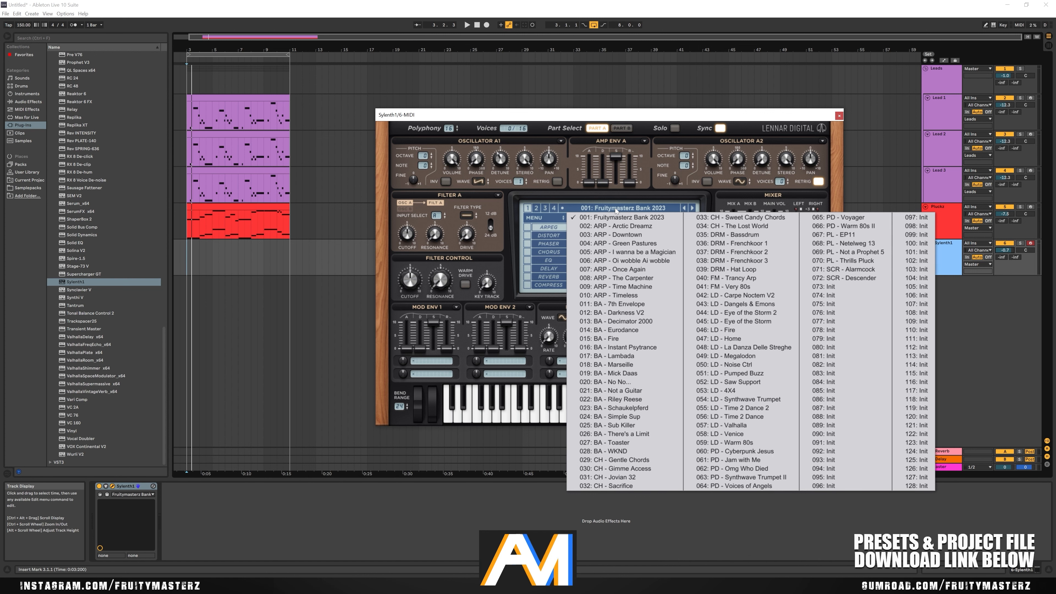
{"action": "left_click", "coordinate": [627, 312]}
{"action": "left_click_drag", "start_coordinate": [649, 121], "coordinate": [682, 124]}
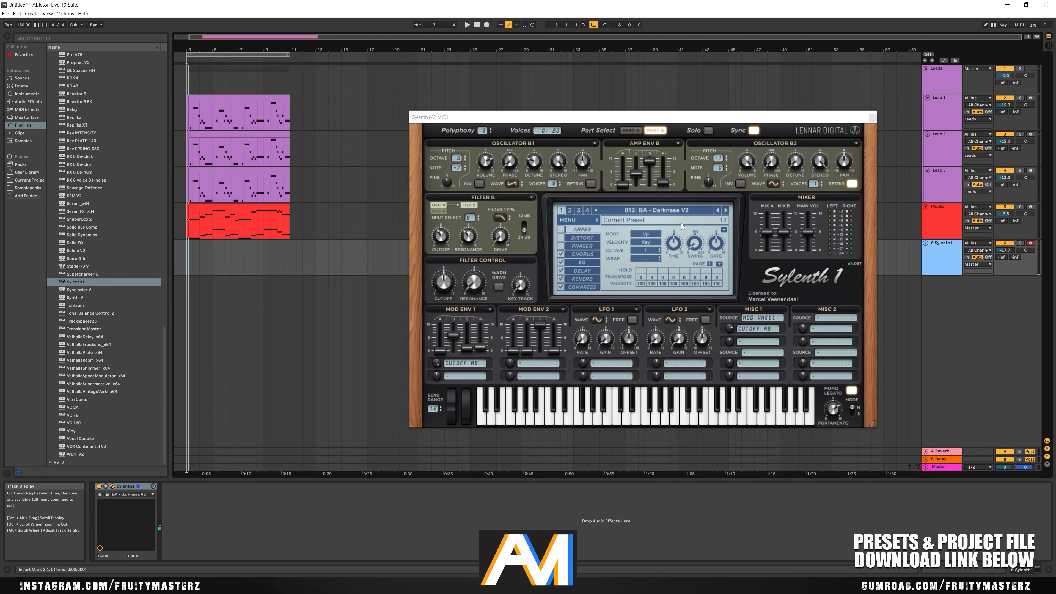
{"action": "left_click", "coordinate": [667, 212]}
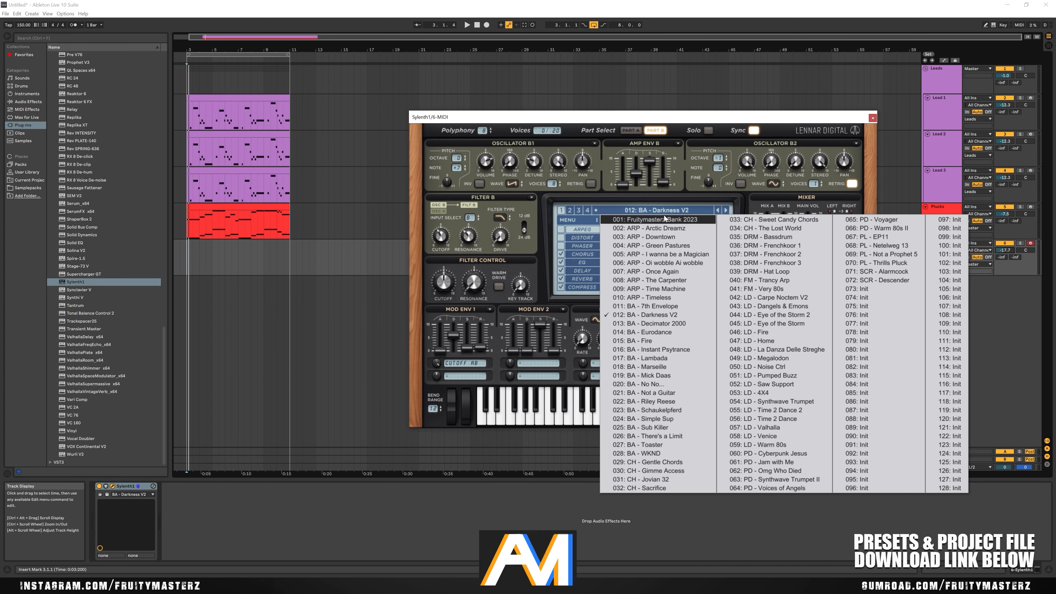
{"action": "left_click", "coordinate": [662, 324]}
{"action": "left_click", "coordinate": [725, 210]}
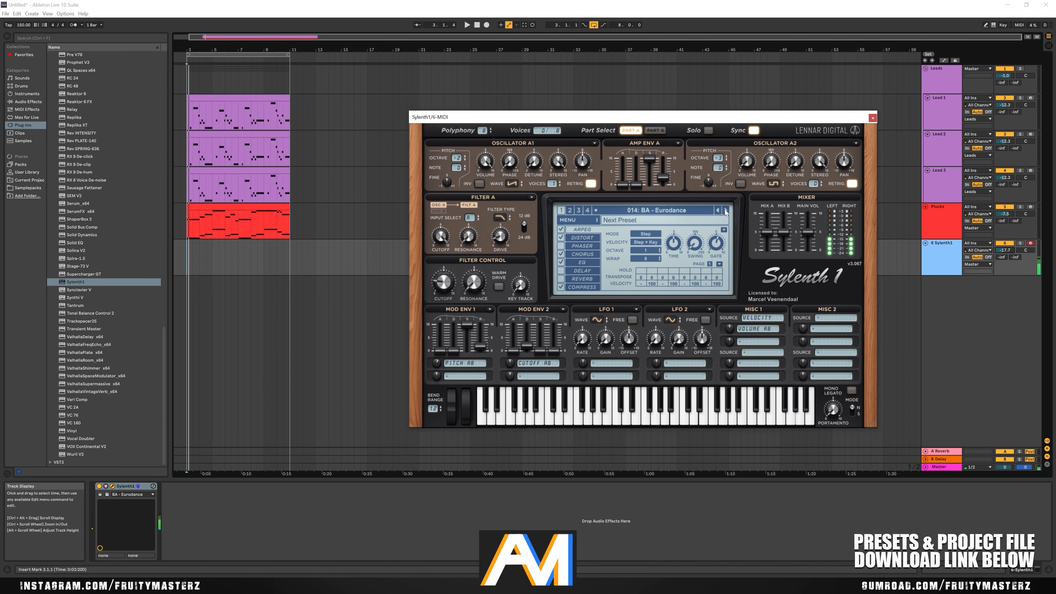
{"action": "left_click", "coordinate": [726, 211]}
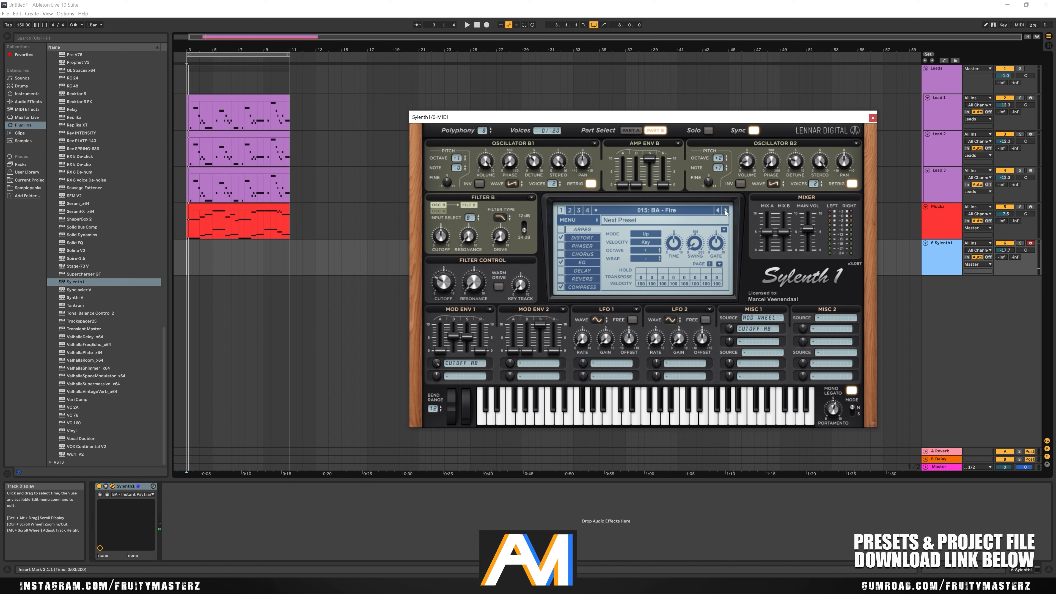
{"action": "left_click", "coordinate": [726, 210]}
{"action": "left_click", "coordinate": [726, 210]}
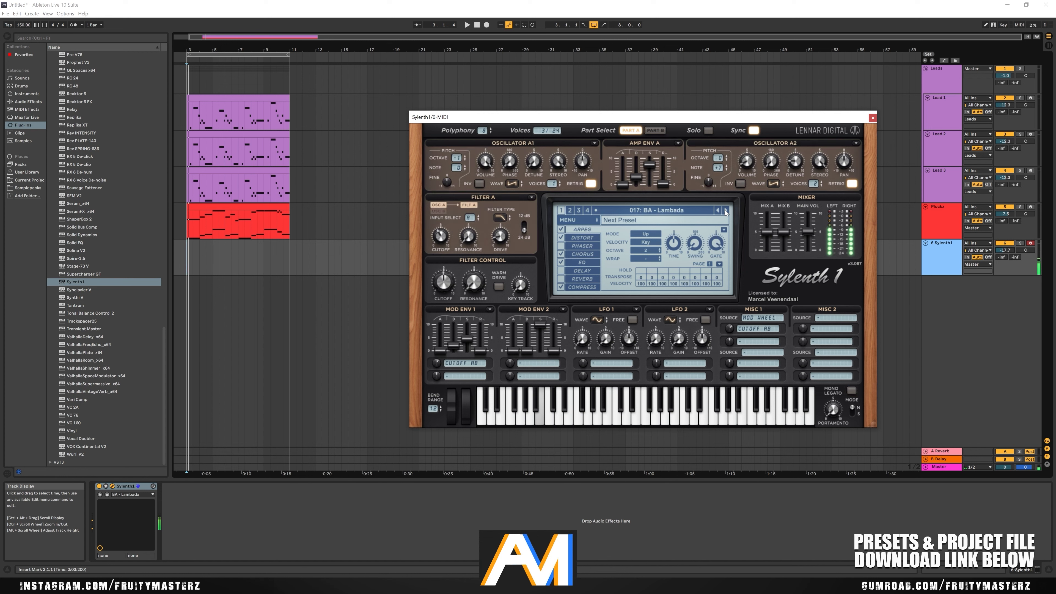
{"action": "left_click", "coordinate": [726, 210]}
{"action": "left_click", "coordinate": [725, 210]}
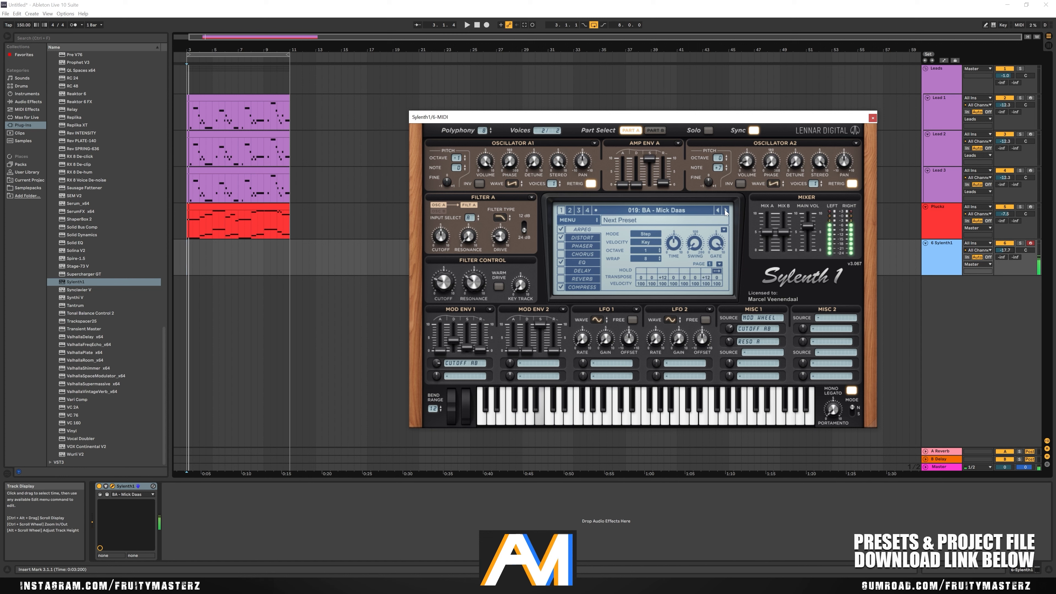
{"action": "left_click", "coordinate": [726, 210]}
{"action": "left_click", "coordinate": [726, 210]}
{"action": "left_click", "coordinate": [726, 211]}
{"action": "left_click", "coordinate": [726, 211]}
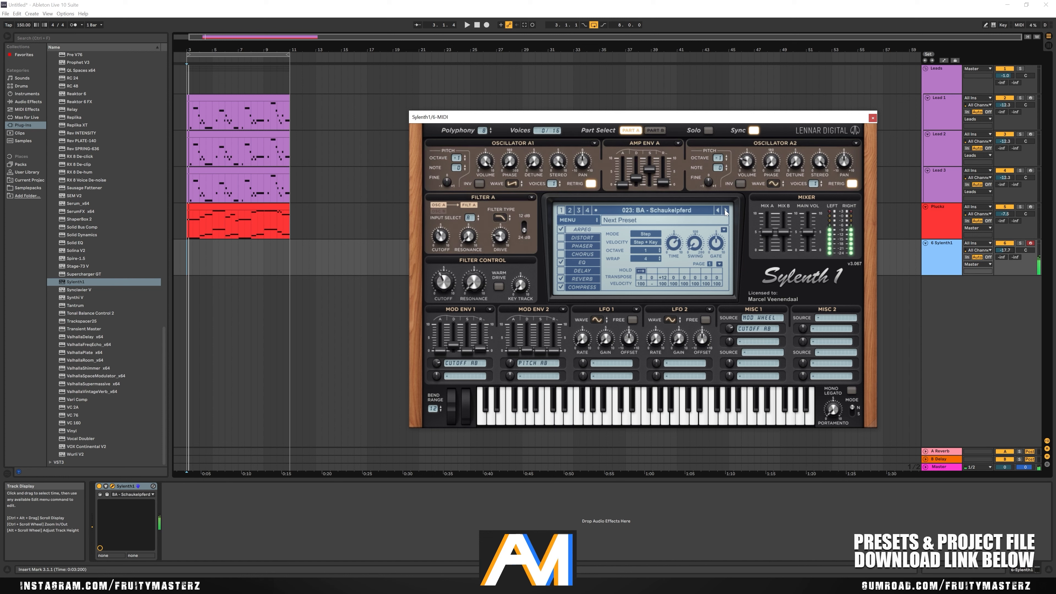
{"action": "left_click", "coordinate": [726, 211]}
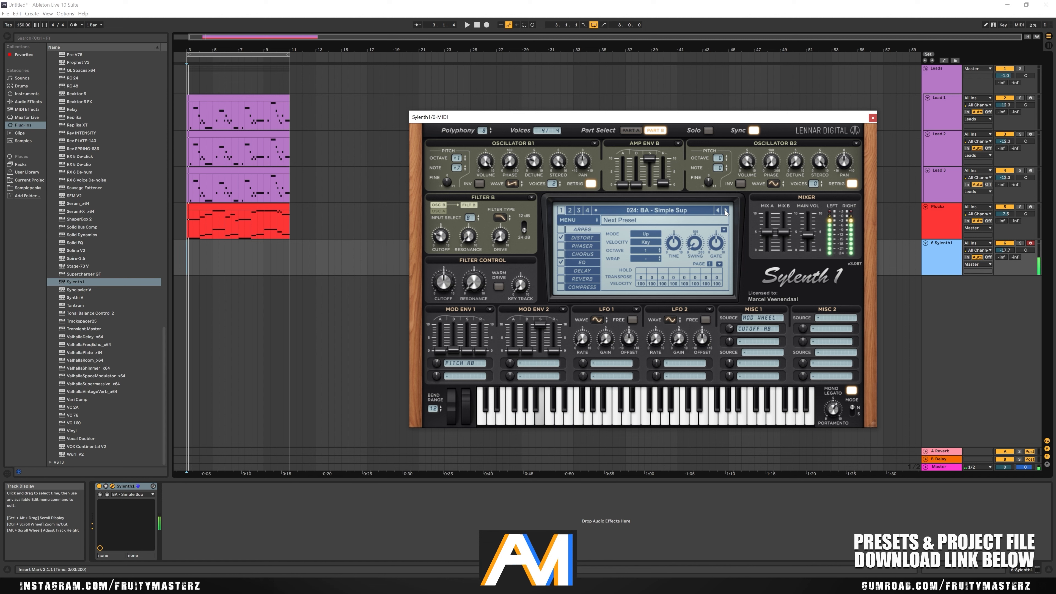
{"action": "left_click", "coordinate": [873, 118]}
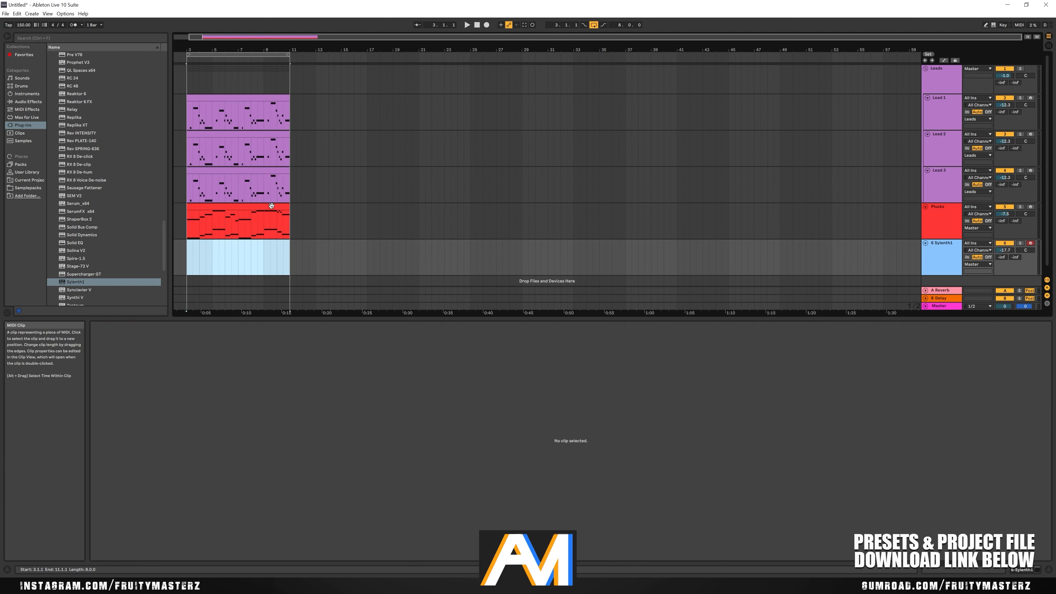
Copy the Pluckz clip onto the new Sylenth1 track and delete all its upper notes, keeping the bass line from E1 to B1
{"action": "left_click", "coordinate": [256, 237]}
{"action": "left_click", "coordinate": [186, 255]}
{"action": "key", "text": "ctrl+v"}
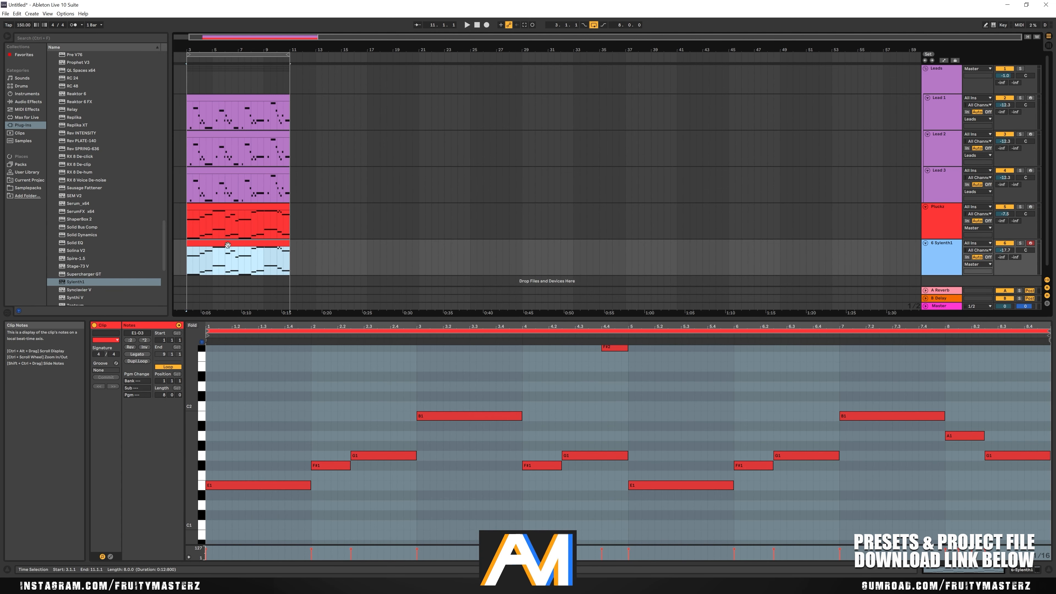
{"action": "scroll", "coordinate": [341, 367], "scroll_direction": "up", "scroll_amount": 5}
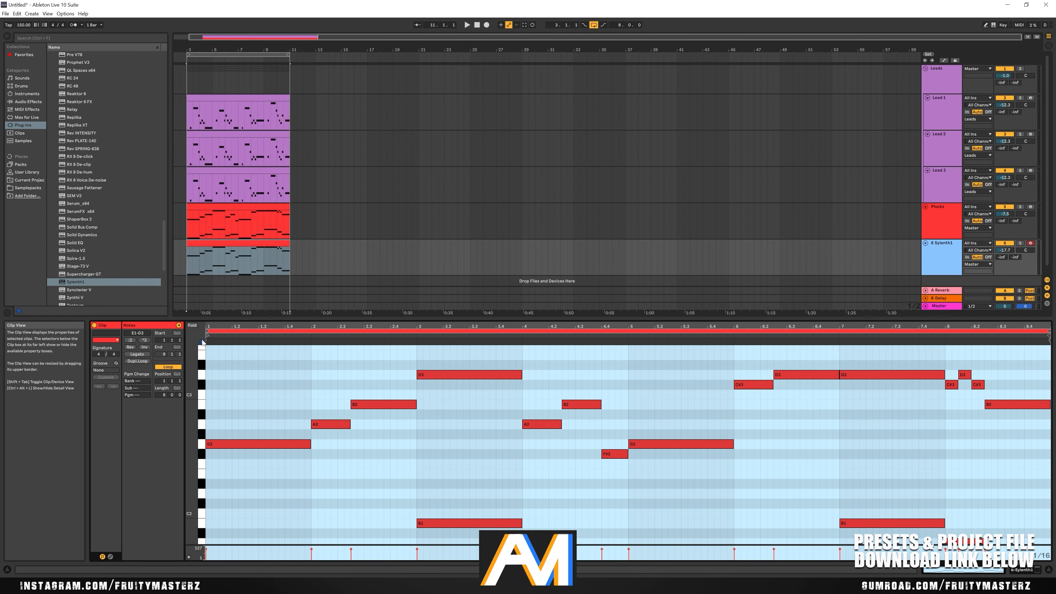
{"action": "left_click_drag", "start_coordinate": [261, 369], "coordinate": [1016, 471]}
{"action": "key", "text": "Delete"}
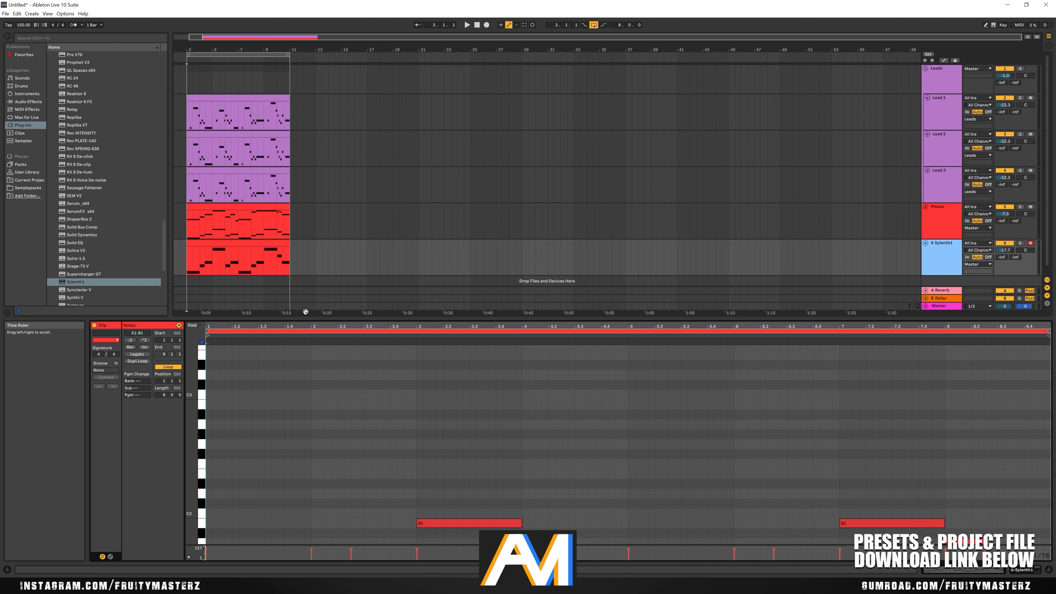
Solo the new Sylenth1 and Pluckz tracks, play them together and lower the Sylenth1 track's volume
{"action": "left_click", "coordinate": [1019, 243]}
{"action": "key", "text": "space"}
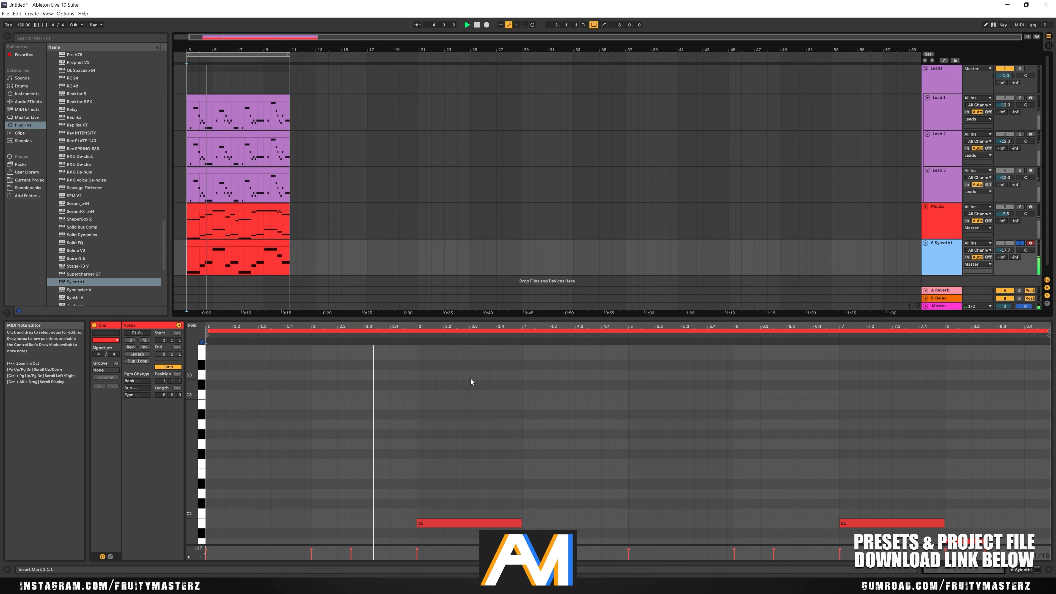
{"action": "scroll", "coordinate": [518, 423], "scroll_direction": "down", "scroll_amount": 3}
{"action": "scroll", "coordinate": [517, 423], "scroll_direction": "down", "scroll_amount": 5}
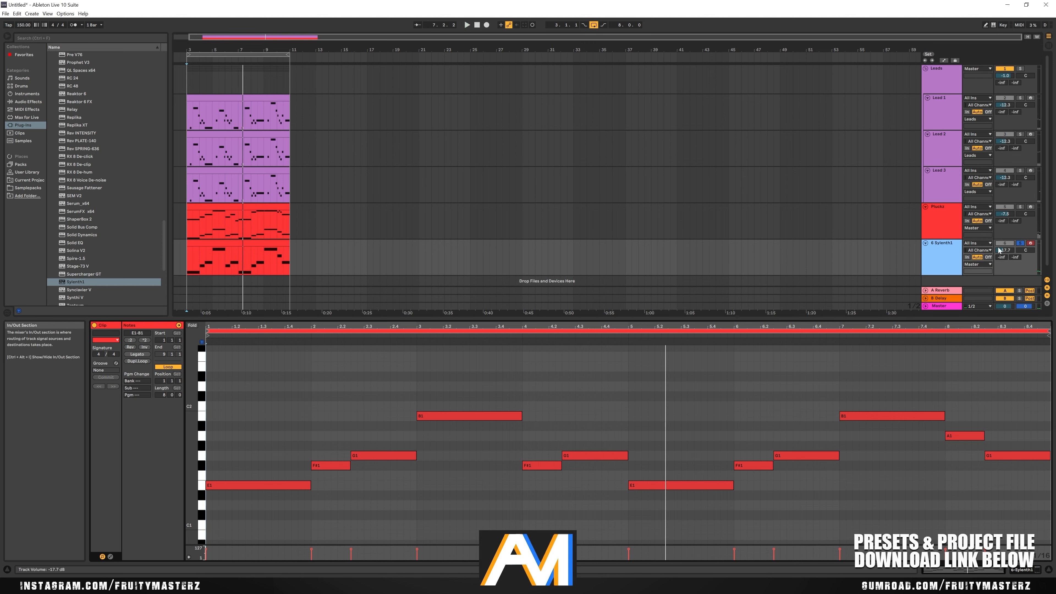
{"action": "left_click", "coordinate": [1021, 207]}
{"action": "key", "text": "space"}
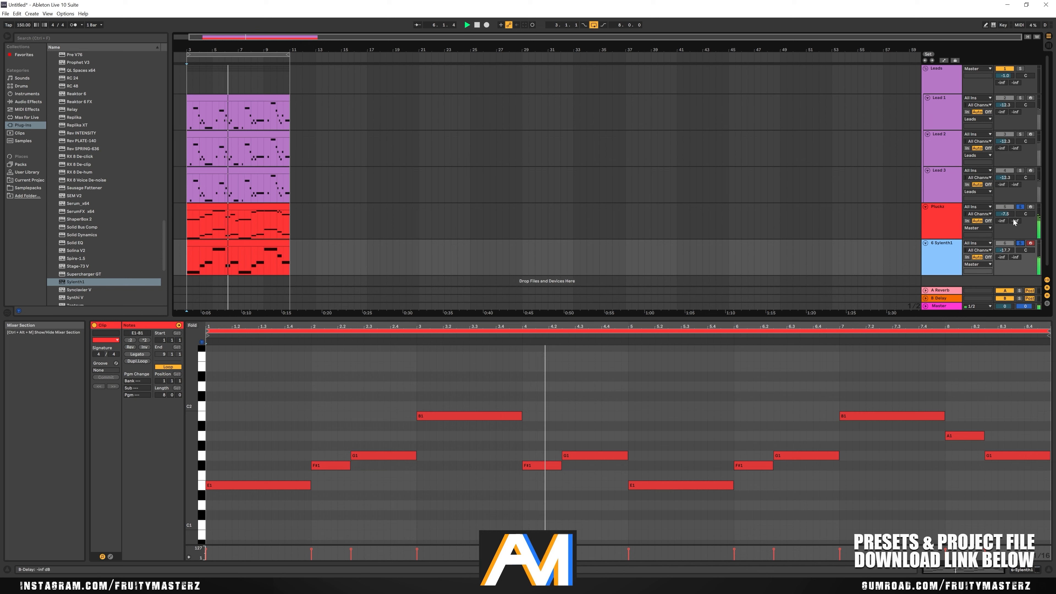
{"action": "left_click_drag", "start_coordinate": [1007, 251], "coordinate": [1007, 244]}
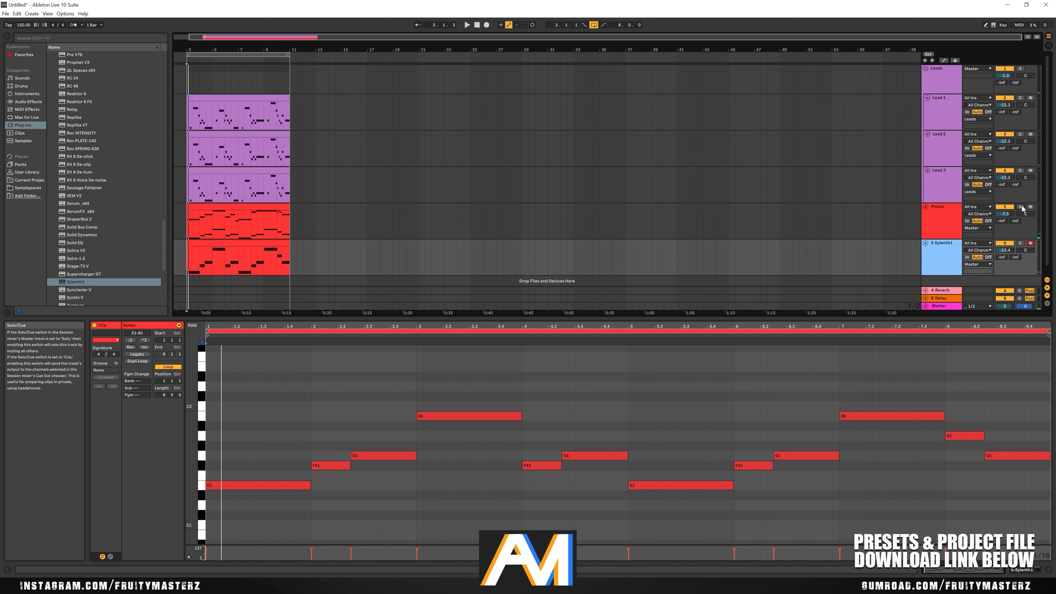
Add FabFilter Pro-Q 3 after Sylenth1 on the Pluckz track
{"action": "left_click", "coordinate": [958, 228]}
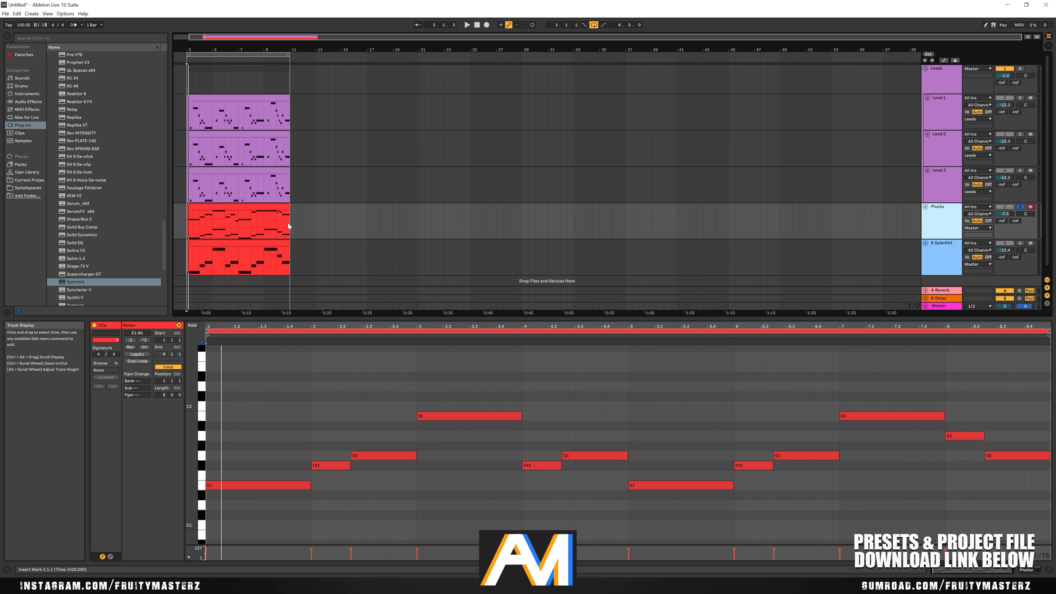
{"action": "left_click", "coordinate": [110, 244]}
{"action": "scroll", "coordinate": [83, 184], "scroll_direction": "down", "scroll_amount": 2}
{"action": "scroll", "coordinate": [86, 173], "scroll_direction": "up", "scroll_amount": 5}
{"action": "scroll", "coordinate": [86, 173], "scroll_direction": "up", "scroll_amount": 15}
{"action": "left_click_drag", "start_coordinate": [83, 228], "coordinate": [556, 212]}
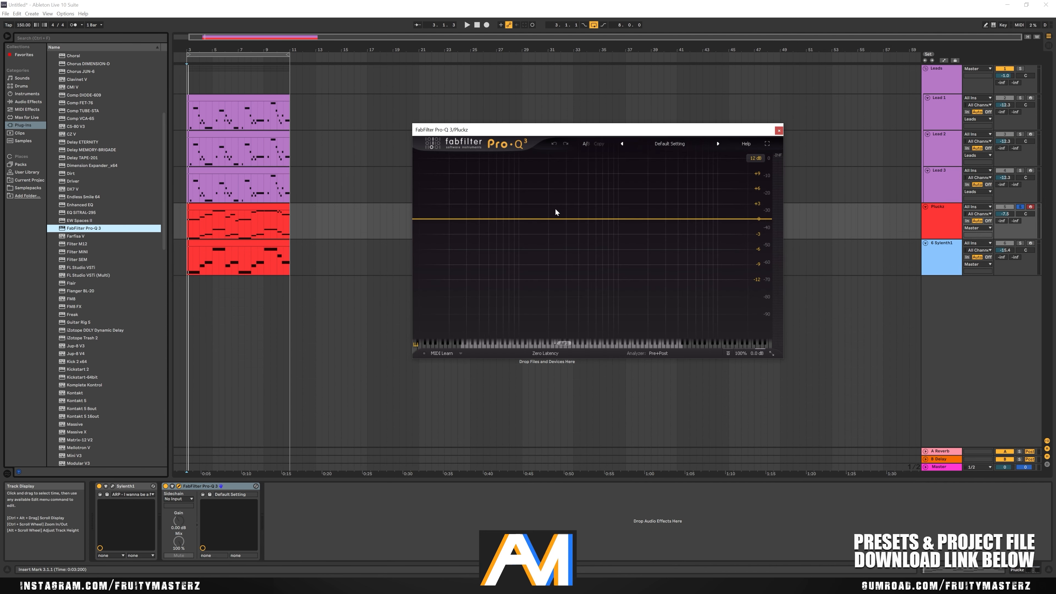
EQ the Pluckz with a low cut, a wide boost of about 0.9 dB near 505 Hz and a slight high-end boost
{"action": "double_click", "coordinate": [425, 219]}
{"action": "left_click_drag", "start_coordinate": [452, 189], "coordinate": [537, 235]}
{"action": "key", "text": "space"}
{"action": "left_click_drag", "start_coordinate": [603, 219], "coordinate": [589, 216]}
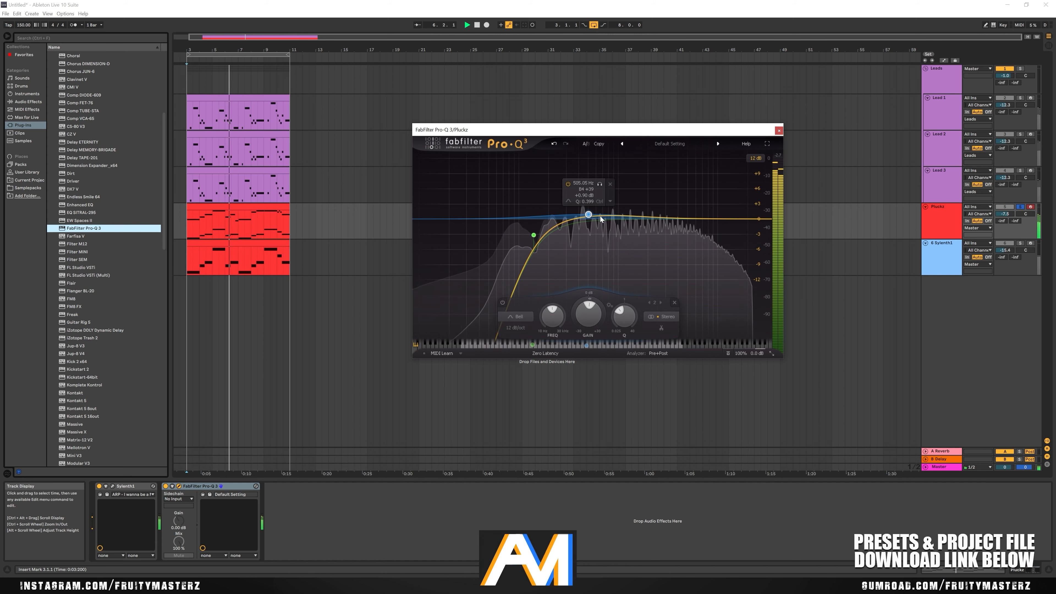
{"action": "left_click_drag", "start_coordinate": [682, 220], "coordinate": [745, 215]}
{"action": "mouse_move", "coordinate": [534, 235]}
{"action": "left_mouse_down"}
{"action": "mouse_move", "coordinate": [420, 236]}
{"action": "mouse_move", "coordinate": [516, 236]}
{"action": "left_mouse_up"}
{"action": "left_click", "coordinate": [779, 130]}
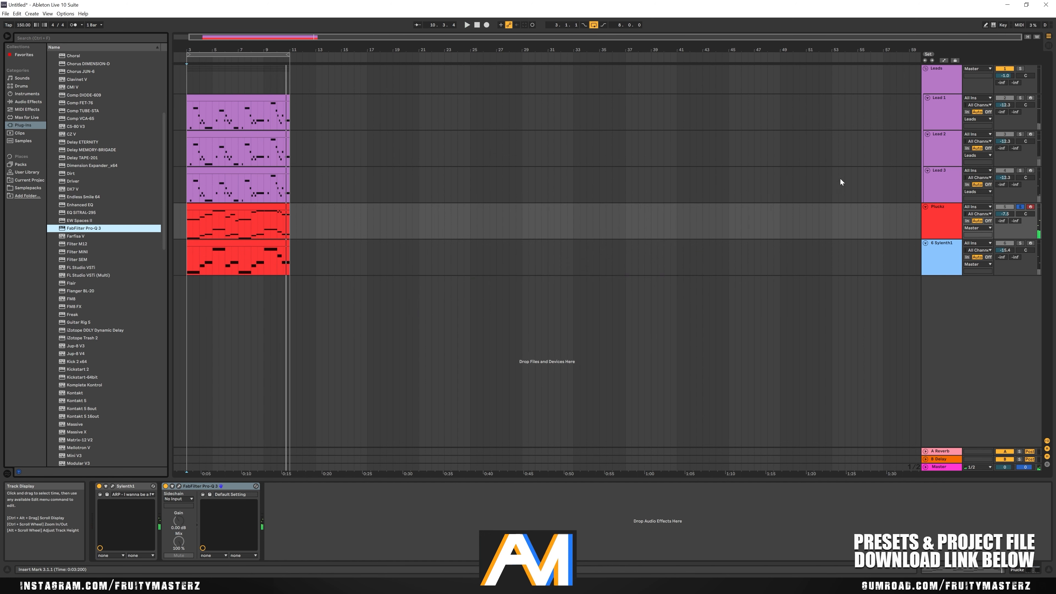
Add the ValhallaRoom reverb after the EQ on the Pluckz track
{"action": "scroll", "coordinate": [119, 279], "scroll_direction": "down", "scroll_amount": 8}
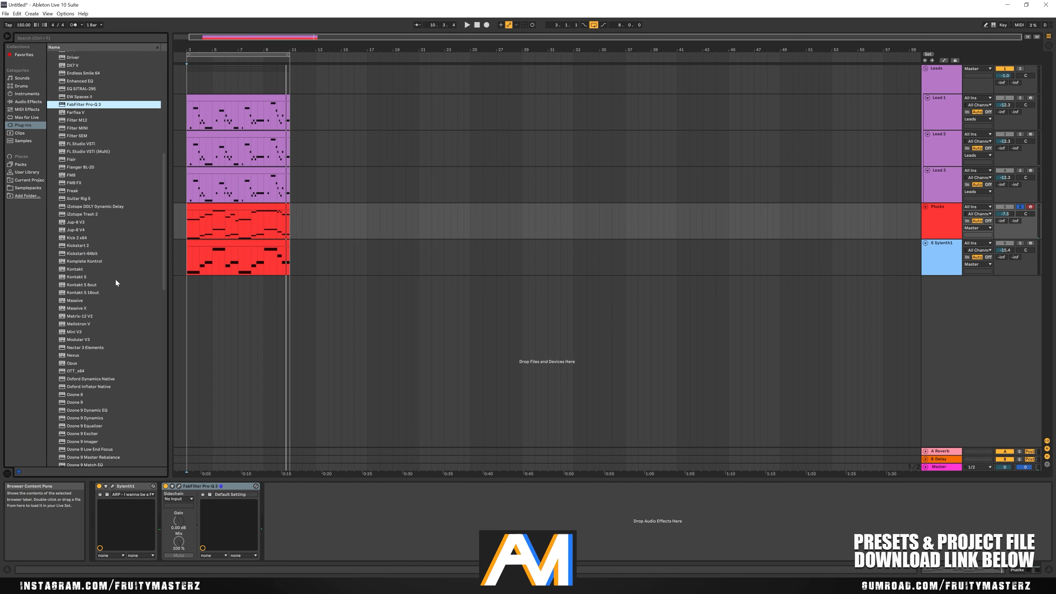
{"action": "scroll", "coordinate": [112, 284], "scroll_direction": "down", "scroll_amount": 6}
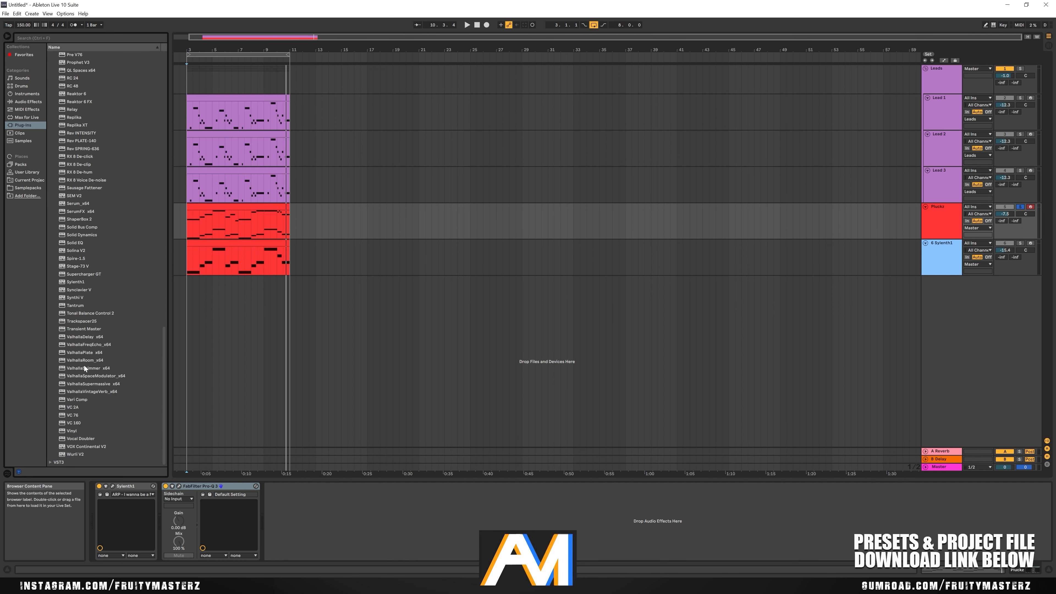
{"action": "left_click_drag", "start_coordinate": [83, 364], "coordinate": [319, 504]}
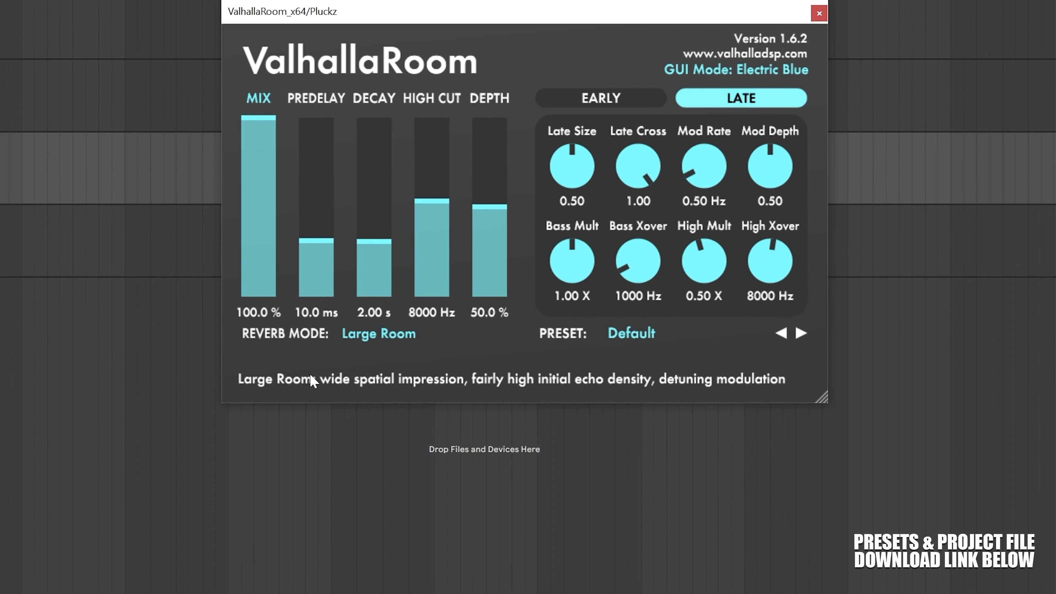
{"action": "left_click_drag", "start_coordinate": [591, 17], "coordinate": [611, 19]}
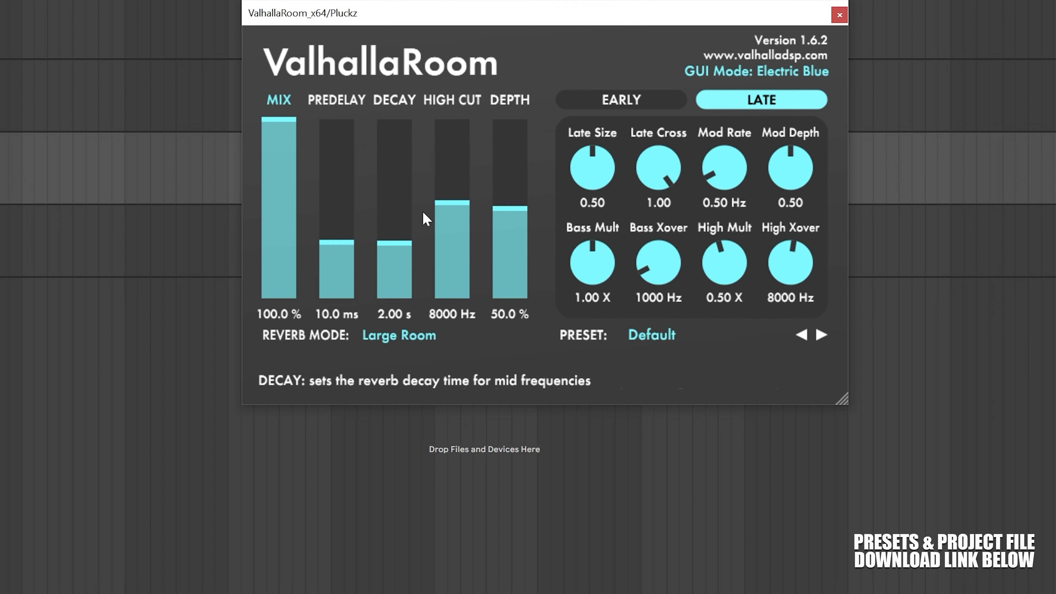
{"action": "left_click_drag", "start_coordinate": [441, 18], "coordinate": [476, 18]}
Set the Pluckz ValhallaRoom to 24.9 % mix, 5.03 s decay and 3190 Hz high cut
{"action": "left_click_drag", "start_coordinate": [321, 246], "coordinate": [321, 303]}
{"action": "left_click_drag", "start_coordinate": [474, 24], "coordinate": [498, 35]}
{"action": "left_click_drag", "start_coordinate": [336, 291], "coordinate": [336, 271]}
{"action": "left_click_drag", "start_coordinate": [513, 277], "coordinate": [516, 268]}
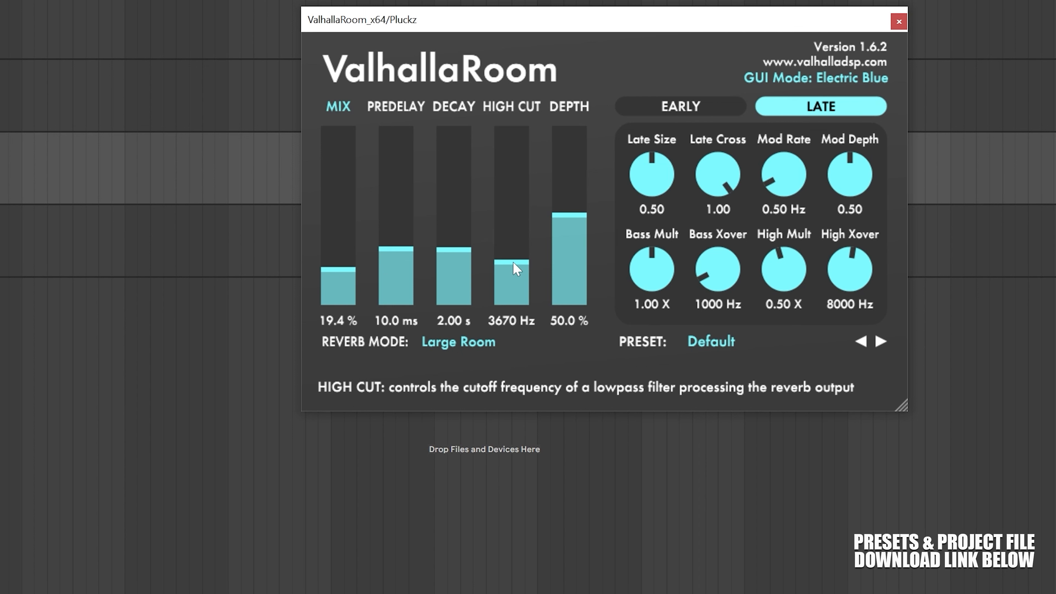
{"action": "left_click_drag", "start_coordinate": [336, 267], "coordinate": [336, 260]}
{"action": "left_click_drag", "start_coordinate": [460, 252], "coordinate": [475, 231]}
{"action": "left_click_drag", "start_coordinate": [338, 270], "coordinate": [337, 267]}
{"action": "left_click_drag", "start_coordinate": [530, 16], "coordinate": [542, 19]}
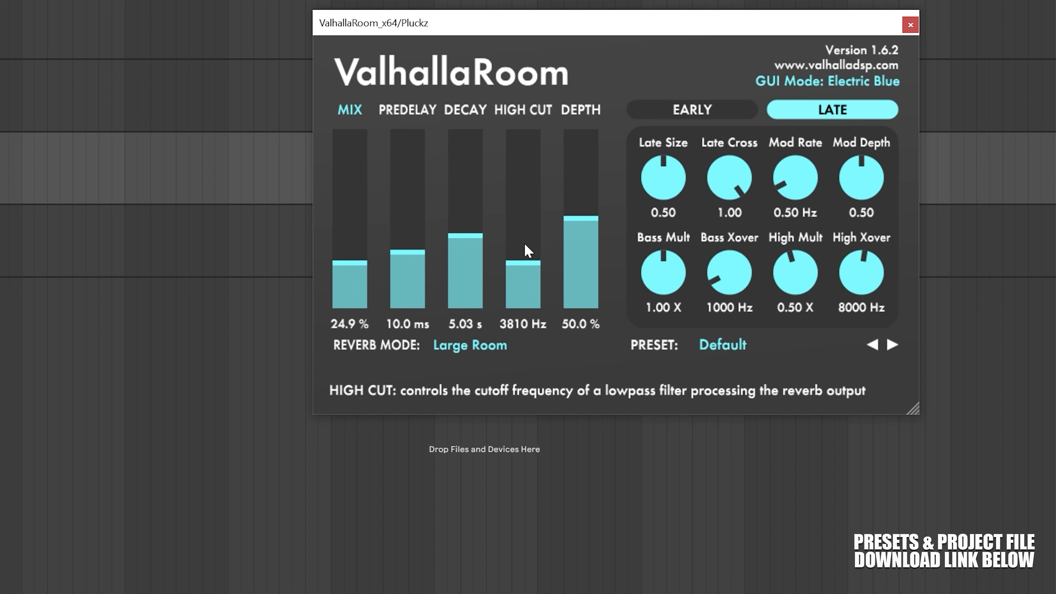
{"action": "left_click_drag", "start_coordinate": [531, 263], "coordinate": [533, 273]}
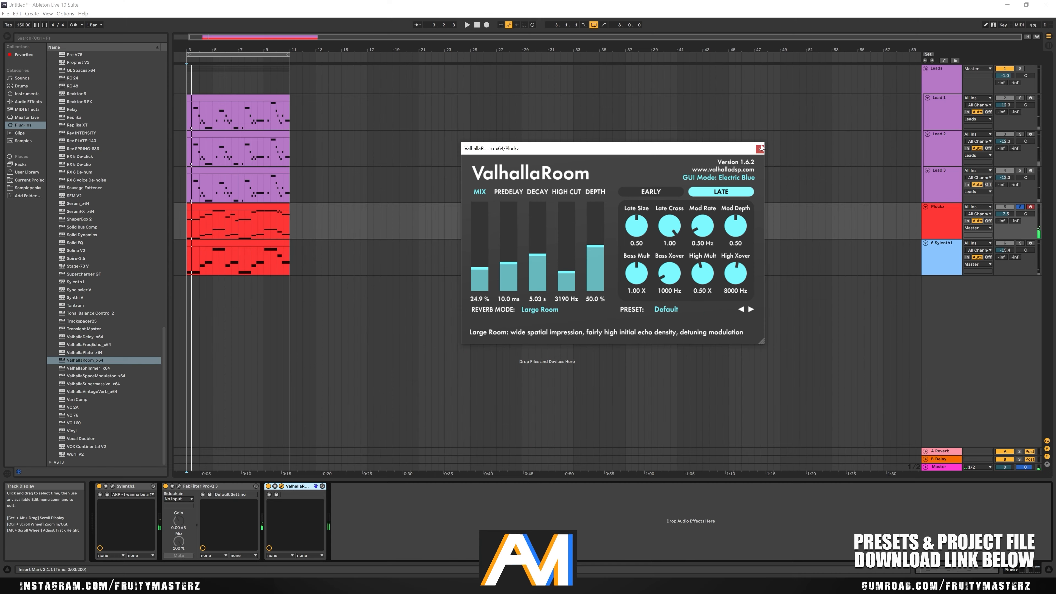
{"action": "left_click", "coordinate": [911, 24]}
Play the soloed Pluckz with the reverb, turn off the solo and listen to the full mix
{"action": "left_click", "coordinate": [943, 219]}
{"action": "key", "text": "space"}
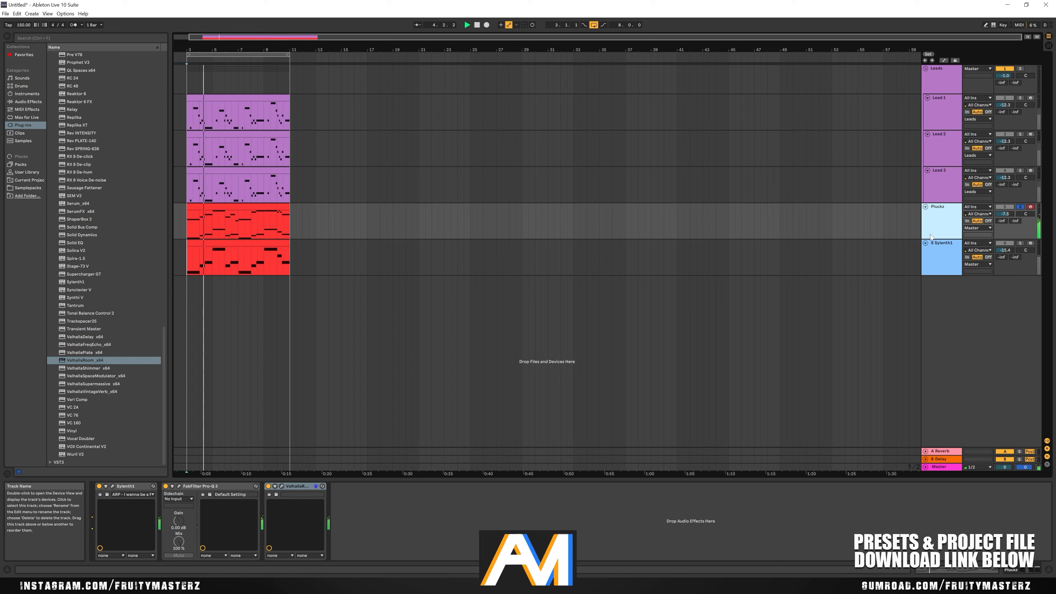
{"action": "left_click", "coordinate": [1020, 207]}
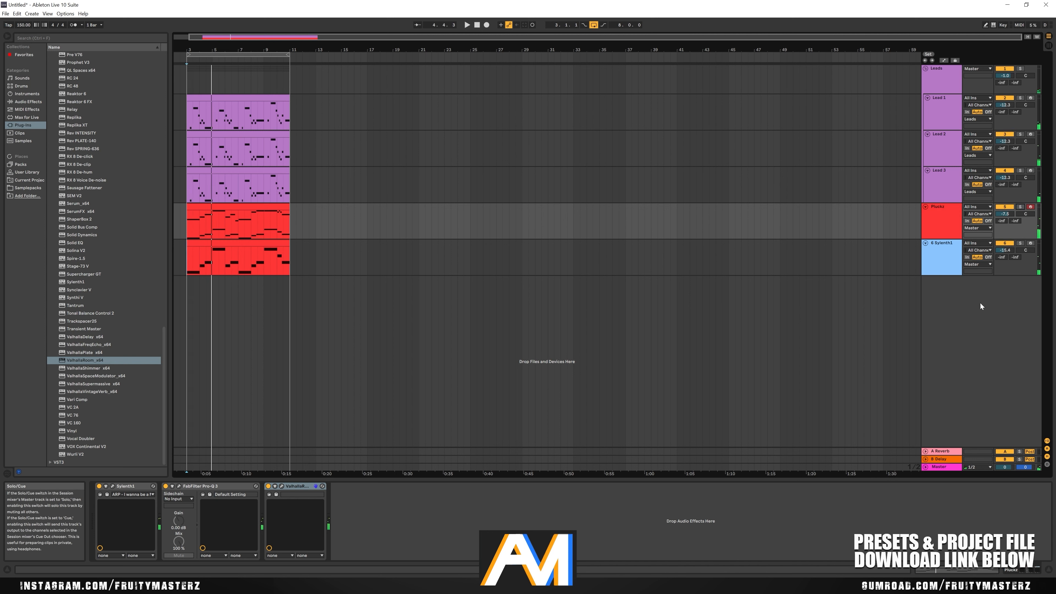
{"action": "key", "text": "space"}
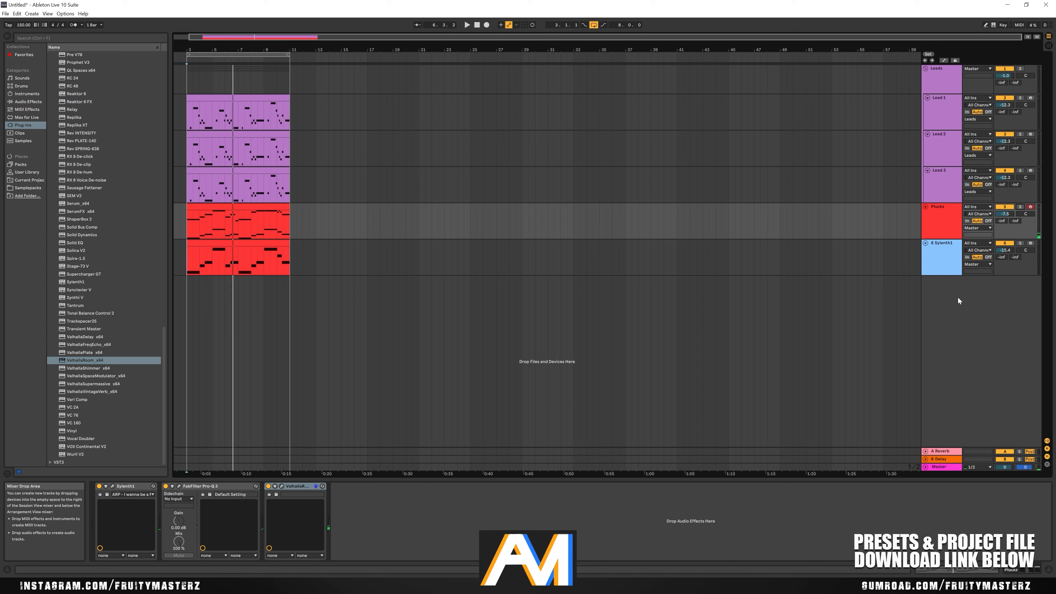
Rename the new Sylenth1 track to Bass
{"action": "right_click", "coordinate": [941, 259]}
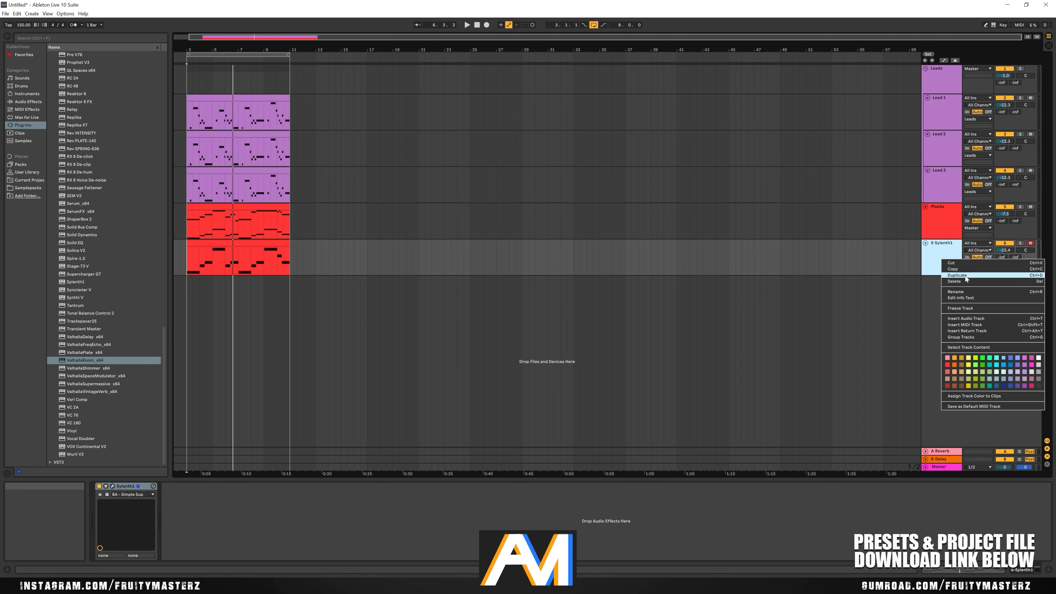
{"action": "left_click", "coordinate": [972, 290]}
{"action": "type", "text": "Bass"}
{"action": "key", "text": "Return"}
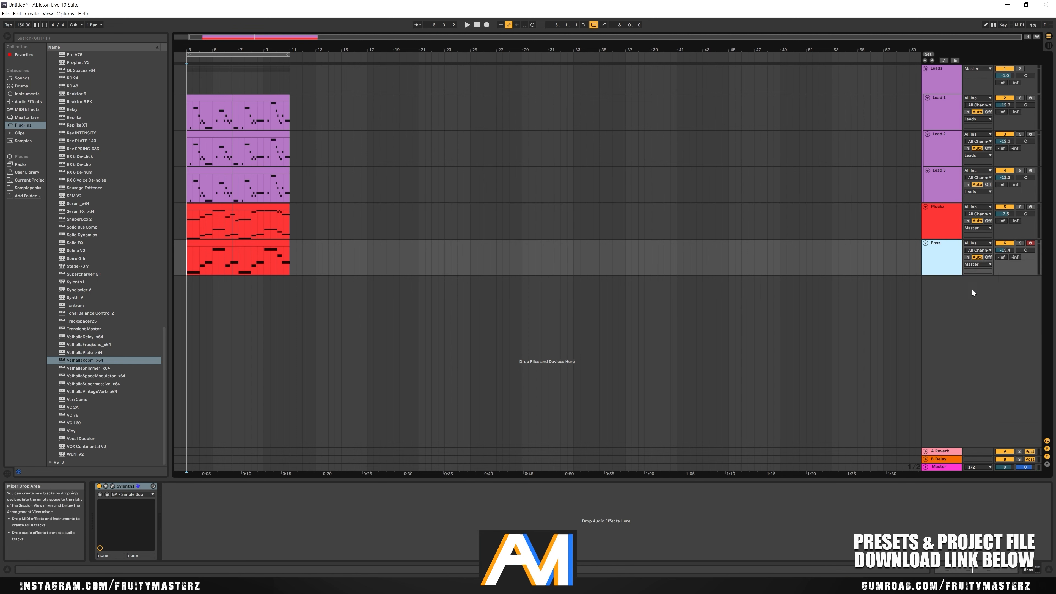
Insert a new audio track below Bass and open the Sounds of KSHMR Vol 4 - Complete Edition folder in Samplepacks
{"action": "right_click", "coordinate": [956, 298]}
{"action": "left_click", "coordinate": [976, 303]}
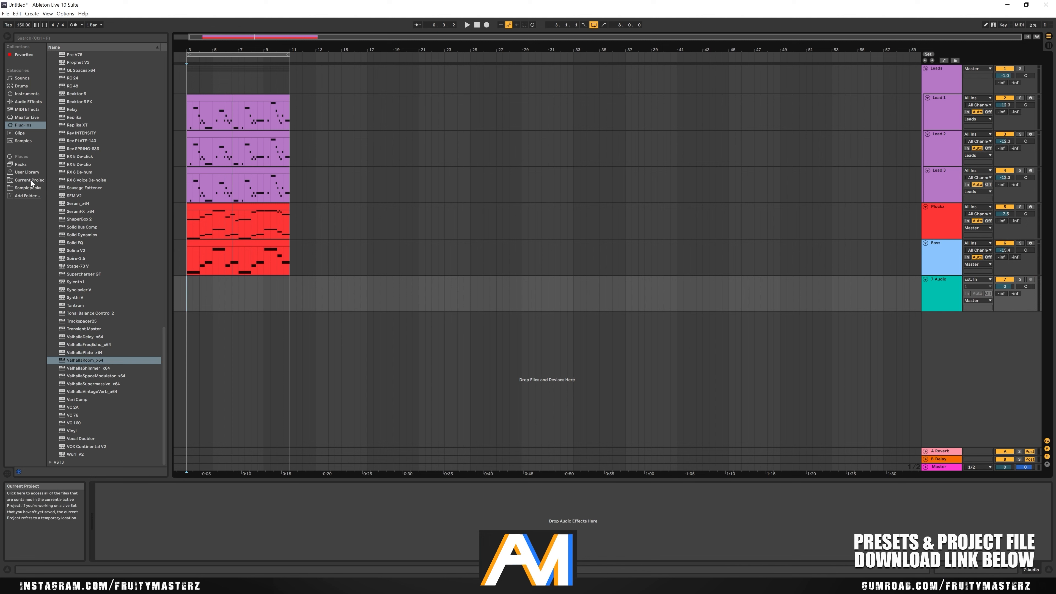
{"action": "left_click", "coordinate": [30, 188]}
{"action": "left_click", "coordinate": [50, 118]}
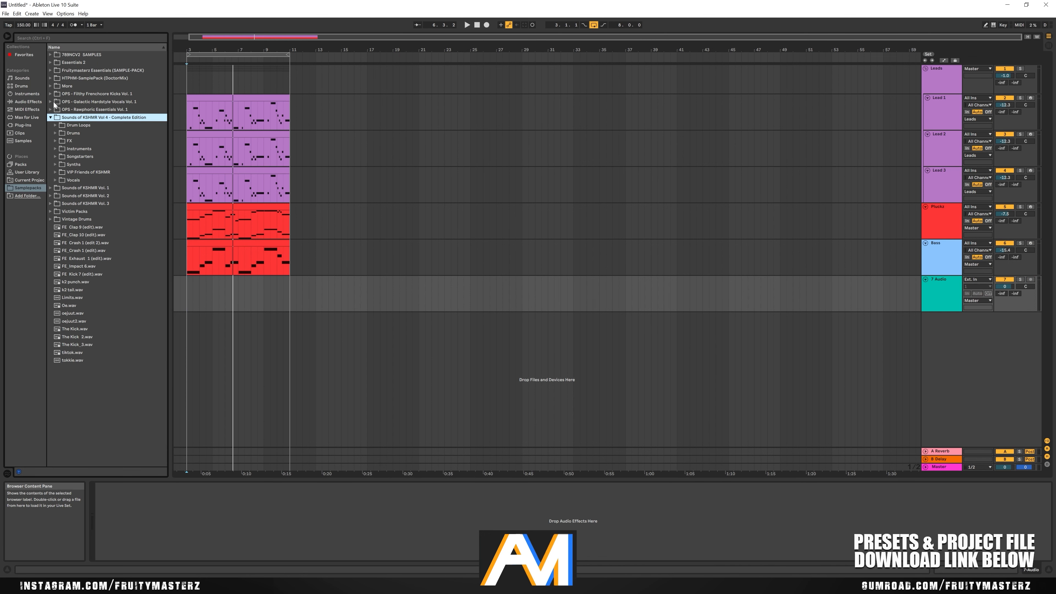
Open the FE_Claps folder inside FE_Drums of the Fruitymasterz Essentials (SAMPLE-PACK)
{"action": "left_click", "coordinate": [50, 71]}
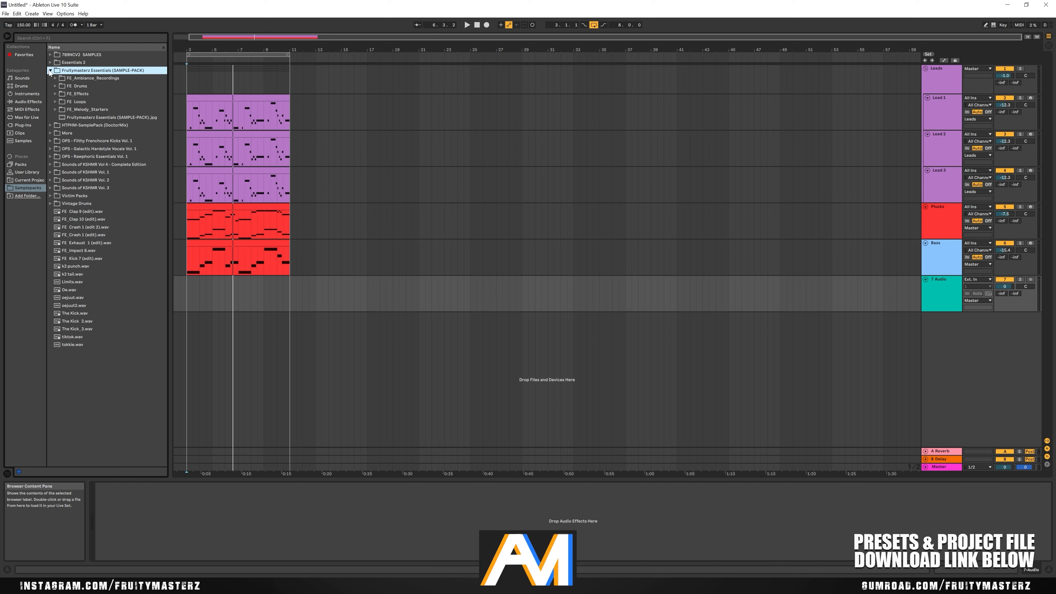
{"action": "left_click", "coordinate": [56, 86]}
{"action": "left_click", "coordinate": [60, 94]}
{"action": "left_click", "coordinate": [92, 117]}
Try FE_Clap_11.wav as an audio clip at bar 3 of the new audio track and delete the clip
{"action": "left_click_drag", "start_coordinate": [93, 180], "coordinate": [189, 296]}
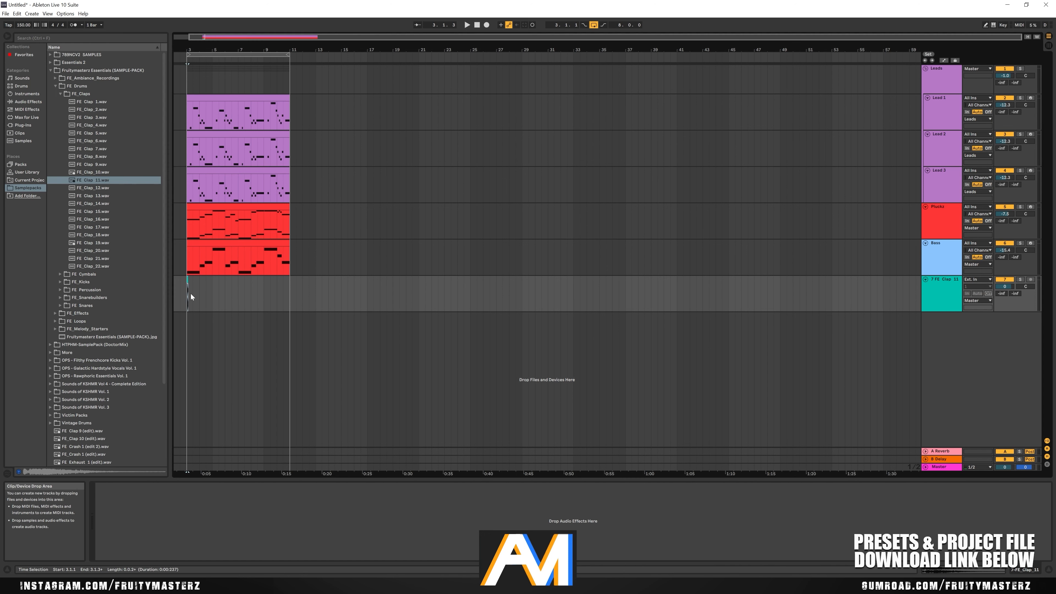
{"action": "scroll", "coordinate": [185, 293], "scroll_direction": "up", "scroll_amount": 5}
{"action": "scroll", "coordinate": [184, 293], "scroll_direction": "down", "scroll_amount": 4}
{"action": "scroll", "coordinate": [185, 293], "scroll_direction": "up", "scroll_amount": 3}
{"action": "scroll", "coordinate": [185, 292], "scroll_direction": "up", "scroll_amount": 2}
{"action": "scroll", "coordinate": [185, 293], "scroll_direction": "down", "scroll_amount": 4}
{"action": "scroll", "coordinate": [185, 293], "scroll_direction": "up", "scroll_amount": 2}
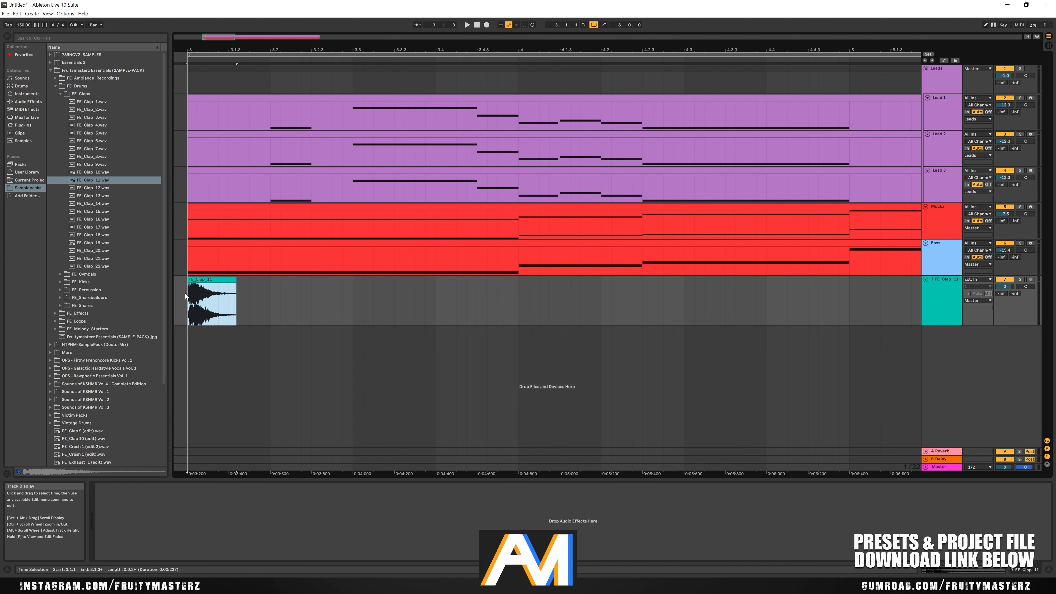
{"action": "scroll", "coordinate": [261, 297], "scroll_direction": "down", "scroll_amount": 4}
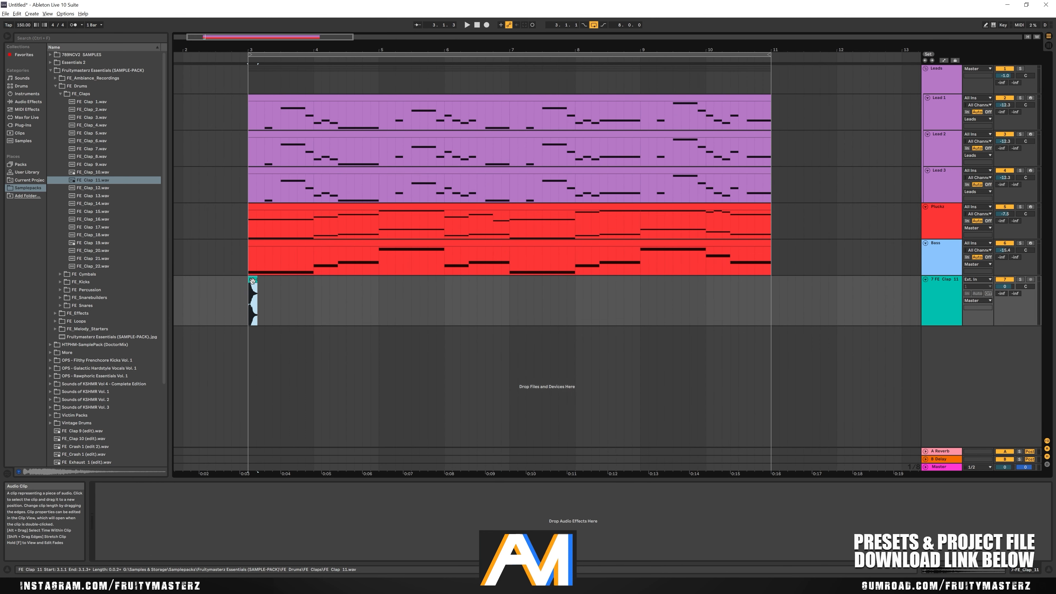
{"action": "key", "text": "Delete"}
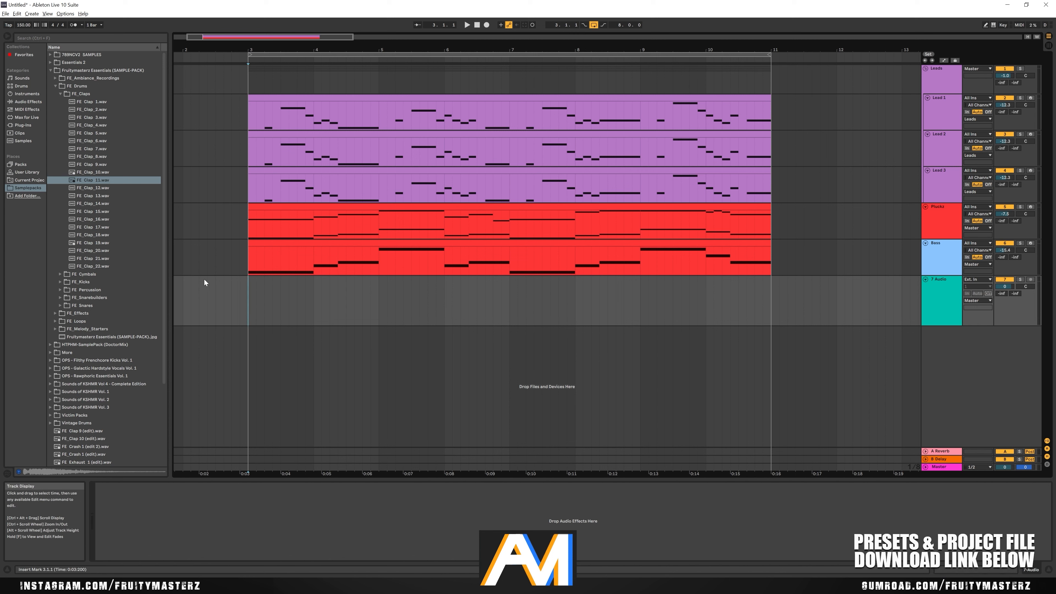
Add the Simpler instrument on its own MIDI track below Bass, in place of the empty audio track
{"action": "left_click", "coordinate": [32, 124]}
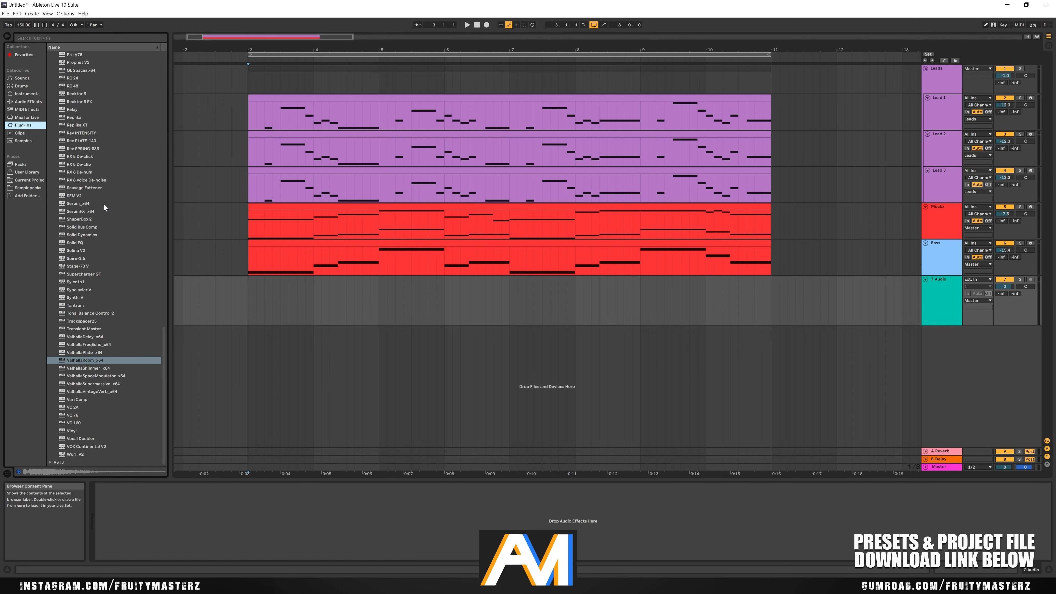
{"action": "scroll", "coordinate": [96, 237], "scroll_direction": "up", "scroll_amount": 5}
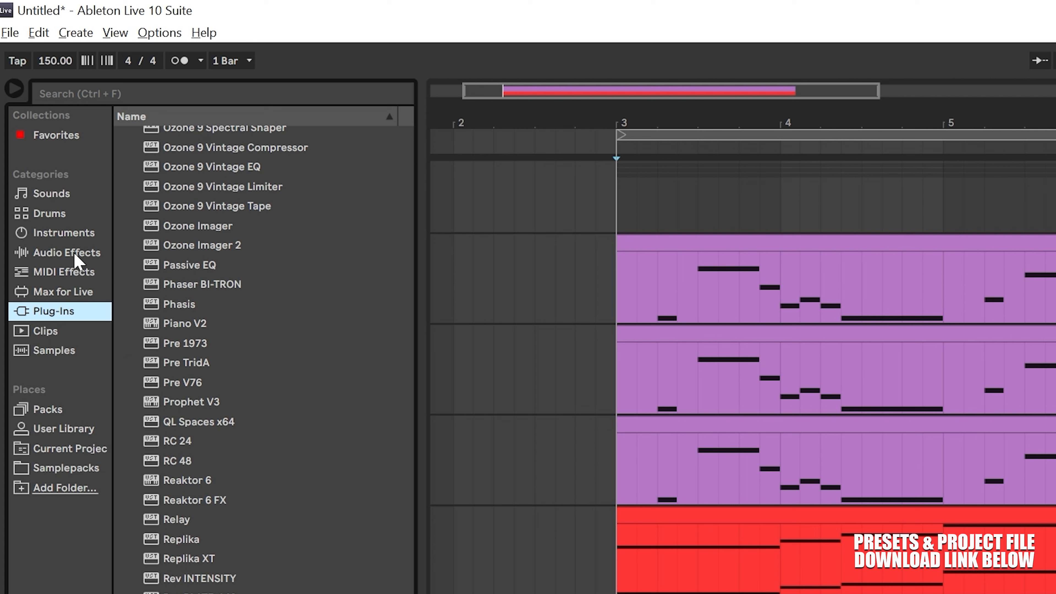
{"action": "left_click", "coordinate": [79, 260]}
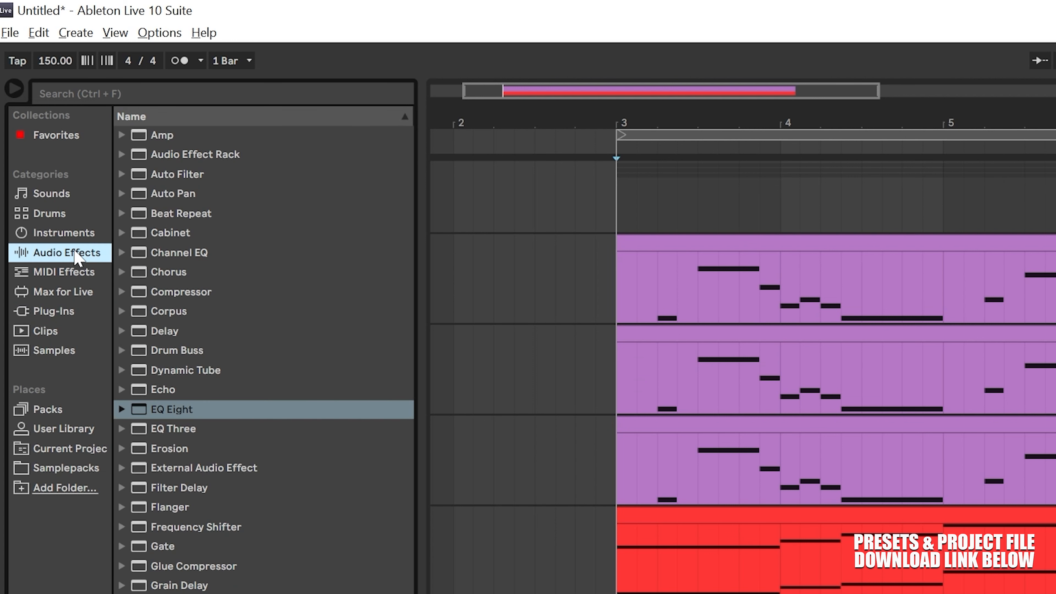
{"action": "left_click", "coordinate": [64, 238]}
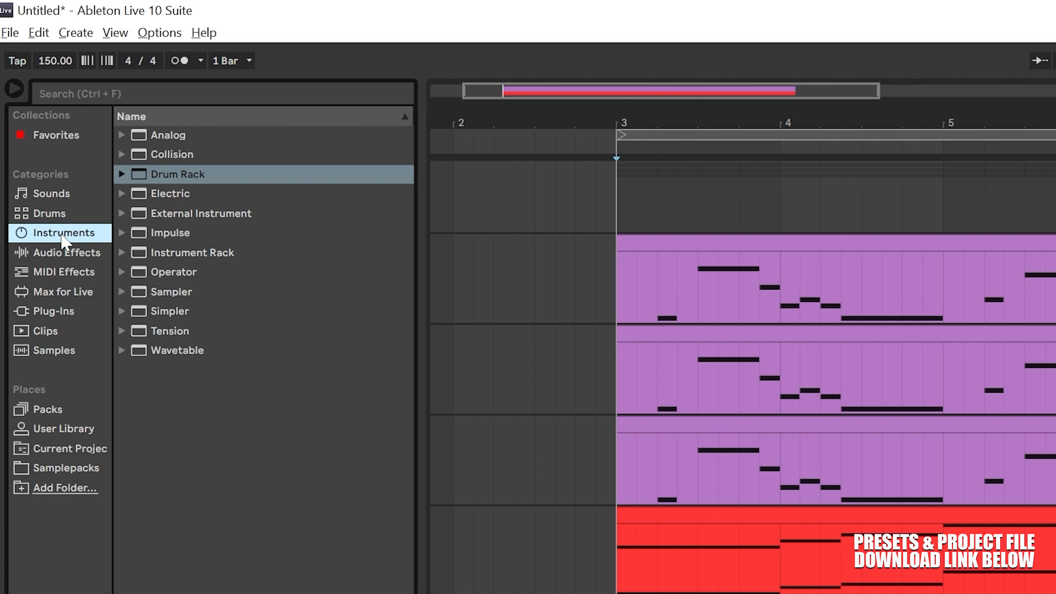
{"action": "left_click_drag", "start_coordinate": [192, 315], "coordinate": [858, 593]}
{"action": "left_click_drag", "start_coordinate": [857, 289], "coordinate": [931, 330]}
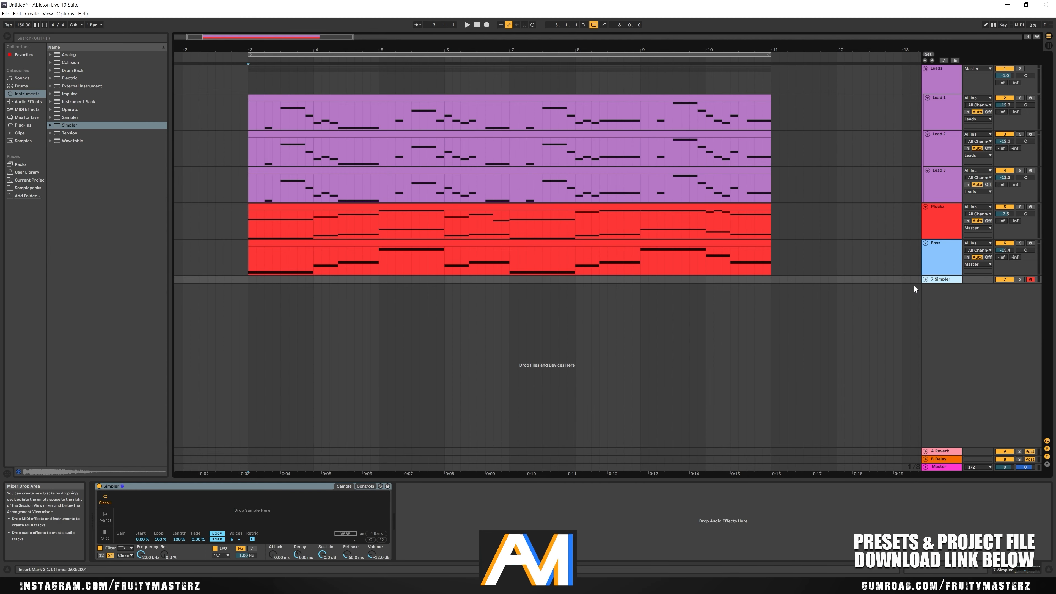
Insert an empty one-bar MIDI clip at bar 3 of the Simpler track
{"action": "left_click_drag", "start_coordinate": [249, 292], "coordinate": [315, 303]}
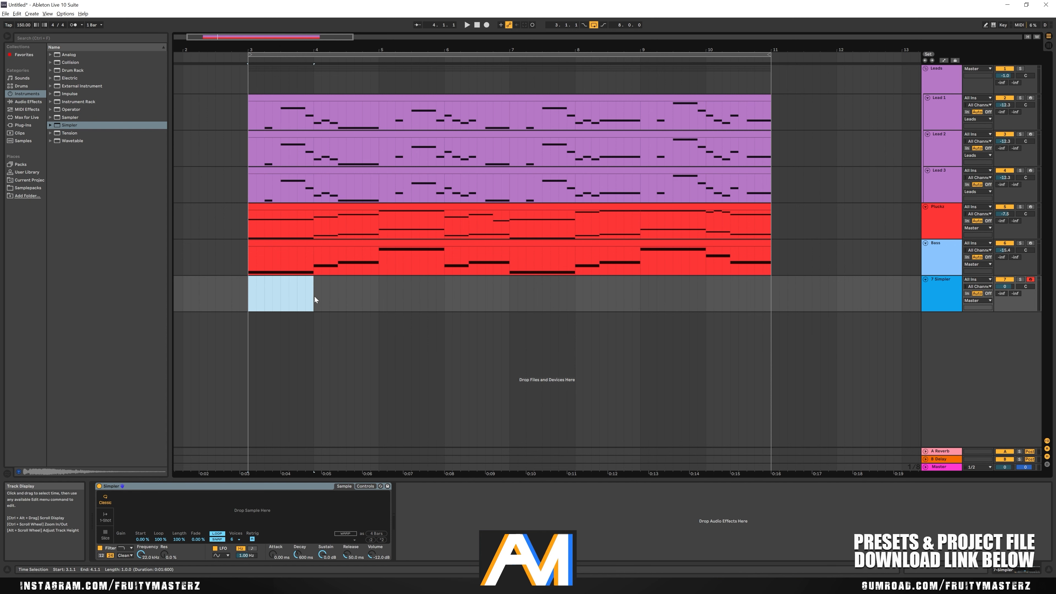
{"action": "right_click", "coordinate": [315, 296]}
{"action": "left_click", "coordinate": [323, 365]}
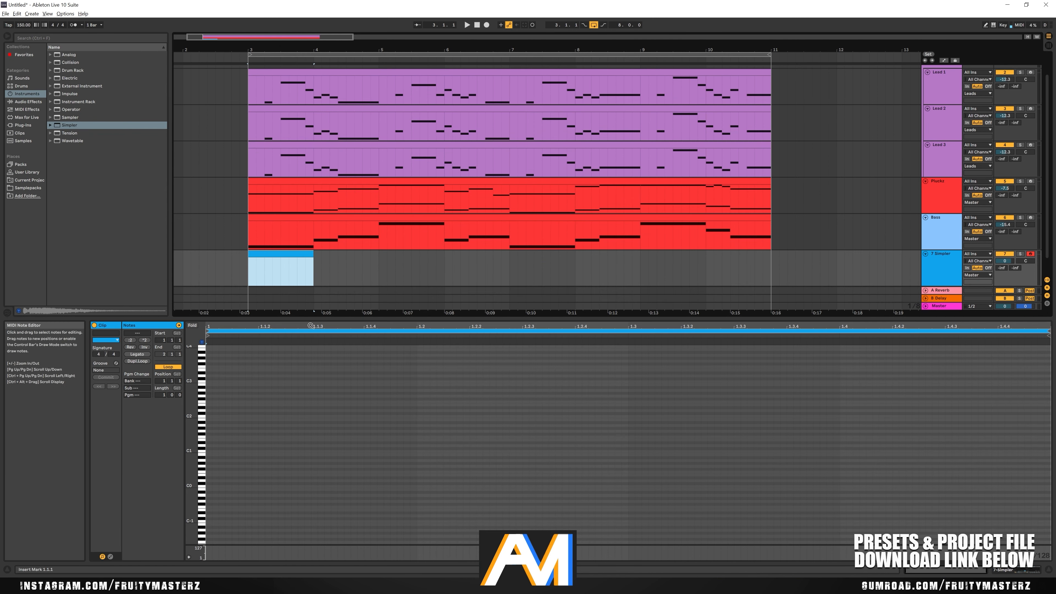
Load FE_Clap_11.wav from Samplepacks into Simpler and solo its track at a lower volume
{"action": "double_click", "coordinate": [939, 260]}
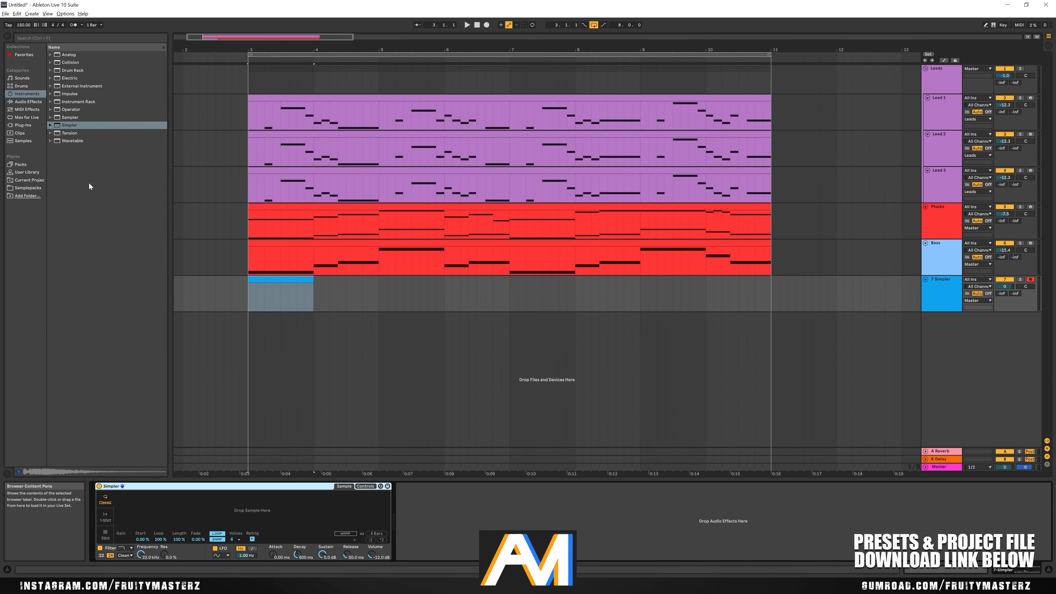
{"action": "left_click", "coordinate": [33, 102]}
{"action": "left_click", "coordinate": [26, 125]}
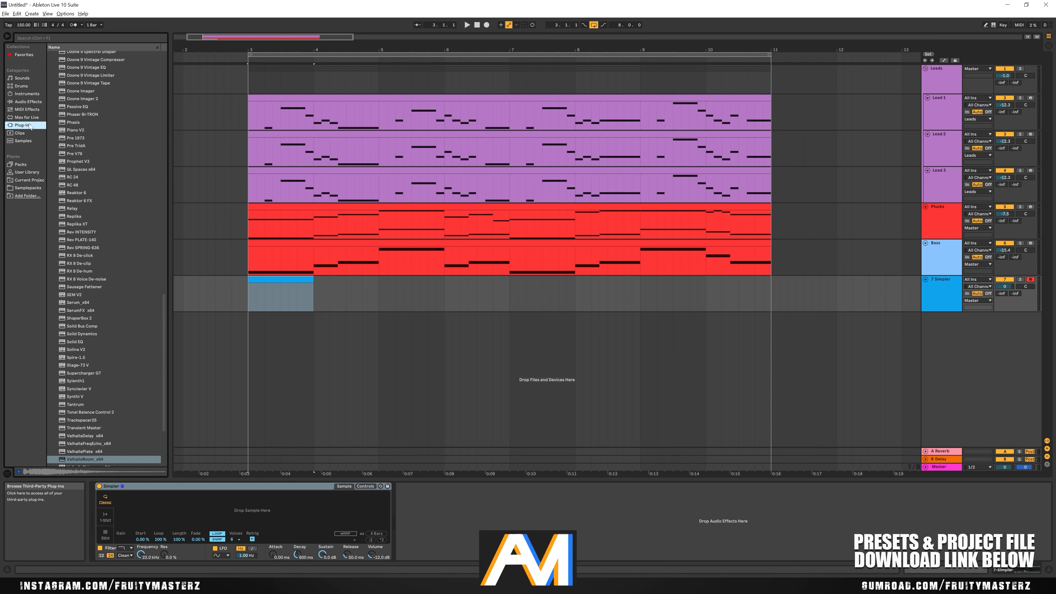
{"action": "scroll", "coordinate": [91, 190], "scroll_direction": "down", "scroll_amount": 1}
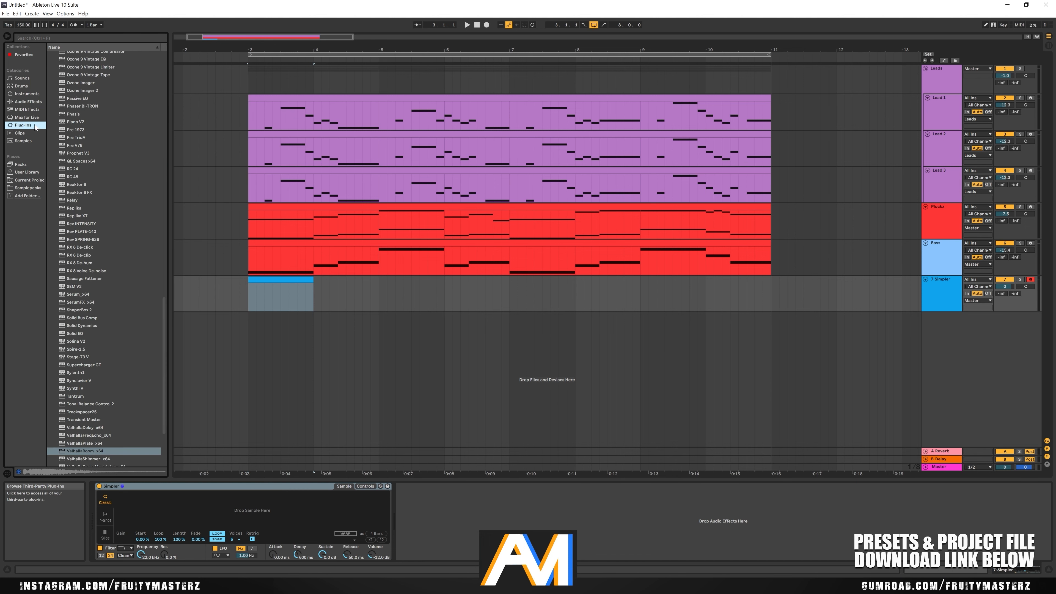
{"action": "left_click", "coordinate": [30, 165]}
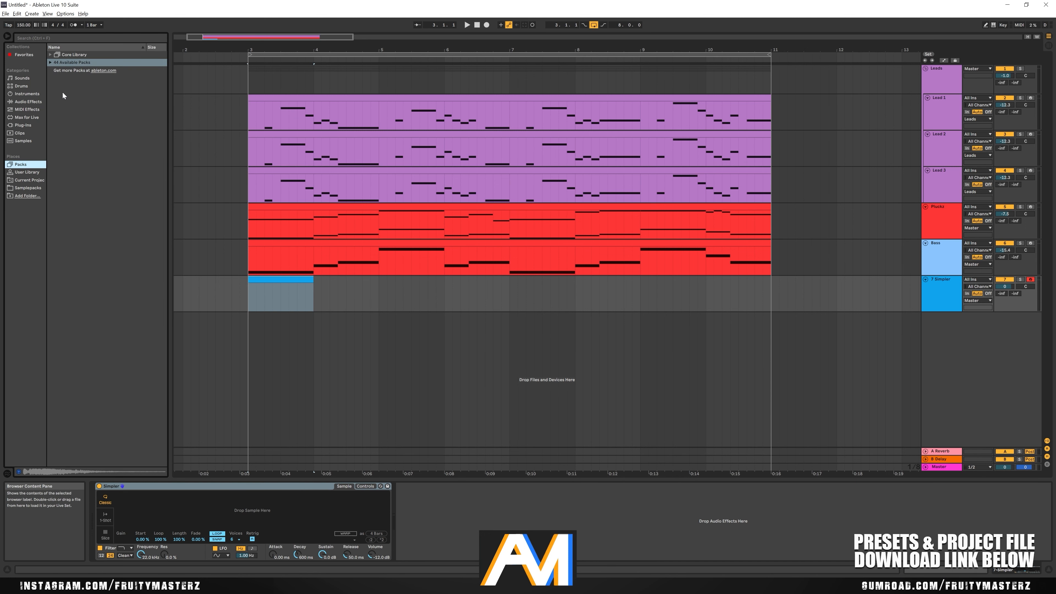
{"action": "left_click", "coordinate": [31, 102]}
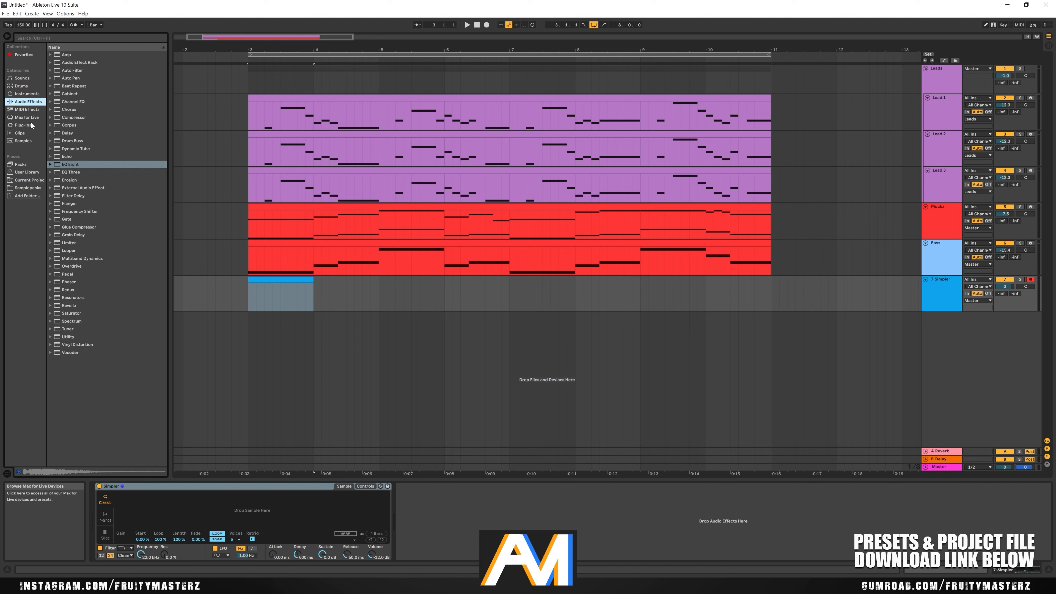
{"action": "left_click", "coordinate": [30, 189]}
{"action": "left_click_drag", "start_coordinate": [92, 181], "coordinate": [256, 511]}
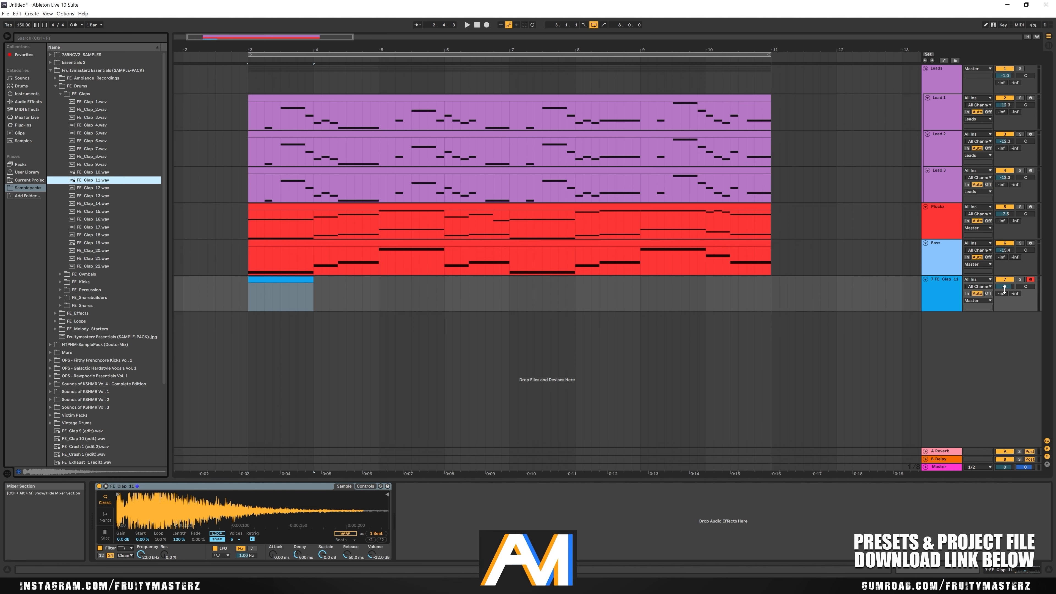
{"action": "left_click_drag", "start_coordinate": [1005, 286], "coordinate": [1005, 304]}
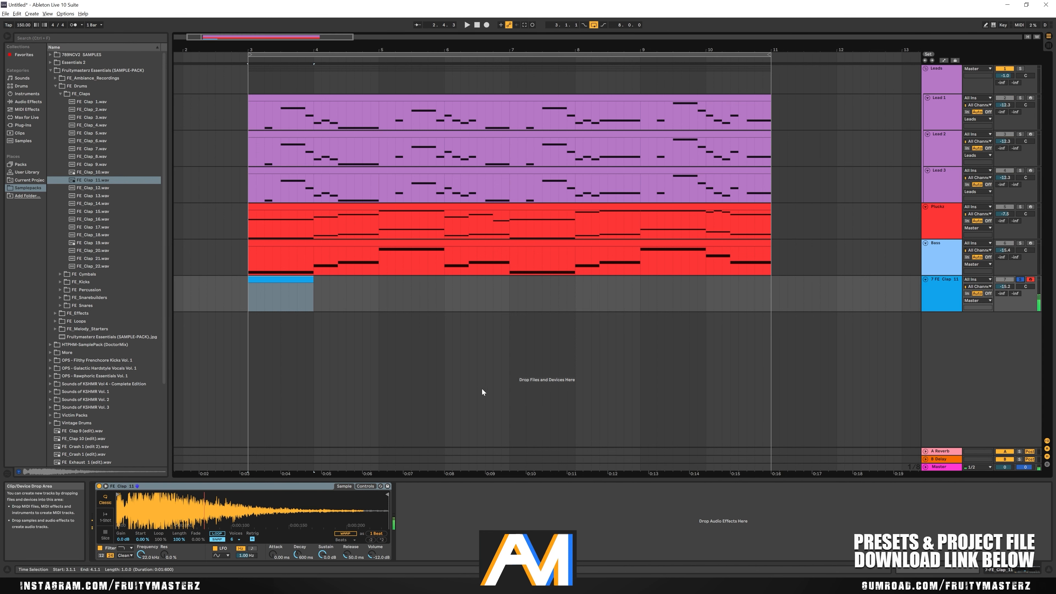
Add a C3 note one beat long at the start of the clap's MIDI clip
{"action": "left_click", "coordinate": [288, 280]}
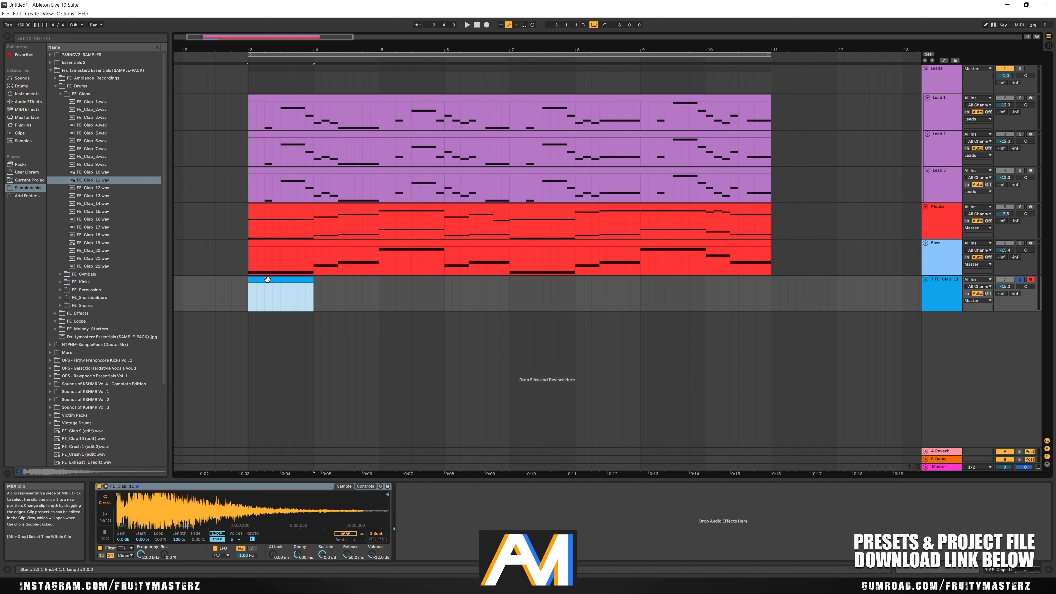
{"action": "double_click", "coordinate": [268, 279]}
{"action": "scroll", "coordinate": [217, 383], "scroll_direction": "up", "scroll_amount": 3}
{"action": "double_click", "coordinate": [213, 379]}
{"action": "left_click_drag", "start_coordinate": [216, 380], "coordinate": [210, 427]}
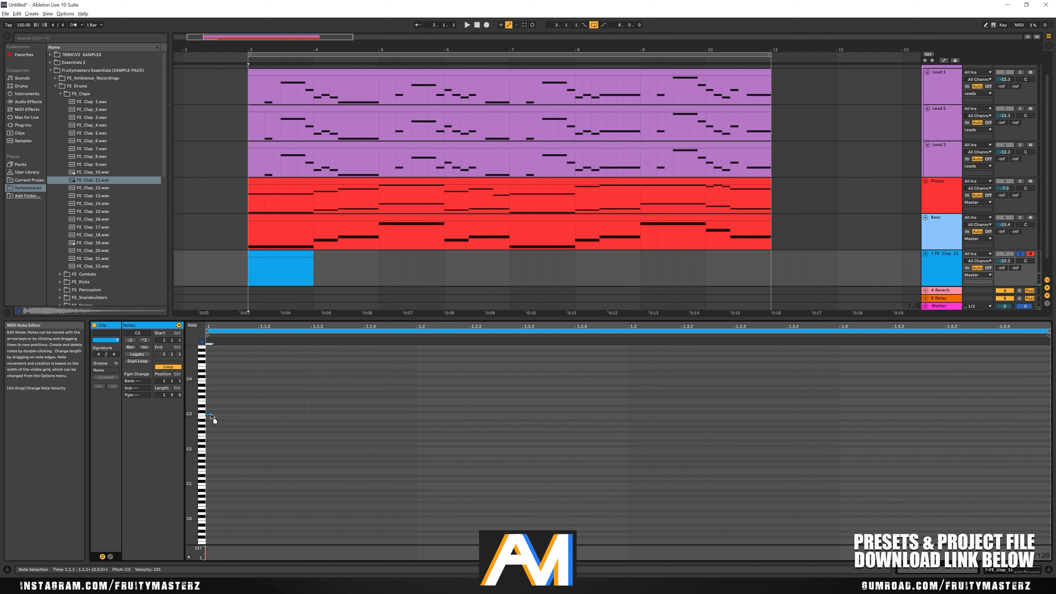
{"action": "left_click_drag", "start_coordinate": [212, 414], "coordinate": [258, 415]}
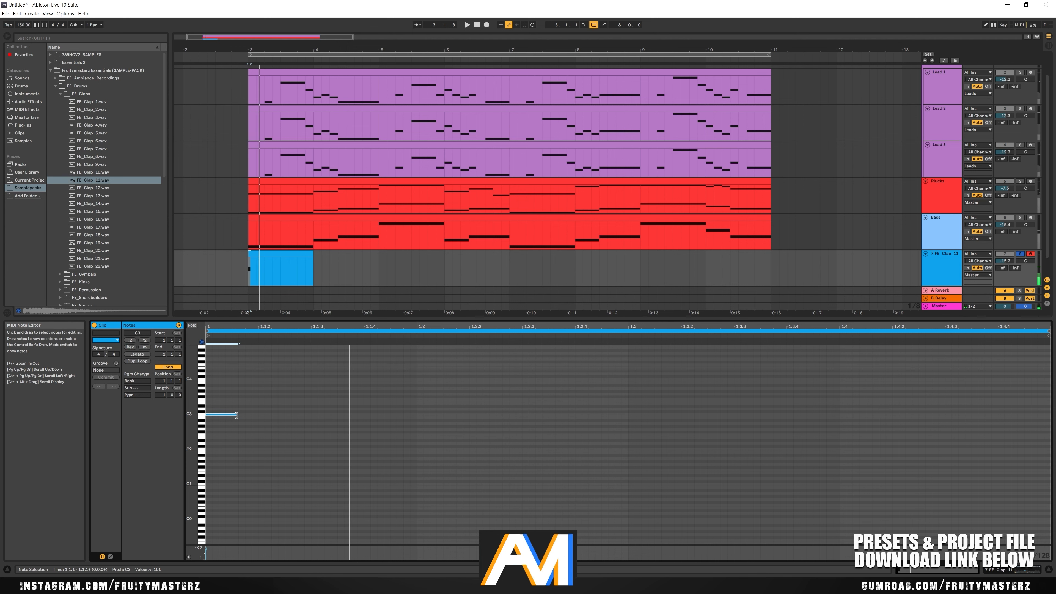
{"action": "left_click_drag", "start_coordinate": [365, 420], "coordinate": [416, 421]}
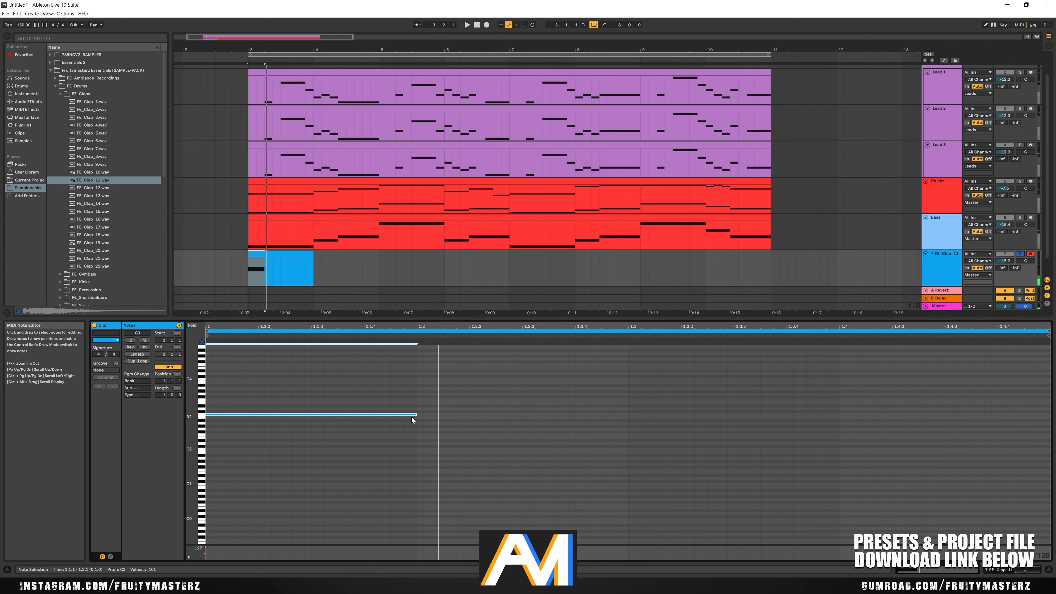
Duplicate the C3 note onto the remaining three beats of the bar and play the pattern
{"action": "key", "text": "ctrl+d"}
{"action": "key", "text": "ctrl+d"}
{"action": "key", "text": "ctrl+d"}
{"action": "key", "text": "space"}
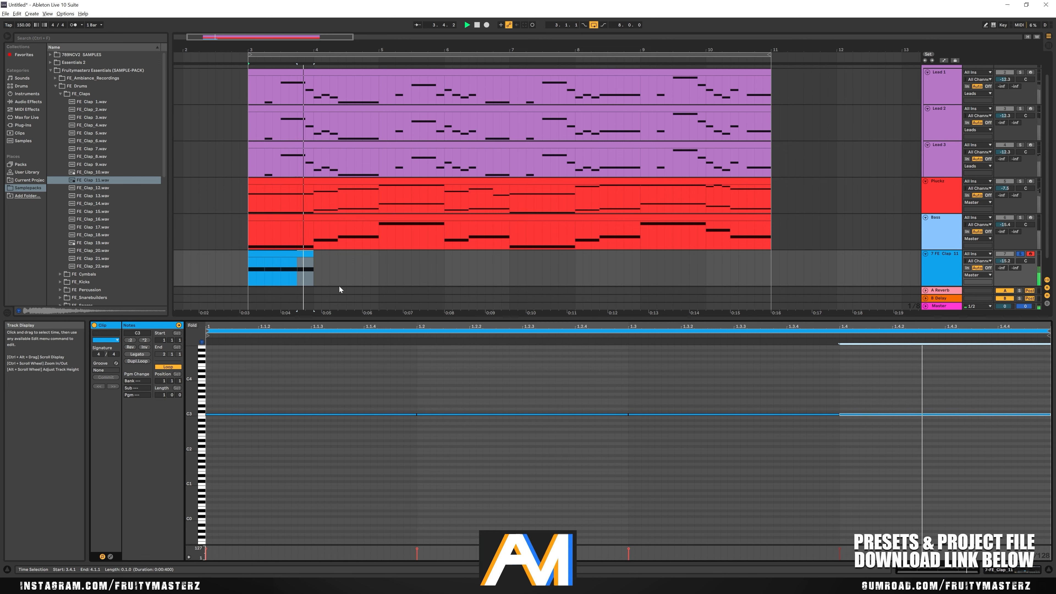
{"action": "key", "text": "space"}
Duplicate the one-bar clap clip up to bar 11 and play it from bar 3
{"action": "left_click", "coordinate": [306, 254]}
{"action": "key", "text": "ctrl+d"}
{"action": "key", "text": "ctrl+d"}
{"action": "key", "text": "ctrl+d"}
{"action": "key", "text": "ctrl+d"}
{"action": "key", "text": "ctrl+d"}
{"action": "key", "text": "ctrl+d"}
{"action": "key", "text": "ctrl+d"}
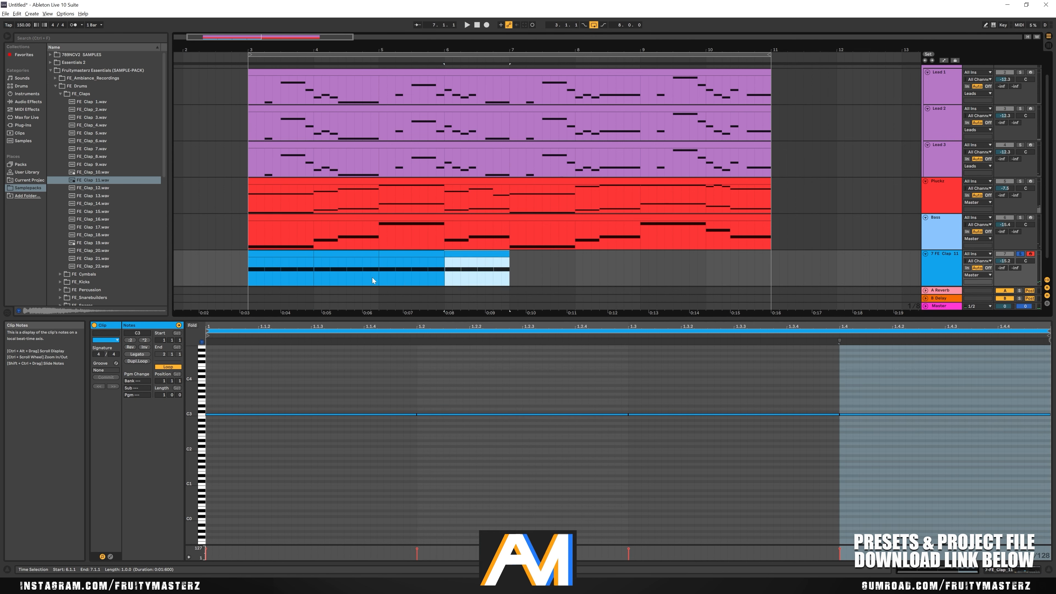
{"action": "left_click", "coordinate": [247, 258]}
{"action": "key", "text": "space"}
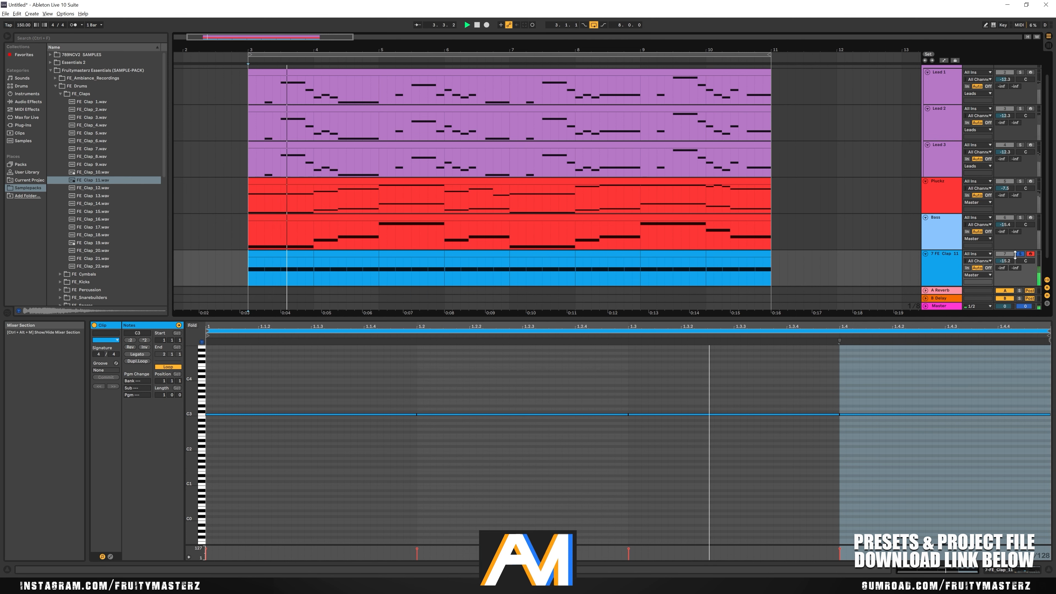
Rename the FE_Clap_11 track to Clap
{"action": "left_click", "coordinate": [948, 265]}
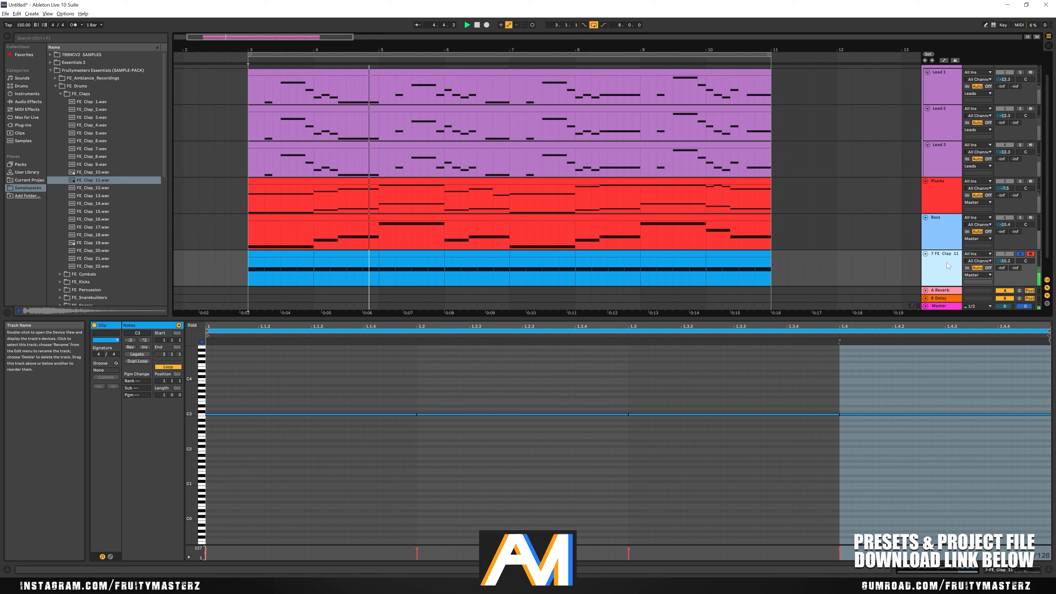
{"action": "right_click", "coordinate": [947, 260]}
{"action": "left_click", "coordinate": [974, 288]}
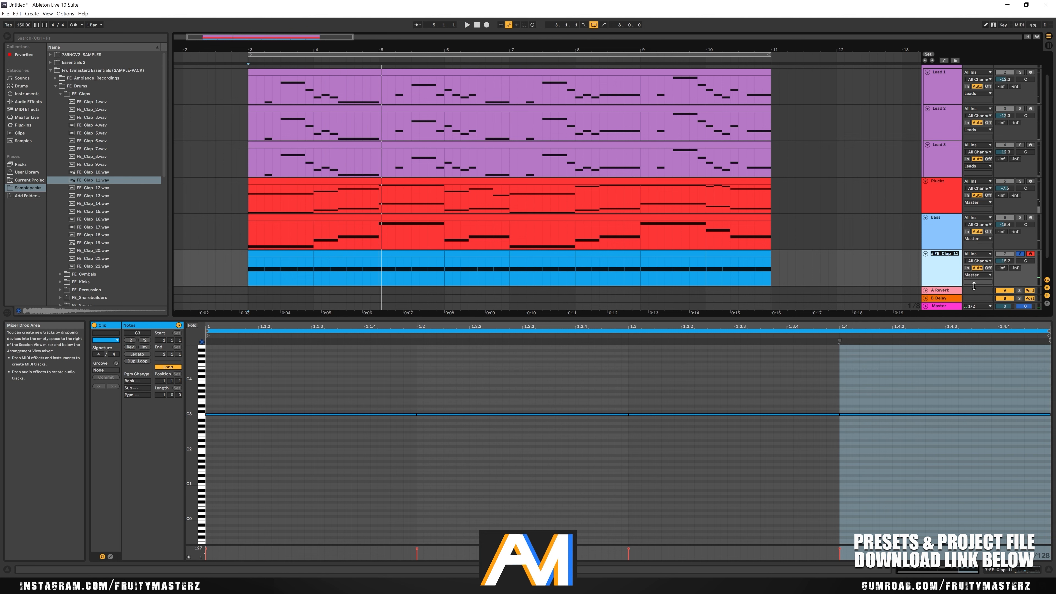
Turn off the Clap track's solo during playback and lower its volume to fit the full mix
{"action": "key", "text": "space"}
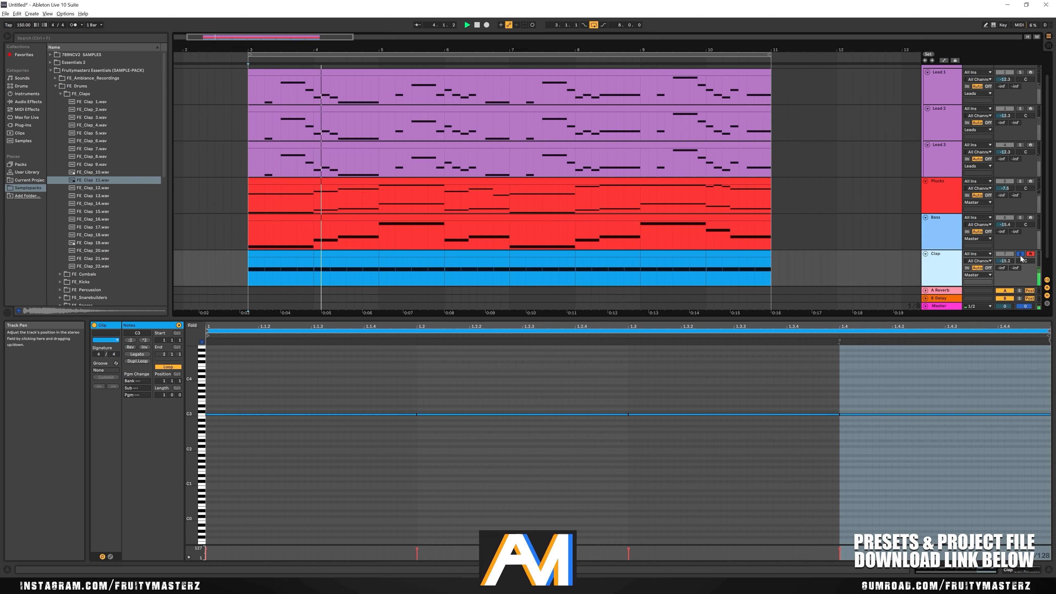
{"action": "left_click", "coordinate": [1020, 256]}
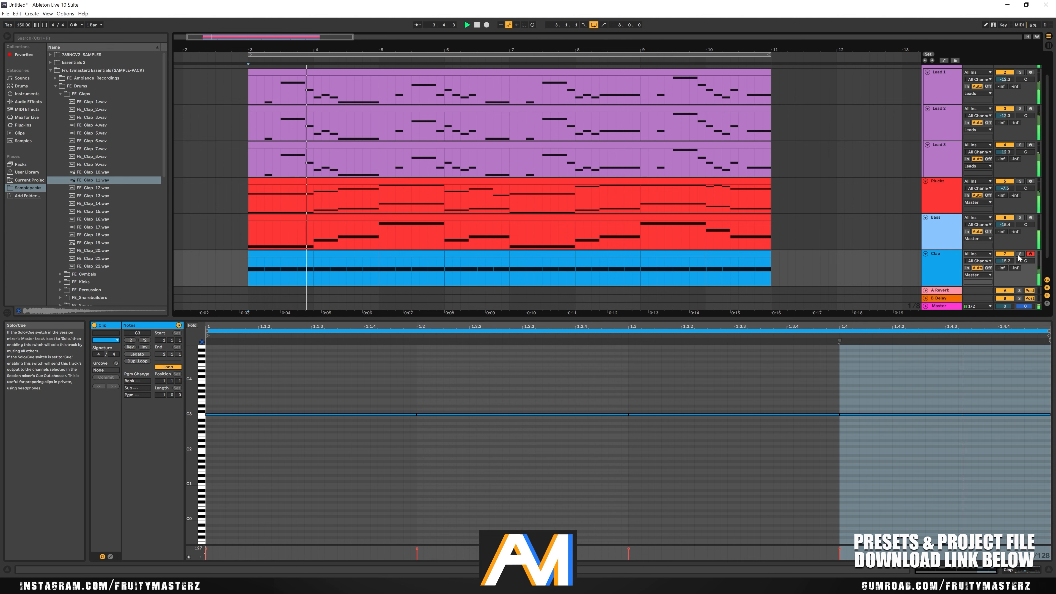
{"action": "left_click_drag", "start_coordinate": [1005, 261], "coordinate": [1005, 263]}
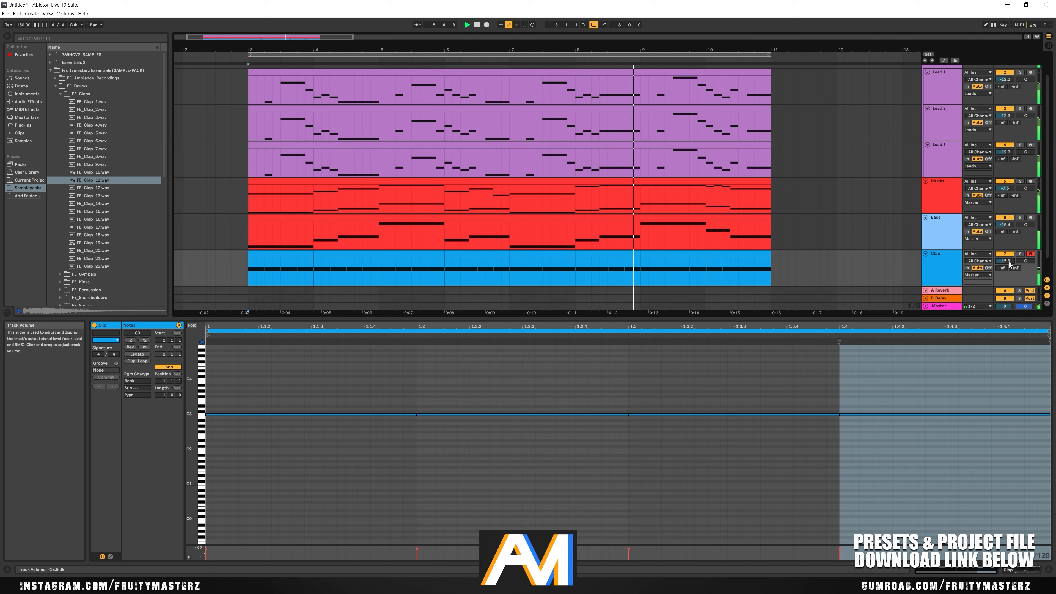
{"action": "left_click_drag", "start_coordinate": [1005, 261], "coordinate": [1010, 265]}
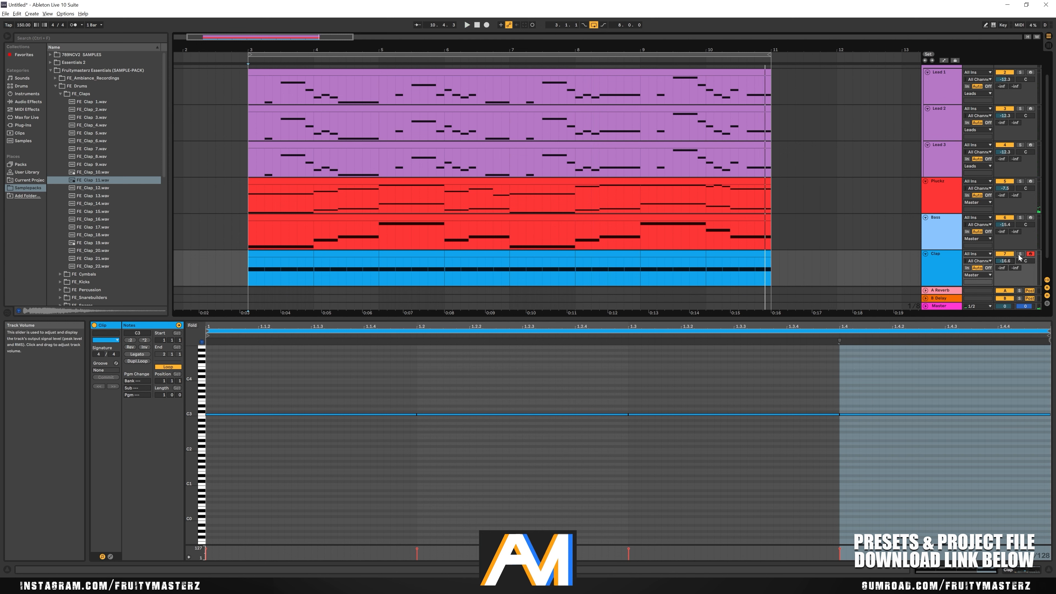
Solo the Clap track and set its Simpler amp envelope to -17 dB sustain and 39.1 ms decay
{"action": "left_click", "coordinate": [1019, 255]}
{"action": "left_click", "coordinate": [935, 272]}
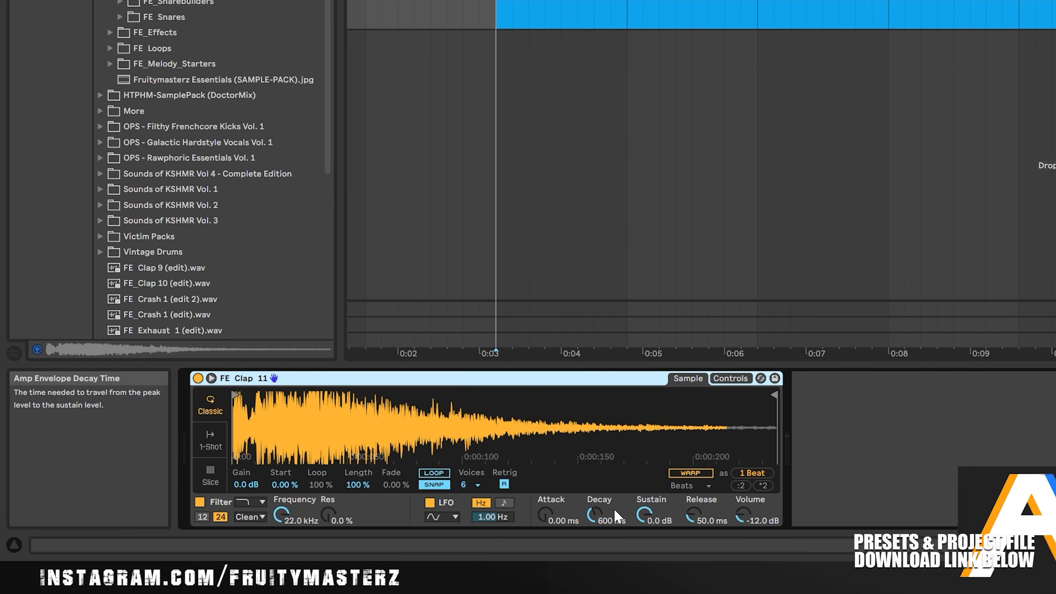
{"action": "left_click_drag", "start_coordinate": [644, 516], "coordinate": [644, 536]}
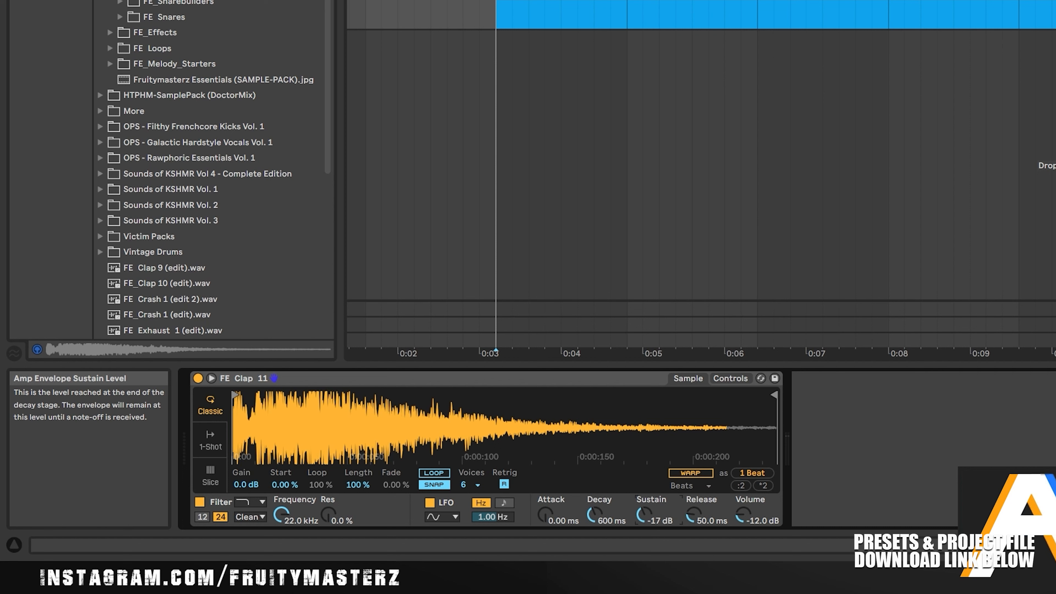
{"action": "left_click_drag", "start_coordinate": [584, 516], "coordinate": [584, 541]}
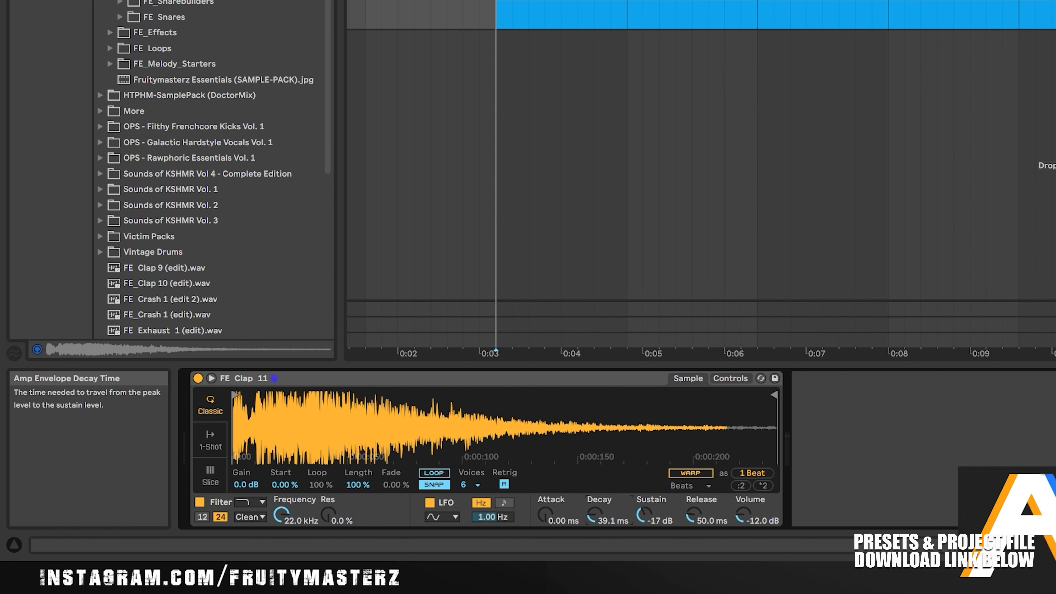
Set the clap Simpler's amp envelope to 990 ms decay, -27 dB sustain and 1.37 s release, with volume at -13.7 dB
{"action": "left_click_drag", "start_coordinate": [641, 511], "coordinate": [592, 511]}
{"action": "key", "text": "space"}
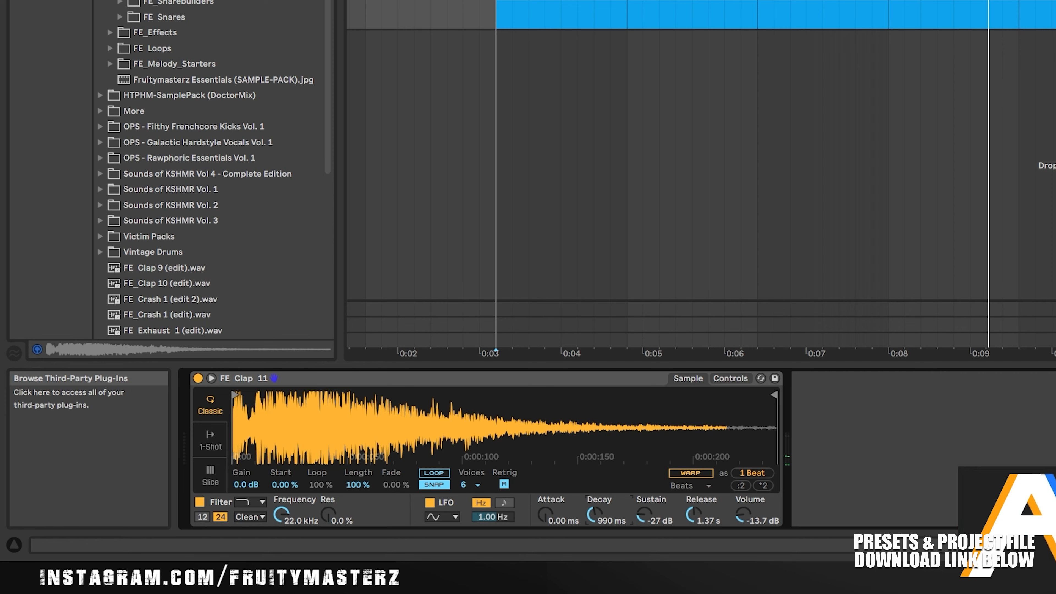
Add an EQ Eight after the Simpler on the Clap track
{"action": "left_click", "coordinate": [41, 1]}
{"action": "left_click_drag", "start_coordinate": [141, 1], "coordinate": [942, 410]}
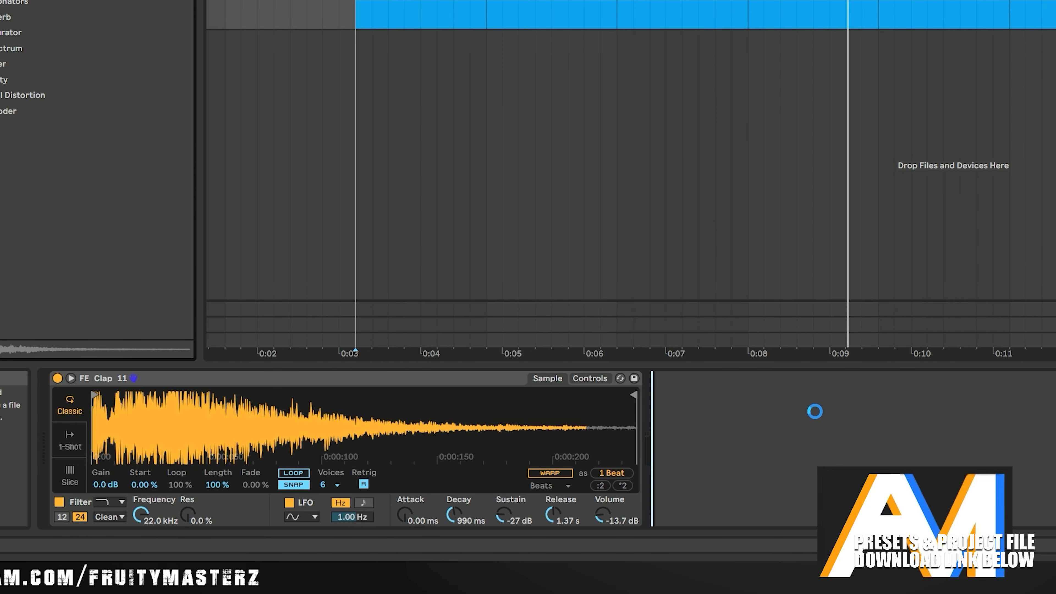
{"action": "left_click_drag", "start_coordinate": [815, 411], "coordinate": [817, 414]}
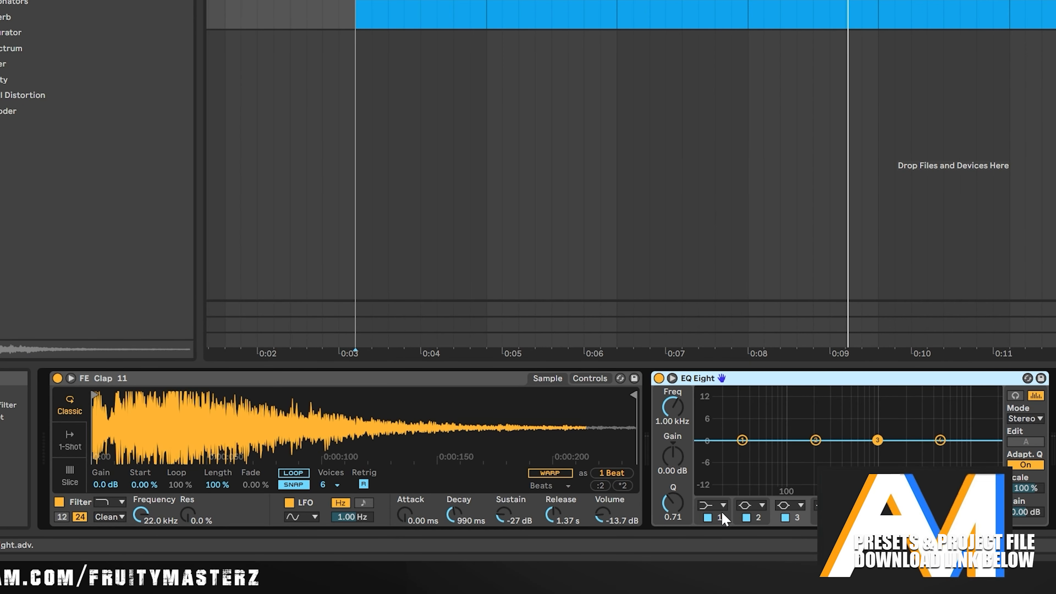
Turn EQ Eight's band 1 into a low cut with Q 0.79 and set its frequency to about 664 Hz during playback
{"action": "left_click", "coordinate": [717, 505]}
{"action": "left_click", "coordinate": [714, 422]}
{"action": "mouse_move", "coordinate": [686, 502]}
{"action": "left_mouse_down"}
{"action": "mouse_move", "coordinate": [686, 477]}
{"action": "mouse_move", "coordinate": [686, 502]}
{"action": "left_mouse_up"}
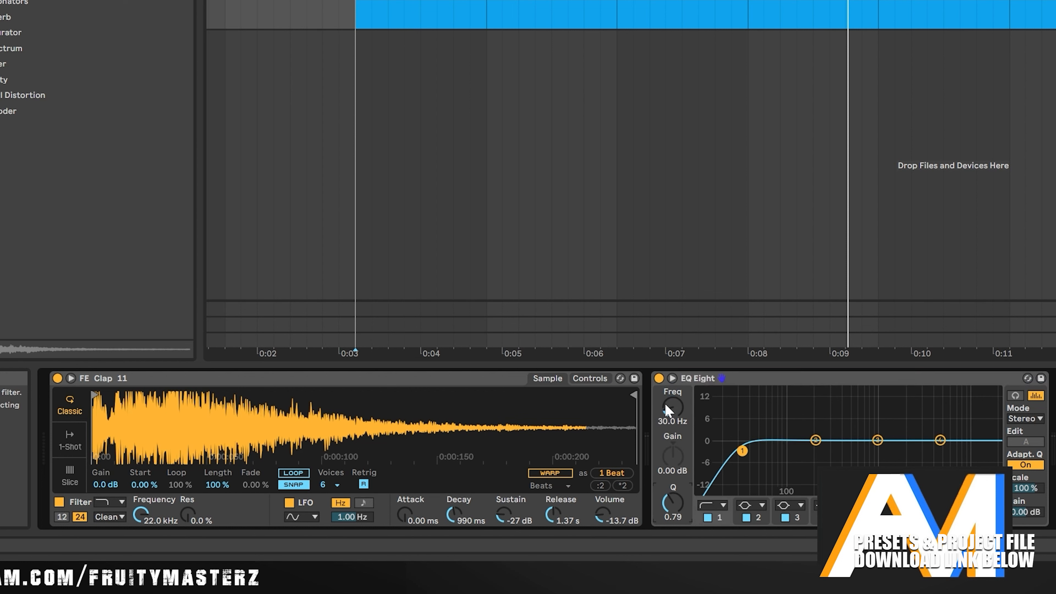
{"action": "key", "text": "space"}
{"action": "left_click_drag", "start_coordinate": [673, 408], "coordinate": [673, 355]}
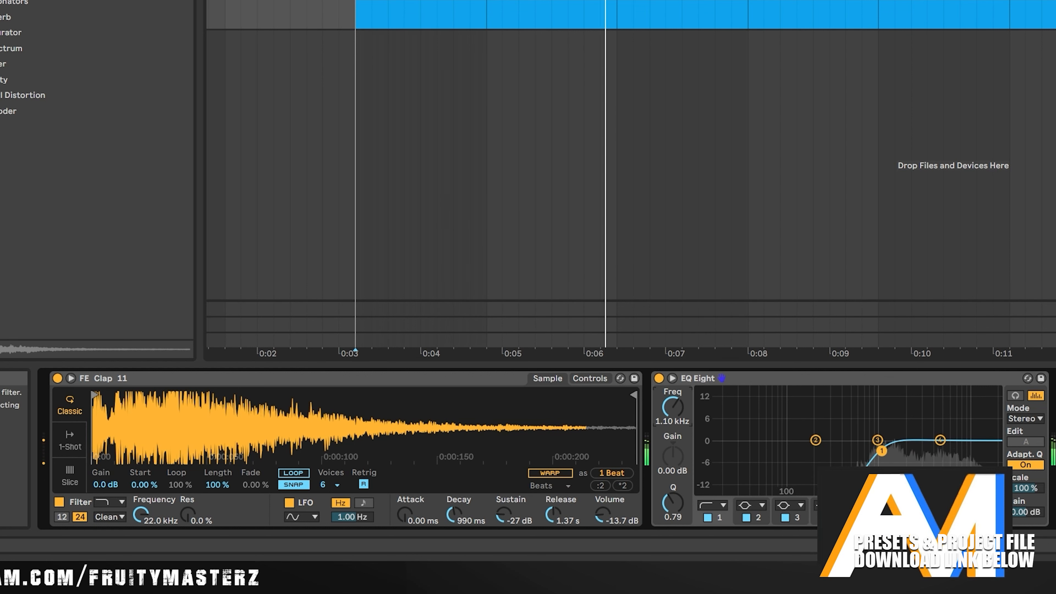
{"action": "left_click_drag", "start_coordinate": [669, 407], "coordinate": [669, 408]}
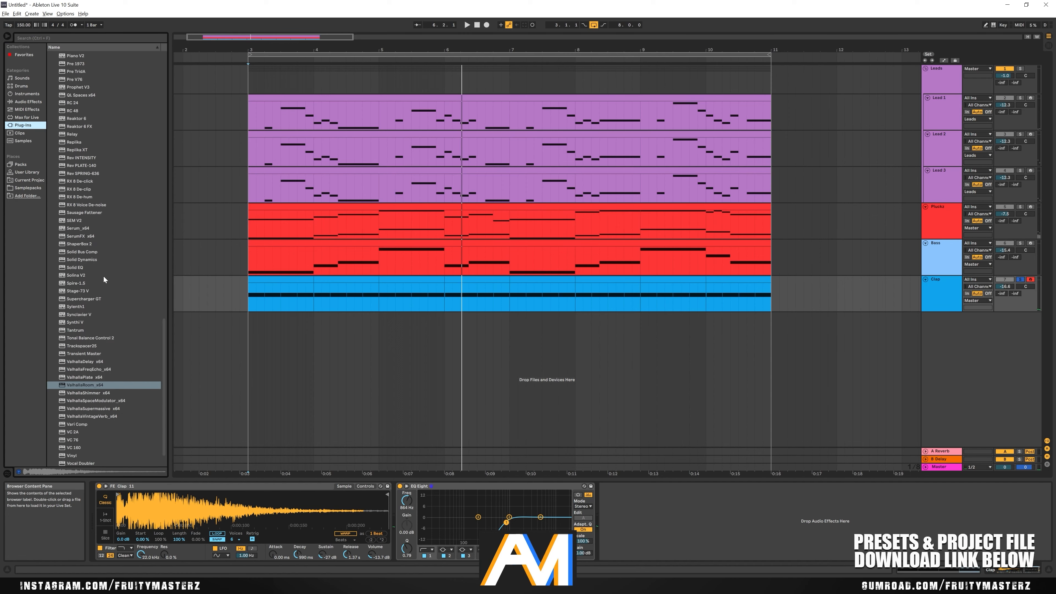
Add ValhallaRoom after the EQ Eight on the Clap track and set its decay to 1.33 s
{"action": "scroll", "coordinate": [47, 66], "scroll_direction": "down", "scroll_amount": 3}
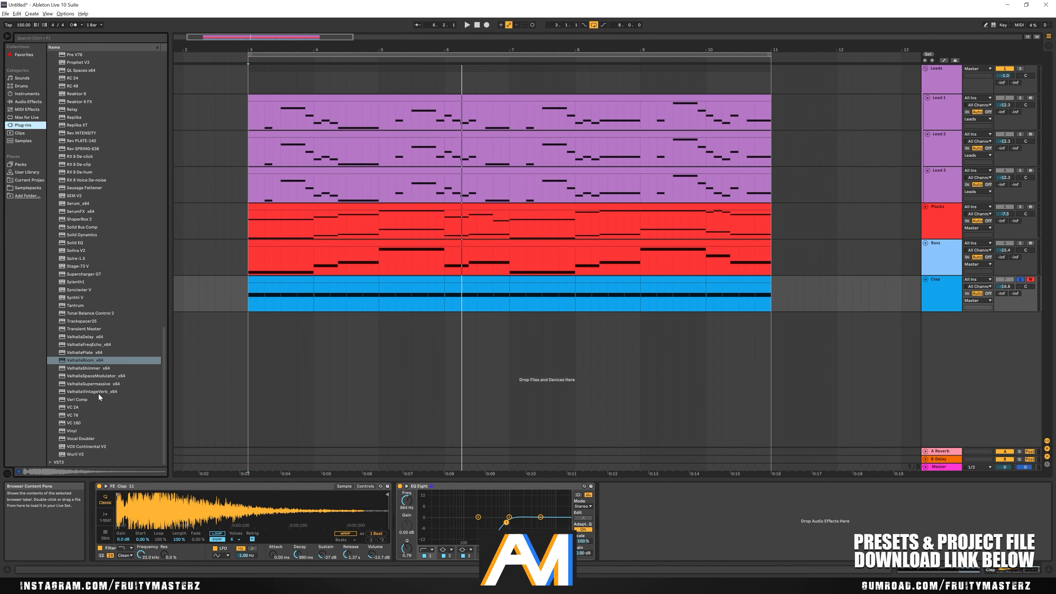
{"action": "double_click", "coordinate": [85, 361]}
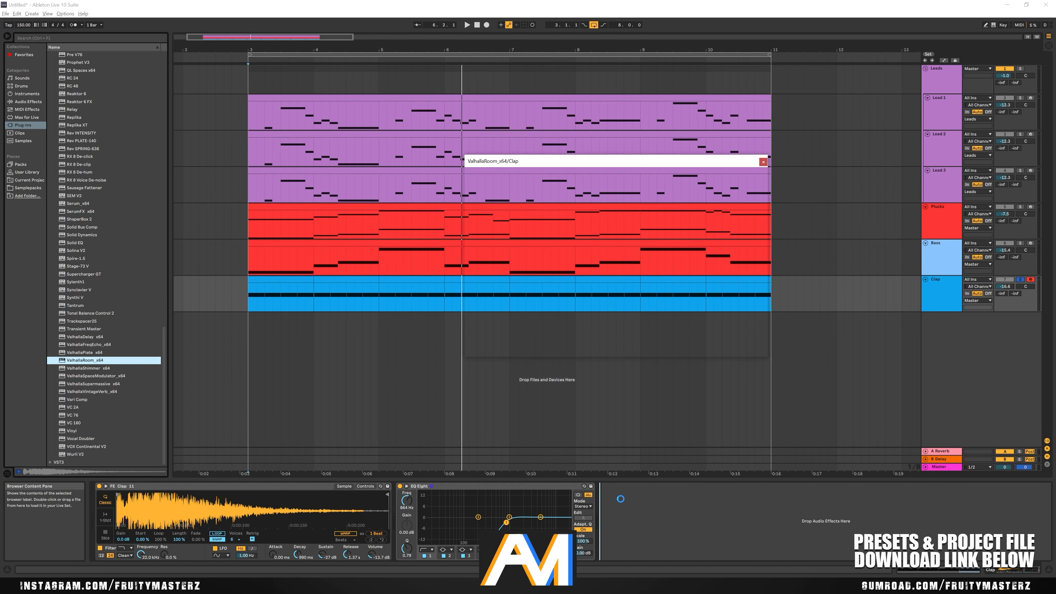
{"action": "left_click", "coordinate": [545, 292]}
{"action": "left_click_drag", "start_coordinate": [547, 280], "coordinate": [548, 280]}
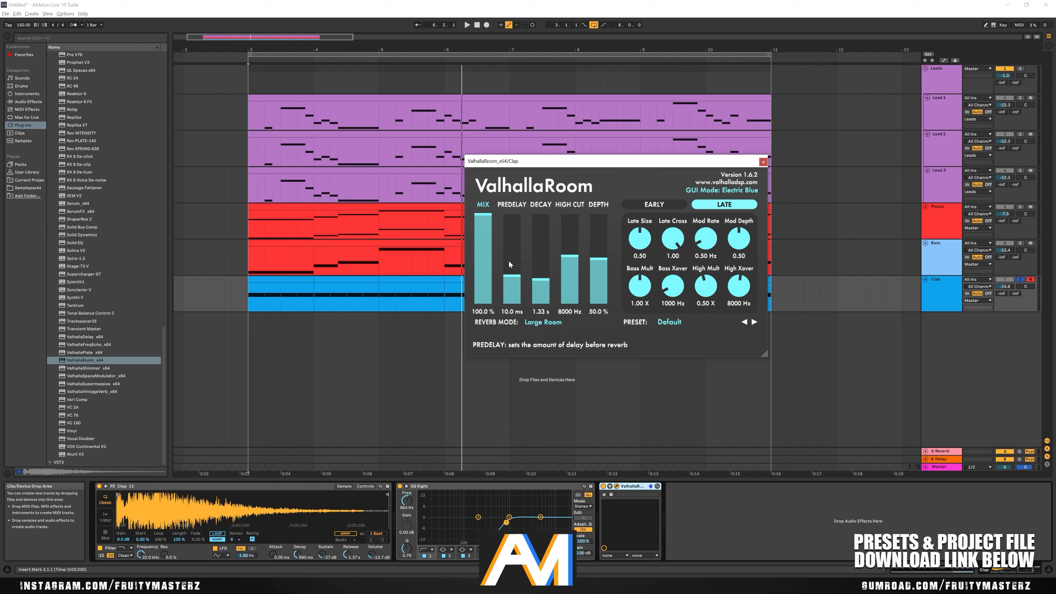
Set ValhallaRoom's high cut to 4150 Hz and its mix to 19.4% while playing the clap
{"action": "left_click", "coordinate": [488, 273]}
{"action": "left_click_drag", "start_coordinate": [566, 161], "coordinate": [574, 164]}
{"action": "key", "text": "space"}
{"action": "left_click", "coordinate": [578, 282]}
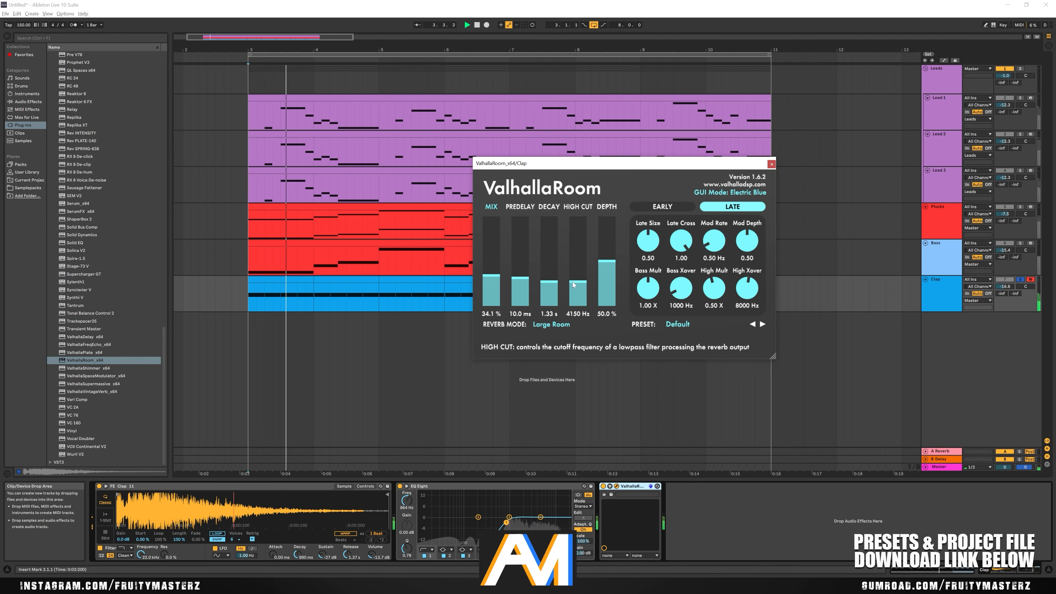
{"action": "left_click", "coordinate": [491, 287]}
{"action": "left_click", "coordinate": [607, 252]}
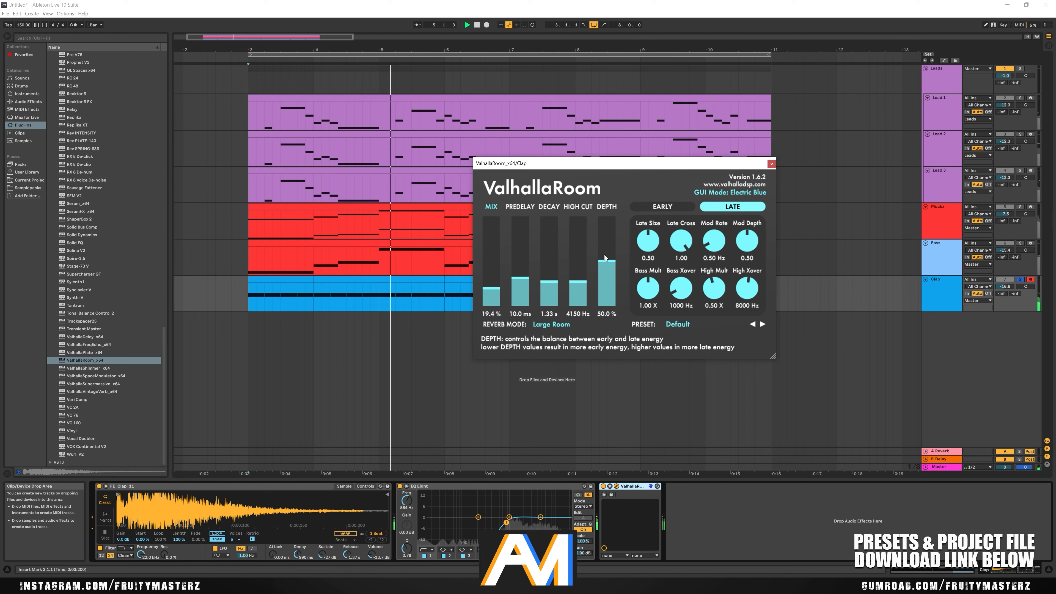
Close the ValhallaRoom window, take the Clap track out of solo and play the full loop
{"action": "left_click", "coordinate": [772, 163]}
{"action": "left_click", "coordinate": [1021, 281]}
{"action": "key", "text": "space"}
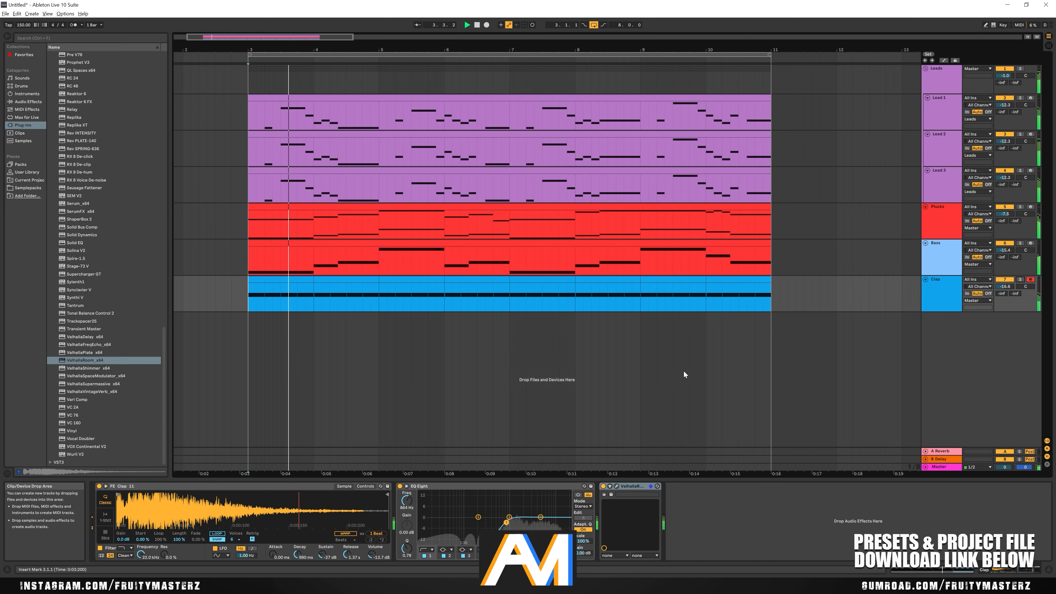
{"action": "key", "text": "space"}
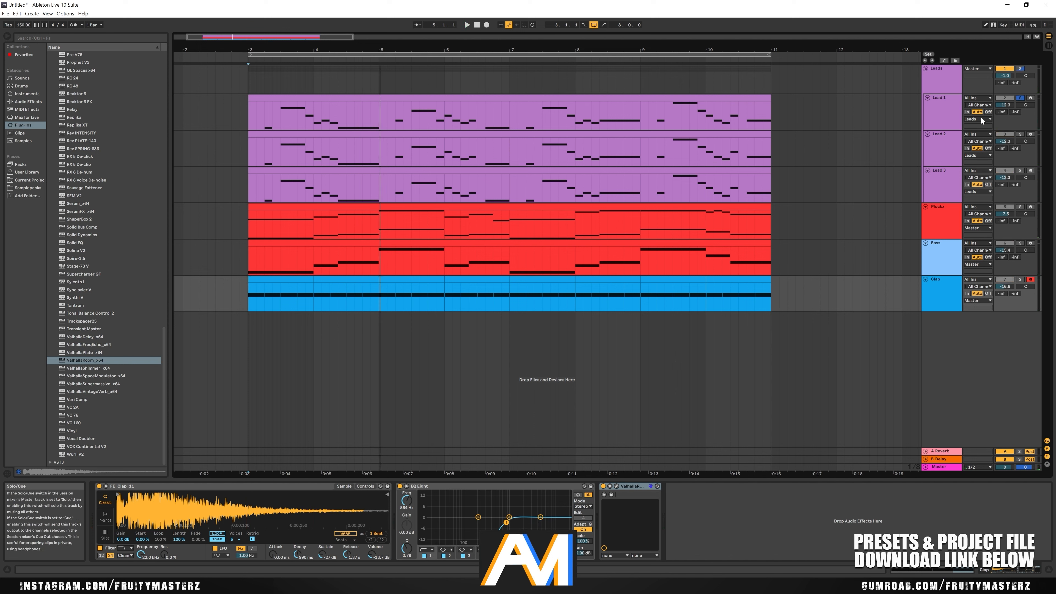
Open the Lead 1 MIDI clip and transpose all its notes up two semitones
{"action": "left_click", "coordinate": [946, 113]}
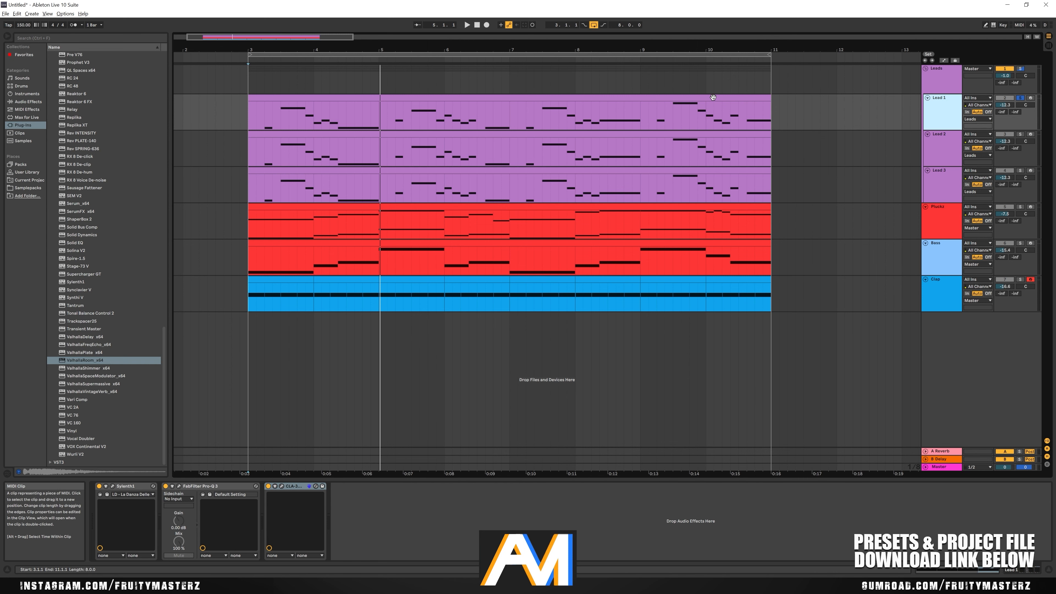
{"action": "double_click", "coordinate": [712, 97]}
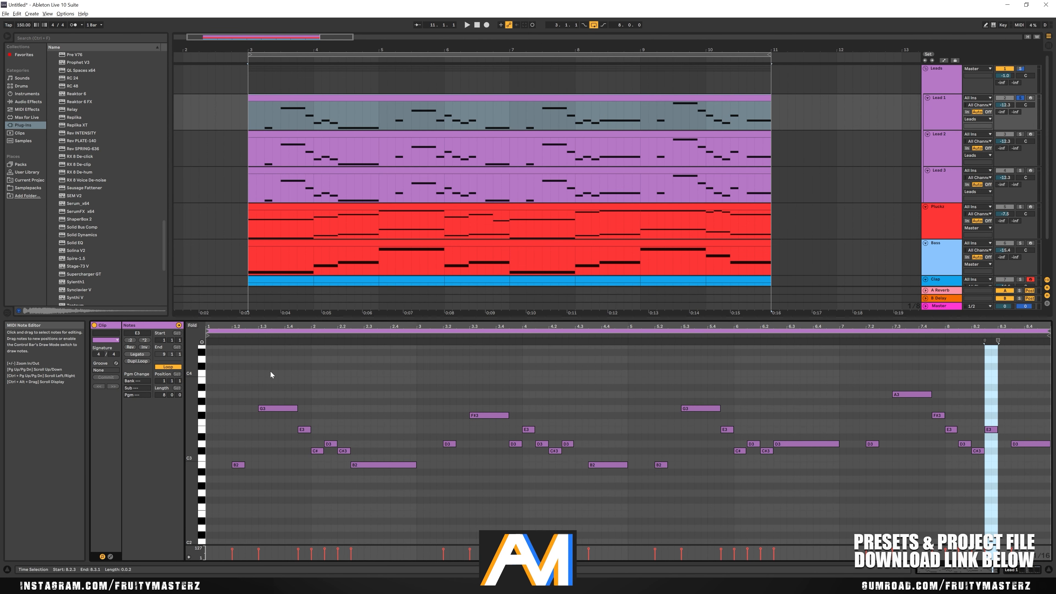
{"action": "key", "text": "ctrl+a"}
{"action": "key", "text": "Up"}
{"action": "key", "text": "Up"}
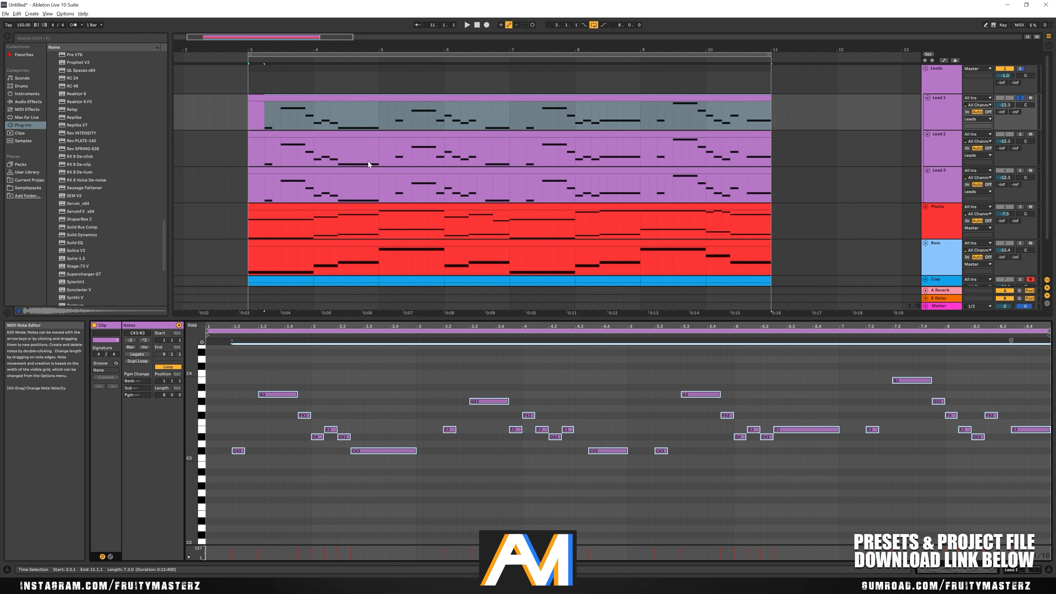
Transpose all notes in the remaining Lead, Plucks and Bass clips up two semitones to match Lead 1
{"action": "double_click", "coordinate": [359, 135]}
{"action": "left_click", "coordinate": [280, 393]}
{"action": "key", "text": "ctrl+a"}
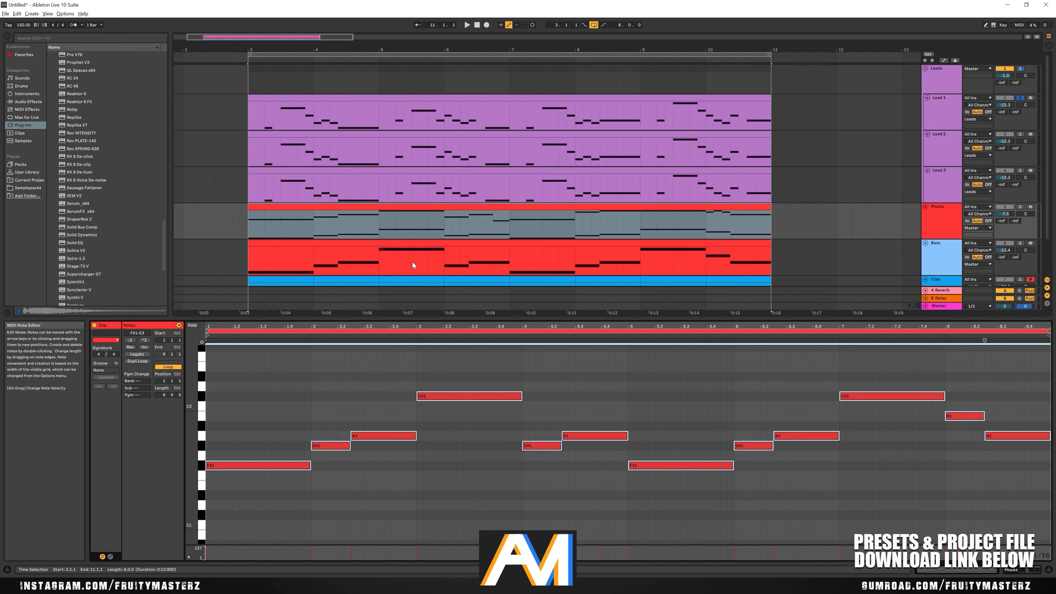
{"action": "left_click", "coordinate": [412, 243]}
{"action": "left_click", "coordinate": [452, 385]}
{"action": "key", "text": "ctrl+a"}
{"action": "left_click_drag", "start_coordinate": [445, 418], "coordinate": [444, 401]}
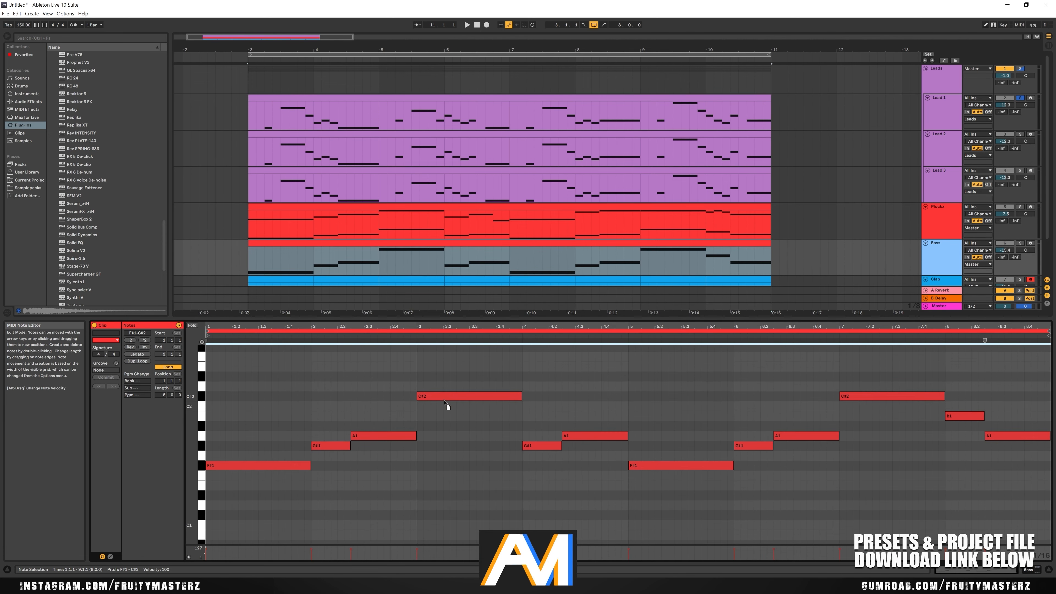
Play back the transposed loop with a larger arrangement area and arm the Plucks track
{"action": "key", "text": "space"}
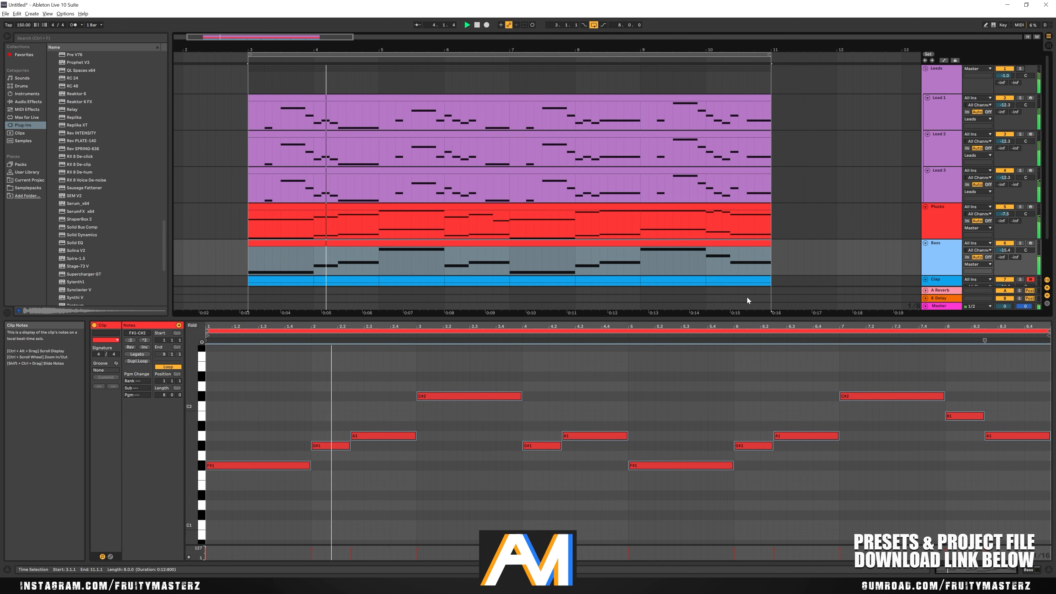
{"action": "left_click_drag", "start_coordinate": [848, 319], "coordinate": [798, 403]}
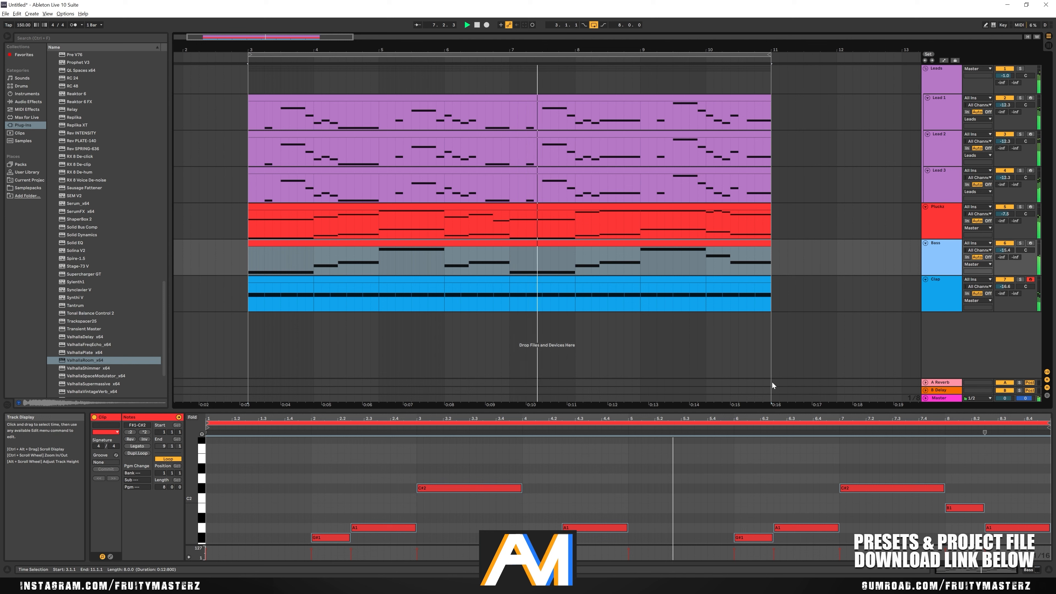
{"action": "left_click", "coordinate": [930, 221]}
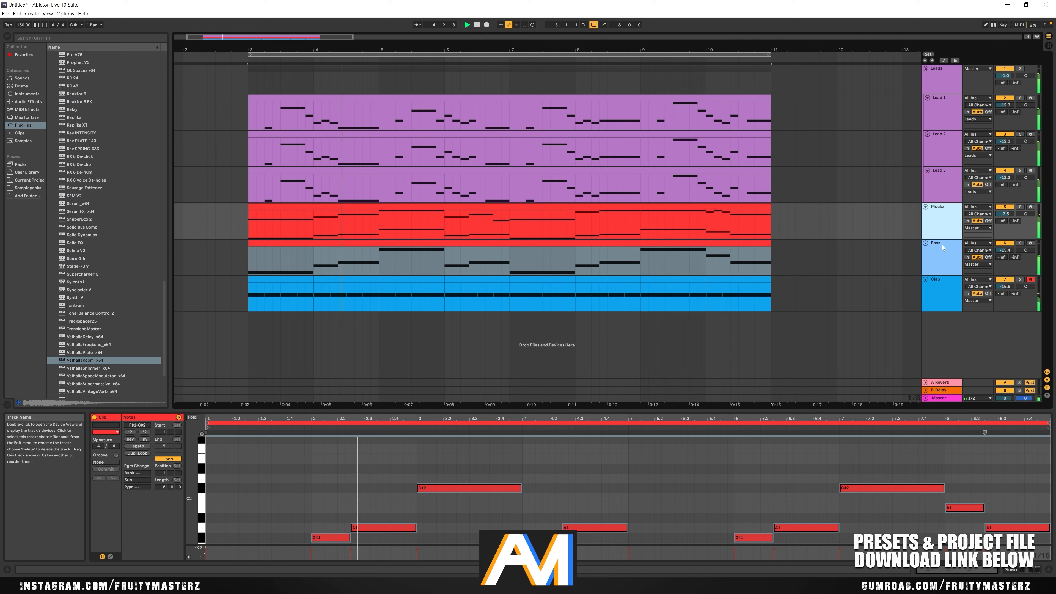
{"action": "left_click", "coordinate": [1031, 208]}
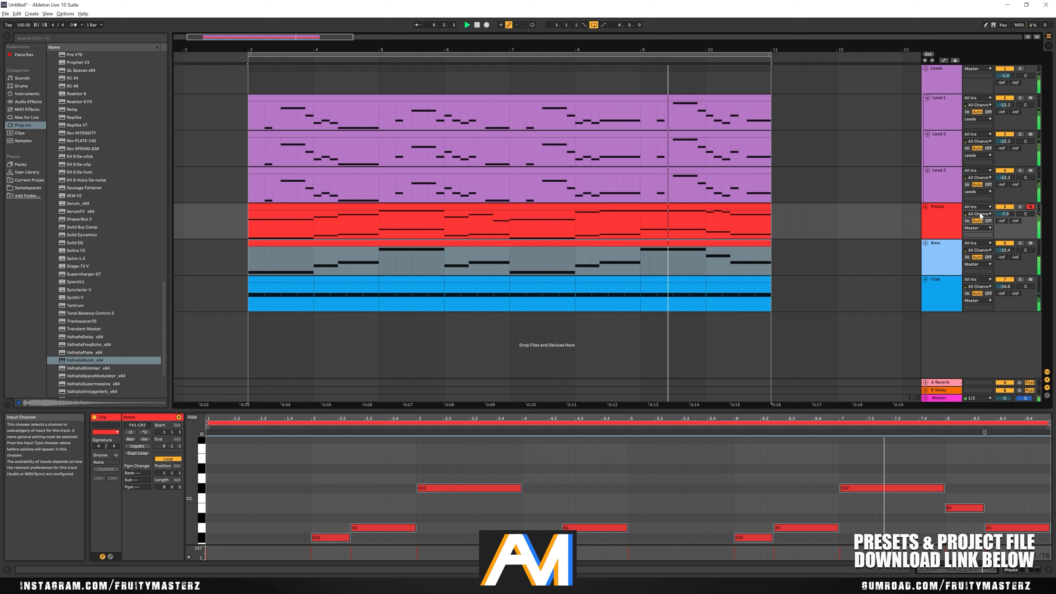
{"action": "left_click", "coordinate": [945, 216]}
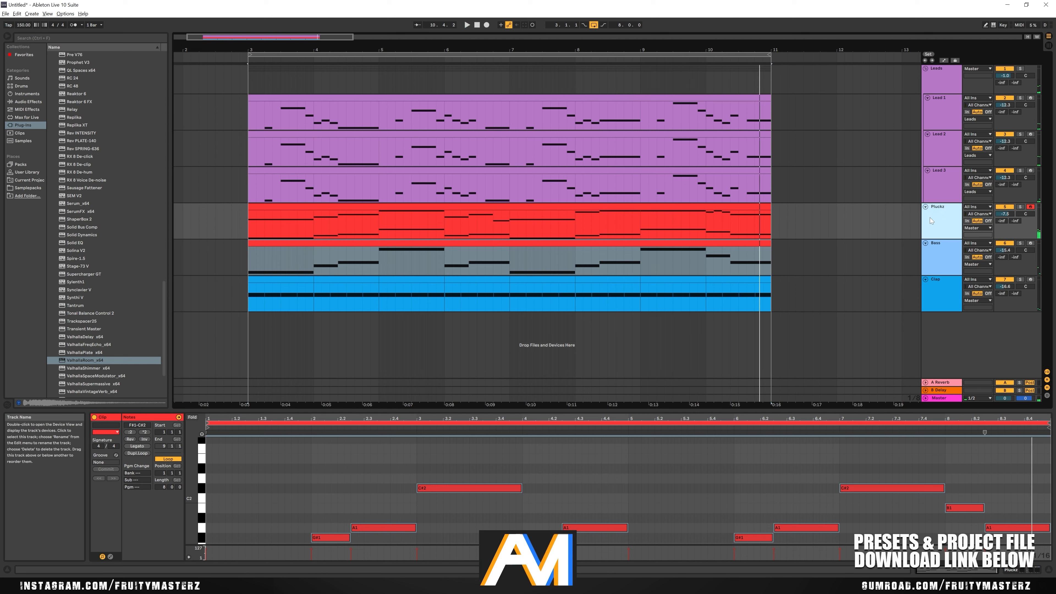
Solo the Leads group and load the PuigTec EQP1A Stereo equalizer on it
{"action": "left_click", "coordinate": [951, 74]}
{"action": "left_click", "coordinate": [1020, 68]}
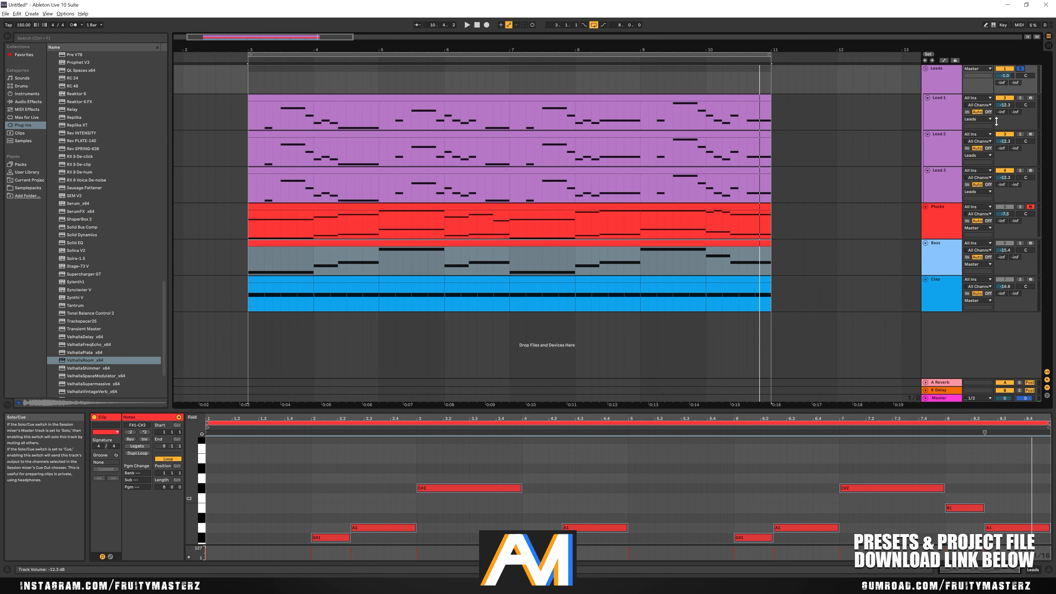
{"action": "double_click", "coordinate": [945, 78]}
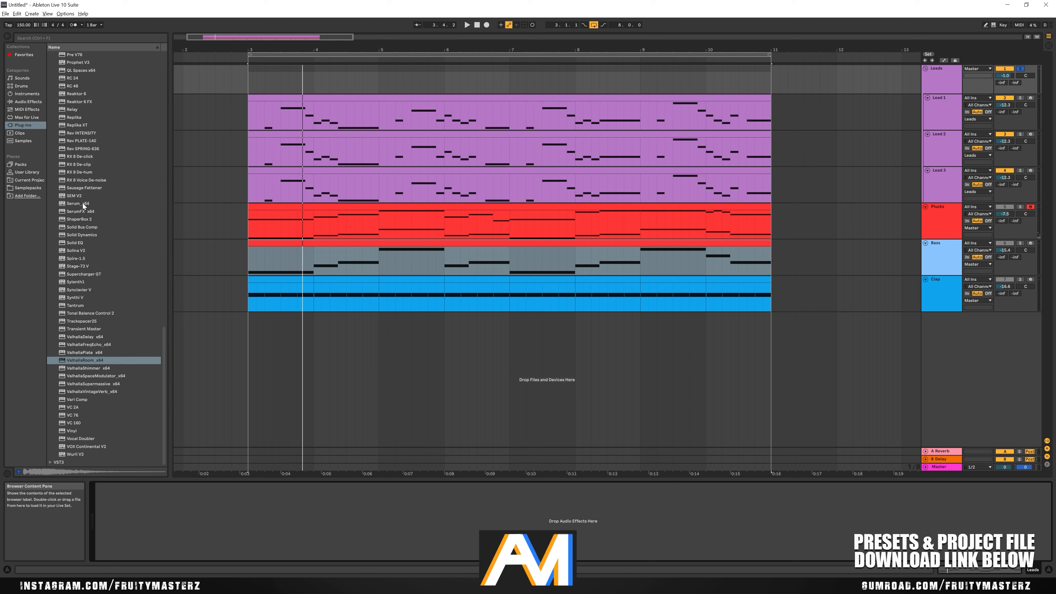
{"action": "scroll", "coordinate": [95, 225], "scroll_direction": "up", "scroll_amount": 15}
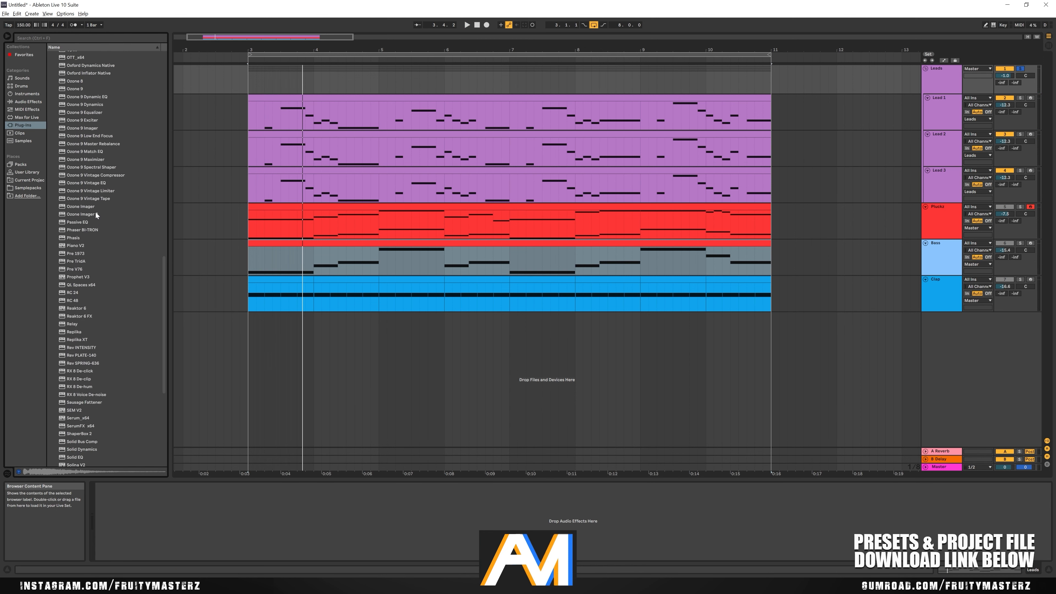
{"action": "scroll", "coordinate": [96, 212], "scroll_direction": "up", "scroll_amount": 5}
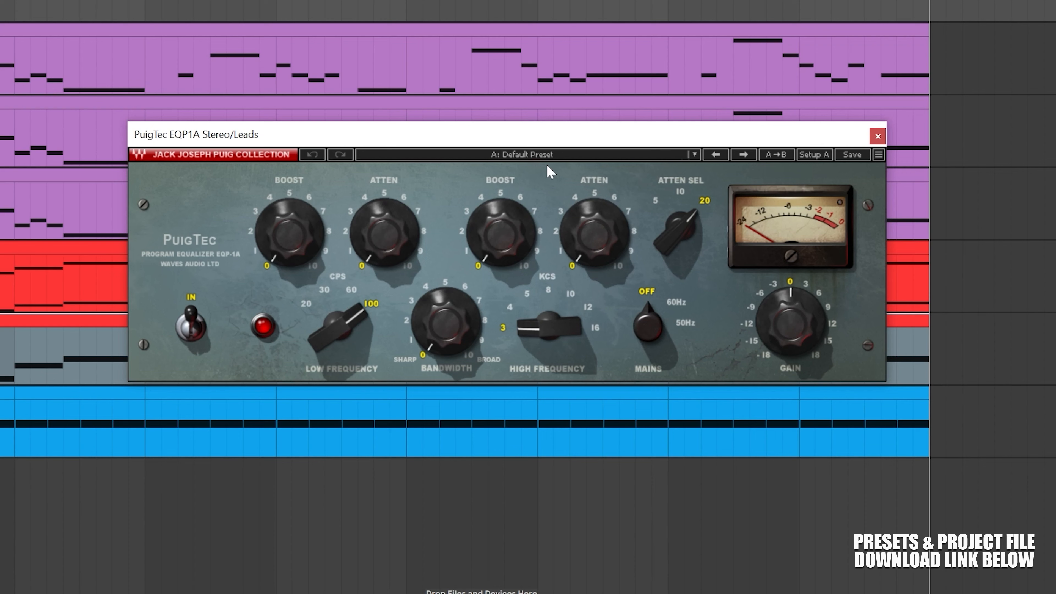
Set the PuigTec's high frequency to 12 and its high-frequency boost to 3.3 during playback, and close the plug-in window
{"action": "left_click_drag", "start_coordinate": [549, 327], "coordinate": [580, 154]}
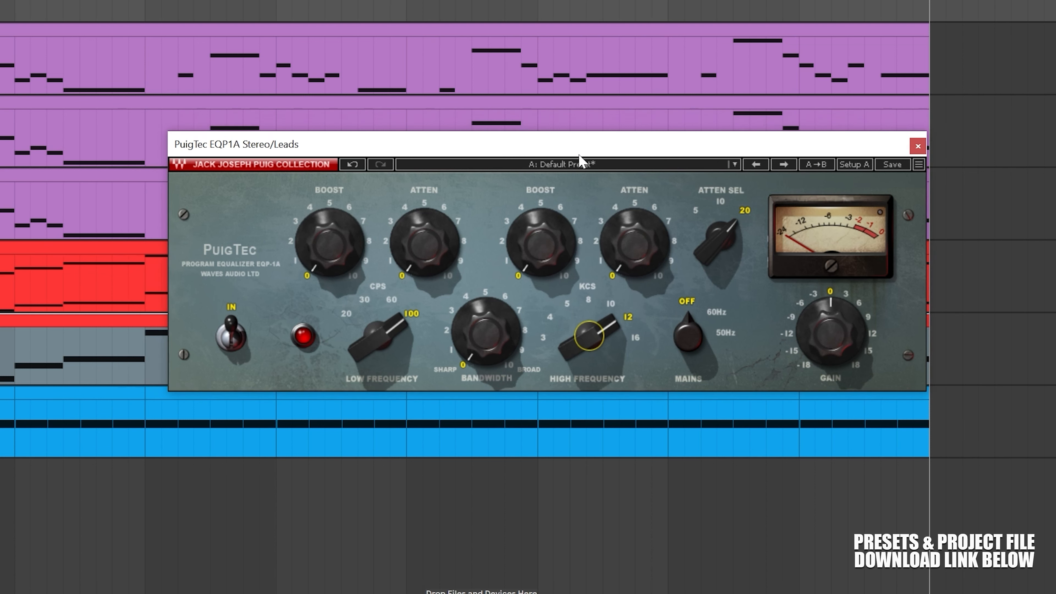
{"action": "left_click_drag", "start_coordinate": [546, 255], "coordinate": [545, 237]}
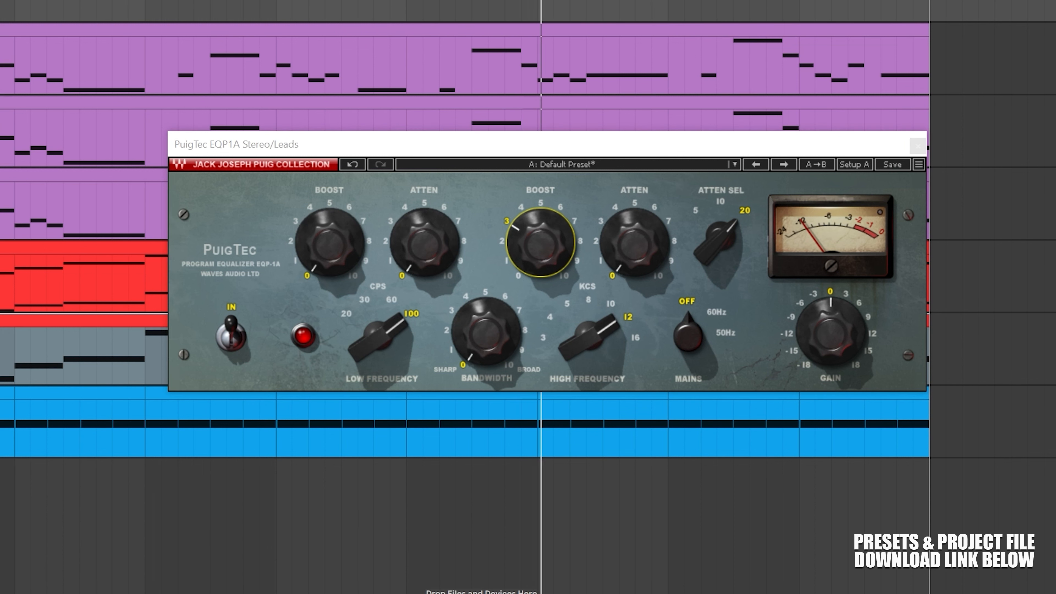
{"action": "left_click_drag", "start_coordinate": [537, 261], "coordinate": [536, 251]}
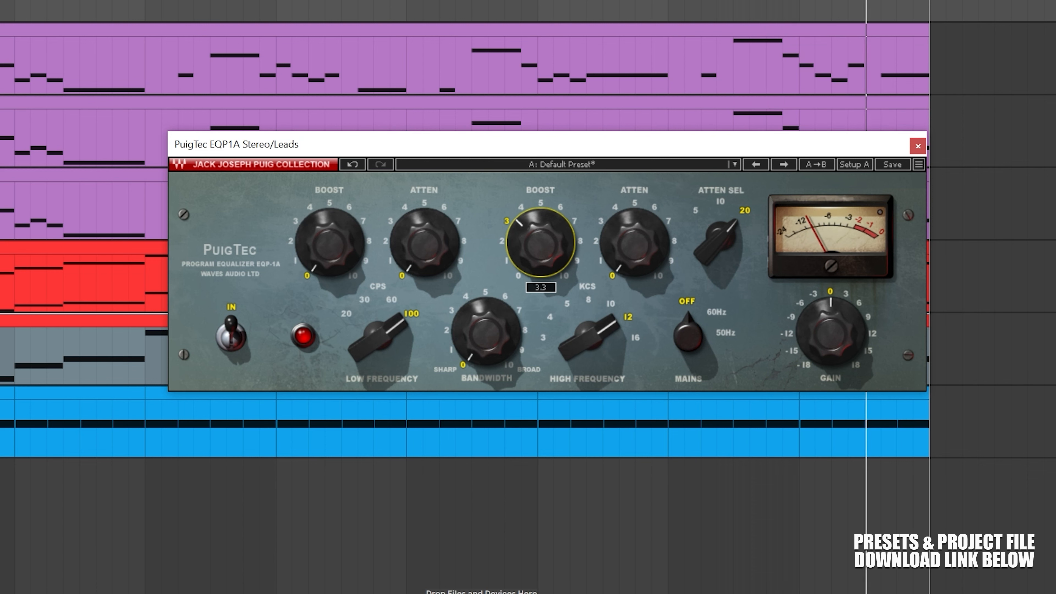
{"action": "left_click", "coordinate": [918, 146]}
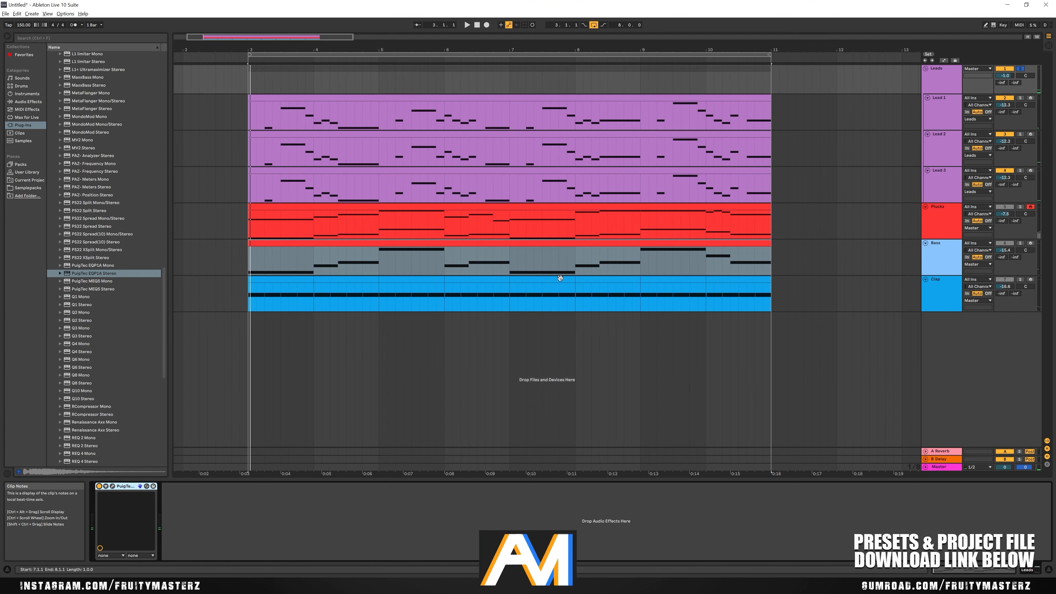
Add the Waves C1 comp Stereo compressor to the Leads group after the PuigTec equalizer
{"action": "scroll", "coordinate": [100, 210], "scroll_direction": "up", "scroll_amount": 10}
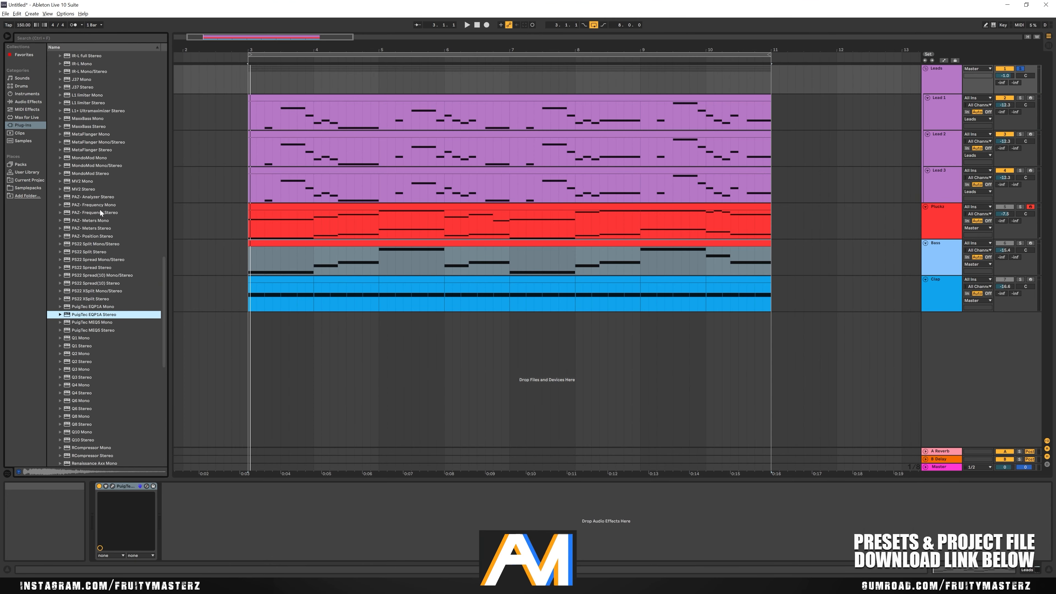
{"action": "scroll", "coordinate": [101, 209], "scroll_direction": "up", "scroll_amount": 20}
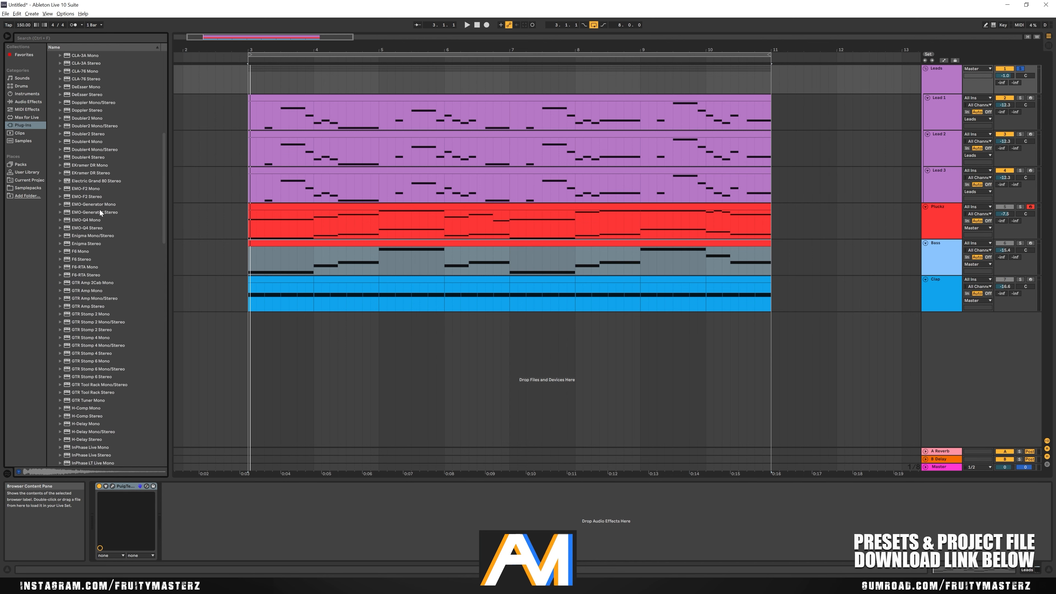
{"action": "left_click_drag", "start_coordinate": [83, 124], "coordinate": [204, 455]}
{"action": "left_click_drag", "start_coordinate": [221, 516], "coordinate": [223, 512]}
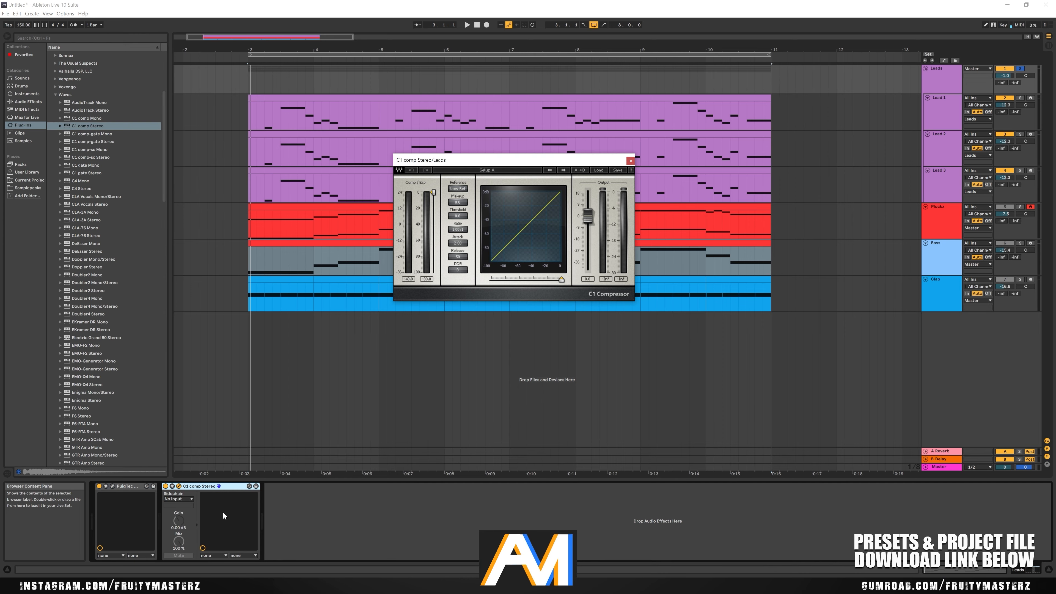
Set the C1 compressor's ratio to 3.62:1, makeup to 5.6 and threshold to -16.3
{"action": "left_click_drag", "start_coordinate": [340, 136], "coordinate": [339, 156]}
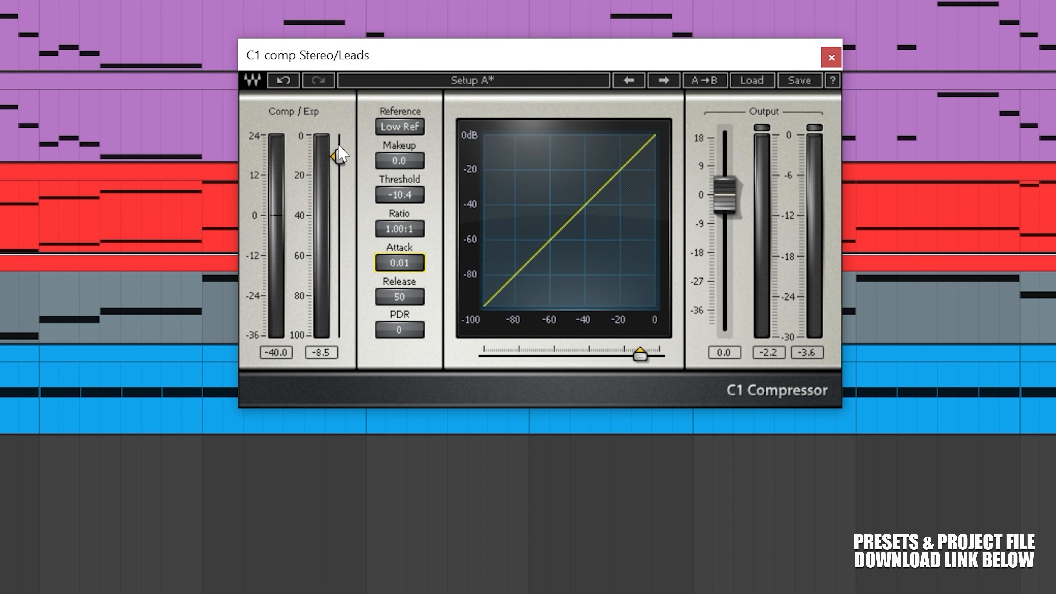
{"action": "left_click_drag", "start_coordinate": [340, 156], "coordinate": [339, 186]}
{"action": "left_click_drag", "start_coordinate": [400, 229], "coordinate": [399, 203]}
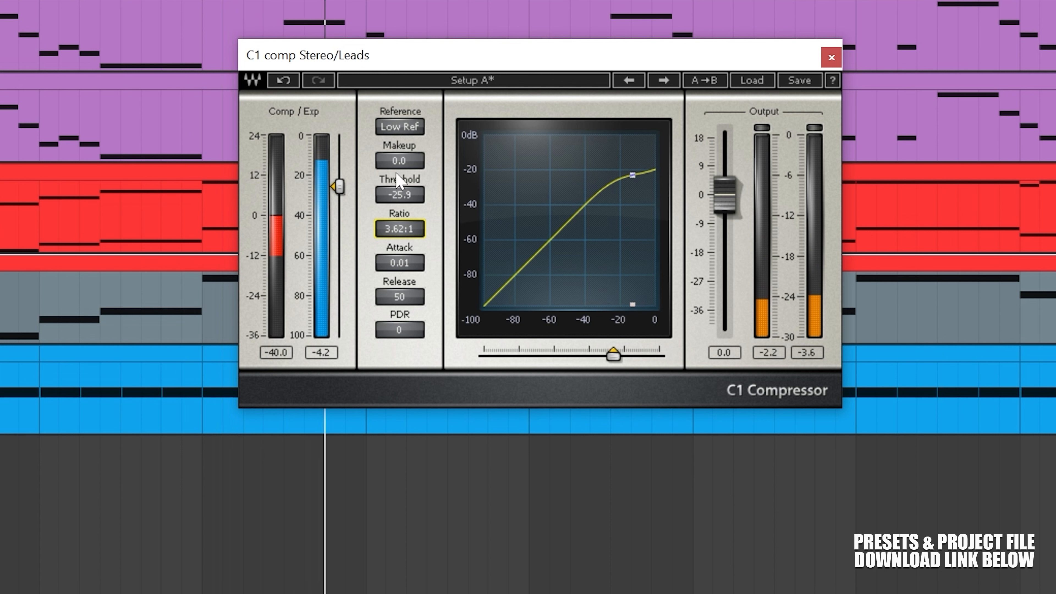
{"action": "left_click_drag", "start_coordinate": [340, 186], "coordinate": [399, 151]}
{"action": "left_click_drag", "start_coordinate": [340, 175], "coordinate": [341, 173]}
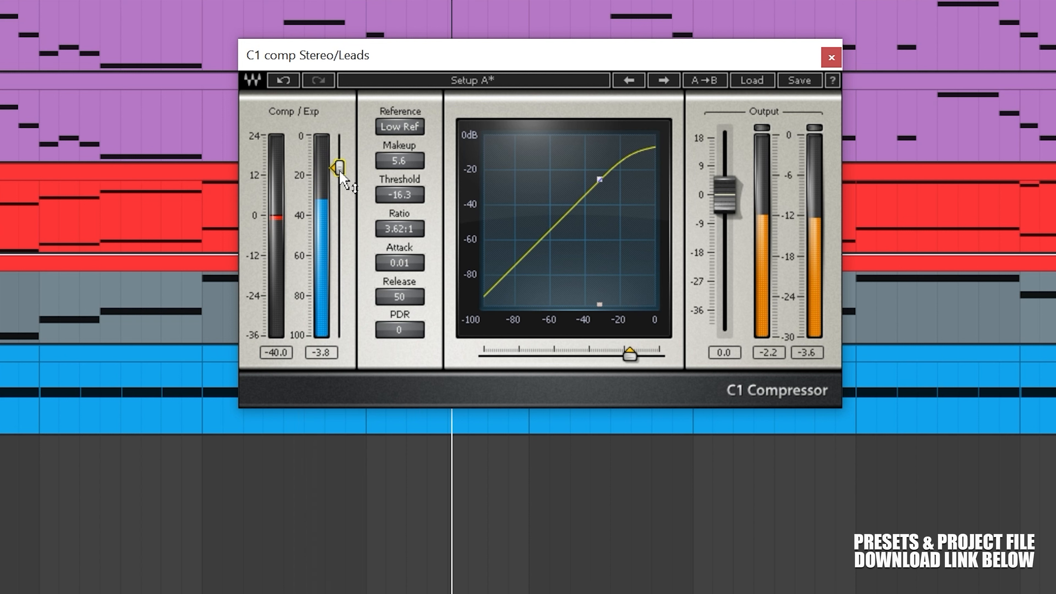
Audition the compressed leads, fine-tune the C1 compressor's attack and makeup, and close its window
{"action": "key", "text": "space"}
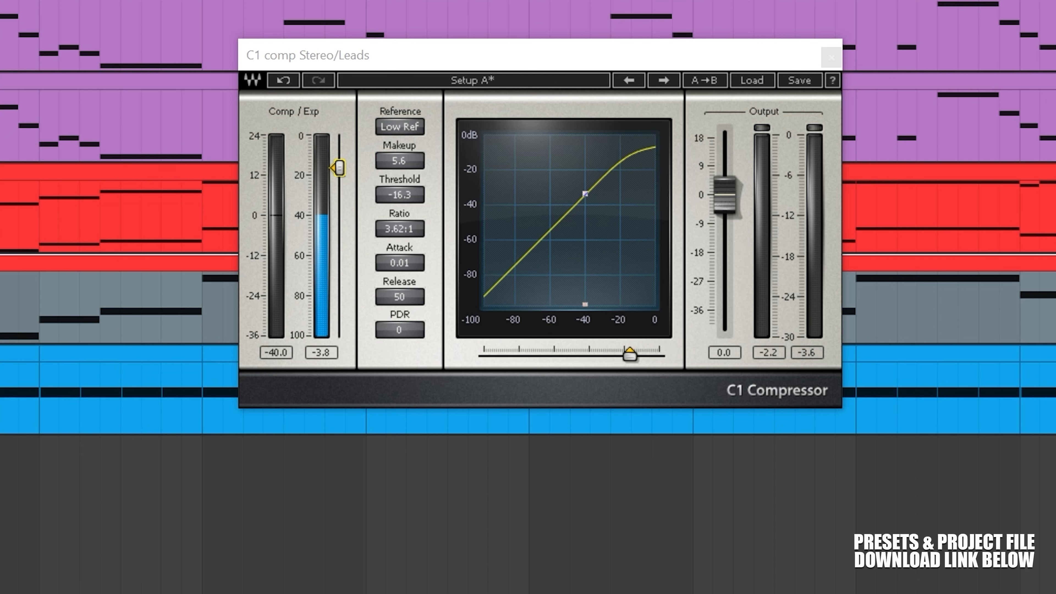
{"action": "key", "text": "space"}
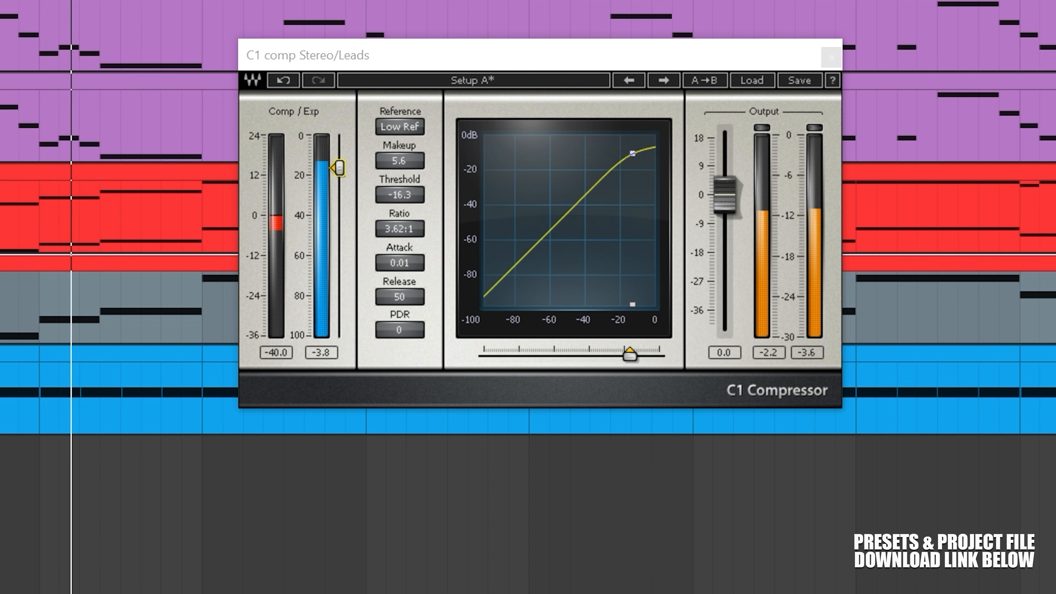
{"action": "left_click_drag", "start_coordinate": [400, 263], "coordinate": [400, 251]}
{"action": "mouse_move", "coordinate": [399, 161]}
{"action": "left_mouse_down"}
{"action": "mouse_move", "coordinate": [340, 166]}
{"action": "mouse_move", "coordinate": [401, 166]}
{"action": "left_mouse_up"}
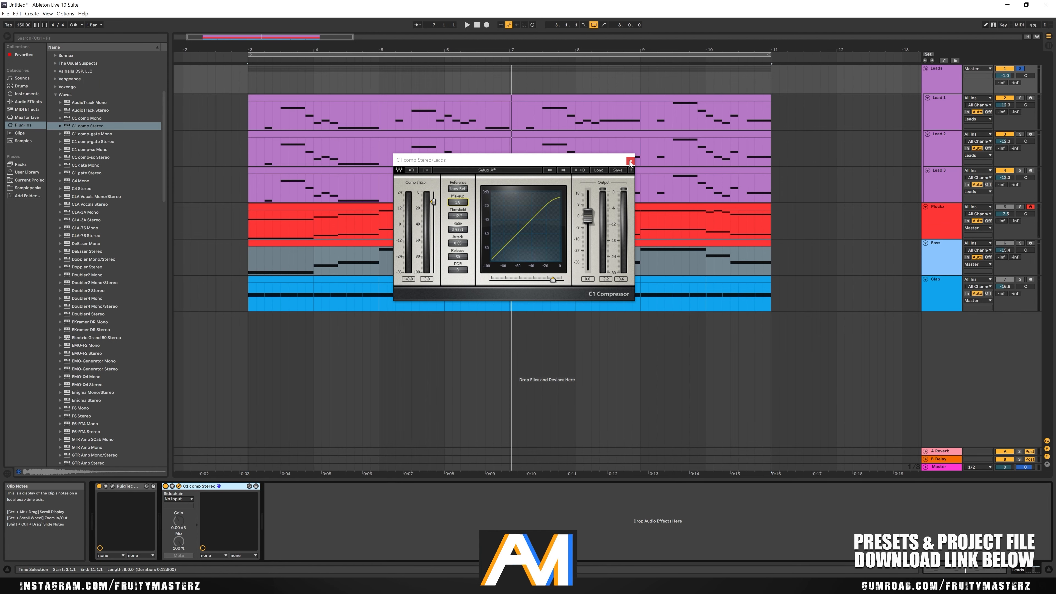
{"action": "left_click", "coordinate": [630, 161]}
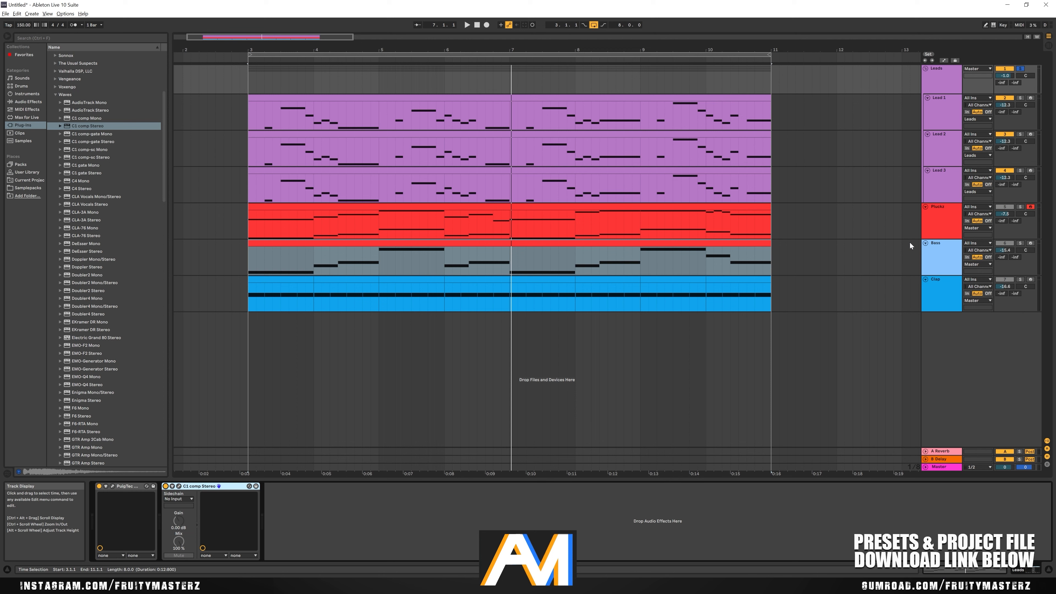
Solo Lead 1, open its Sylenth1 instrument and pull the pitch bend wheel down
{"action": "key", "text": "space"}
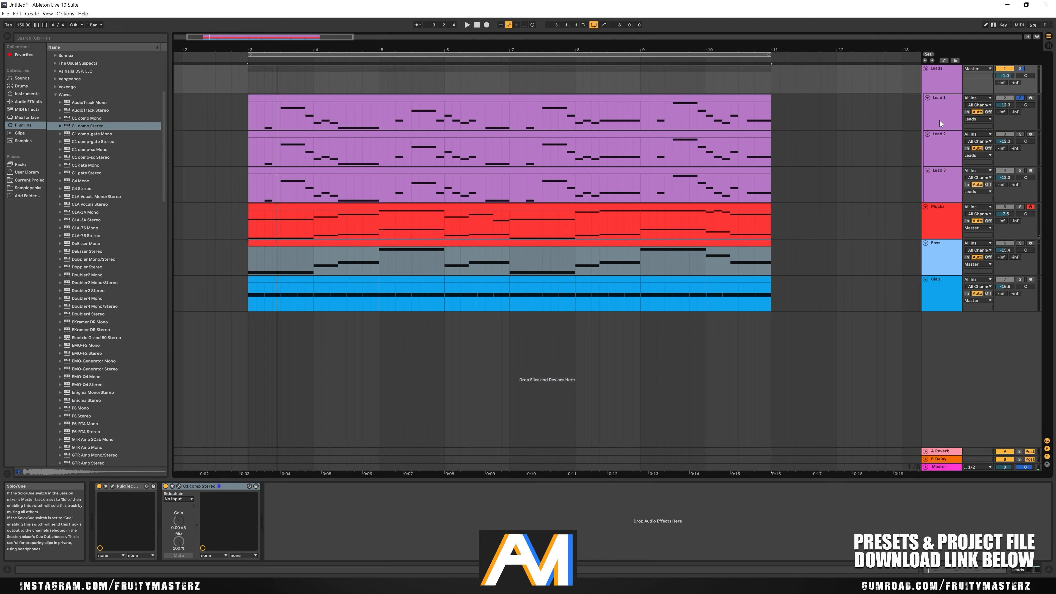
{"action": "left_click", "coordinate": [648, 96]}
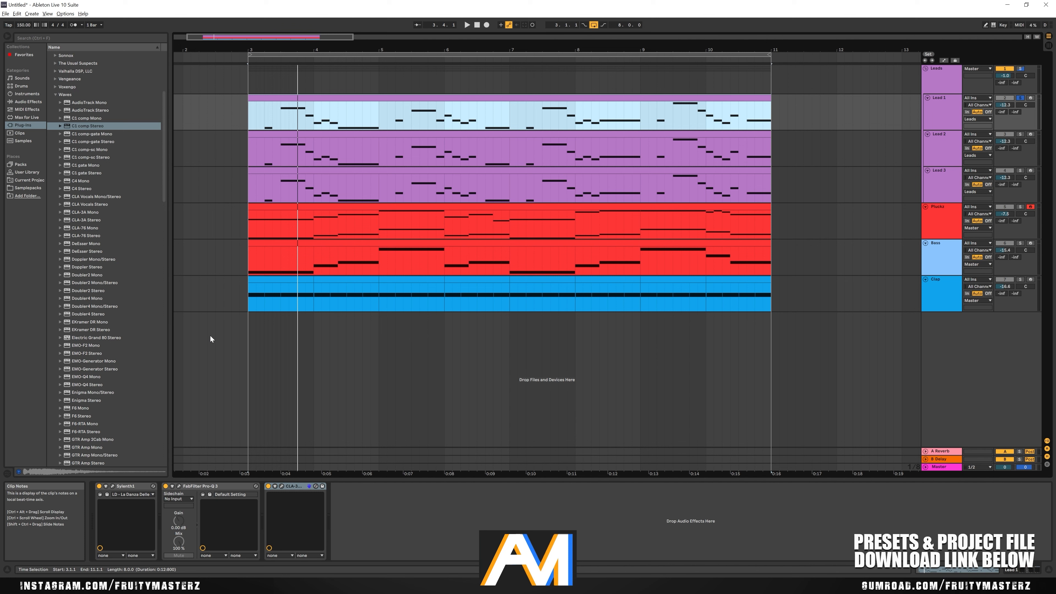
{"action": "left_click", "coordinate": [113, 486]}
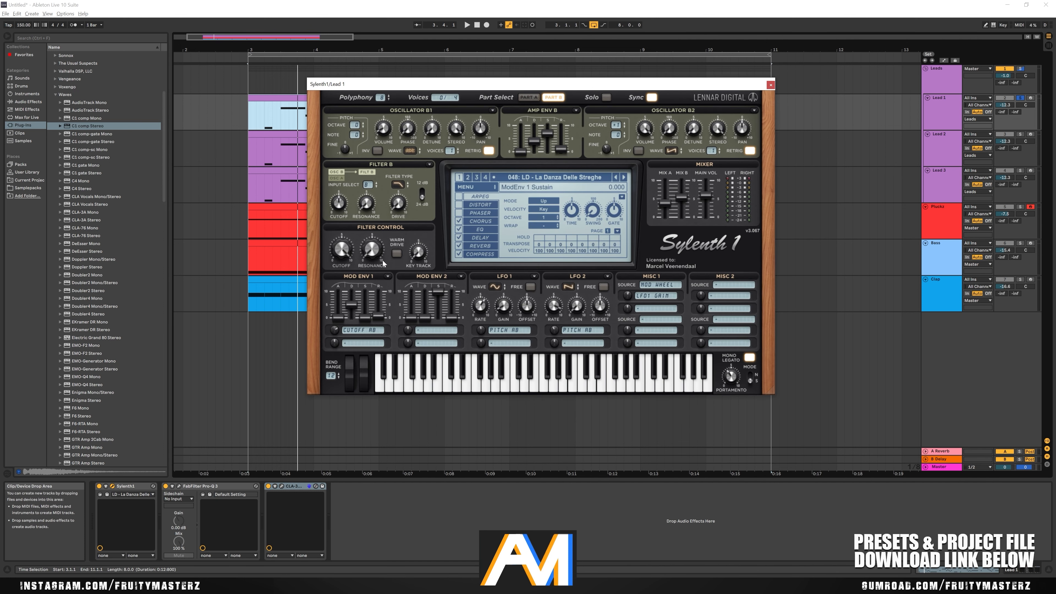
{"action": "left_click_drag", "start_coordinate": [465, 84], "coordinate": [622, 115]}
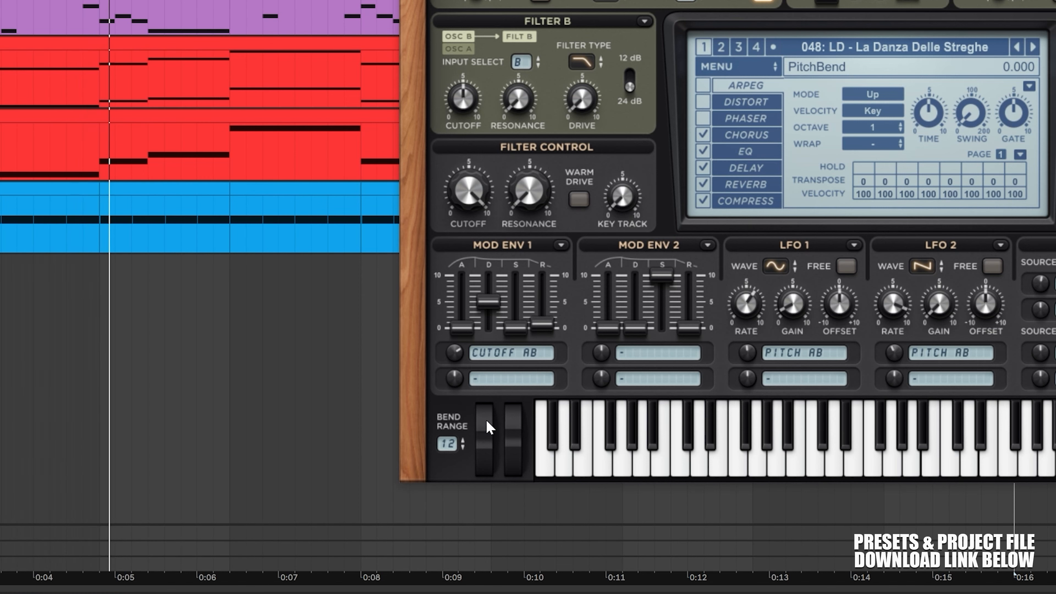
{"action": "left_click_drag", "start_coordinate": [486, 421], "coordinate": [486, 481]}
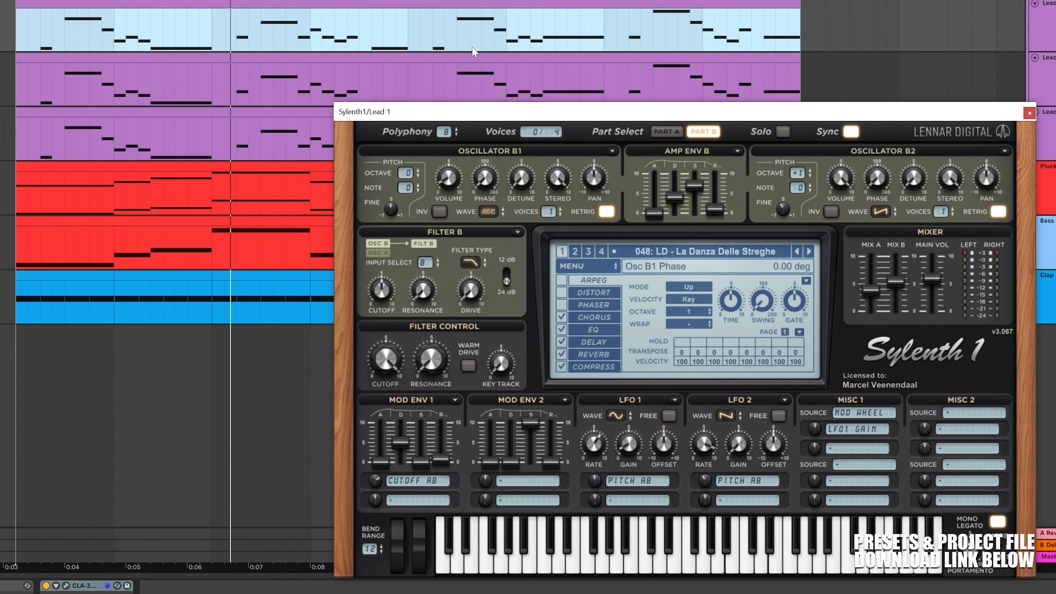
Show the automation lanes, enlarge Lead 1, and draw a pitch bend drop to 0.00 at the end of its first long low note
{"action": "key", "text": "a"}
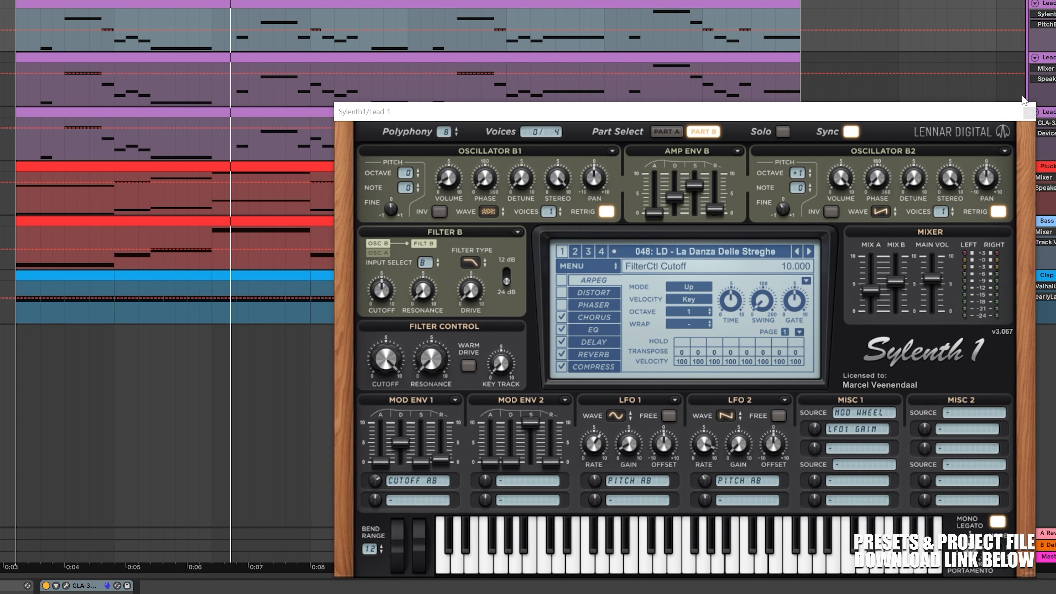
{"action": "left_click", "coordinate": [1029, 108]}
{"action": "scroll", "coordinate": [366, 98], "scroll_direction": "up", "scroll_amount": 7}
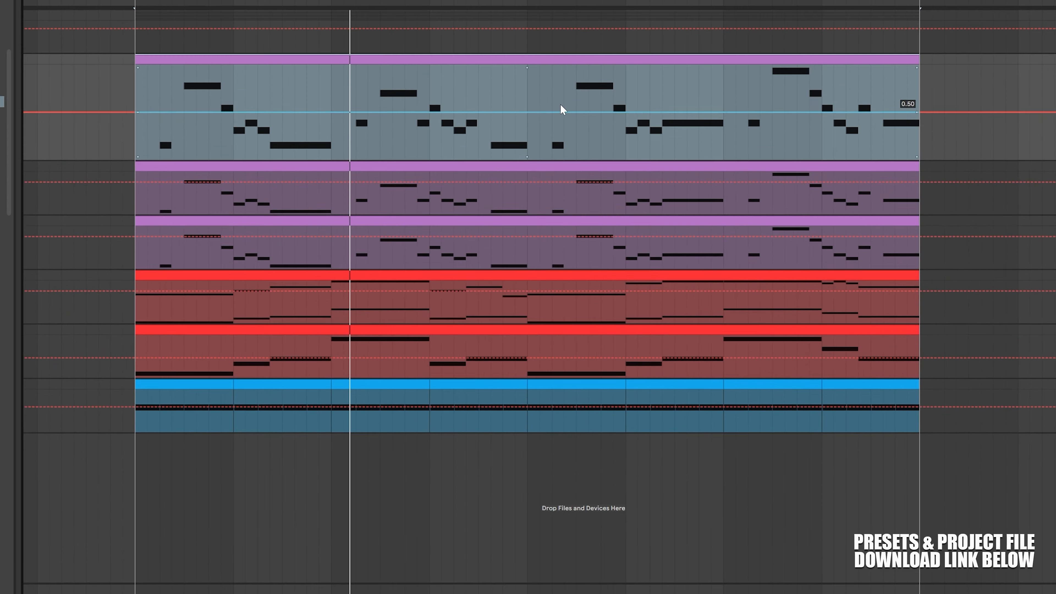
{"action": "scroll", "coordinate": [561, 105], "scroll_direction": "up", "scroll_amount": 5}
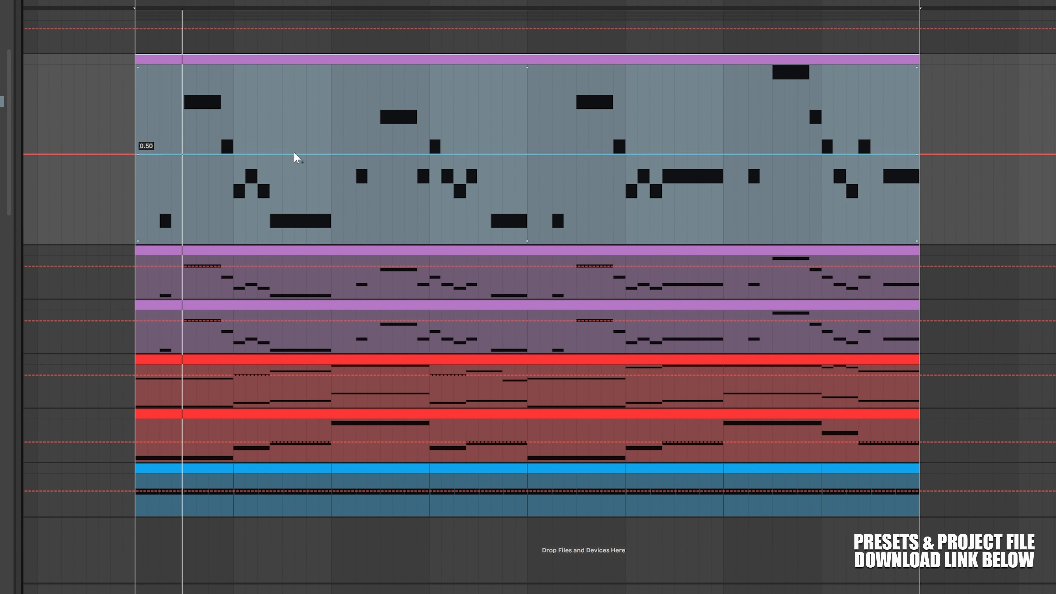
{"action": "left_click", "coordinate": [282, 155]}
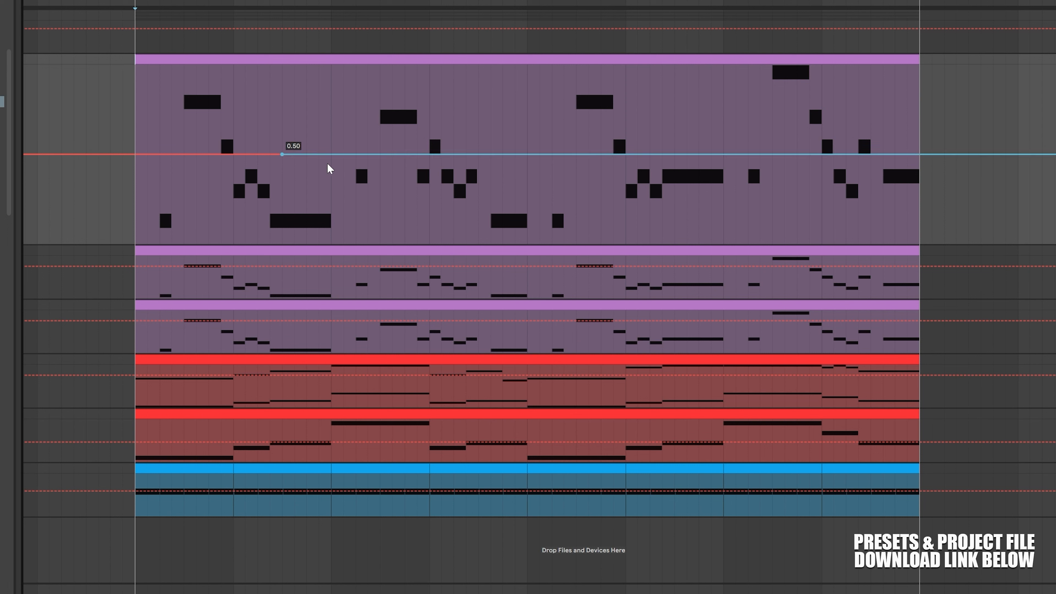
{"action": "left_click_drag", "start_coordinate": [333, 164], "coordinate": [333, 245]}
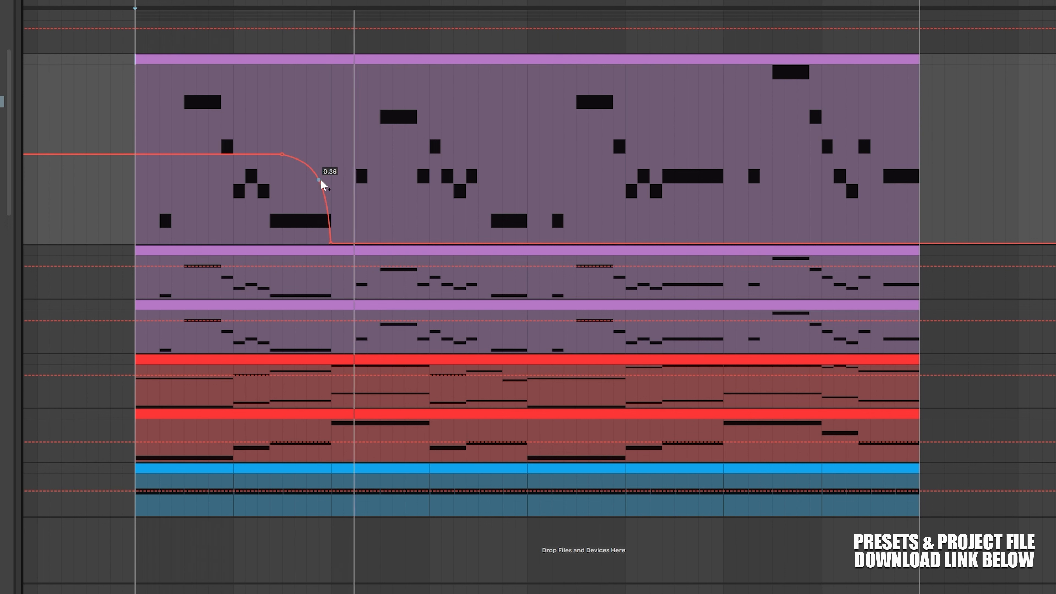
Shorten the curved pitch bend drop and bring the automation back to 0.50 before the following note
{"action": "left_click_drag", "start_coordinate": [277, 156], "coordinate": [307, 155]}
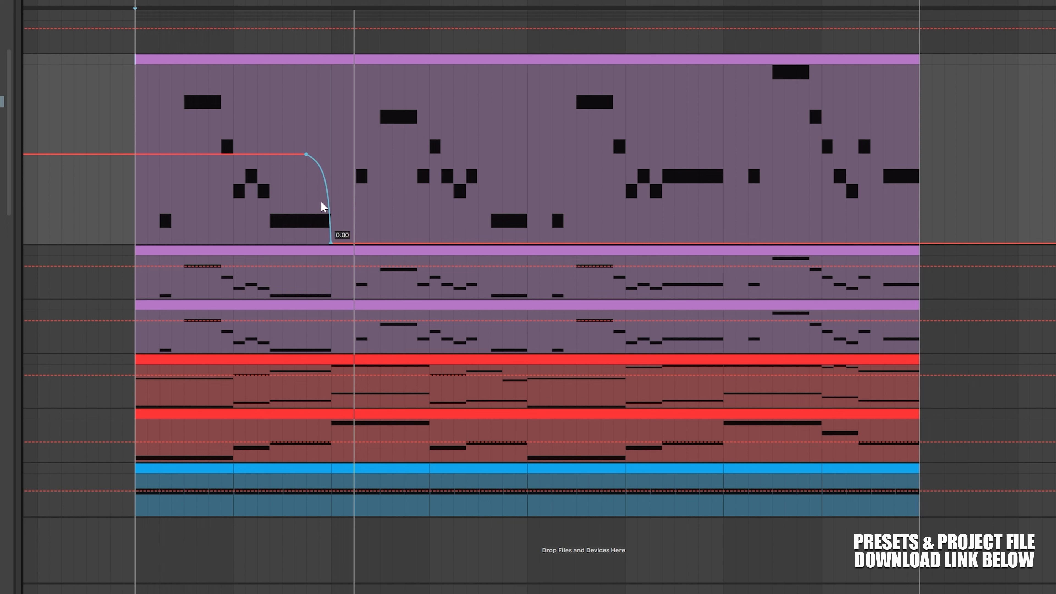
{"action": "key", "text": "space"}
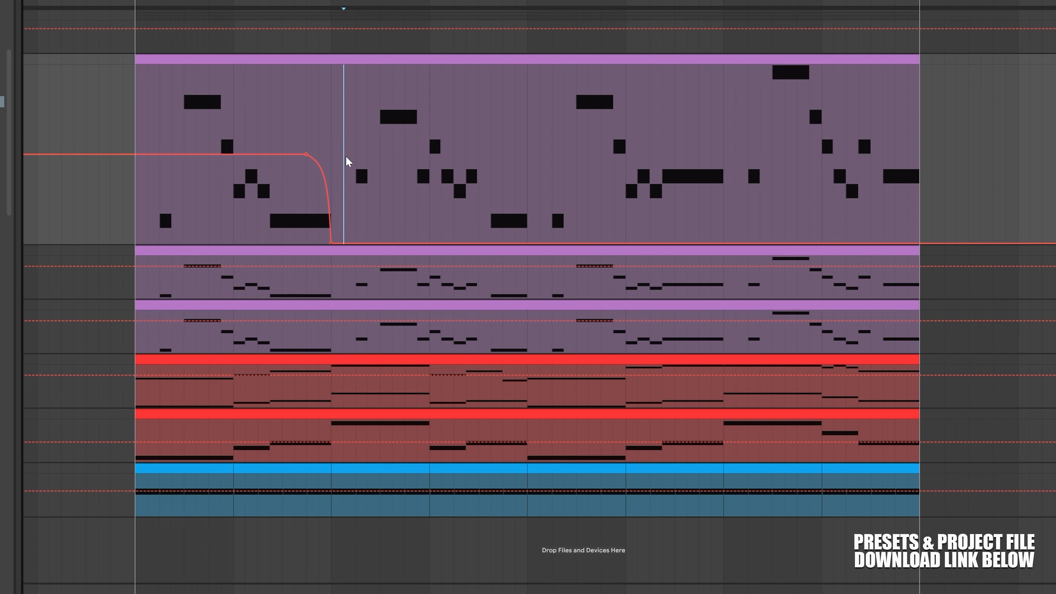
{"action": "left_click_drag", "start_coordinate": [345, 245], "coordinate": [344, 154]}
{"action": "key", "text": "space"}
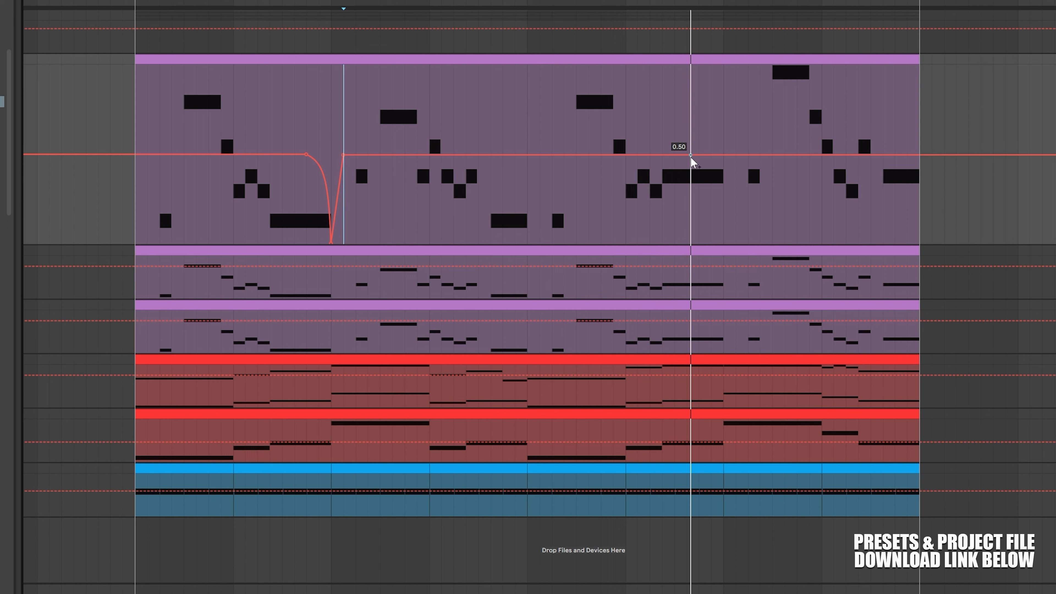
Draw a second curved pitch bend drop to 0.00 before bar 9 and bring it back to the centre before the next note
{"action": "left_click_drag", "start_coordinate": [723, 156], "coordinate": [723, 243]}
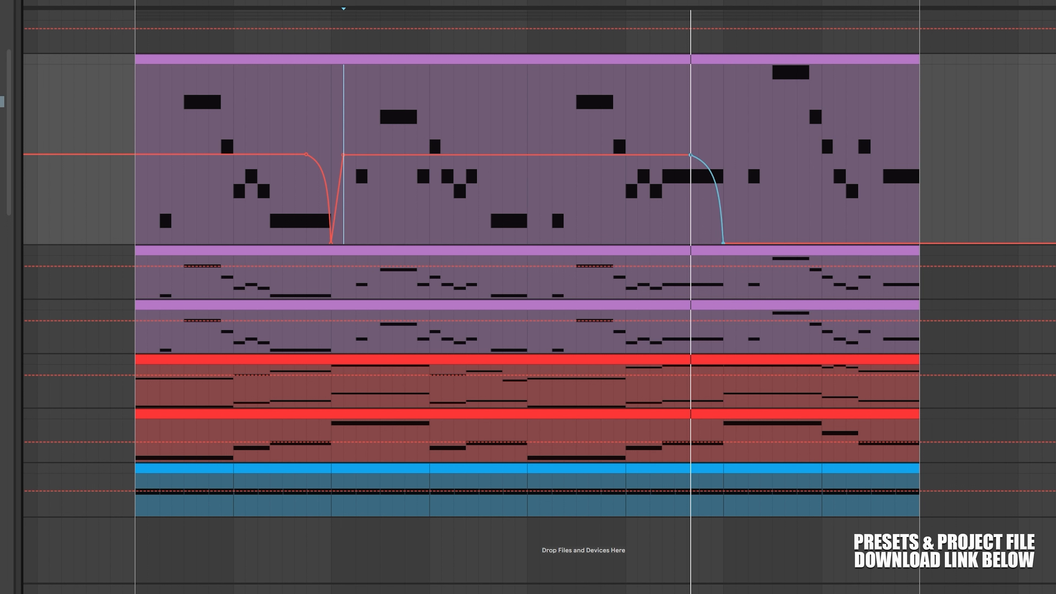
{"action": "left_click_drag", "start_coordinate": [737, 243], "coordinate": [736, 159]}
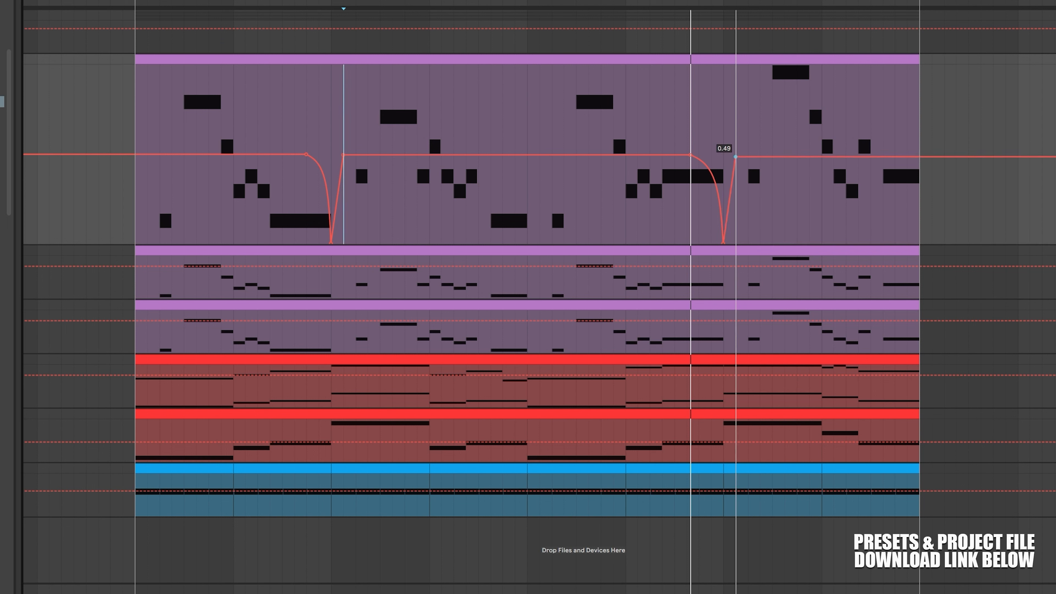
{"action": "left_click_drag", "start_coordinate": [735, 155], "coordinate": [735, 154]}
Audition Lead 1 from the start of the loop and steepen the curves of both pitch bend drops
{"action": "key", "text": "space"}
{"action": "left_click", "coordinate": [142, 103]}
{"action": "key", "text": "space"}
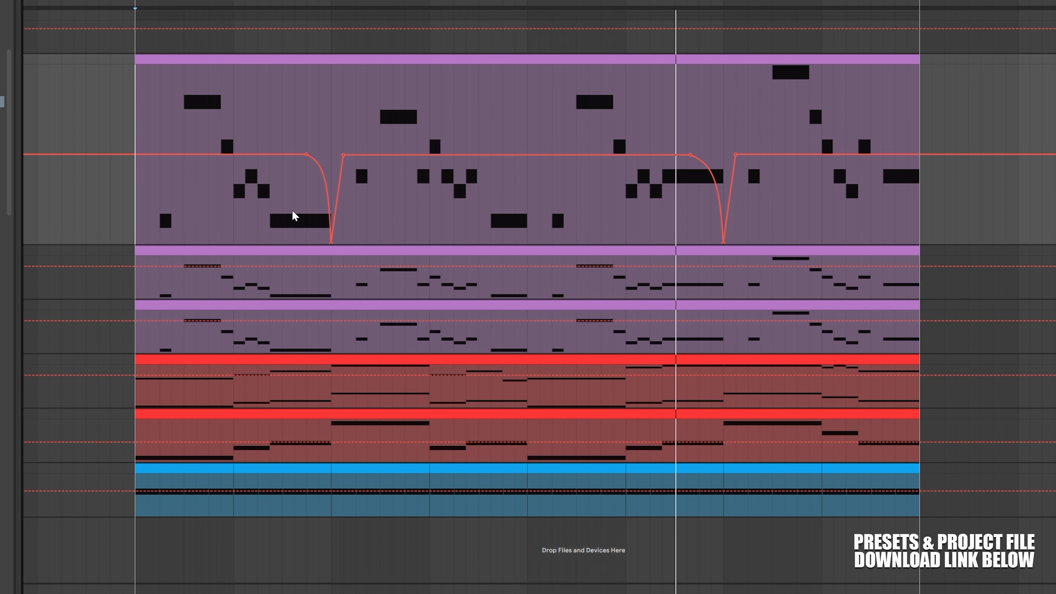
{"action": "key", "text": "space"}
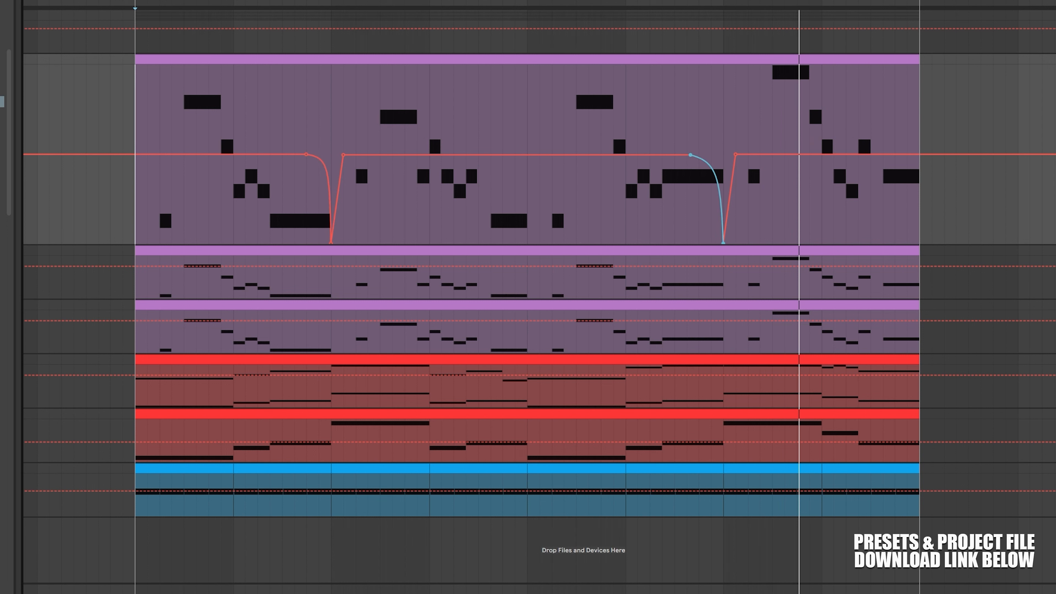
{"action": "left_click_drag", "start_coordinate": [713, 176], "coordinate": [715, 173]}
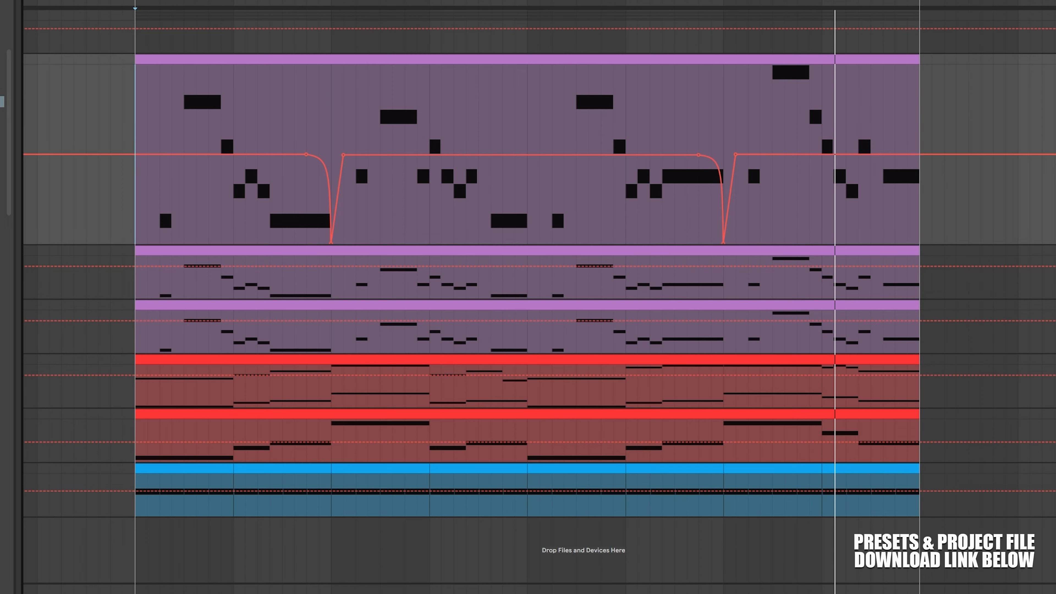
Set the pitch bend range in Lead 1's Sylenth1 to 24 and audition the result
{"action": "left_click", "coordinate": [113, 486]}
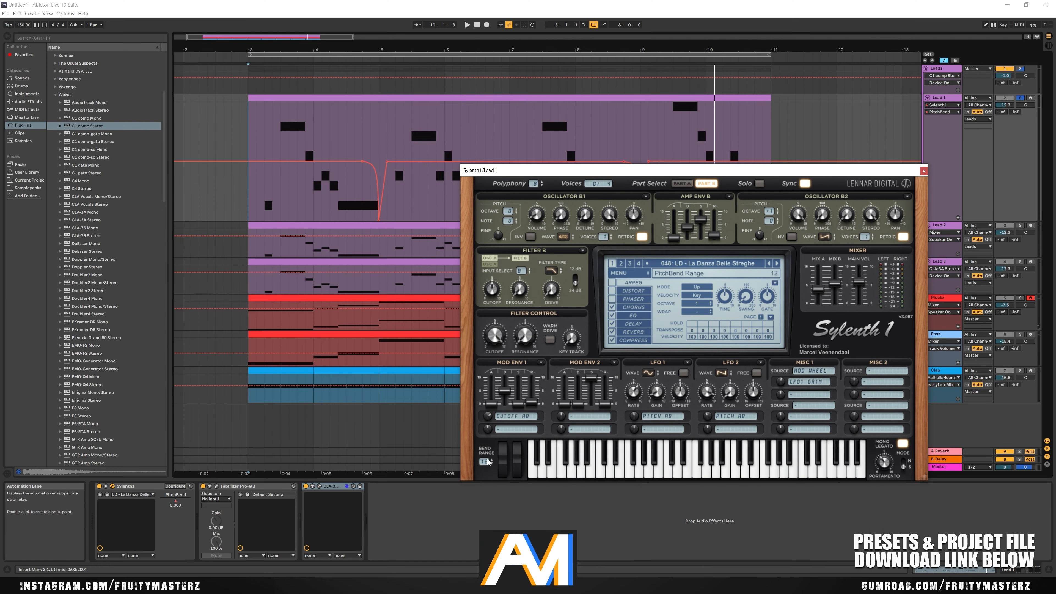
{"action": "left_click", "coordinate": [513, 454]}
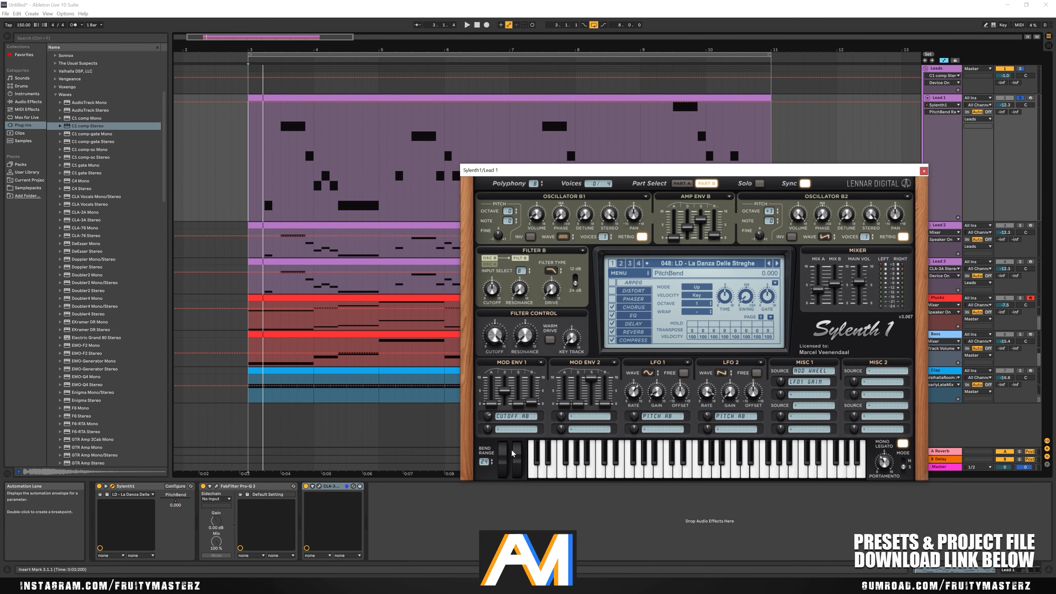
{"action": "key", "text": "space"}
{"action": "left_click", "coordinate": [504, 465]}
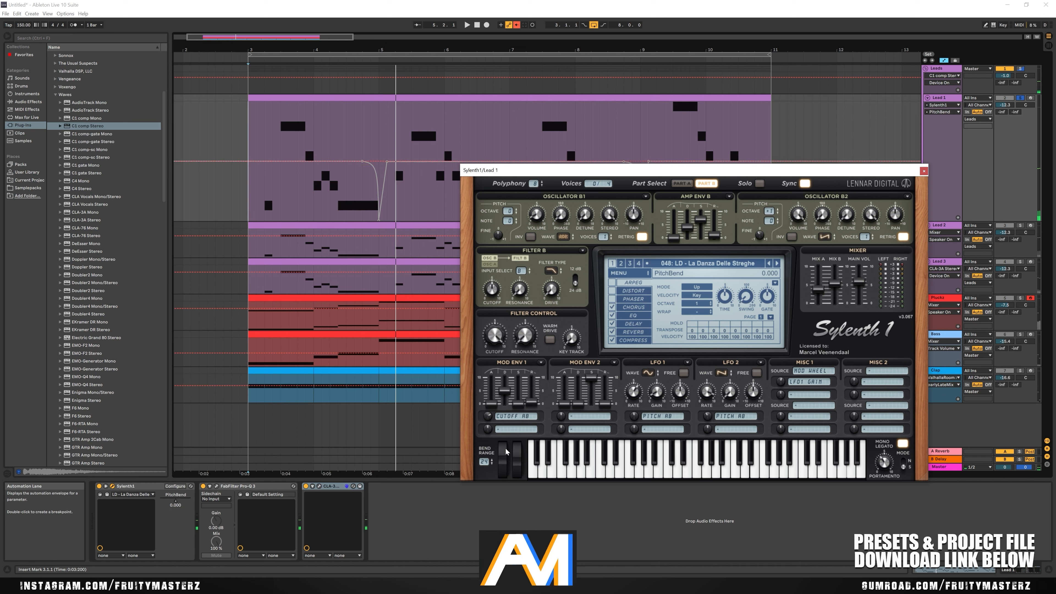
{"action": "key", "text": "space"}
{"action": "key", "text": "space"}
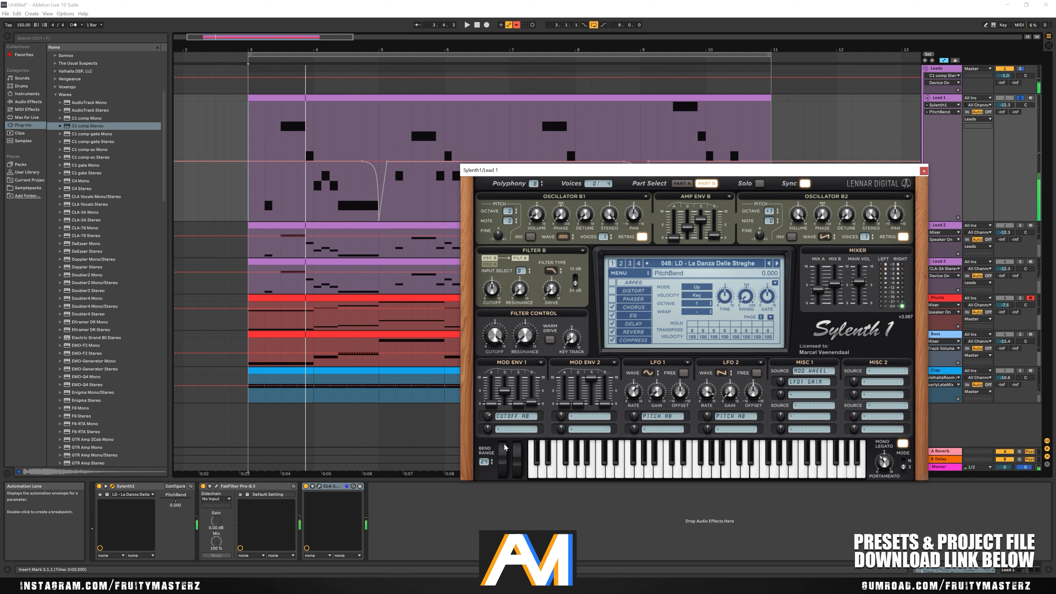
Re-enable Lead 1's pitch bend automation and move the return points after both drops slightly later
{"action": "left_click", "coordinate": [372, 174]}
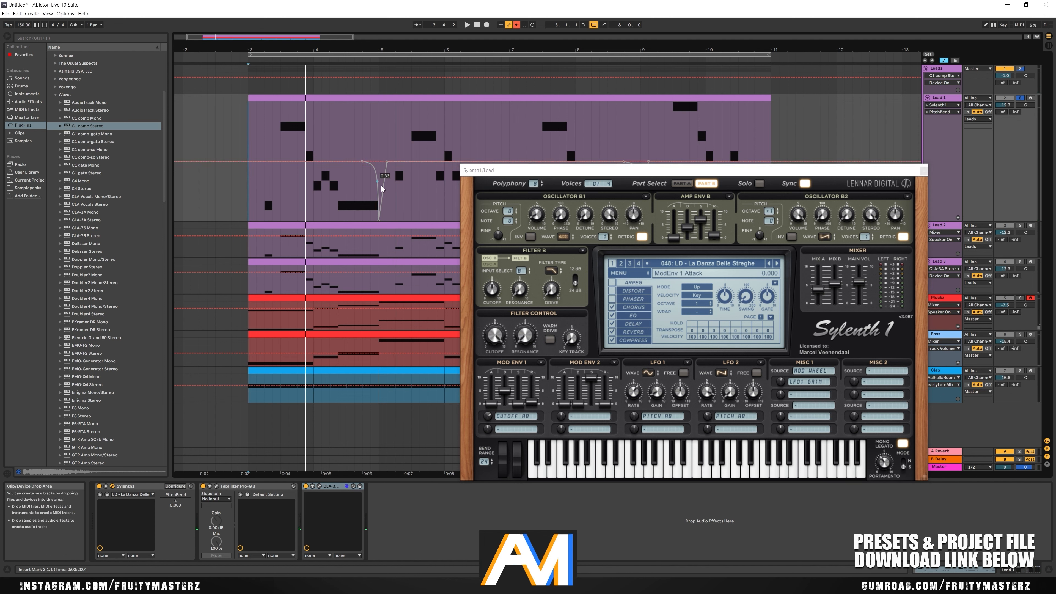
{"action": "key", "text": "a"}
{"action": "key", "text": "a"}
{"action": "right_click", "coordinate": [372, 172]}
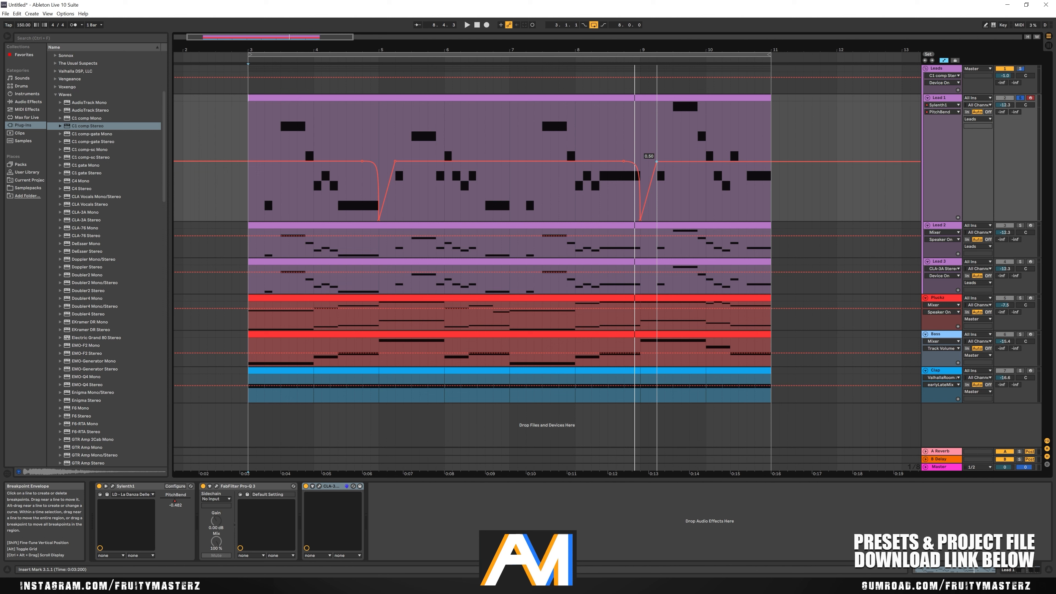
{"action": "key", "text": "space"}
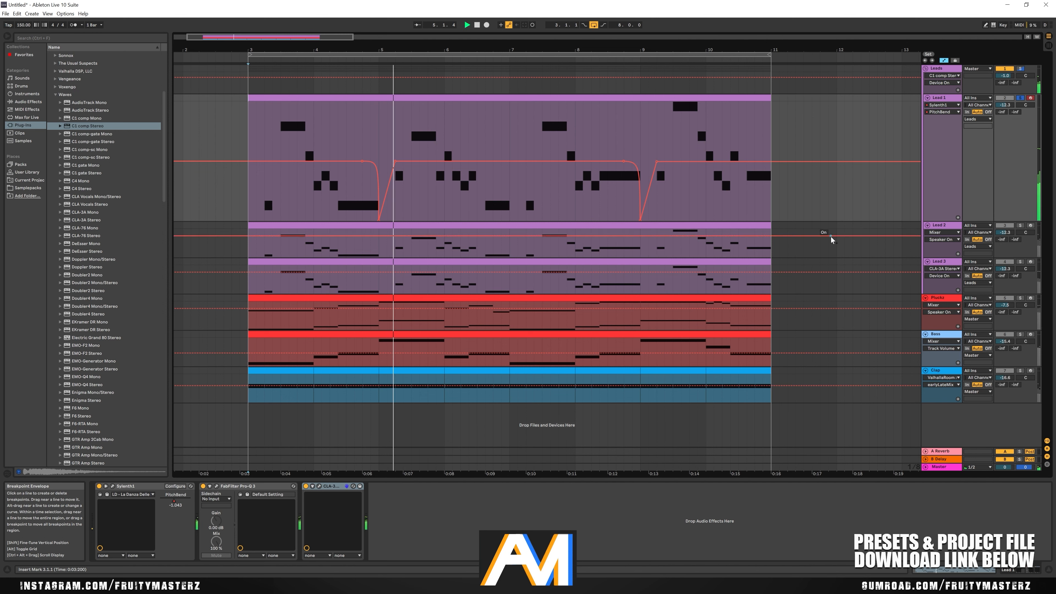
Set the Sylenth1 pitch bend range to 24 on Lead 2 and Lead 3
{"action": "left_click", "coordinate": [942, 225]}
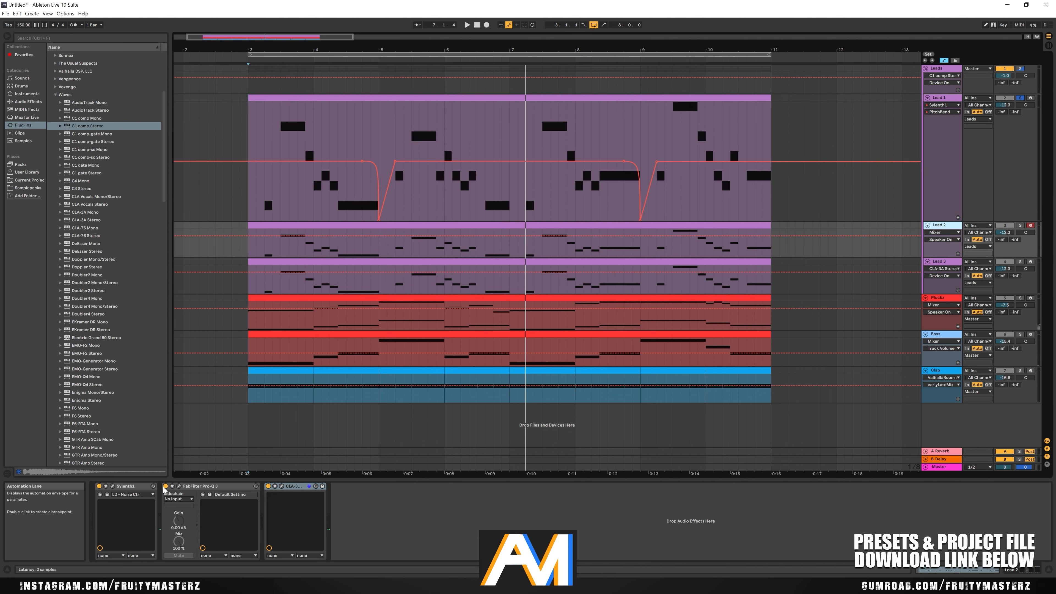
{"action": "left_click", "coordinate": [112, 486]}
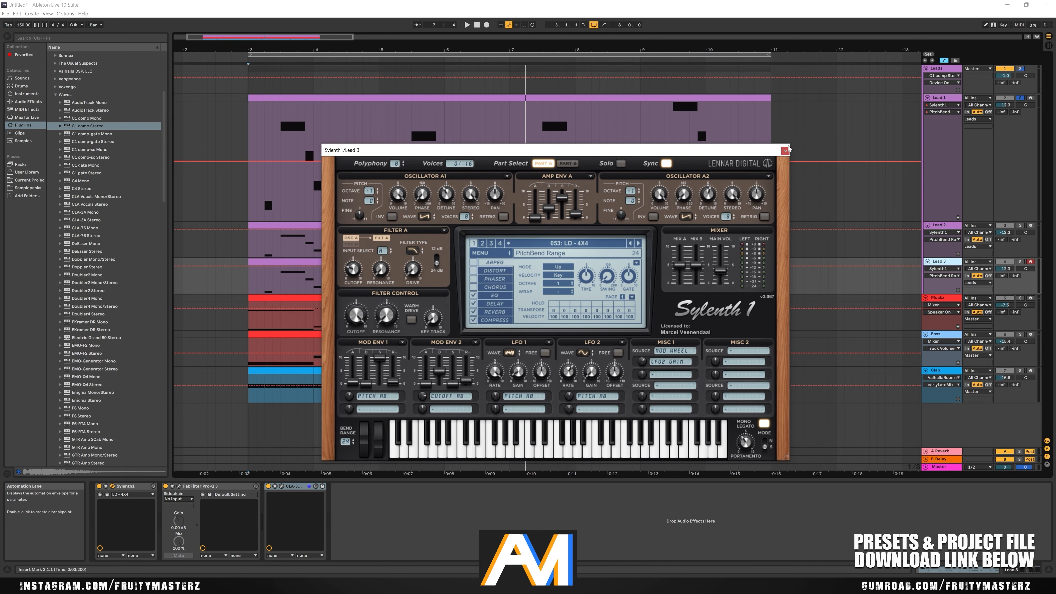
{"action": "left_click", "coordinate": [788, 153]}
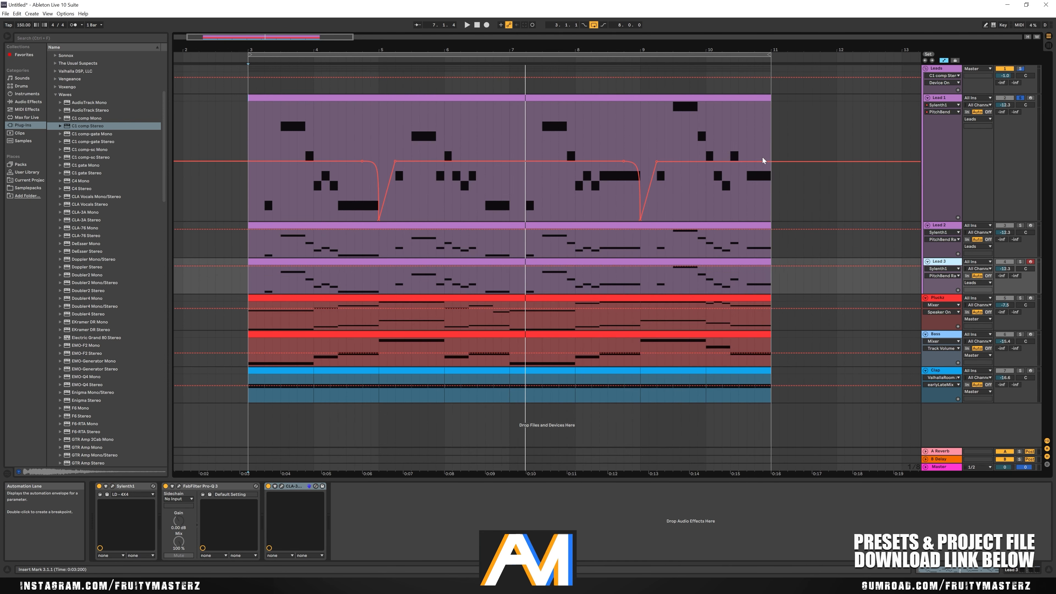
Delete the existing MIDI clips from the Lead 3 and Lead 2 tracks
{"action": "left_click", "coordinate": [364, 263]}
{"action": "key", "text": "Delete"}
{"action": "left_click", "coordinate": [359, 225]}
{"action": "key", "text": "Delete"}
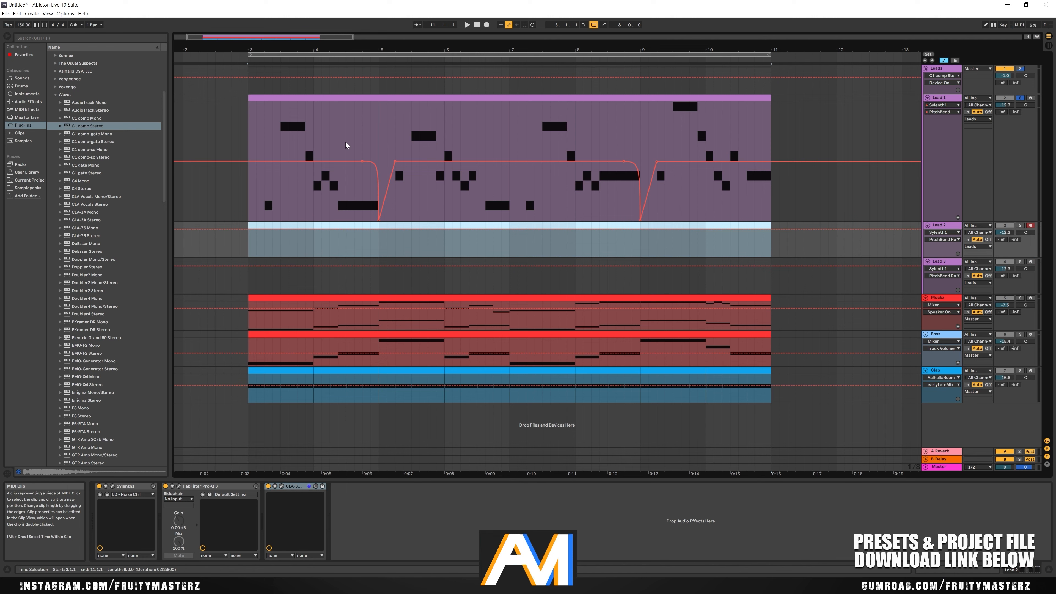
Copy the Lead 1 clip with its pitch bend automation to Lead 2 and Lead 3 at bar 3
{"action": "left_click", "coordinate": [340, 98]}
{"action": "left_click", "coordinate": [252, 237]}
{"action": "key", "text": "ctrl+v"}
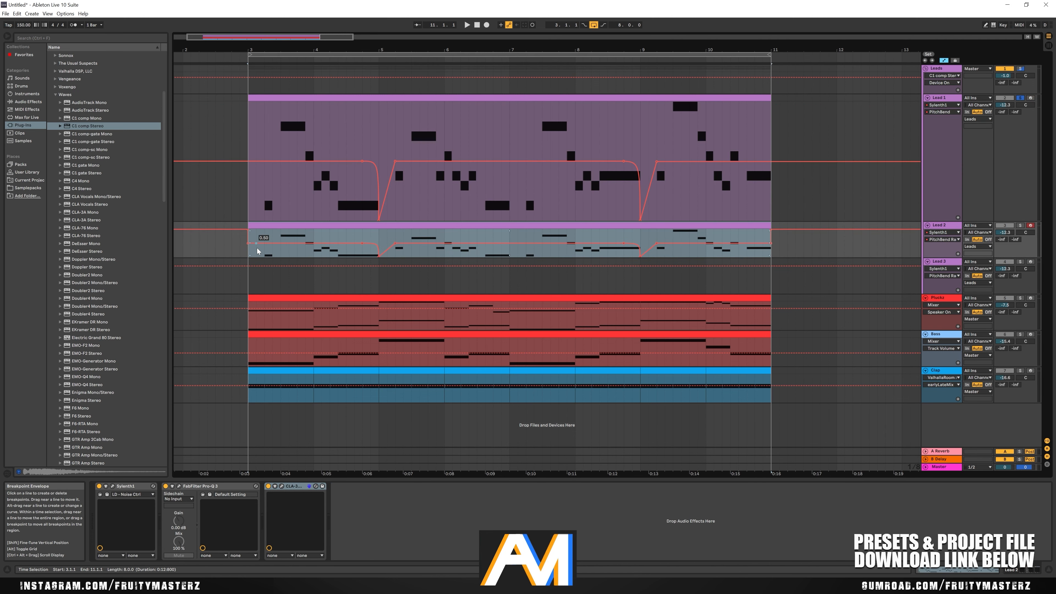
{"action": "left_click", "coordinate": [250, 273]}
{"action": "key", "text": "ctrl+v"}
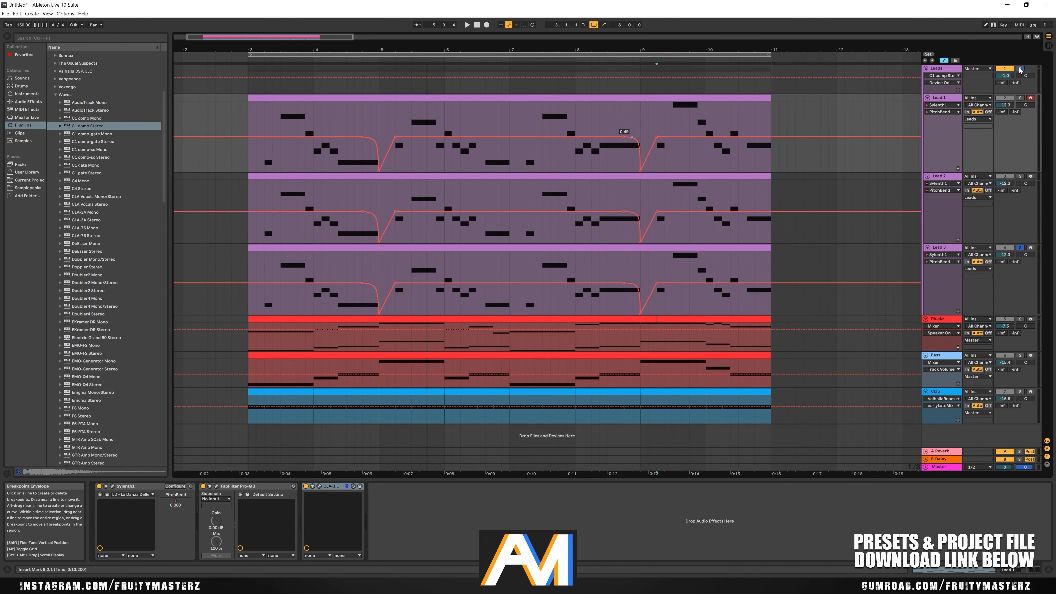
Play the loop with the Leads group to check the pitch bends on all three leads
{"action": "left_click", "coordinate": [1021, 69]}
{"action": "key", "text": "space"}
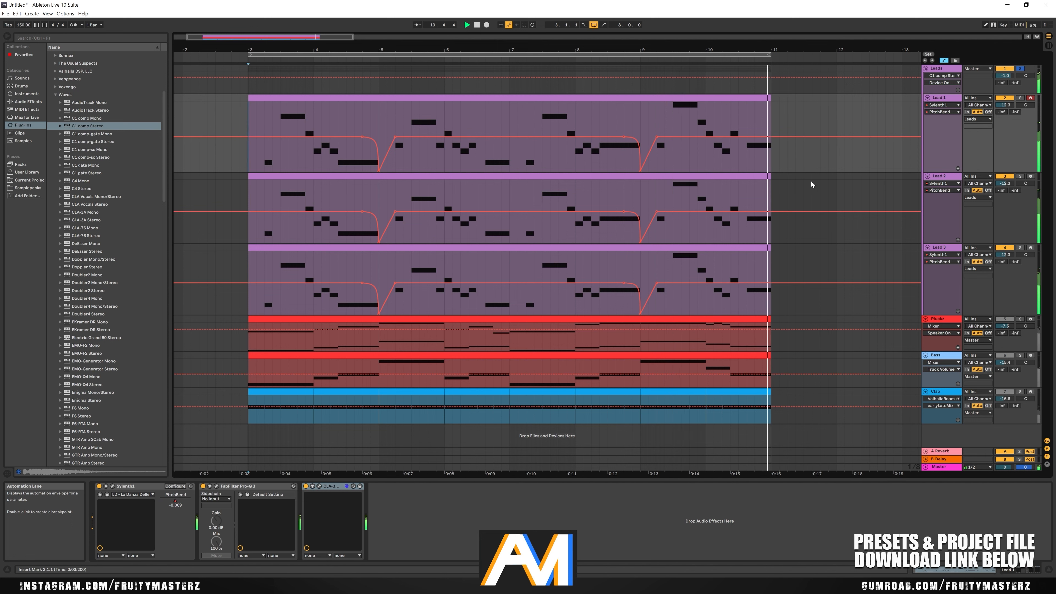
Solo Lead 1 and inspect the Part A and Part B oscillators in its Sylenth1 instrument
{"action": "left_click", "coordinate": [1021, 99]}
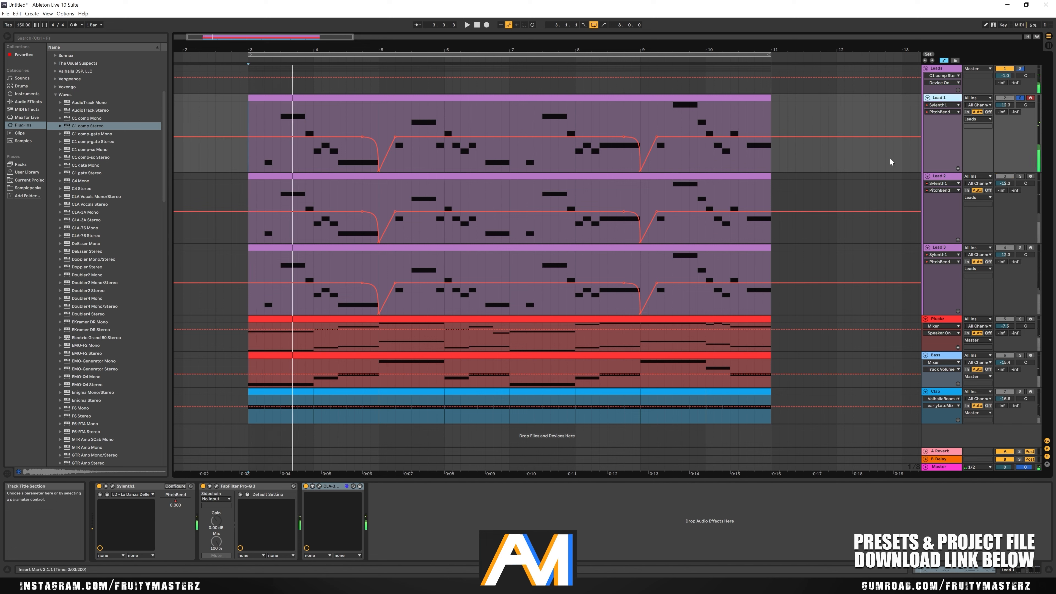
{"action": "left_click", "coordinate": [112, 486]}
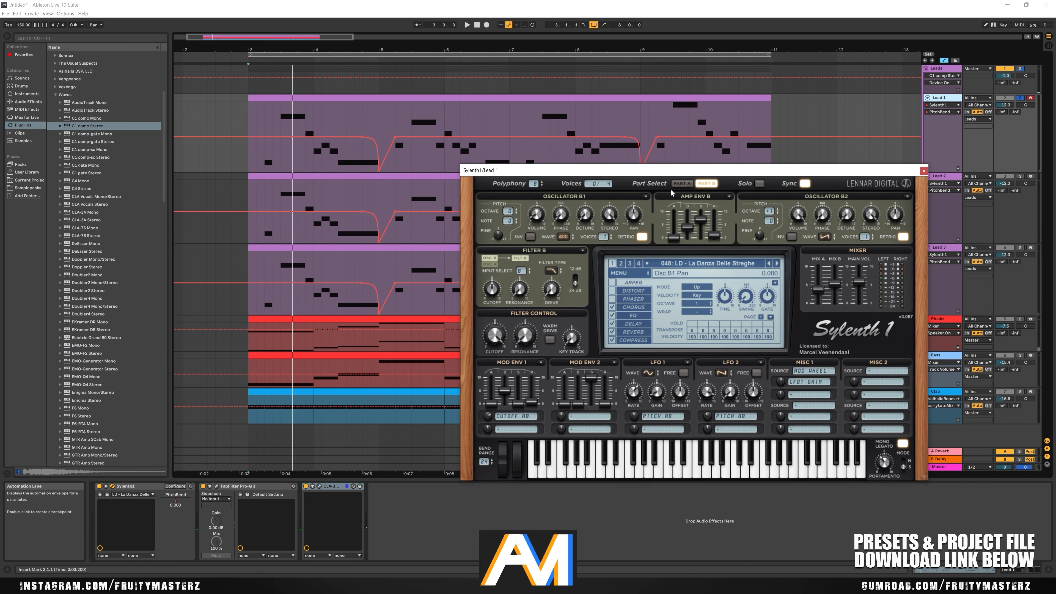
{"action": "left_click", "coordinate": [684, 183]}
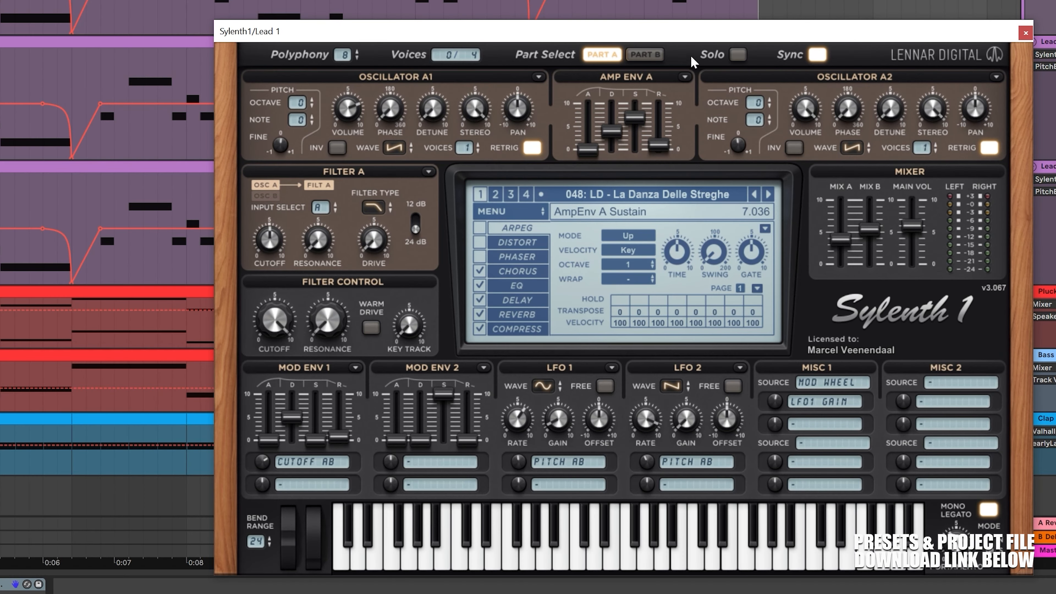
{"action": "left_click", "coordinate": [645, 55]}
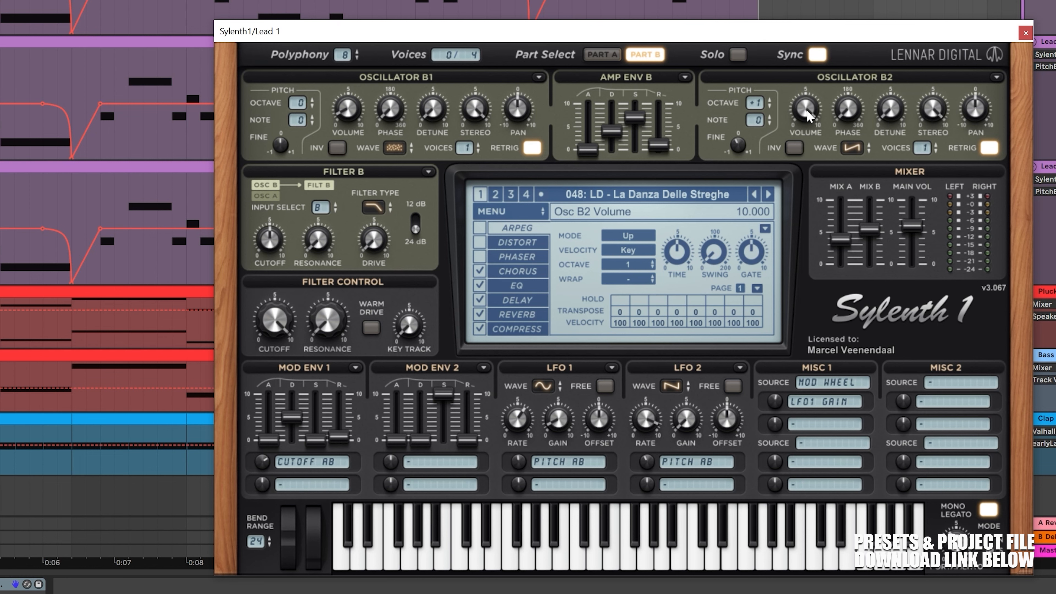
Audition Lead 1 on its own, and clear the solo to restore the full mix
{"action": "key", "text": "space"}
{"action": "scroll", "coordinate": [807, 110], "scroll_direction": "down", "scroll_amount": 10}
{"action": "scroll", "coordinate": [807, 109], "scroll_direction": "up", "scroll_amount": 1}
{"action": "scroll", "coordinate": [807, 109], "scroll_direction": "down", "scroll_amount": 1}
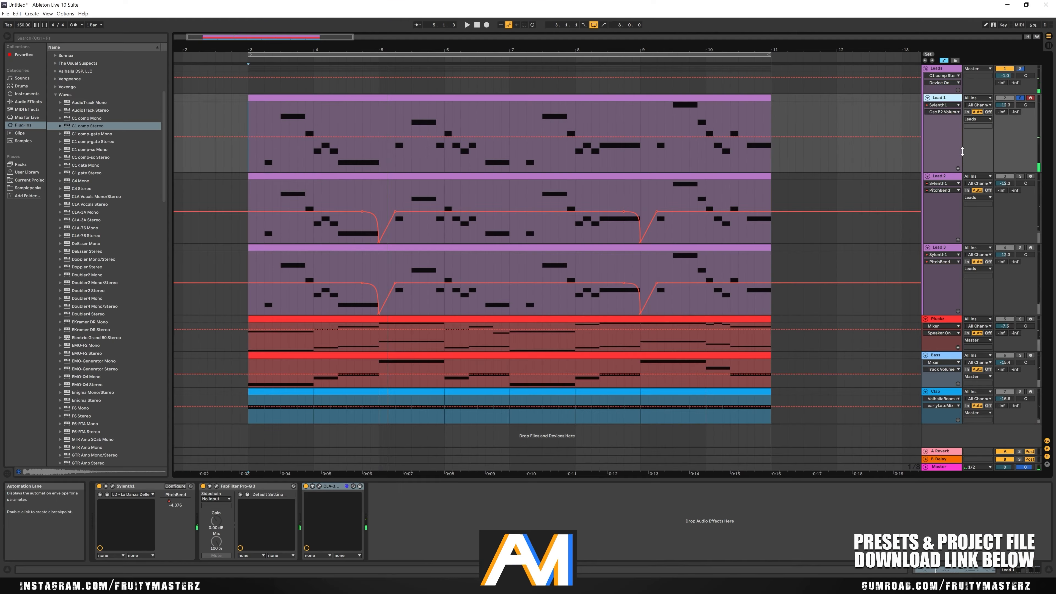
{"action": "key", "text": "space"}
{"action": "key", "text": "space"}
{"action": "left_click", "coordinate": [1020, 98]}
{"action": "key", "text": "space"}
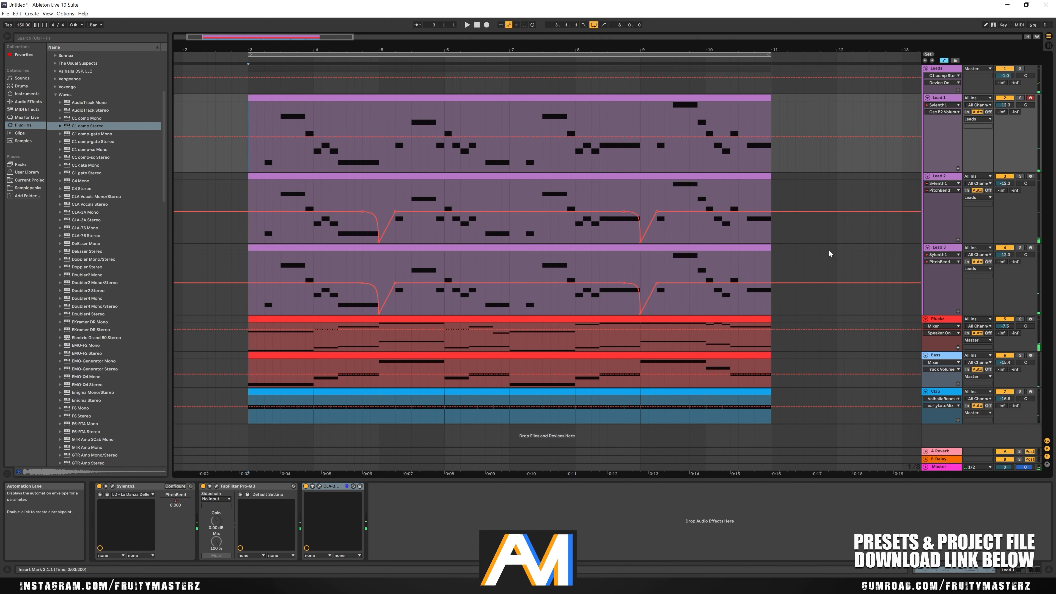
Hide the automation lanes and reduce the height of the three lead tracks in the arrangement
{"action": "scroll", "coordinate": [841, 170], "scroll_direction": "down", "scroll_amount": 2}
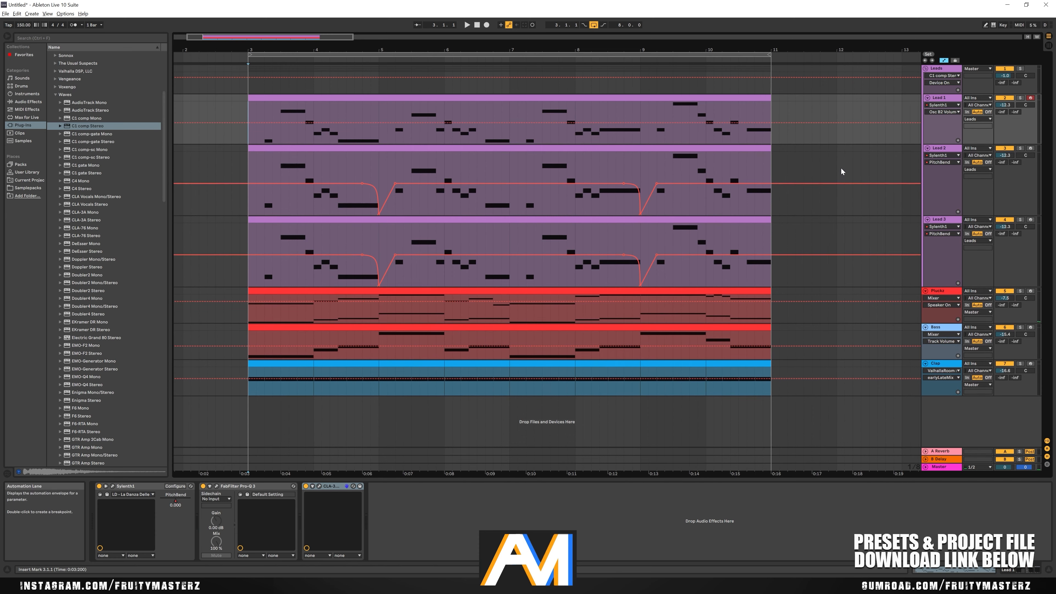
{"action": "key", "text": "a"}
{"action": "scroll", "coordinate": [813, 165], "scroll_direction": "down", "scroll_amount": 2}
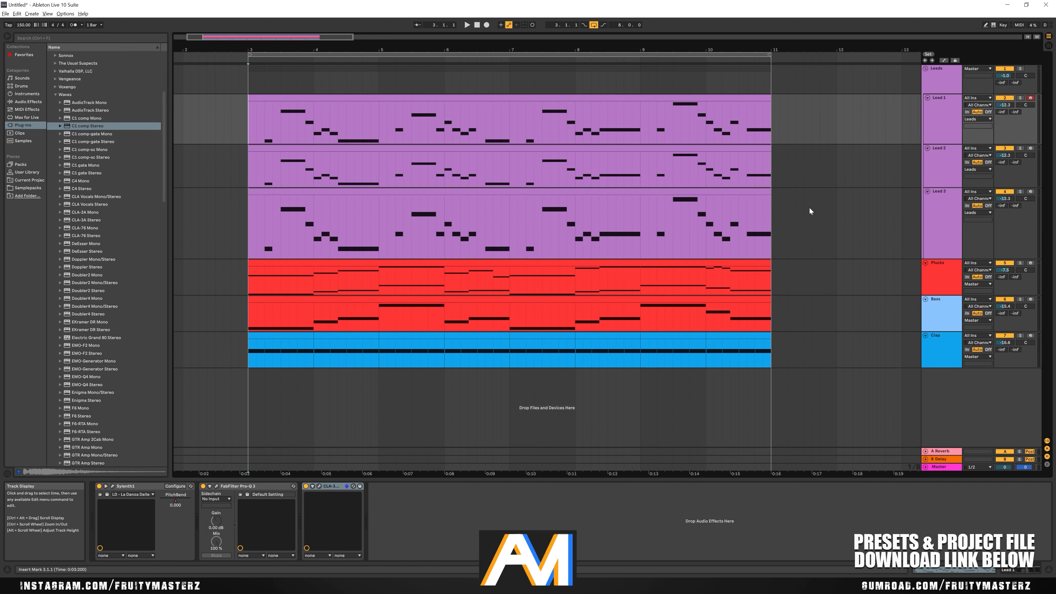
{"action": "scroll", "coordinate": [809, 207], "scroll_direction": "down", "scroll_amount": 3}
{"action": "scroll", "coordinate": [811, 201], "scroll_direction": "up", "scroll_amount": 1}
Play the loop and lower the Plucks and Bass track volumes, bringing Bass to -22.0 dB
{"action": "key", "text": "space"}
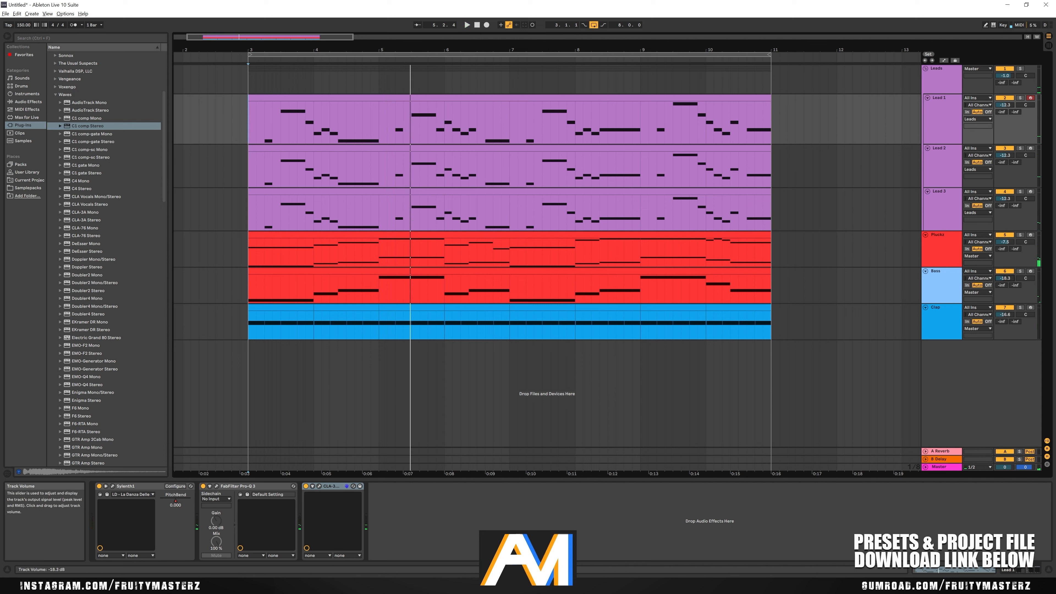
{"action": "key", "text": "space"}
{"action": "left_click_drag", "start_coordinate": [1006, 242], "coordinate": [1007, 253]}
{"action": "left_click", "coordinate": [956, 252]}
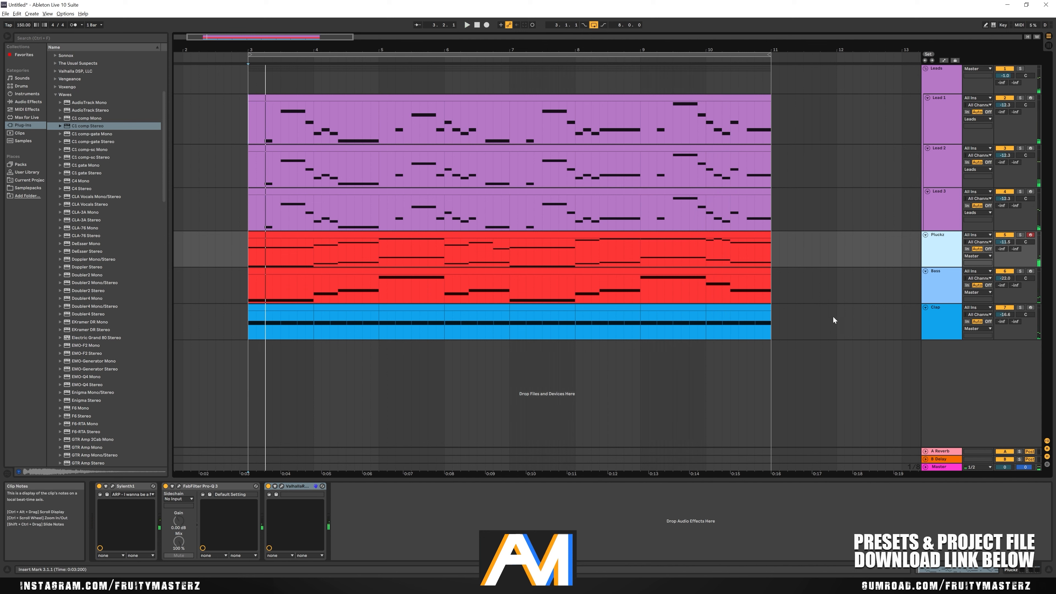
Insert a MIDI track above Plucks and copy the eight-bar Plucks clip into it at bar 3
{"action": "right_click", "coordinate": [941, 359]}
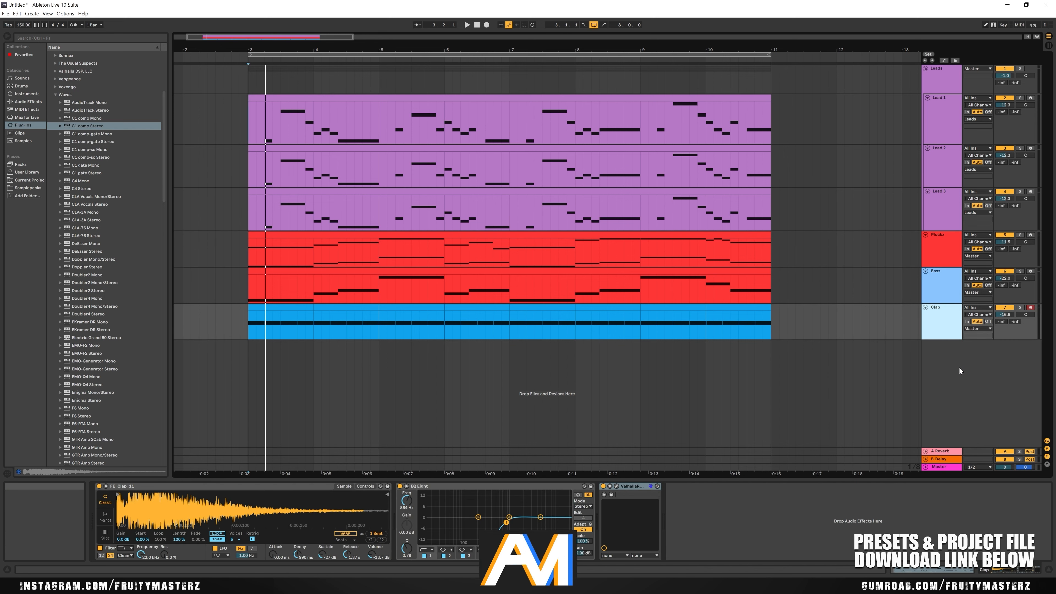
{"action": "left_click_drag", "start_coordinate": [940, 361], "coordinate": [954, 233]}
{"action": "left_click_drag", "start_coordinate": [248, 250], "coordinate": [716, 246]}
{"action": "left_click", "coordinate": [753, 246]}
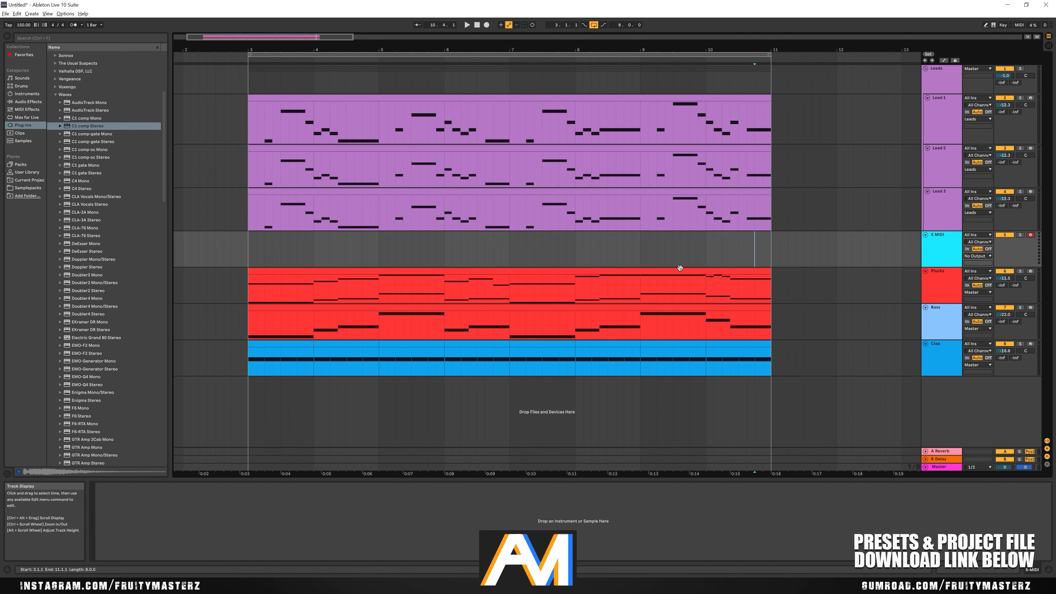
{"action": "left_click", "coordinate": [670, 271]}
{"action": "left_click", "coordinate": [249, 245]}
{"action": "key", "text": "ctrl+v"}
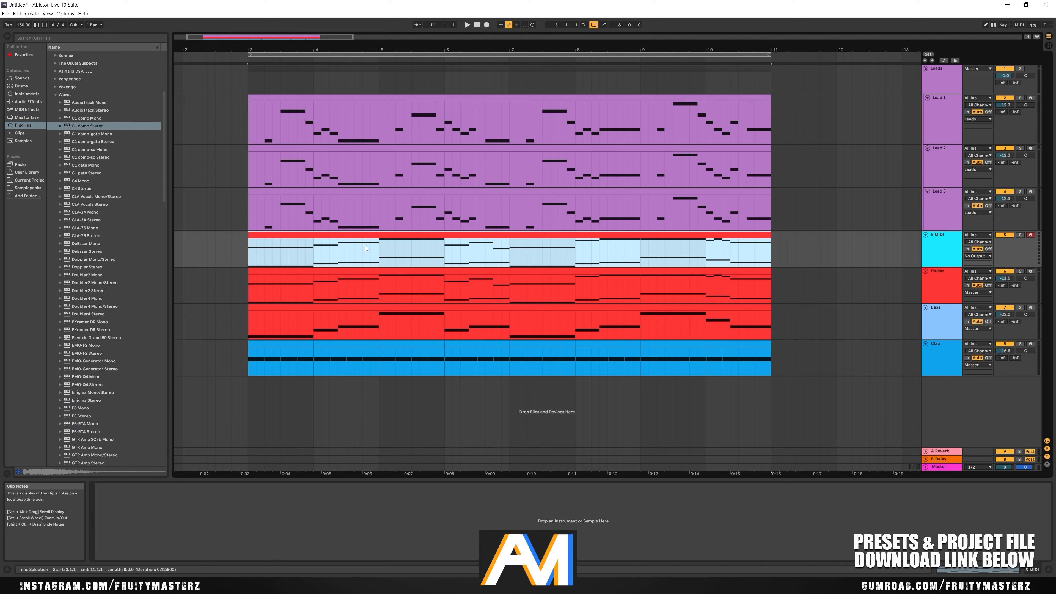
Solo the new MIDI track and load the VST version of Sylenth1 as its instrument
{"action": "left_click", "coordinate": [1018, 236]}
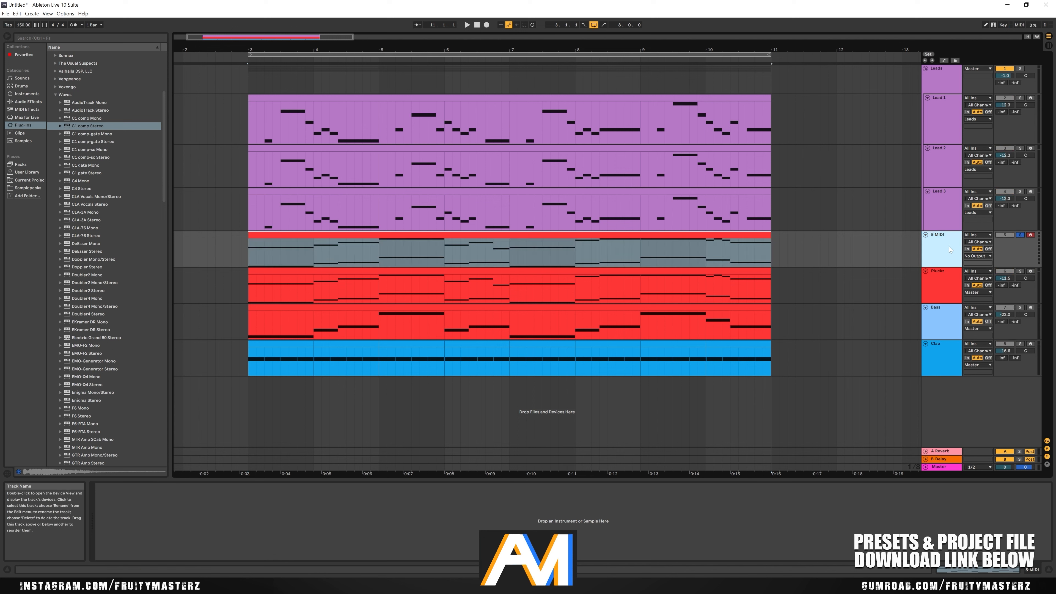
{"action": "key", "text": "space"}
{"action": "key", "text": "space"}
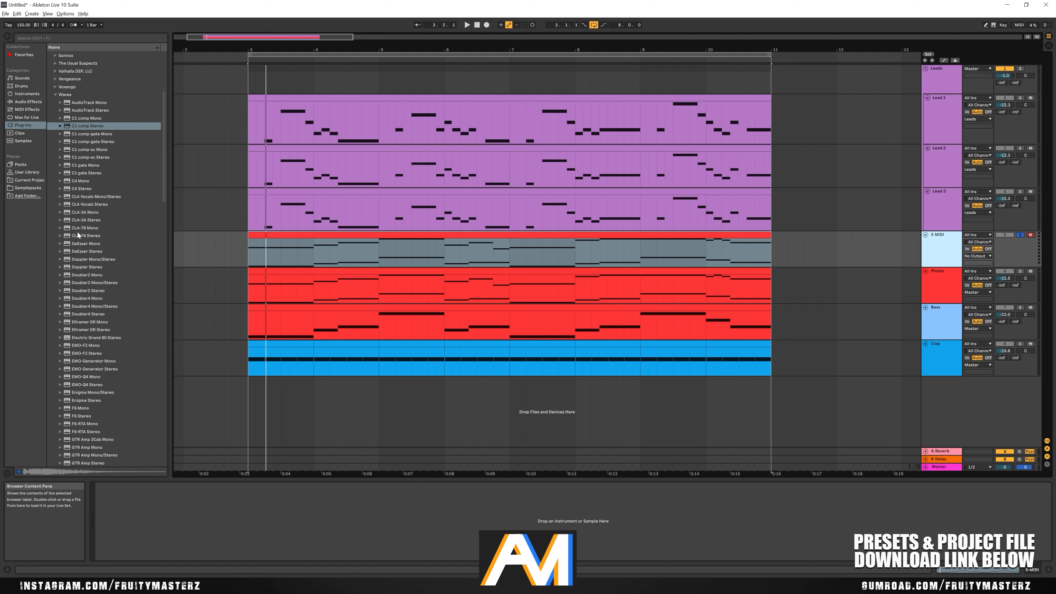
{"action": "scroll", "coordinate": [99, 235], "scroll_direction": "down", "scroll_amount": 15}
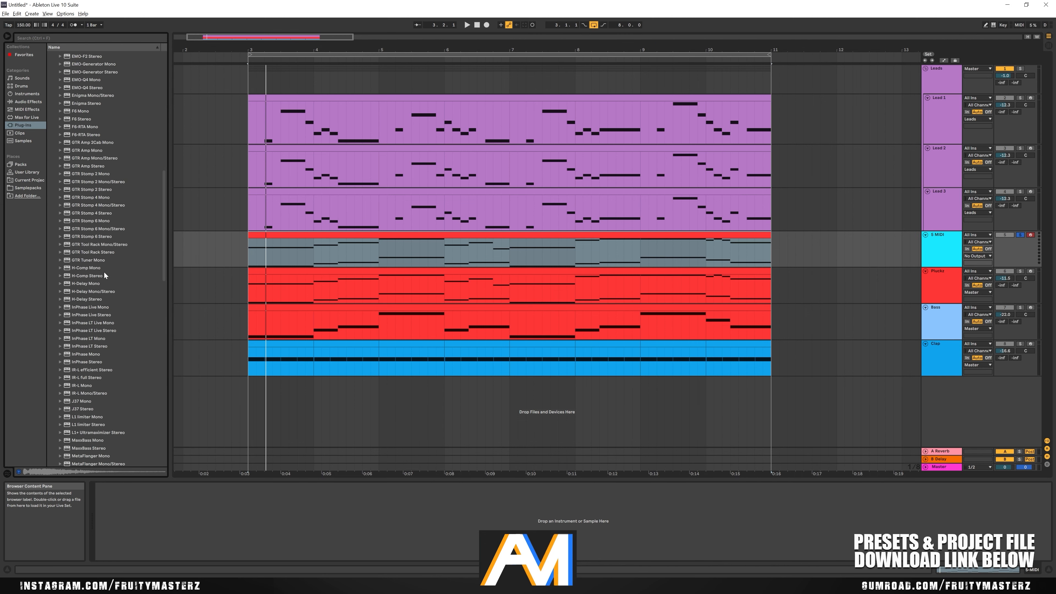
{"action": "scroll", "coordinate": [96, 281], "scroll_direction": "down", "scroll_amount": 18}
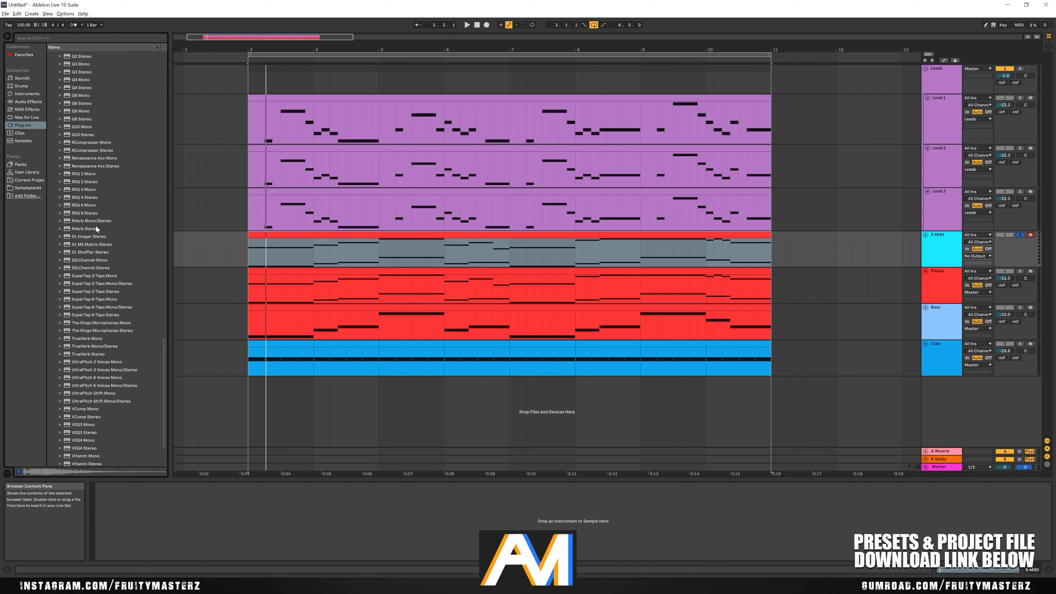
{"action": "scroll", "coordinate": [98, 289], "scroll_direction": "up", "scroll_amount": 9}
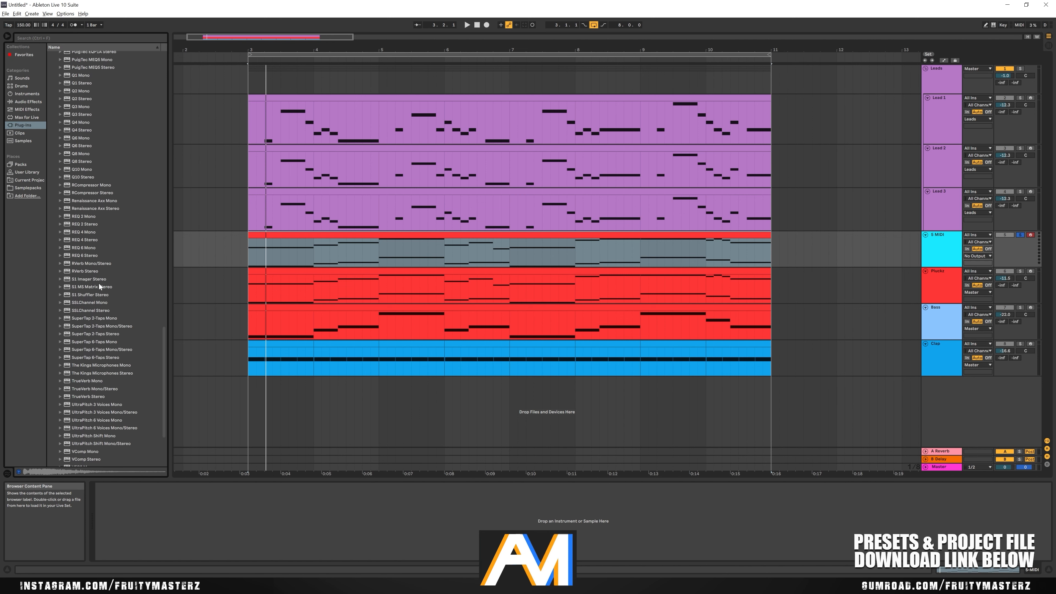
{"action": "left_click_drag", "start_coordinate": [163, 327], "coordinate": [170, 93]}
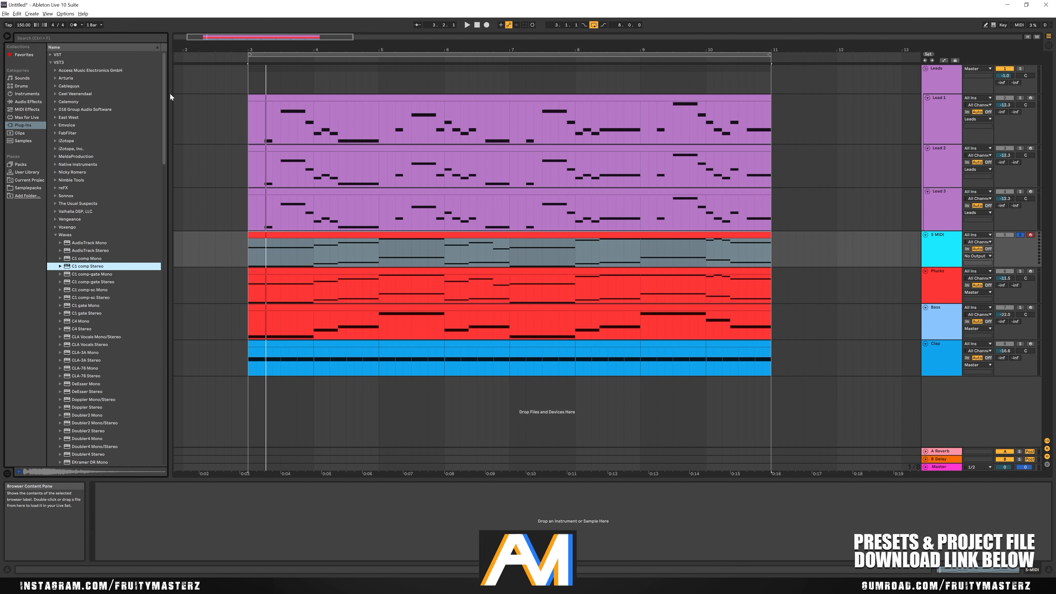
{"action": "left_click", "coordinate": [49, 54]}
{"action": "scroll", "coordinate": [118, 139], "scroll_direction": "down", "scroll_amount": 3}
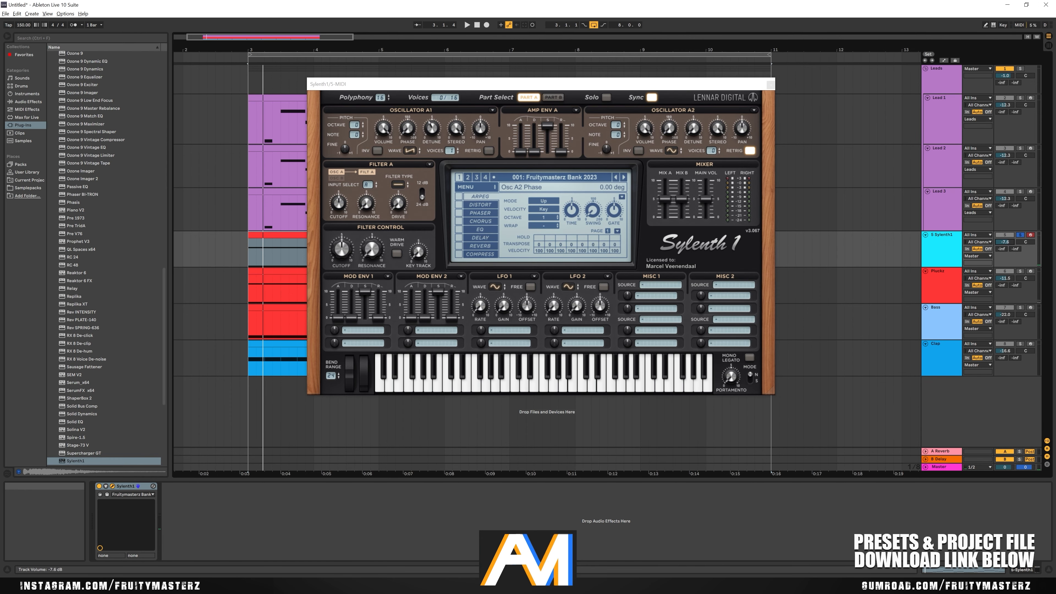
Play the soloed Sylenth1 track, lower its volume to -13.9 dB, and close the instrument window
{"action": "key", "text": "space"}
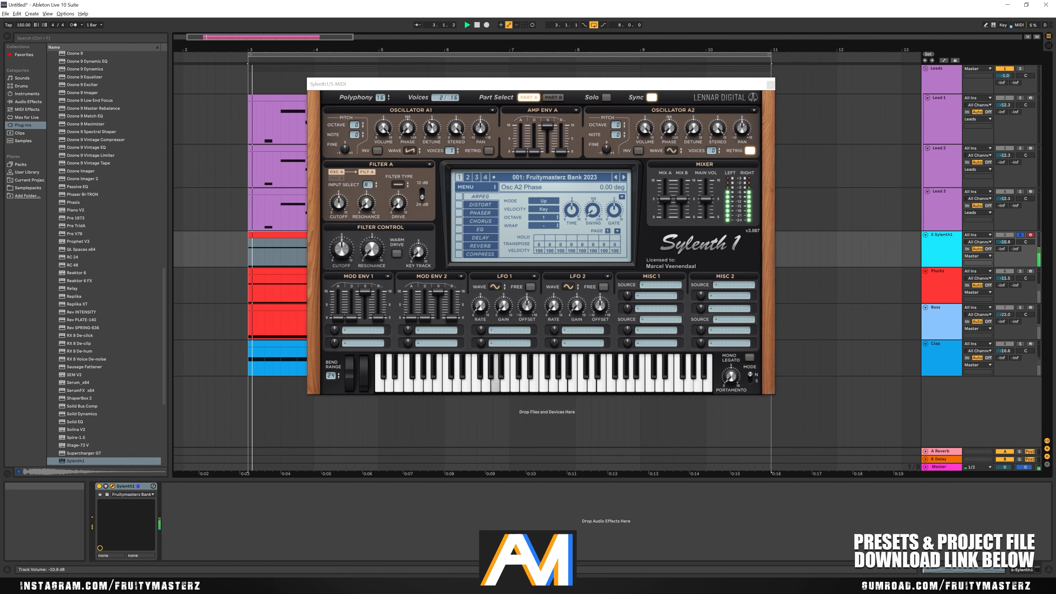
{"action": "left_click_drag", "start_coordinate": [1005, 242], "coordinate": [1005, 243]}
{"action": "left_click", "coordinate": [771, 85]}
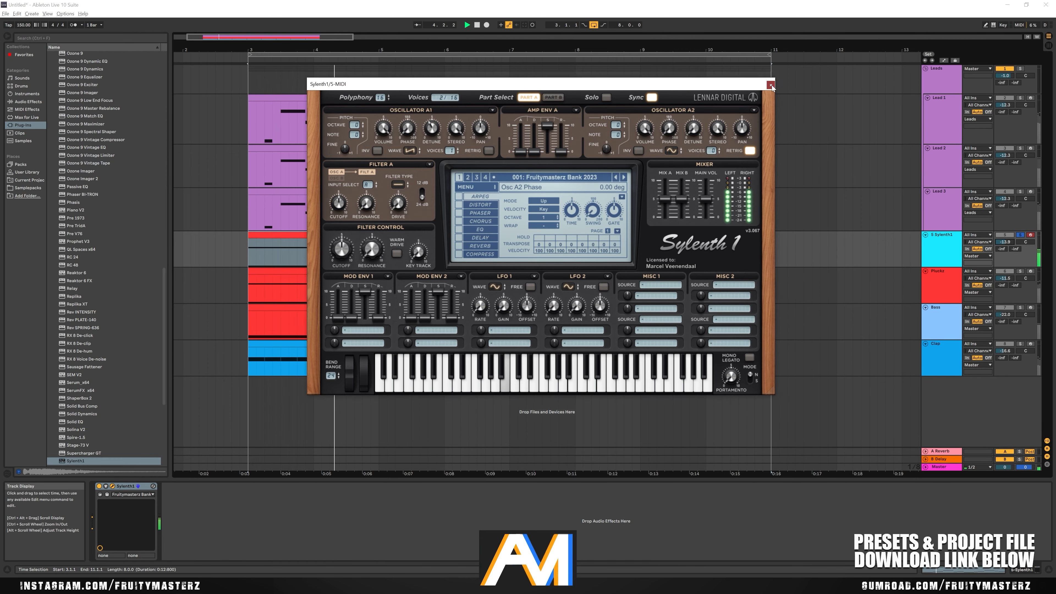
{"action": "key", "text": "space"}
Open the copied clip in an enlarged note editor and add an F#2 note below the A2 in bar 1
{"action": "double_click", "coordinate": [387, 237]}
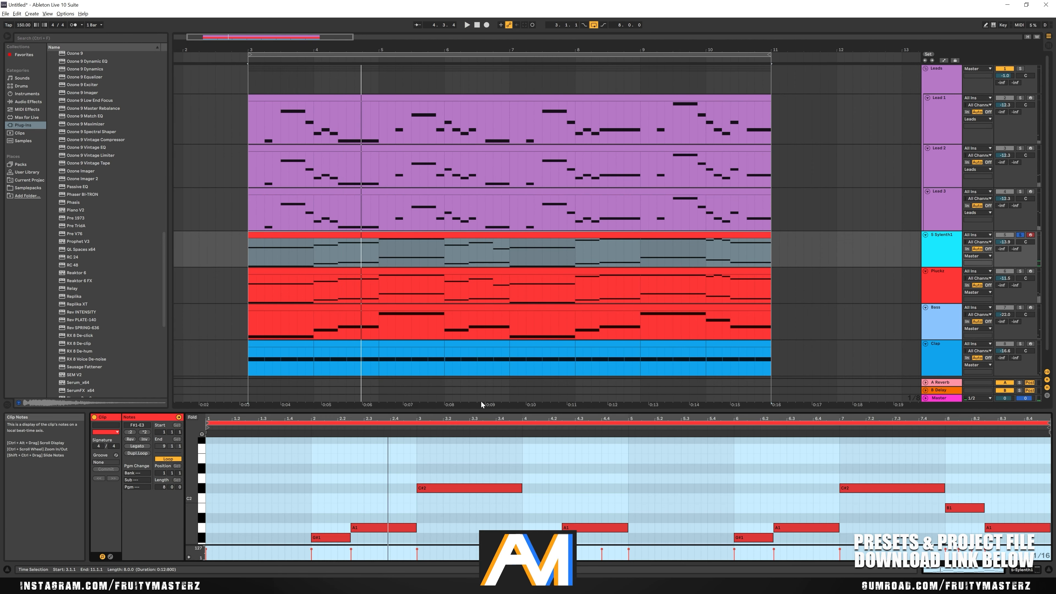
{"action": "left_click_drag", "start_coordinate": [490, 388], "coordinate": [491, 165]}
{"action": "scroll", "coordinate": [506, 307], "scroll_direction": "up", "scroll_amount": 5}
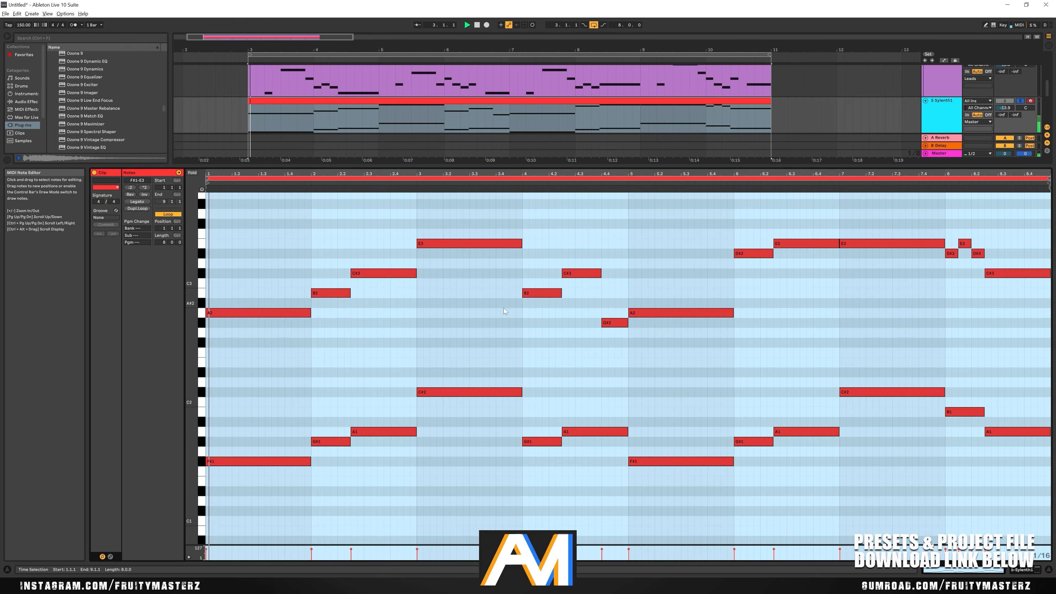
{"action": "left_click", "coordinate": [424, 263]}
{"action": "left_click", "coordinate": [256, 345]}
{"action": "double_click", "coordinate": [216, 384]}
{"action": "left_click_drag", "start_coordinate": [216, 384], "coordinate": [324, 385]}
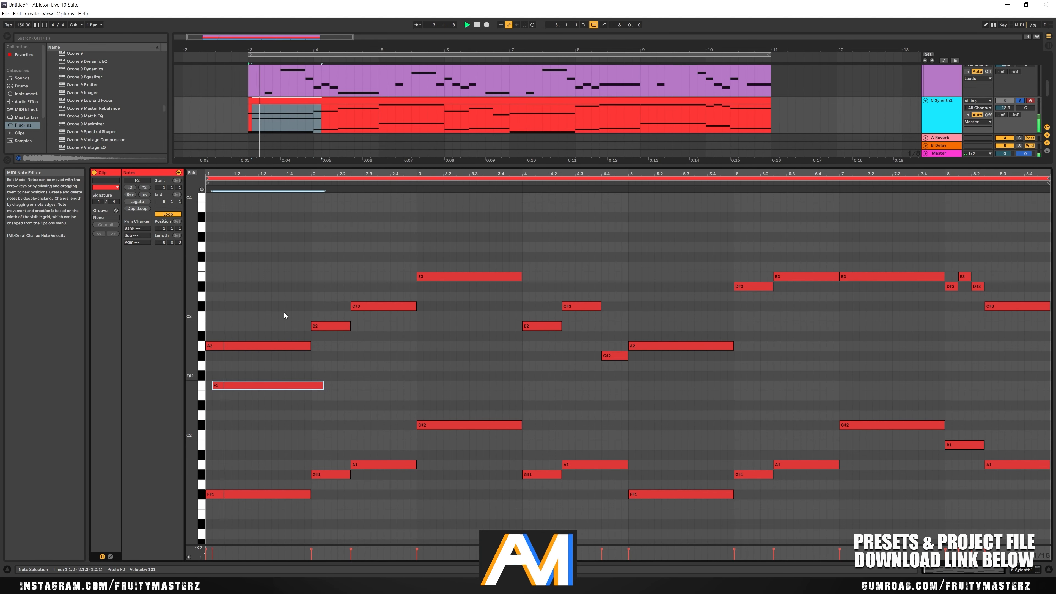
{"action": "mouse_move", "coordinate": [243, 387]}
{"action": "left_mouse_down"}
{"action": "mouse_move", "coordinate": [242, 376]}
{"action": "mouse_move", "coordinate": [241, 396]}
{"action": "mouse_move", "coordinate": [239, 344]}
{"action": "mouse_move", "coordinate": [235, 376]}
{"action": "left_mouse_up"}
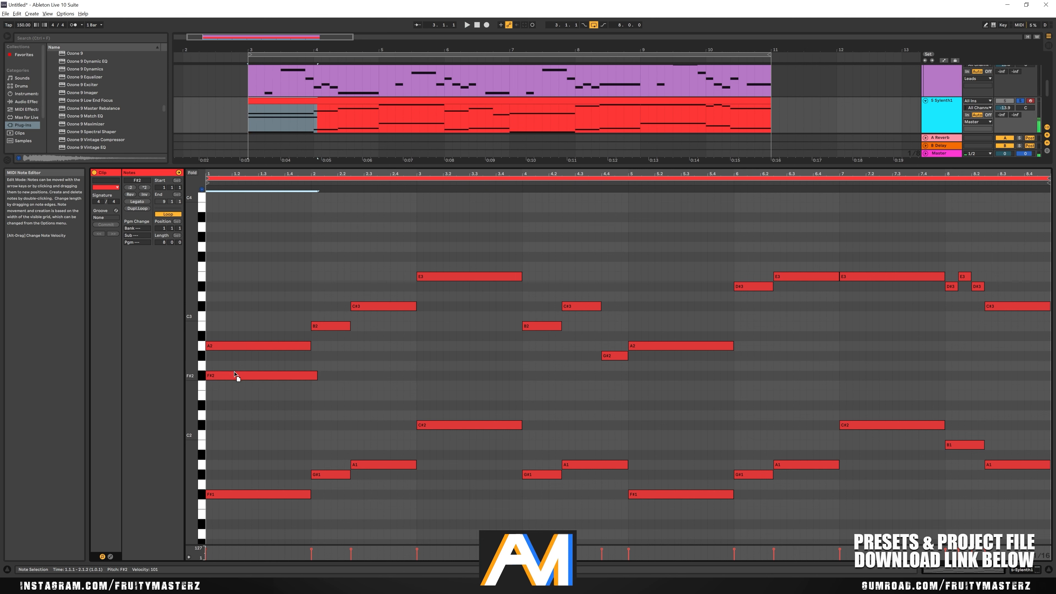
Trim the F#2 to the end of bar 1 and add G#2 under B2 and A2 under C#3 in bar 2
{"action": "left_click_drag", "start_coordinate": [316, 376], "coordinate": [352, 355]}
{"action": "left_click", "coordinate": [326, 327]}
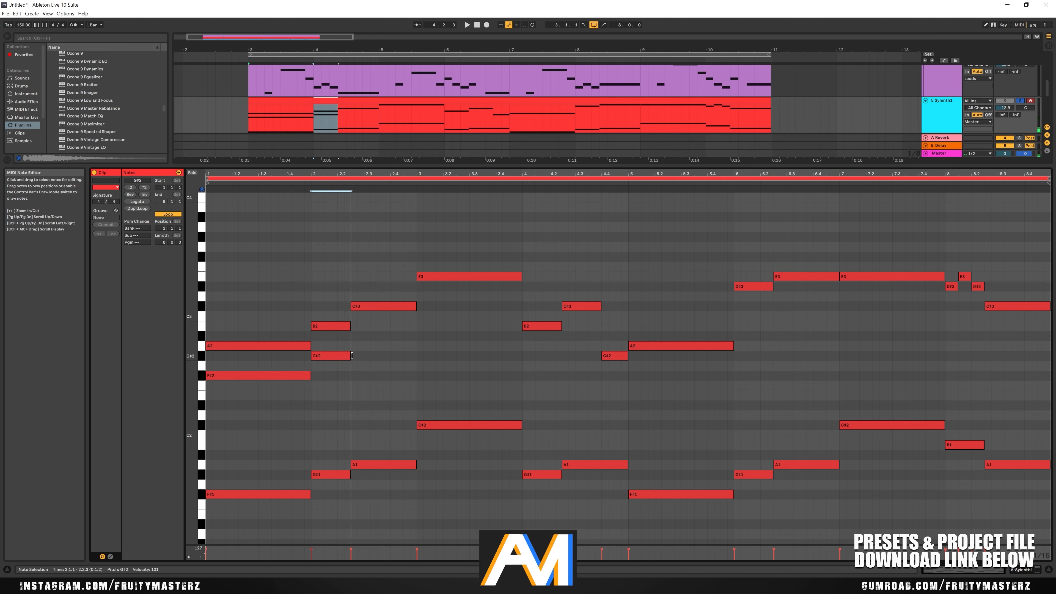
{"action": "left_click", "coordinate": [376, 307]}
{"action": "double_click", "coordinate": [351, 345]}
{"action": "key", "text": "space"}
{"action": "left_click_drag", "start_coordinate": [418, 342], "coordinate": [416, 343]}
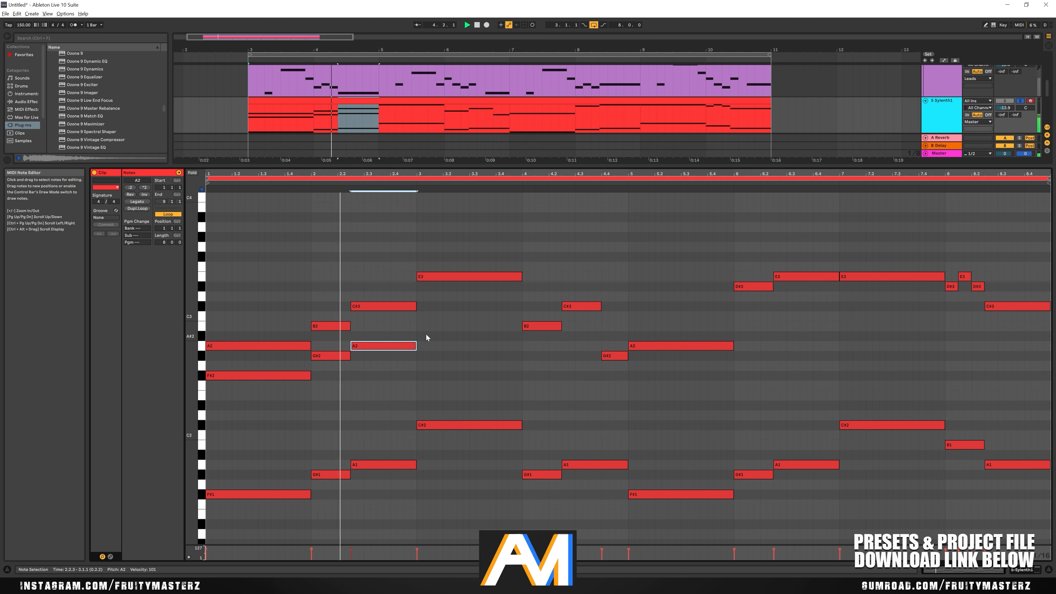
Add a C#3 note beneath the E3 in bar 3 and extend it across the whole bar
{"action": "left_click", "coordinate": [443, 277]}
{"action": "key", "text": "space"}
{"action": "double_click", "coordinate": [420, 306]}
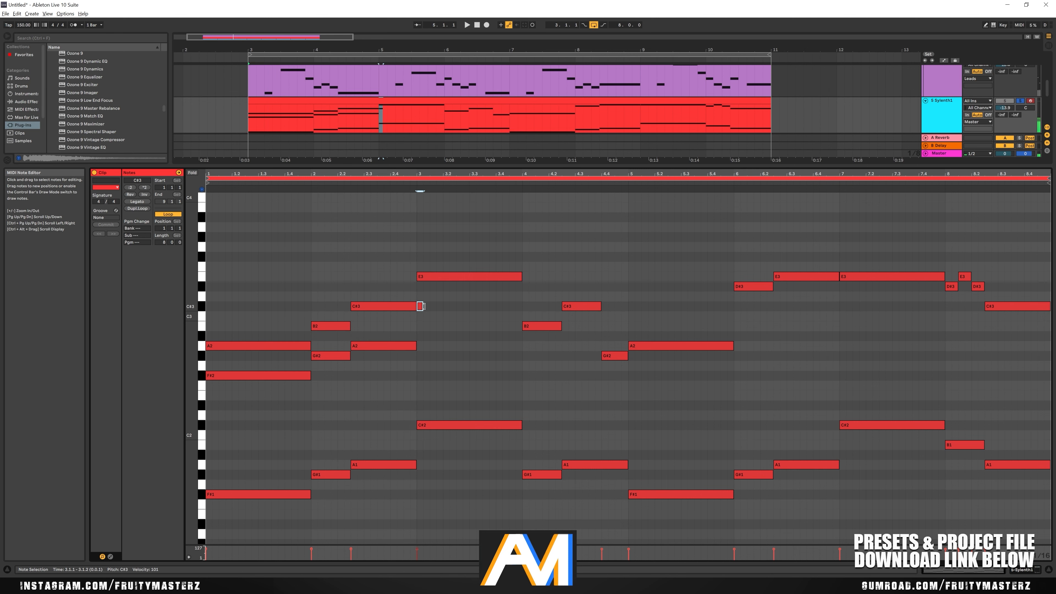
{"action": "left_click_drag", "start_coordinate": [425, 306], "coordinate": [522, 307]}
Add G#2 under the B2 and A2 under the C#3 in bar 4, and play the clip back
{"action": "left_click", "coordinate": [530, 326]}
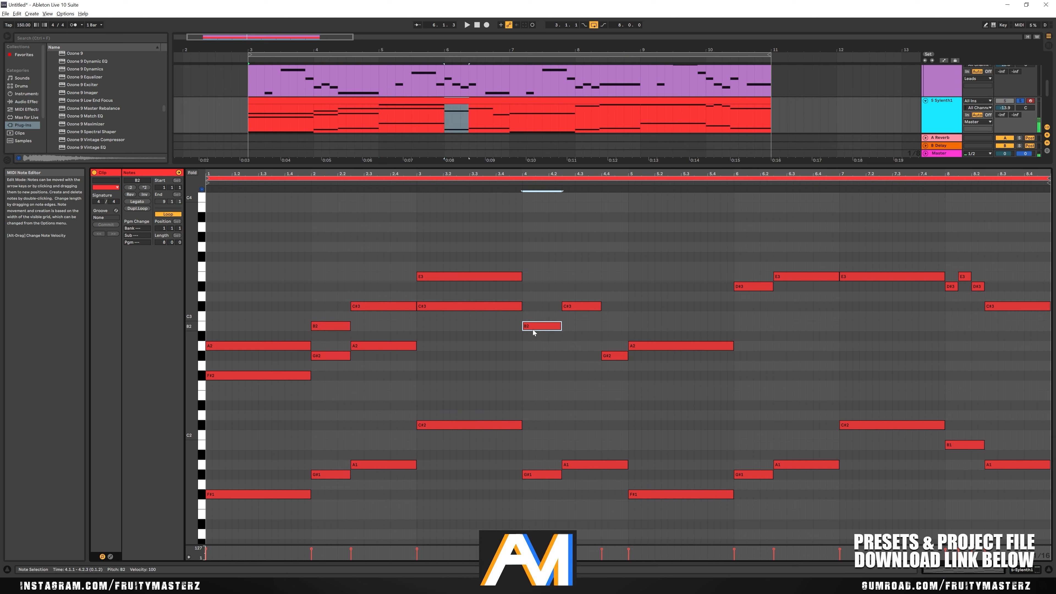
{"action": "double_click", "coordinate": [524, 355]}
{"action": "left_click_drag", "start_coordinate": [529, 356], "coordinate": [601, 347]}
{"action": "double_click", "coordinate": [565, 345]}
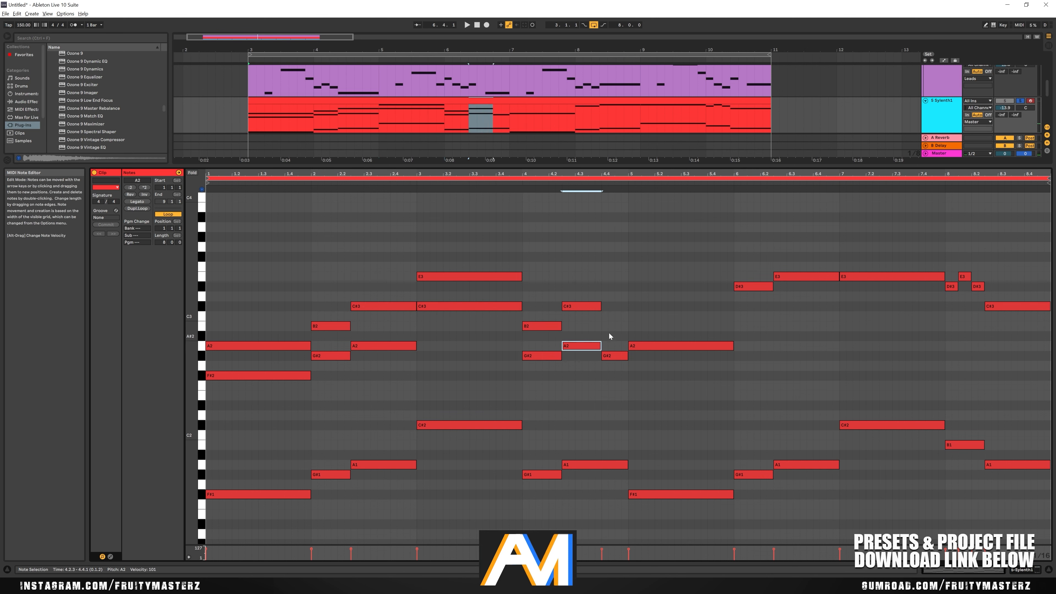
{"action": "key", "text": "space"}
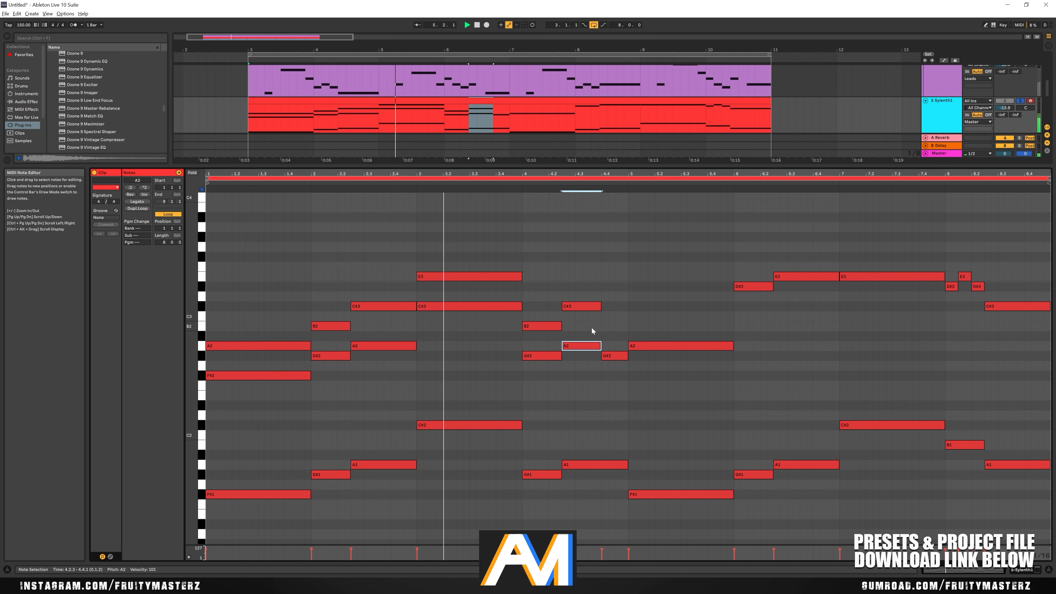
{"action": "key", "text": "space"}
Add a B2 above the last G#2 in bar 4 and a full-bar F#2 beneath the A2 in bar 5
{"action": "left_click", "coordinate": [605, 330]}
{"action": "double_click", "coordinate": [602, 328]}
{"action": "left_click_drag", "start_coordinate": [625, 328], "coordinate": [628, 328]}
{"action": "left_click", "coordinate": [632, 346]}
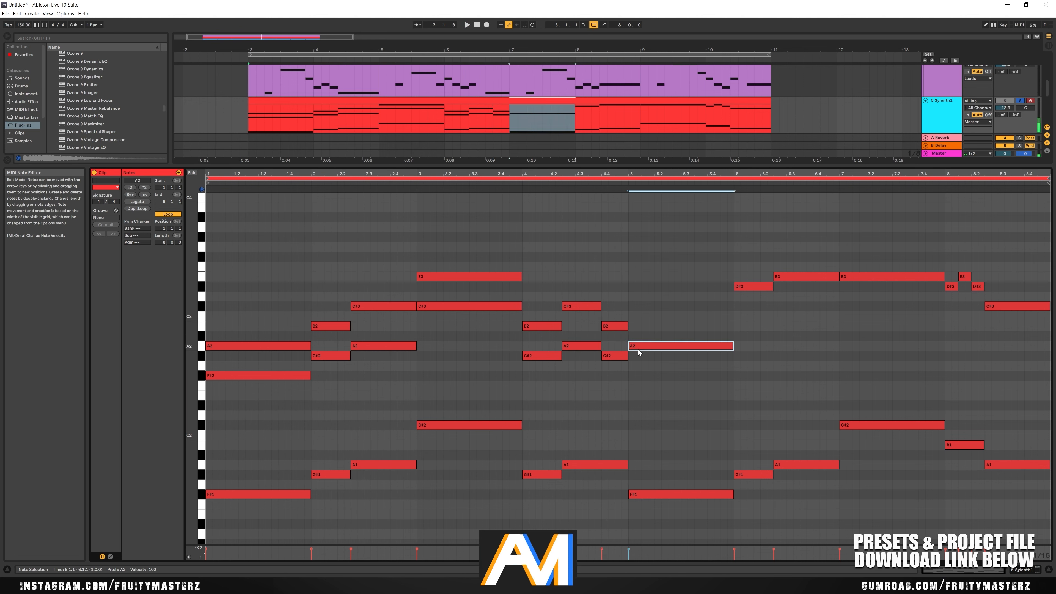
{"action": "left_click", "coordinate": [628, 375]}
{"action": "double_click", "coordinate": [629, 375]}
{"action": "left_click_drag", "start_coordinate": [634, 375], "coordinate": [728, 381]}
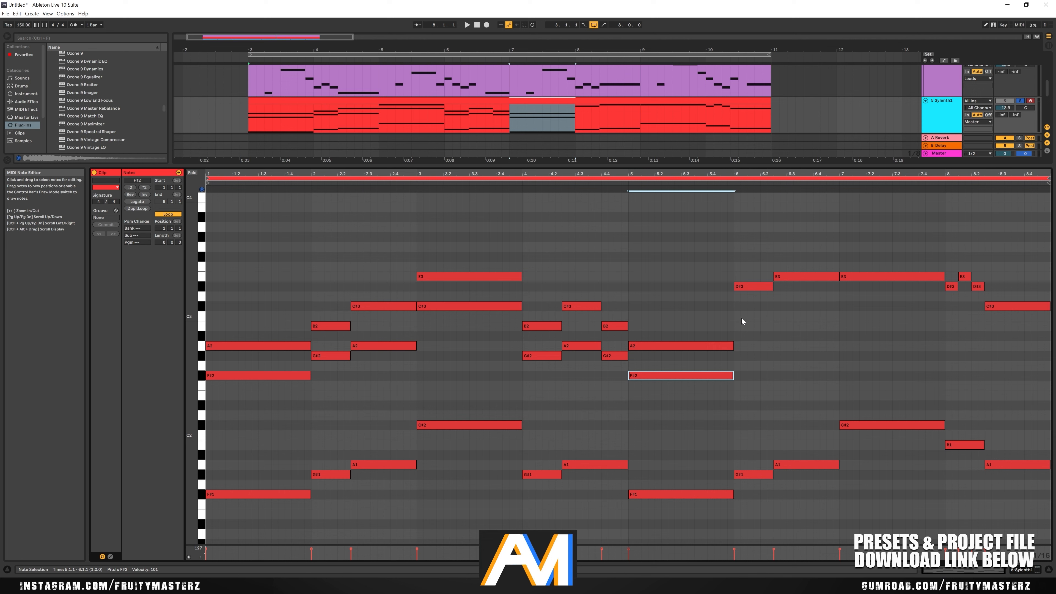
Add B2 and C#3 harmony notes beneath the D#3 and E3 melody notes in bars 6 to 8
{"action": "left_click_drag", "start_coordinate": [779, 306], "coordinate": [837, 306]}
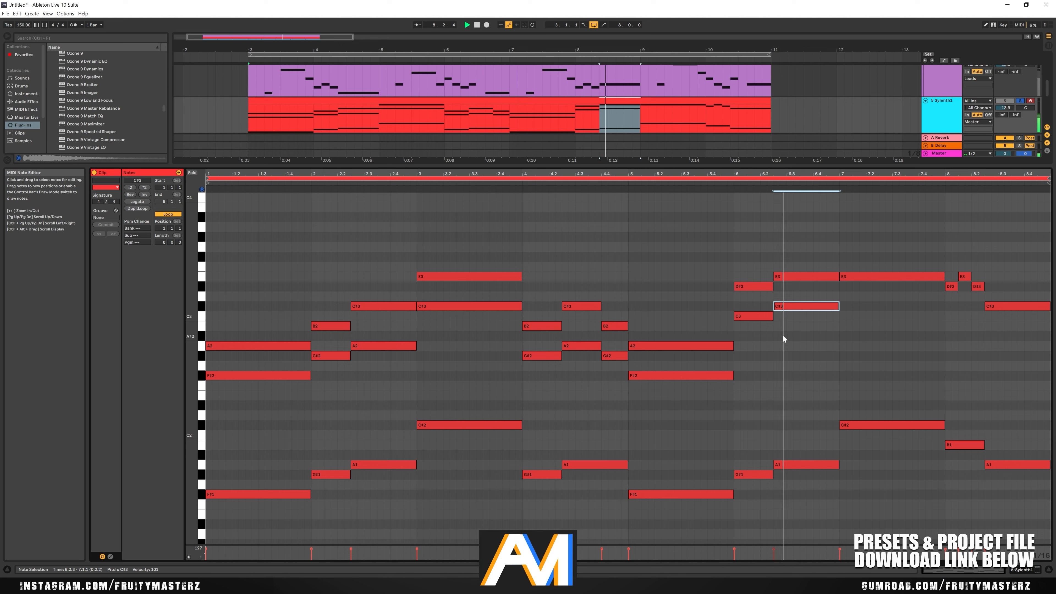
{"action": "left_click", "coordinate": [769, 317]}
{"action": "key", "text": "Down"}
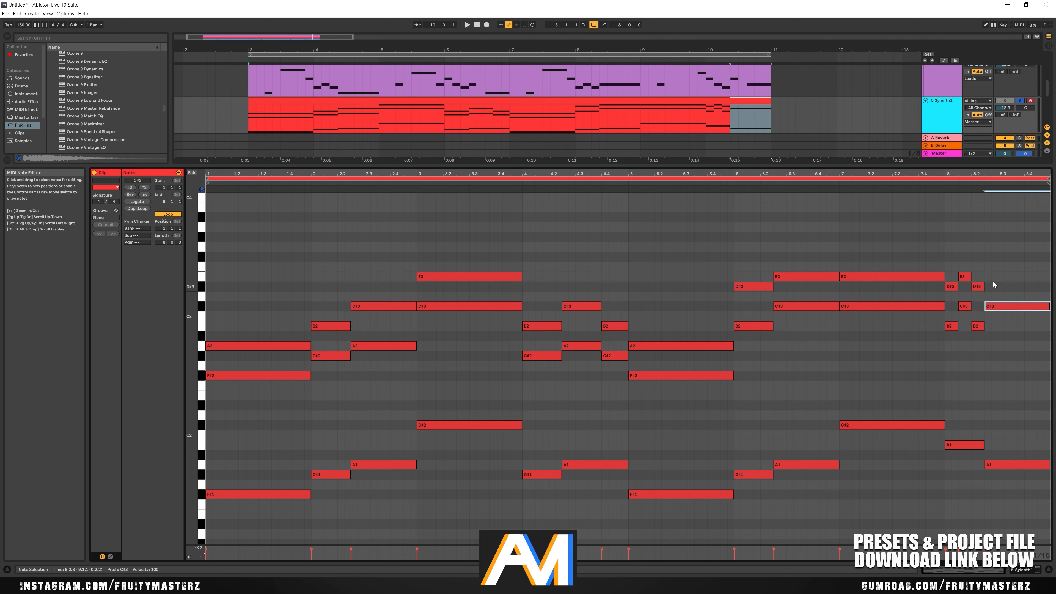
Add an E3 above the final C#3 in bar 8, matching its length, and play the clip back
{"action": "double_click", "coordinate": [989, 276]}
{"action": "left_click_drag", "start_coordinate": [992, 276], "coordinate": [1044, 273]}
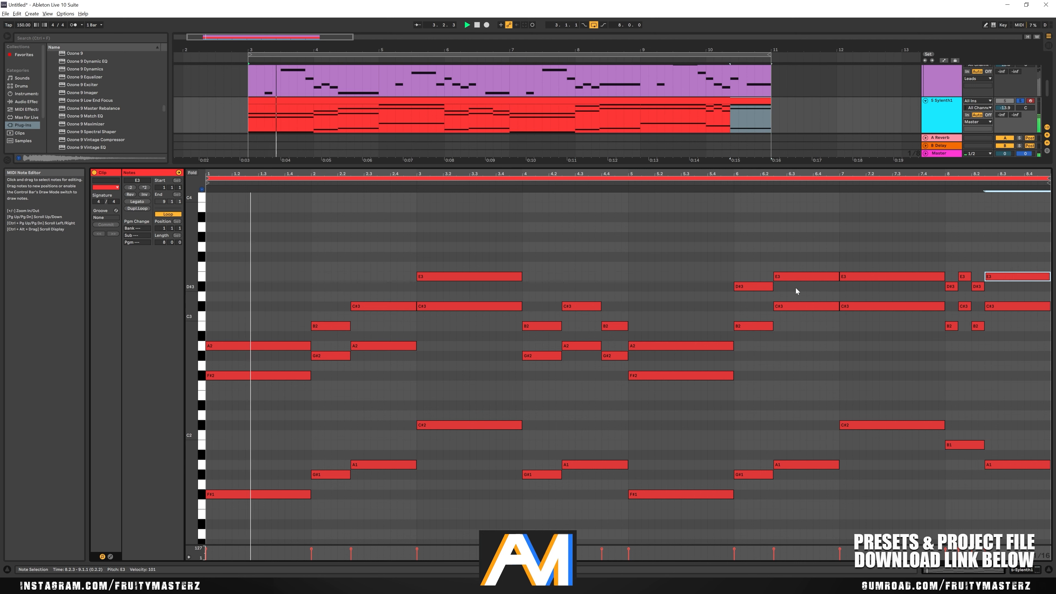
{"action": "key", "text": "space"}
{"action": "key", "text": "space"}
{"action": "key", "text": "space"}
Move the F#2 harmony notes in bars 1 and 5 up to C#3 and audition the chords
{"action": "left_click_drag", "start_coordinate": [286, 376], "coordinate": [290, 308]}
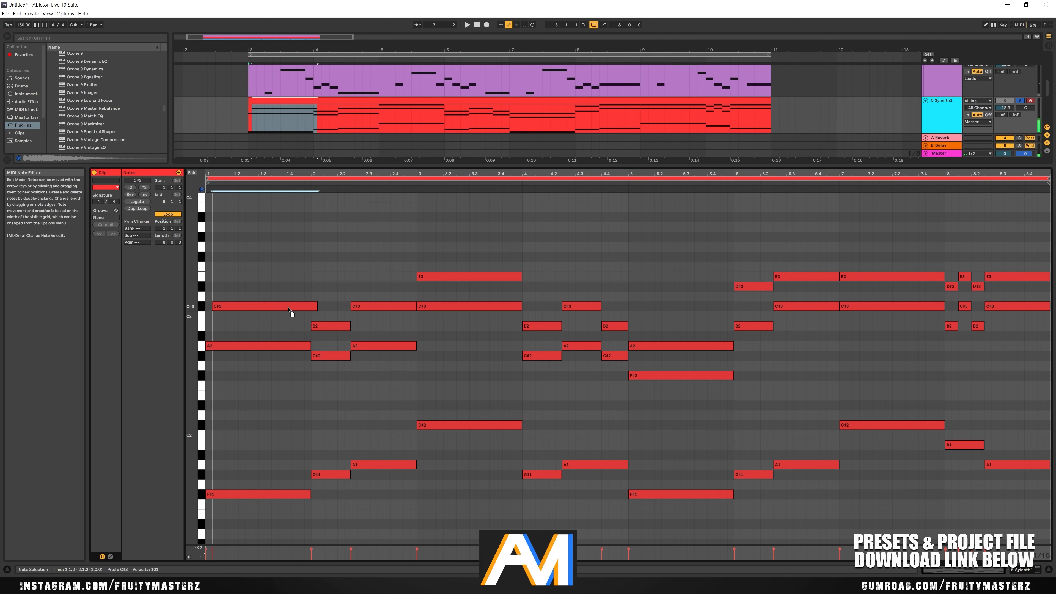
{"action": "key", "text": "space"}
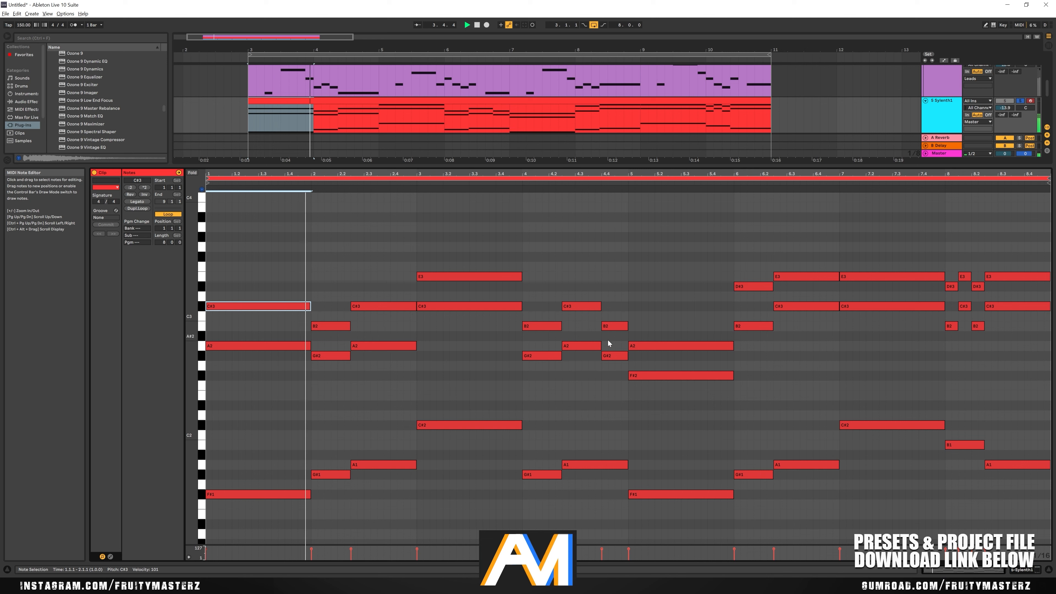
{"action": "left_click_drag", "start_coordinate": [645, 376], "coordinate": [656, 306]}
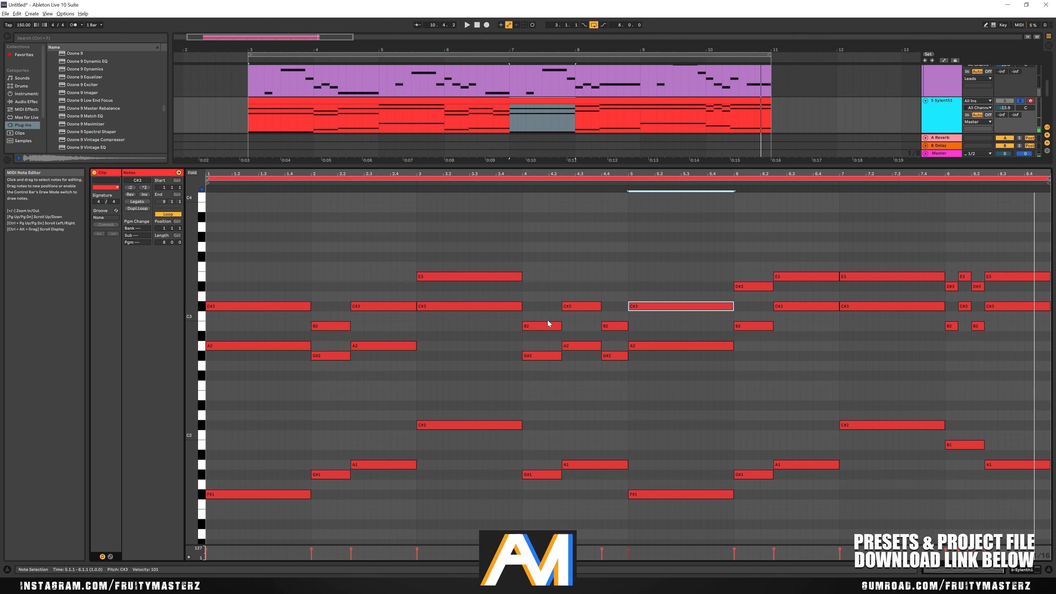
Add a full-bar F#2 note below the A2 in bar 1 and play back the fuller chord
{"action": "left_click", "coordinate": [235, 348]}
{"action": "double_click", "coordinate": [211, 376]}
{"action": "left_click_drag", "start_coordinate": [212, 378], "coordinate": [313, 379]}
{"action": "key", "text": "space"}
{"action": "key", "text": "space"}
{"action": "left_click", "coordinate": [320, 358]}
{"action": "left_click", "coordinate": [317, 301]}
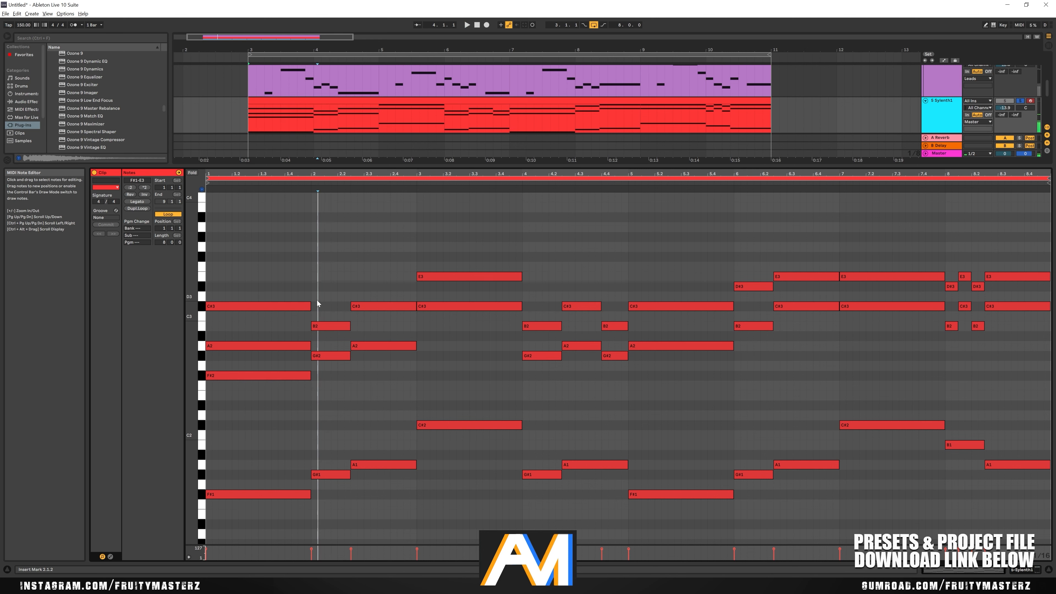
Add a D#3 above the B2 and an E2 below the A2 in bar 2, matching their lengths, and check by playback
{"action": "double_click", "coordinate": [316, 287]}
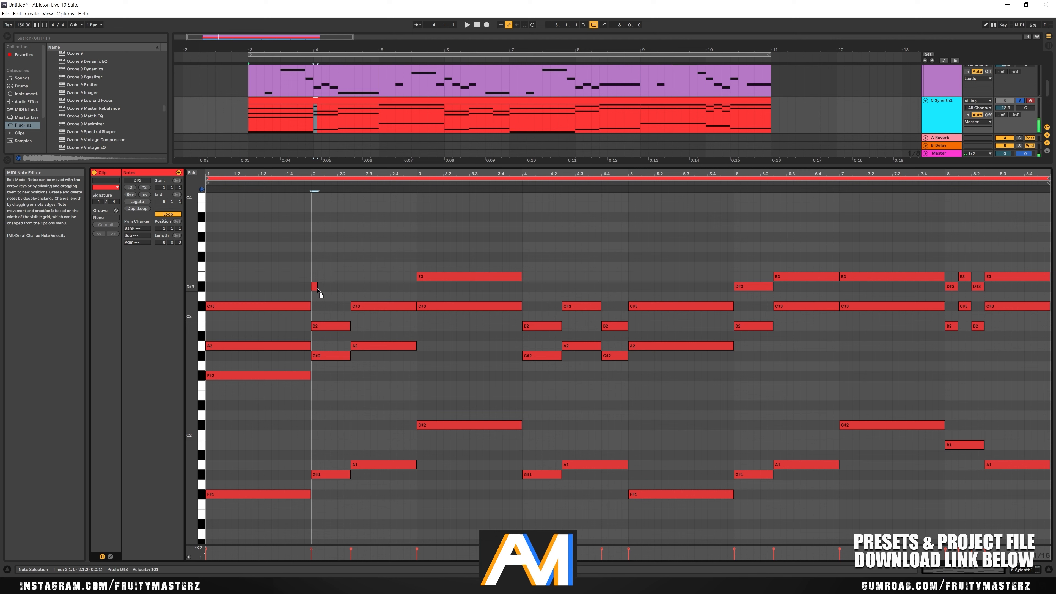
{"action": "left_click_drag", "start_coordinate": [337, 290], "coordinate": [350, 287]}
{"action": "left_click", "coordinate": [354, 346]}
{"action": "double_click", "coordinate": [354, 375]}
{"action": "key", "text": "space"}
{"action": "left_click_drag", "start_coordinate": [355, 376], "coordinate": [380, 395]}
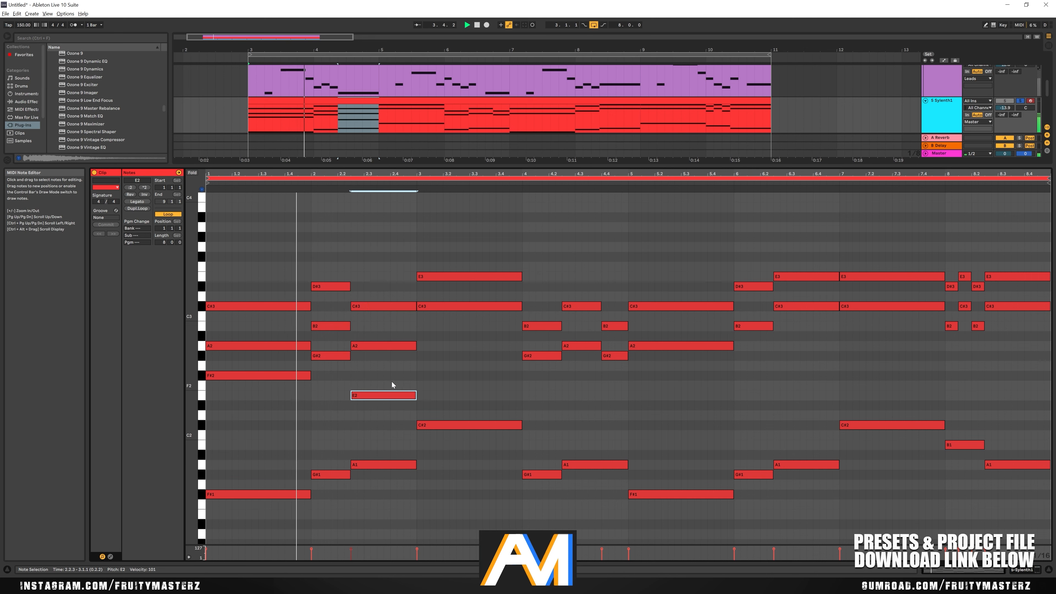
Add a full-bar G#2 below the C#3 in bar 3 and play back the chords
{"action": "left_click", "coordinate": [433, 309]}
{"action": "key", "text": "space"}
{"action": "double_click", "coordinate": [420, 345]}
{"action": "left_click_drag", "start_coordinate": [477, 351], "coordinate": [511, 357]}
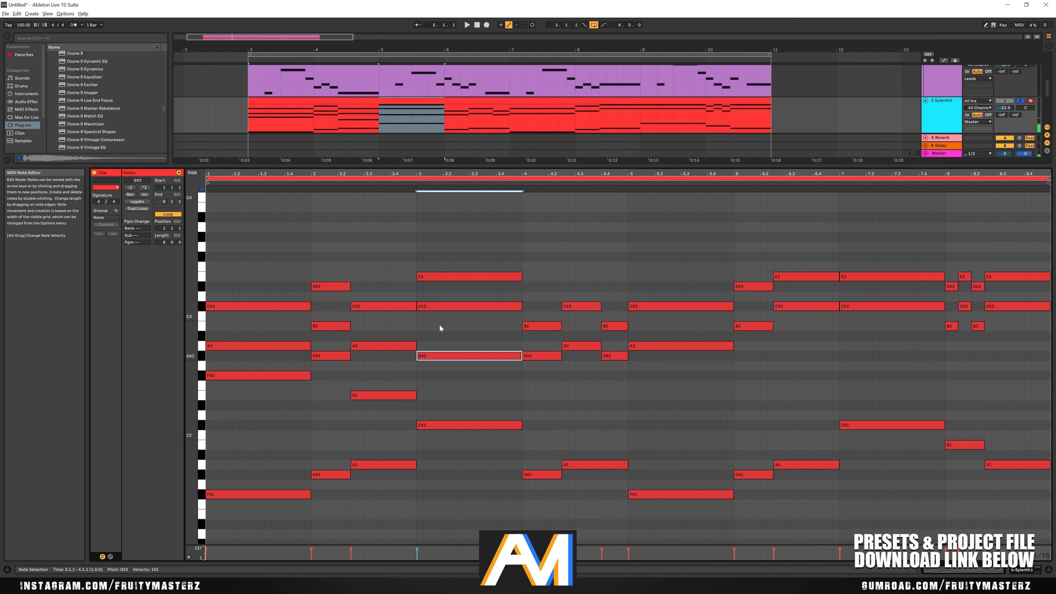
{"action": "key", "text": "space"}
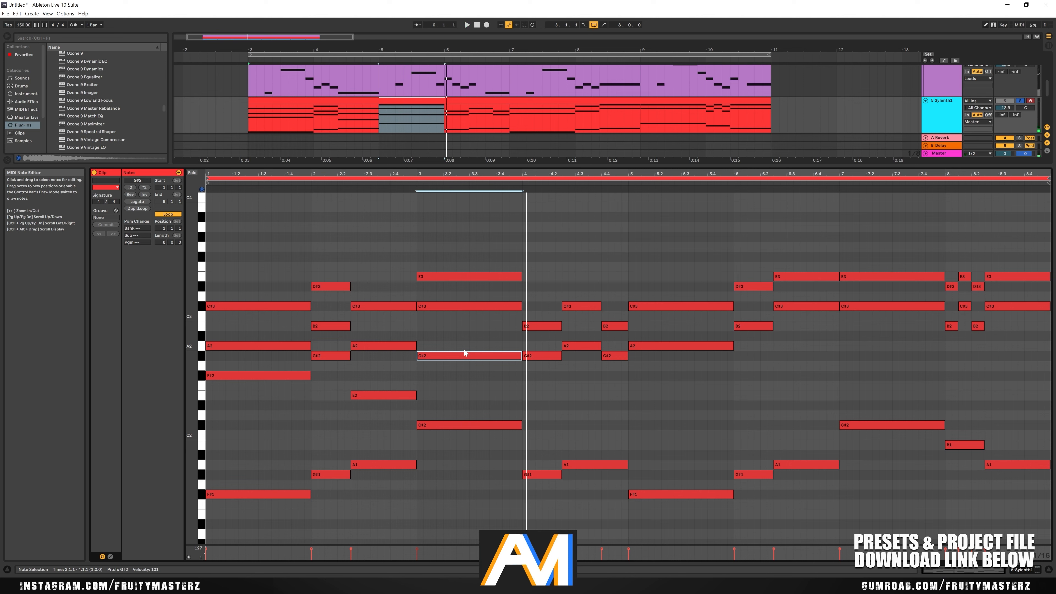
Complete the chords in bars 4 to 8 with D#3, E2, F#2, G#2, A2 and G#3 harmony notes matching the existing note lengths
{"action": "left_click", "coordinate": [525, 290]}
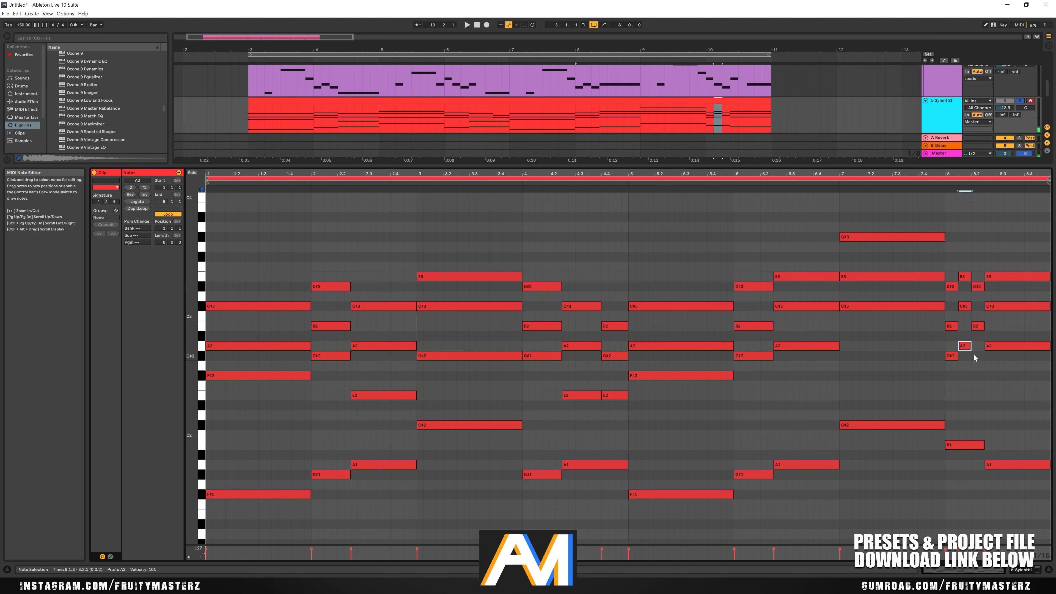
{"action": "double_click", "coordinate": [976, 356]}
{"action": "left_click_drag", "start_coordinate": [979, 356], "coordinate": [985, 356]}
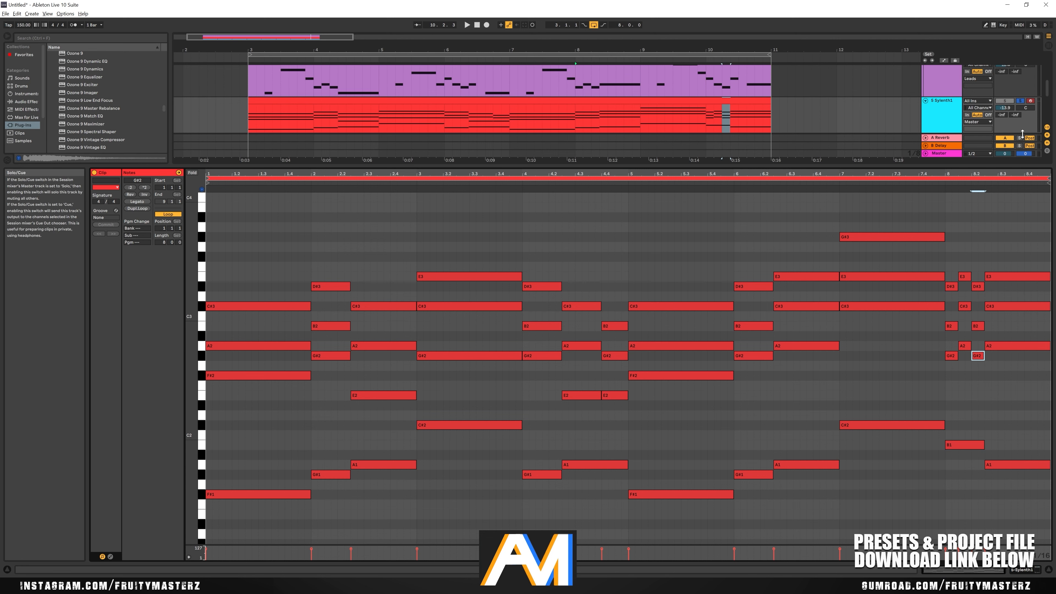
Return to the Sylenth1 track's devices and rename the track Arp
{"action": "double_click", "coordinate": [931, 115]}
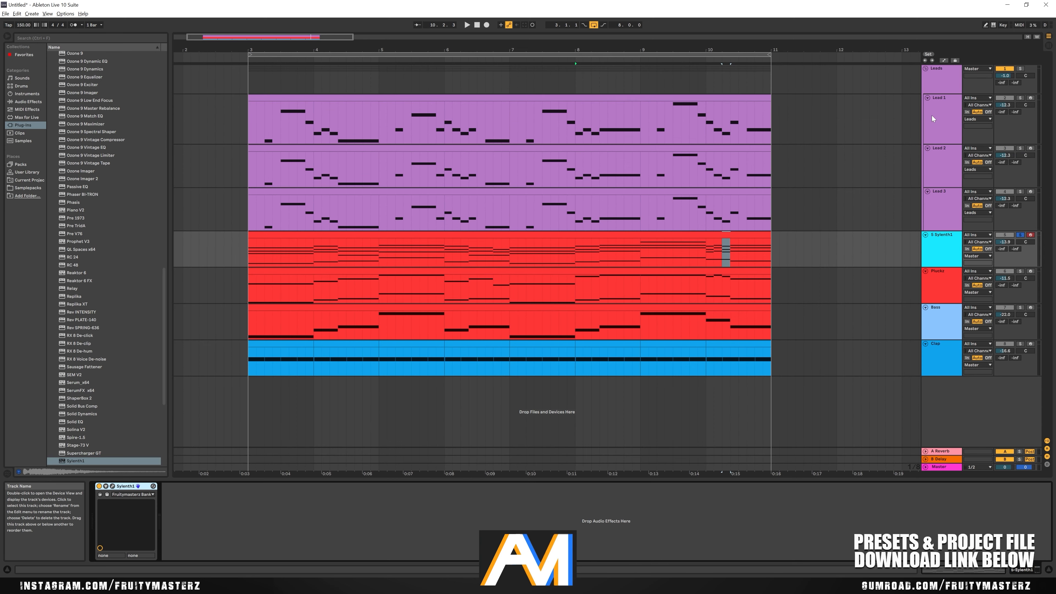
{"action": "right_click", "coordinate": [946, 242]}
{"action": "left_click", "coordinate": [961, 278]}
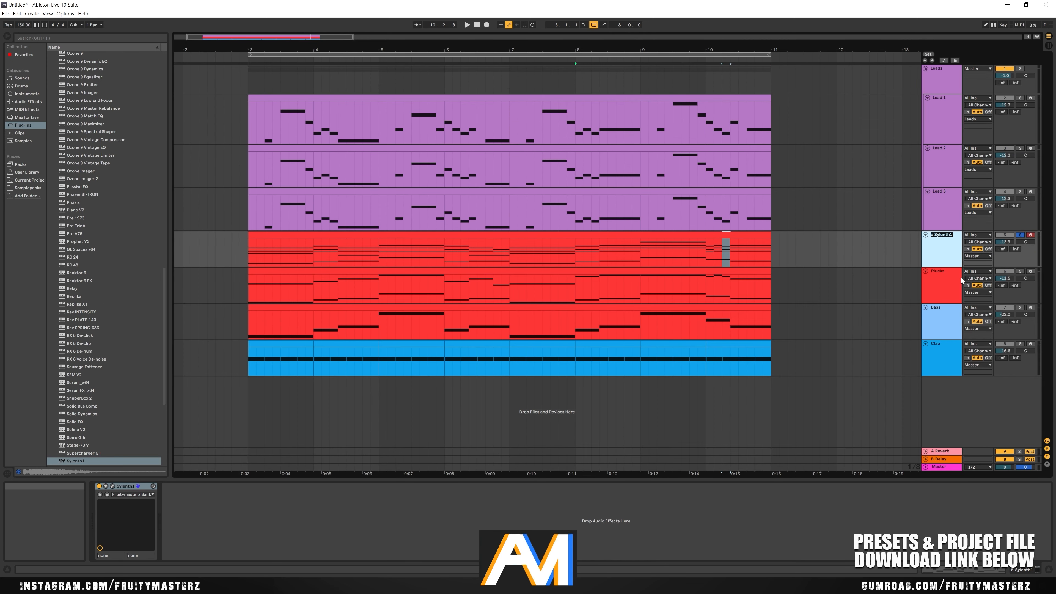
{"action": "type", "text": "Pa"}
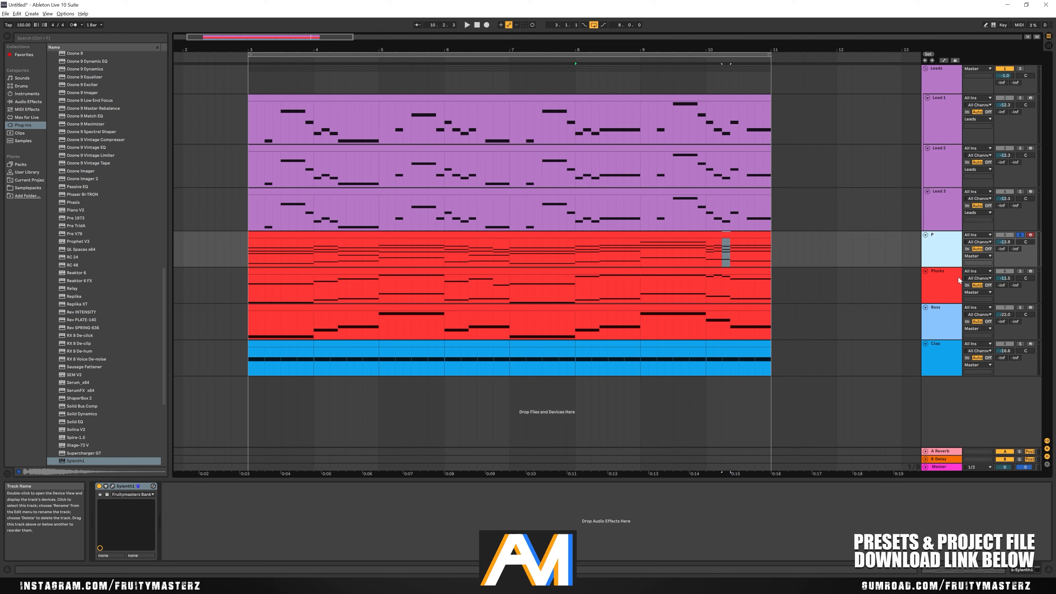
{"action": "key", "text": "Return"}
Add the Arpeggiator MIDI effect in front of Sylenth1 on the Arp track and play the loop
{"action": "key", "text": "space"}
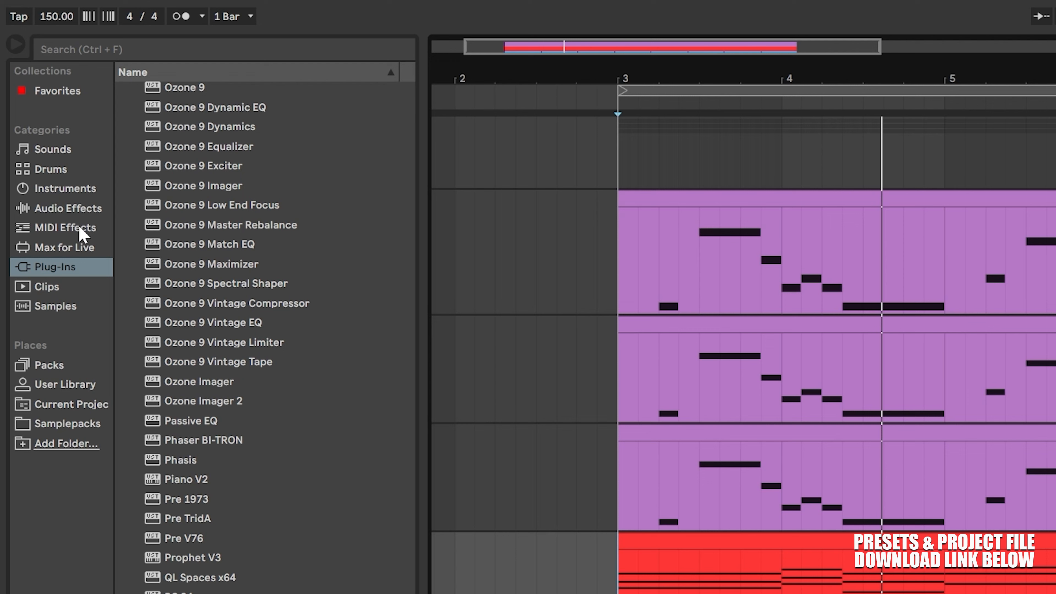
{"action": "left_click", "coordinate": [80, 229]}
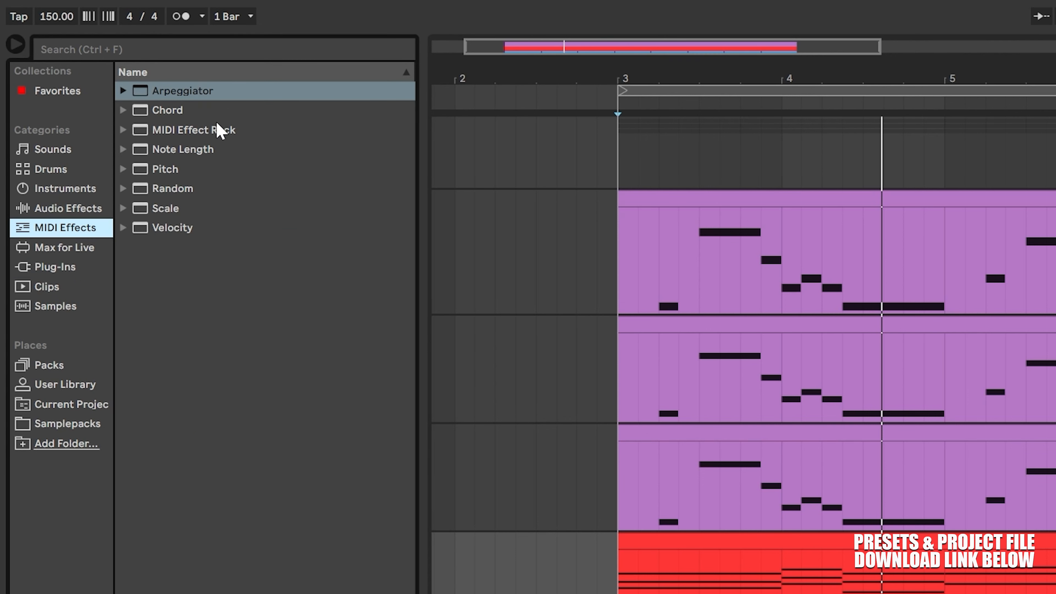
{"action": "left_click", "coordinate": [171, 94]}
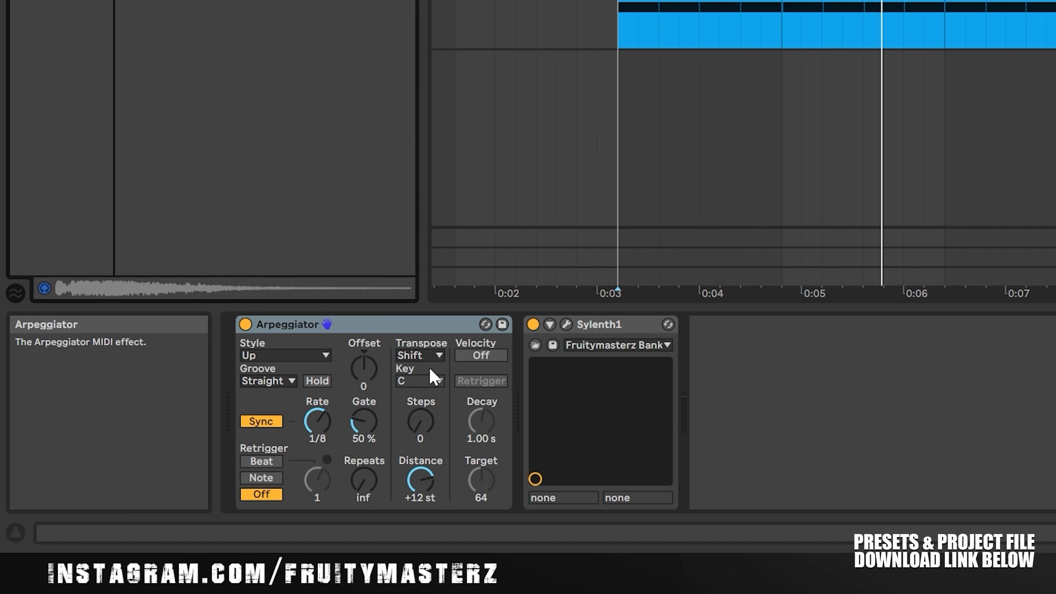
{"action": "key", "text": "space"}
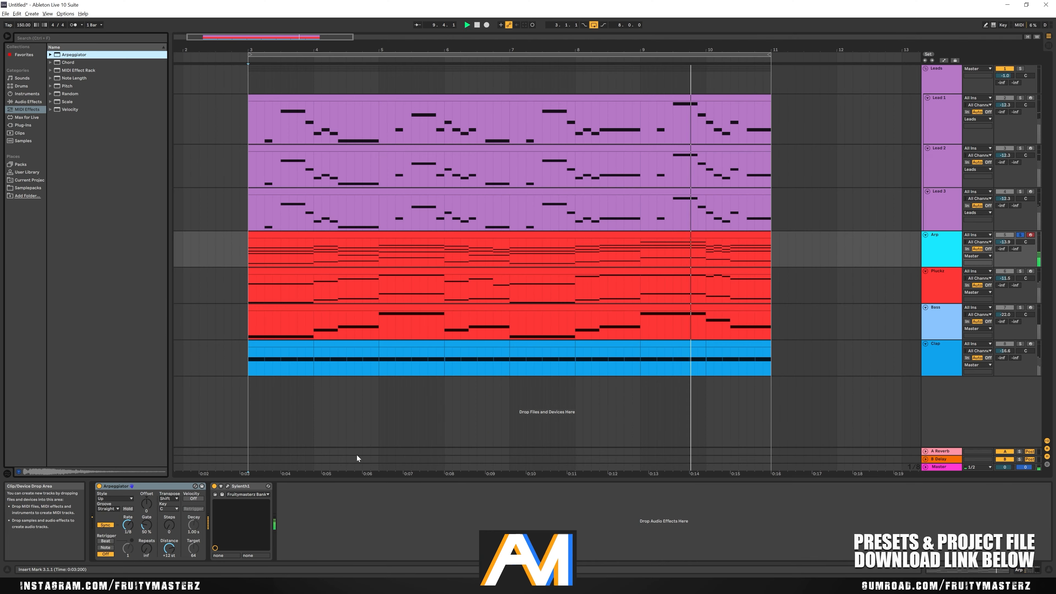
Open the Arp track's Sylenth1, load the preset 067: PL - EP11 and audition it
{"action": "left_click", "coordinate": [228, 486]}
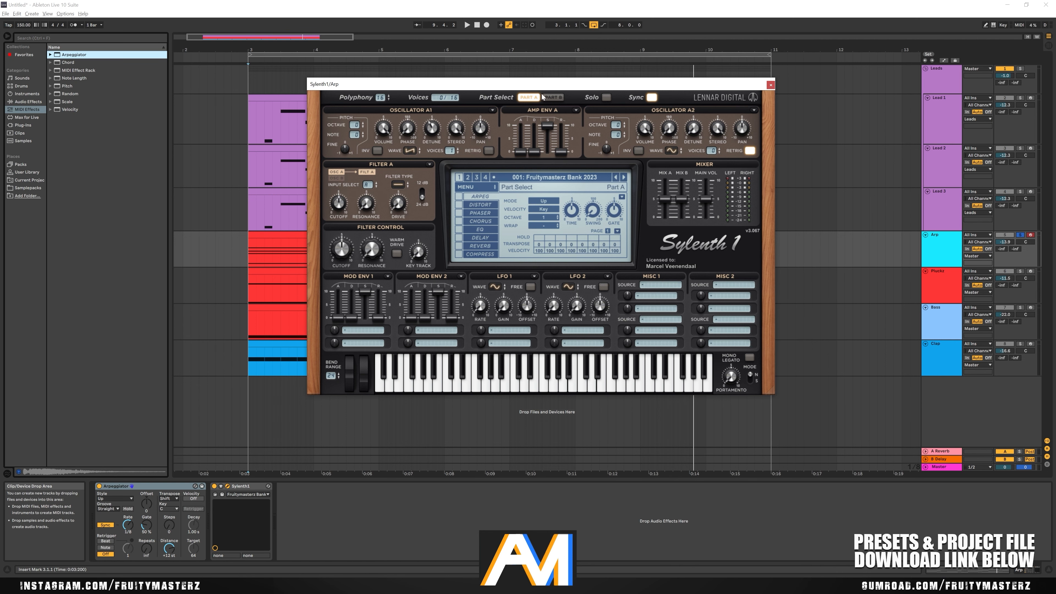
{"action": "left_click_drag", "start_coordinate": [542, 82], "coordinate": [566, 157]}
{"action": "left_click", "coordinate": [583, 250]}
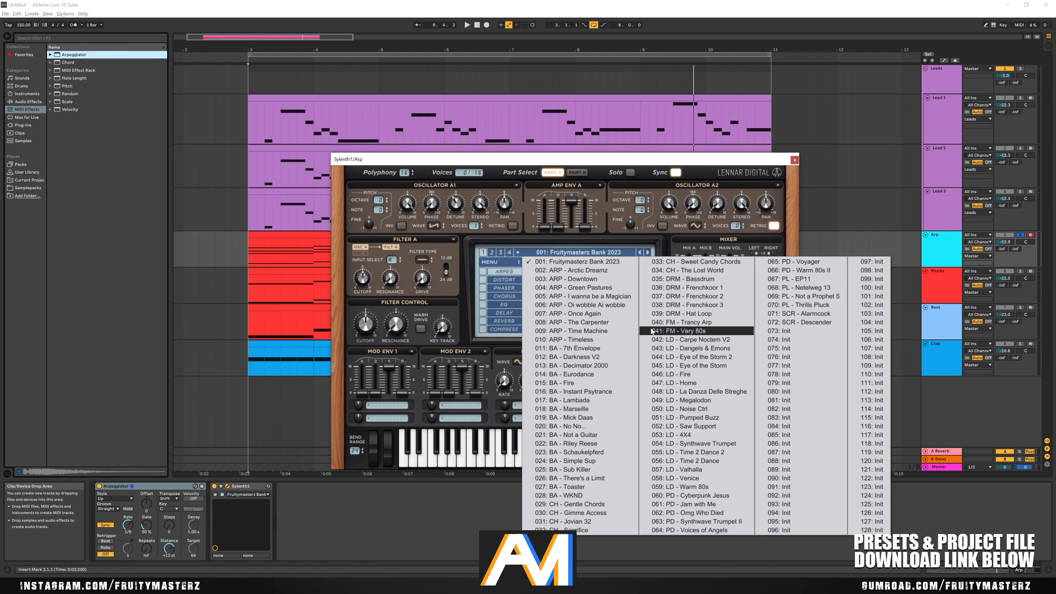
{"action": "left_click", "coordinate": [796, 279]}
{"action": "key", "text": "space"}
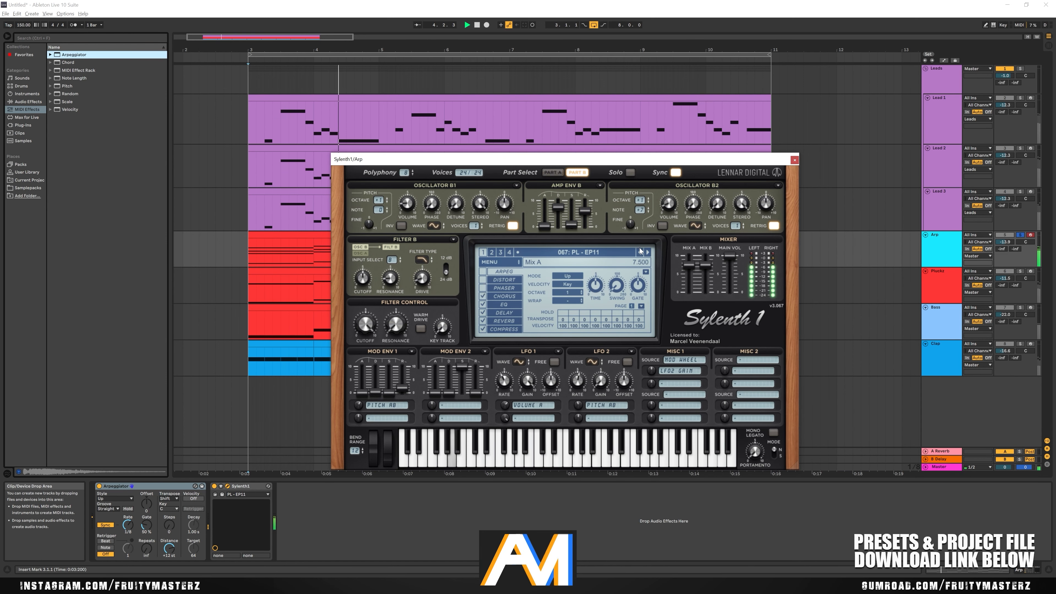
Step forward through the pluck presets during playback and choose 070: PL - Thrills Pluck
{"action": "key", "text": "space"}
{"action": "left_click", "coordinate": [648, 253]}
{"action": "left_click", "coordinate": [647, 253]}
{"action": "key", "text": "space"}
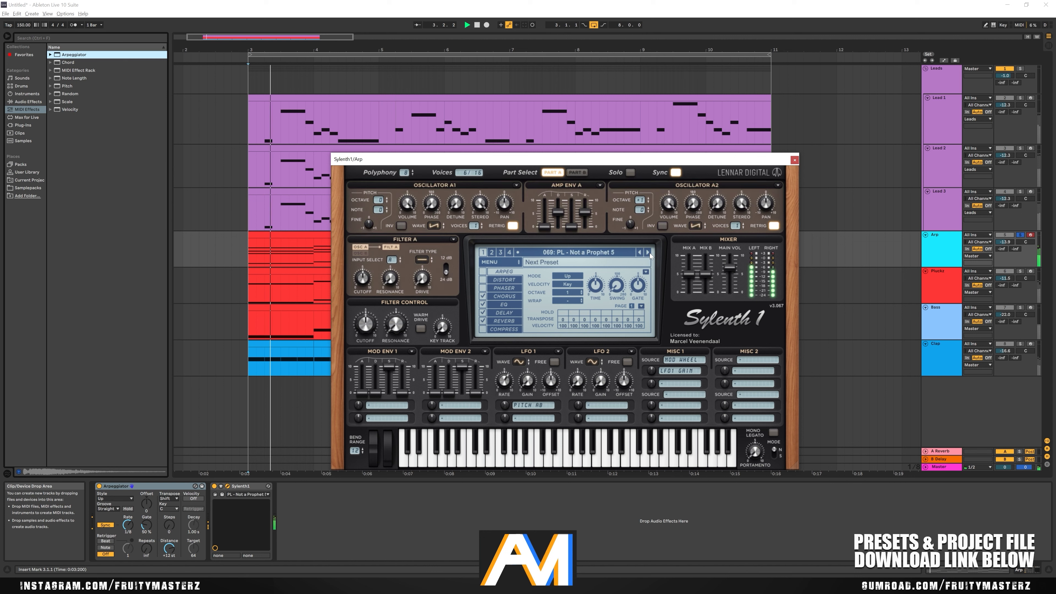
{"action": "left_click", "coordinate": [648, 252]}
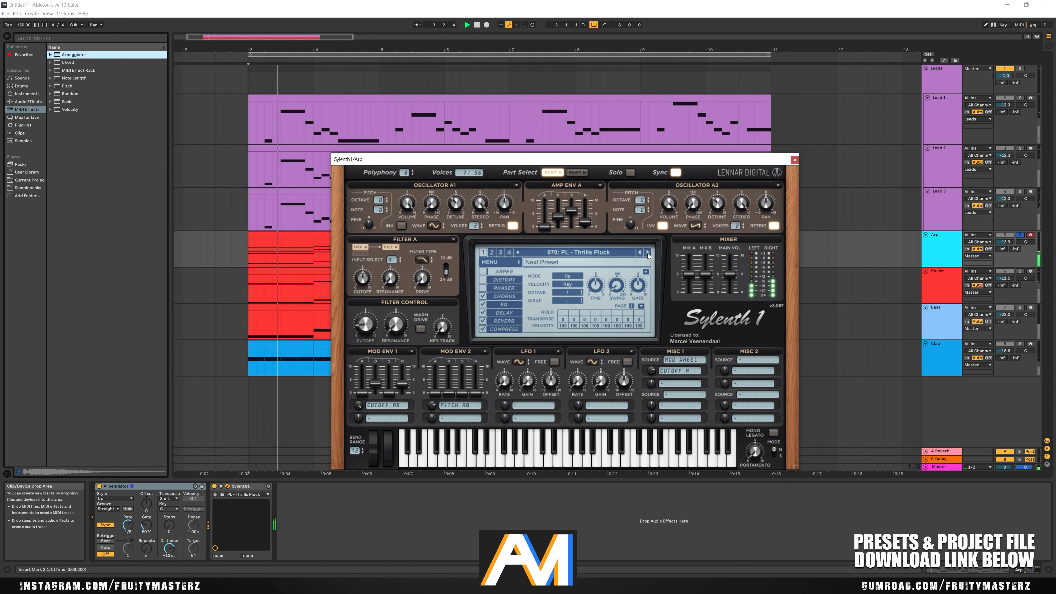
Fine-tune the pluck's amp envelope release and Mod Env 2 settings, checking Part B during playback, and close the synth
{"action": "left_click_drag", "start_coordinate": [593, 215], "coordinate": [593, 206]}
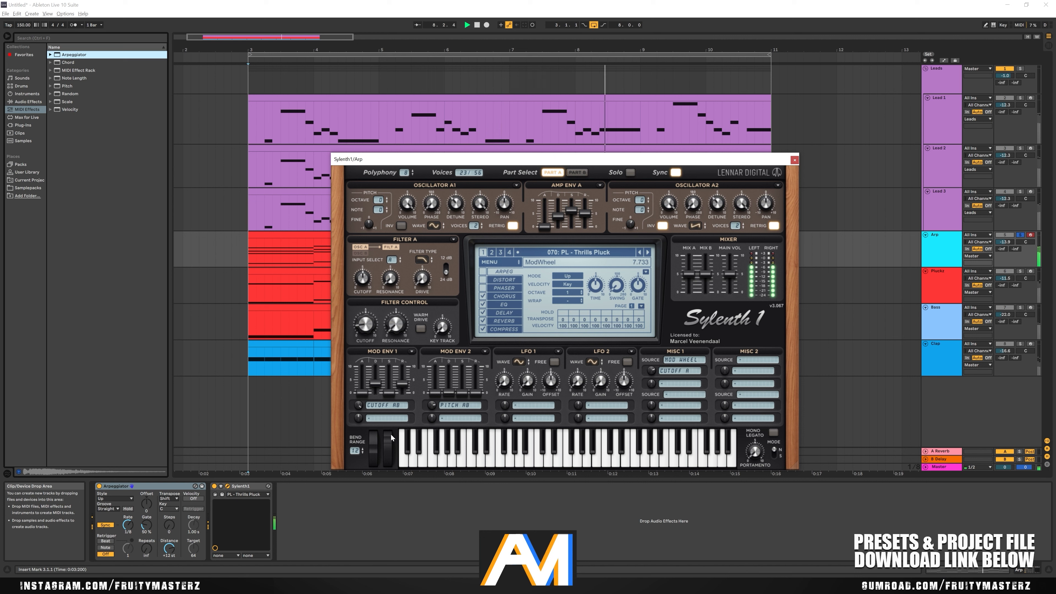
{"action": "left_click_drag", "start_coordinate": [433, 404], "coordinate": [443, 395]}
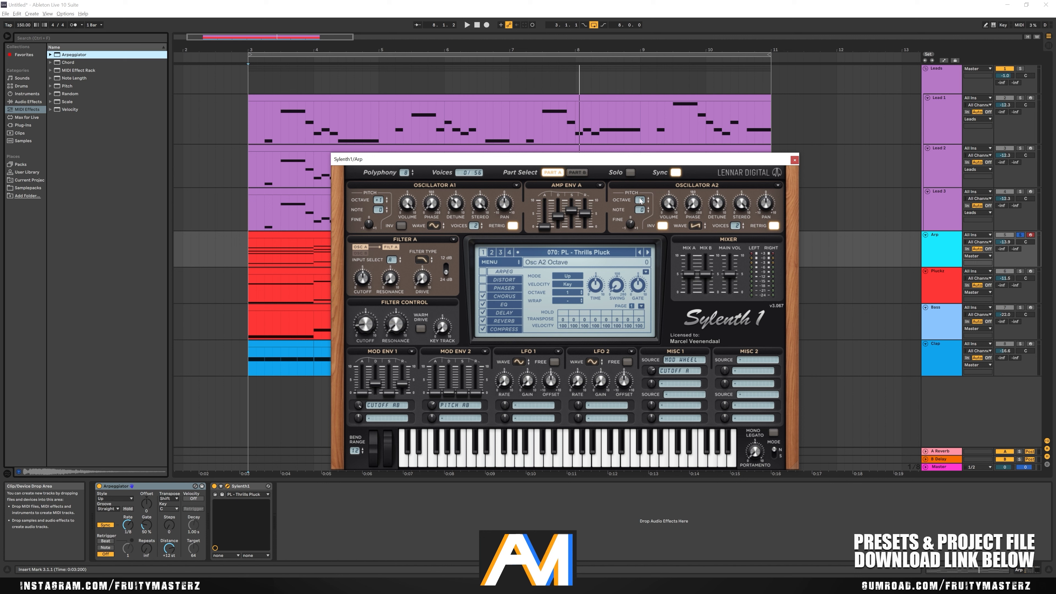
{"action": "left_click", "coordinate": [578, 173]}
{"action": "key", "text": "space"}
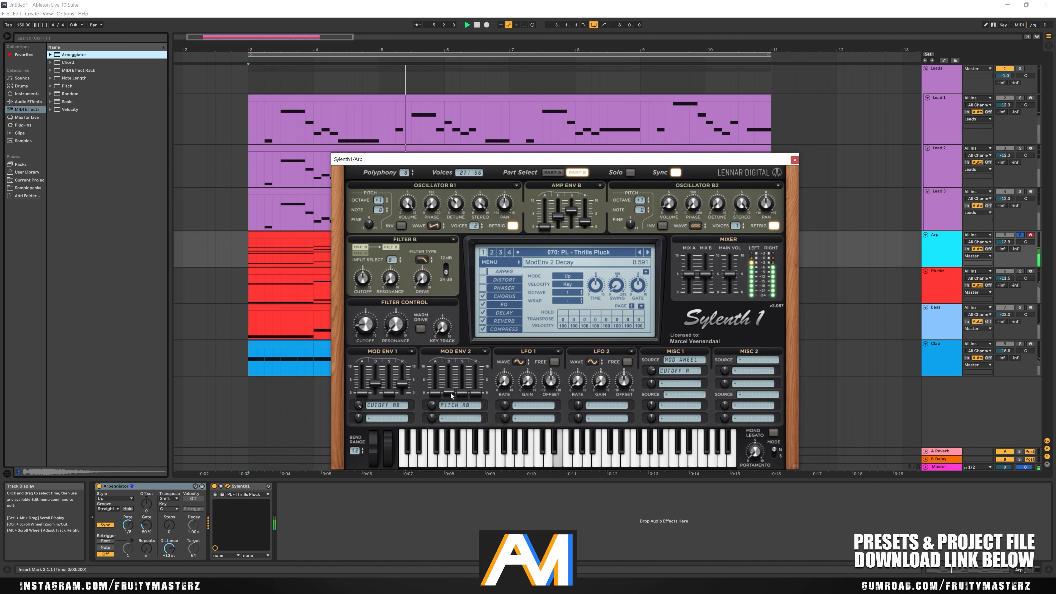
{"action": "left_click_drag", "start_coordinate": [450, 398], "coordinate": [449, 407]}
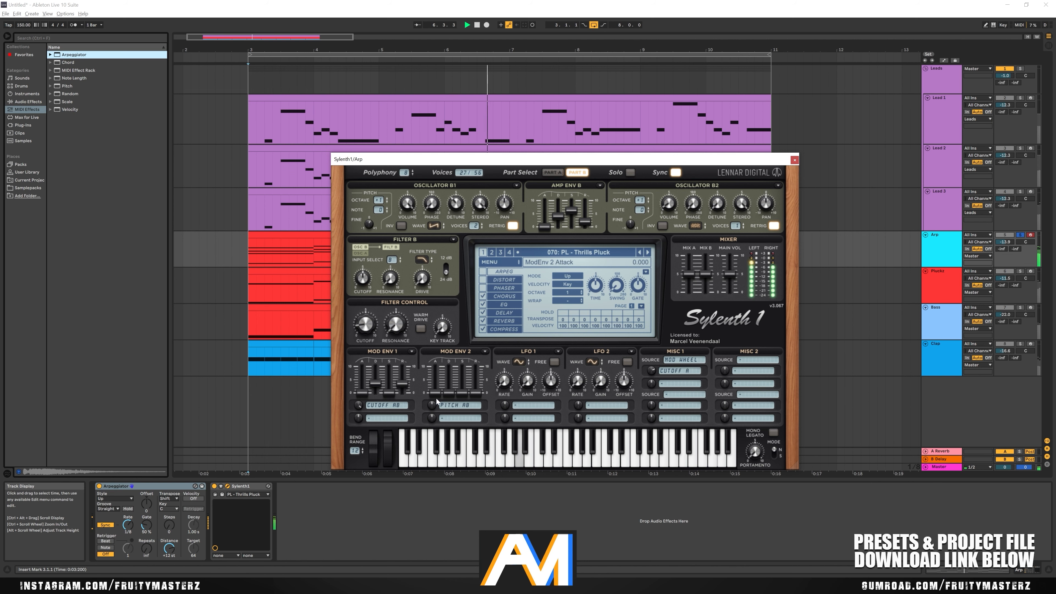
{"action": "left_click", "coordinate": [794, 161]}
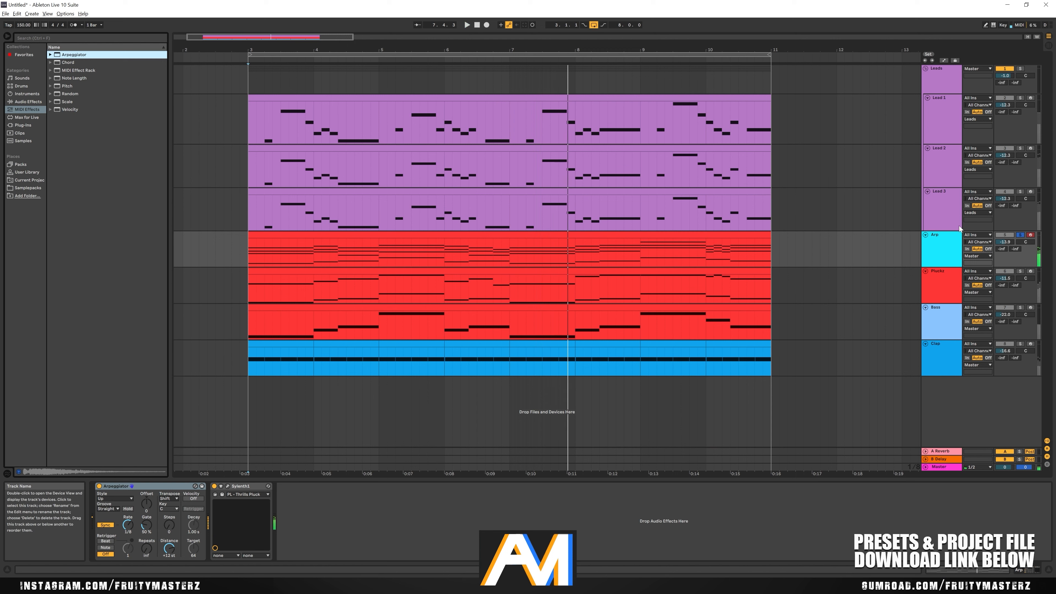
Audition the Arp together with Lead 3 by soloing both, leaving only the Arp soloed
{"action": "left_click", "coordinate": [1021, 191]}
{"action": "key", "text": "space"}
{"action": "left_click", "coordinate": [1021, 236], "text": "ctrl"}
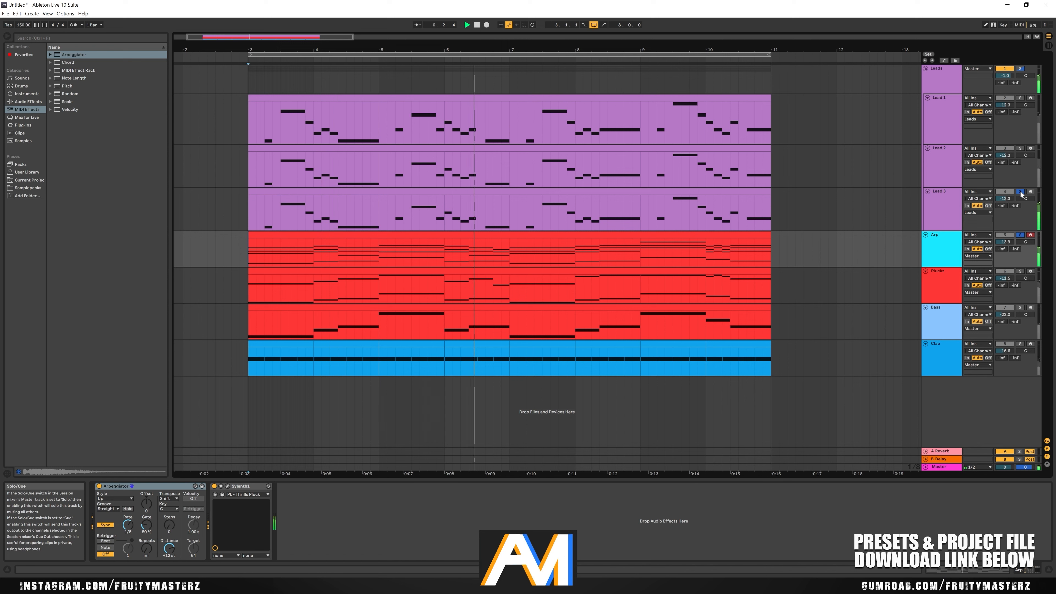
{"action": "left_click", "coordinate": [1021, 235]}
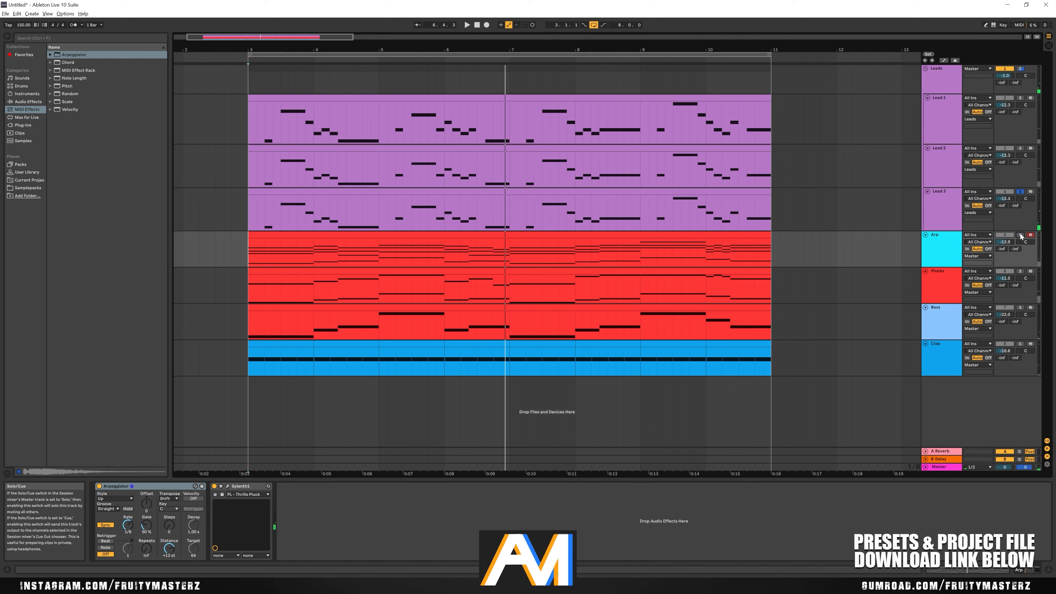
{"action": "left_click", "coordinate": [1021, 235]}
{"action": "left_click", "coordinate": [808, 253]}
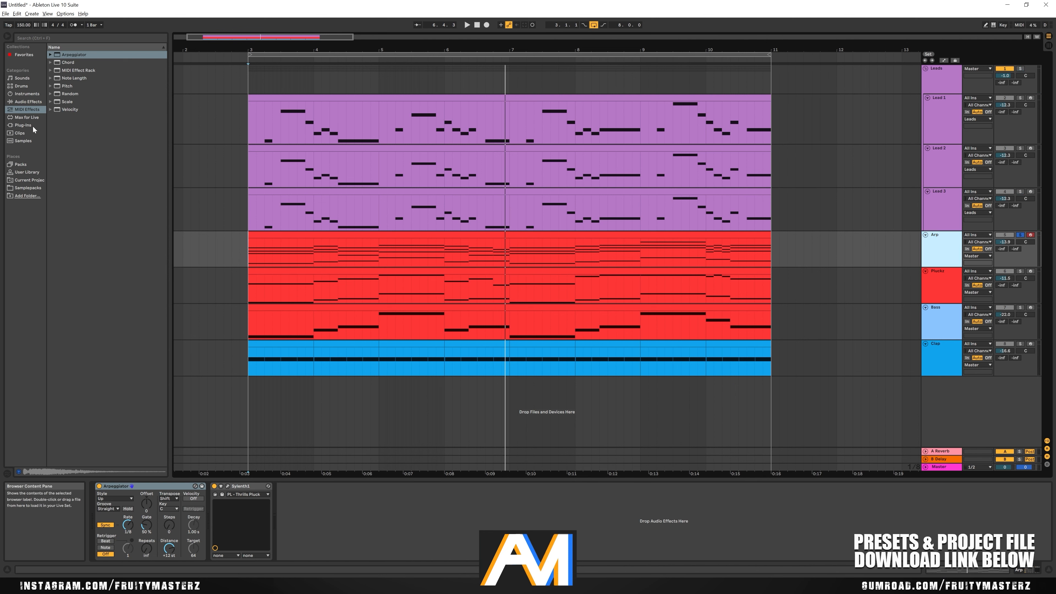
Find FabFilter Pro-Q 3 among the plug-ins and add it after Sylenth1 on the Arp track
{"action": "left_click", "coordinate": [23, 124]}
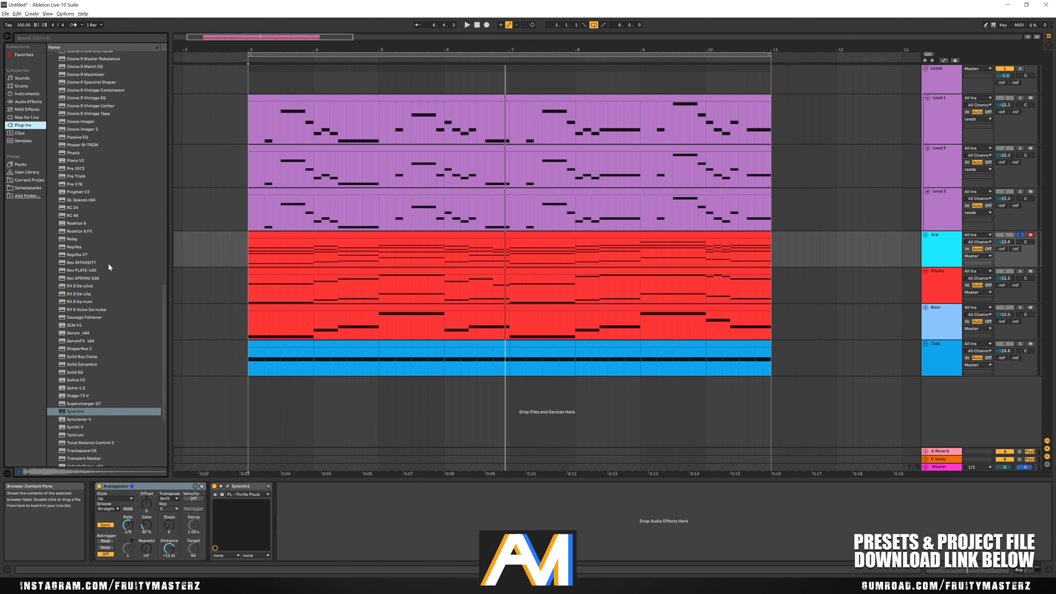
{"action": "scroll", "coordinate": [106, 249], "scroll_direction": "up", "scroll_amount": 6}
{"action": "scroll", "coordinate": [106, 249], "scroll_direction": "up", "scroll_amount": 11}
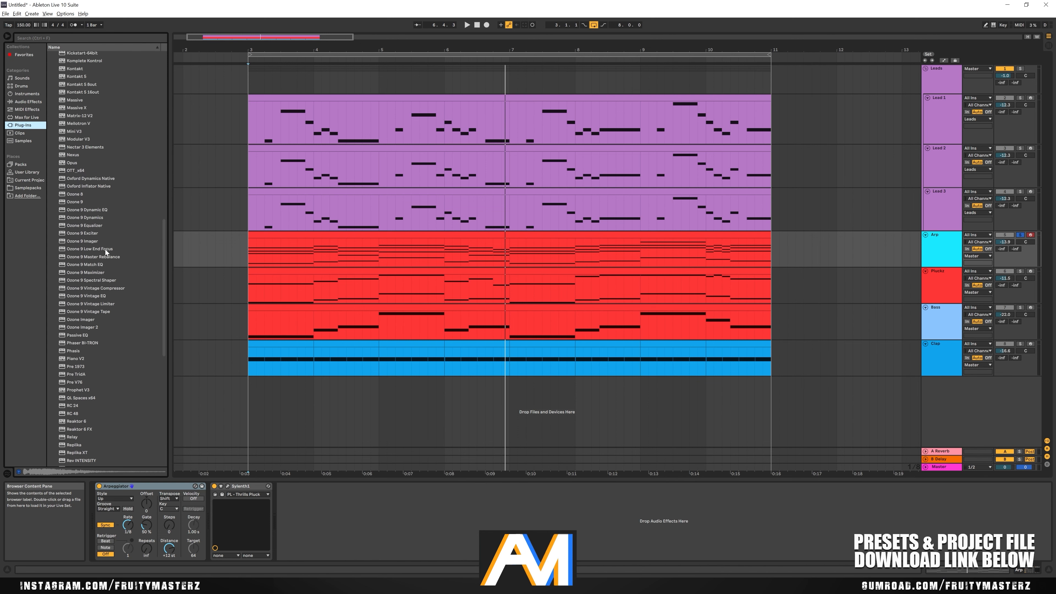
{"action": "scroll", "coordinate": [91, 149], "scroll_direction": "up", "scroll_amount": 1}
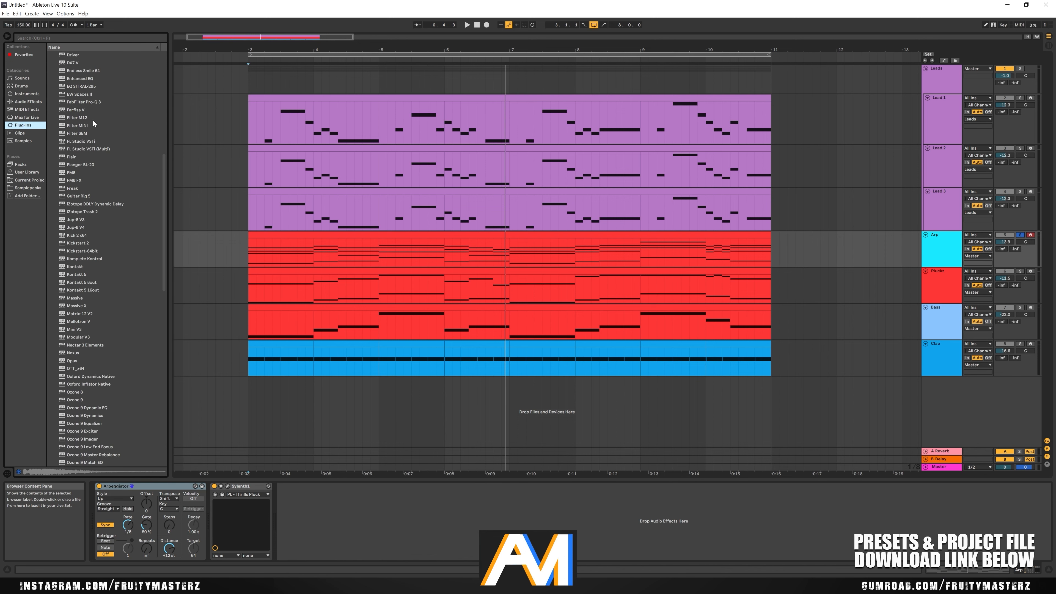
{"action": "left_click_drag", "start_coordinate": [341, 492], "coordinate": [340, 497]}
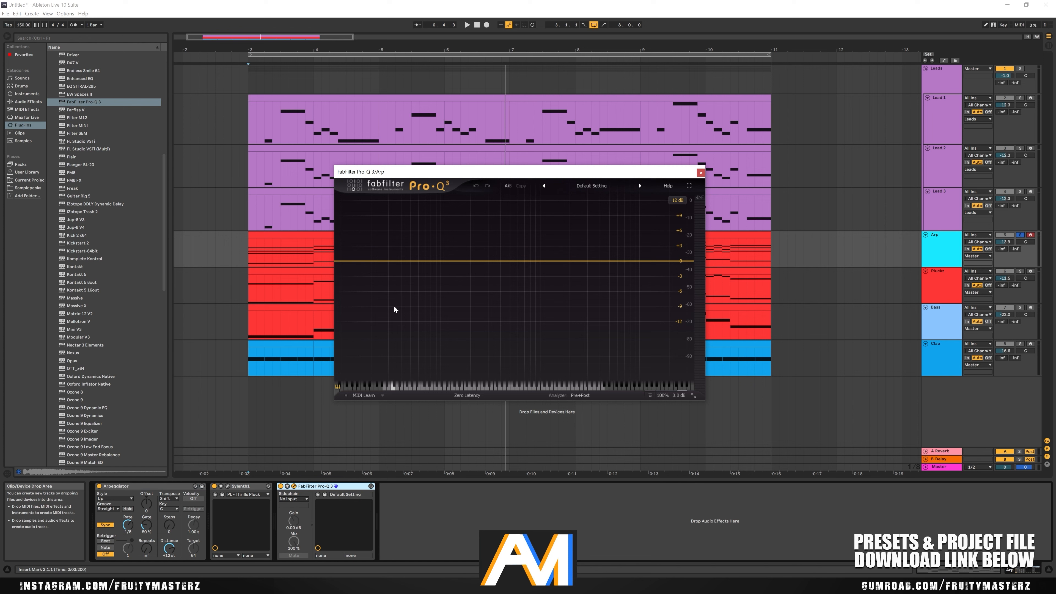
Low-cut the Arp at about 269 Hz with 24 dB/oct and add a high shelf of about +1.9 dB near 2.7 kHz
{"action": "left_click", "coordinate": [351, 265]}
{"action": "left_click_drag", "start_coordinate": [351, 261], "coordinate": [484, 270]}
{"action": "key", "text": "space"}
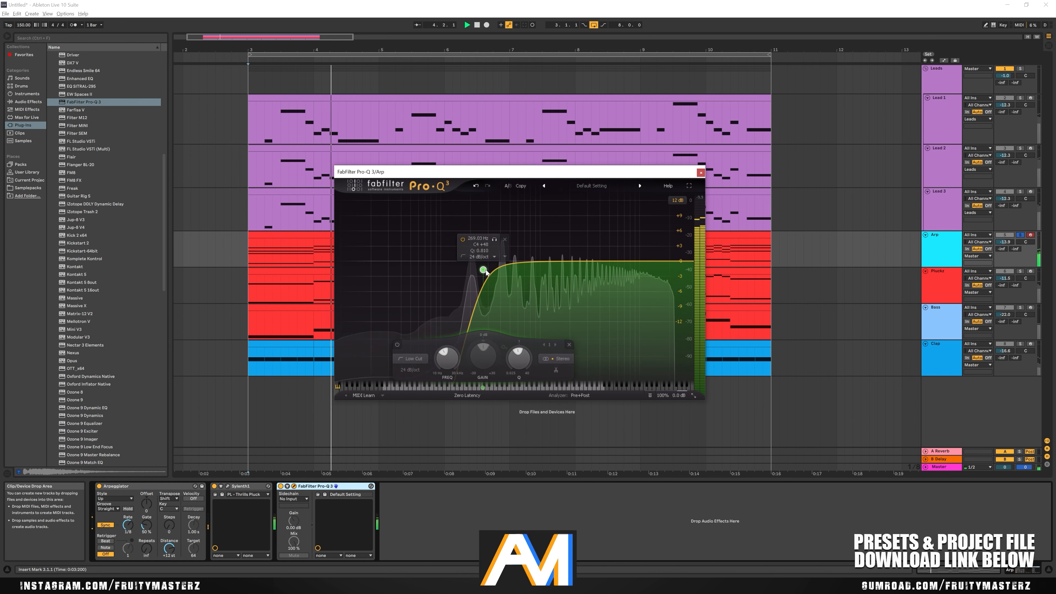
{"action": "left_click", "coordinate": [582, 257]}
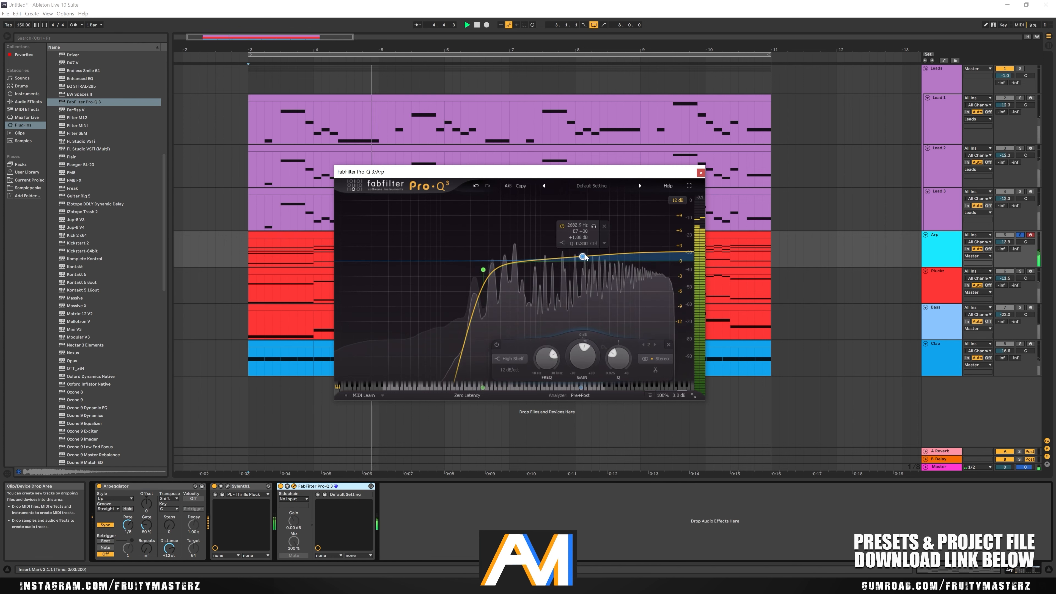
{"action": "left_click", "coordinate": [700, 172]}
Find the Waves C1 comp Stereo among the VST3 plug-ins and add it after Pro-Q 3 on the Arp track
{"action": "scroll", "coordinate": [119, 171], "scroll_direction": "up", "scroll_amount": 12}
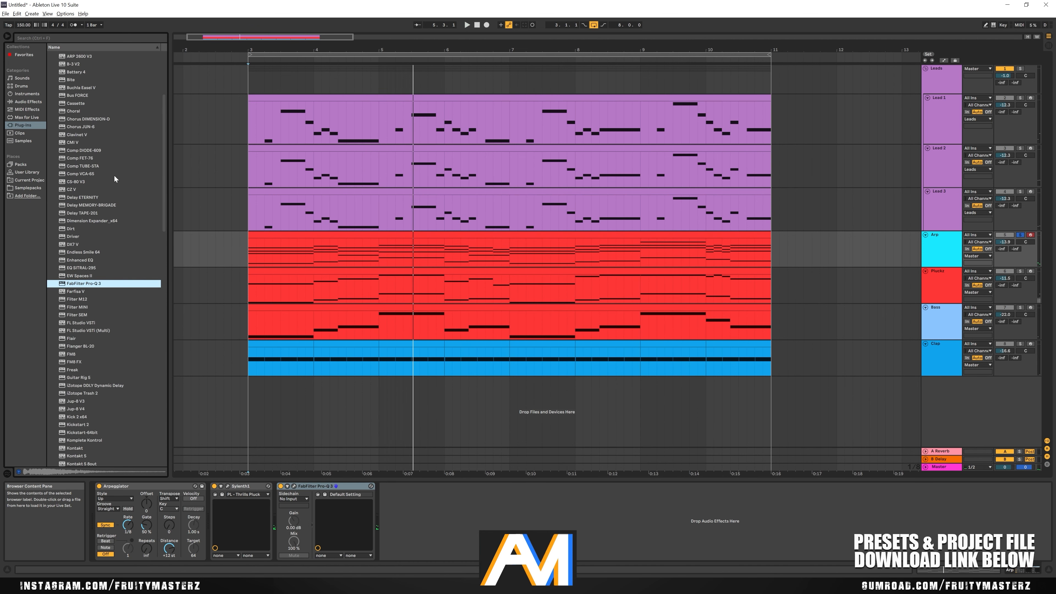
{"action": "left_click", "coordinate": [50, 56]}
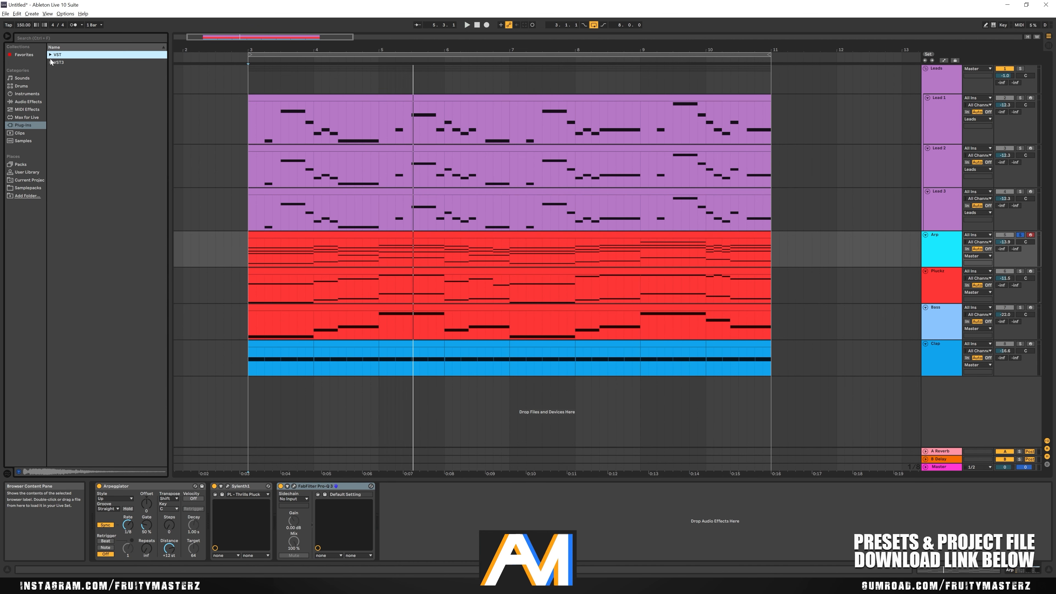
{"action": "left_click", "coordinate": [50, 62]}
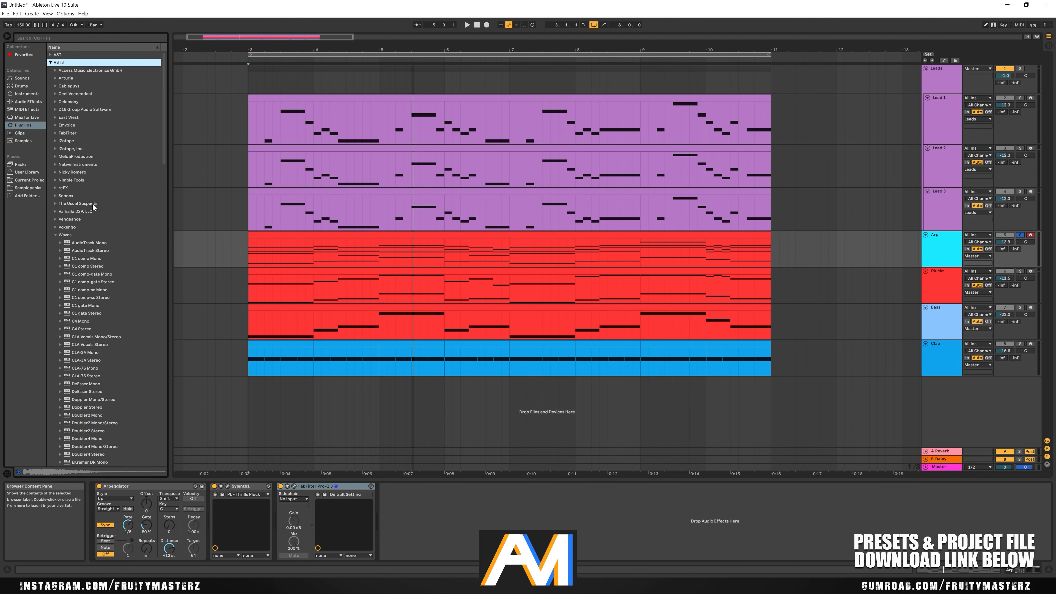
{"action": "scroll", "coordinate": [90, 214], "scroll_direction": "down", "scroll_amount": 5}
{"action": "left_click_drag", "start_coordinate": [86, 184], "coordinate": [415, 500]}
Set the C1 compressor to threshold -26.1, ratio 4.17:1, attack 0.73 and makeup 8.3, and close its window
{"action": "mouse_move", "coordinate": [393, 146]}
{"action": "left_mouse_down"}
{"action": "mouse_move", "coordinate": [392, 169]}
{"action": "mouse_move", "coordinate": [393, 157]}
{"action": "left_mouse_up"}
{"action": "left_click_drag", "start_coordinate": [393, 199], "coordinate": [393, 180]}
{"action": "left_click_drag", "start_coordinate": [393, 118], "coordinate": [393, 104]}
{"action": "left_click_drag", "start_coordinate": [633, 73], "coordinate": [710, 49]}
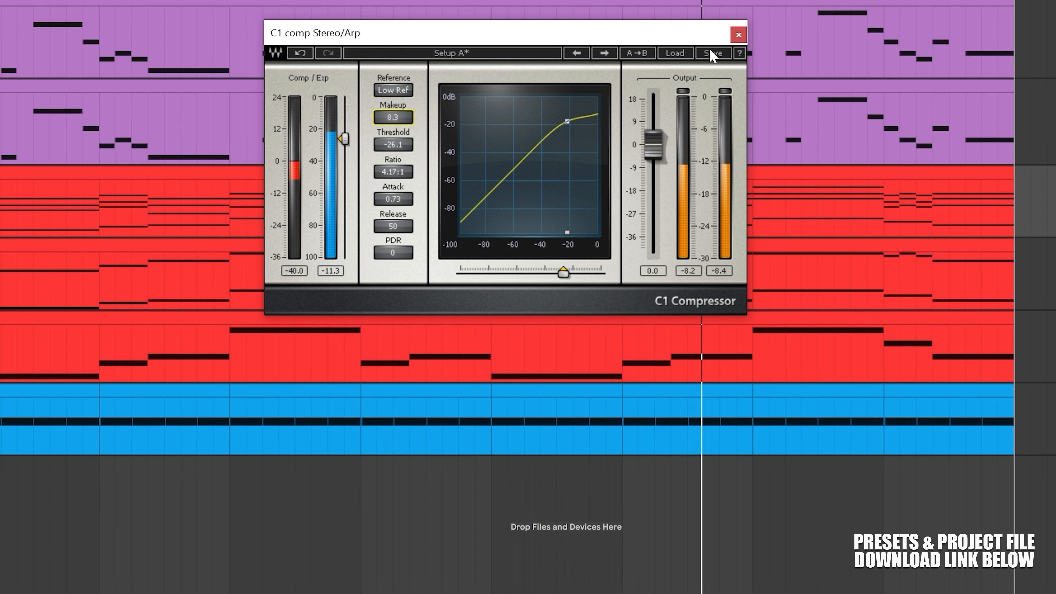
{"action": "left_click", "coordinate": [738, 34]}
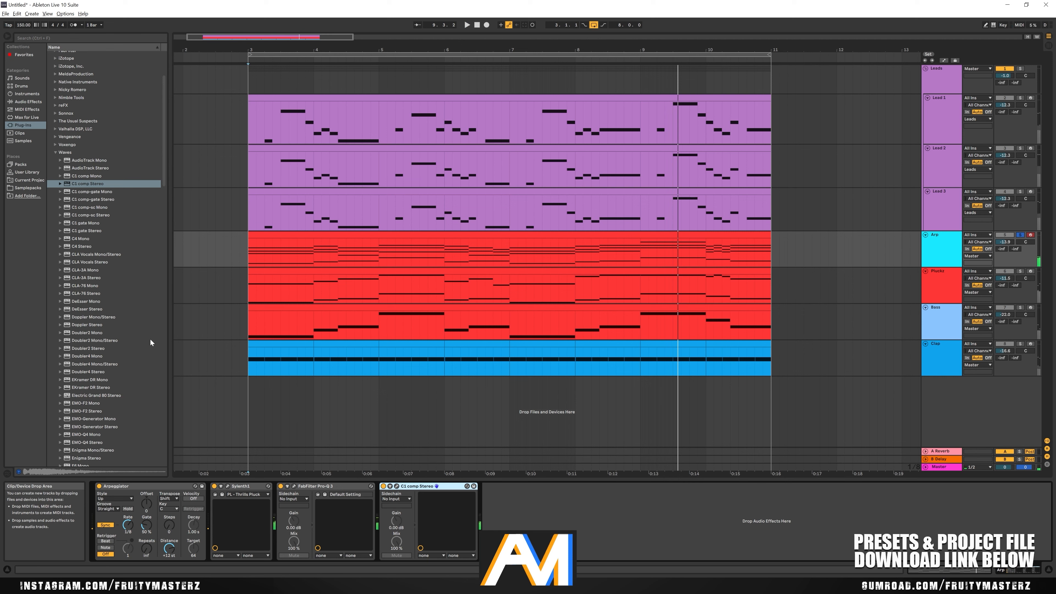
Find ValhallaRoom among the VST plug-ins and add it after the C1 compressor on the Arp track
{"action": "scroll", "coordinate": [133, 330], "scroll_direction": "down", "scroll_amount": 20}
{"action": "scroll", "coordinate": [121, 332], "scroll_direction": "down", "scroll_amount": 3}
{"action": "left_click_drag", "start_coordinate": [164, 287], "coordinate": [175, 112]}
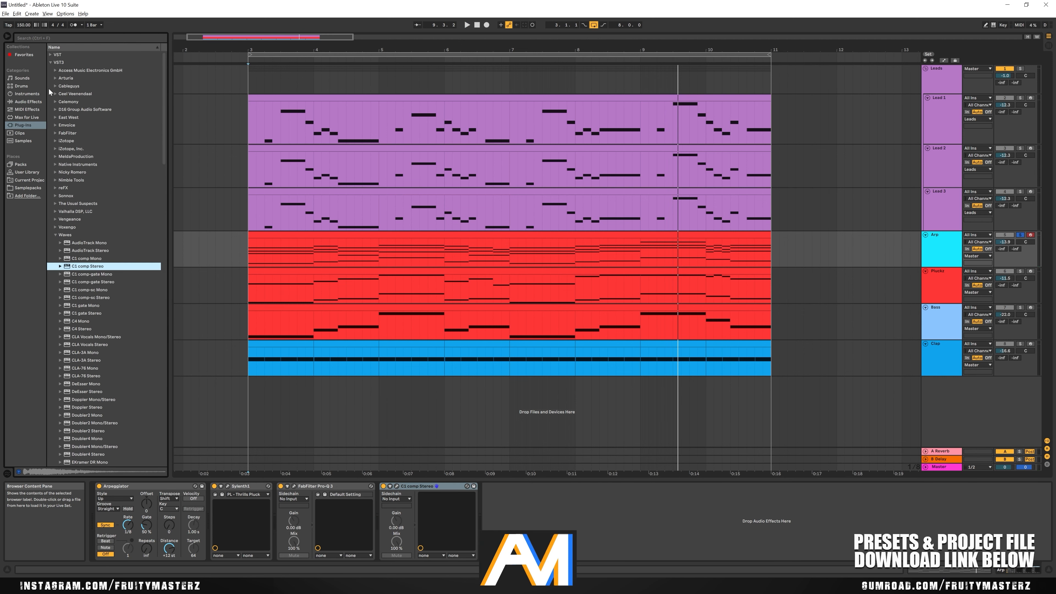
{"action": "left_click", "coordinate": [50, 63]}
{"action": "left_click", "coordinate": [50, 55]}
{"action": "scroll", "coordinate": [129, 245], "scroll_direction": "down", "scroll_amount": 13}
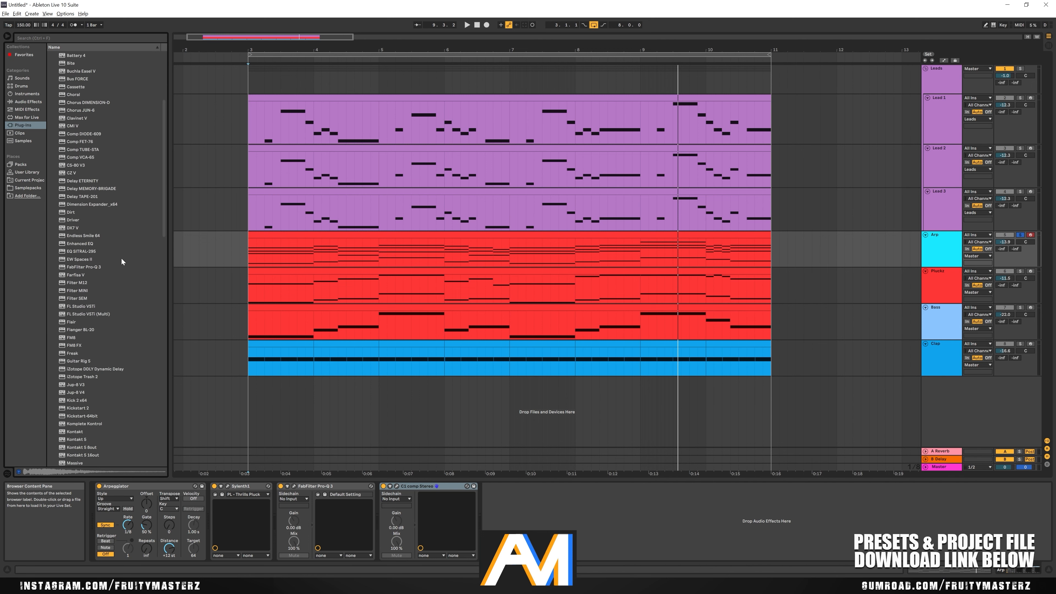
{"action": "scroll", "coordinate": [115, 283], "scroll_direction": "down", "scroll_amount": 15}
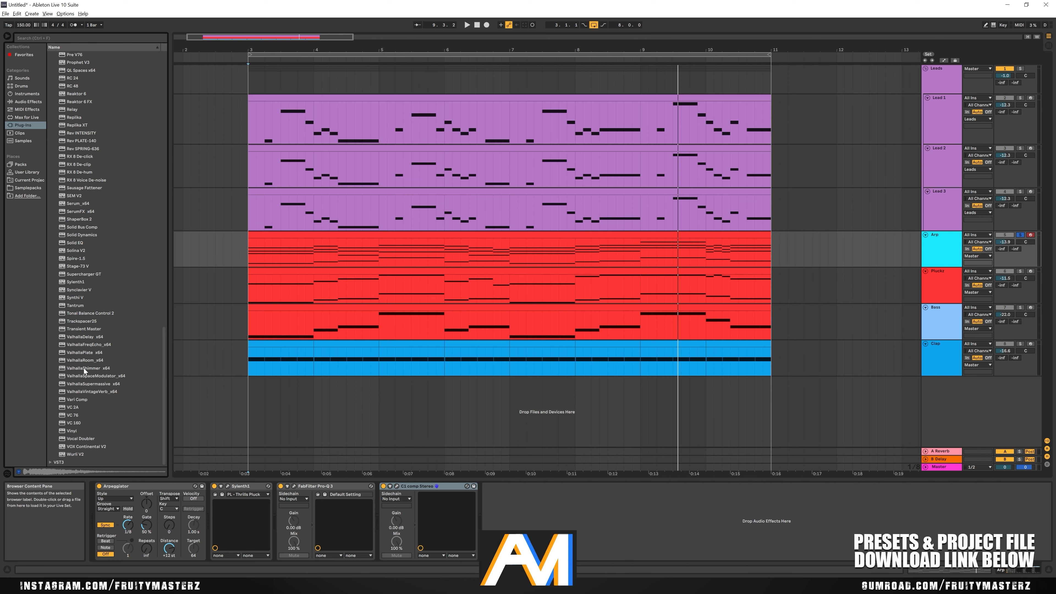
{"action": "left_click_drag", "start_coordinate": [538, 528], "coordinate": [538, 528]}
Set ValhallaRoom to 35.9% mix, 4.67 s decay and 6690 Hz high cut during playback, and place it before the C1 compressor
{"action": "key", "text": "space"}
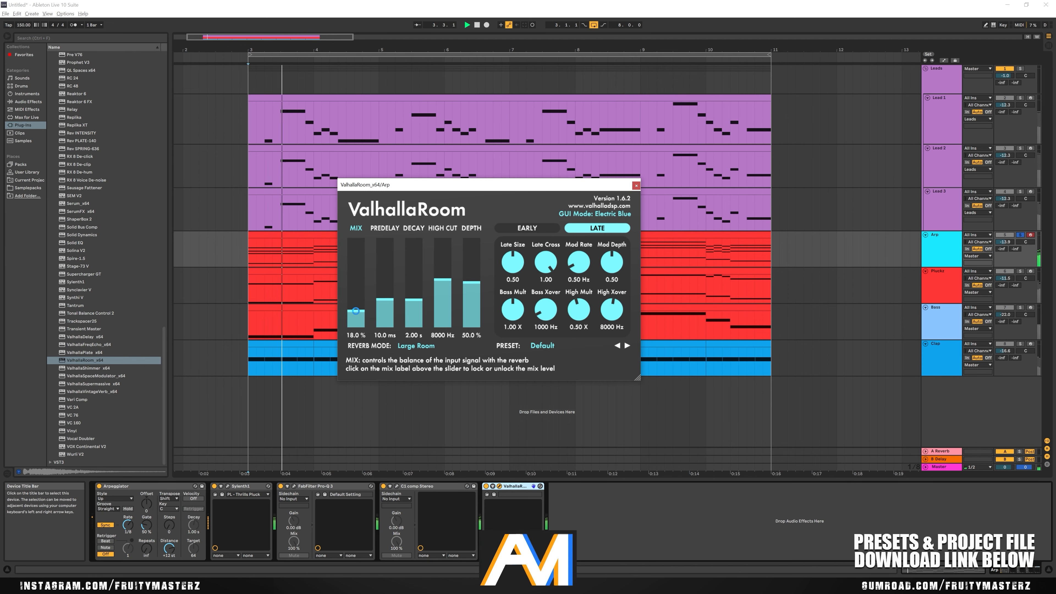
{"action": "left_click", "coordinate": [419, 299]}
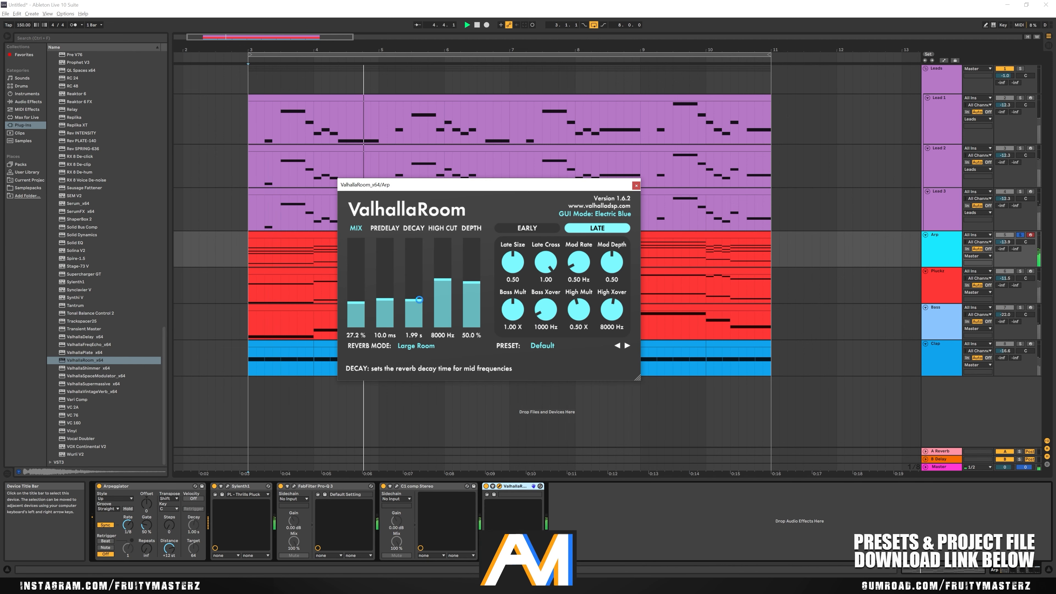
{"action": "left_click_drag", "start_coordinate": [421, 299], "coordinate": [444, 287]}
{"action": "left_click_drag", "start_coordinate": [365, 302], "coordinate": [365, 295]}
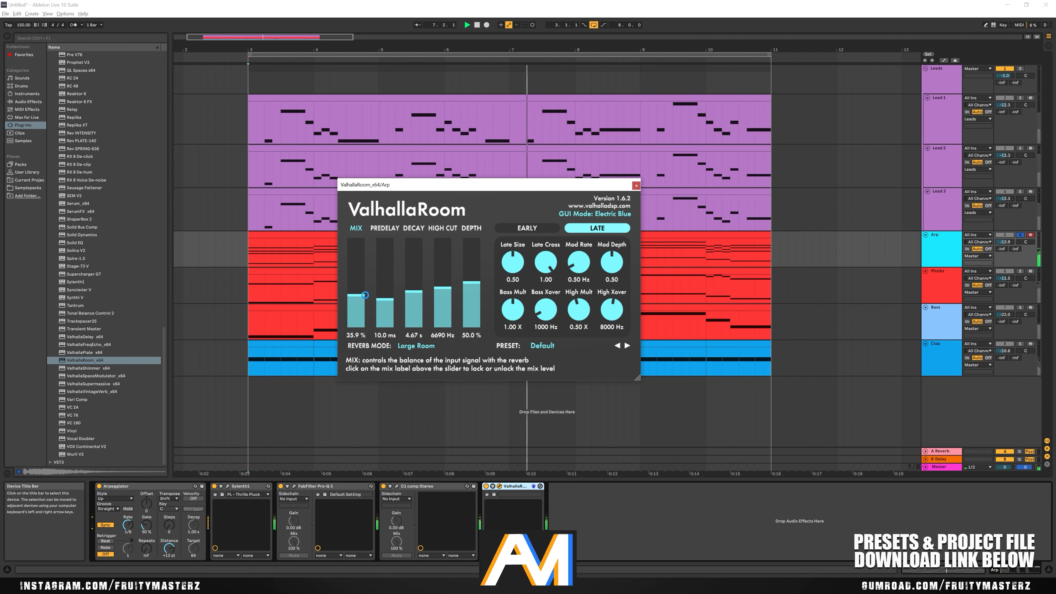
{"action": "left_click", "coordinate": [500, 486]}
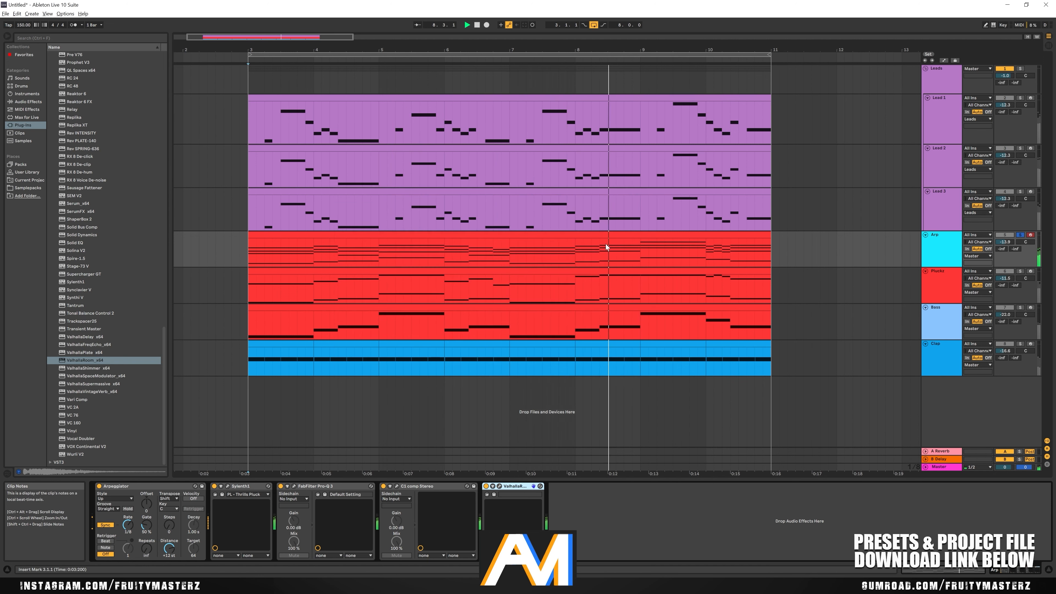
{"action": "left_click_drag", "start_coordinate": [514, 486], "coordinate": [405, 492]}
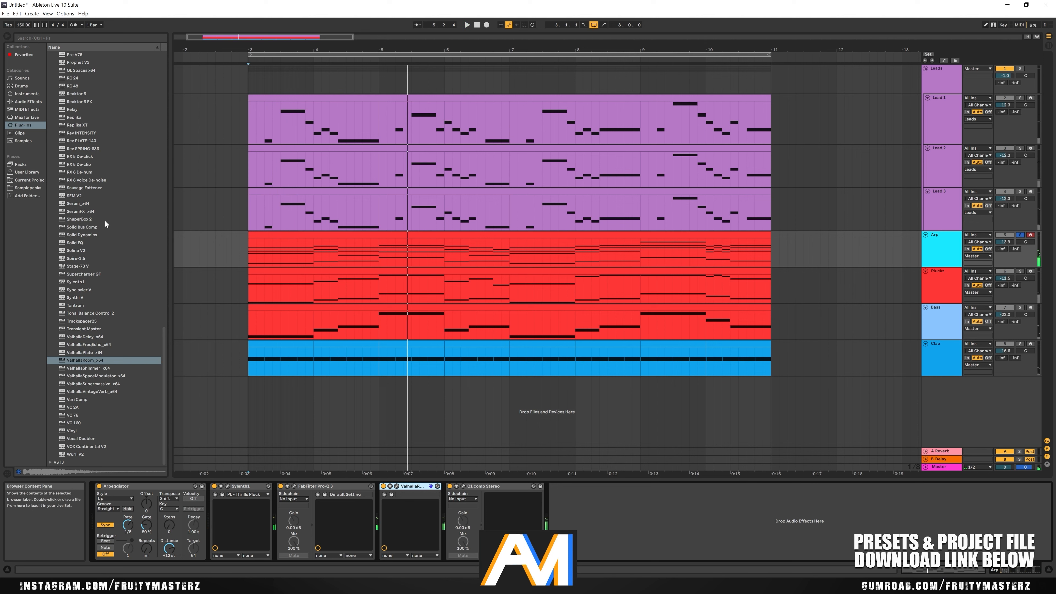
Add Ableton's Delay audio effect after the C1 compressor at the end of the Arp chain
{"action": "scroll", "coordinate": [76, 147], "scroll_direction": "up", "scroll_amount": 5}
{"action": "left_click", "coordinate": [31, 103]}
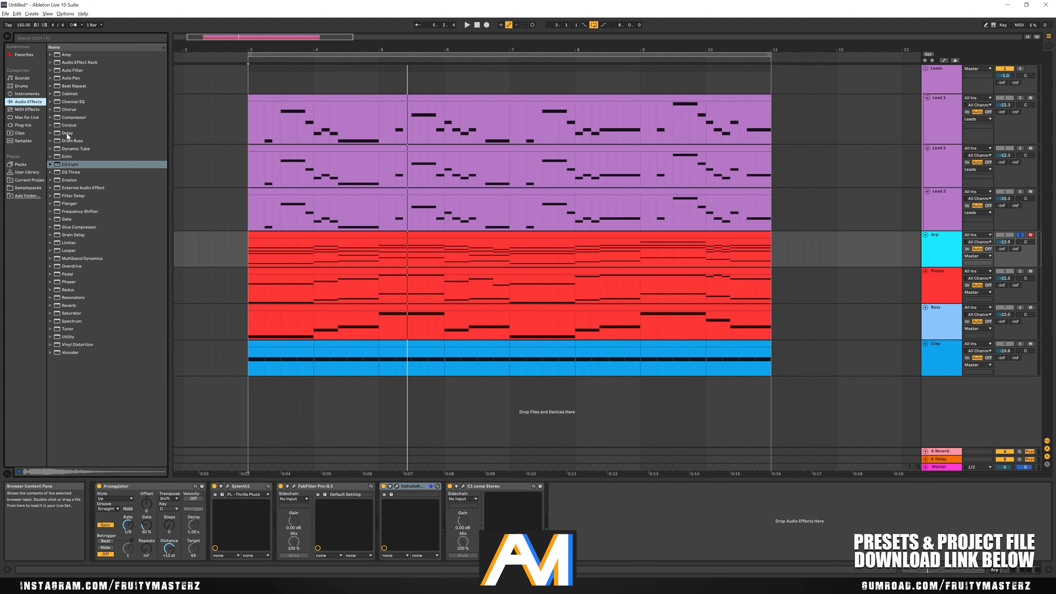
{"action": "left_click_drag", "start_coordinate": [68, 135], "coordinate": [540, 422]}
{"action": "left_click_drag", "start_coordinate": [596, 496], "coordinate": [601, 493]}
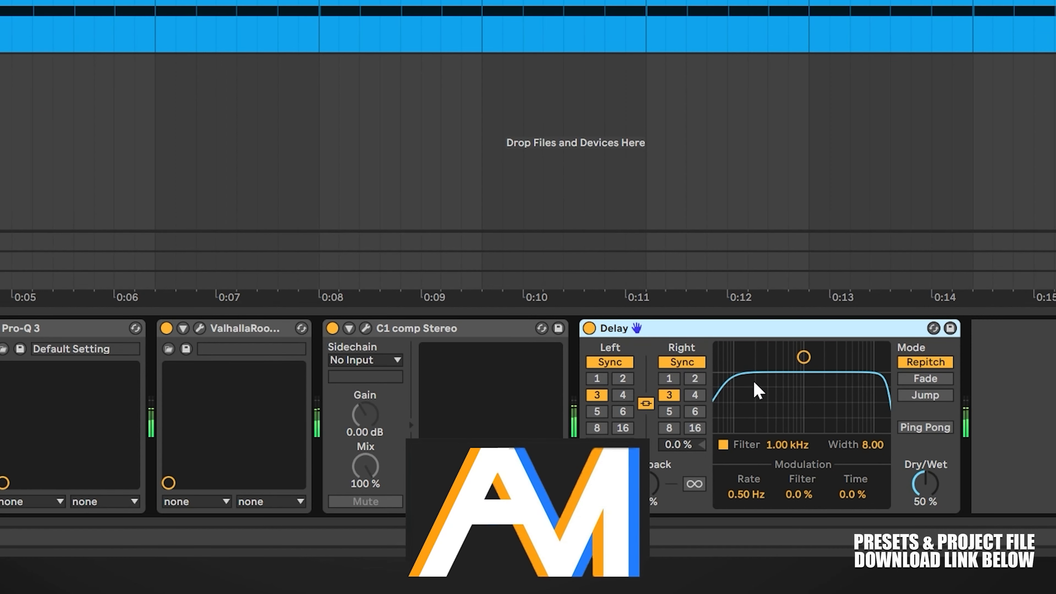
Set the Delay's Dry/Wet to 22% and its filter to about 601 Hz with a width of about 5.76
{"action": "left_click_drag", "start_coordinate": [926, 483], "coordinate": [925, 490]}
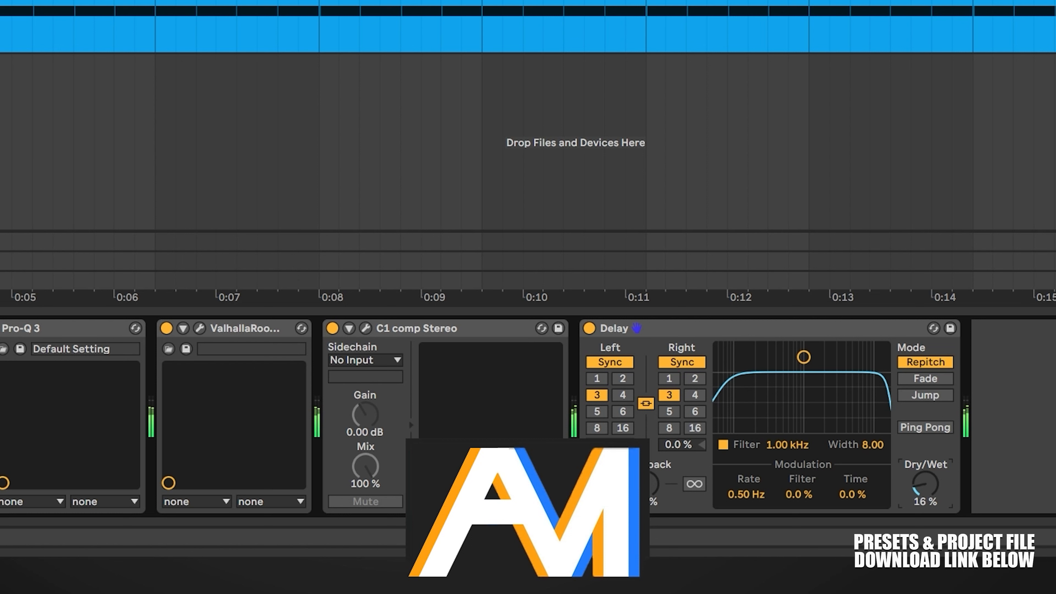
{"action": "left_click_drag", "start_coordinate": [926, 483], "coordinate": [925, 472]}
{"action": "left_click_drag", "start_coordinate": [804, 357], "coordinate": [789, 378]}
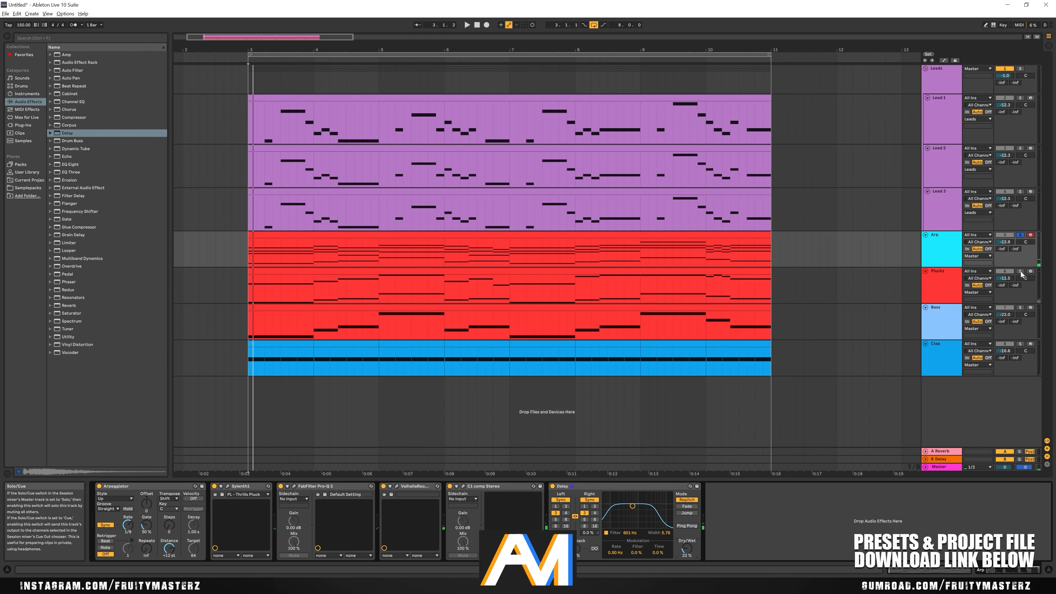
Audition the Arp with Plucks, Bass and Clap, and balance the volumes with Leads at -1.2 dB and Arp at -9.4 dB
{"action": "left_click", "coordinate": [1021, 271], "text": "ctrl"}
{"action": "left_click", "coordinate": [1021, 344], "text": "ctrl"}
{"action": "key", "text": "space"}
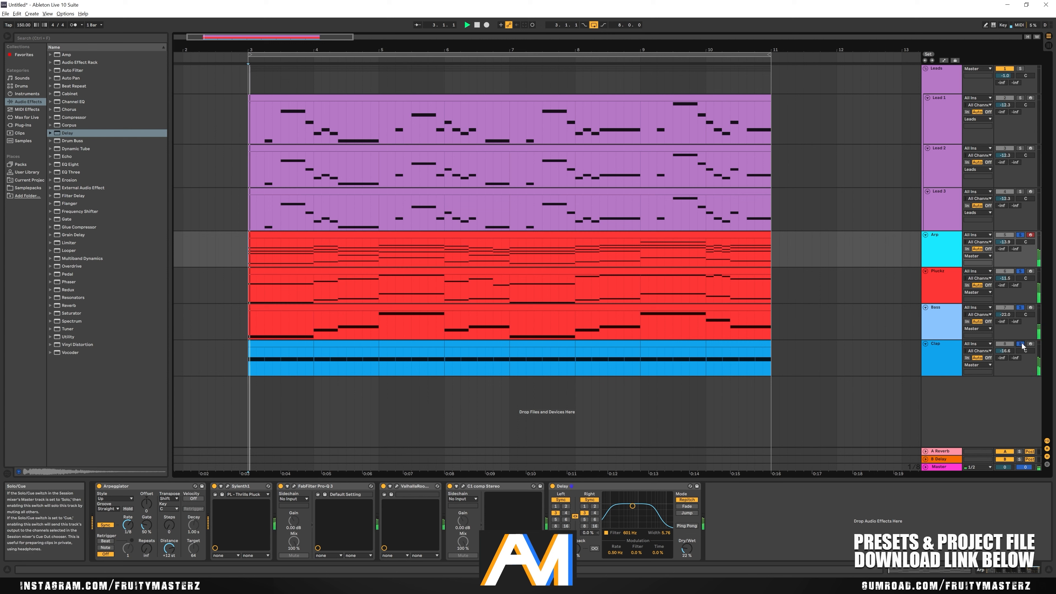
{"action": "mouse_move", "coordinate": [1008, 242]}
{"action": "left_mouse_down"}
{"action": "mouse_move", "coordinate": [1007, 231]}
{"action": "mouse_move", "coordinate": [1008, 245]}
{"action": "left_mouse_up"}
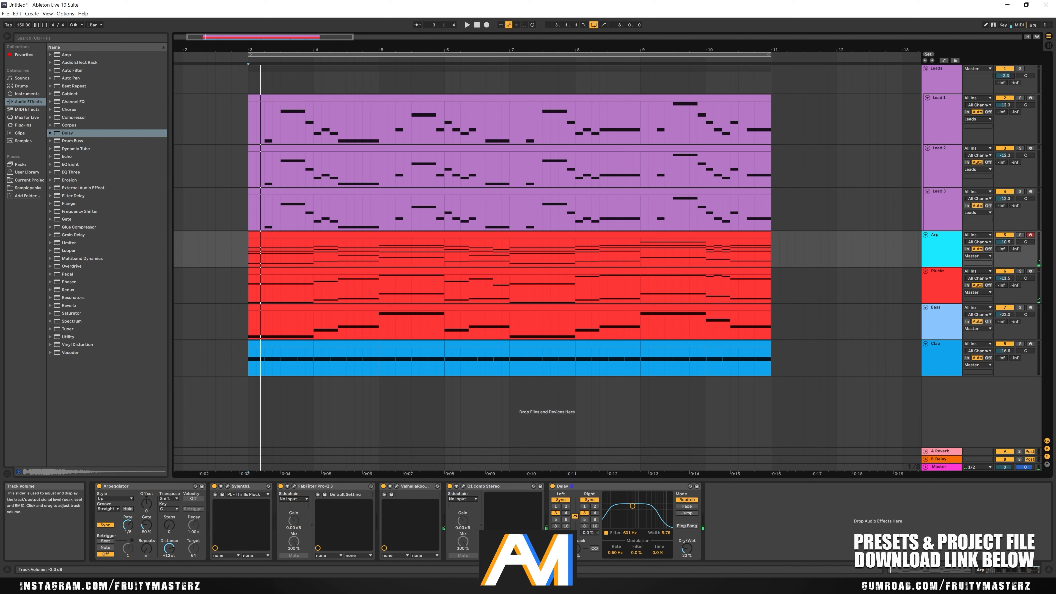
{"action": "left_click_drag", "start_coordinate": [1005, 75], "coordinate": [1006, 71]}
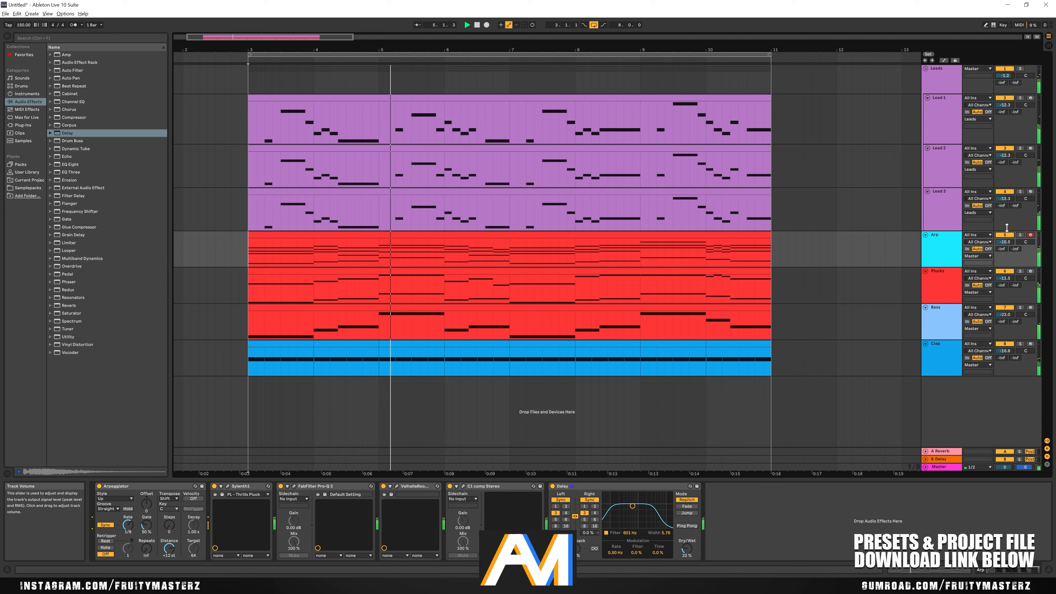
{"action": "left_click_drag", "start_coordinate": [1005, 242], "coordinate": [999, 245]}
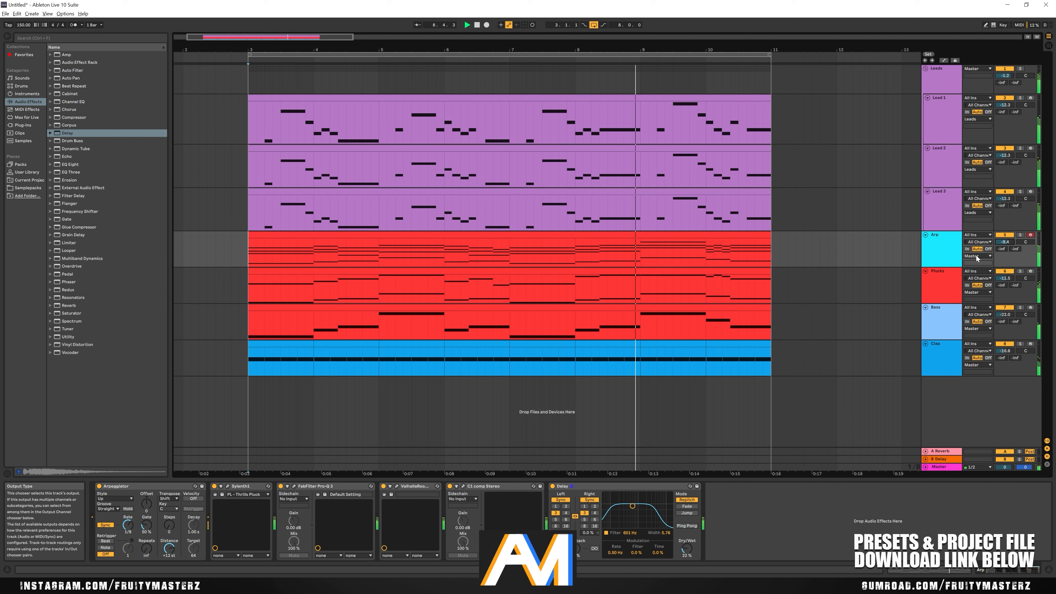
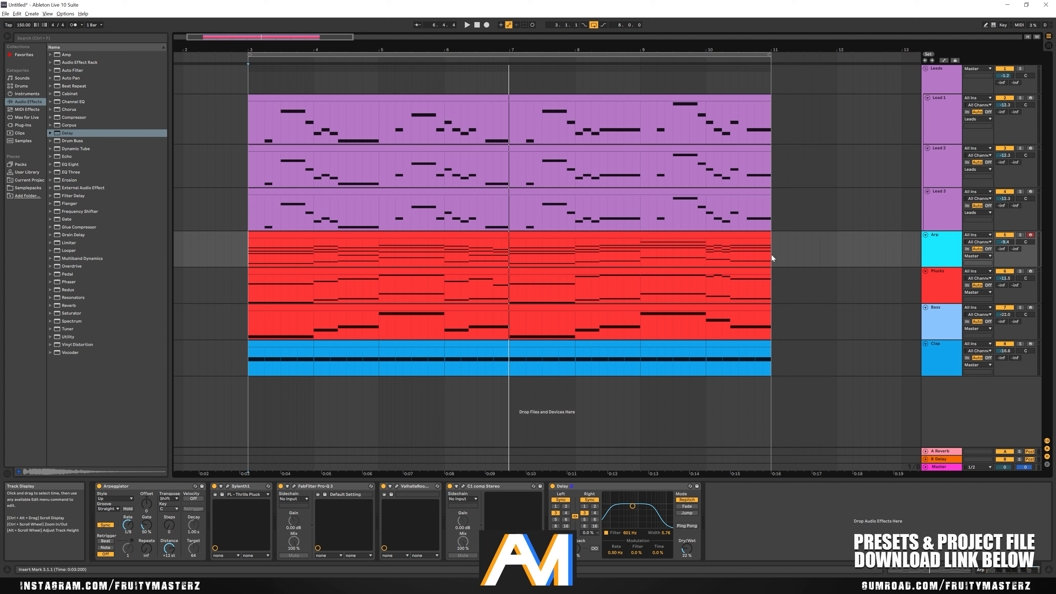
Create a new MIDI track below Clap and copy the Arp's eight-bar chord clip onto it at bar 3
{"action": "left_click", "coordinate": [648, 249]}
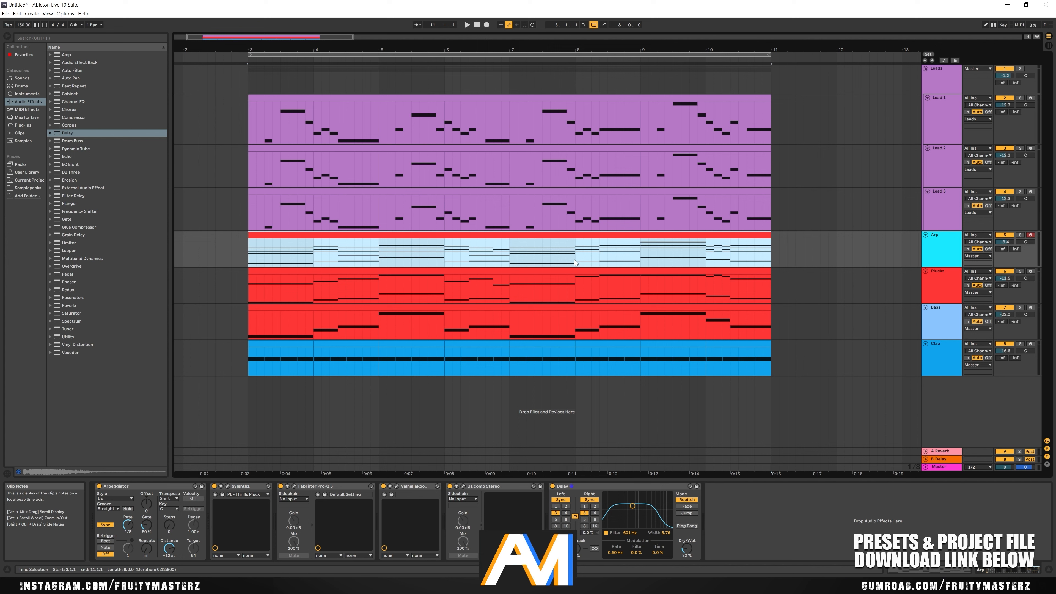
{"action": "key", "text": "ctrl+shift+t"}
{"action": "left_click", "coordinate": [249, 394]}
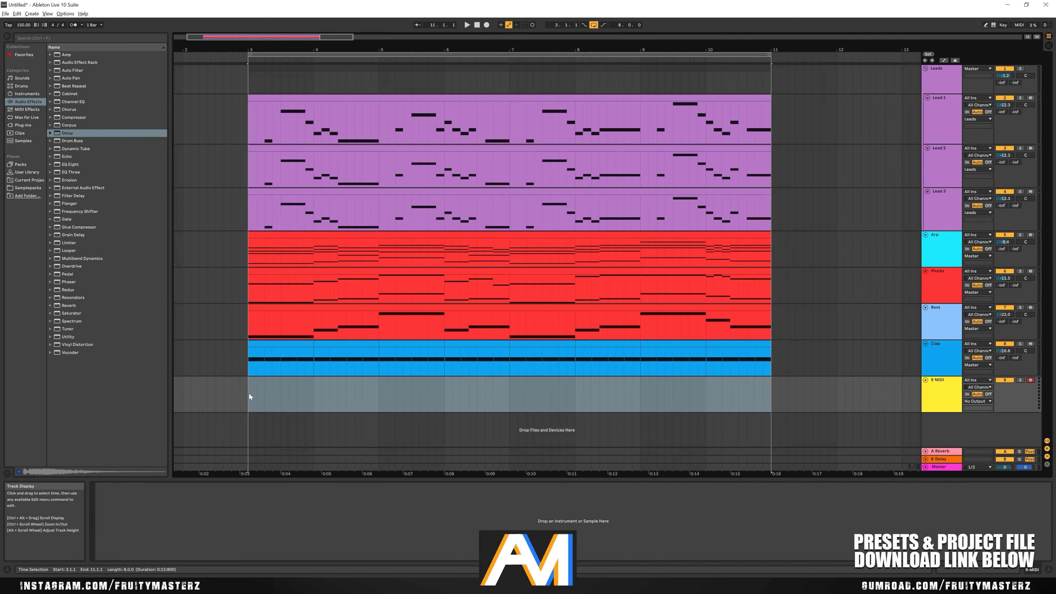
{"action": "key", "text": "ctrl+v"}
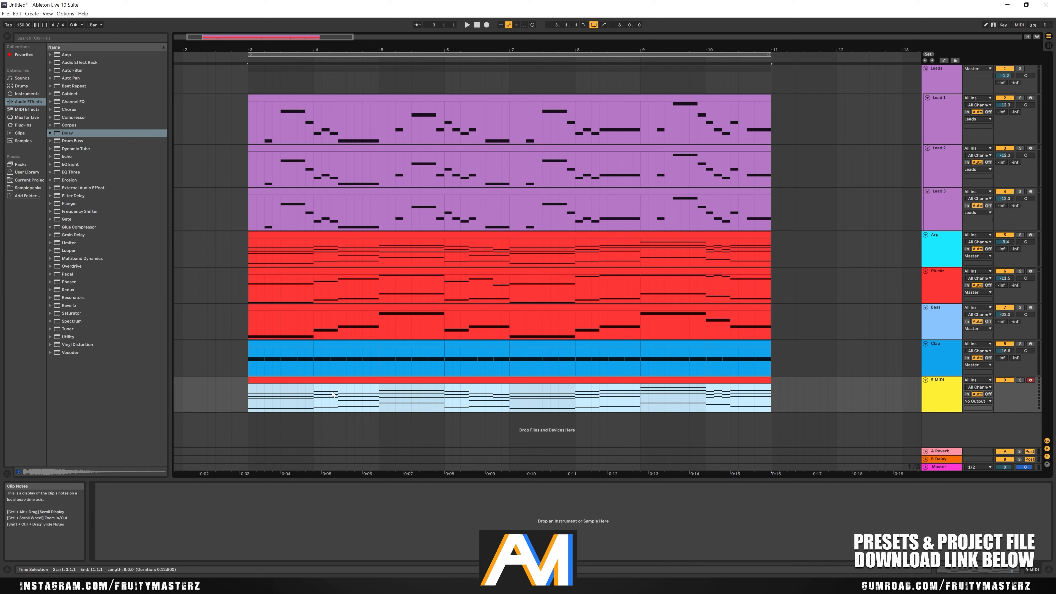
Copy the melody notes from the Lead 3 clip and paste them above the chords in the new track's clip
{"action": "left_click", "coordinate": [435, 191]}
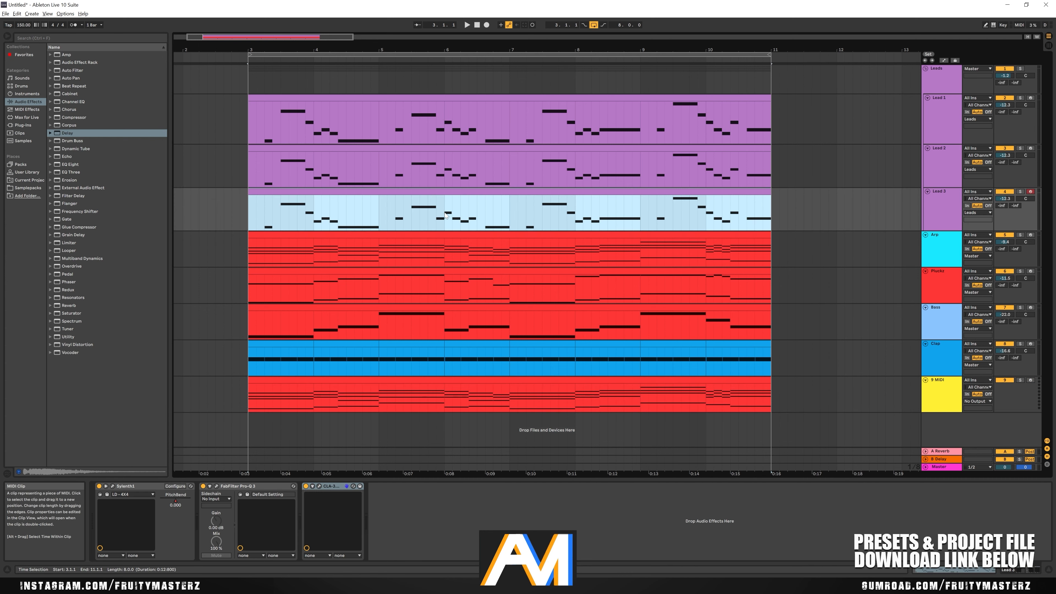
{"action": "double_click", "coordinate": [487, 192]}
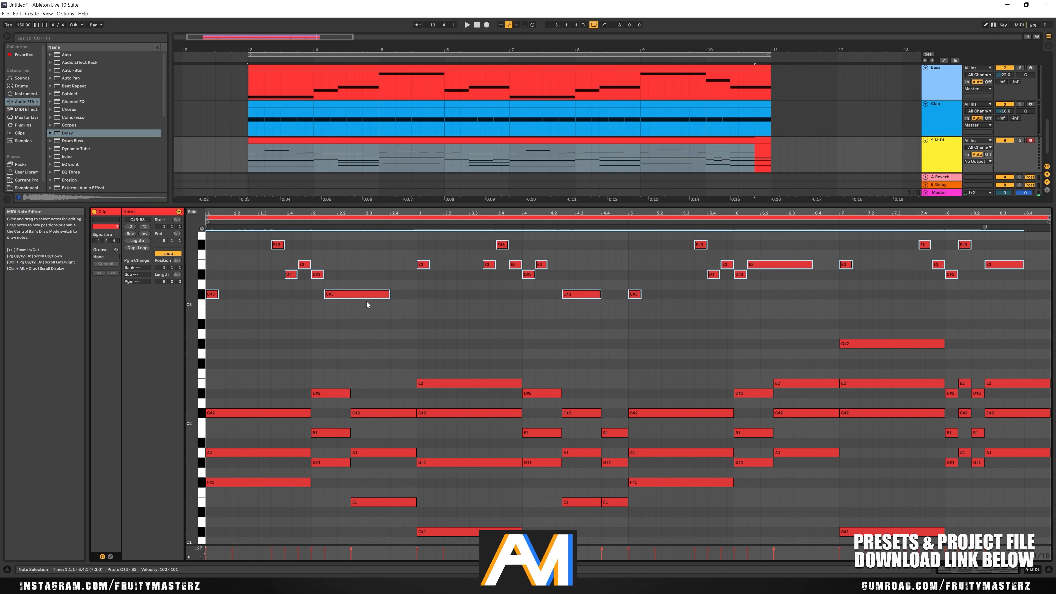
{"action": "scroll", "coordinate": [371, 300], "scroll_direction": "up", "scroll_amount": 4}
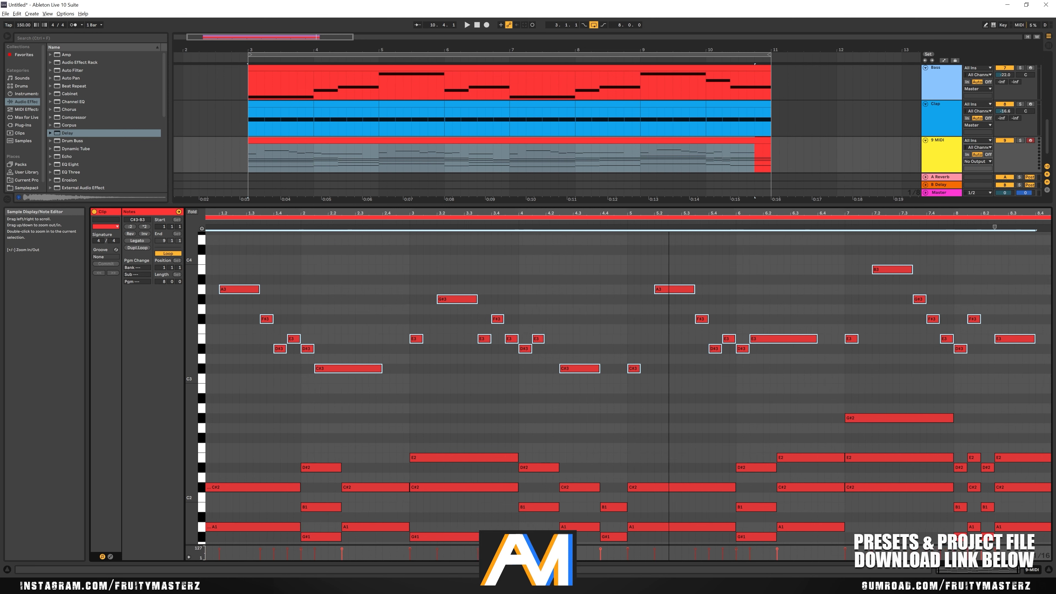
{"action": "left_click", "coordinate": [528, 394]}
{"action": "scroll", "coordinate": [525, 393], "scroll_direction": "down", "scroll_amount": 1}
{"action": "scroll", "coordinate": [523, 391], "scroll_direction": "down", "scroll_amount": 1}
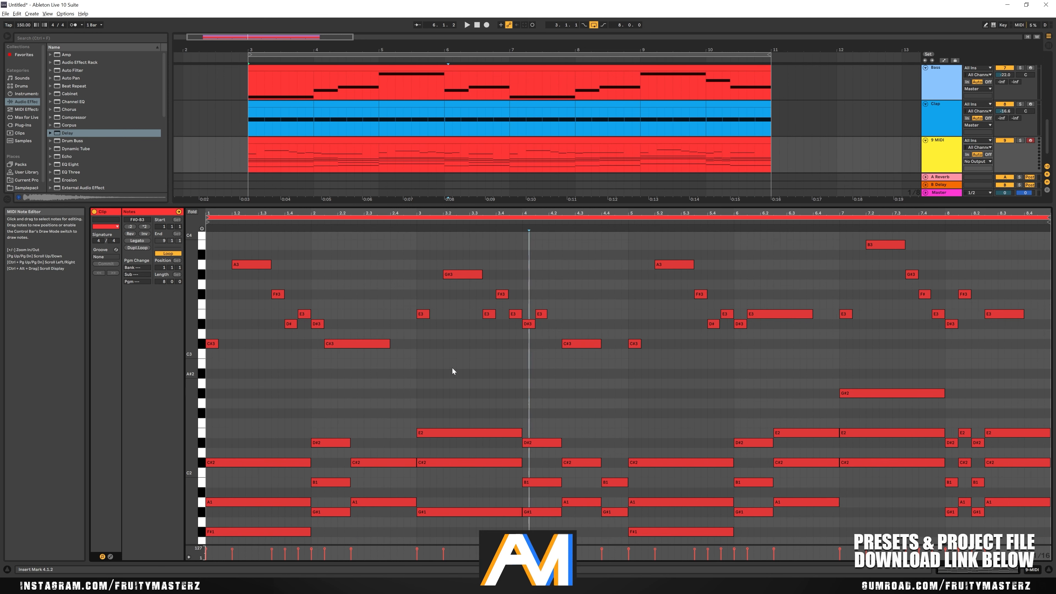
{"action": "scroll", "coordinate": [662, 353], "scroll_direction": "down", "scroll_amount": 5}
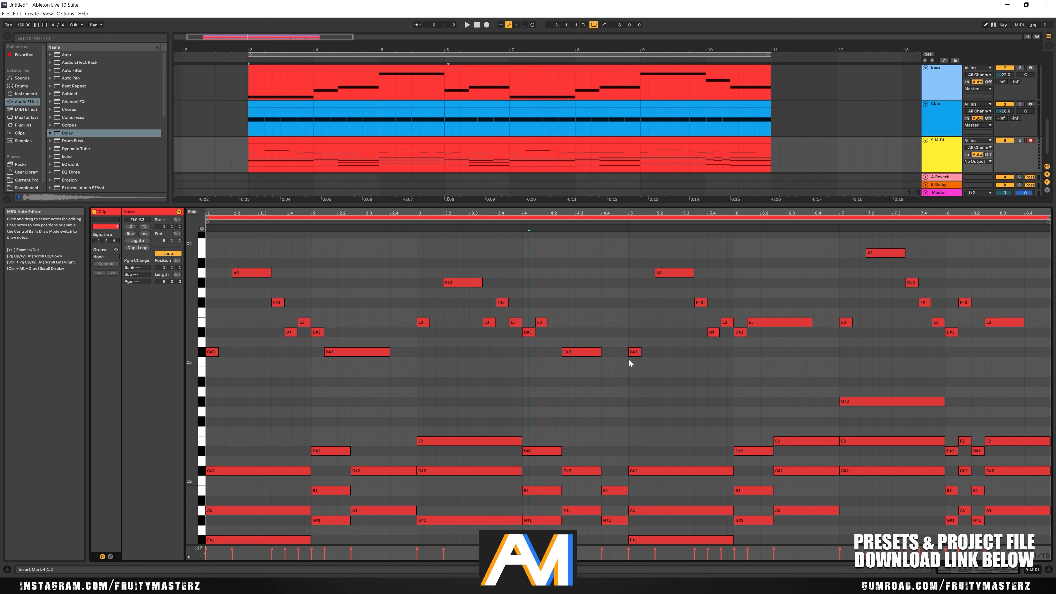
Shorten the opening F#1, A1 and C#2 chord notes to an eighth note to match the first melody note
{"action": "left_click_drag", "start_coordinate": [267, 364], "coordinate": [252, 482]}
{"action": "left_click_drag", "start_coordinate": [311, 404], "coordinate": [219, 405]}
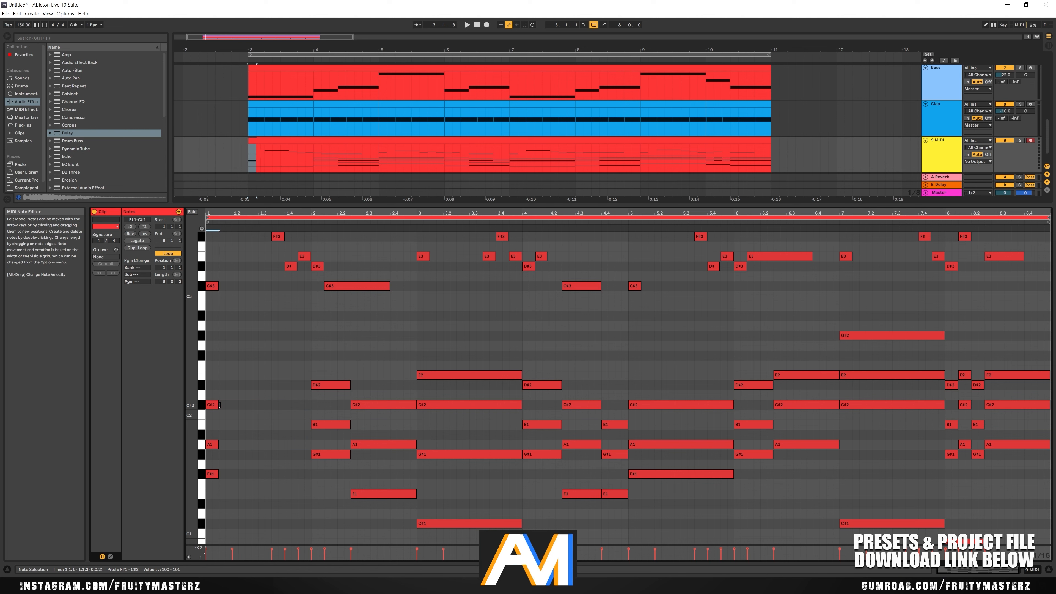
{"action": "scroll", "coordinate": [246, 269], "scroll_direction": "up", "scroll_amount": 3}
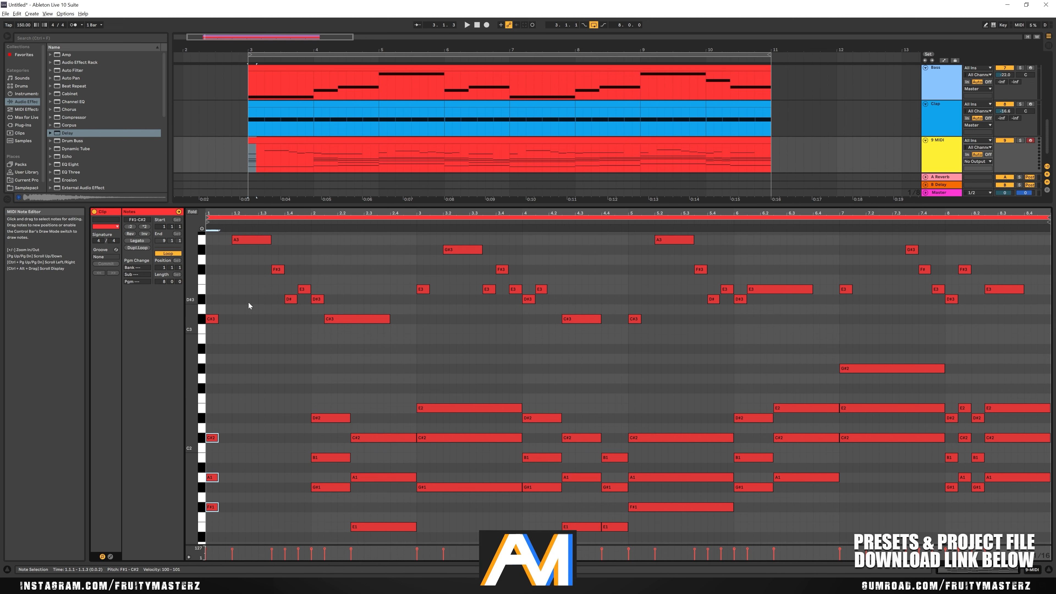
Paste the F#1, A1, C#2 chord at beat 1.2 and duplicate it to follow the melody's rhythm into bar 2
{"action": "left_click", "coordinate": [233, 227]}
{"action": "key", "text": "ctrl+v"}
{"action": "left_click_drag", "start_coordinate": [245, 435], "coordinate": [244, 524]}
{"action": "key", "text": "ctrl+d"}
{"action": "left_click_drag", "start_coordinate": [293, 508], "coordinate": [284, 507]}
{"action": "key", "text": "ctrl+d"}
{"action": "key", "text": "ctrl+d"}
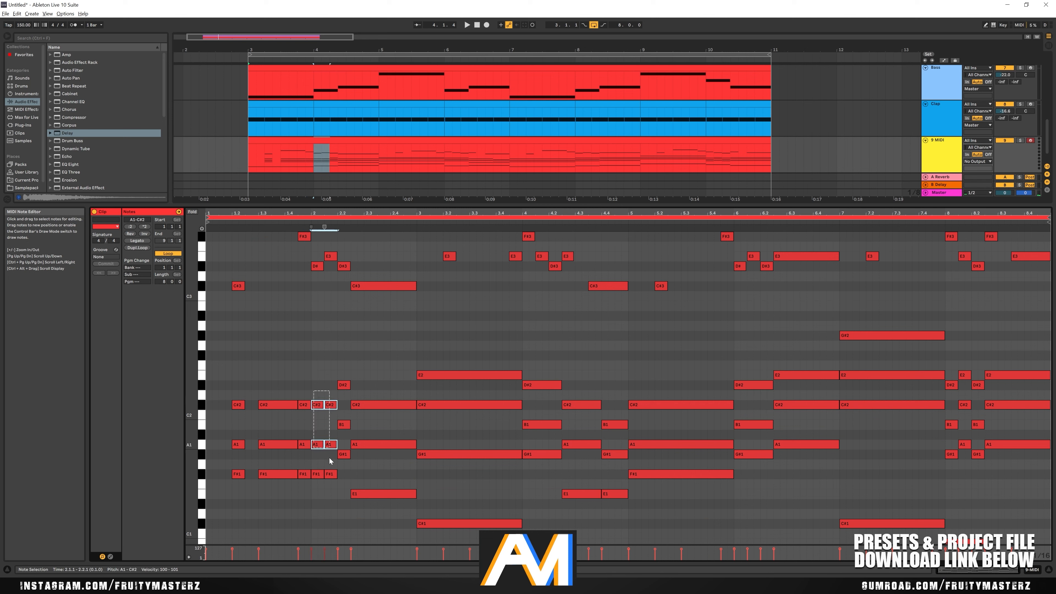
Move the repeated chord notes at the start of bar 2 to form the G#1, B1, D#2 chord
{"action": "left_click_drag", "start_coordinate": [329, 458], "coordinate": [328, 478]}
{"action": "left_click_drag", "start_coordinate": [331, 475], "coordinate": [331, 454]}
{"action": "left_click", "coordinate": [366, 375]}
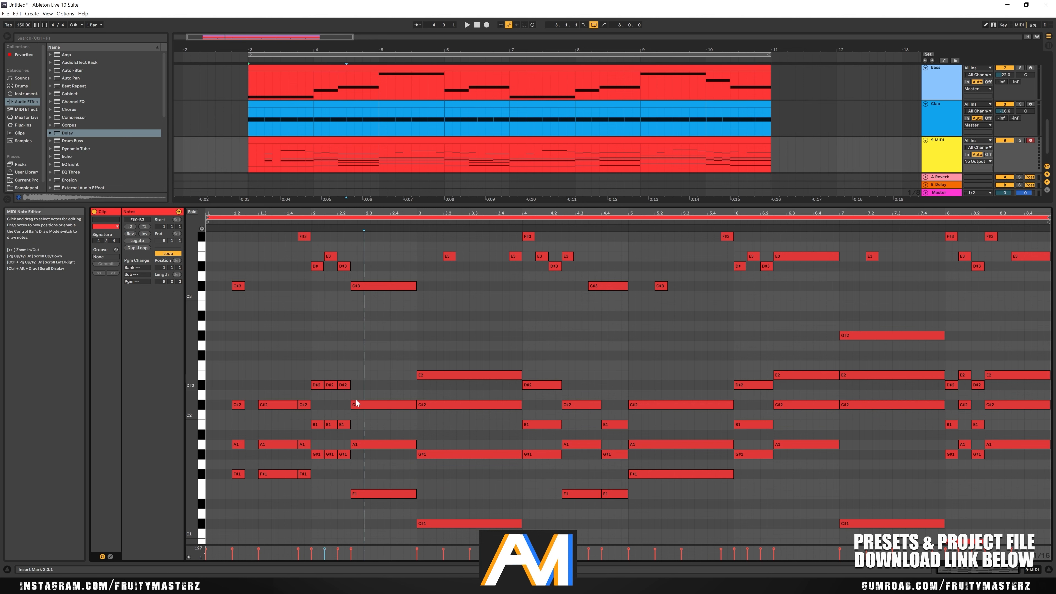
{"action": "scroll", "coordinate": [370, 380], "scroll_direction": "up", "scroll_amount": 5}
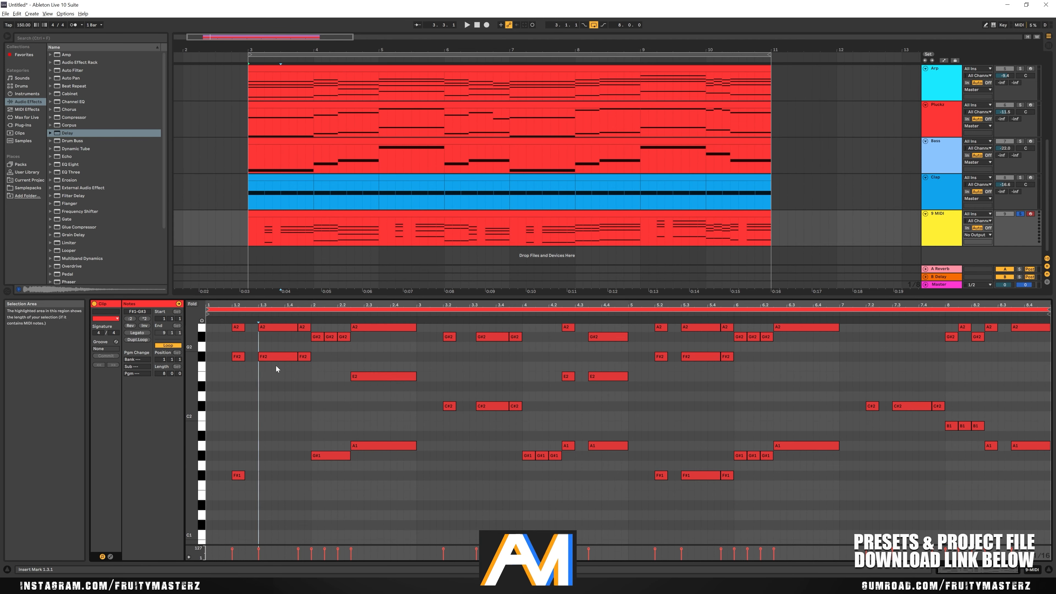
Add F#1 bass notes at 1.3 and 1.4.3 so the low voice follows the melody's rhythm through bar 1
{"action": "left_click", "coordinate": [265, 475]}
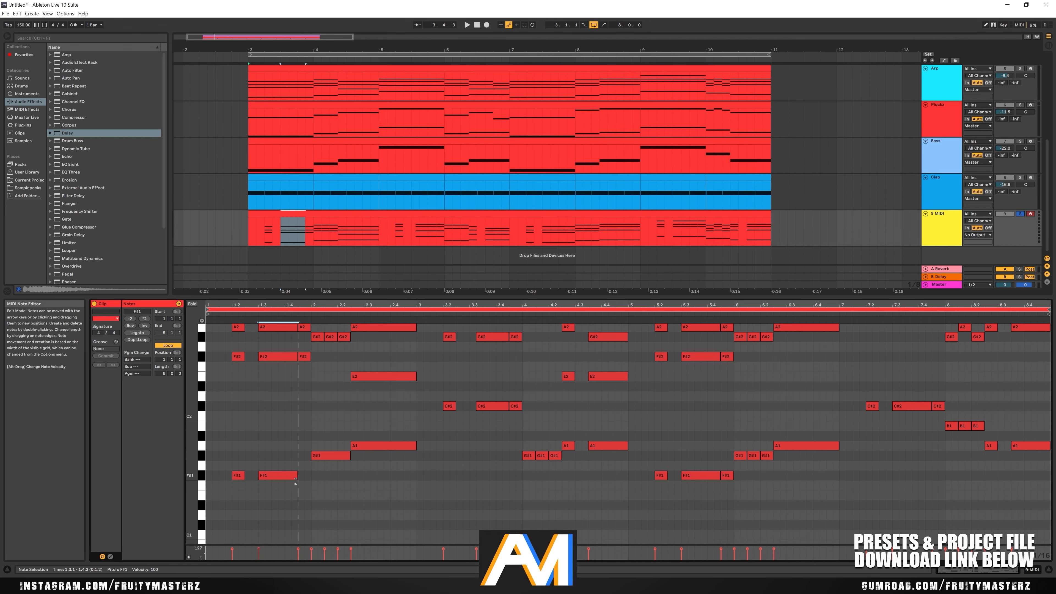
{"action": "scroll", "coordinate": [294, 470], "scroll_direction": "up", "scroll_amount": 2}
{"action": "left_click", "coordinate": [239, 492]}
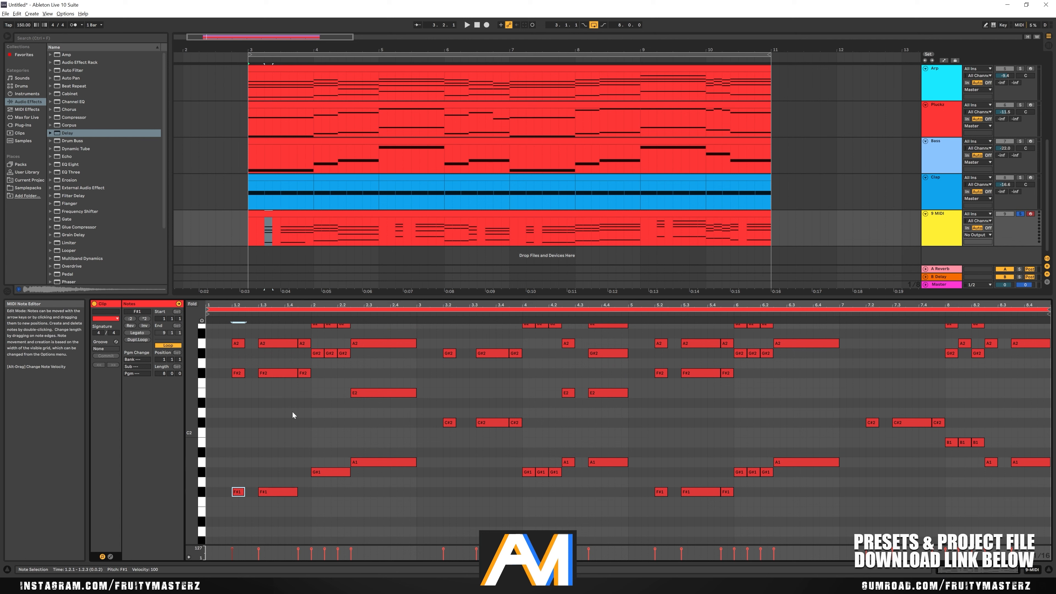
{"action": "left_click", "coordinate": [299, 320]}
{"action": "key", "text": "ctrl+v"}
Shorten the G#1 bass note at the start of bar 2 to an eighth note and duplicate it twice
{"action": "left_click_drag", "start_coordinate": [348, 473], "coordinate": [317, 474]}
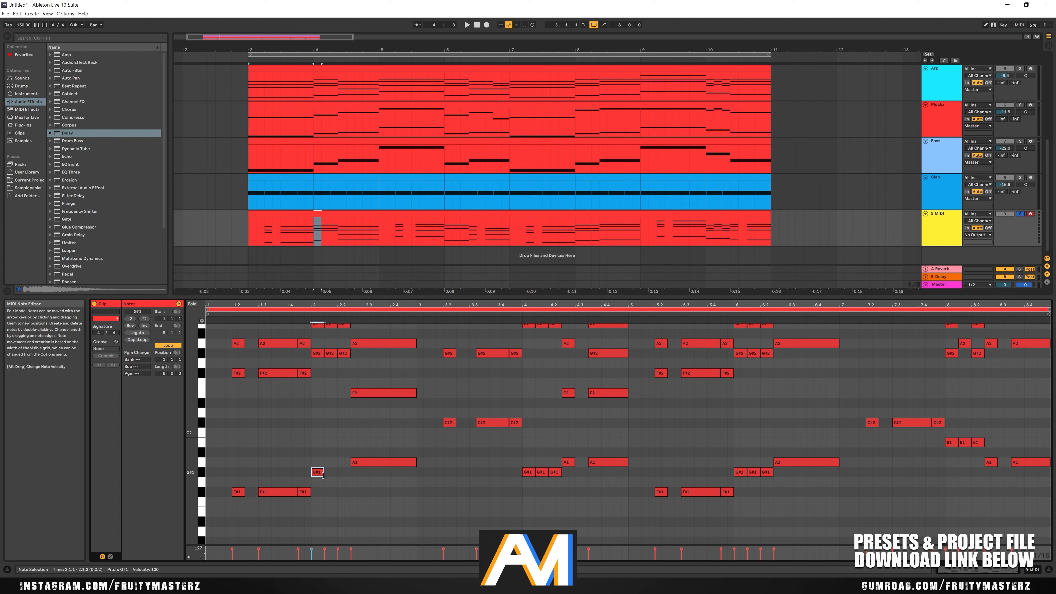
{"action": "key", "text": "ctrl+d"}
{"action": "key", "text": "ctrl+d"}
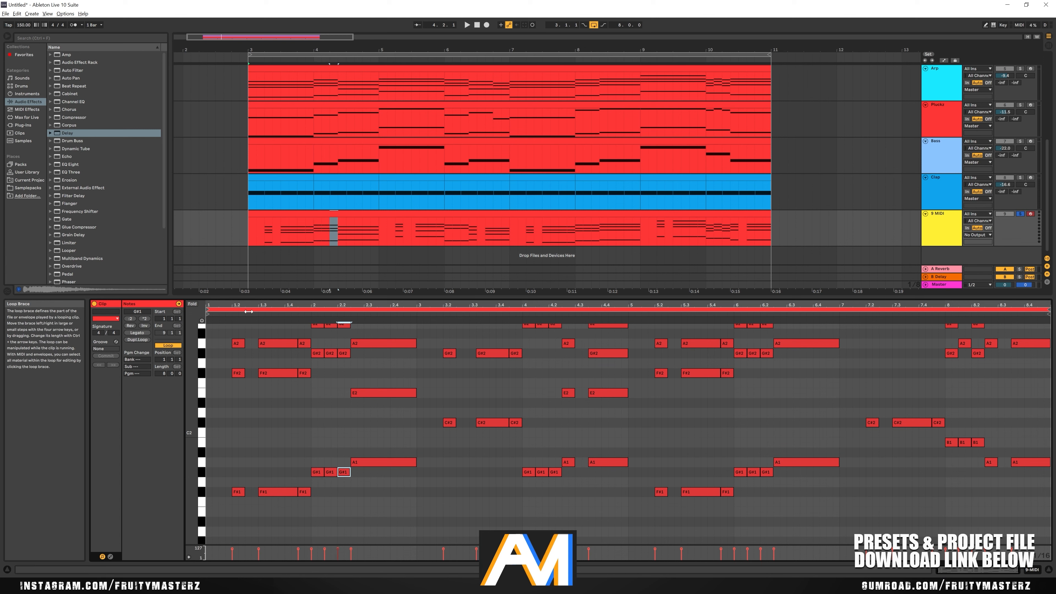
Load the Sylenth1 plug-in on the new MIDI track and reduce the size of its window
{"action": "scroll", "coordinate": [81, 173], "scroll_direction": "down", "scroll_amount": 3}
{"action": "key", "text": "space"}
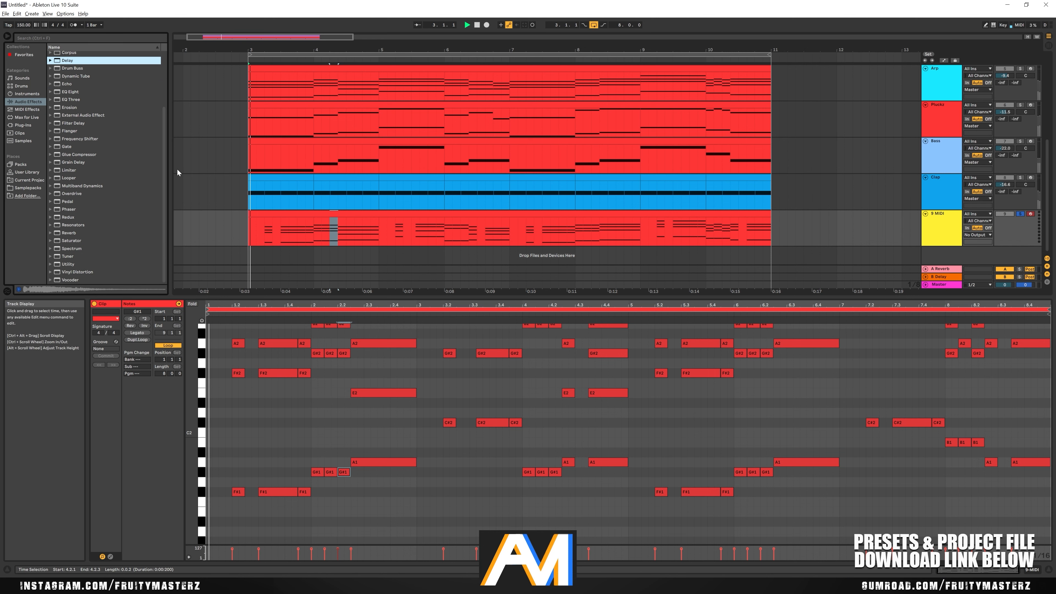
{"action": "left_click", "coordinate": [23, 125]}
{"action": "scroll", "coordinate": [110, 173], "scroll_direction": "down", "scroll_amount": 5}
{"action": "scroll", "coordinate": [95, 201], "scroll_direction": "up", "scroll_amount": 5}
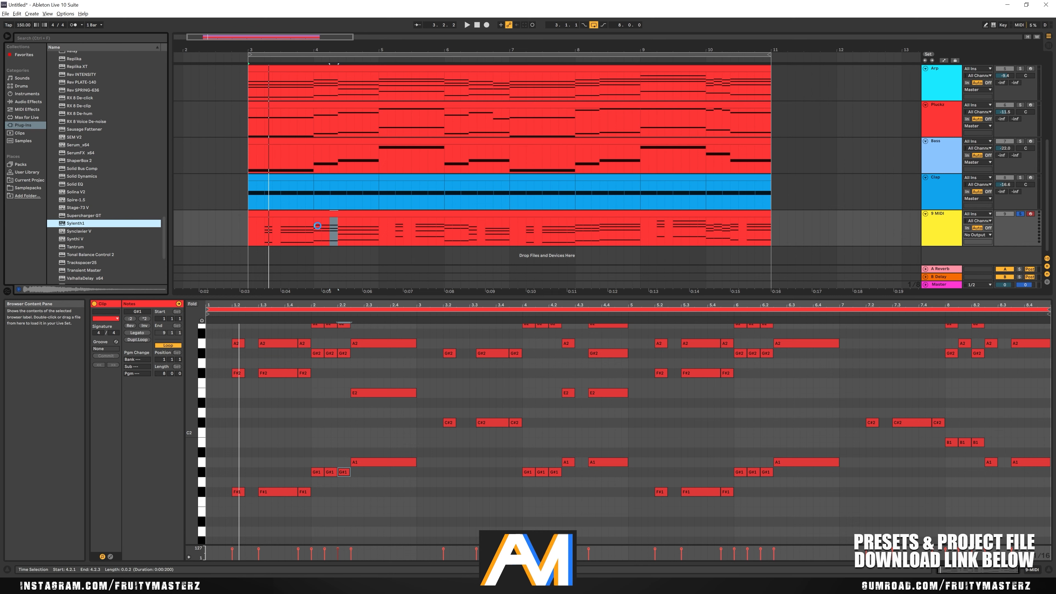
{"action": "left_click_drag", "start_coordinate": [317, 226], "coordinate": [317, 227]}
{"action": "left_click", "coordinate": [578, 246]}
{"action": "mouse_move", "coordinate": [595, 294]}
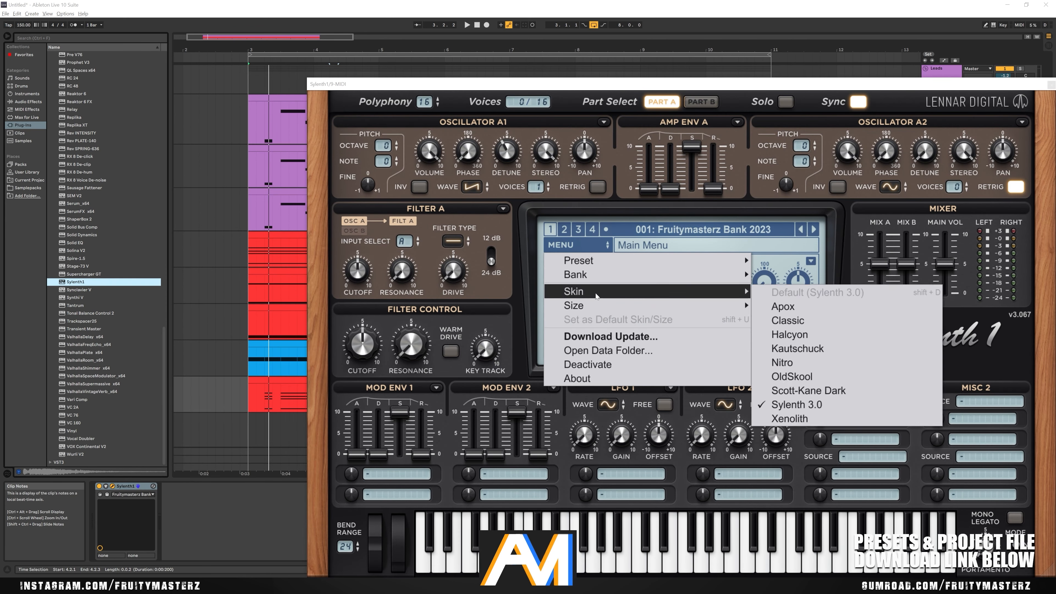
{"action": "left_click", "coordinate": [848, 377]}
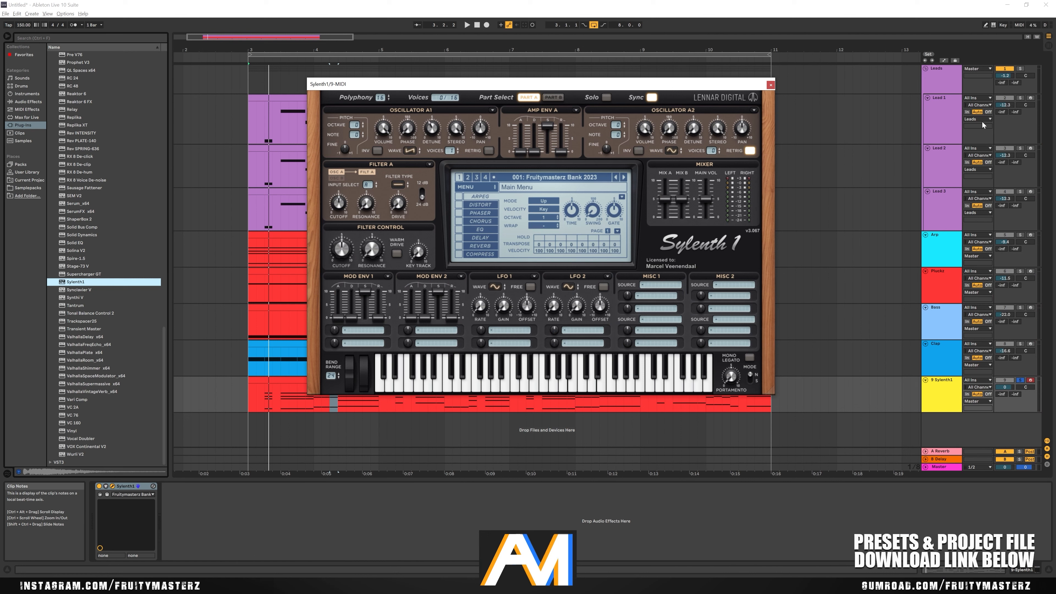
Lower the new Sylenth1 track's volume to -15.3 dB, listen to the loop, and close the synth window
{"action": "mouse_move", "coordinate": [1005, 387]}
{"action": "left_mouse_down"}
{"action": "mouse_move", "coordinate": [1005, 401]}
{"action": "mouse_move", "coordinate": [1005, 390]}
{"action": "left_mouse_up"}
{"action": "key", "text": "space"}
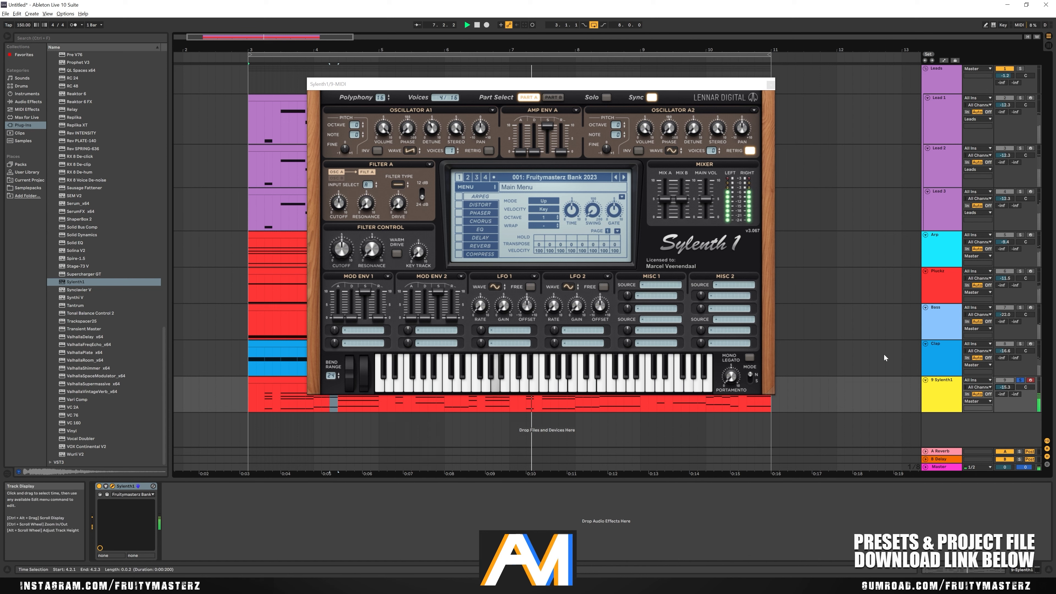
{"action": "left_click", "coordinate": [770, 85]}
{"action": "key", "text": "space"}
Extend the start of the long chord notes in bar 3 of the Sylenth1 clip back to 3.3
{"action": "left_click", "coordinate": [482, 378]}
{"action": "double_click", "coordinate": [481, 378]}
{"action": "scroll", "coordinate": [586, 374], "scroll_direction": "up", "scroll_amount": 3}
{"action": "key", "text": "space"}
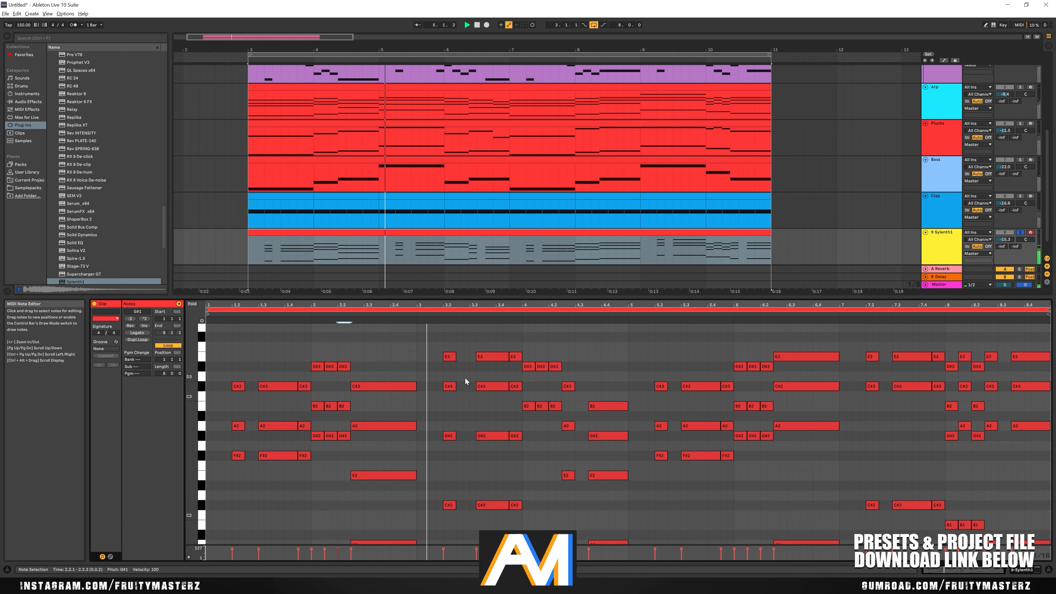
{"action": "left_click_drag", "start_coordinate": [478, 334], "coordinate": [470, 505]}
{"action": "key", "text": "space"}
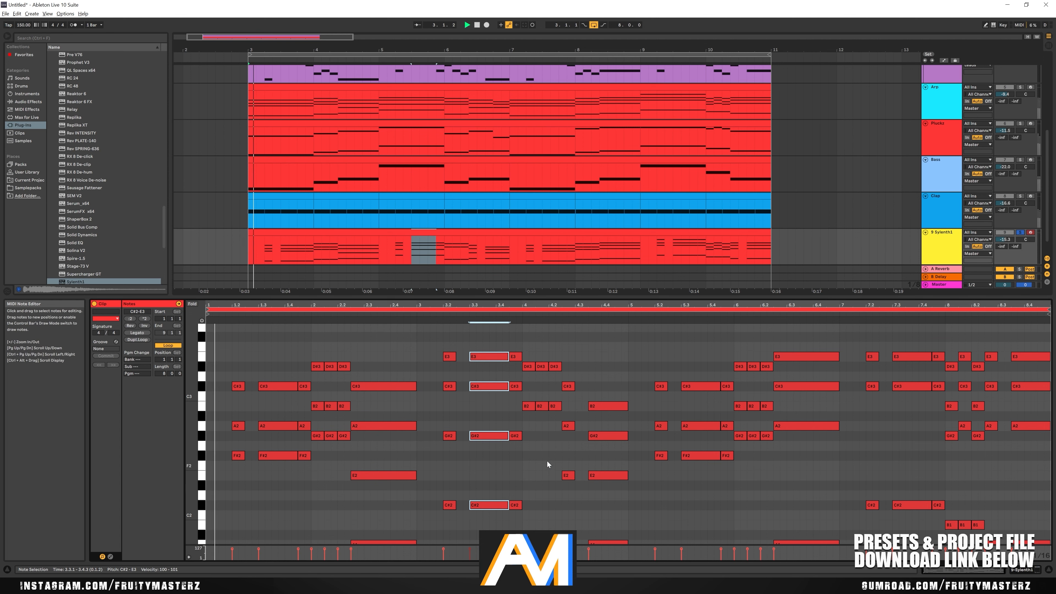
Add an eighth-note G#2 at the start of bar 4 and duplicate it twice to match the repeated chord notes
{"action": "scroll", "coordinate": [582, 445], "scroll_direction": "down", "scroll_amount": 2}
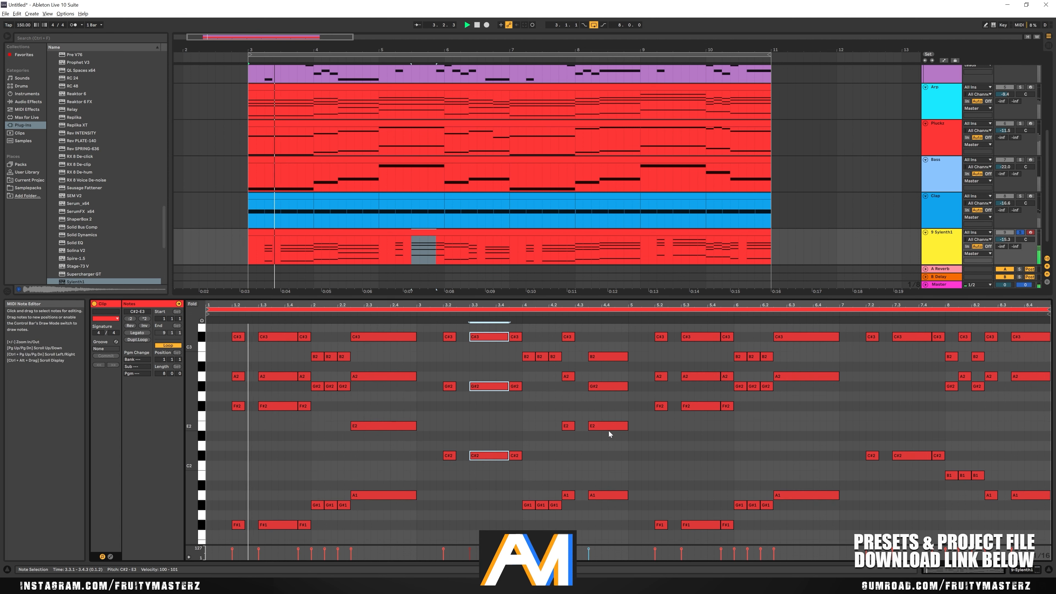
{"action": "left_click", "coordinate": [649, 459]}
{"action": "scroll", "coordinate": [653, 454], "scroll_direction": "up", "scroll_amount": 2}
{"action": "scroll", "coordinate": [653, 453], "scroll_direction": "up", "scroll_amount": 1}
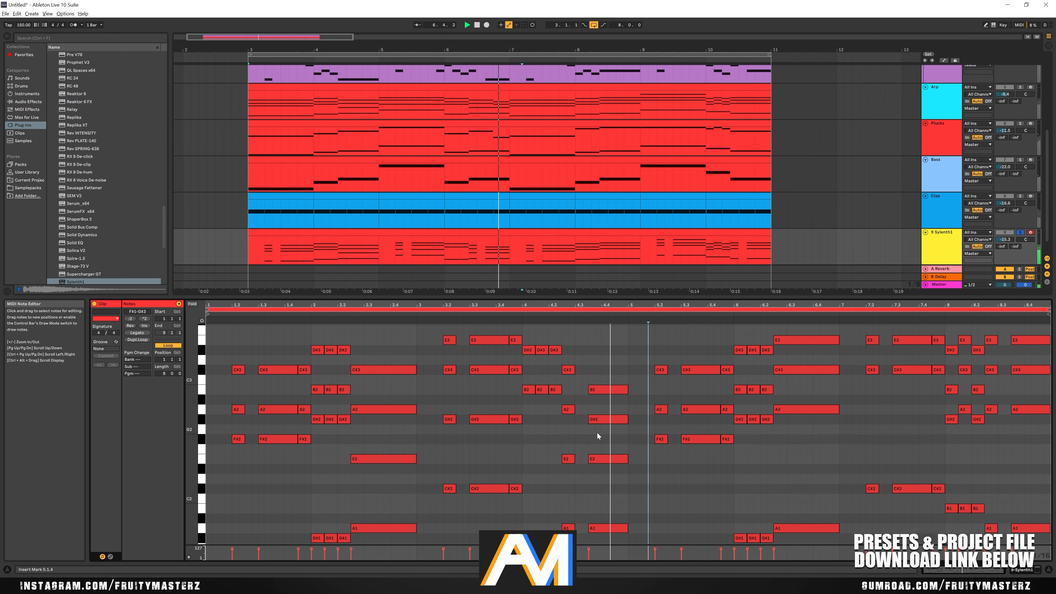
{"action": "scroll", "coordinate": [584, 416], "scroll_direction": "up", "scroll_amount": 1}
{"action": "scroll", "coordinate": [584, 416], "scroll_direction": "up", "scroll_amount": 1}
{"action": "left_click", "coordinate": [530, 407]}
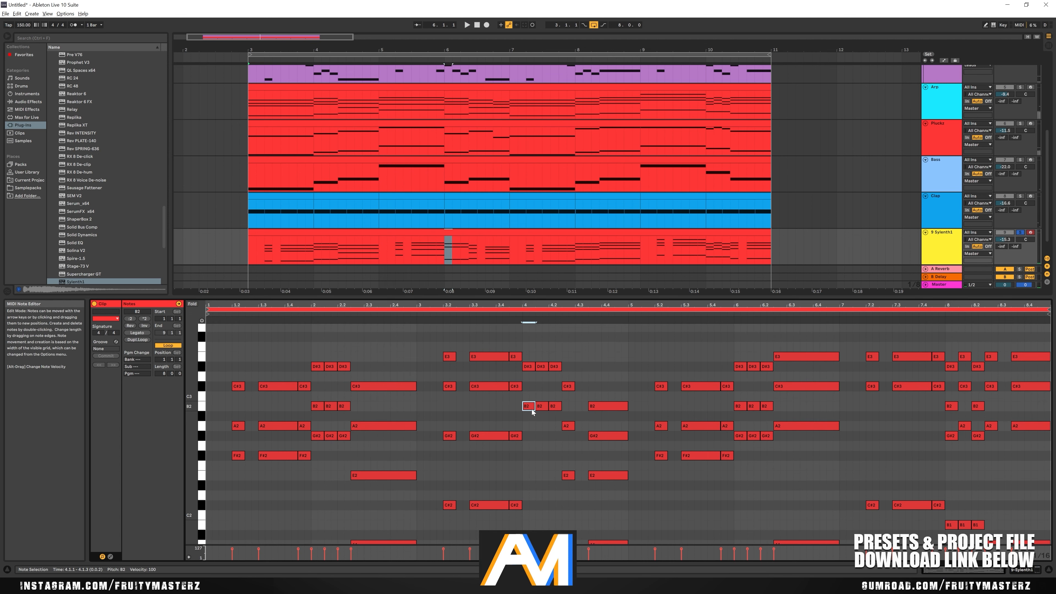
{"action": "double_click", "coordinate": [527, 435]}
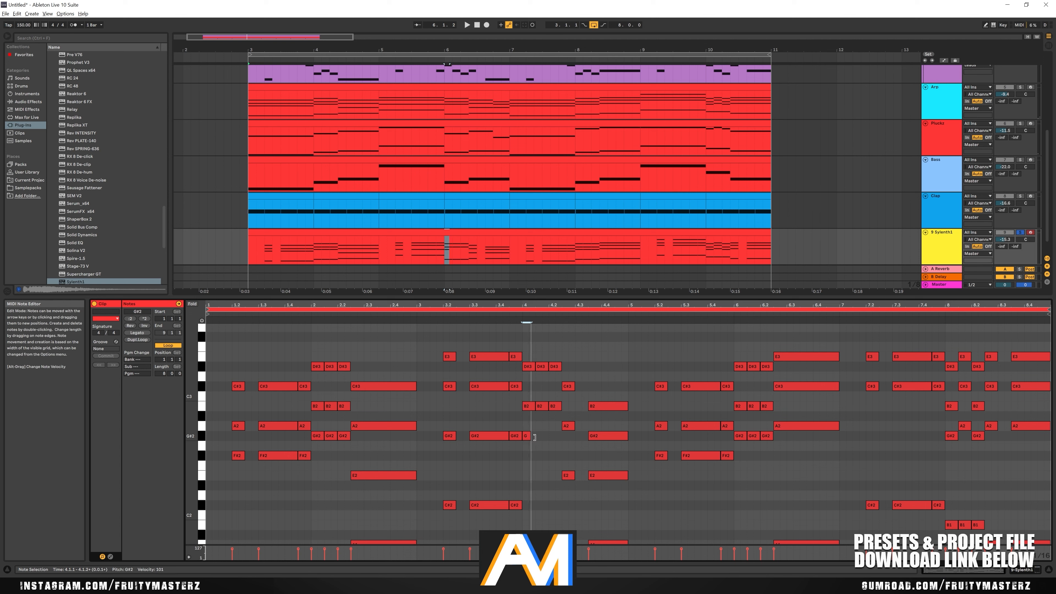
{"action": "left_click", "coordinate": [443, 238]}
{"action": "left_click", "coordinate": [531, 436]}
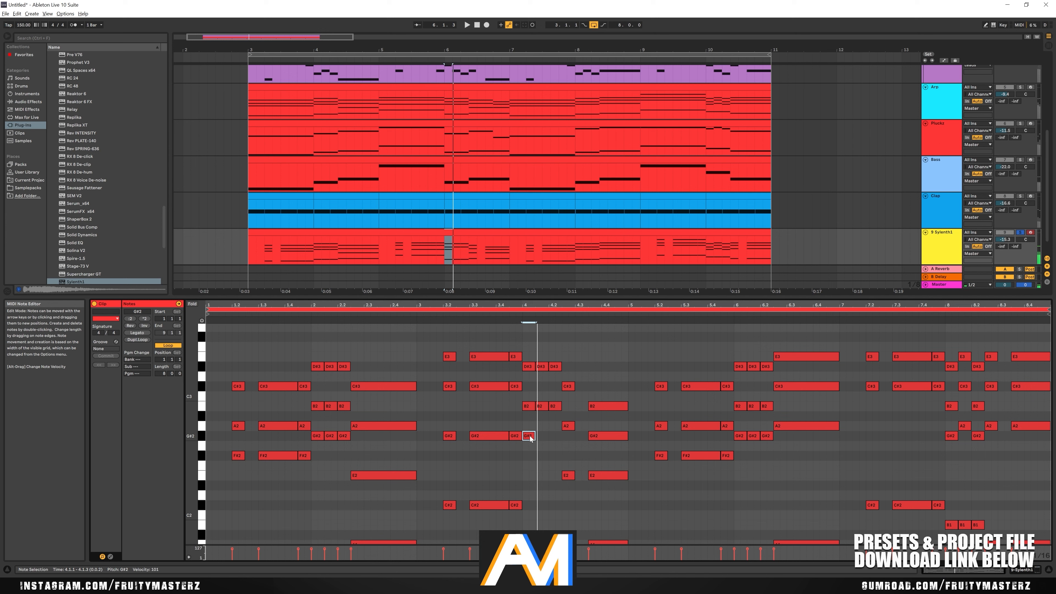
{"action": "key", "text": "ctrl+d"}
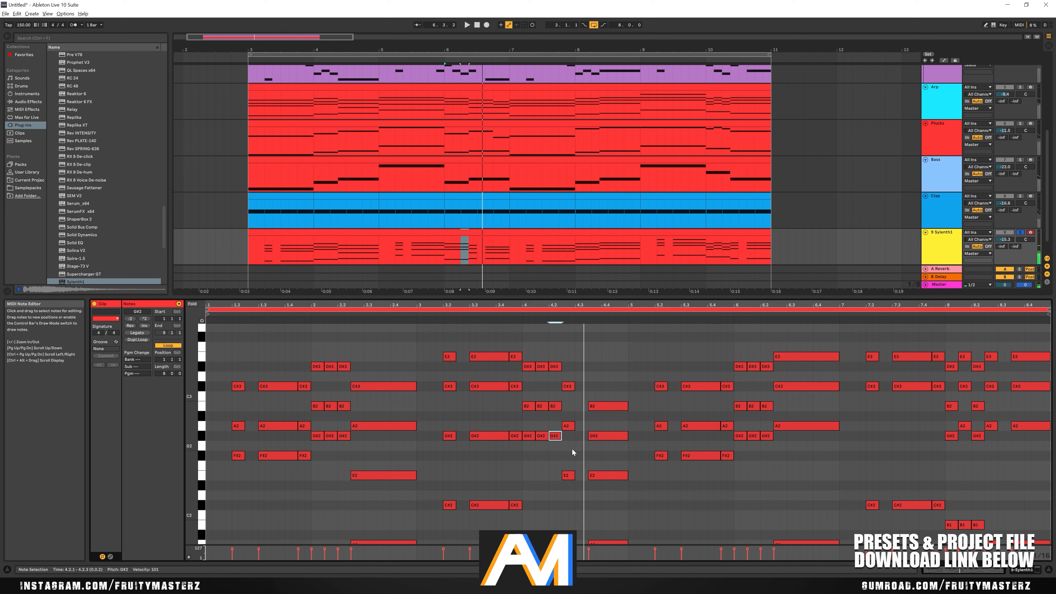
Try raising the long G#2 note at 4.3.3 to A2 while listening to the chord
{"action": "left_click_drag", "start_coordinate": [606, 435], "coordinate": [602, 429]}
{"action": "key", "text": "space"}
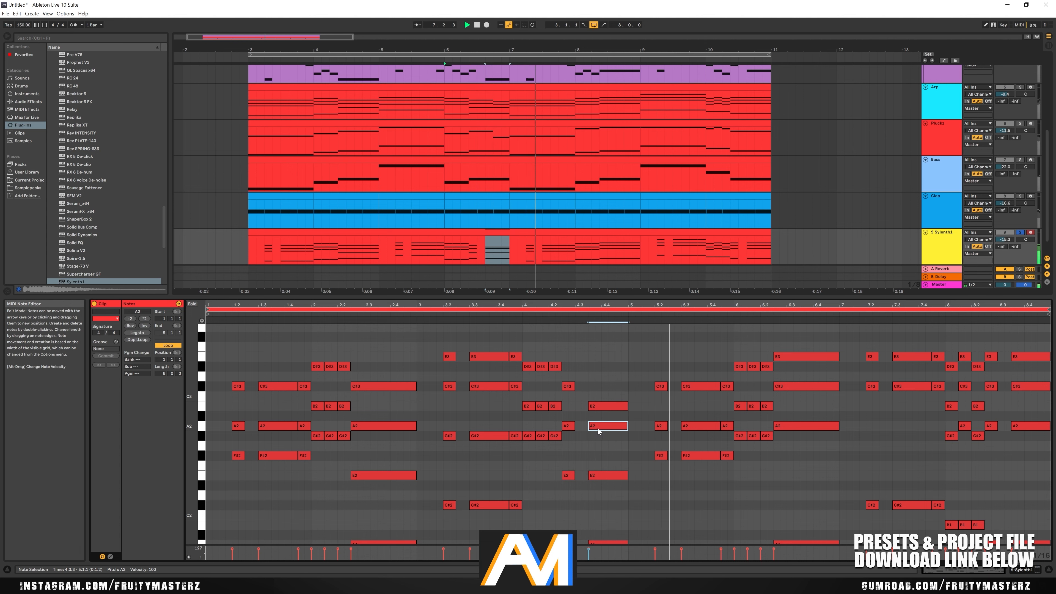
{"action": "left_click_drag", "start_coordinate": [599, 427], "coordinate": [601, 436]}
{"action": "scroll", "coordinate": [611, 430], "scroll_direction": "down", "scroll_amount": 4}
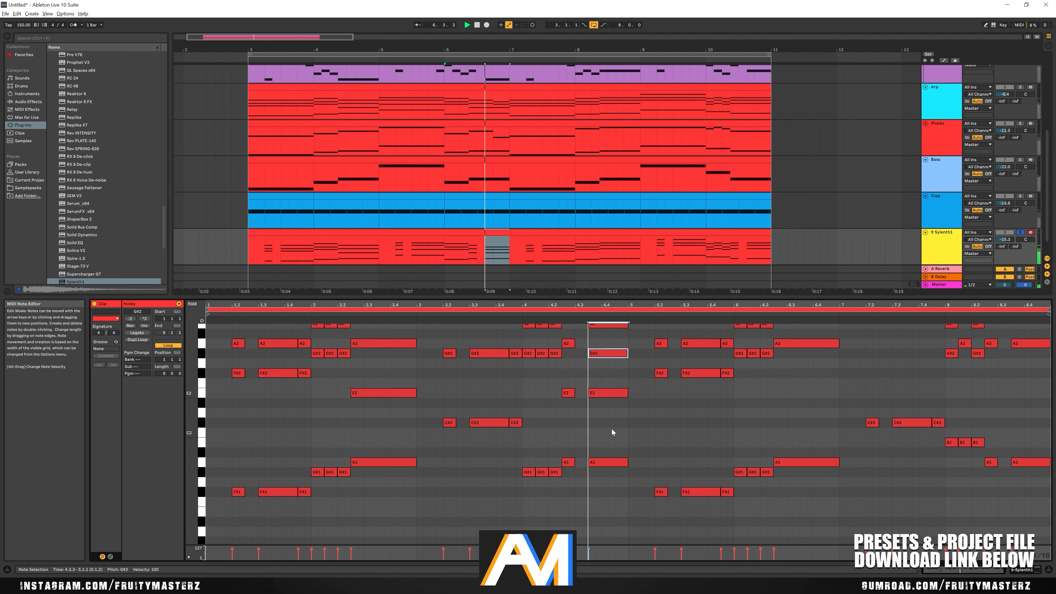
{"action": "scroll", "coordinate": [611, 429], "scroll_direction": "up", "scroll_amount": 2}
{"action": "key", "text": "space"}
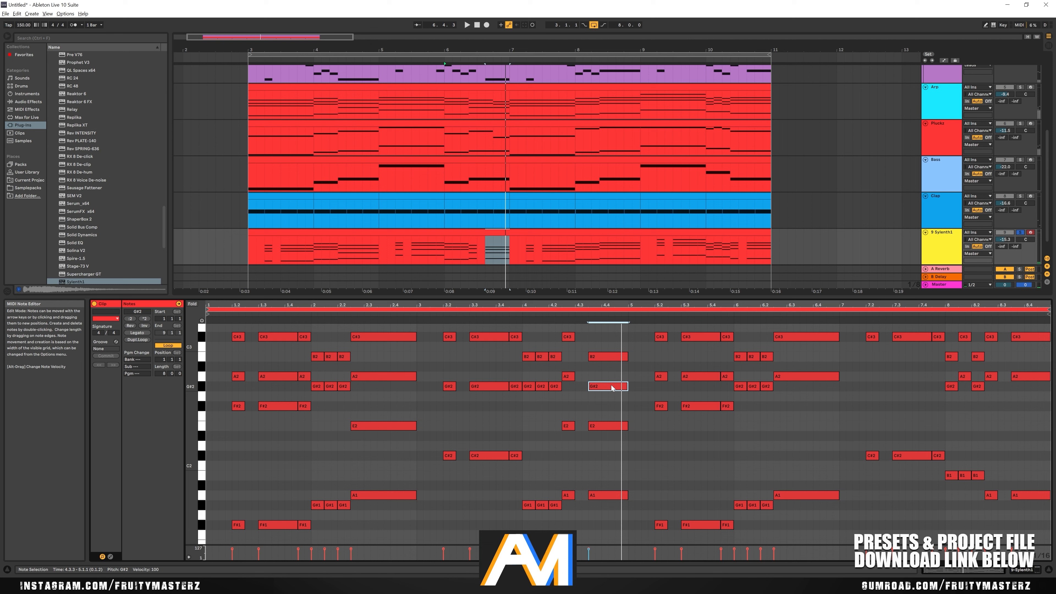
Raise the long chord's B2 and G#2 at 4.3.3 to C#3 and A2, and move the A2 at 8.1.3 to A#2
{"action": "scroll", "coordinate": [610, 376], "scroll_direction": "up", "scroll_amount": 1}
{"action": "left_click_drag", "start_coordinate": [608, 365], "coordinate": [608, 348]}
{"action": "key", "text": "space"}
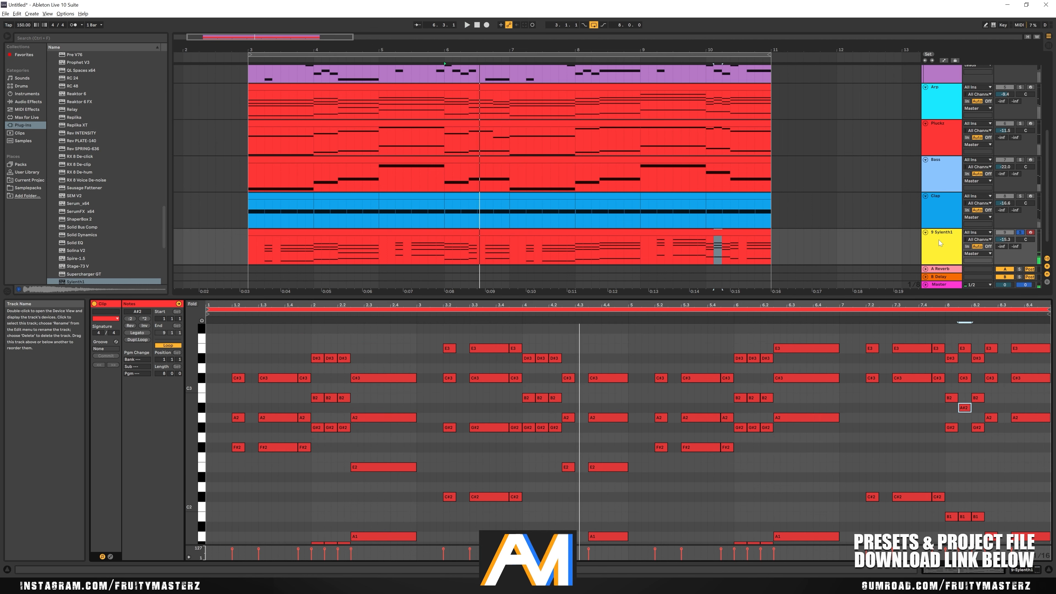
Rename the Sylenth1 track as Chords and move it between the Lead 3 and Arp tracks
{"action": "left_click", "coordinate": [948, 232]}
{"action": "right_click", "coordinate": [947, 236]}
{"action": "left_click", "coordinate": [974, 267]}
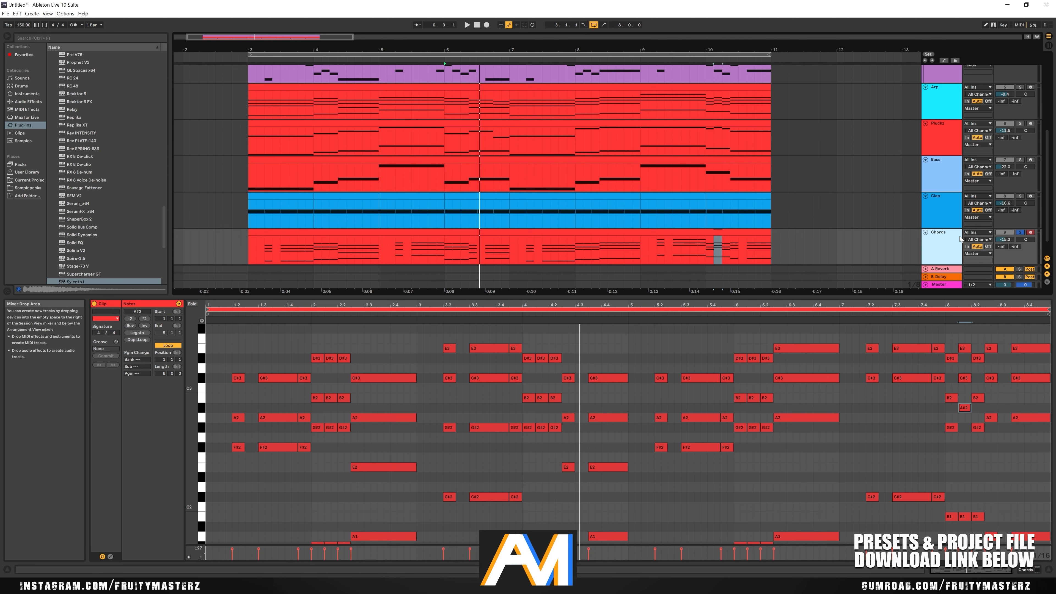
{"action": "left_click_drag", "start_coordinate": [949, 236], "coordinate": [941, 100]}
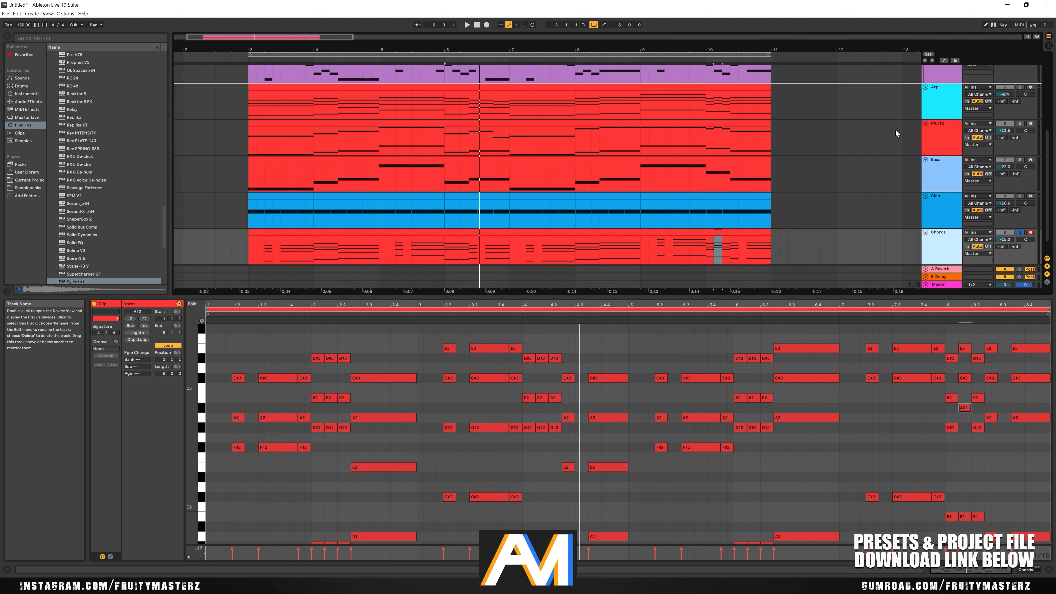
{"action": "scroll", "coordinate": [865, 159], "scroll_direction": "up", "scroll_amount": 3}
Load the preset 030: CH - Gimme Access in the Chords track's Sylenth1 and set its main volume to 7.964
{"action": "key", "text": "space"}
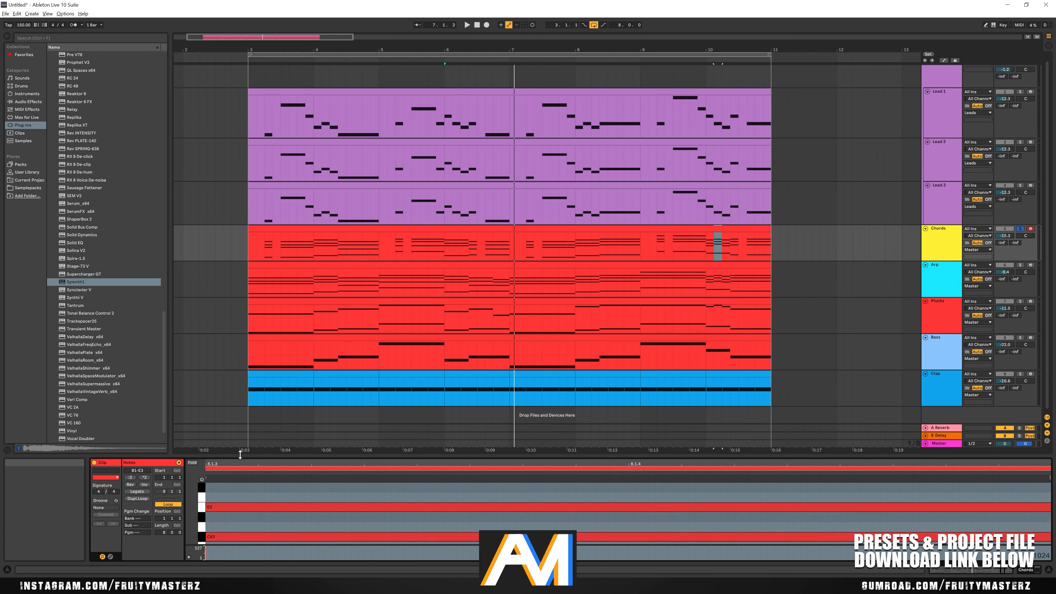
{"action": "key", "text": "space"}
{"action": "scroll", "coordinate": [534, 345], "scroll_direction": "up", "scroll_amount": 1}
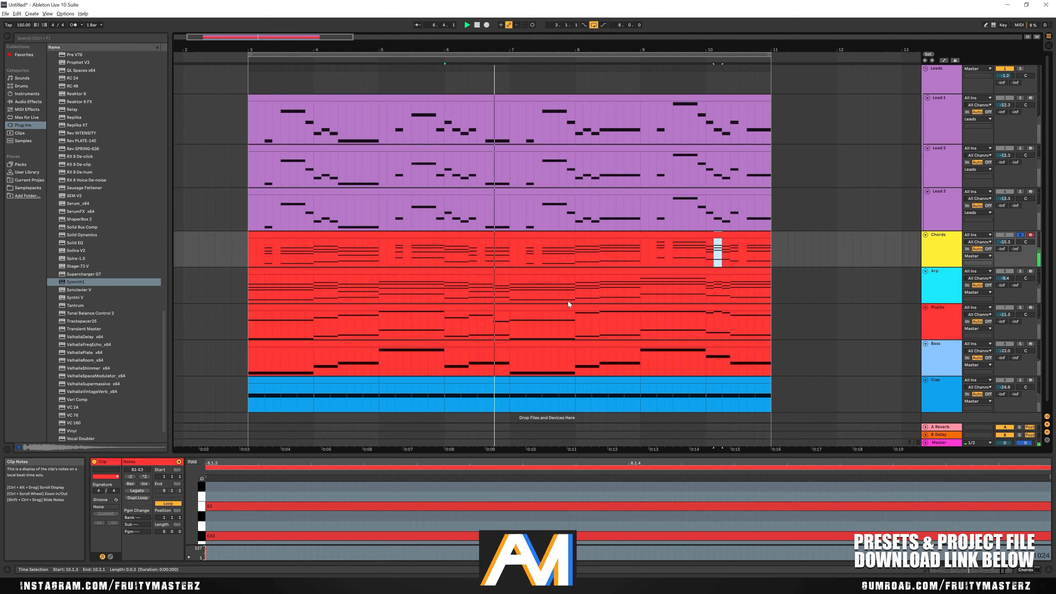
{"action": "left_click", "coordinate": [942, 249]}
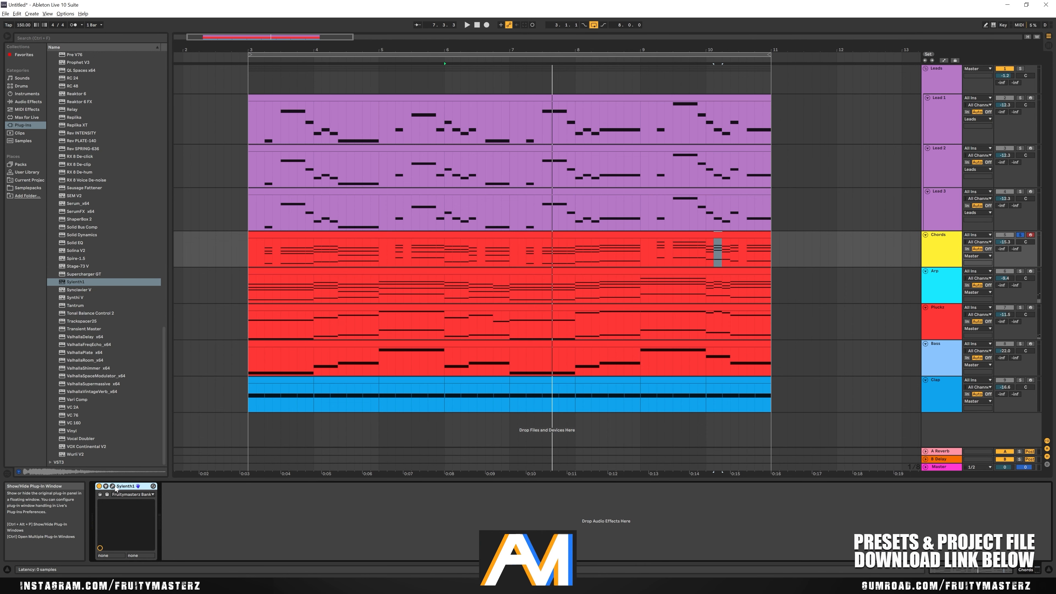
{"action": "left_click", "coordinate": [153, 486]}
{"action": "left_click", "coordinate": [560, 178]}
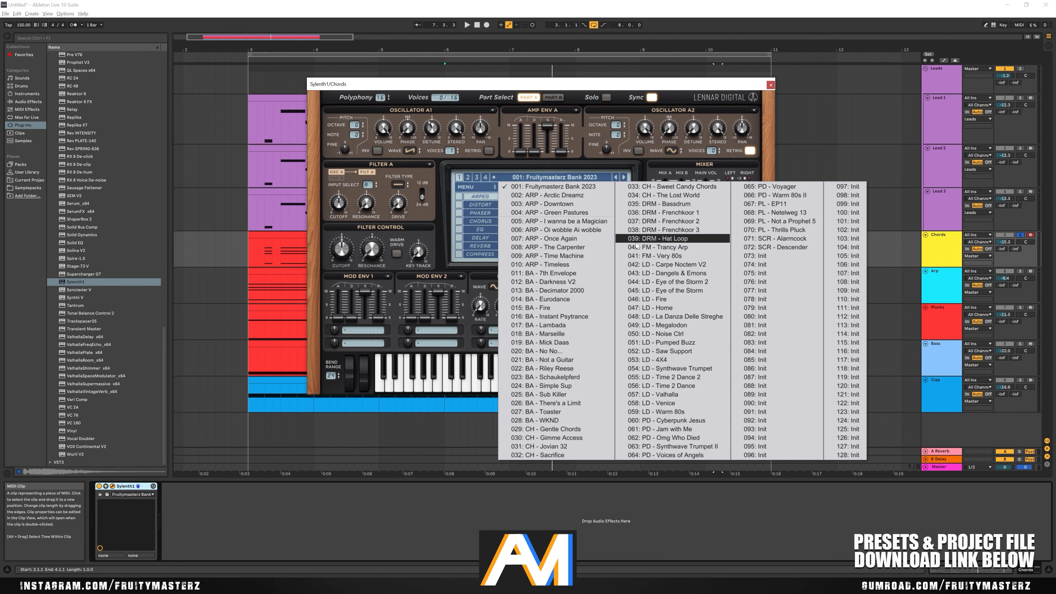
{"action": "left_click", "coordinate": [572, 438]}
{"action": "key", "text": "space"}
{"action": "left_click_drag", "start_coordinate": [706, 198], "coordinate": [707, 199]}
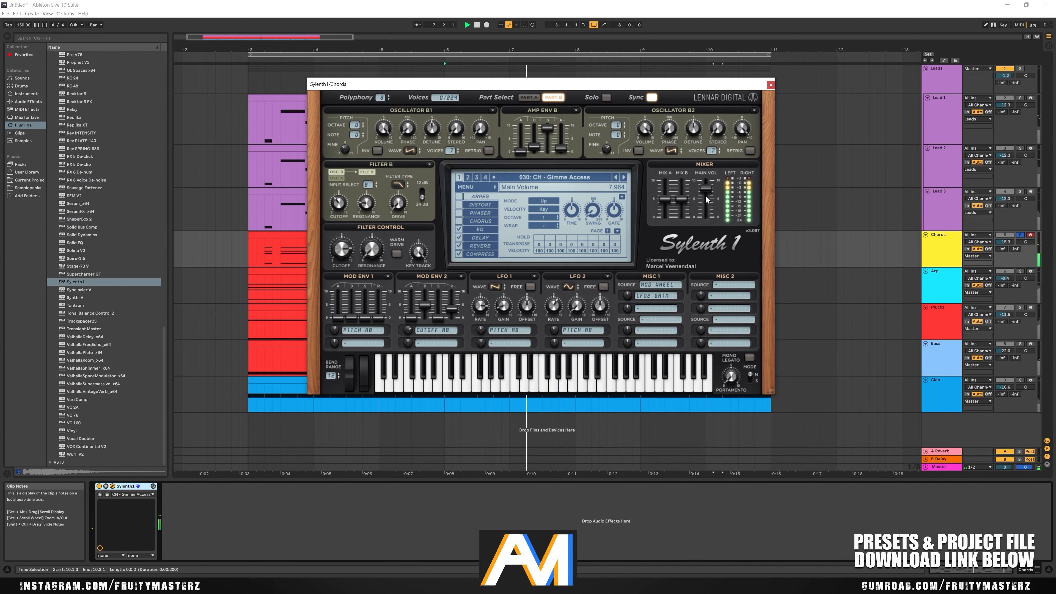
Lower the Chords track's volume to -20.6 dB and solo the Leads group alongside it from the loop start
{"action": "left_click", "coordinate": [770, 86]}
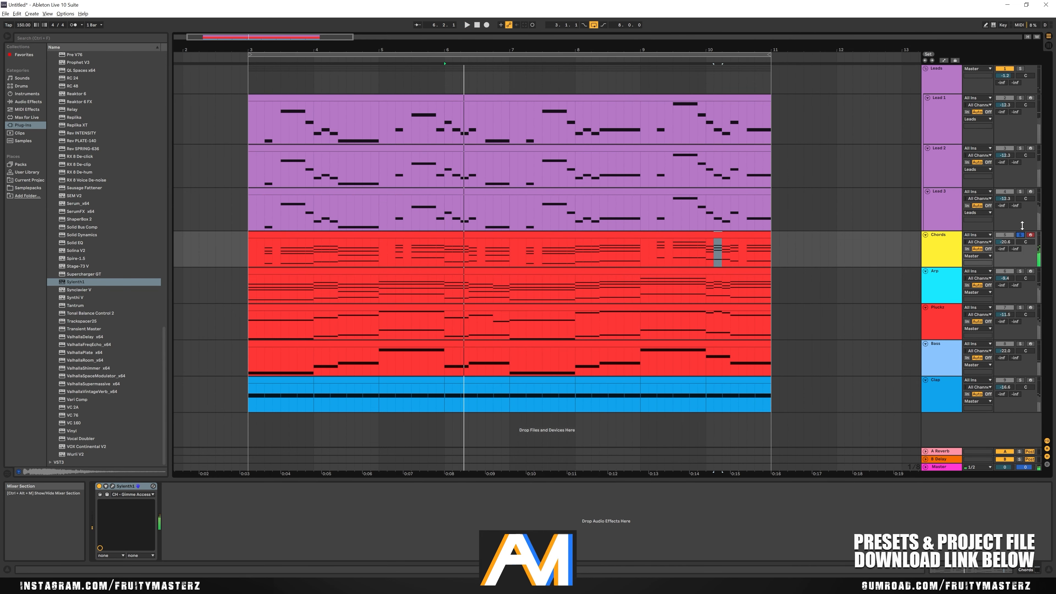
{"action": "left_click", "coordinate": [1020, 69], "text": "ctrl"}
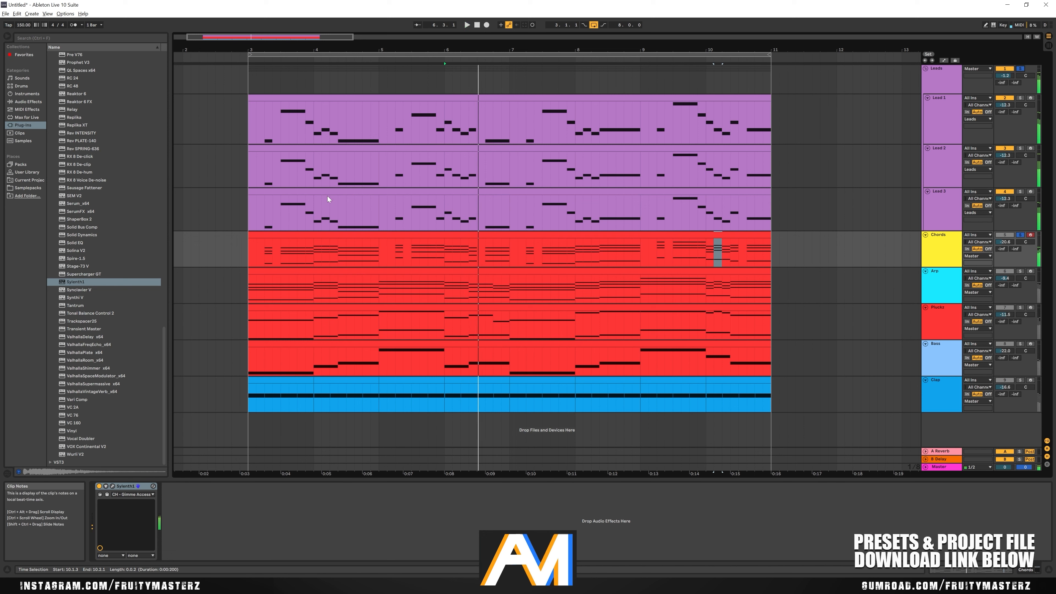
{"action": "left_click", "coordinate": [248, 203]}
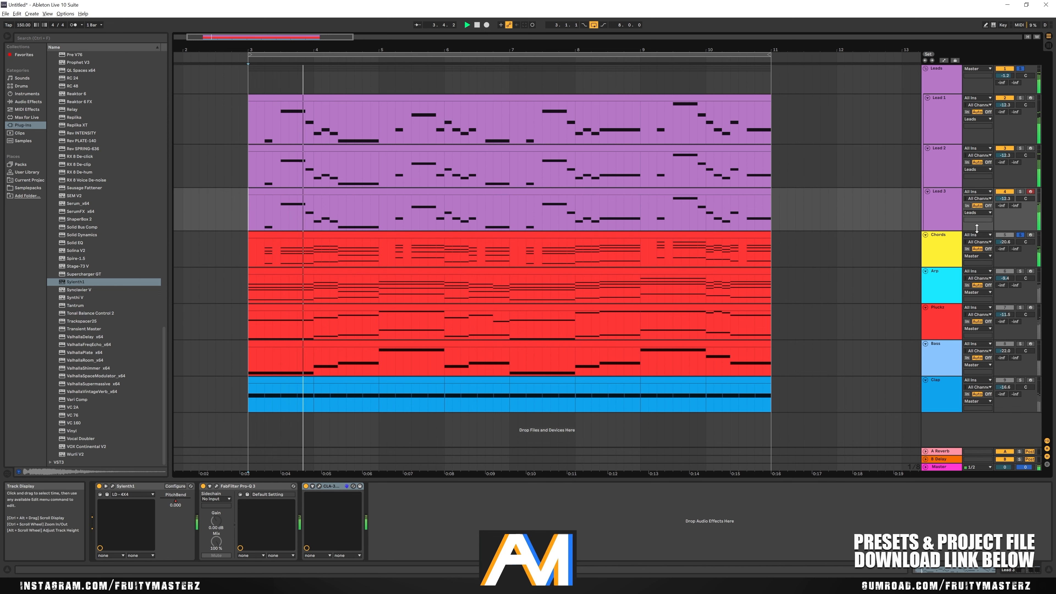
Transpose all notes in the Chords clip up one octave and set the track's volume to -20.1 dB
{"action": "double_click", "coordinate": [612, 239]}
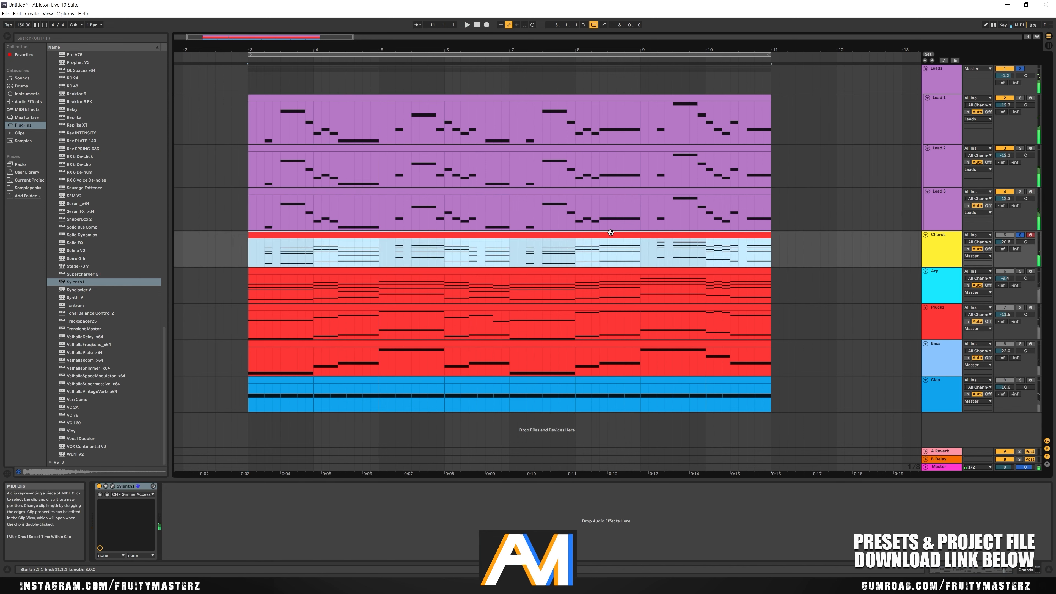
{"action": "key", "text": "space"}
{"action": "left_click", "coordinate": [570, 501]}
{"action": "key", "text": "ctrl+a"}
{"action": "key", "text": "shift+Up"}
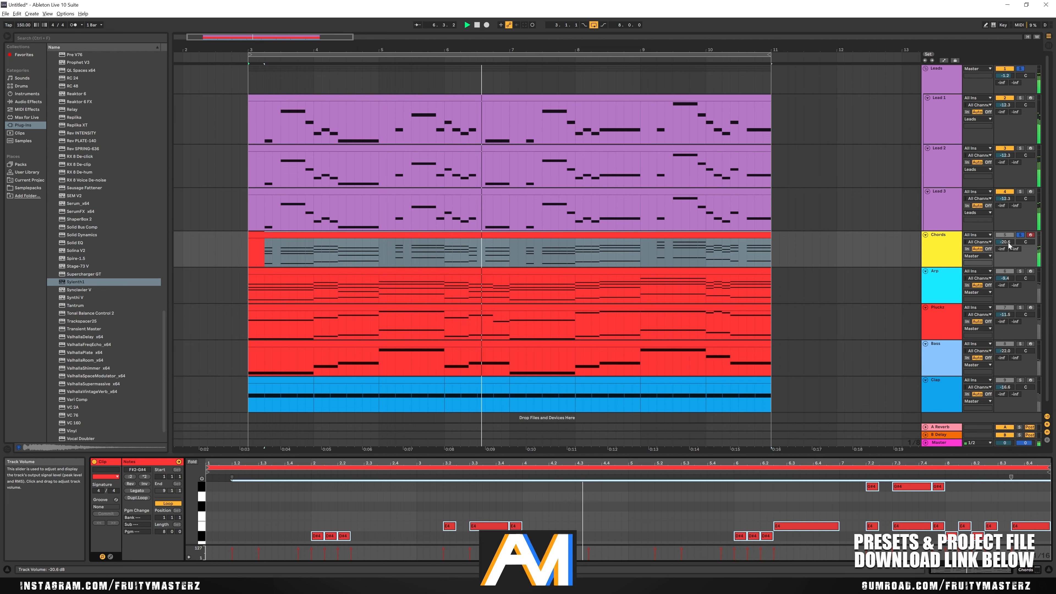
{"action": "left_click_drag", "start_coordinate": [1009, 245], "coordinate": [1009, 243]}
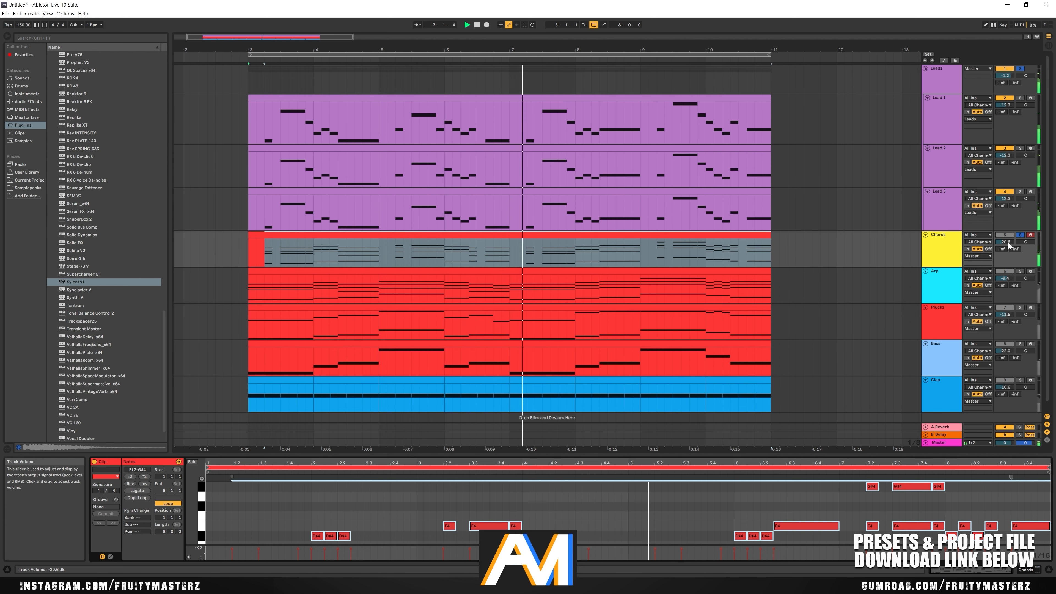
Expose the PitchBend parameter of the Chords track's Sylenth1 for automation and show its lane in the arrangement
{"action": "left_click", "coordinate": [945, 224]}
{"action": "key", "text": "a"}
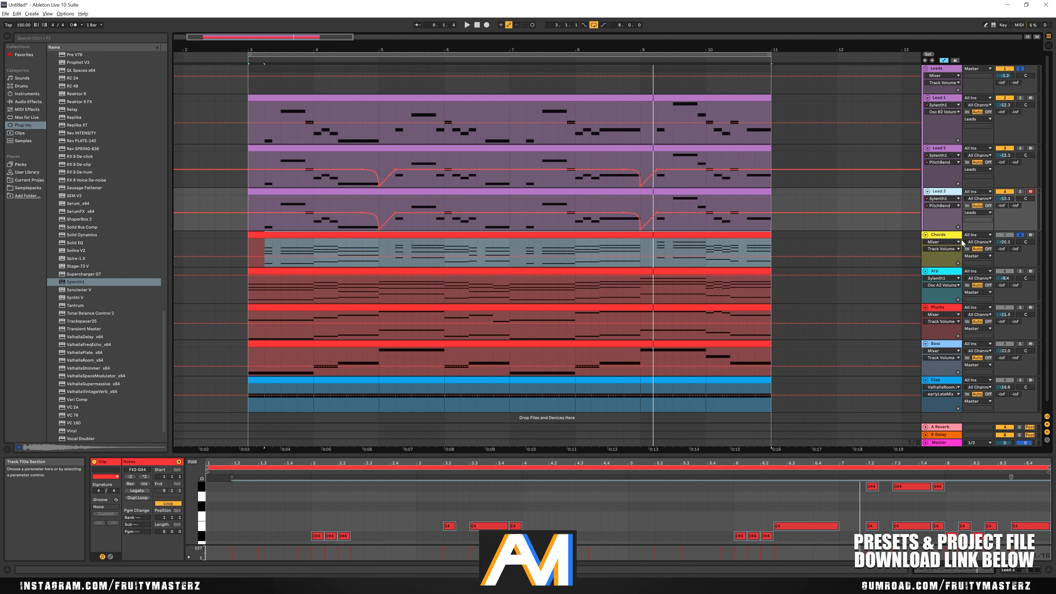
{"action": "left_click", "coordinate": [951, 240]}
{"action": "key", "text": "a"}
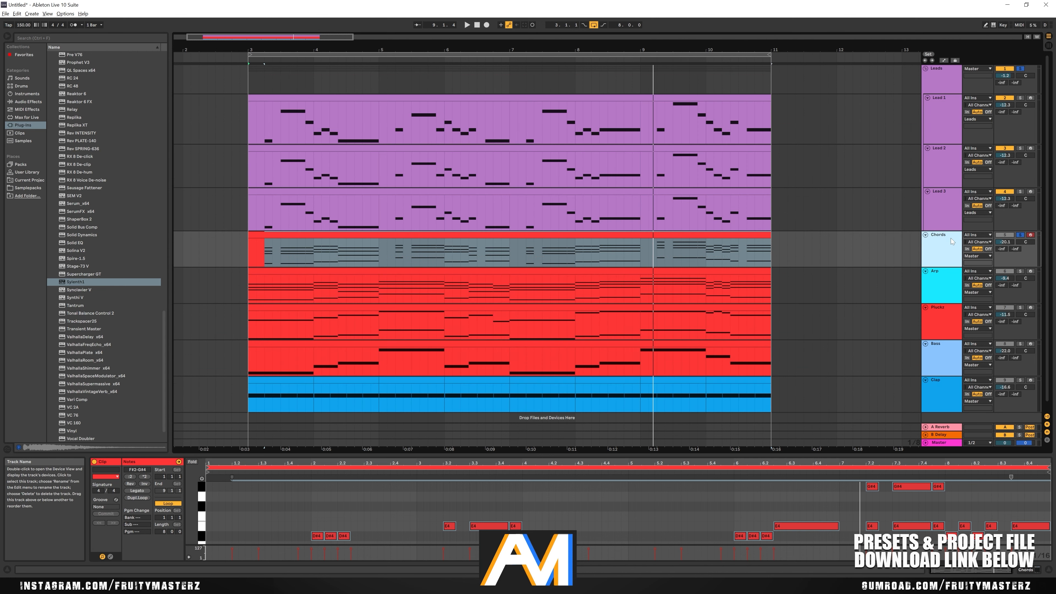
{"action": "key", "text": "a"}
{"action": "double_click", "coordinate": [947, 238]}
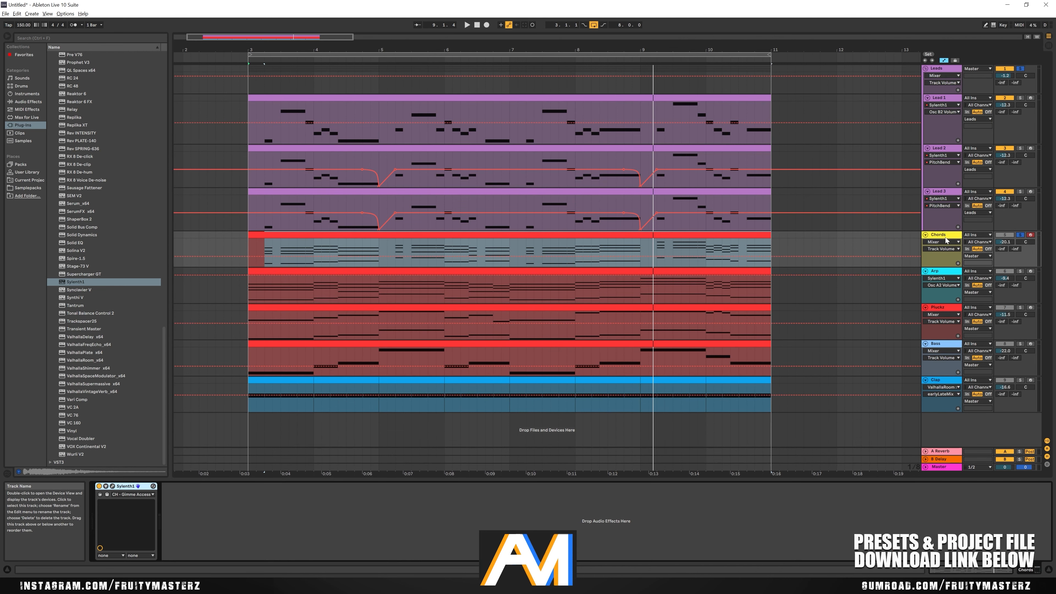
{"action": "left_click", "coordinate": [112, 486]}
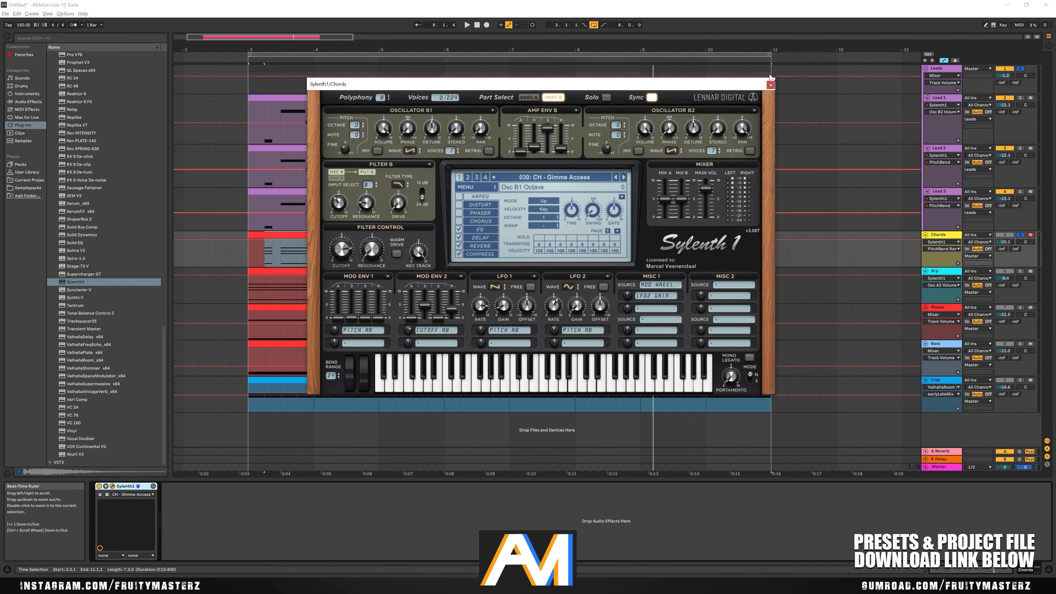
{"action": "left_click", "coordinate": [771, 85]}
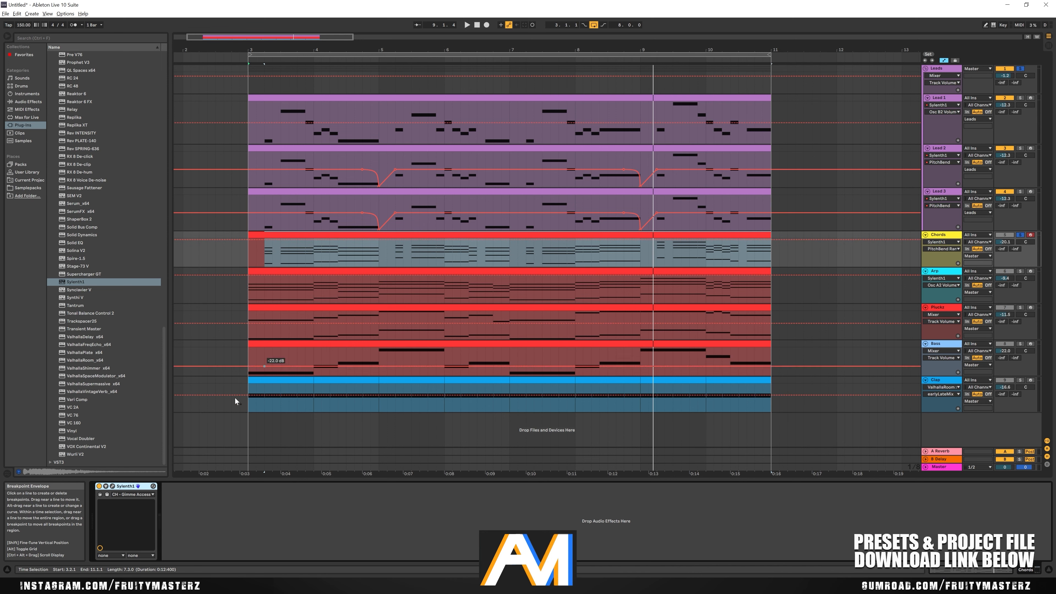
{"action": "key", "text": "ctrl+alt+p"}
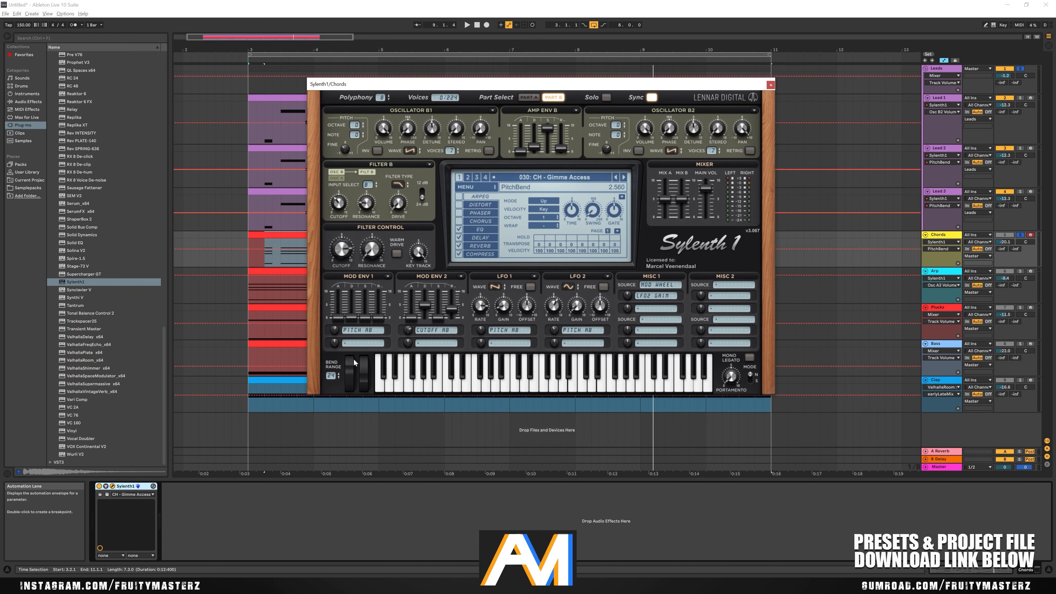
{"action": "left_click", "coordinate": [771, 85]}
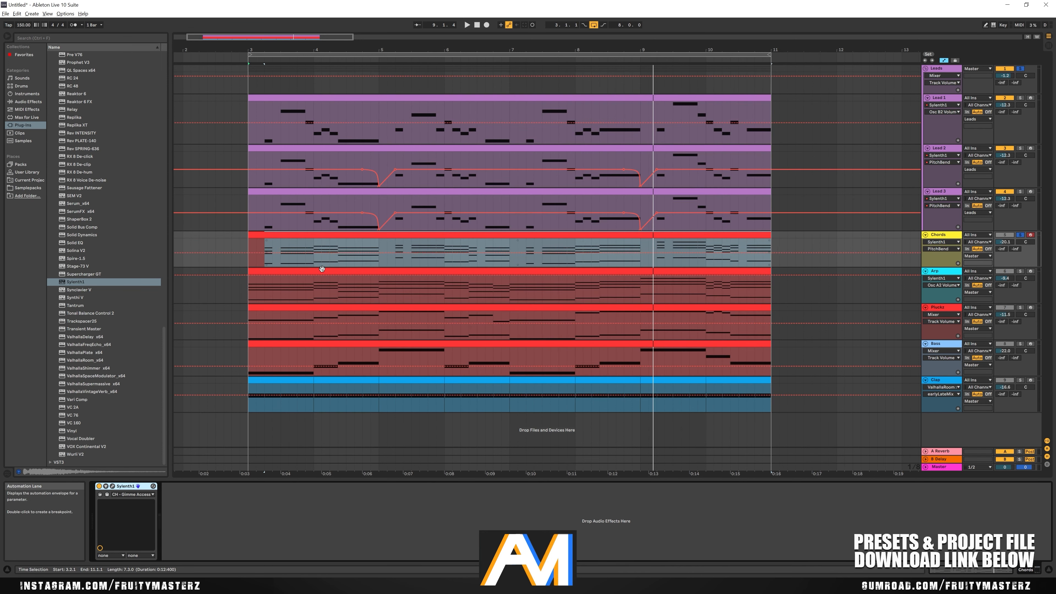
Draw curved pitch bend dips at bars 5 and 9 on the Chords track, matching Lead 2 and Lead 3, and play them back
{"action": "left_click", "coordinate": [361, 253]}
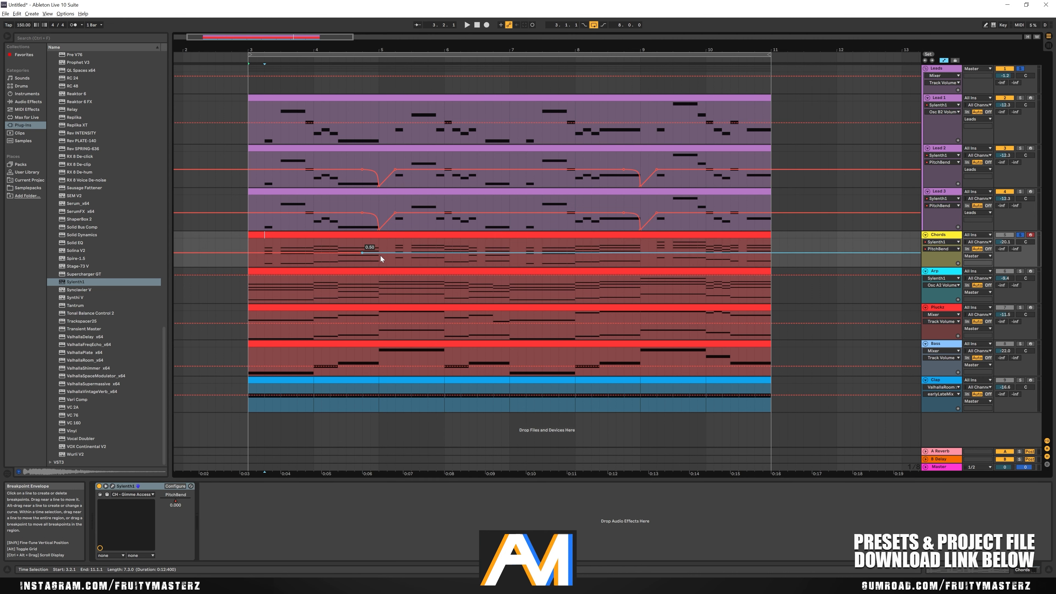
{"action": "left_click_drag", "start_coordinate": [379, 253], "coordinate": [378, 266]}
{"action": "left_click", "coordinate": [371, 259]}
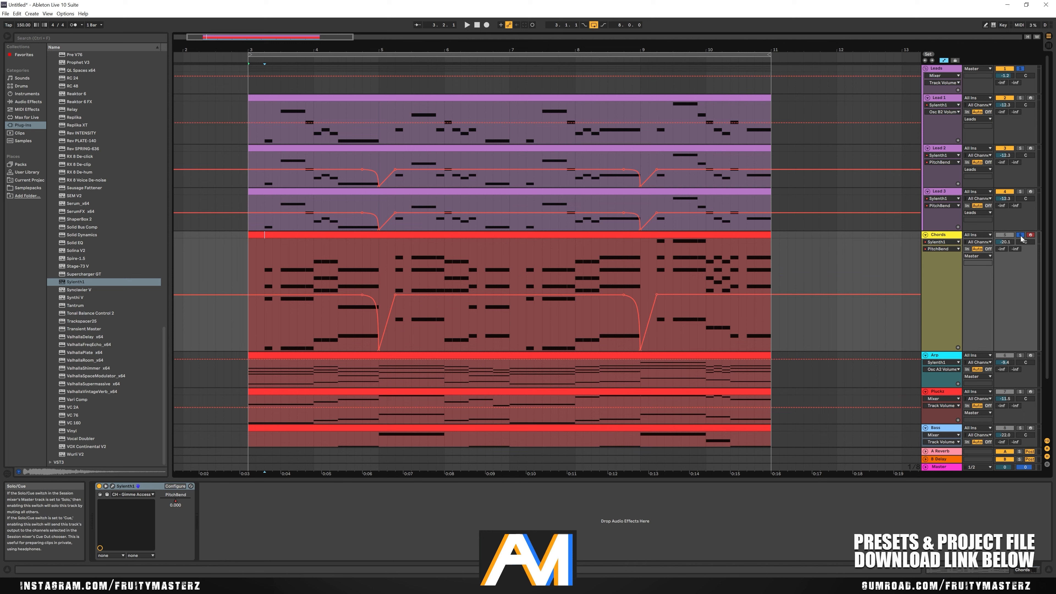
{"action": "key", "text": "space"}
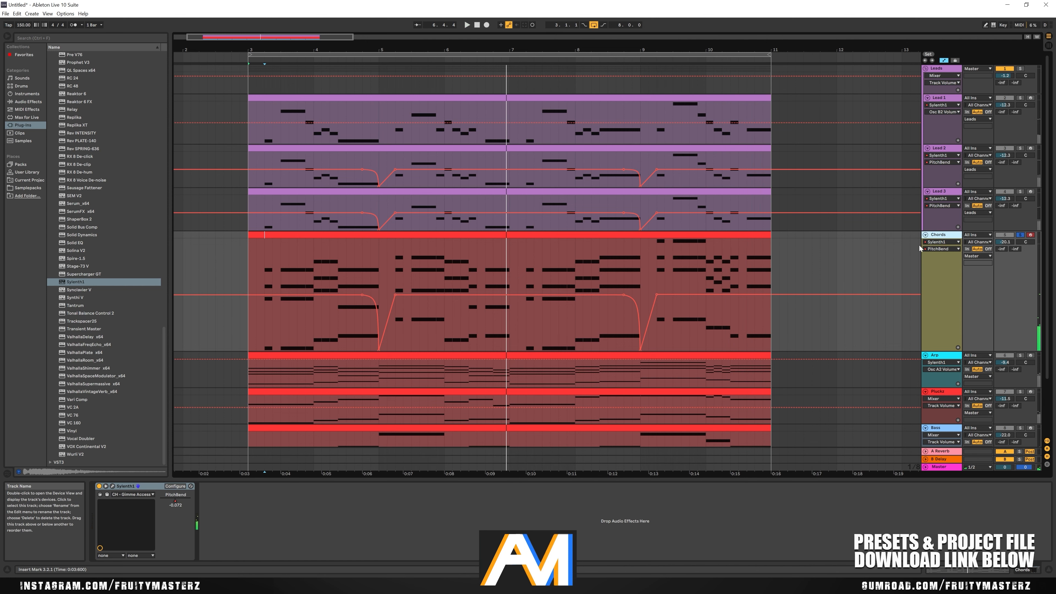
Bring the mod wheel of the Chords track's Sylenth1 to 0.000 during playback
{"action": "left_click", "coordinate": [118, 488]}
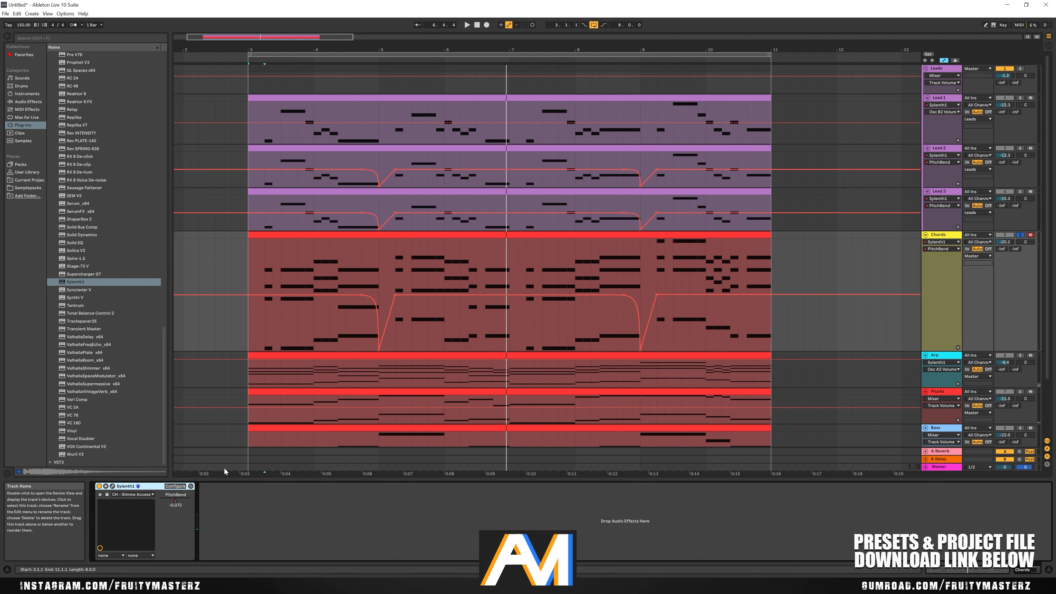
{"action": "left_click", "coordinate": [113, 487]}
{"action": "left_click_drag", "start_coordinate": [366, 368], "coordinate": [354, 478]}
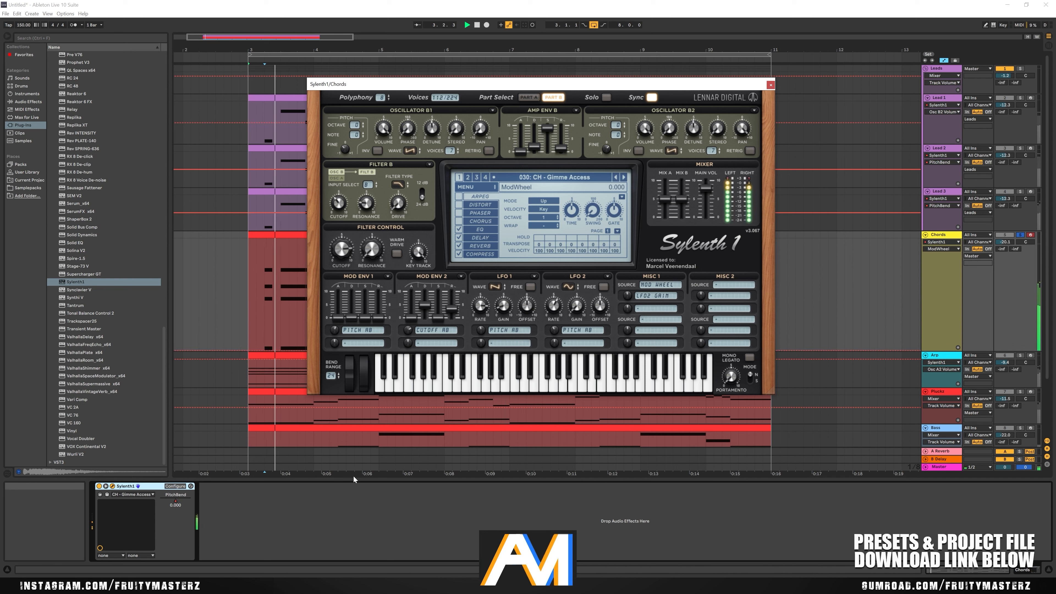
{"action": "left_click", "coordinate": [770, 85]}
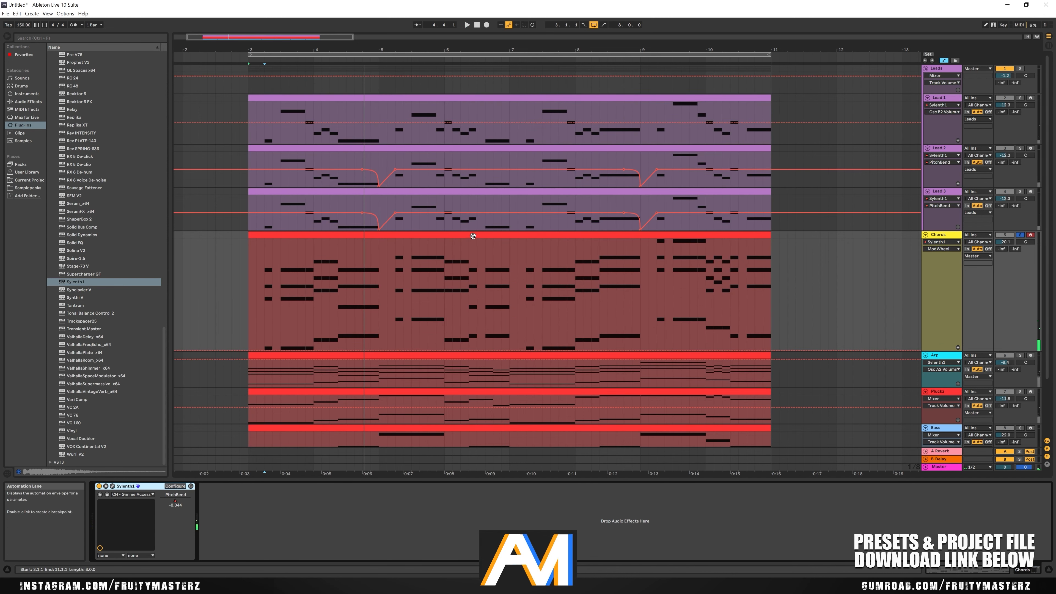
Hide the automation lanes and add FabFilter Pro-Q 3 to the Chords track with a low cut at about 113 Hz
{"action": "key", "text": "a"}
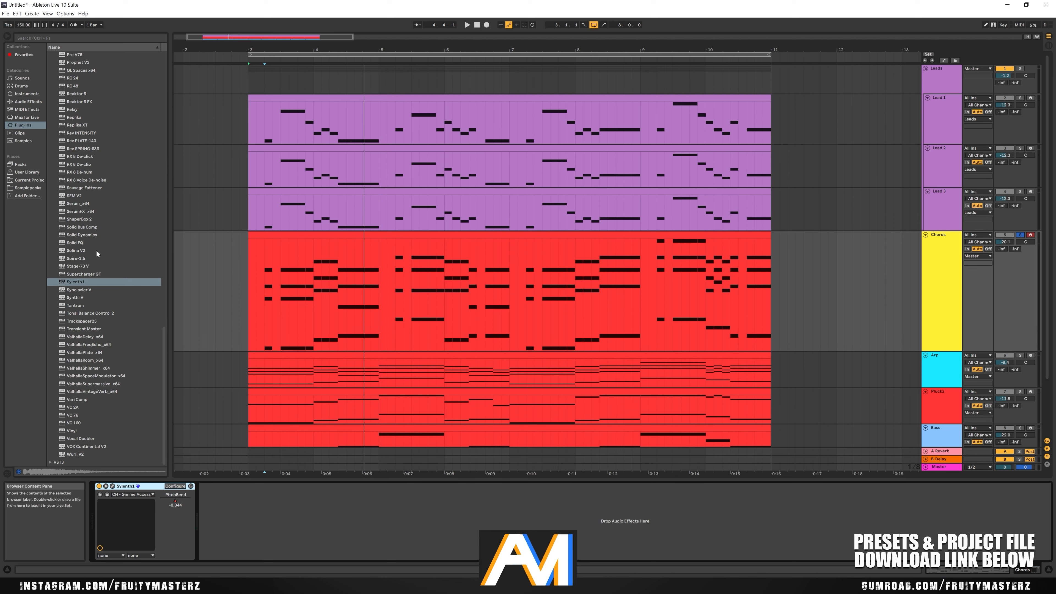
{"action": "scroll", "coordinate": [96, 250], "scroll_direction": "up", "scroll_amount": 8}
{"action": "key", "text": "space"}
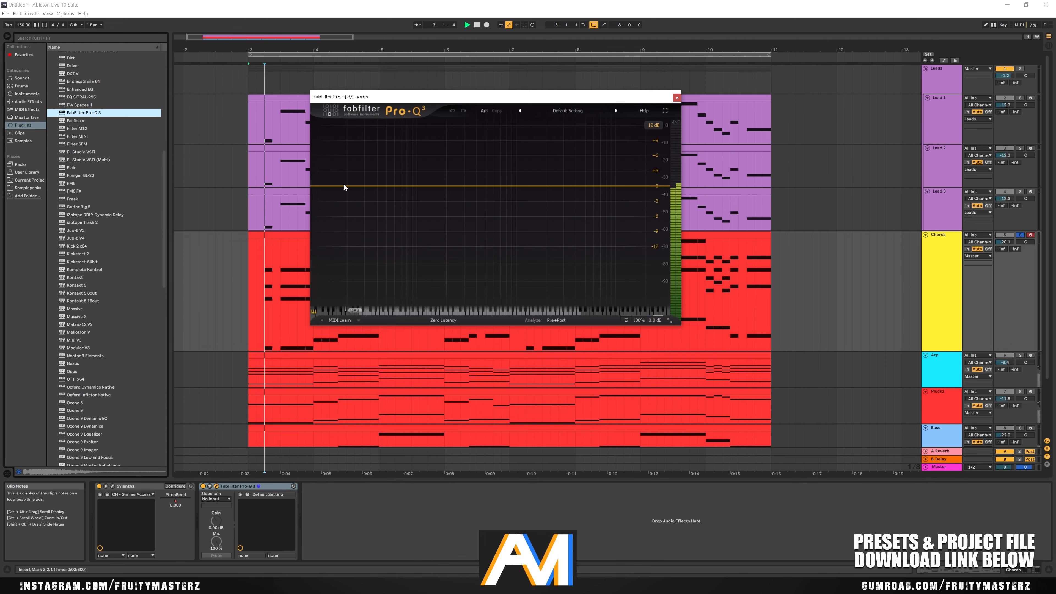
{"action": "left_click_drag", "start_coordinate": [344, 187], "coordinate": [422, 196]}
Try a broad high-shelf boost around 1 kHz and a slight top-end cut in the Chords EQ, and delete both bands
{"action": "left_click_drag", "start_coordinate": [641, 187], "coordinate": [516, 171]}
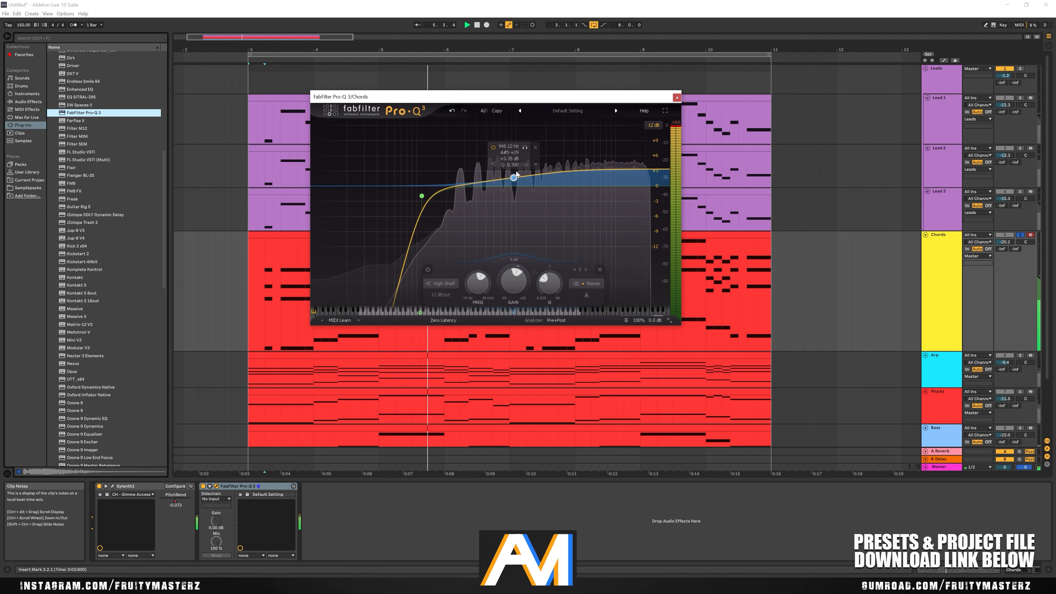
{"action": "left_click_drag", "start_coordinate": [660, 170], "coordinate": [660, 181]}
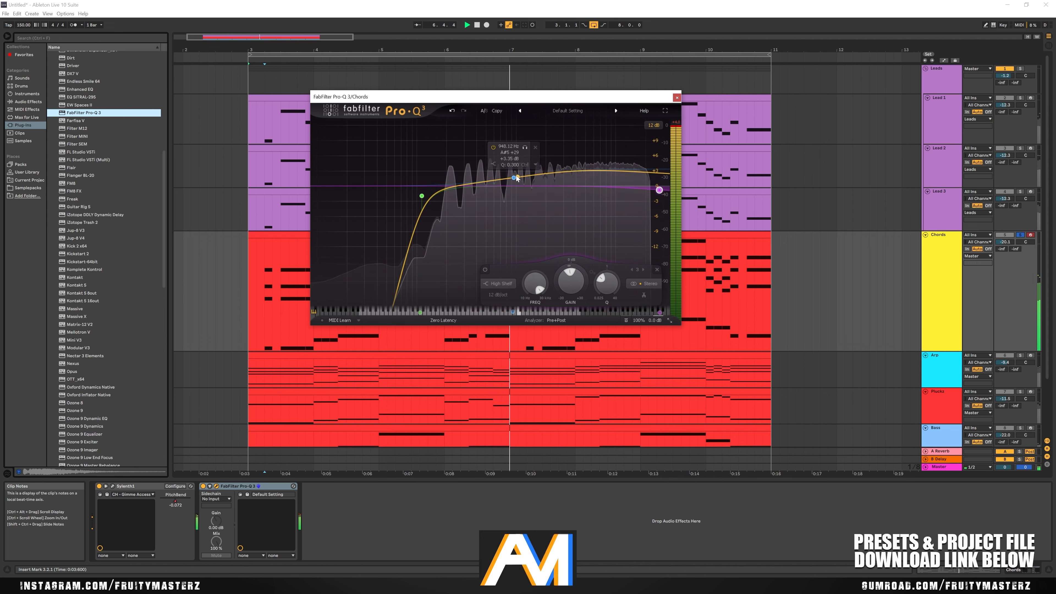
{"action": "left_click", "coordinate": [515, 176]}
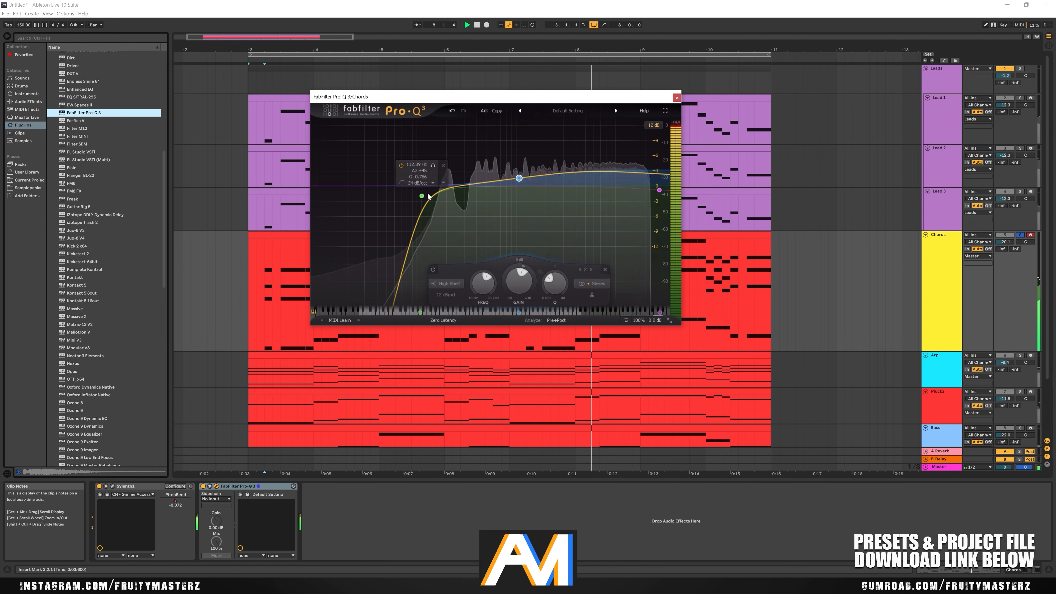
{"action": "right_click", "coordinate": [519, 178]}
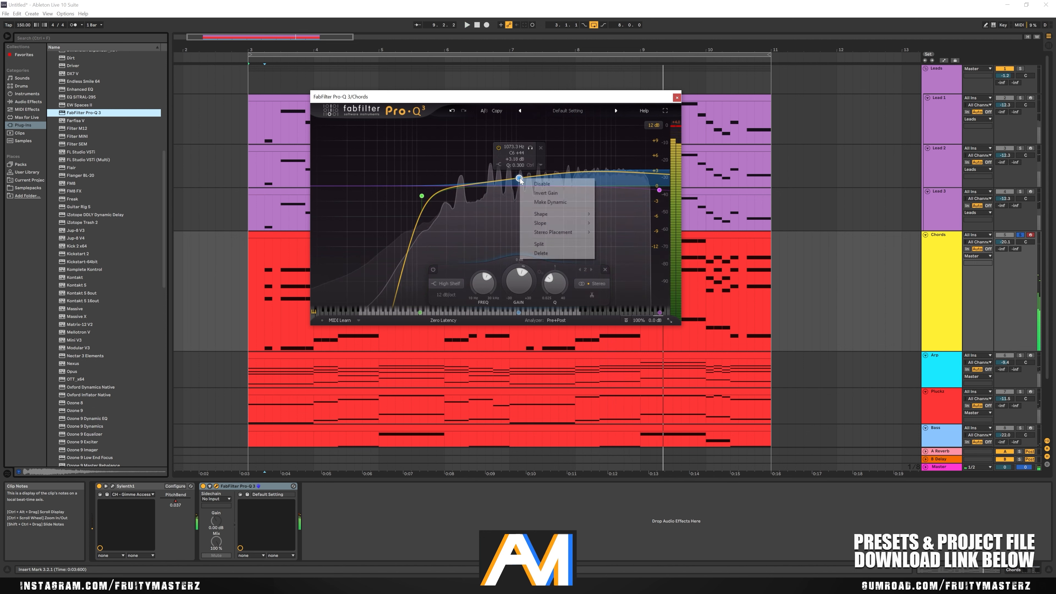
{"action": "left_click", "coordinate": [541, 253]}
{"action": "right_click", "coordinate": [660, 190]}
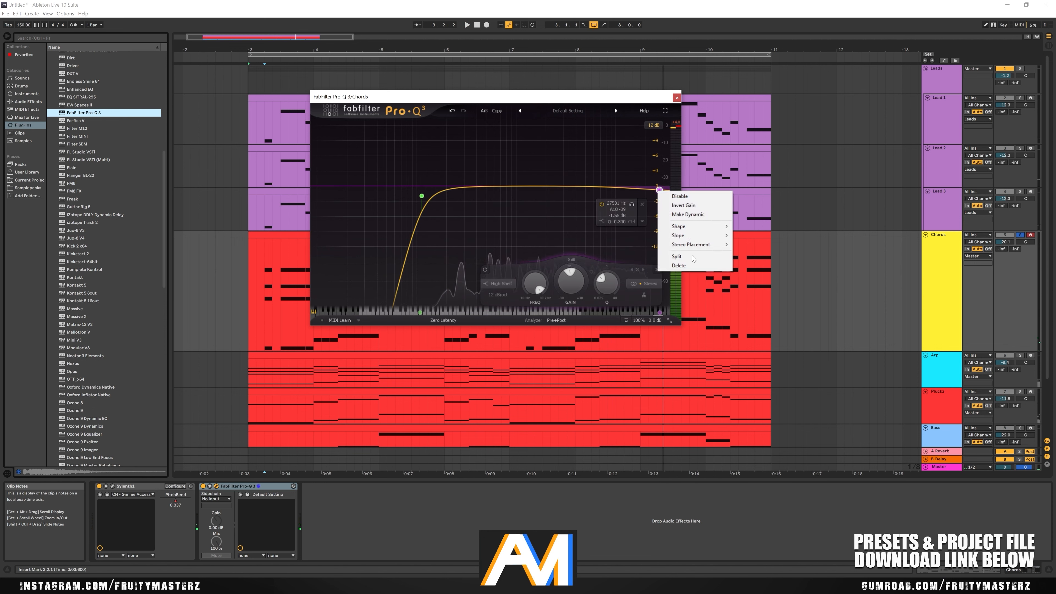
{"action": "left_click", "coordinate": [682, 265]}
Set the Chords EQ's low cut to 129.03 Hz and add the C1 comp Stereo compressor after it
{"action": "key", "text": "space"}
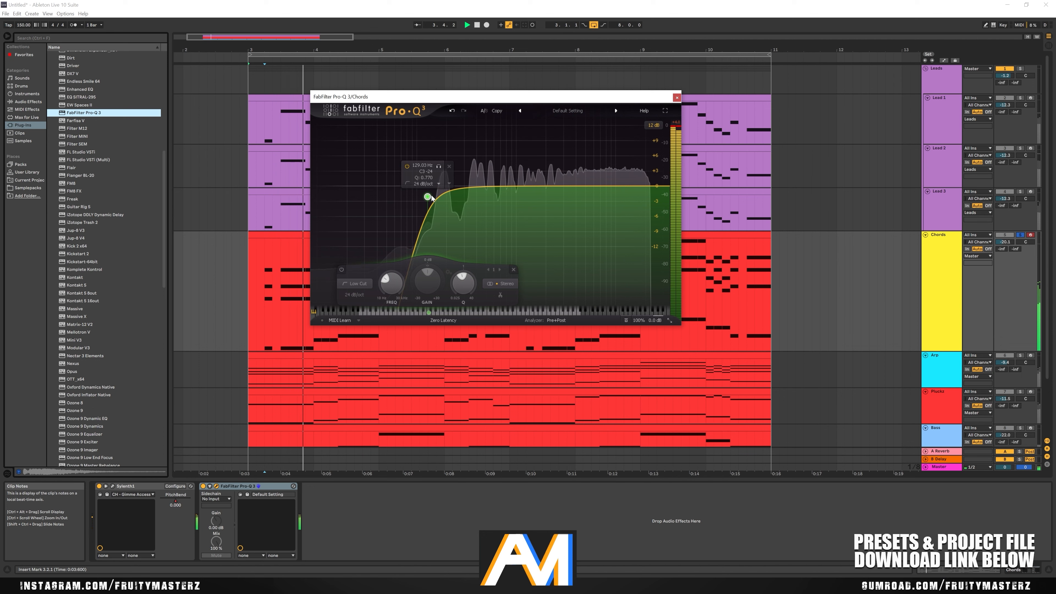
{"action": "left_click", "coordinate": [676, 97]}
{"action": "scroll", "coordinate": [116, 159], "scroll_direction": "up", "scroll_amount": 5}
{"action": "scroll", "coordinate": [116, 160], "scroll_direction": "up", "scroll_amount": 8}
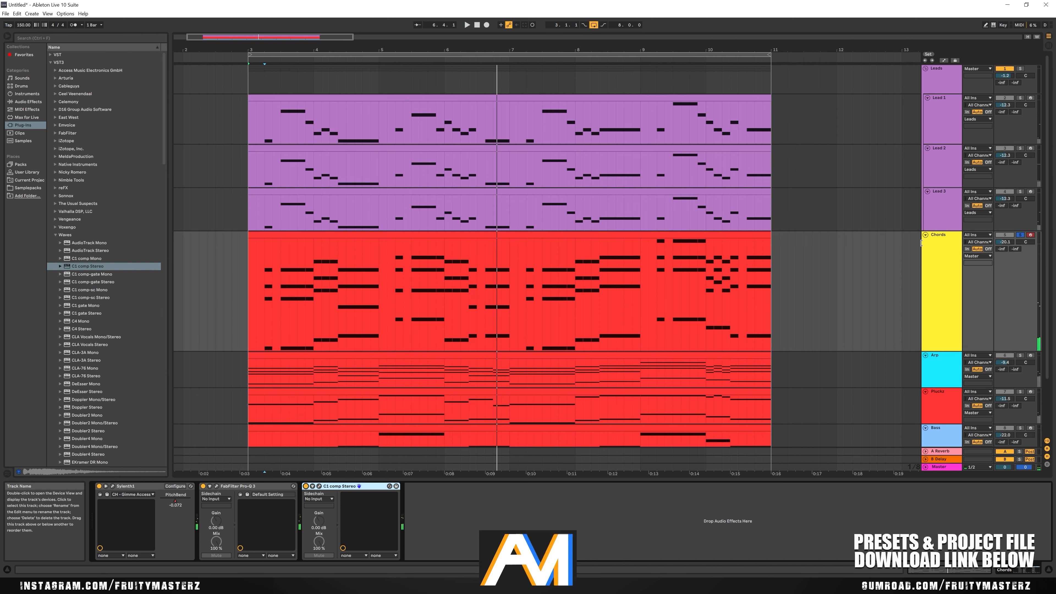
Reduce the Chords track's height and duplicate the track with its clip and effects
{"action": "scroll", "coordinate": [818, 274], "scroll_direction": "down", "scroll_amount": 2}
{"action": "scroll", "coordinate": [818, 274], "scroll_direction": "down", "scroll_amount": 5}
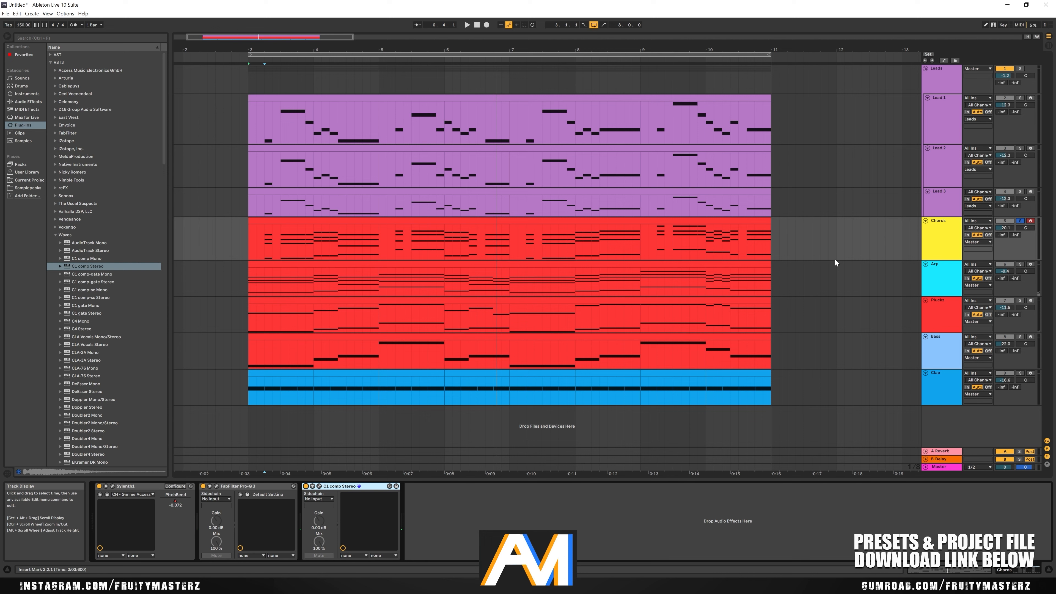
{"action": "left_click", "coordinate": [951, 242]}
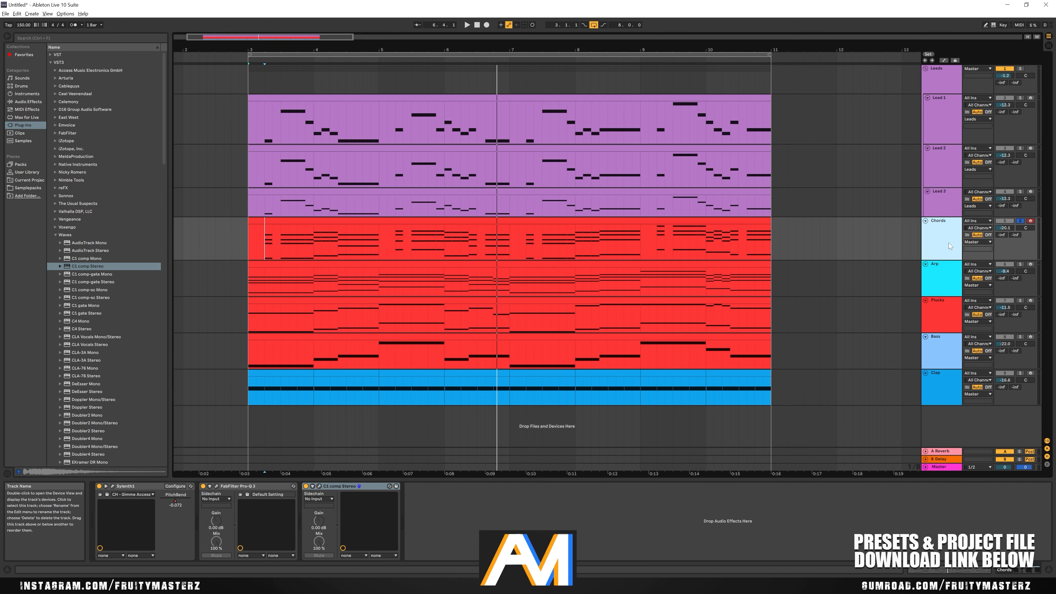
{"action": "key", "text": "ctrl+d"}
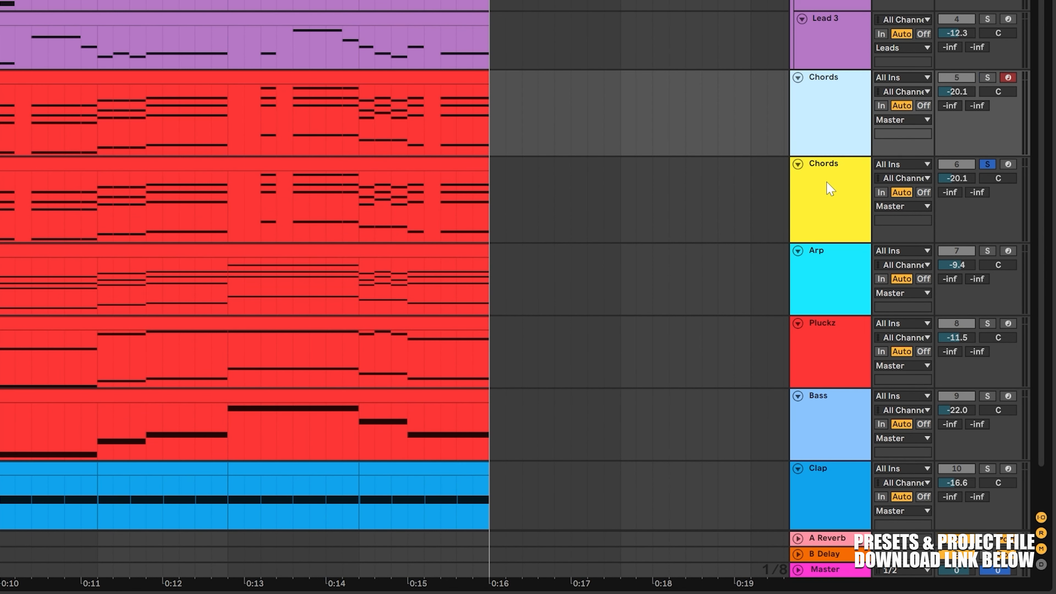
Group the two Chords tracks, name the group Chords and colour it yellow
{"action": "left_click", "coordinate": [830, 190]}
{"action": "left_click", "coordinate": [834, 112]}
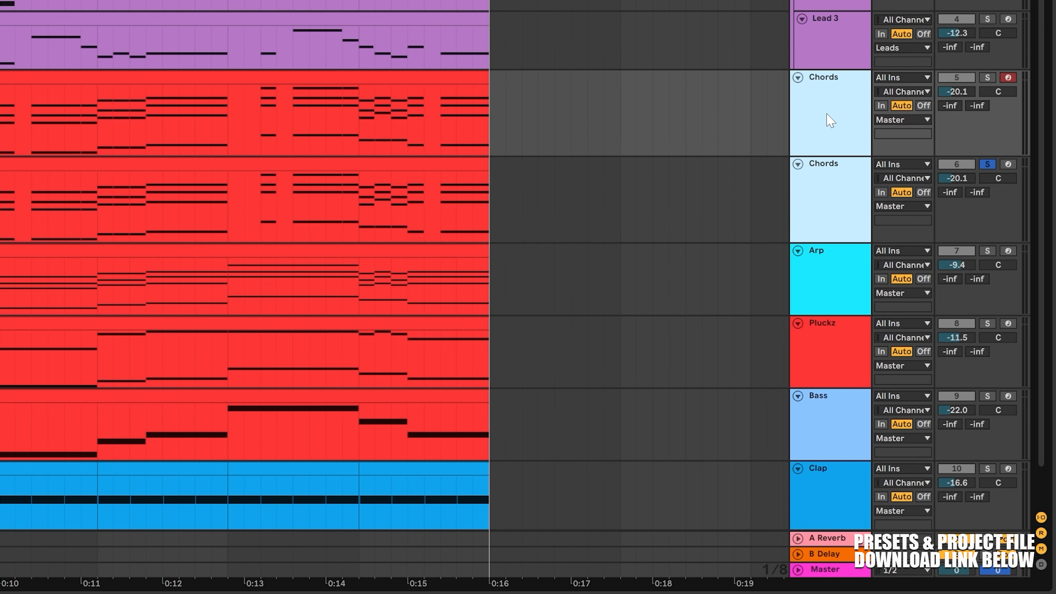
{"action": "right_click", "coordinate": [831, 121]}
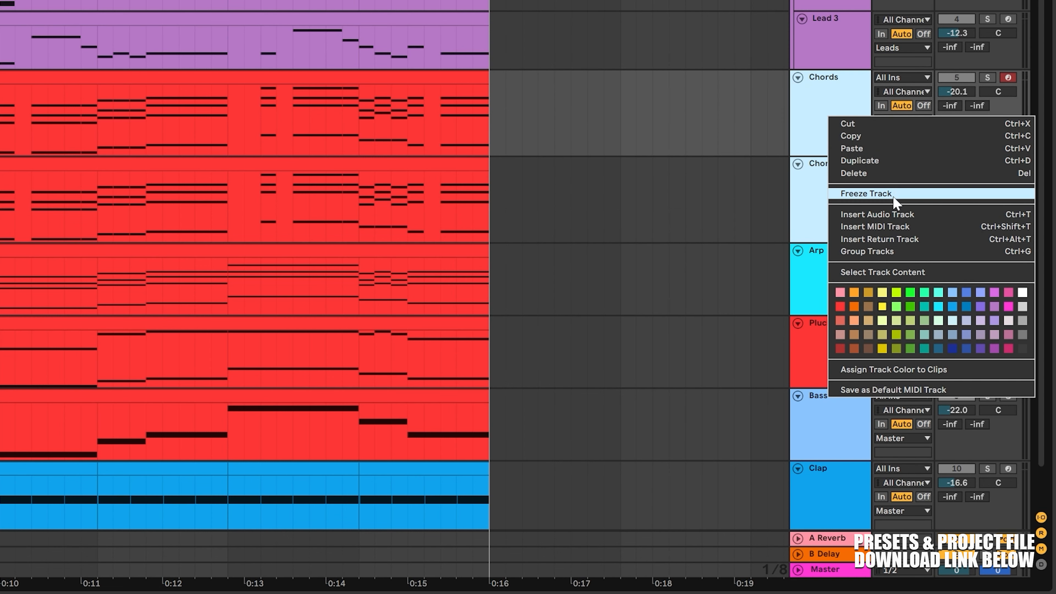
{"action": "left_click", "coordinate": [888, 249]}
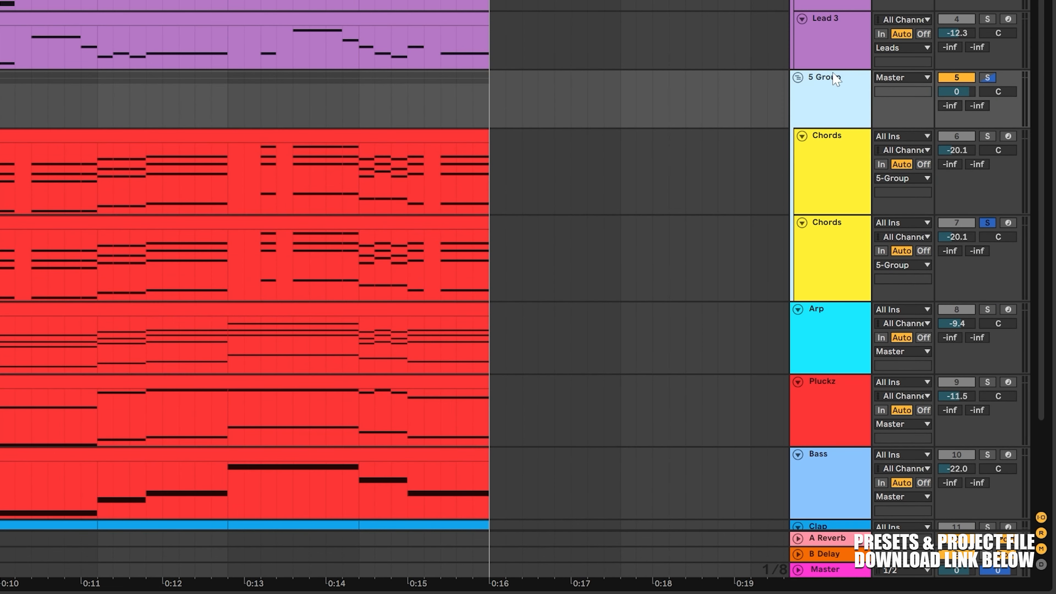
{"action": "right_click", "coordinate": [836, 79]}
{"action": "left_click", "coordinate": [890, 153]}
Rename the two tracks inside the Chords group as Chords 1 and Chords 2
{"action": "right_click", "coordinate": [837, 145]}
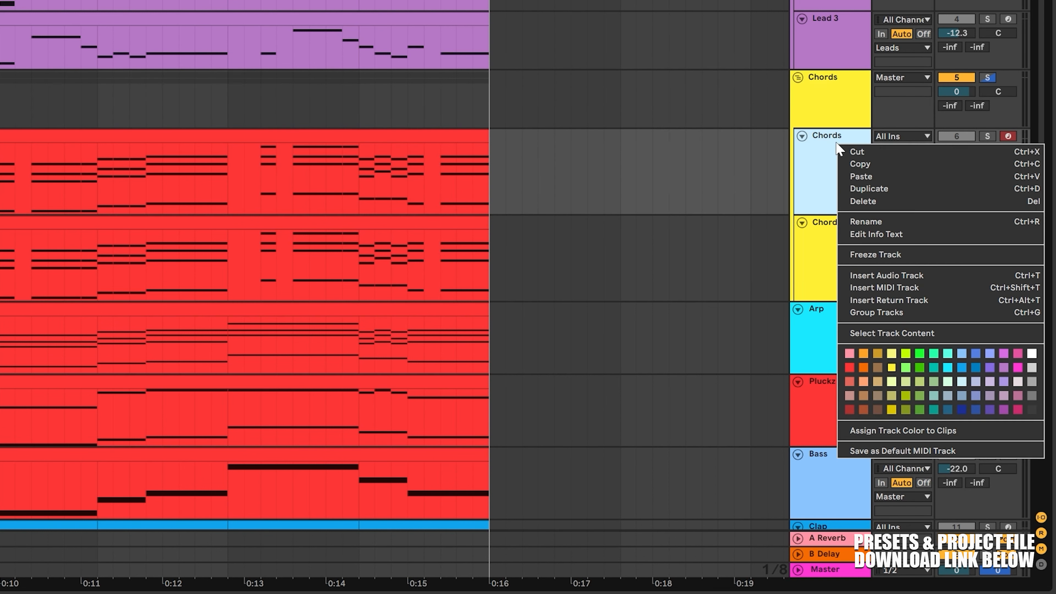
{"action": "left_click", "coordinate": [896, 223]}
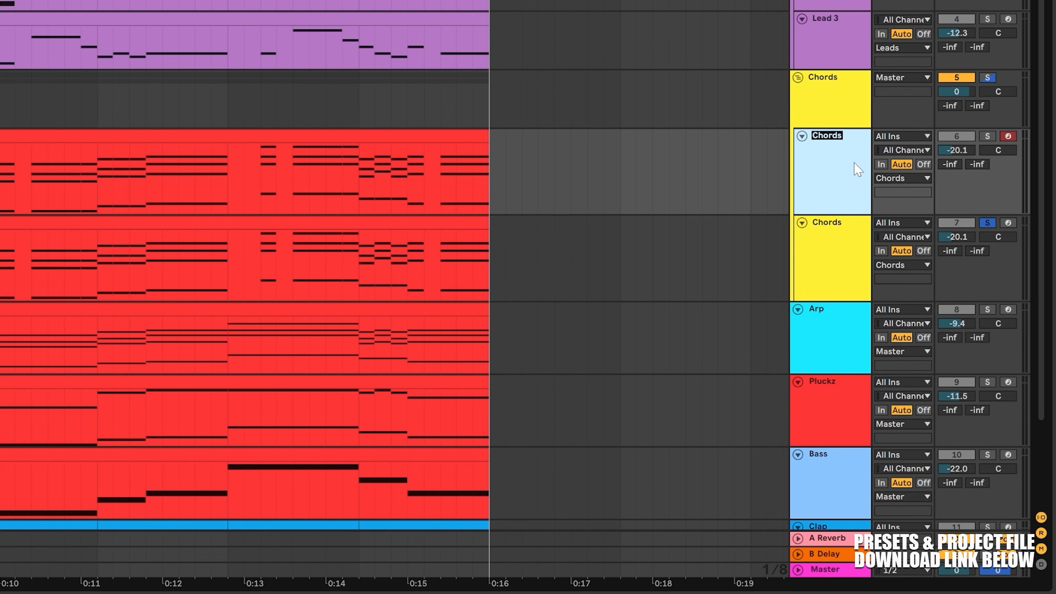
{"action": "left_click", "coordinate": [840, 226]}
{"action": "right_click", "coordinate": [840, 227]}
{"action": "left_click", "coordinate": [867, 302]}
{"action": "type", "text": "Chords 2"}
{"action": "key", "text": "Return"}
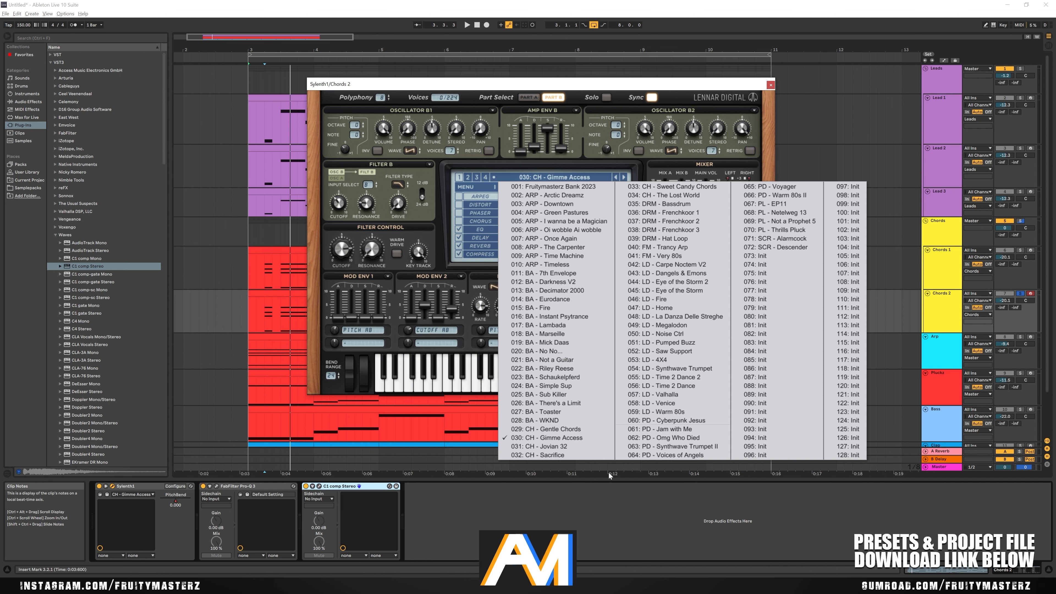
Load the preset 032: CH - Sacrifice in the Chords 2 track's Sylenth1 and play it back
{"action": "left_click", "coordinate": [591, 455]}
{"action": "key", "text": "space"}
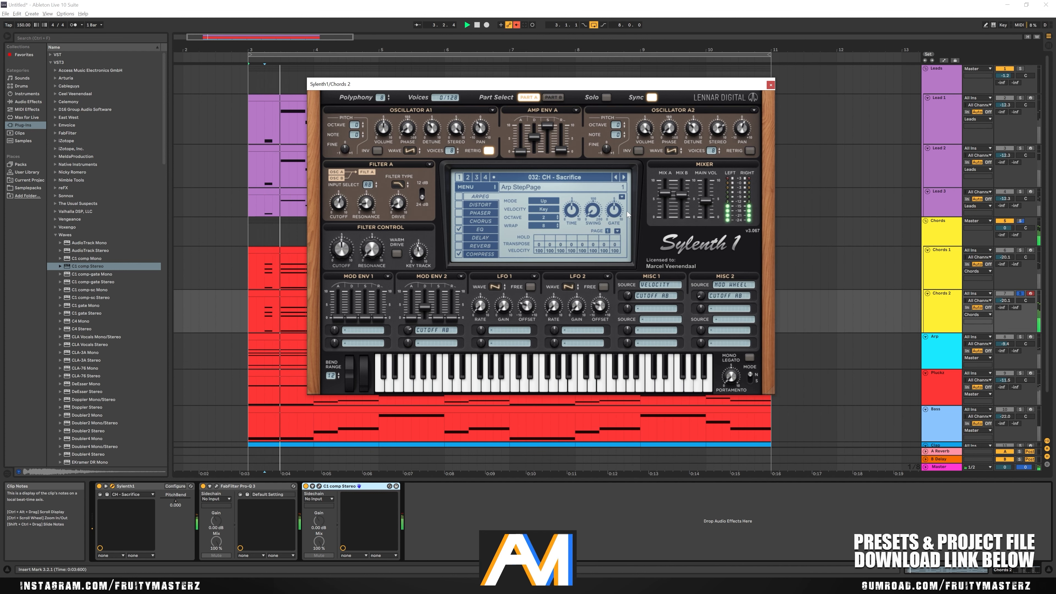
{"action": "left_click", "coordinate": [770, 85]}
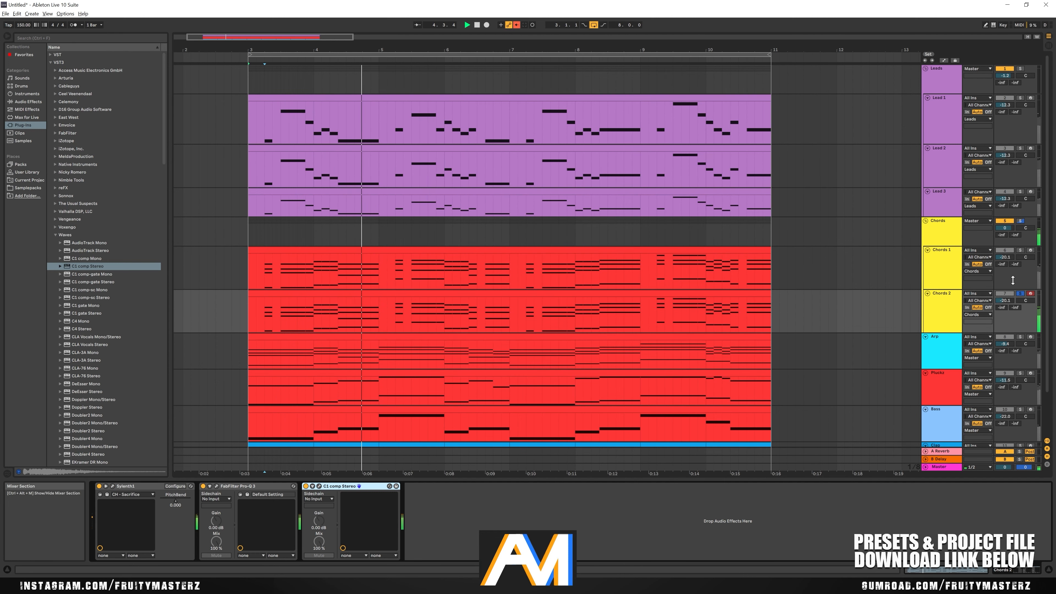
Compare Chords 1 and Chords 2 together and separately by toggling their solos during playback
{"action": "left_click", "coordinate": [1021, 251]}
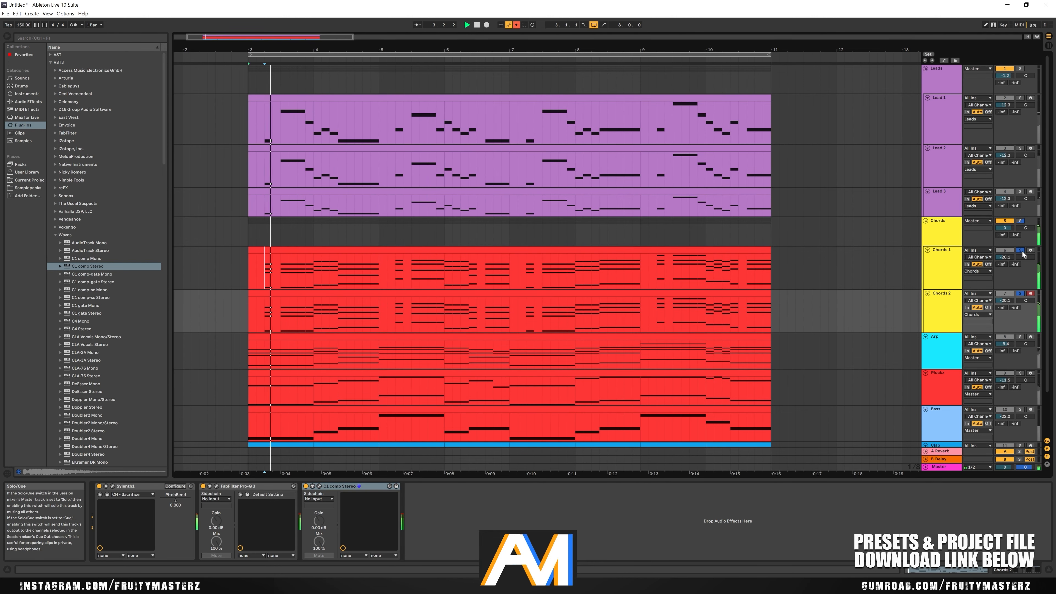
{"action": "left_click", "coordinate": [1021, 294]}
{"action": "left_click", "coordinate": [1021, 294]}
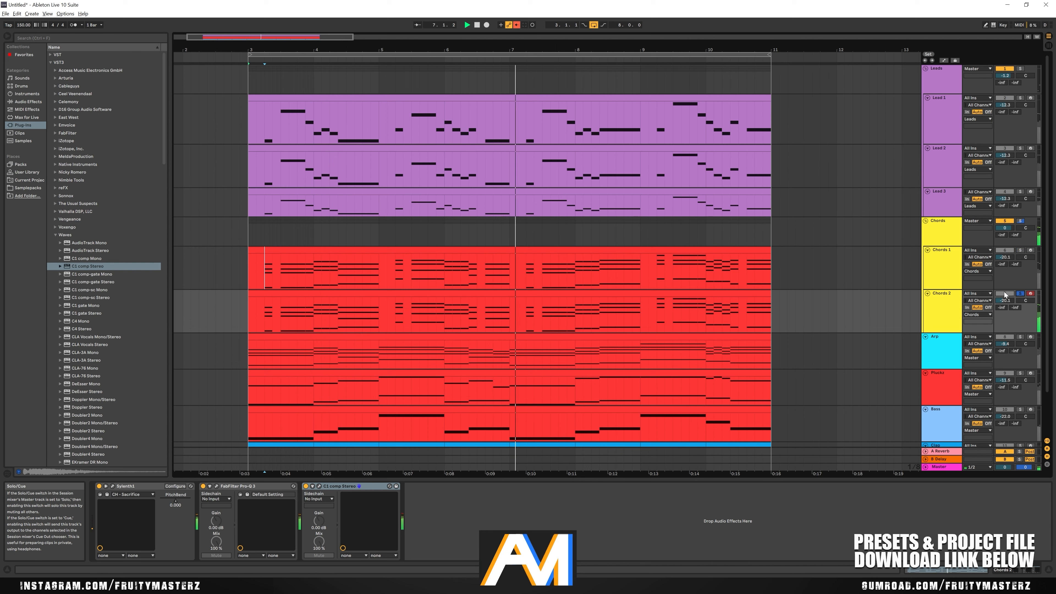
Show the track automation and re-enable the overridden Sylenth1 PitchBend automation on the Chords 2 track
{"action": "left_click", "coordinate": [948, 317]}
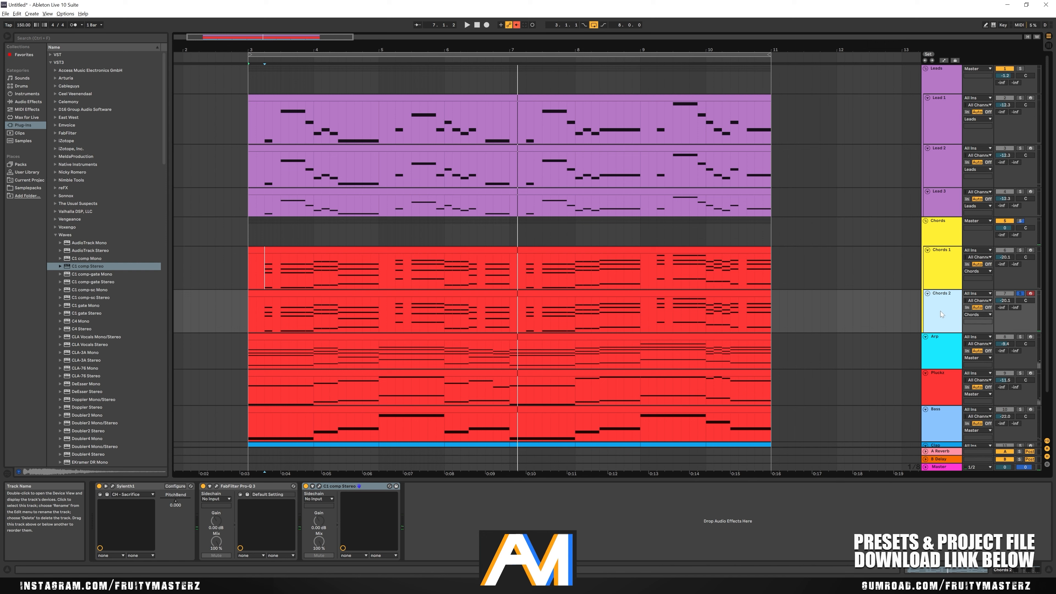
{"action": "key", "text": "a"}
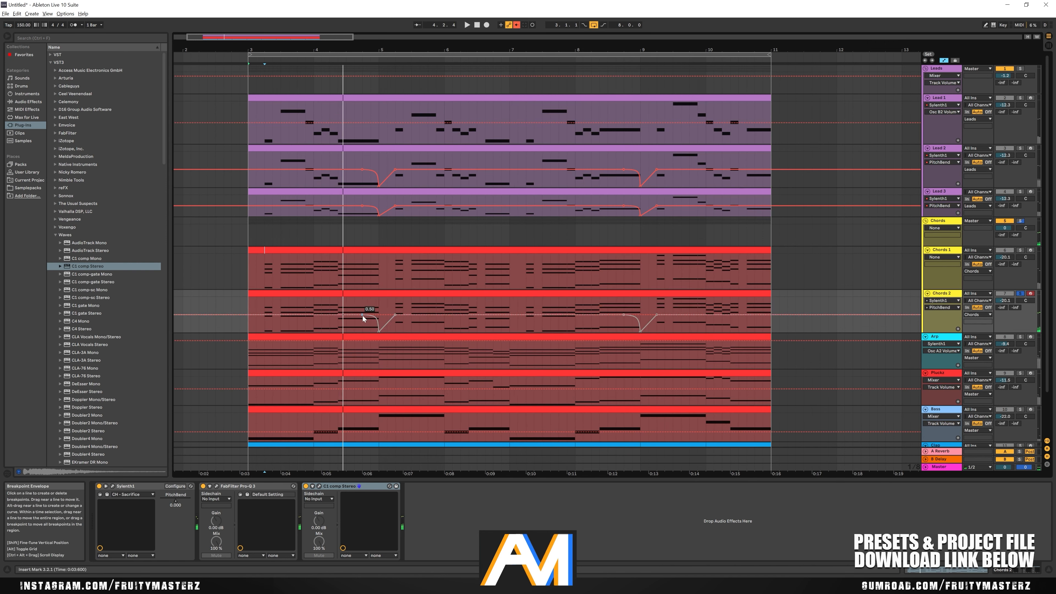
{"action": "right_click", "coordinate": [363, 319]}
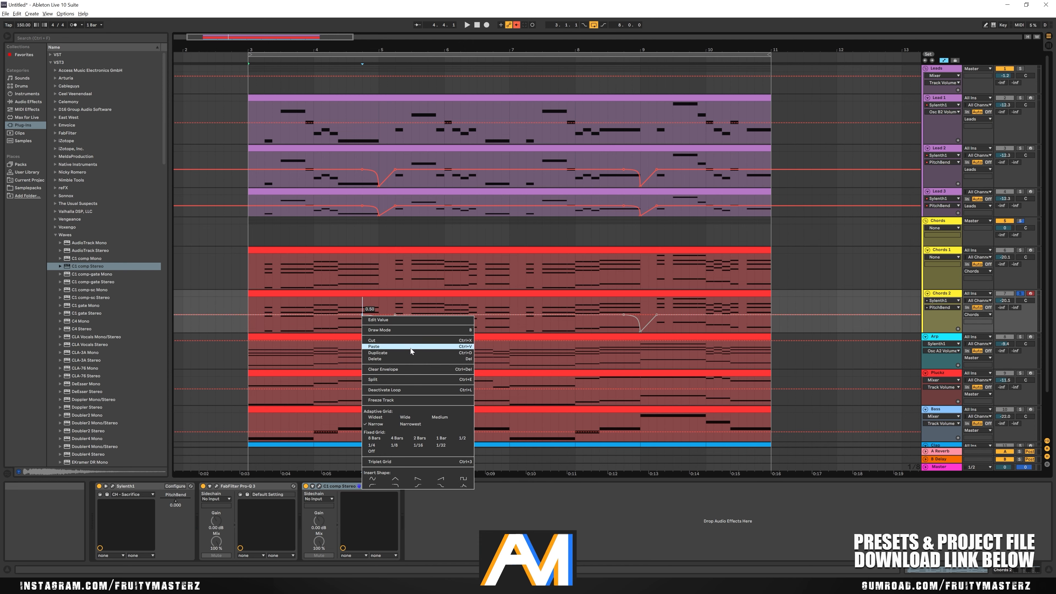
{"action": "right_click", "coordinate": [176, 500]}
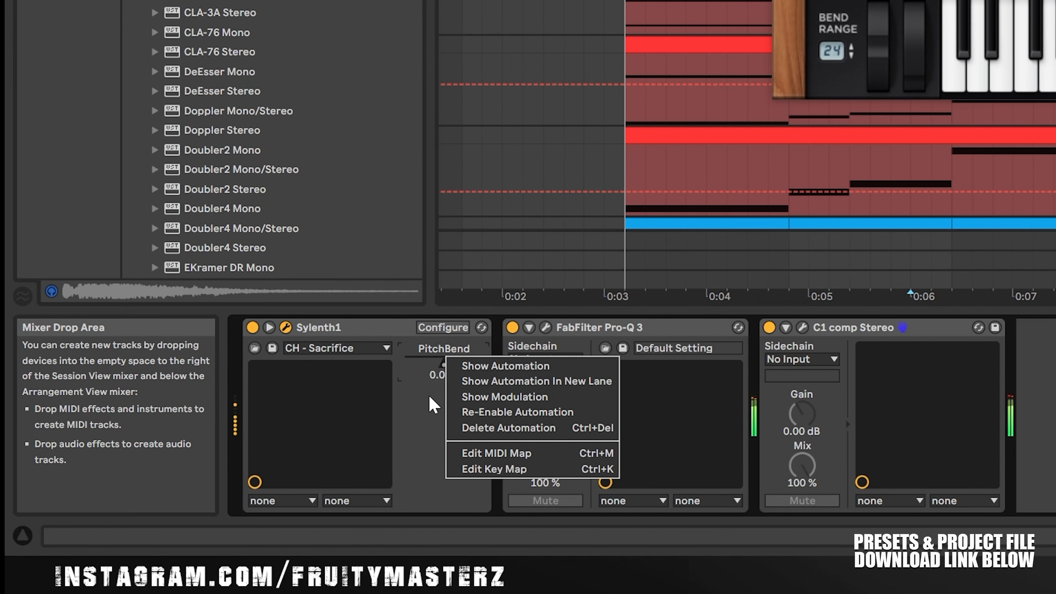
{"action": "left_click", "coordinate": [431, 420]}
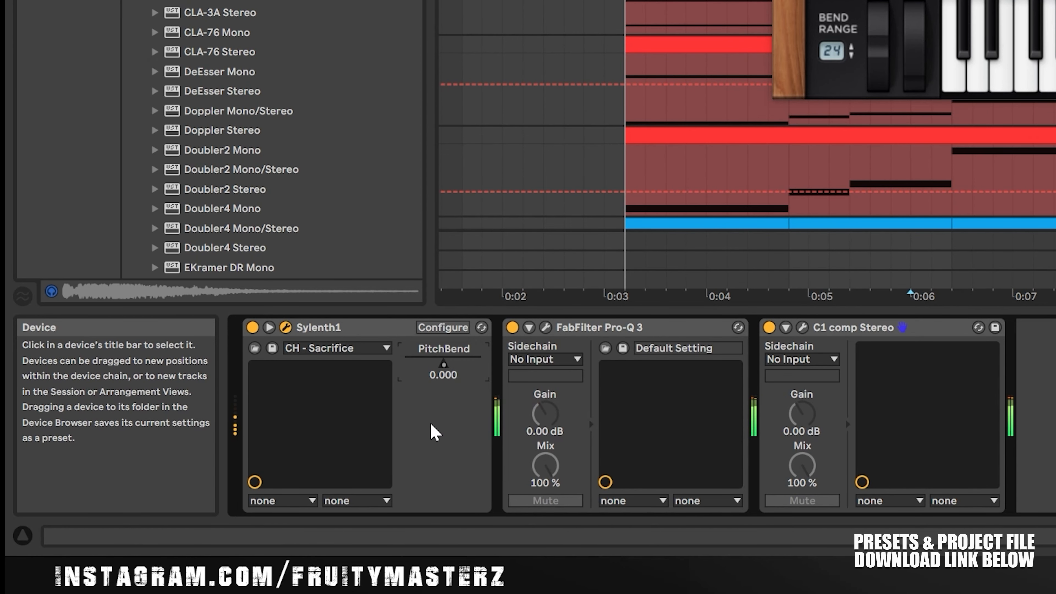
{"action": "right_click", "coordinate": [449, 356]}
{"action": "left_click", "coordinate": [494, 412]}
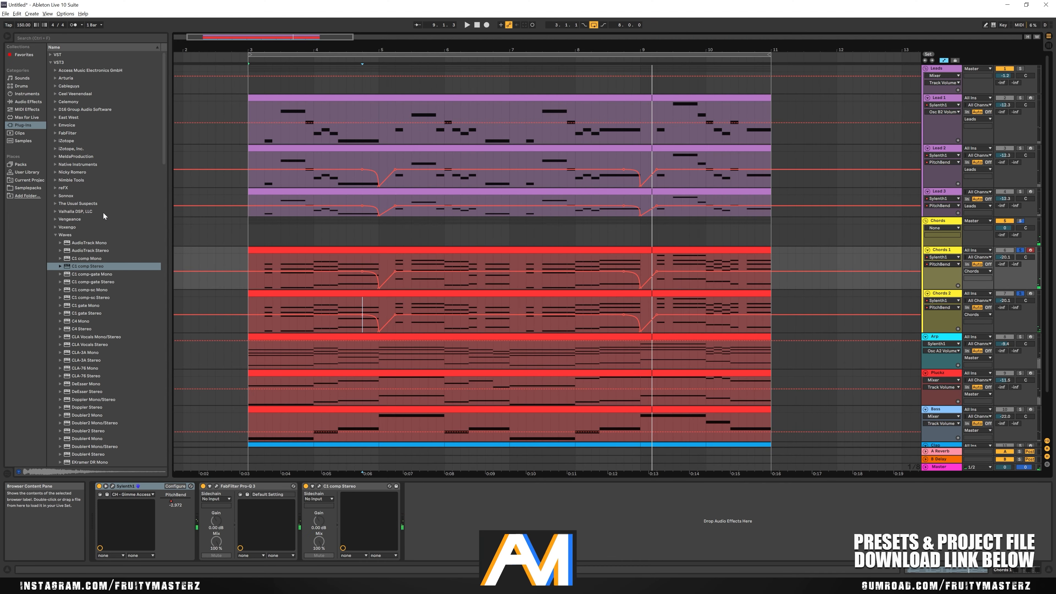
Add the Waves PuigTec EQP1A Stereo equaliser to the Chords group
{"action": "scroll", "coordinate": [103, 213], "scroll_direction": "down", "scroll_amount": 2}
{"action": "scroll", "coordinate": [67, 181], "scroll_direction": "up", "scroll_amount": 2}
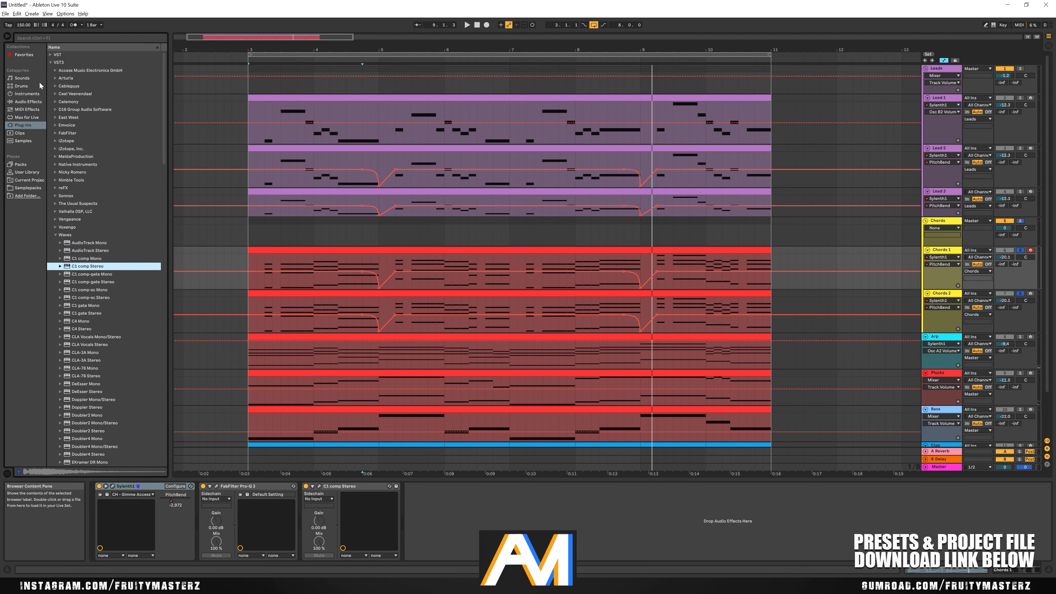
{"action": "scroll", "coordinate": [89, 204], "scroll_direction": "down", "scroll_amount": 12}
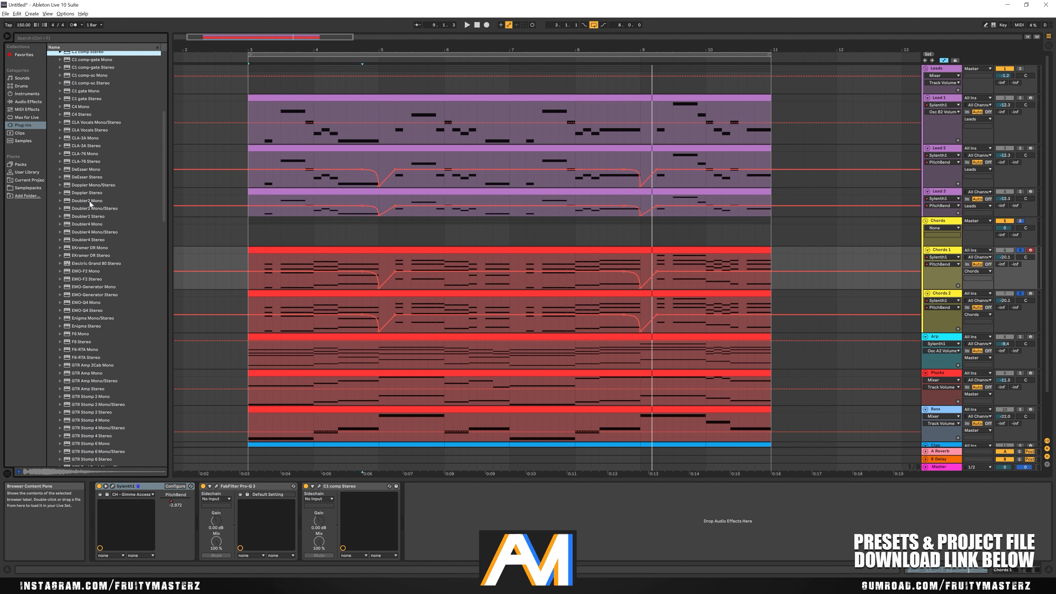
{"action": "scroll", "coordinate": [89, 205], "scroll_direction": "down", "scroll_amount": 3}
{"action": "scroll", "coordinate": [75, 228], "scroll_direction": "down", "scroll_amount": 3}
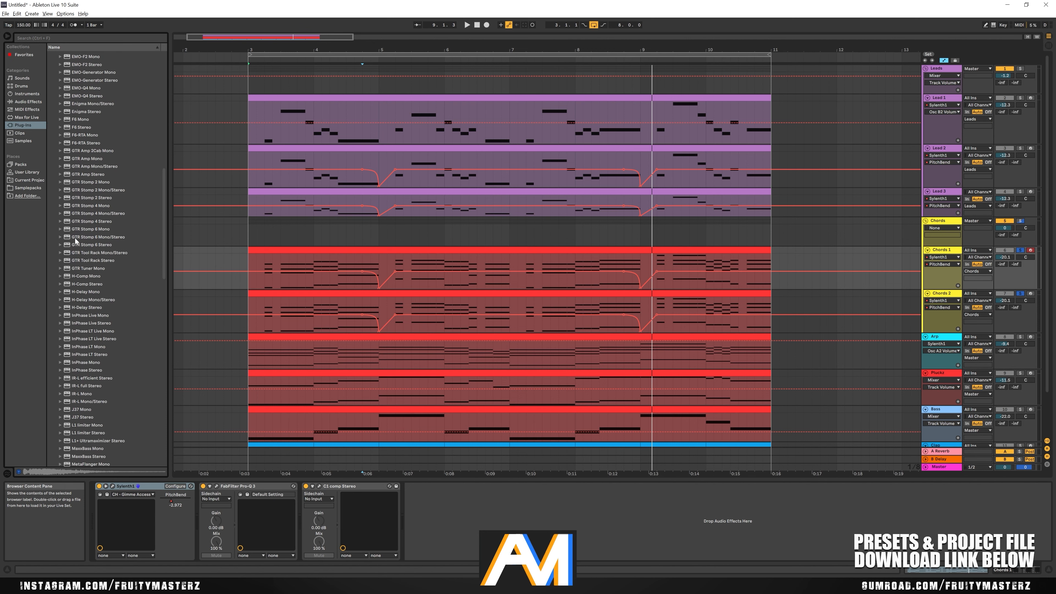
{"action": "scroll", "coordinate": [75, 240], "scroll_direction": "down", "scroll_amount": 10}
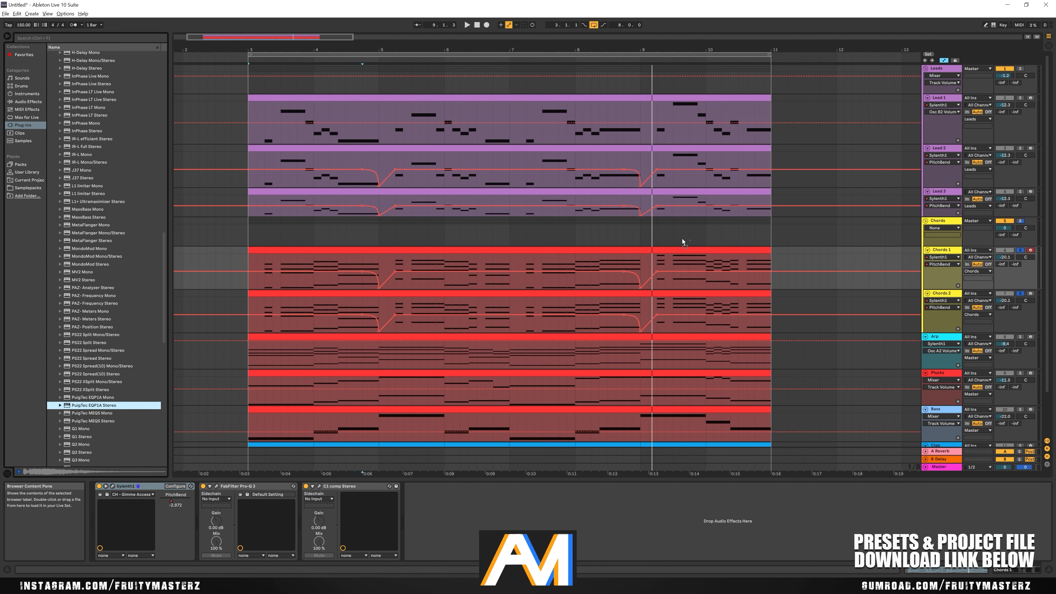
{"action": "left_click_drag", "start_coordinate": [682, 239], "coordinate": [683, 238]}
Raise the PuigTec's high-frequency boost on the Chords group during playback, and hide the automation
{"action": "key", "text": "space"}
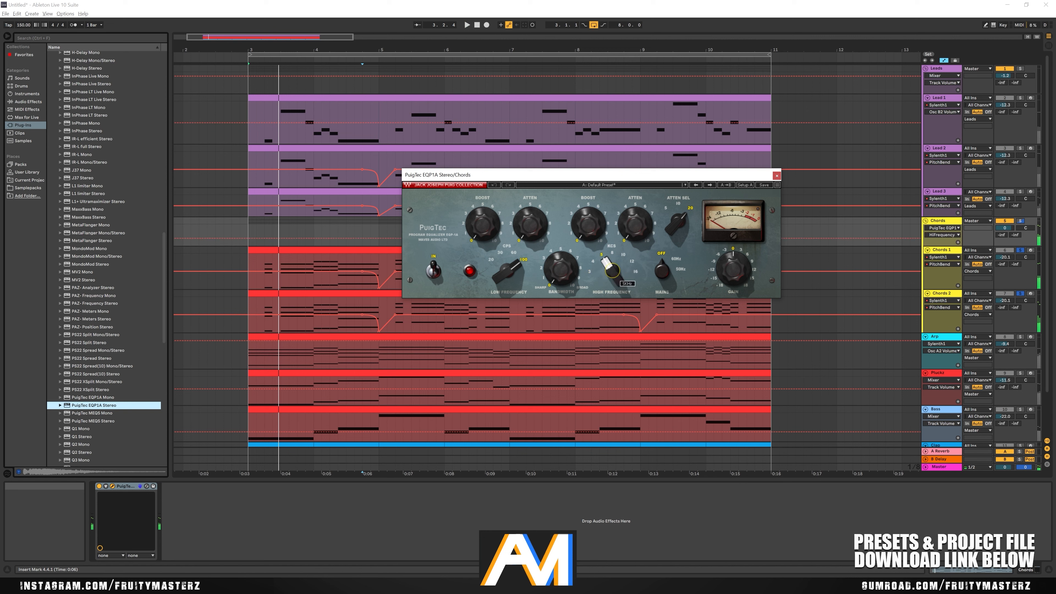
{"action": "left_click_drag", "start_coordinate": [598, 243], "coordinate": [599, 228]}
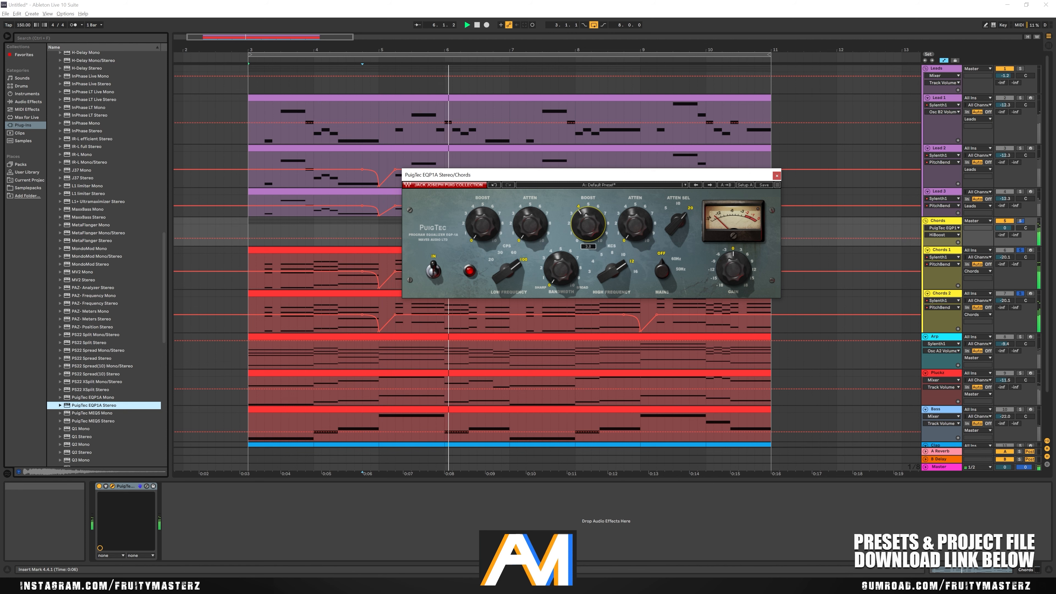
{"action": "left_click", "coordinate": [776, 175]}
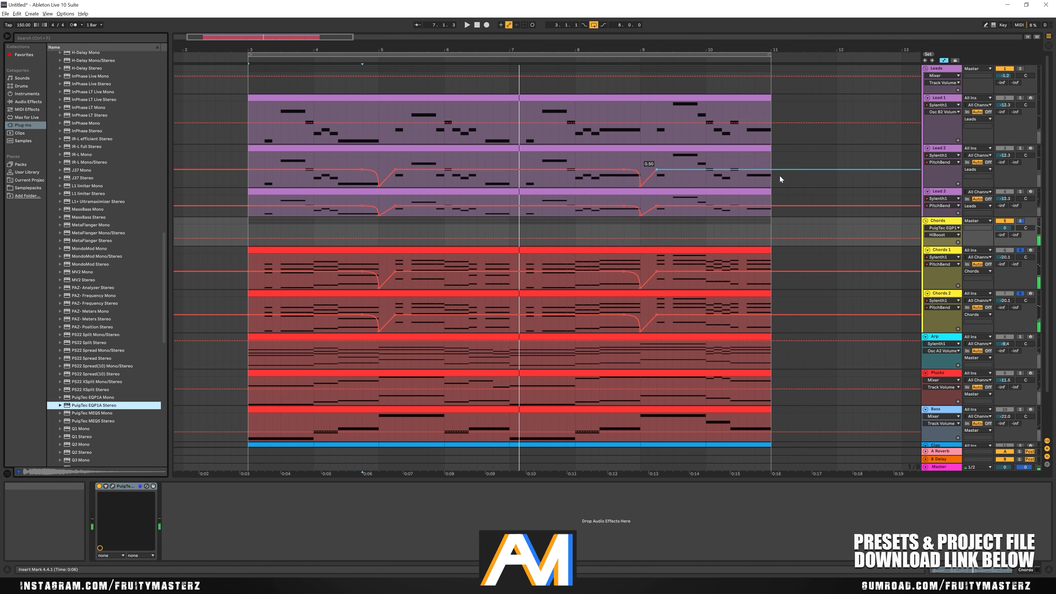
{"action": "key", "text": "a"}
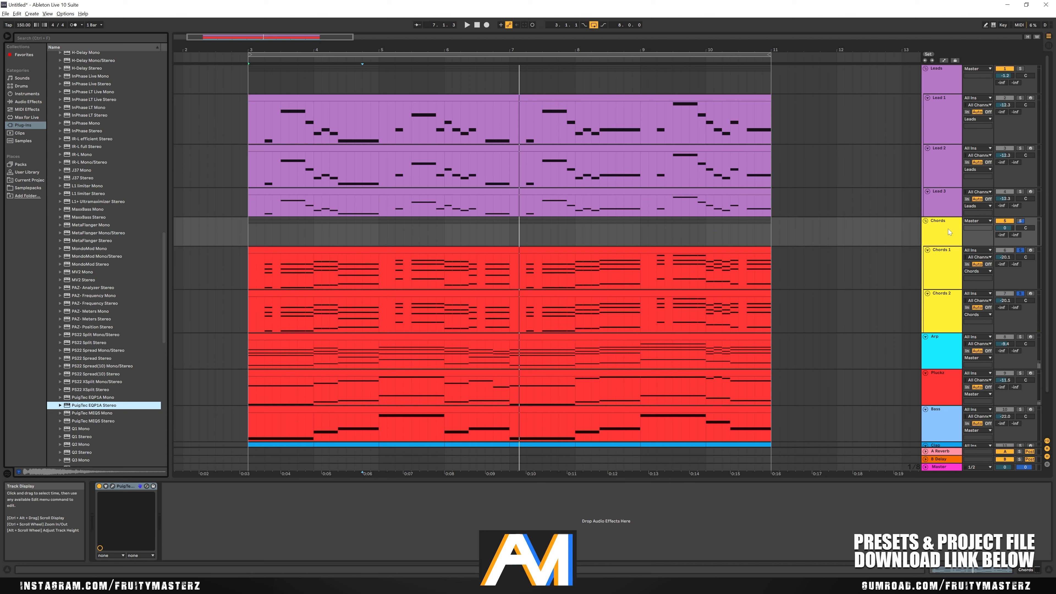
Collapse the Chords and Leads groups, and unsolo Chords to play the full mix
{"action": "left_click", "coordinate": [926, 221]}
{"action": "left_click", "coordinate": [926, 69]}
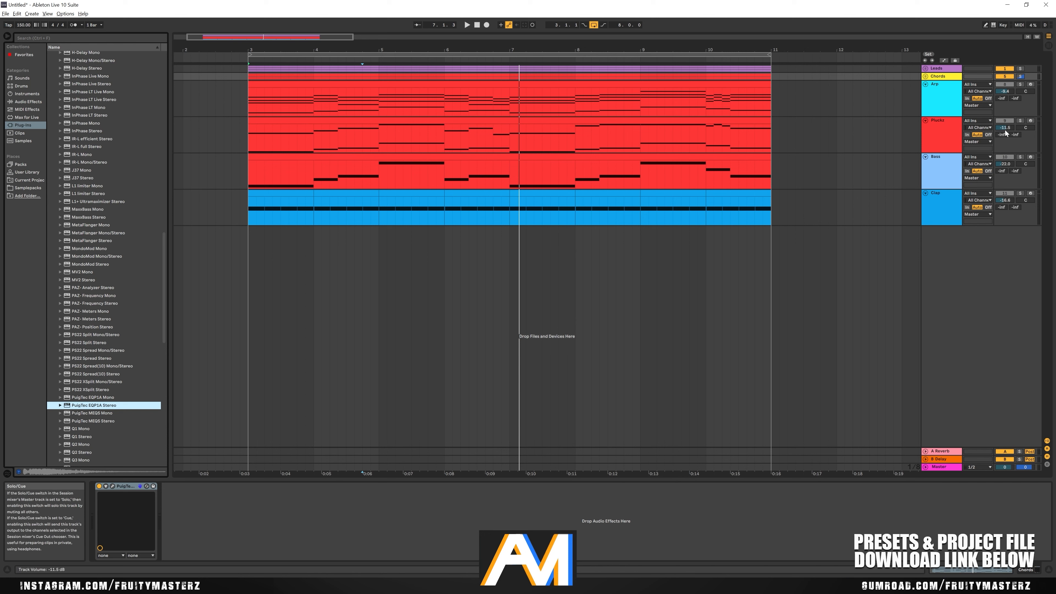
{"action": "left_click", "coordinate": [946, 136]}
{"action": "left_click", "coordinate": [946, 91]}
{"action": "left_click", "coordinate": [944, 134]}
{"action": "key", "text": "space"}
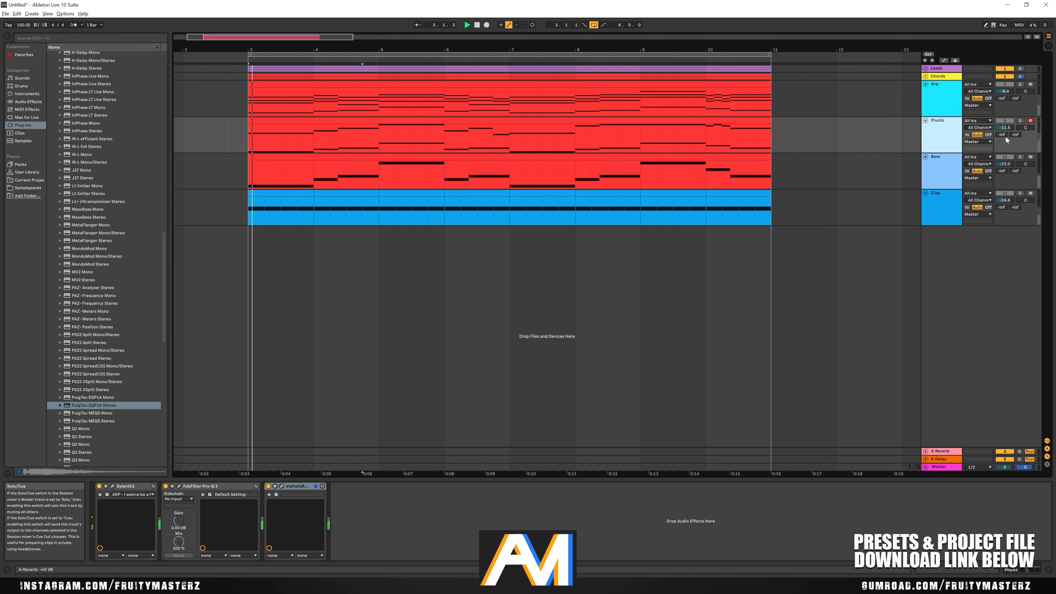
{"action": "left_click", "coordinate": [1020, 77]}
{"action": "key", "text": "space"}
{"action": "key", "text": "space"}
{"action": "key", "text": "space"}
{"action": "key", "text": "space"}
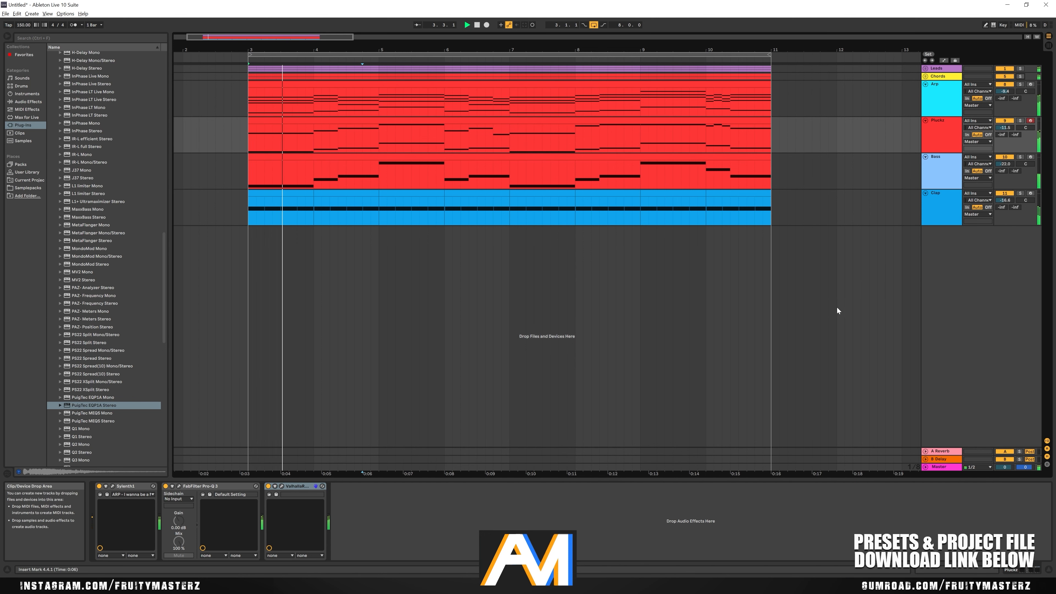
Expand the Leads group and raise the Clap track's volume during playback
{"action": "left_click", "coordinate": [925, 68]}
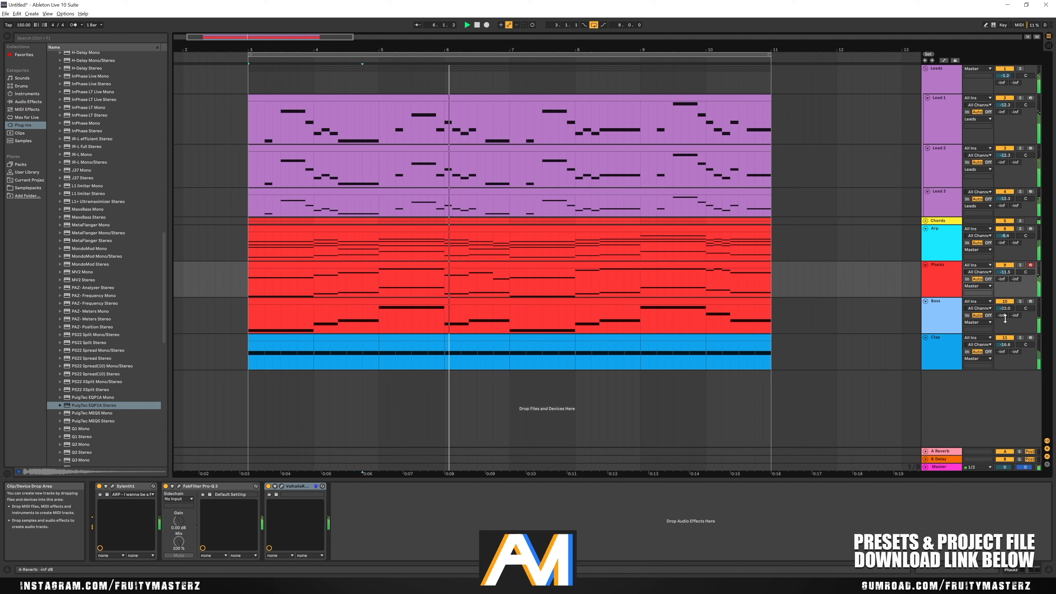
{"action": "left_click_drag", "start_coordinate": [1005, 345], "coordinate": [1005, 345]}
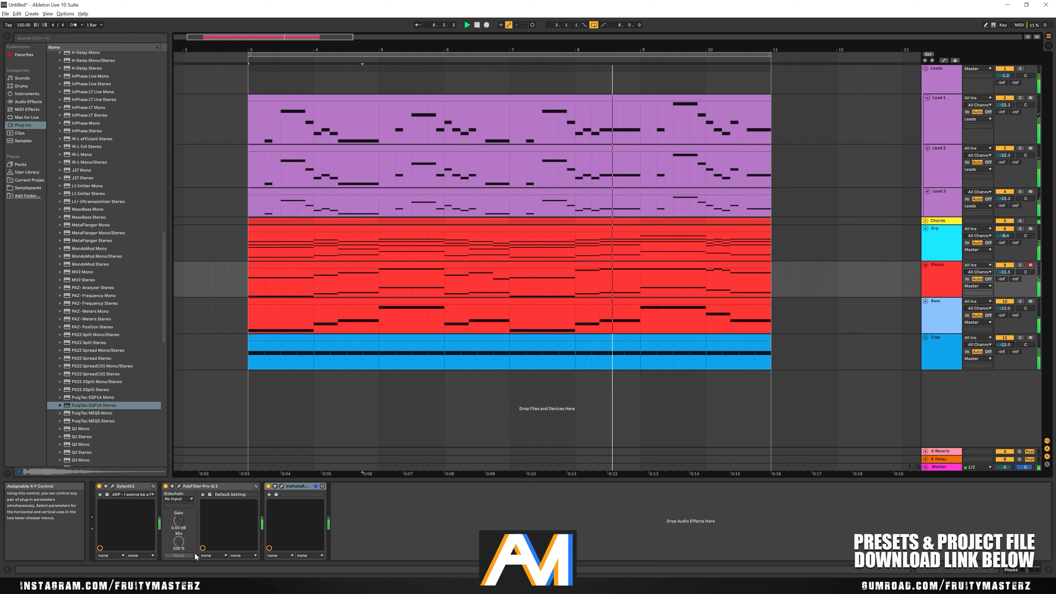
{"action": "left_click", "coordinate": [179, 586]}
{"action": "left_click", "coordinate": [180, 586]}
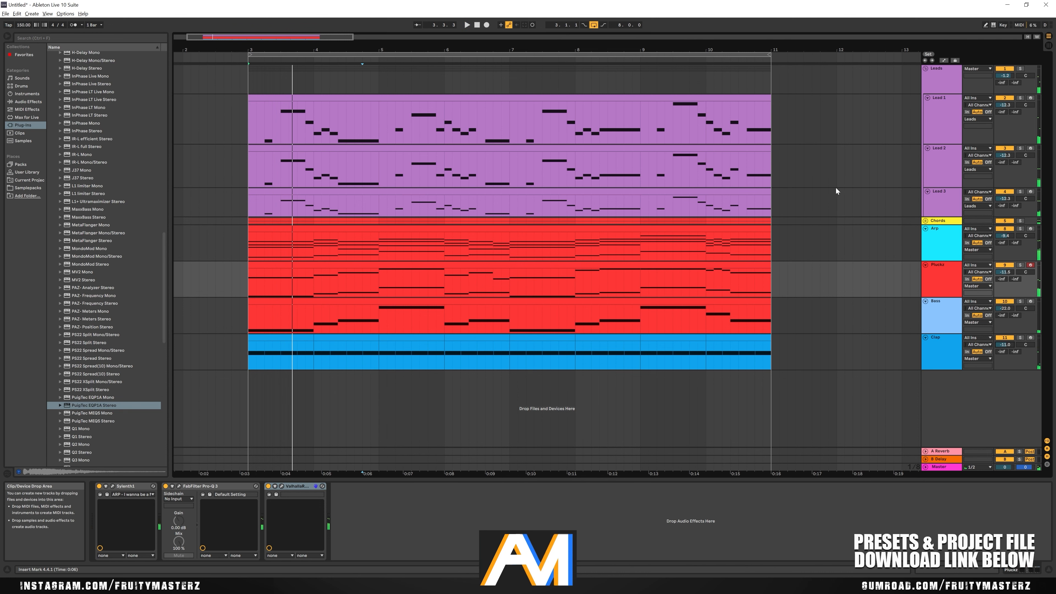
Expand and solo the Chords group, raise Chords 1 slightly and Chords 2 to -17.6 dB, and play the full mix
{"action": "left_click", "coordinate": [926, 221]}
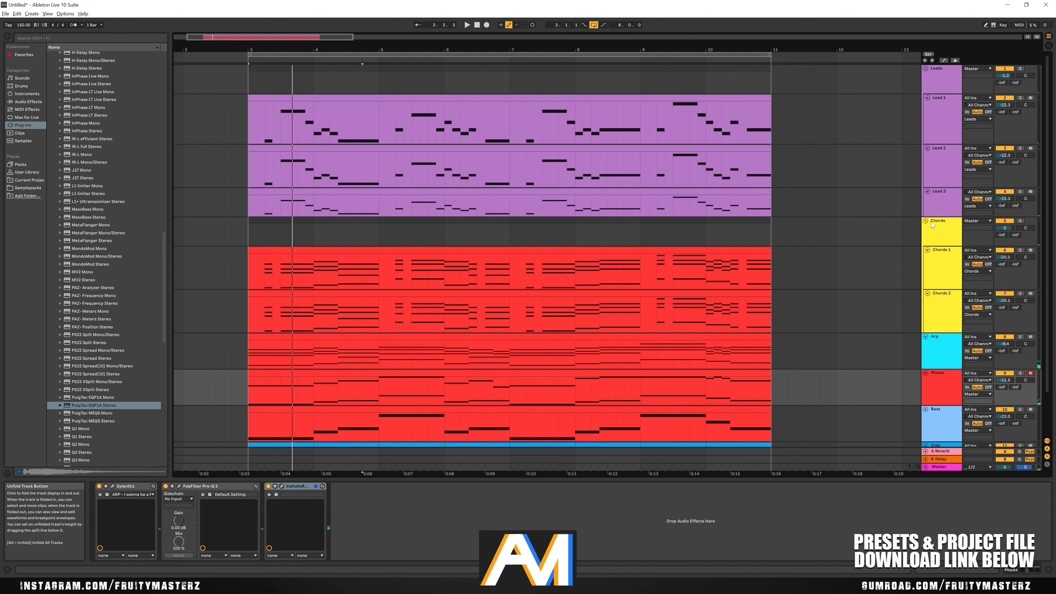
{"action": "left_click", "coordinate": [1004, 221]}
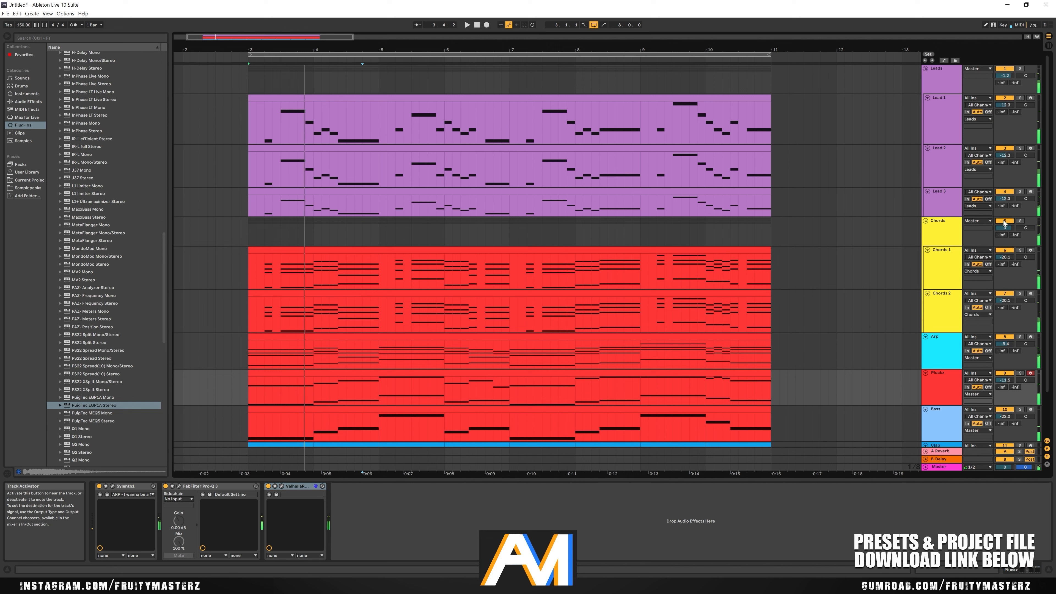
{"action": "left_click", "coordinate": [1020, 221]}
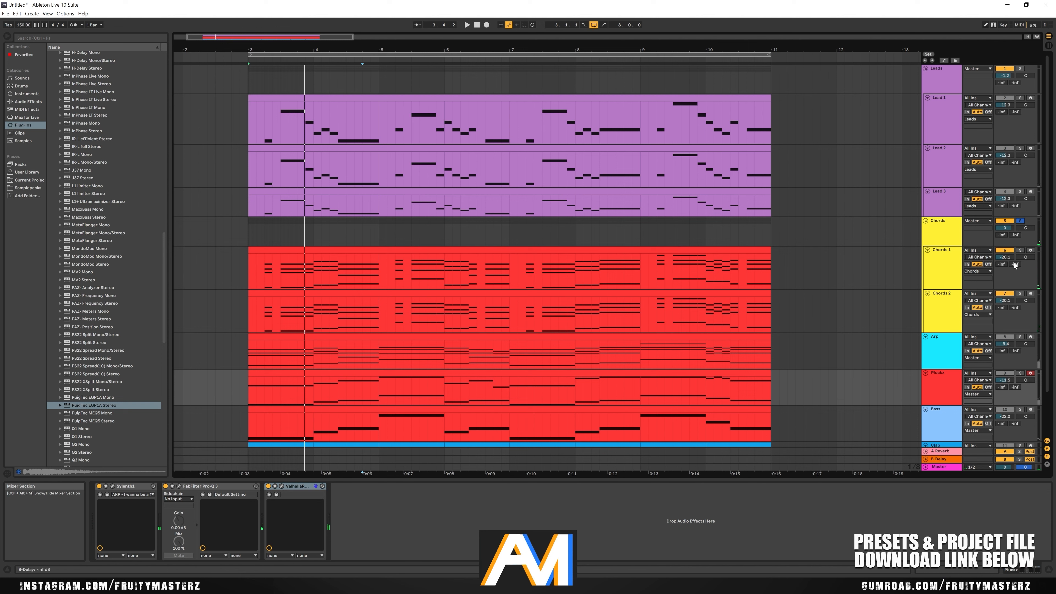
{"action": "key", "text": "space"}
{"action": "mouse_move", "coordinate": [1006, 257]}
{"action": "left_mouse_down"}
{"action": "mouse_move", "coordinate": [1006, 279]}
{"action": "mouse_move", "coordinate": [1006, 258]}
{"action": "left_mouse_up"}
{"action": "left_click_drag", "start_coordinate": [1005, 301], "coordinate": [1005, 295]}
{"action": "left_click", "coordinate": [1021, 220]}
{"action": "key", "text": "space"}
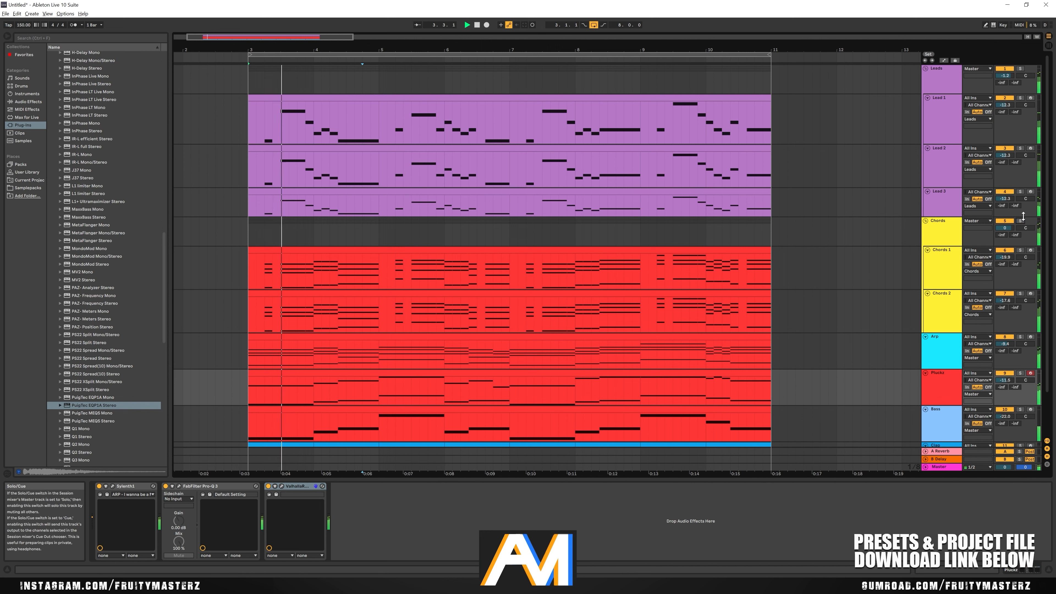
With Lead 2 soloed, raise its volume slightly and set its Sylenth1 LFO 1 Pitch AB modulation amount to -4.640
{"action": "left_click", "coordinate": [1020, 148]}
{"action": "key", "text": "space"}
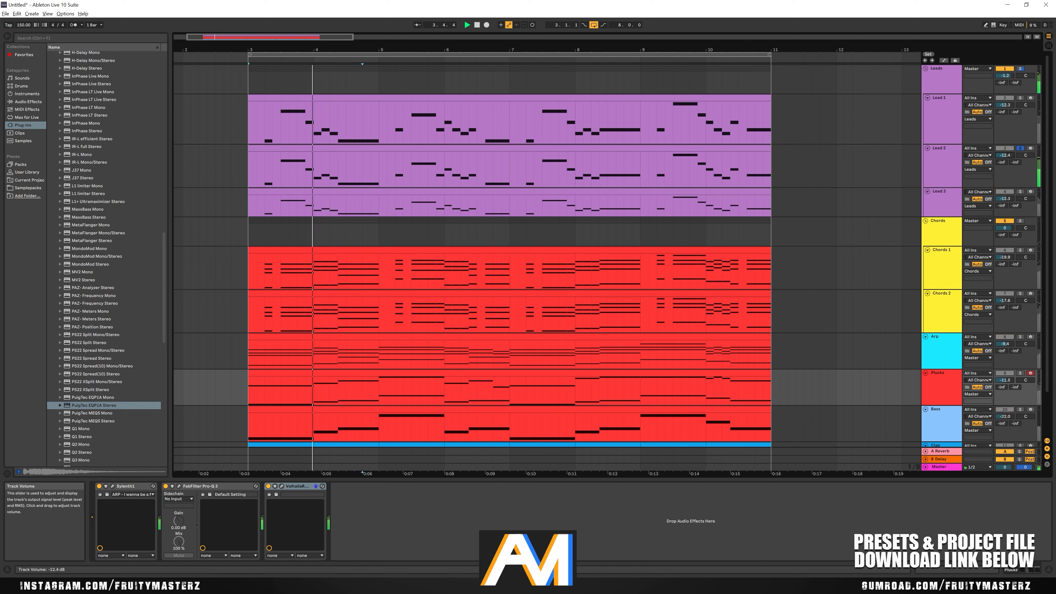
{"action": "left_click", "coordinate": [954, 158]}
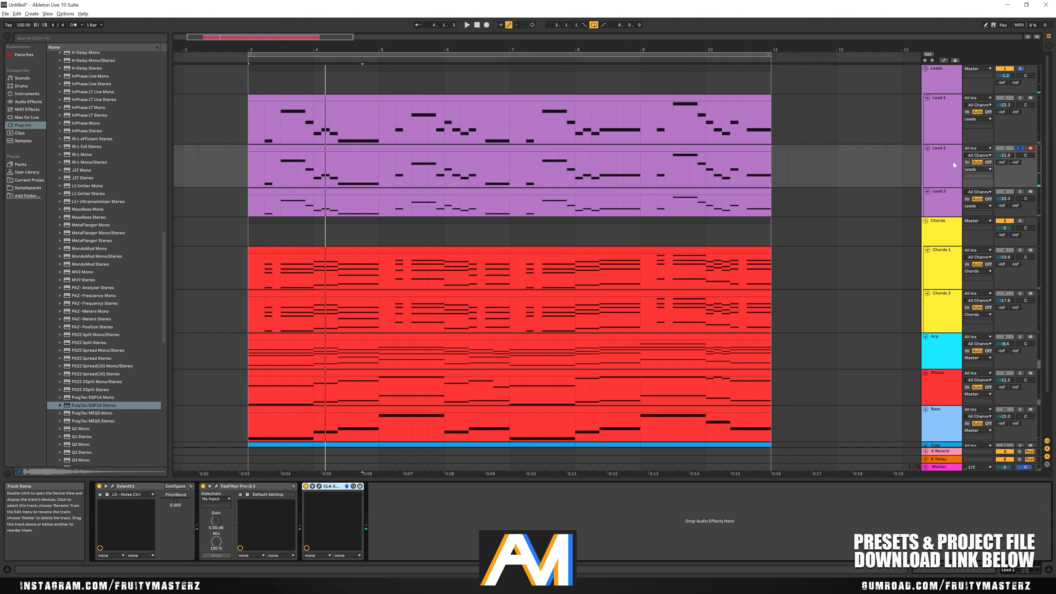
{"action": "left_click", "coordinate": [112, 486]}
{"action": "key", "text": "space"}
{"action": "left_click_drag", "start_coordinate": [777, 391], "coordinate": [753, 418]}
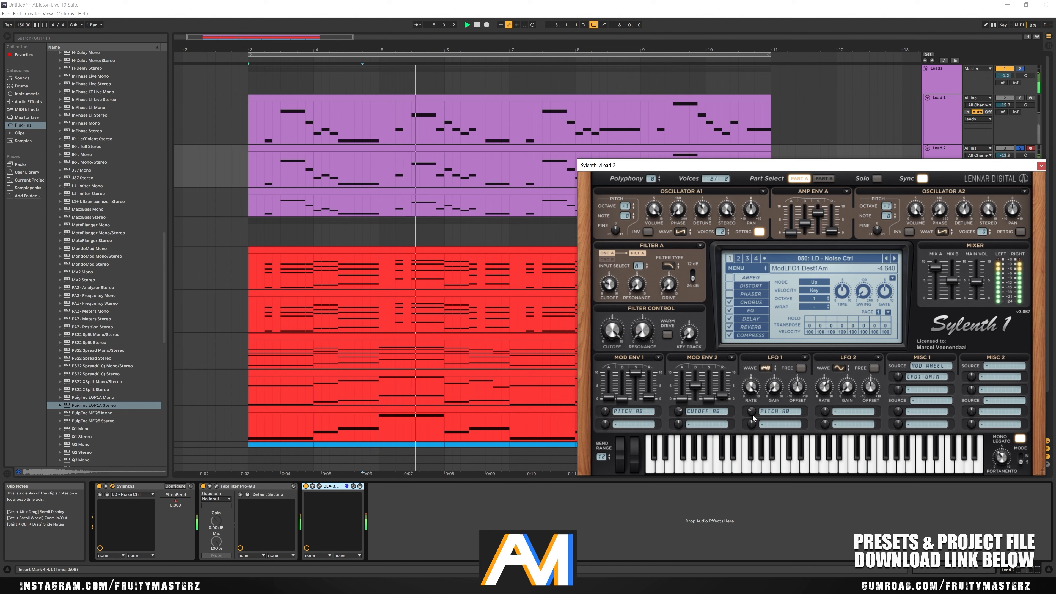
{"action": "left_click", "coordinate": [1041, 166]}
{"action": "left_click", "coordinate": [1020, 149]}
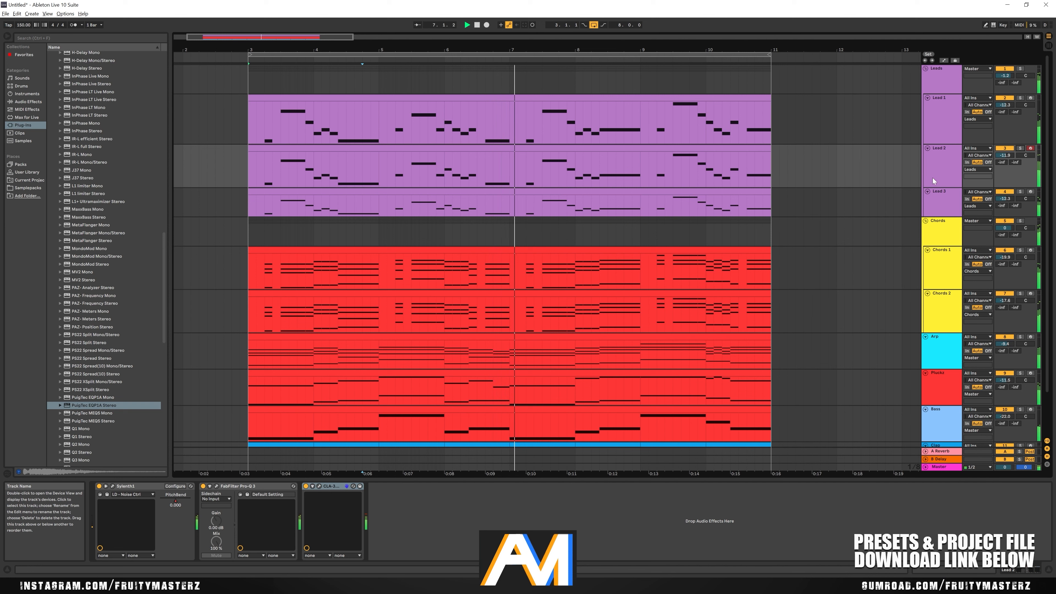
Select and solo the Chords group
{"action": "left_click", "coordinate": [947, 226]}
{"action": "left_click", "coordinate": [1021, 221]}
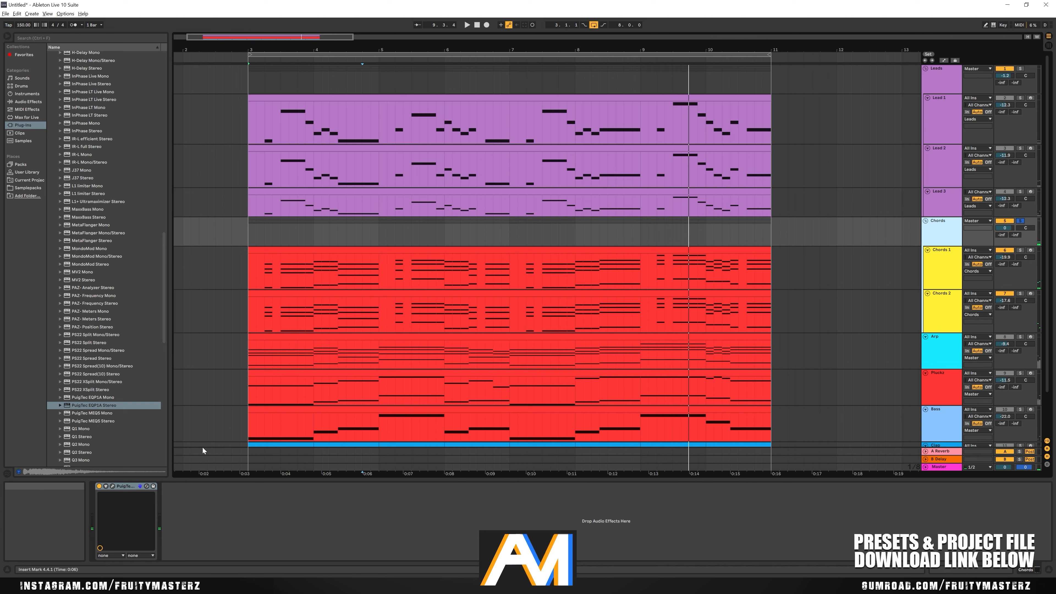
{"action": "scroll", "coordinate": [111, 123], "scroll_direction": "up", "scroll_amount": 3}
{"action": "scroll", "coordinate": [110, 121], "scroll_direction": "up", "scroll_amount": 20}
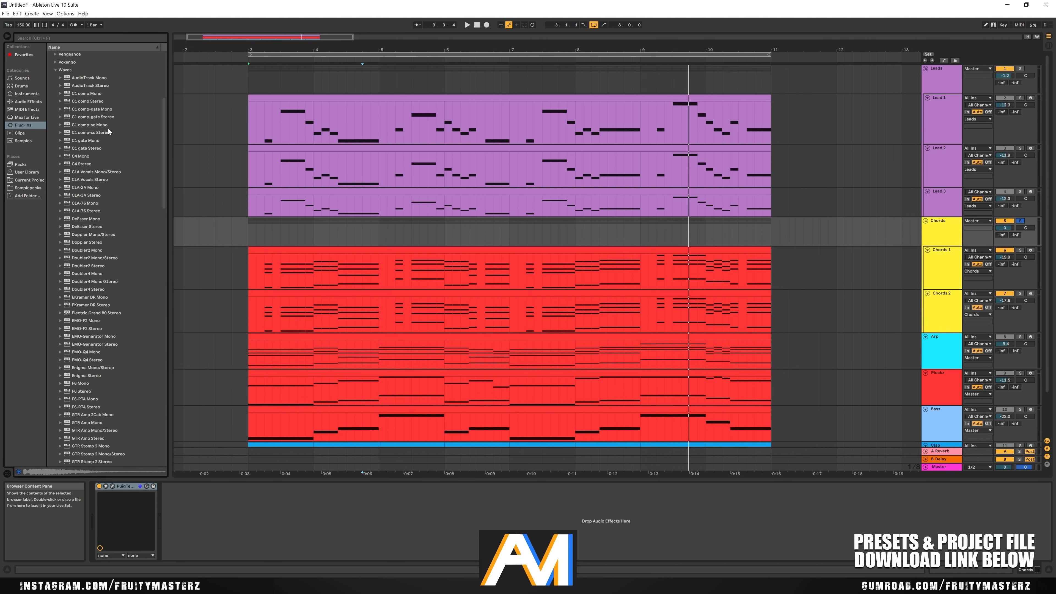
{"action": "left_click_drag", "start_coordinate": [88, 132], "coordinate": [209, 504]}
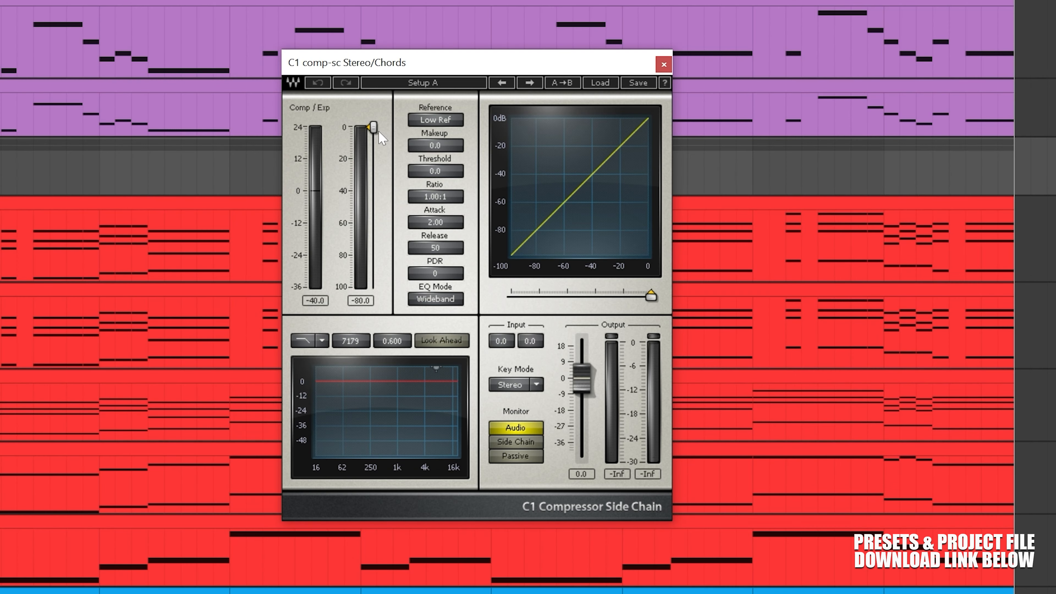
{"action": "key", "text": "space"}
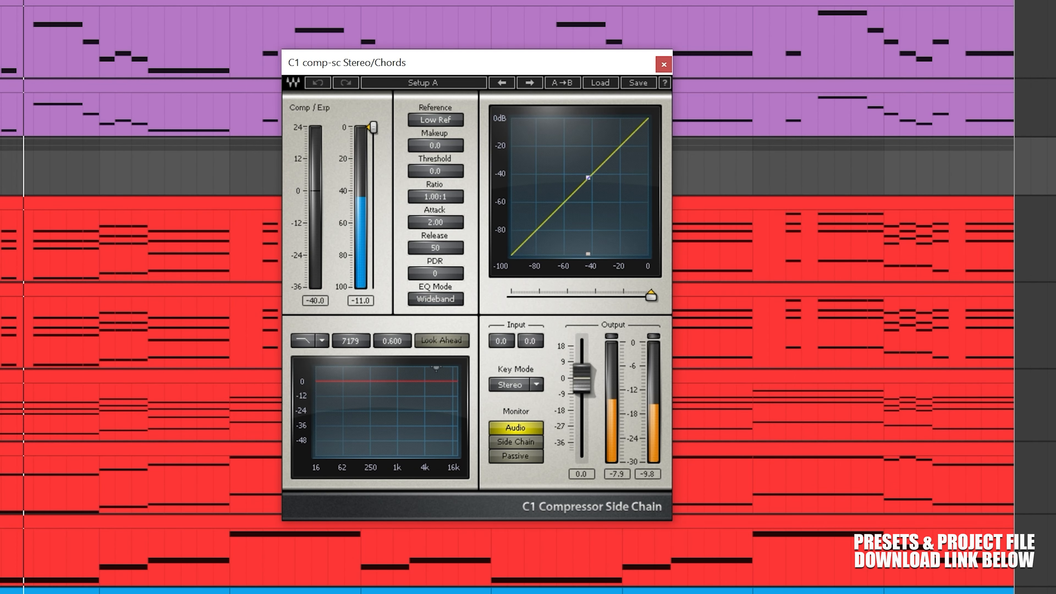
{"action": "left_click_drag", "start_coordinate": [374, 128], "coordinate": [373, 170]}
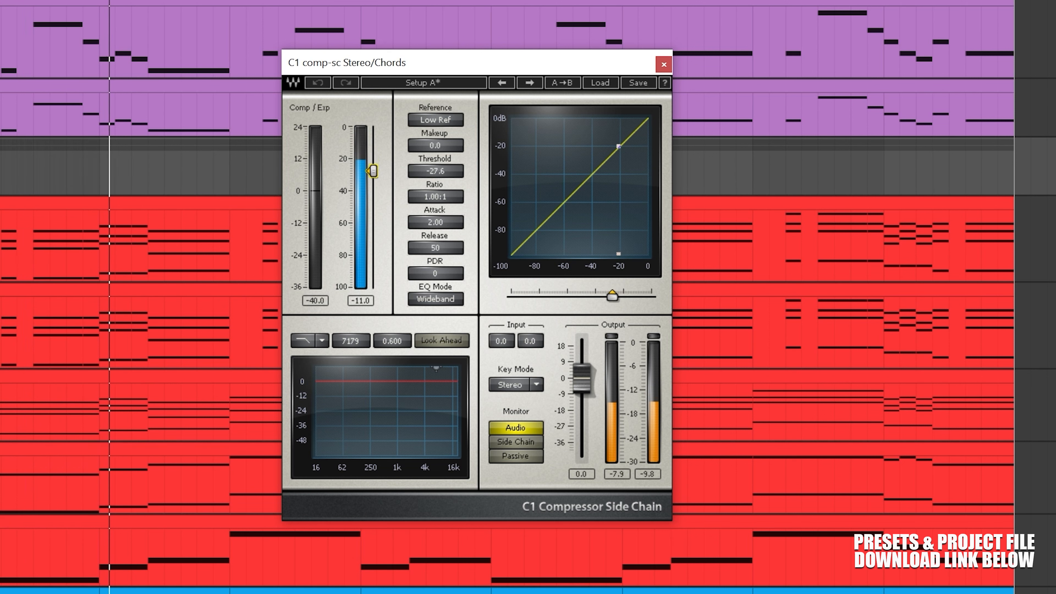
{"action": "left_click", "coordinate": [664, 65]}
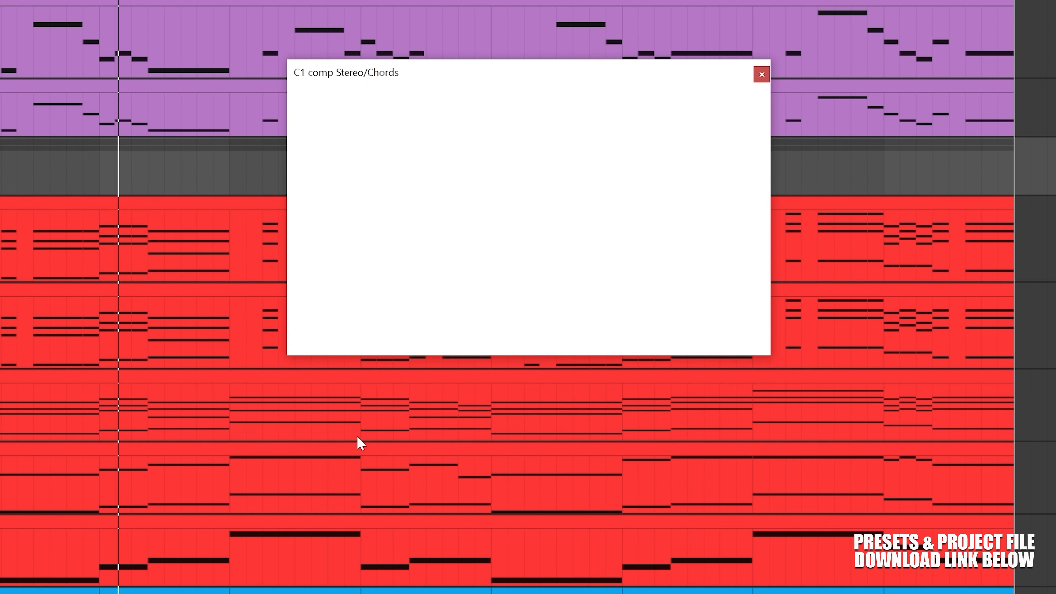
Dial in the Chords group's C1 compressor with a lowered threshold, an attack of 0.34 and a higher ratio
{"action": "left_click_drag", "start_coordinate": [368, 137], "coordinate": [368, 177]}
{"action": "left_click_drag", "start_coordinate": [417, 243], "coordinate": [417, 278]}
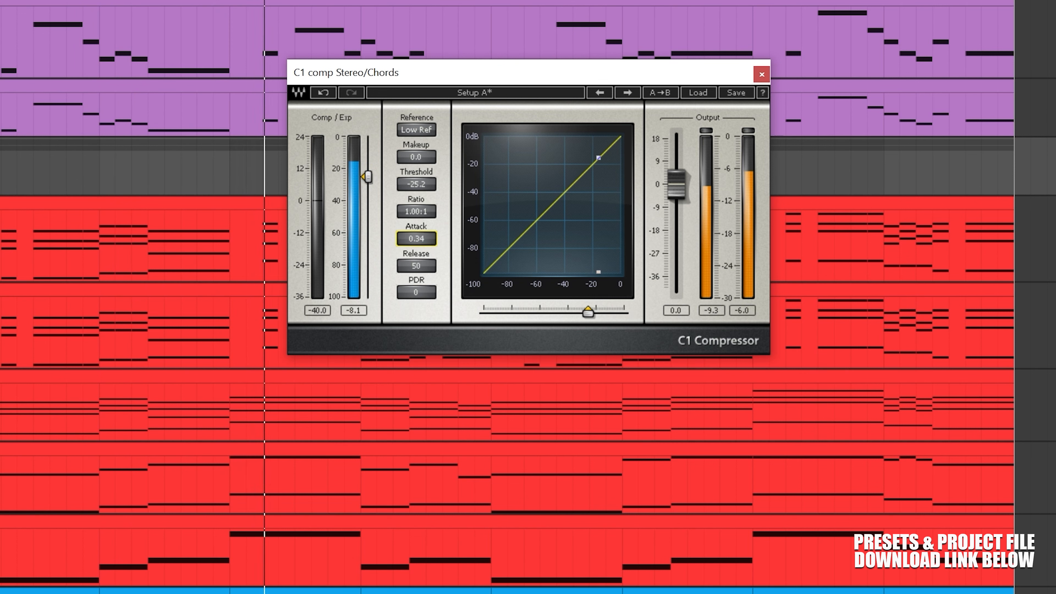
{"action": "left_click_drag", "start_coordinate": [416, 212], "coordinate": [416, 138]}
{"action": "left_click_drag", "start_coordinate": [414, 190], "coordinate": [414, 165]}
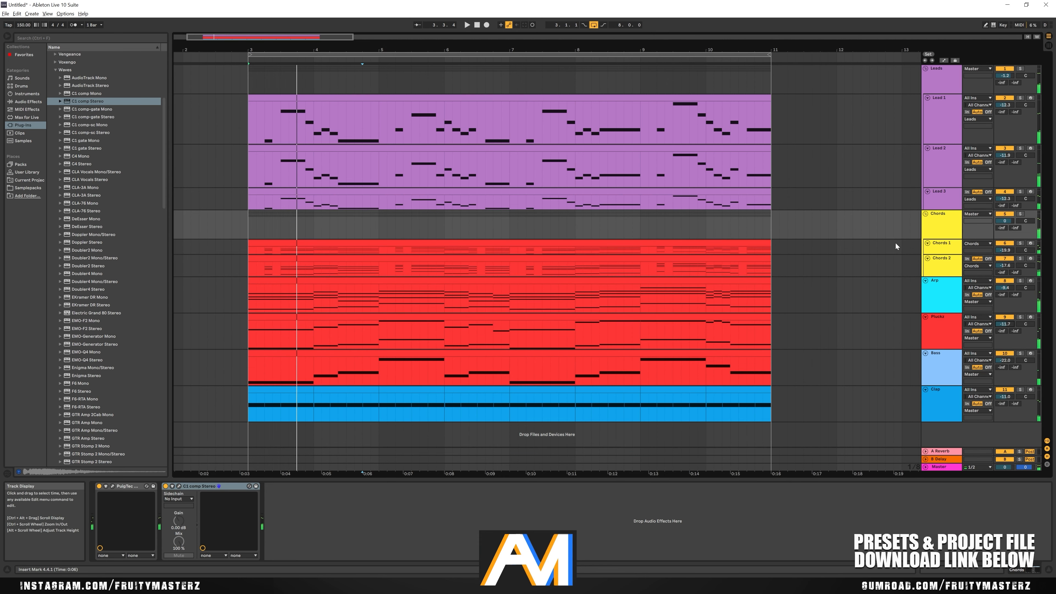
Play the mix, raise the Chords group's volume to -11.6 dB and solo the group
{"action": "key", "text": "space"}
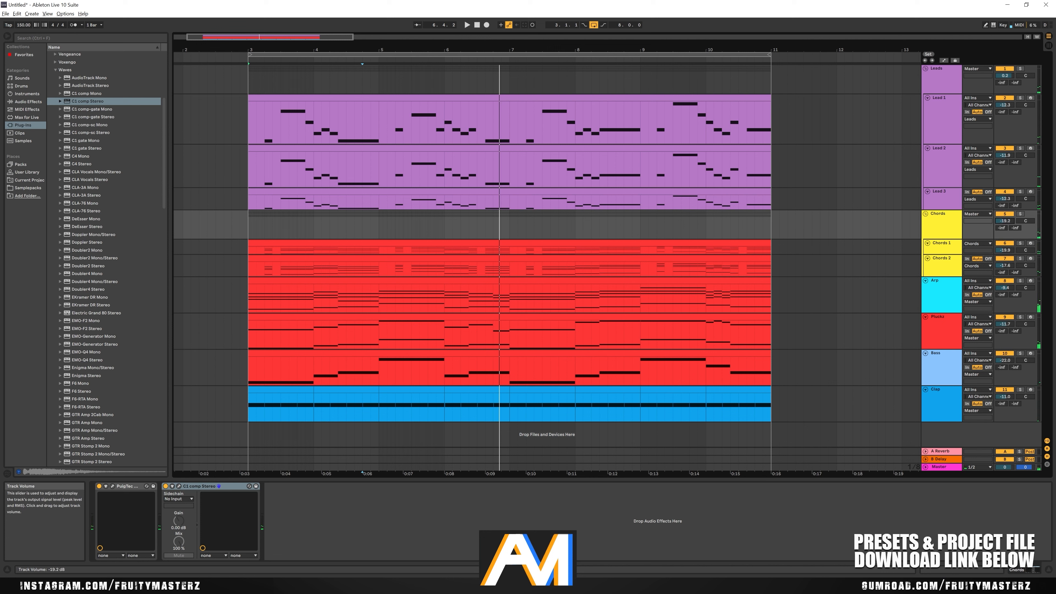
{"action": "left_click_drag", "start_coordinate": [1005, 221], "coordinate": [1005, 208]}
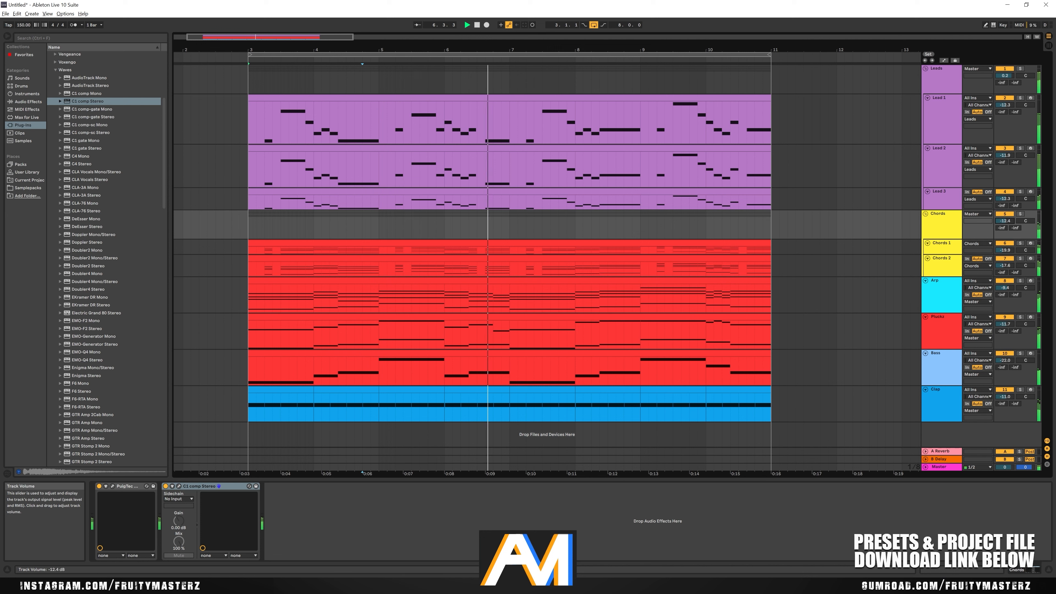
{"action": "left_click", "coordinate": [1020, 215]}
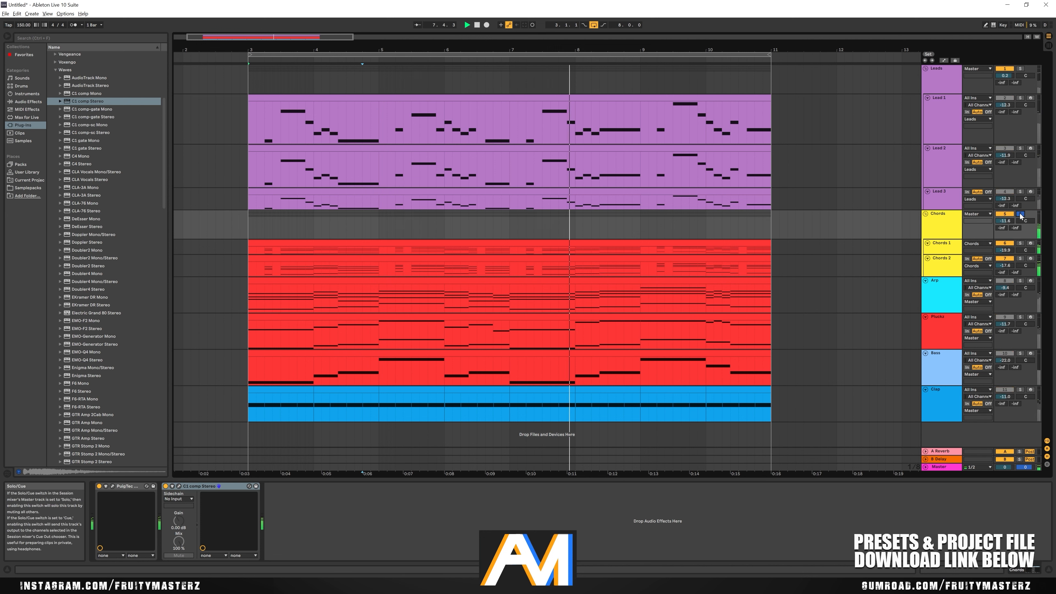
{"action": "key", "text": "space"}
{"action": "key", "text": "space"}
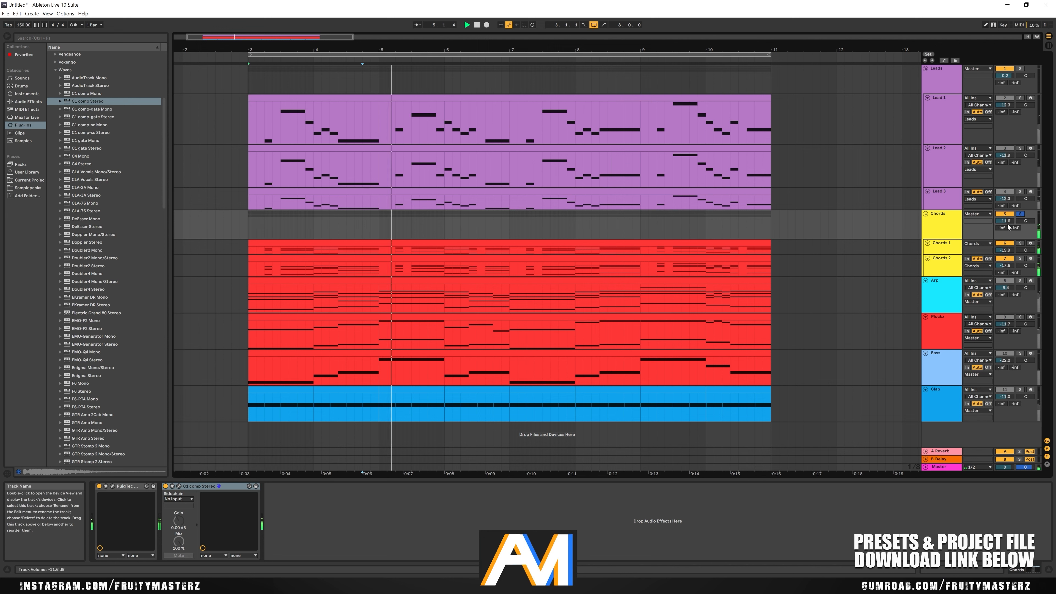
With the Chords group unsoloed, open the Chords 1 clip, select all its notes and play the full mix
{"action": "left_click", "coordinate": [1020, 244]}
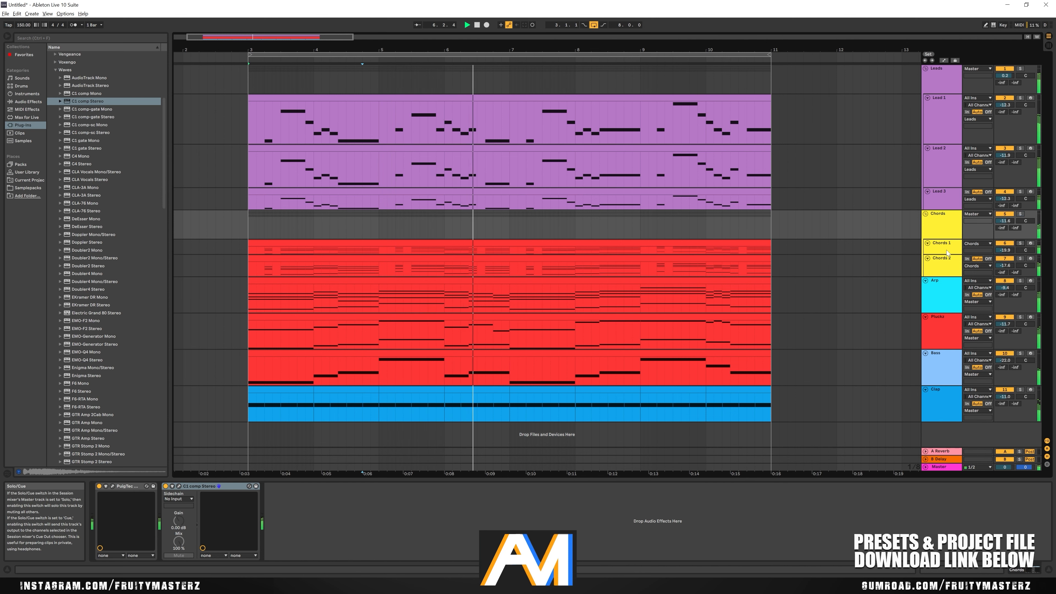
{"action": "key", "text": "space"}
{"action": "left_click", "coordinate": [946, 247]}
{"action": "left_click", "coordinate": [743, 244]}
{"action": "left_click", "coordinate": [549, 500]}
{"action": "key", "text": "ctrl+a"}
{"action": "key", "text": "space"}
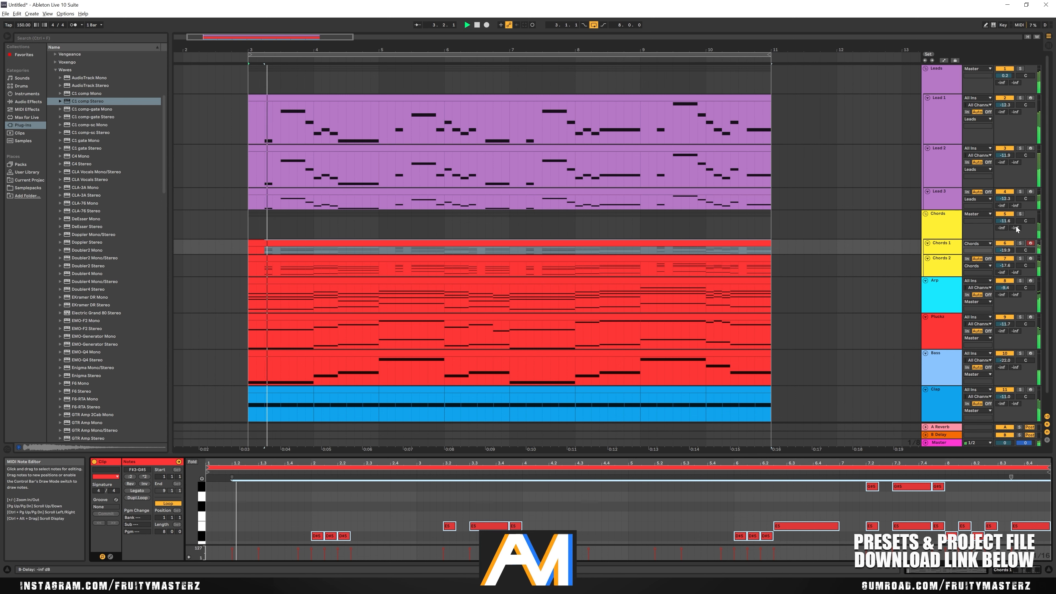
Audition the chords in solo, return to the full mix and raise the Chords group's volume to -8.3 dB
{"action": "left_click", "coordinate": [1020, 244]}
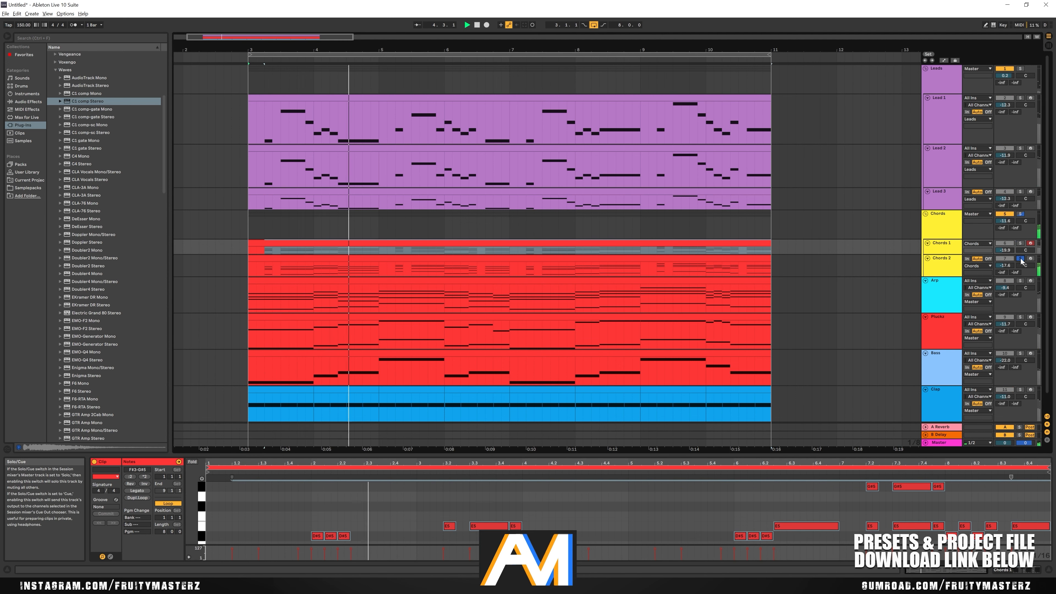
{"action": "left_click", "coordinate": [1020, 214]}
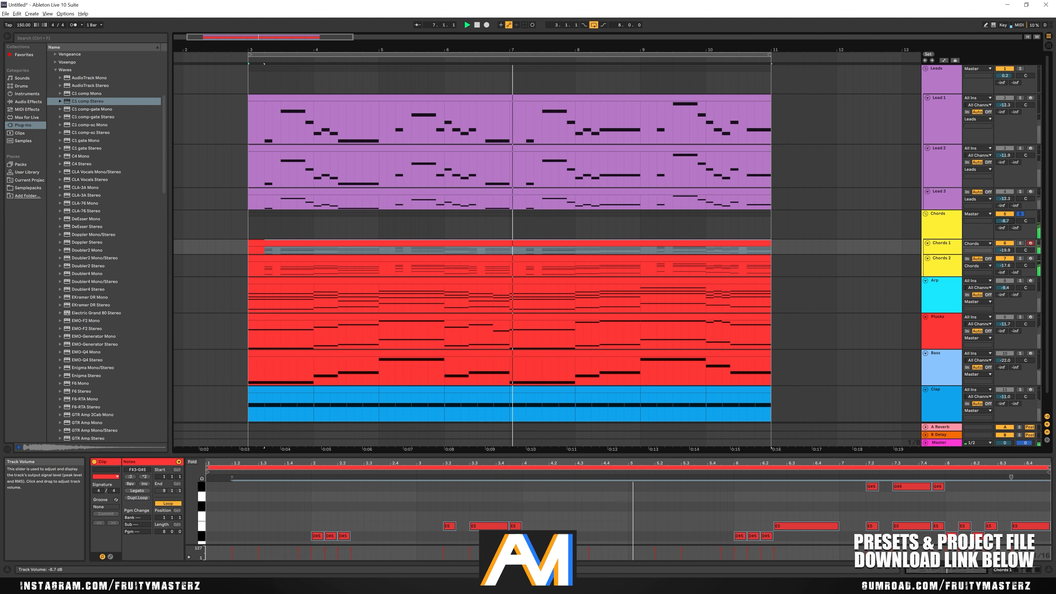
{"action": "left_click", "coordinate": [1022, 214]}
{"action": "left_click_drag", "start_coordinate": [1012, 222], "coordinate": [1012, 220]}
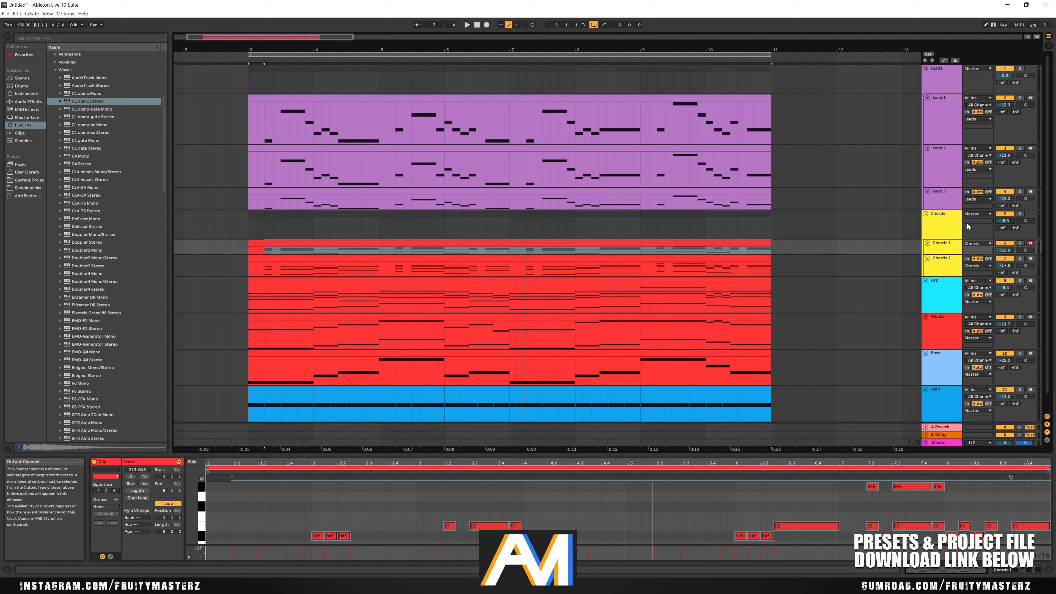
Combine the Leads and Chords groups into one parent group and play the mix
{"action": "left_click", "coordinate": [950, 225]}
{"action": "left_click", "coordinate": [949, 76]}
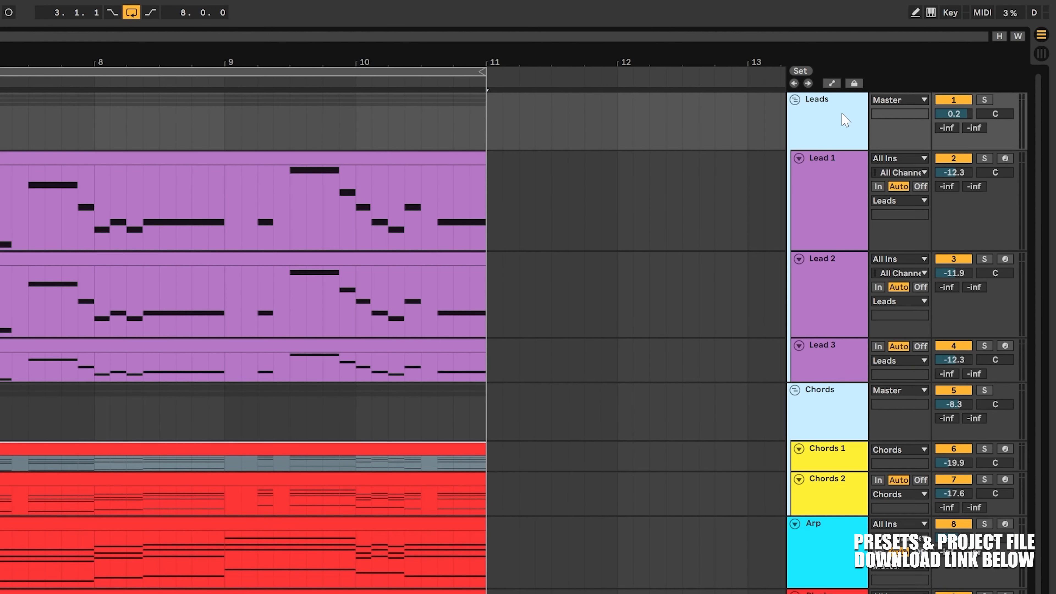
{"action": "left_click", "coordinate": [842, 423]}
{"action": "left_click", "coordinate": [832, 130]}
{"action": "left_click", "coordinate": [826, 411], "text": "ctrl"}
{"action": "right_click", "coordinate": [826, 411]}
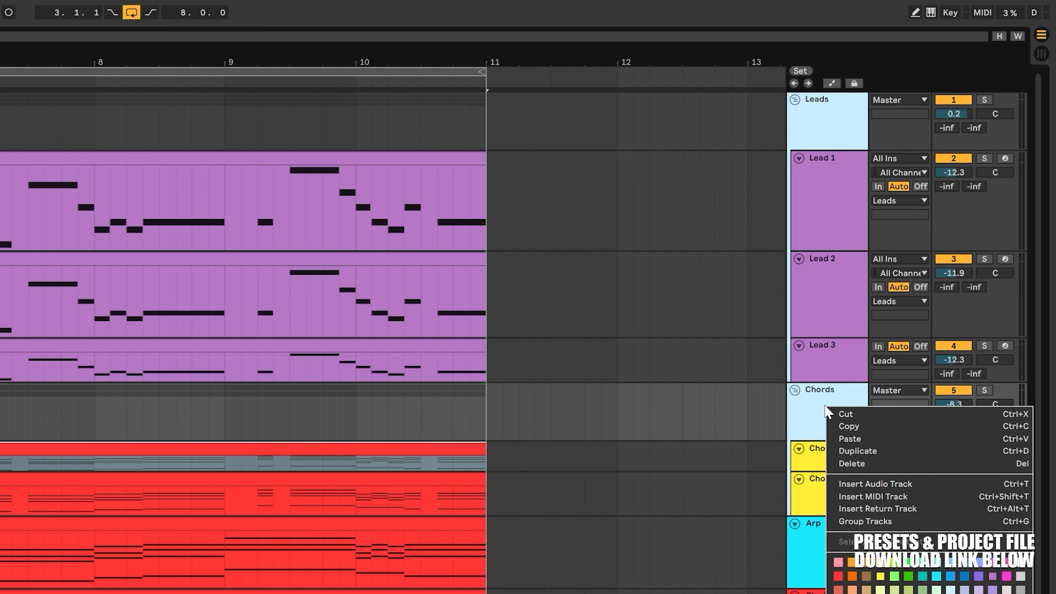
{"action": "left_click", "coordinate": [905, 521]}
{"action": "key", "text": "space"}
{"action": "left_click", "coordinate": [955, 101]}
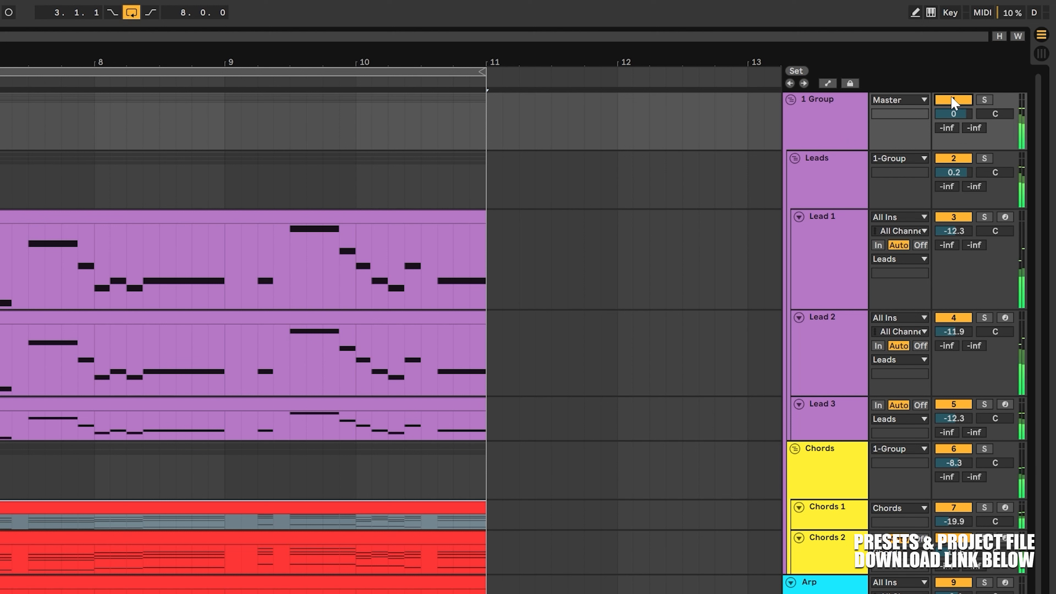
Rename the new parent group as Melody
{"action": "left_click", "coordinate": [821, 116]}
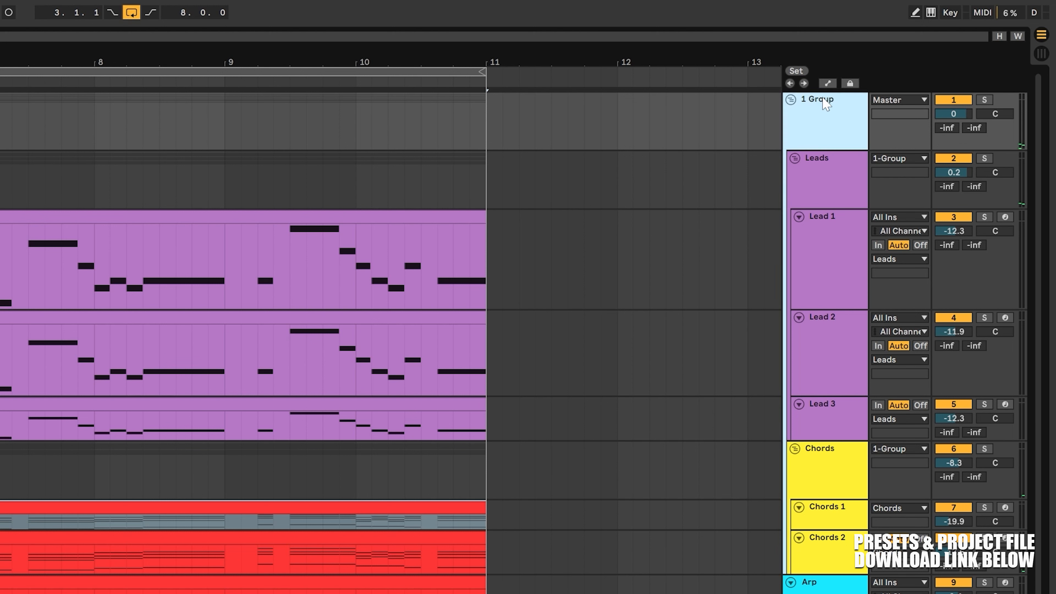
{"action": "right_click", "coordinate": [826, 104]}
{"action": "left_click", "coordinate": [890, 178]}
Fold the Leads, Chords, Arp, Plucks, Bass and Clap tracks
{"action": "left_click", "coordinate": [795, 159]}
{"action": "left_click", "coordinate": [794, 174]}
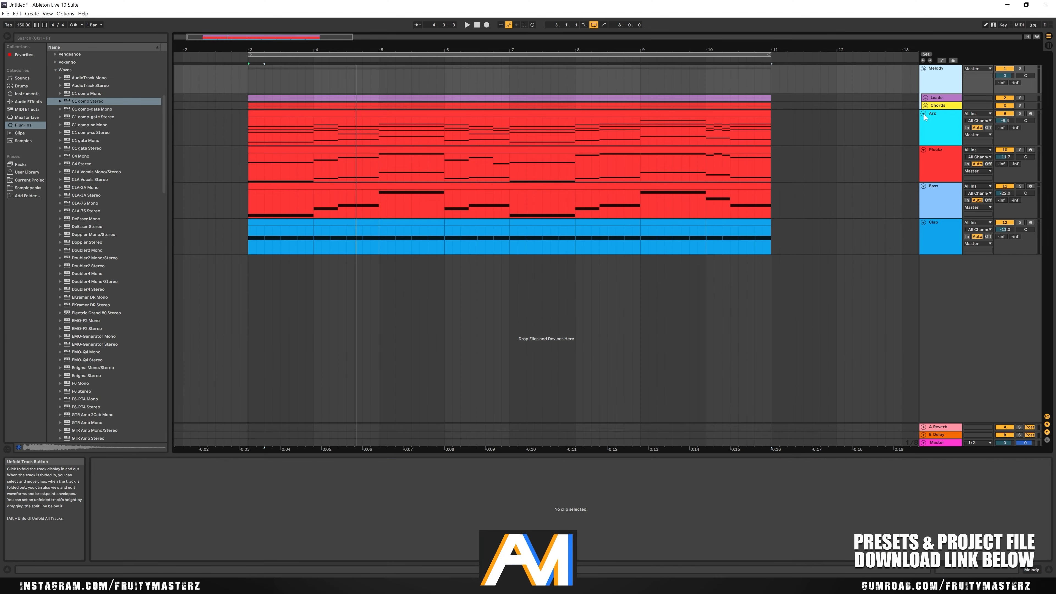
{"action": "left_click", "coordinate": [790, 189]}
{"action": "left_click", "coordinate": [923, 122]}
{"action": "left_click", "coordinate": [923, 129]}
{"action": "left_click", "coordinate": [923, 137]}
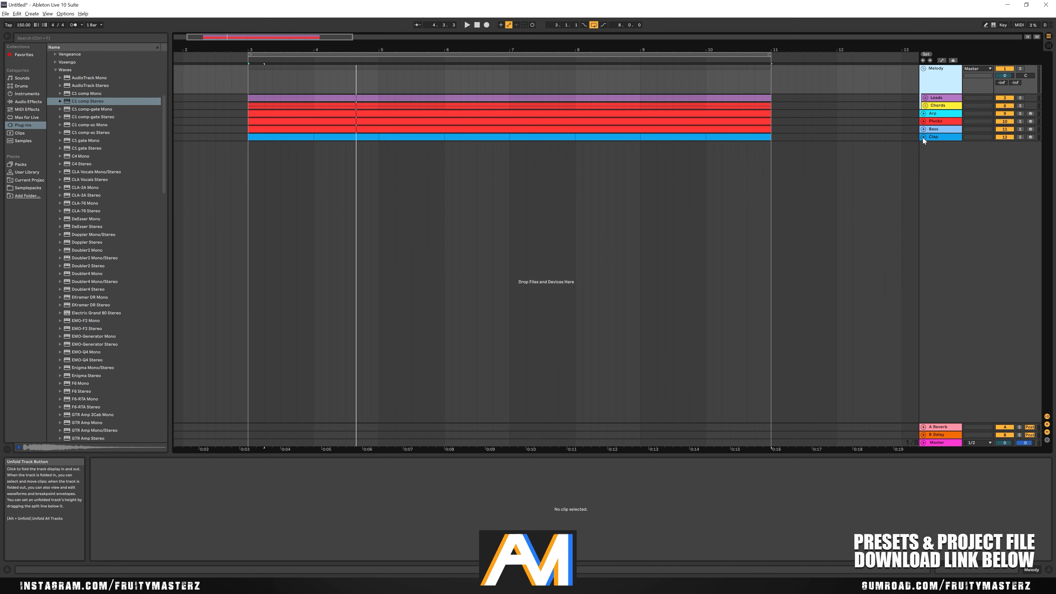
Solo the Melody group, select it and listen to it briefly
{"action": "left_click", "coordinate": [1022, 69]}
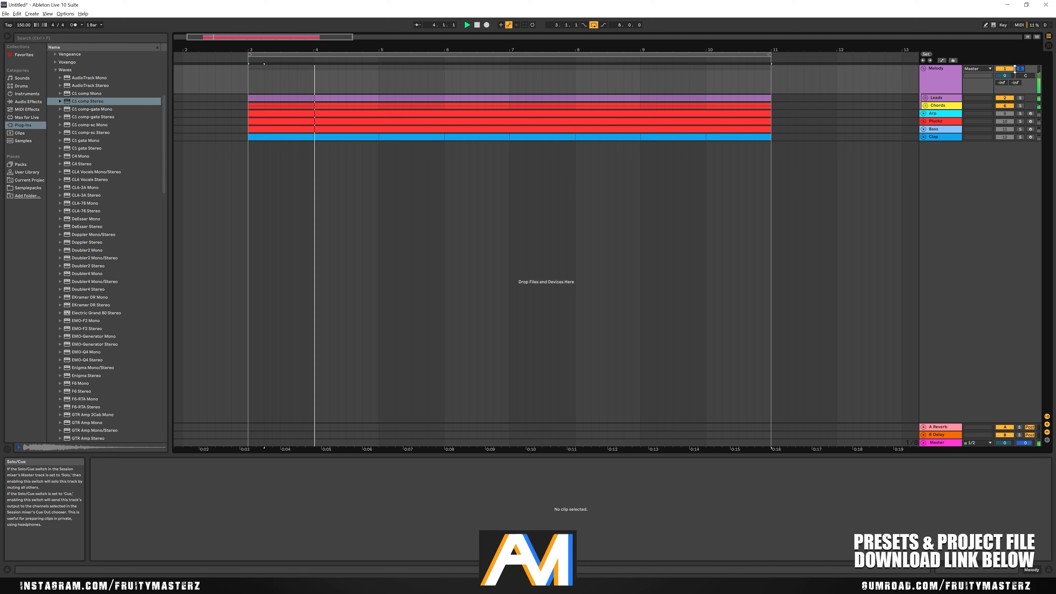
{"action": "left_click", "coordinate": [941, 84]}
{"action": "key", "text": "space"}
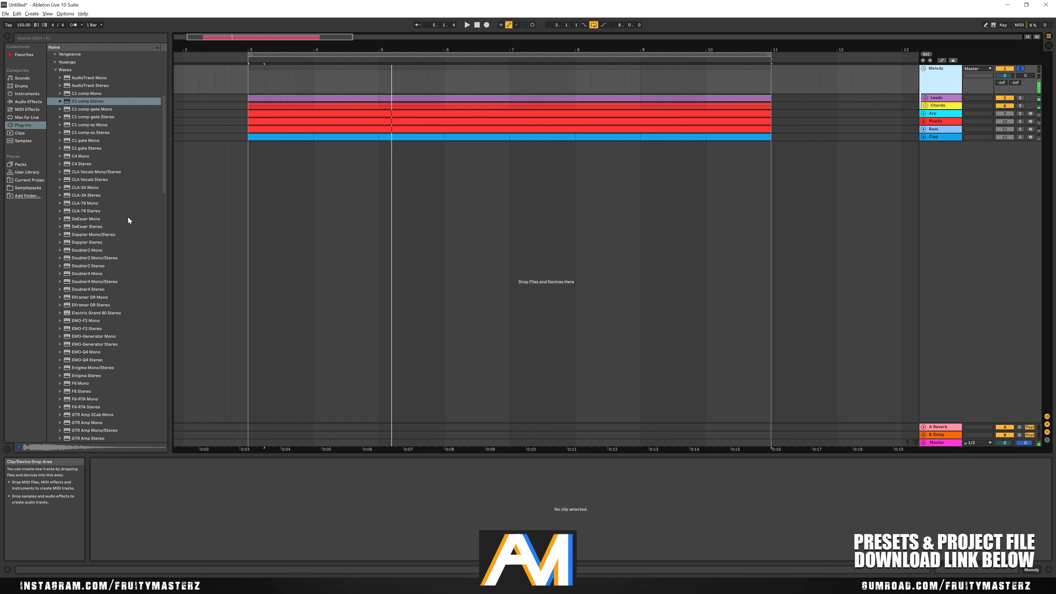
Find FabFilter Pro-Q 3 among the VST plug-ins and load it onto the Melody group
{"action": "scroll", "coordinate": [92, 252], "scroll_direction": "down", "scroll_amount": 3}
{"action": "scroll", "coordinate": [95, 258], "scroll_direction": "up", "scroll_amount": 5}
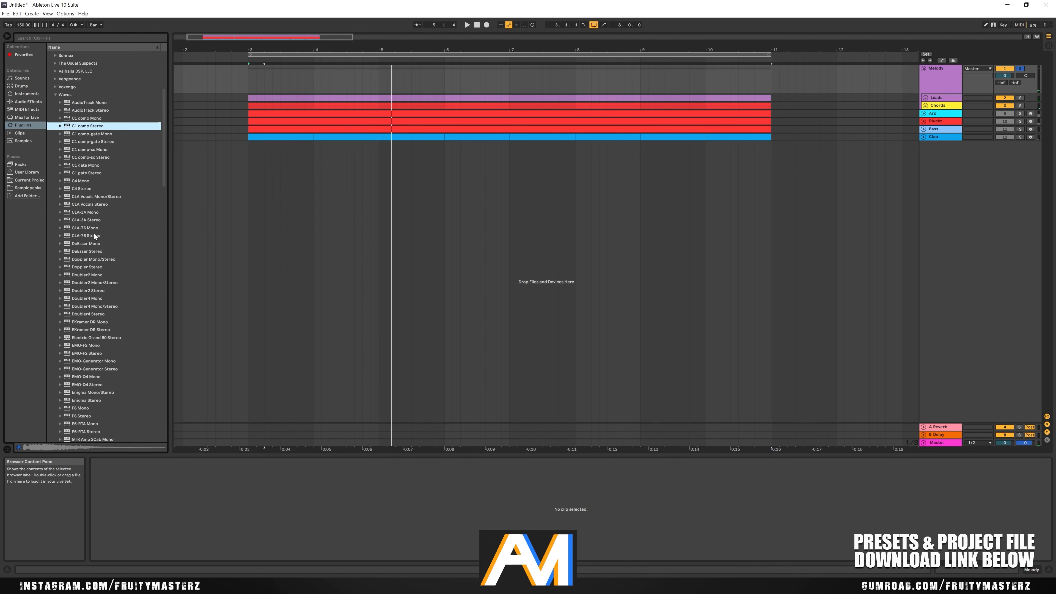
{"action": "left_click", "coordinate": [60, 94]}
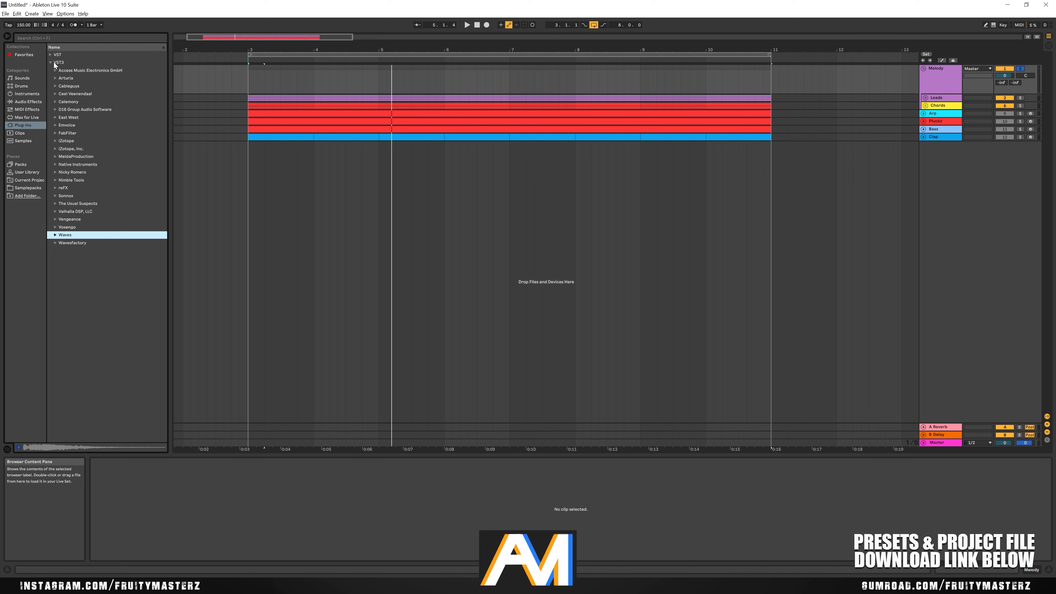
{"action": "left_click", "coordinate": [51, 55]}
{"action": "scroll", "coordinate": [92, 210], "scroll_direction": "down", "scroll_amount": 6}
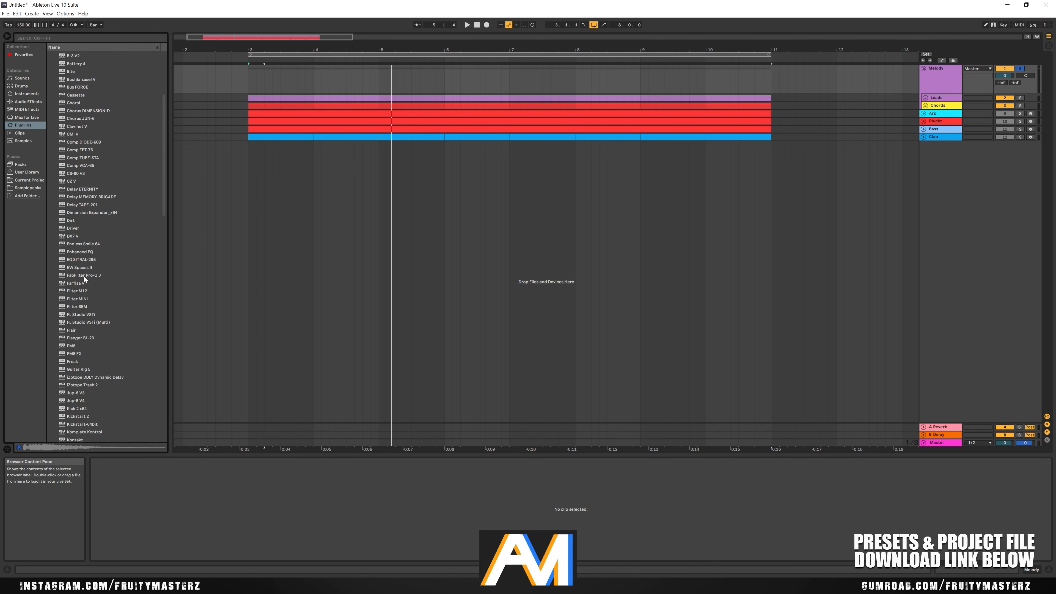
{"action": "left_click_drag", "start_coordinate": [376, 88], "coordinate": [371, 84]}
Add a low cut and a boosting high shelf in Pro-Q 3, and set the shelf's stereo placement to Mid
{"action": "key", "text": "space"}
{"action": "left_click_drag", "start_coordinate": [620, 237], "coordinate": [715, 276]}
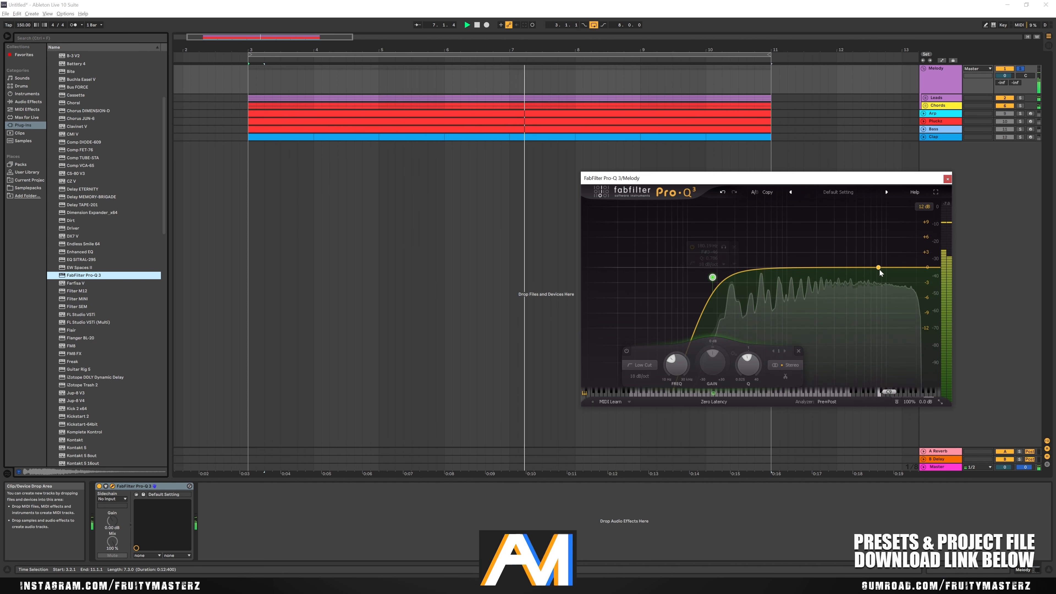
{"action": "left_click_drag", "start_coordinate": [896, 267], "coordinate": [819, 261]}
{"action": "right_click", "coordinate": [818, 260]}
{"action": "mouse_move", "coordinate": [857, 315]}
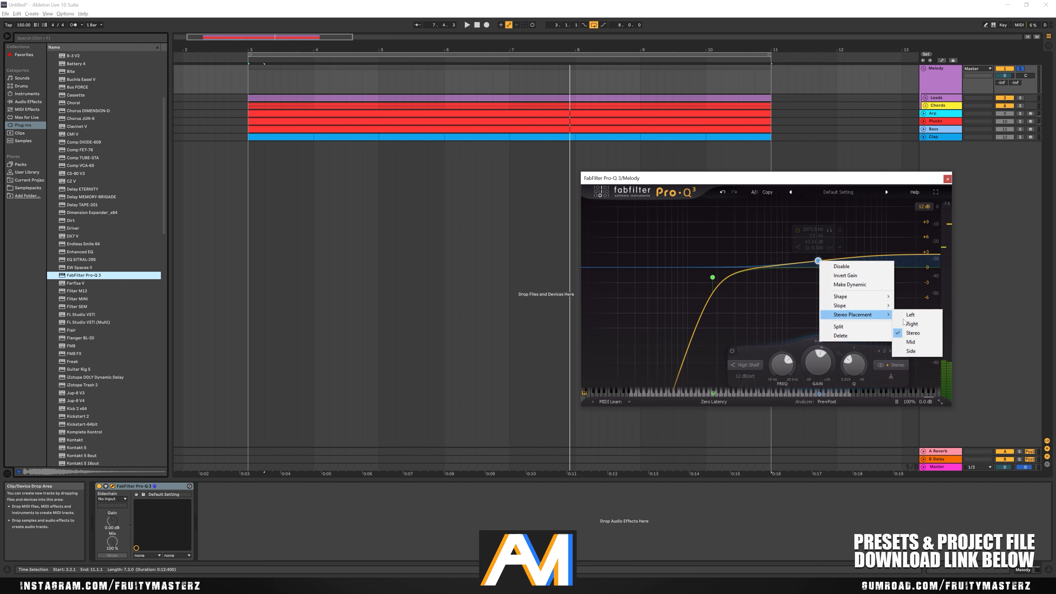
{"action": "left_click", "coordinate": [911, 342]}
Tune the Mid shelf to about 1.2 kHz at +2.6 dB, and add a -2.12 dB high shelf at about 22.7 kHz
{"action": "key", "text": "space"}
{"action": "left_click_drag", "start_coordinate": [823, 236], "coordinate": [802, 240]}
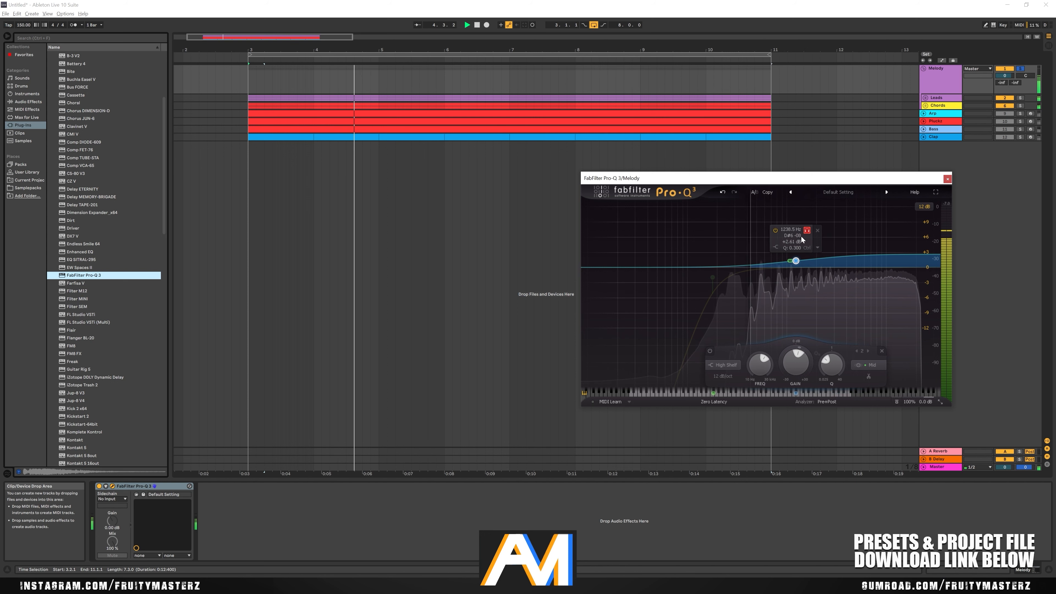
{"action": "left_click", "coordinate": [921, 269]}
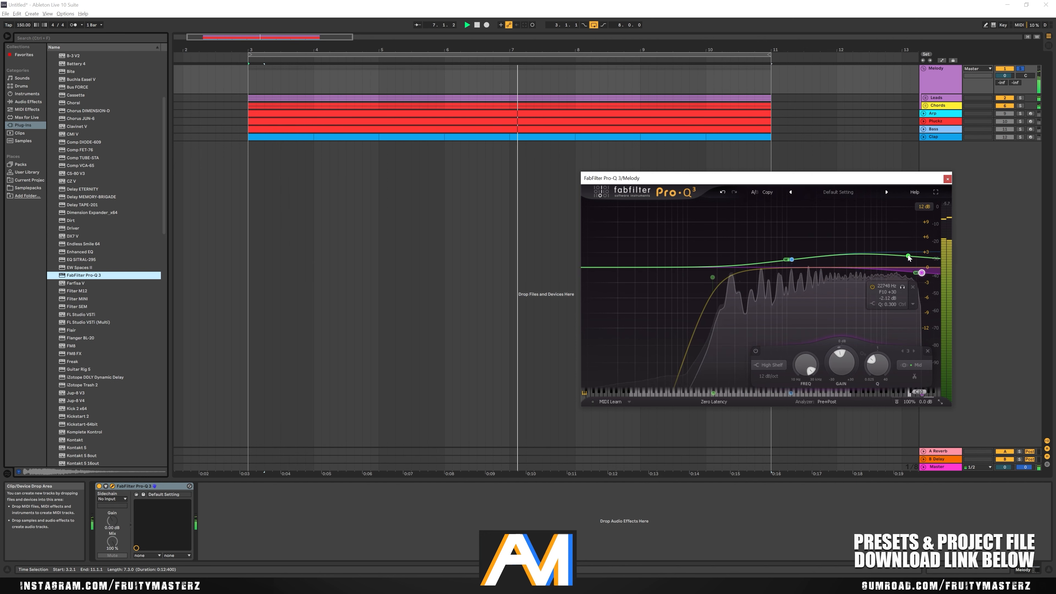
{"action": "left_click", "coordinate": [948, 179]}
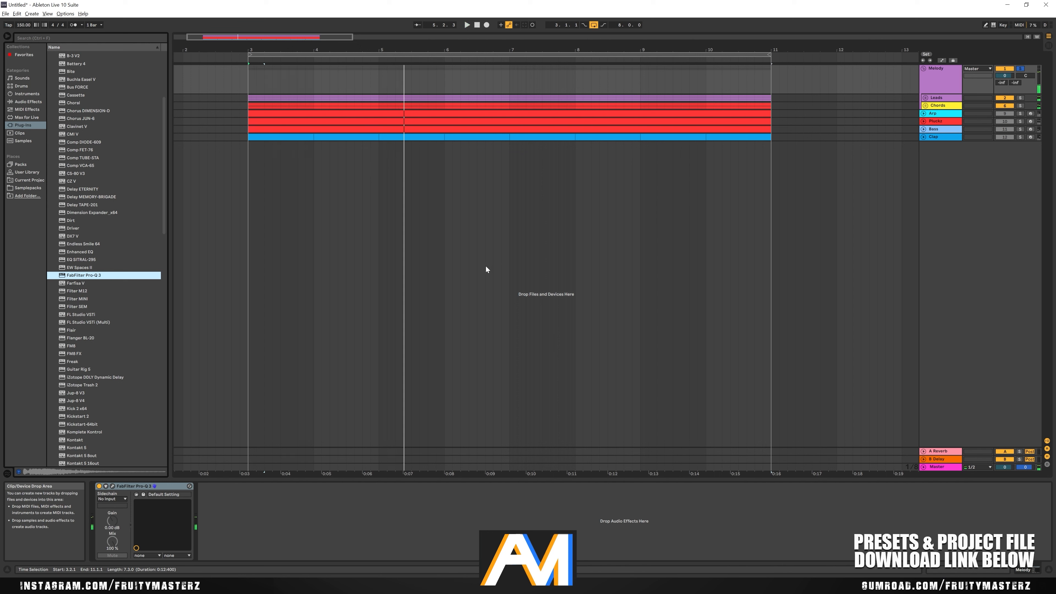
Load ValhallaRoom on the Melody group in Bright Room mode with 25.3% mix, 5.03 s decay and a 3330 Hz high cut
{"action": "scroll", "coordinate": [140, 307], "scroll_direction": "down", "scroll_amount": 5}
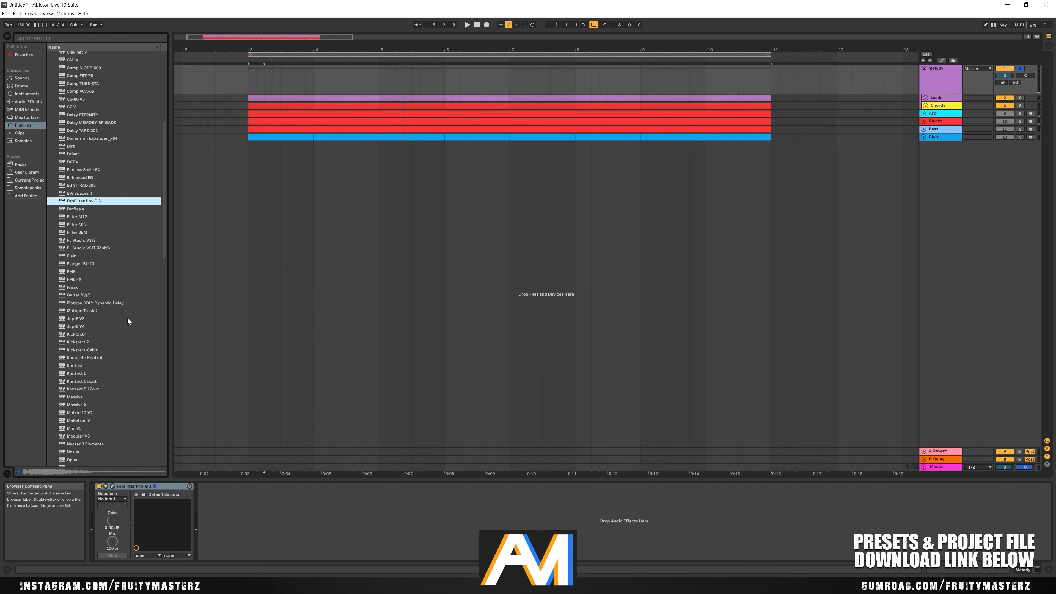
{"action": "scroll", "coordinate": [124, 326], "scroll_direction": "down", "scroll_amount": 10}
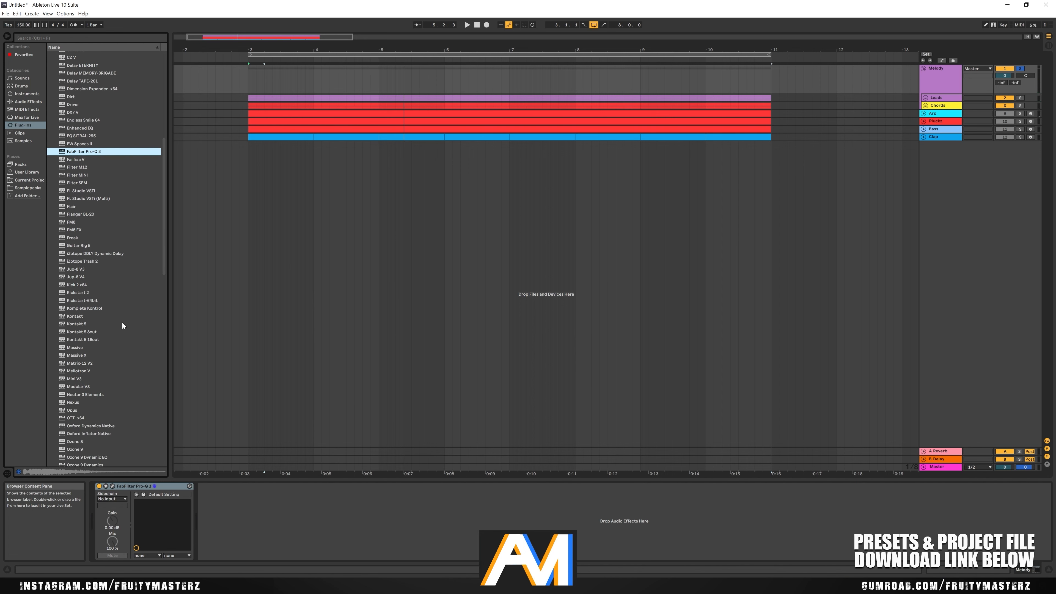
{"action": "scroll", "coordinate": [118, 326], "scroll_direction": "down", "scroll_amount": 15}
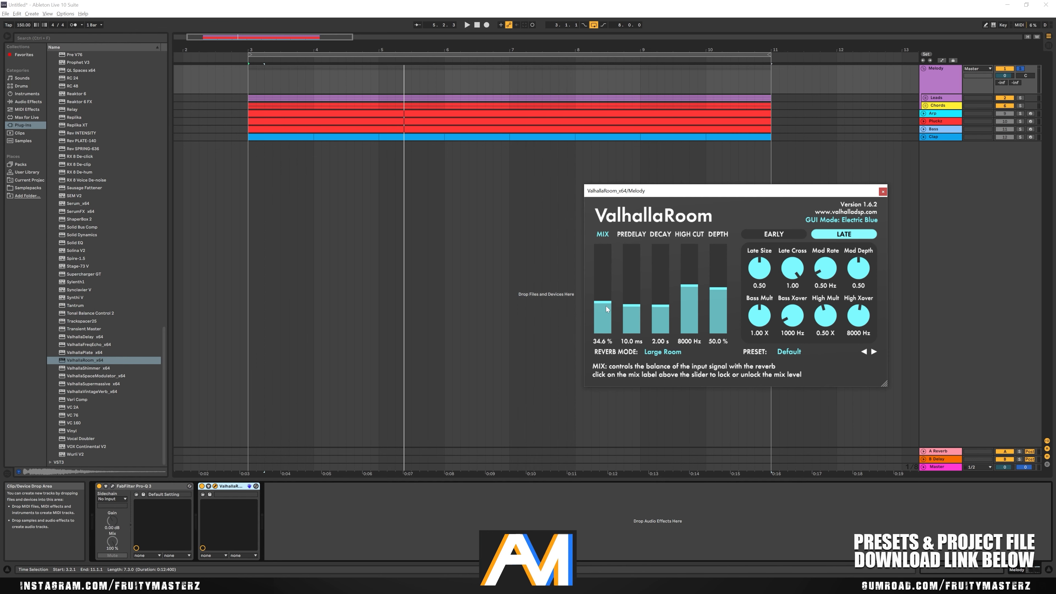
{"action": "left_click", "coordinate": [663, 352]}
{"action": "left_click", "coordinate": [668, 379]}
{"action": "left_click_drag", "start_coordinate": [668, 307], "coordinate": [668, 302]}
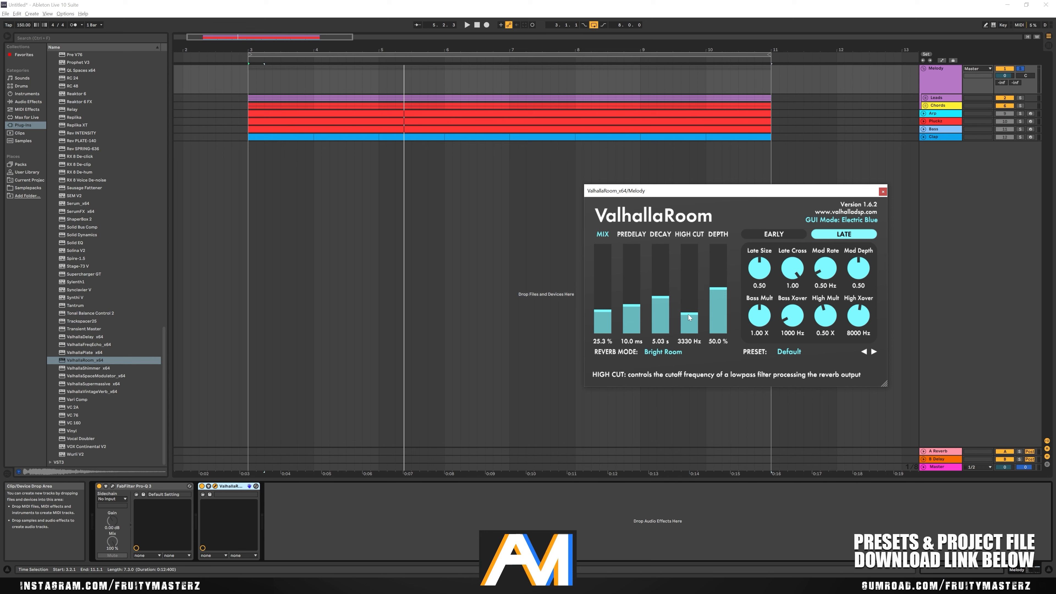
Fine-tune ValhallaRoom's mix level during playback and close the reverb
{"action": "left_click_drag", "start_coordinate": [667, 193], "coordinate": [684, 197]}
{"action": "key", "text": "space"}
{"action": "left_click", "coordinate": [628, 315]}
{"action": "left_click_drag", "start_coordinate": [630, 318], "coordinate": [713, 332]}
{"action": "left_click_drag", "start_coordinate": [630, 314], "coordinate": [630, 315]}
{"action": "left_click_drag", "start_coordinate": [823, 199], "coordinate": [759, 190]}
{"action": "left_click", "coordinate": [836, 189]}
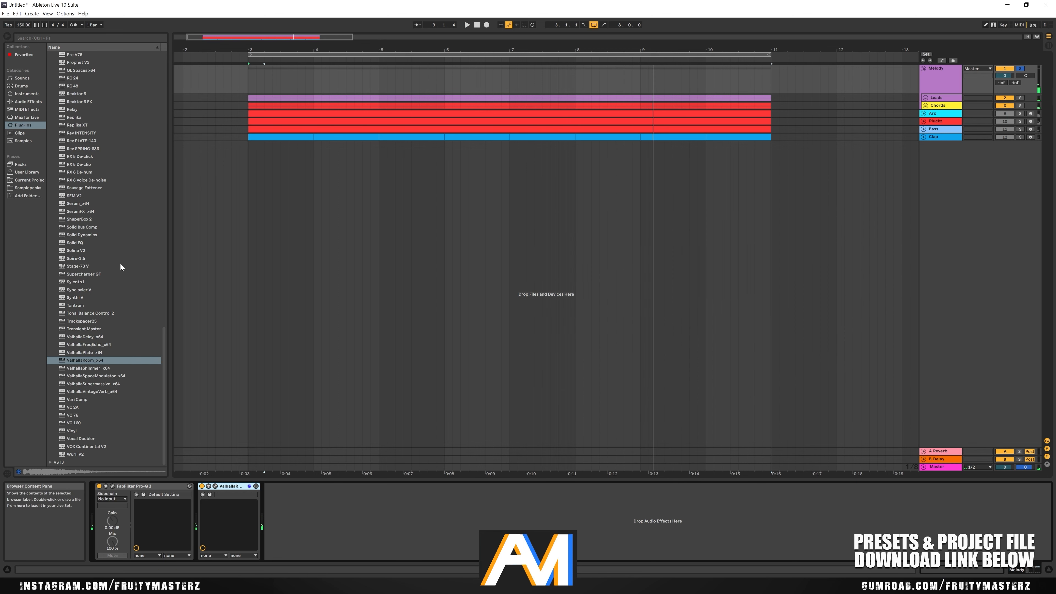
Add the Replika delay after ValhallaRoom on the Melody group and set its dry/wet mix to 85% / 15%
{"action": "scroll", "coordinate": [102, 271], "scroll_direction": "up", "scroll_amount": 3}
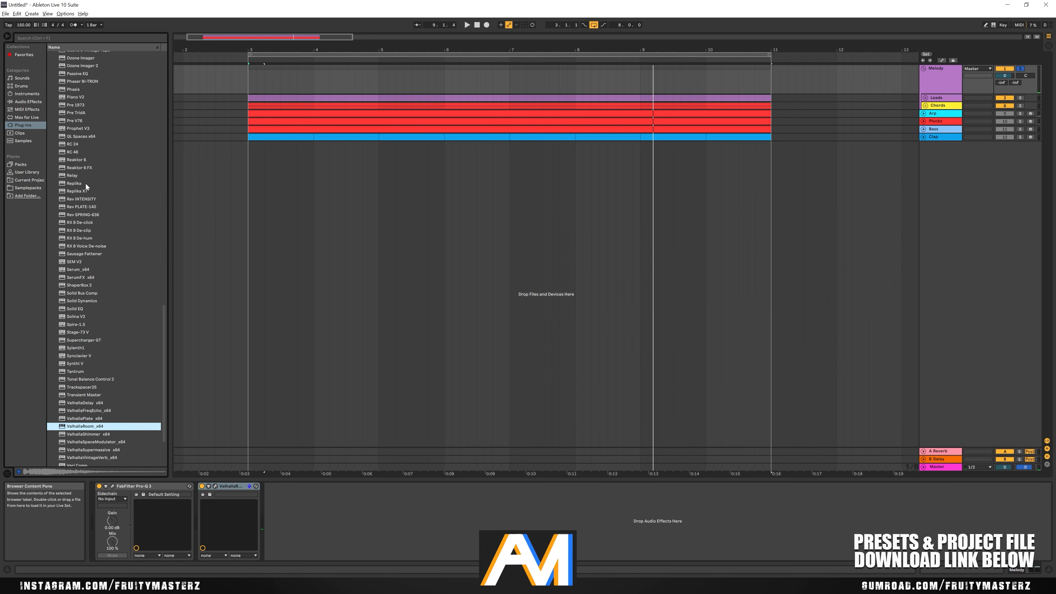
{"action": "left_click_drag", "start_coordinate": [86, 184], "coordinate": [272, 455]}
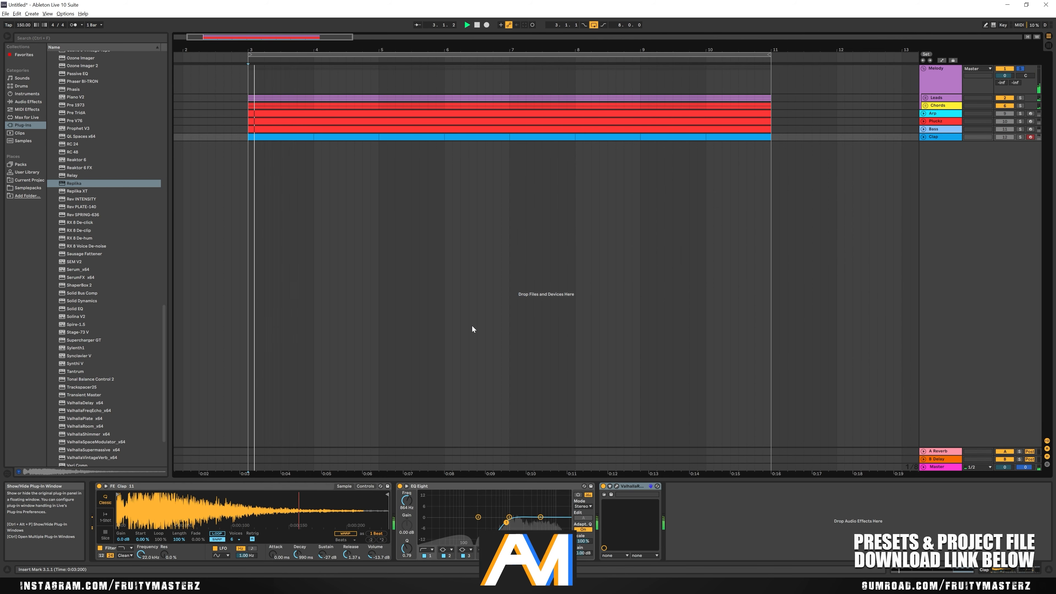
{"action": "left_click", "coordinate": [733, 78]}
{"action": "left_click_drag", "start_coordinate": [766, 212], "coordinate": [789, 216]}
{"action": "left_click_drag", "start_coordinate": [640, 335], "coordinate": [639, 331]}
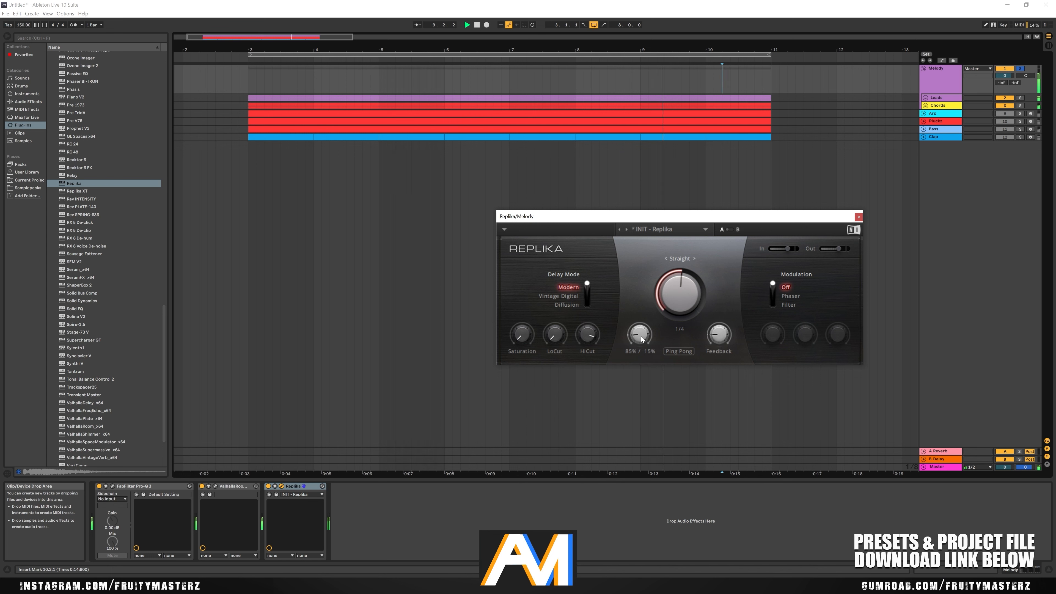
Review the Replika delay on the Melody group during playback, close it and set the playback start at bar 3
{"action": "left_click_drag", "start_coordinate": [851, 221], "coordinate": [810, 235]}
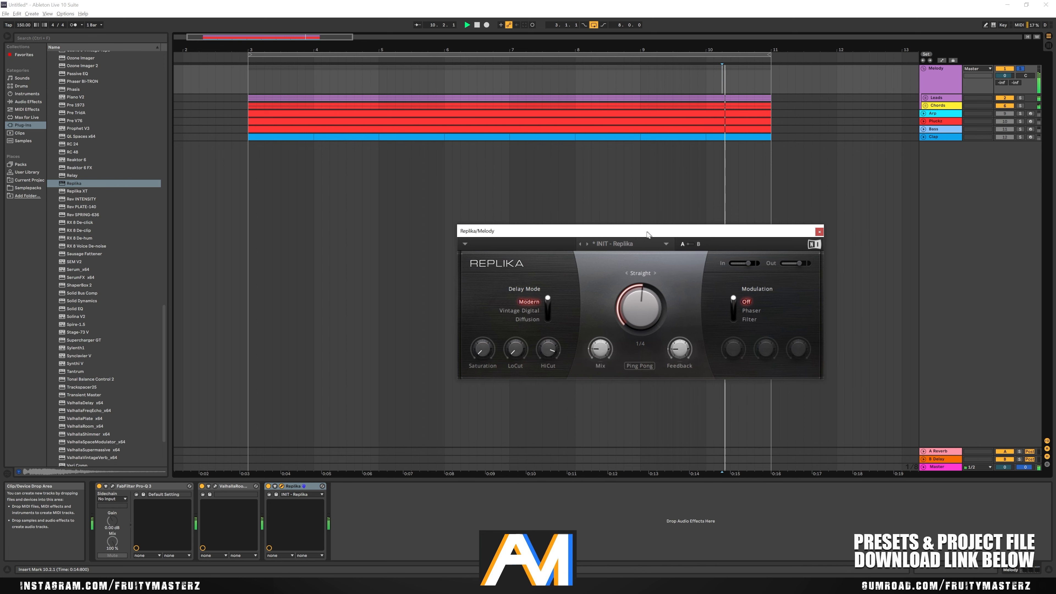
{"action": "left_click", "coordinate": [818, 233]}
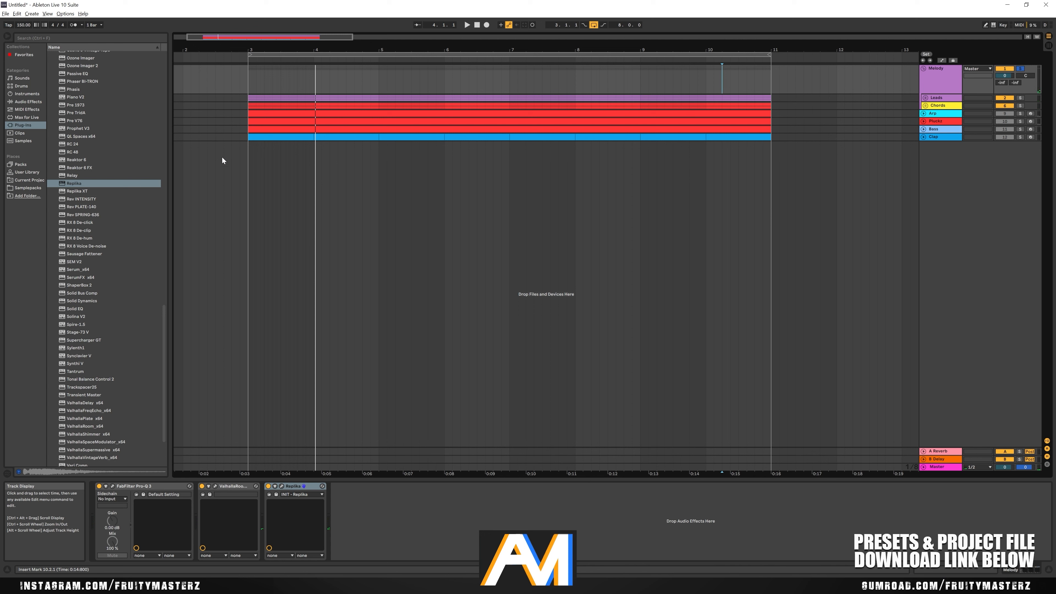
{"action": "left_click", "coordinate": [282, 486]}
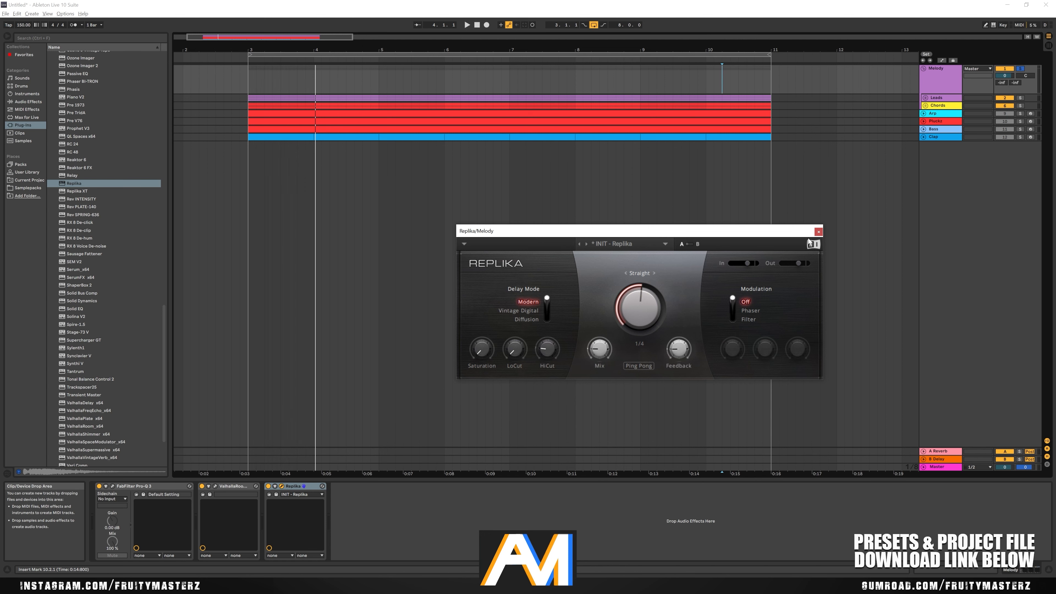
{"action": "left_click_drag", "start_coordinate": [808, 232], "coordinate": [774, 235]}
{"action": "left_click", "coordinate": [784, 235]}
{"action": "key", "text": "space"}
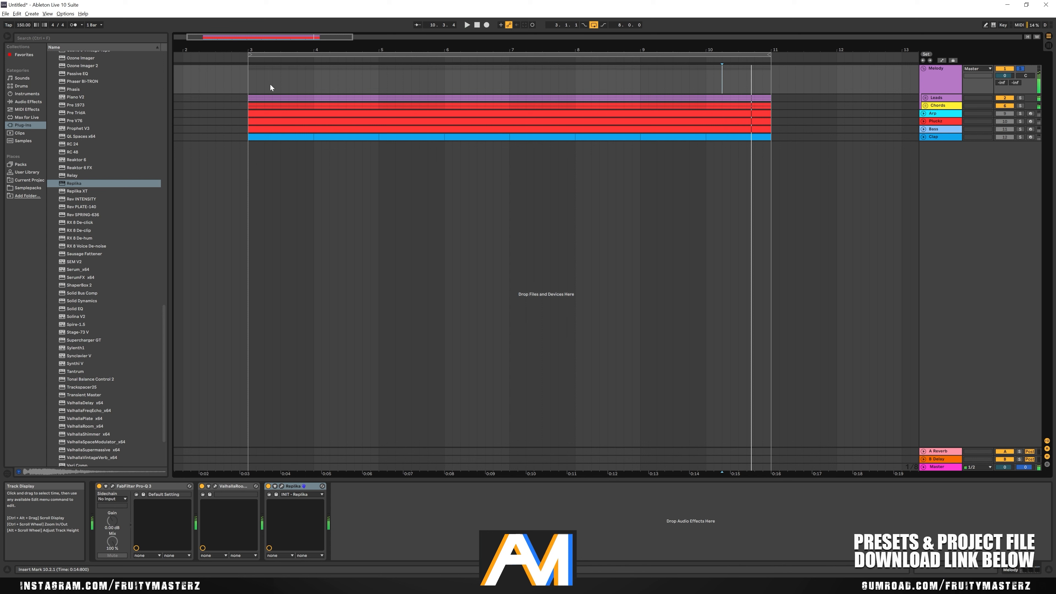
{"action": "left_click", "coordinate": [251, 84]}
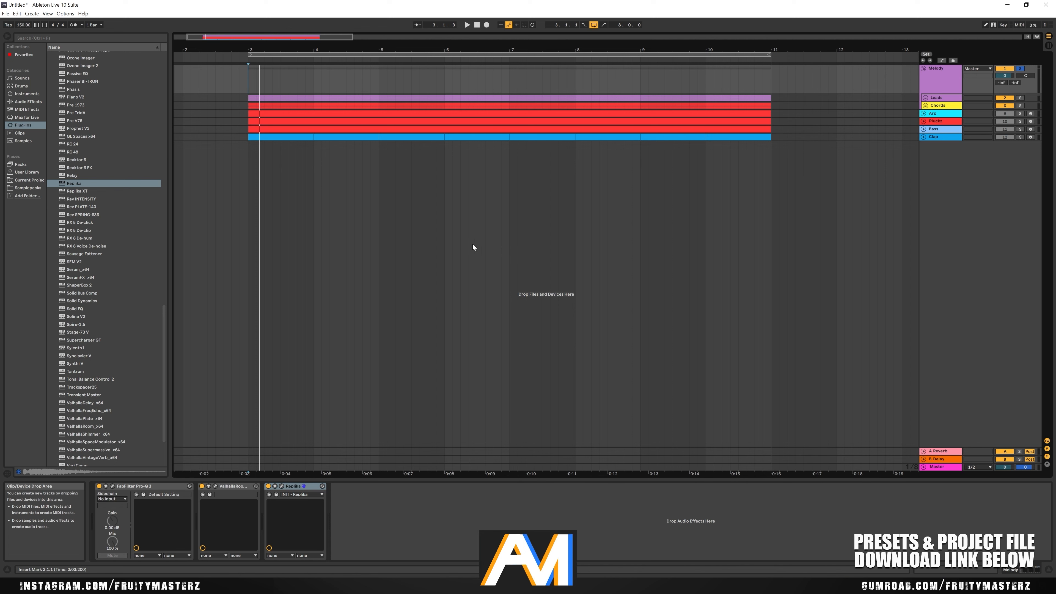
Find Oxford Dynamics among the Sonnox VST3 plug-ins and load it after Replika on the Melody group
{"action": "scroll", "coordinate": [123, 236], "scroll_direction": "up", "scroll_amount": 12}
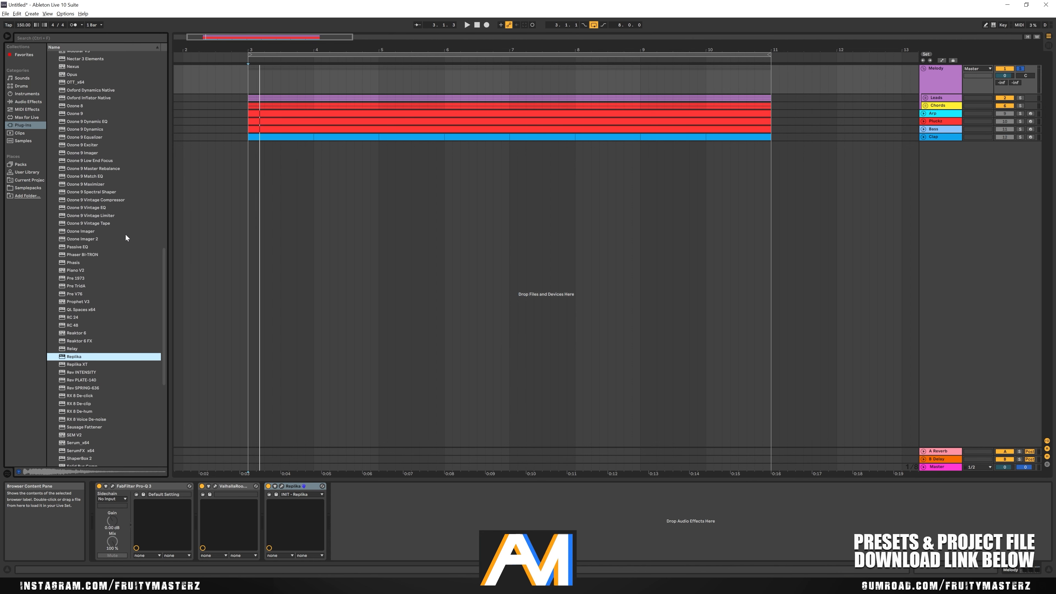
{"action": "scroll", "coordinate": [119, 239], "scroll_direction": "up", "scroll_amount": 16}
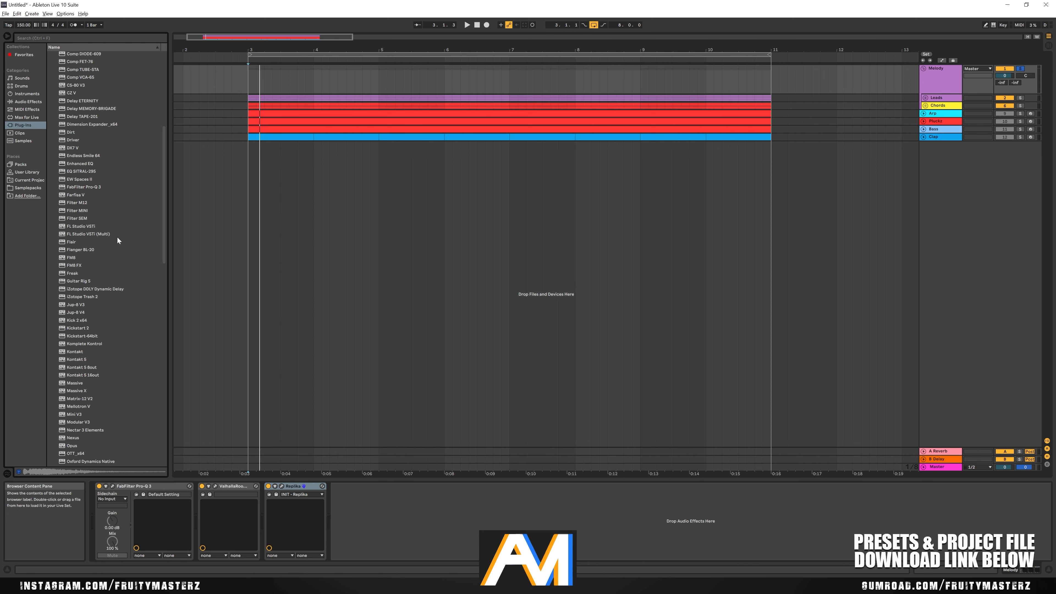
{"action": "scroll", "coordinate": [117, 246], "scroll_direction": "up", "scroll_amount": 4}
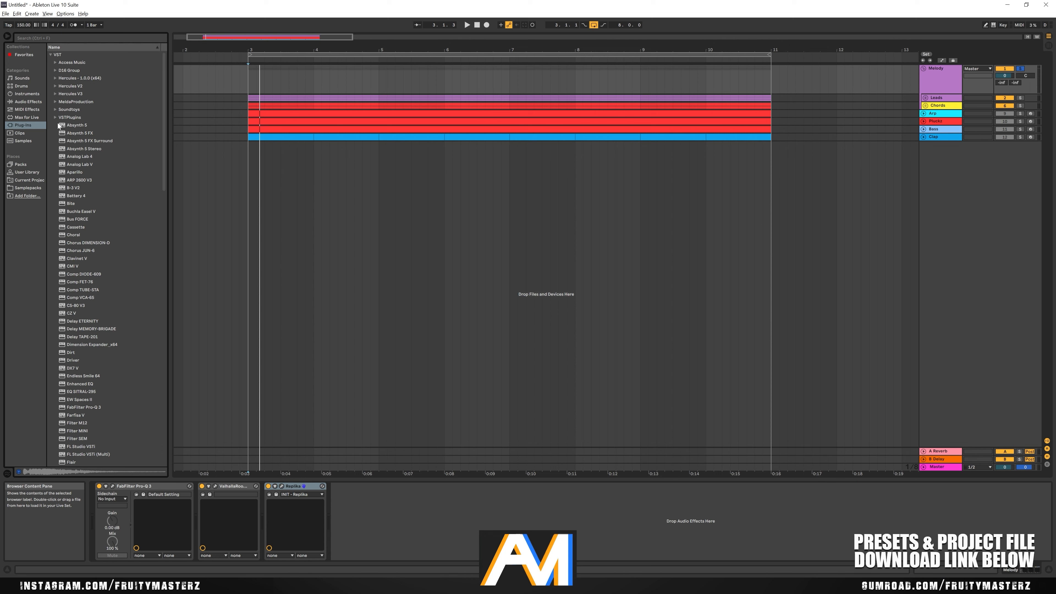
{"action": "left_click", "coordinate": [54, 118]}
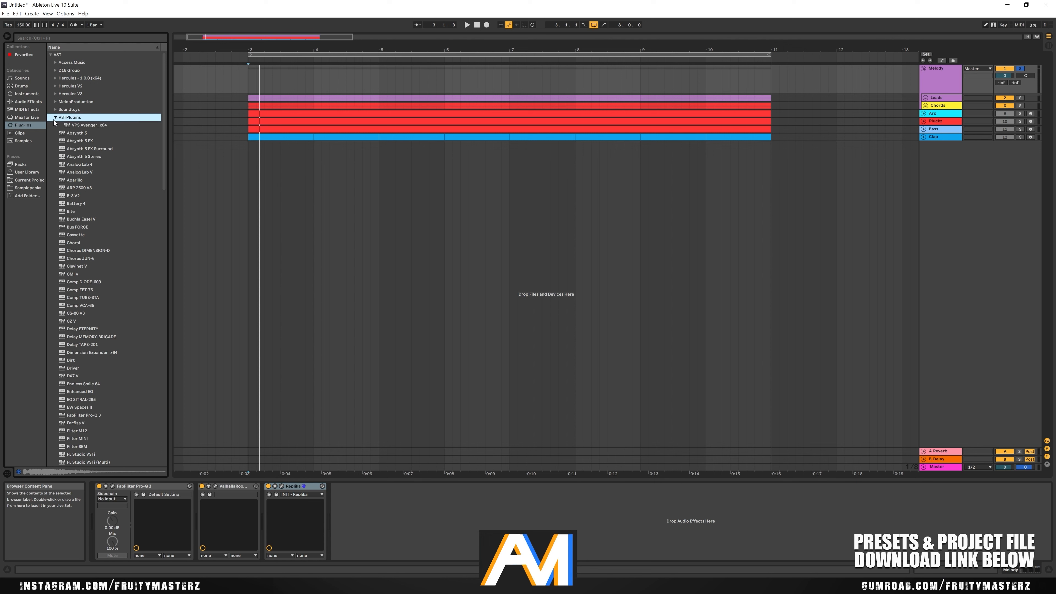
{"action": "scroll", "coordinate": [102, 212], "scroll_direction": "down", "scroll_amount": 6}
{"action": "scroll", "coordinate": [86, 249], "scroll_direction": "down", "scroll_amount": 13}
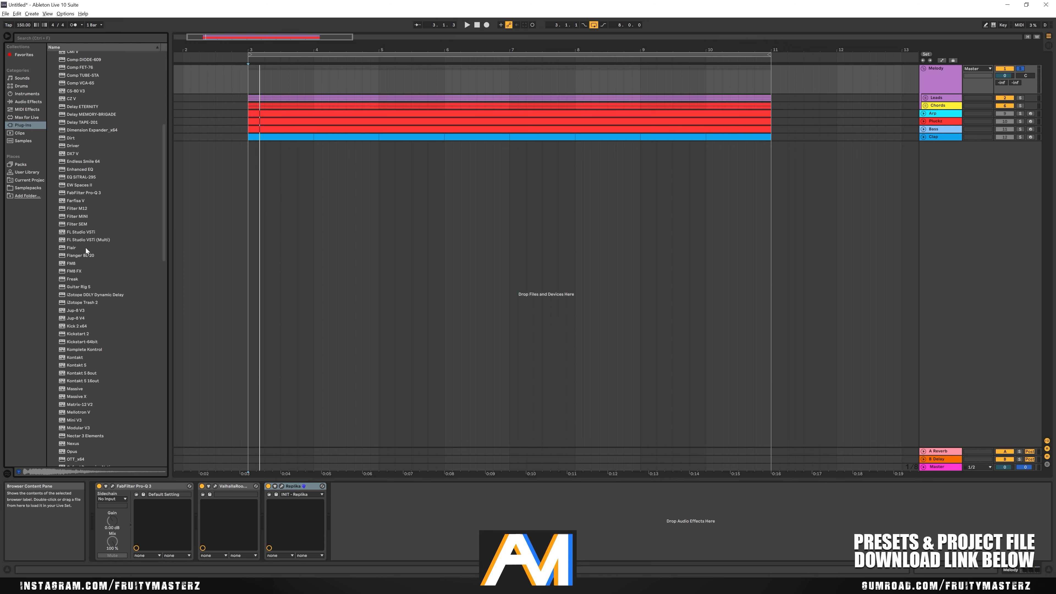
{"action": "double_click", "coordinate": [85, 238]}
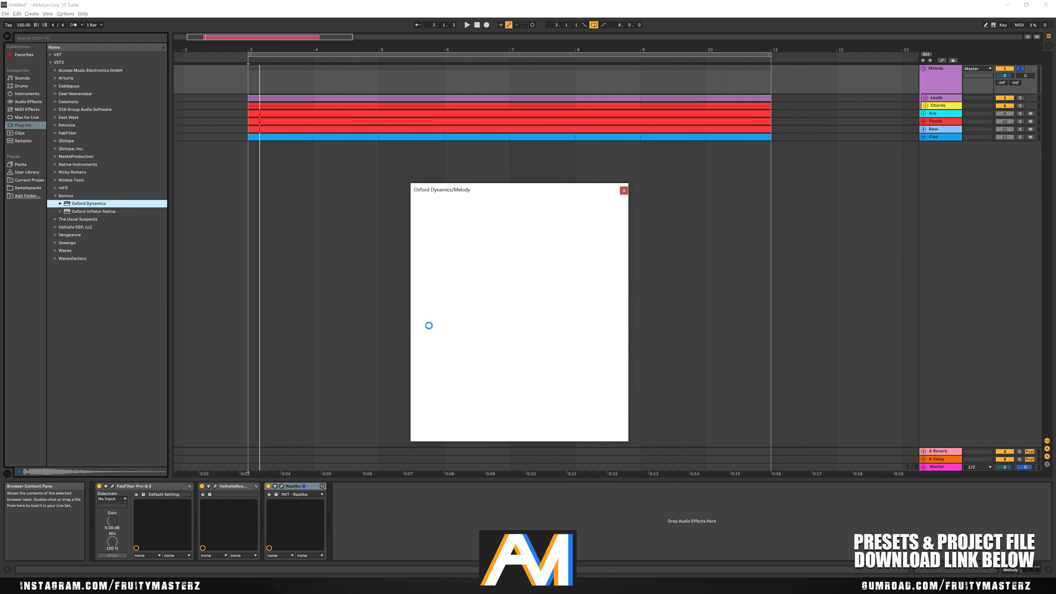
Enable the Oxford Dynamics compressor with a -21.4 dB threshold, 2.84 ratio and 0.63 ms attack
{"action": "mouse_move", "coordinate": [532, 189]}
{"action": "left_mouse_down"}
{"action": "mouse_move", "coordinate": [553, 191]}
{"action": "mouse_move", "coordinate": [545, 174]}
{"action": "left_mouse_up"}
{"action": "left_click", "coordinate": [508, 376]}
{"action": "mouse_move", "coordinate": [485, 244]}
{"action": "left_mouse_down"}
{"action": "mouse_move", "coordinate": [489, 286]}
{"action": "mouse_move", "coordinate": [489, 248]}
{"action": "left_mouse_up"}
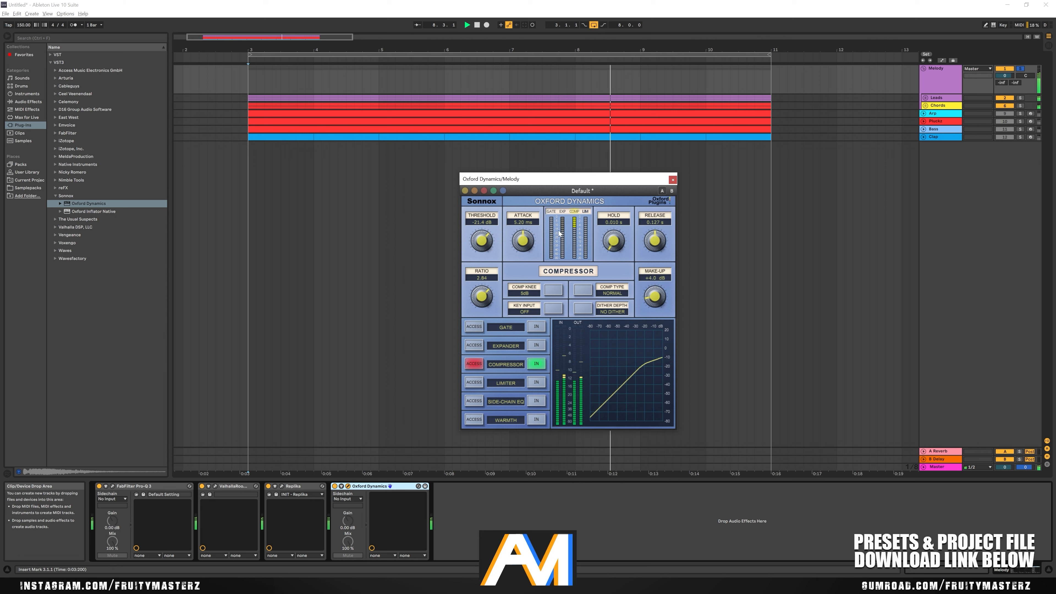
{"action": "left_click_drag", "start_coordinate": [521, 251], "coordinate": [515, 275]}
Compare the Melody group with Oxford Dynamics bypassed, raise its make-up gain to +6.38 dB and close the compressor
{"action": "left_click", "coordinate": [334, 486]}
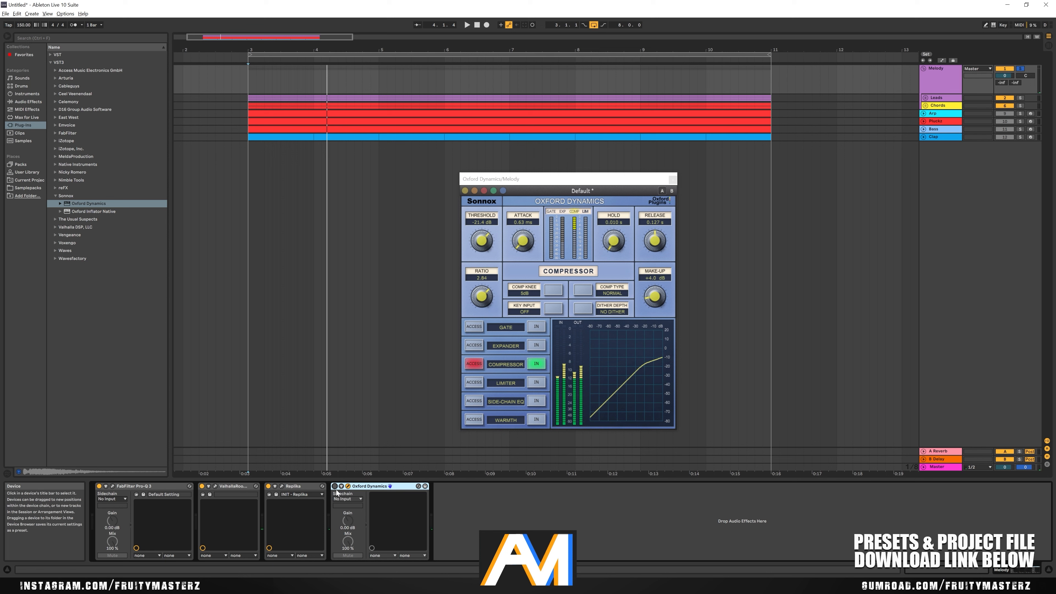
{"action": "key", "text": "space"}
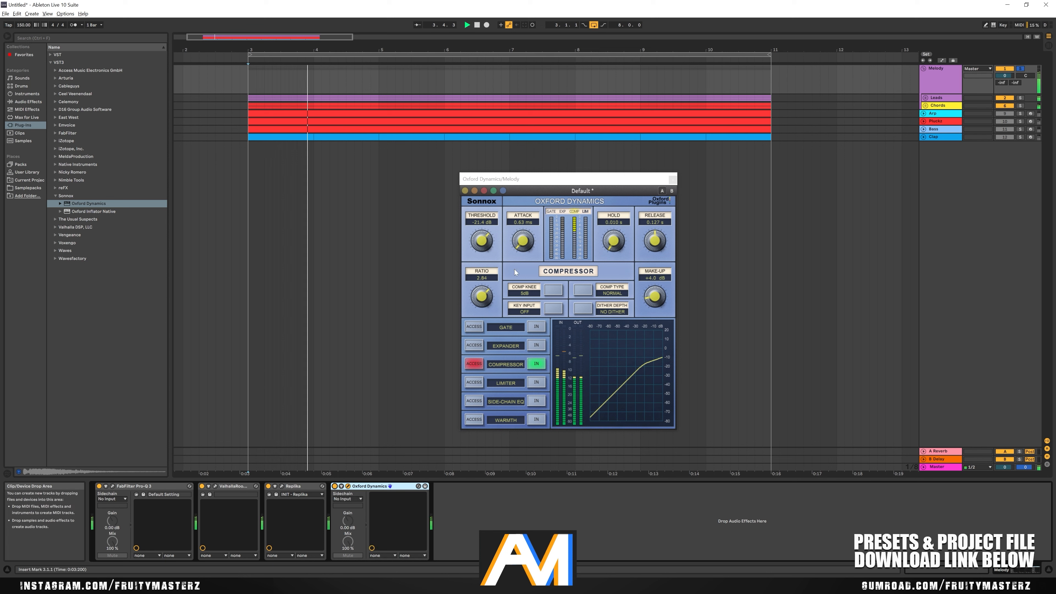
{"action": "left_click_drag", "start_coordinate": [651, 300], "coordinate": [652, 290]}
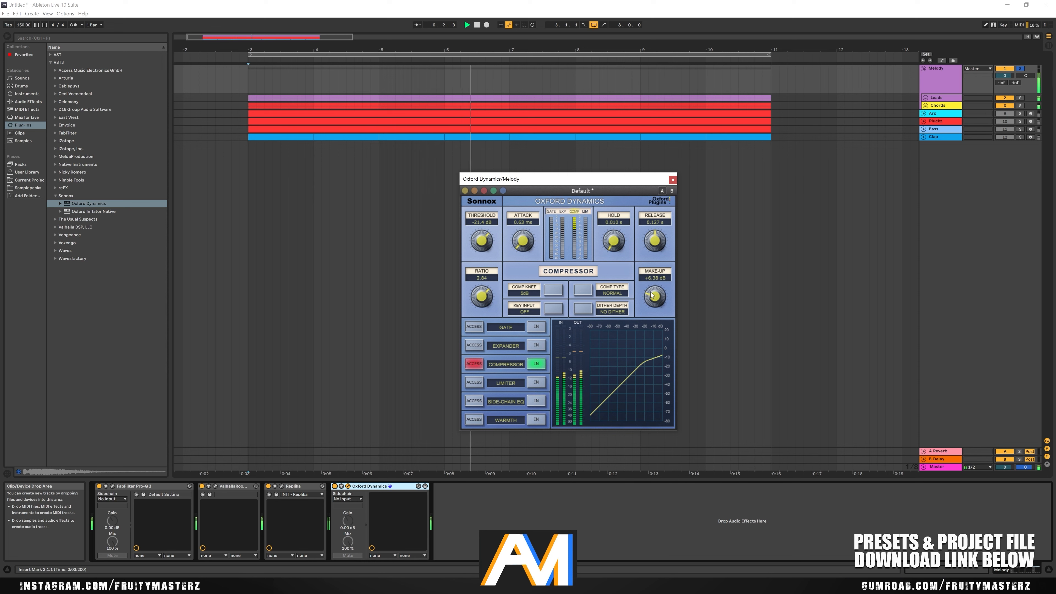
{"action": "left_click", "coordinate": [674, 180]}
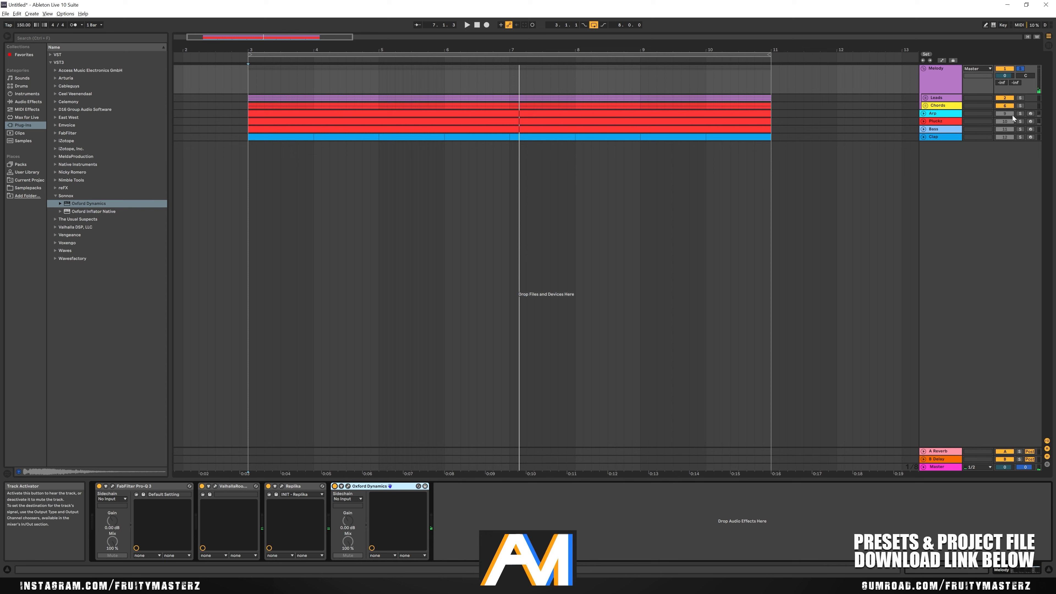
Unsolo the Melody group and activate the Arp track, then play both together
{"action": "left_click", "coordinate": [1021, 69]}
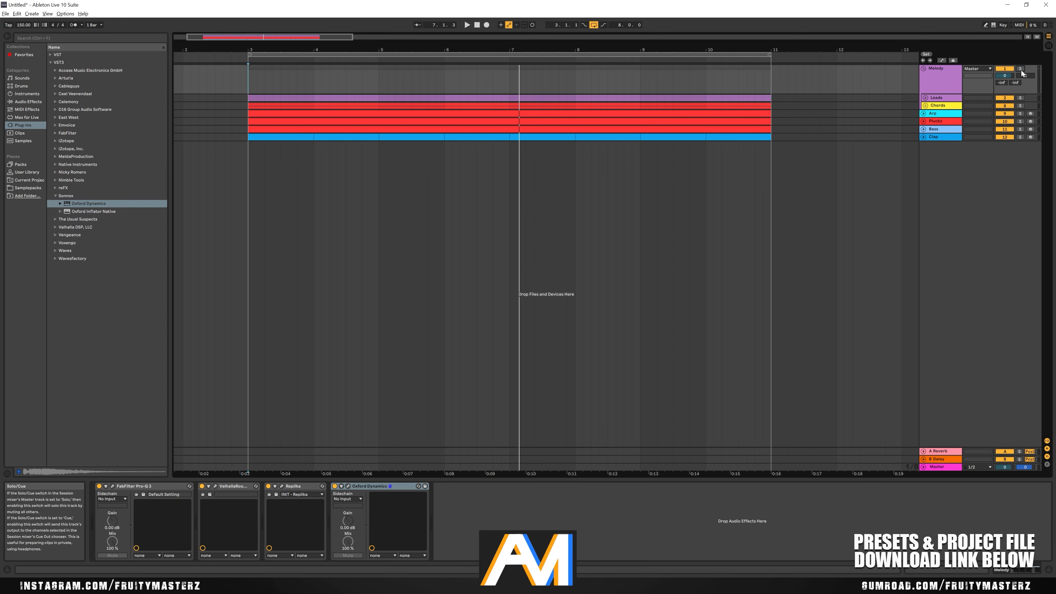
{"action": "left_click", "coordinate": [1005, 121]}
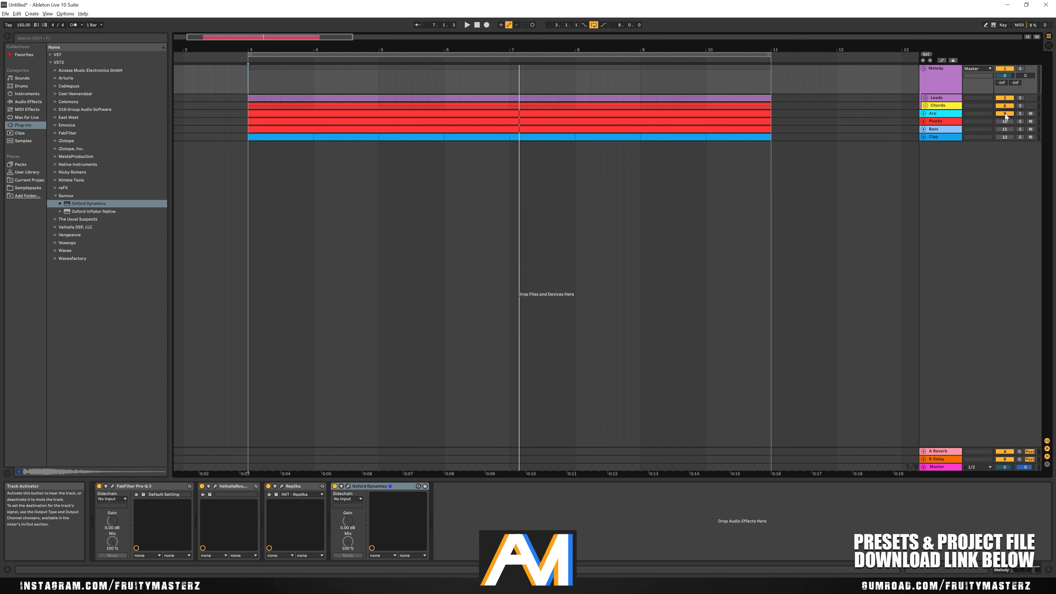
{"action": "left_click", "coordinate": [1005, 114]}
{"action": "key", "text": "space"}
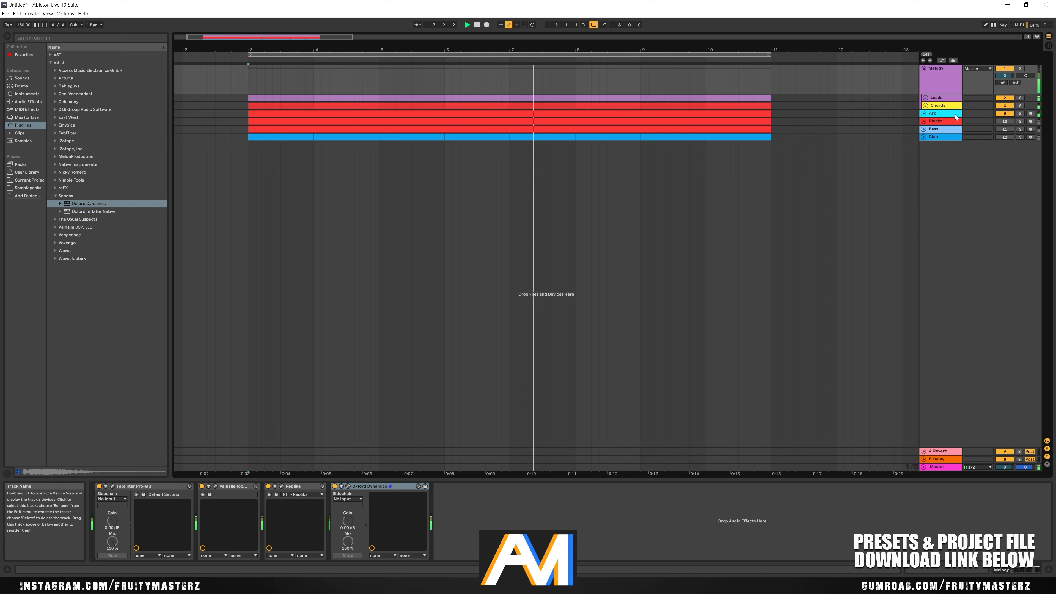
In the Arp track's Pro-Q 3, set the low cut to about 390 Hz and the high shelf to +3.10 dB at about 1814 Hz
{"action": "left_click", "coordinate": [1002, 113]}
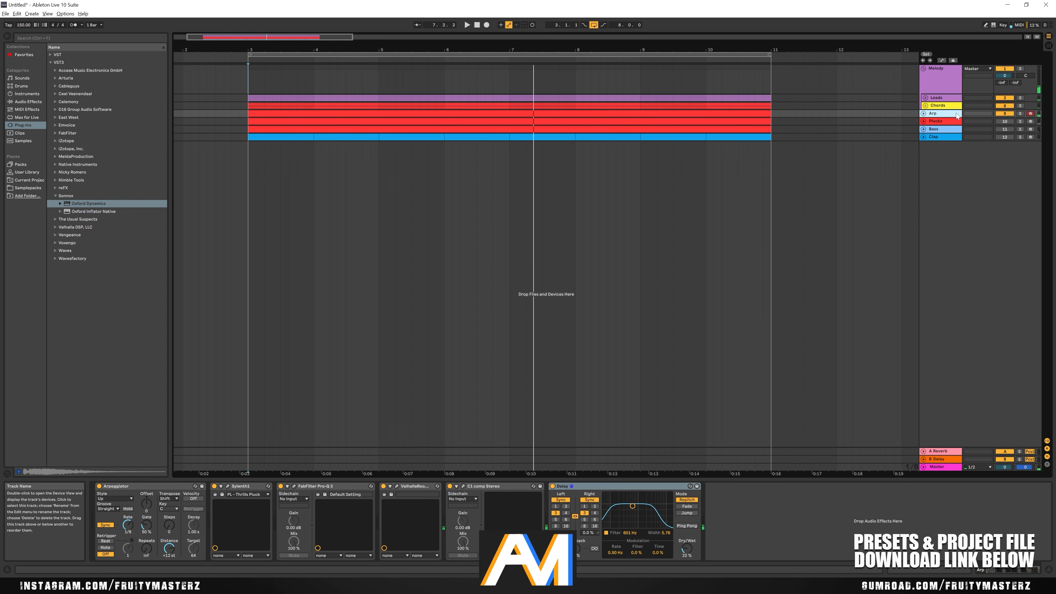
{"action": "left_click", "coordinate": [294, 486]}
{"action": "key", "text": "space"}
{"action": "left_click_drag", "start_coordinate": [486, 282], "coordinate": [503, 273]}
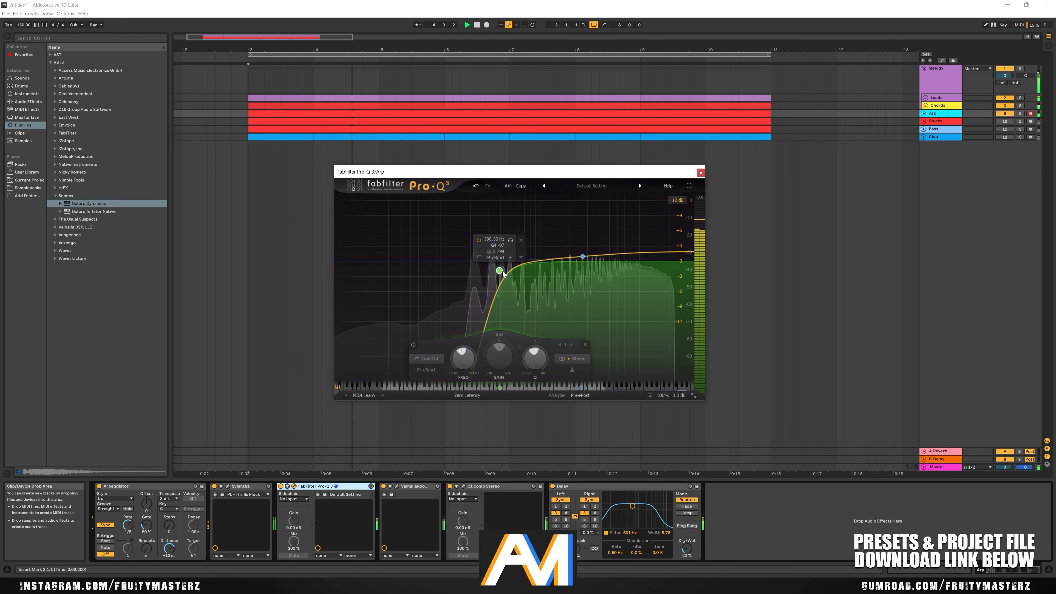
{"action": "left_click", "coordinate": [582, 256]}
{"action": "mouse_move", "coordinate": [580, 256]}
{"action": "left_mouse_down"}
{"action": "mouse_move", "coordinate": [556, 246]}
{"action": "mouse_move", "coordinate": [564, 255]}
{"action": "left_mouse_up"}
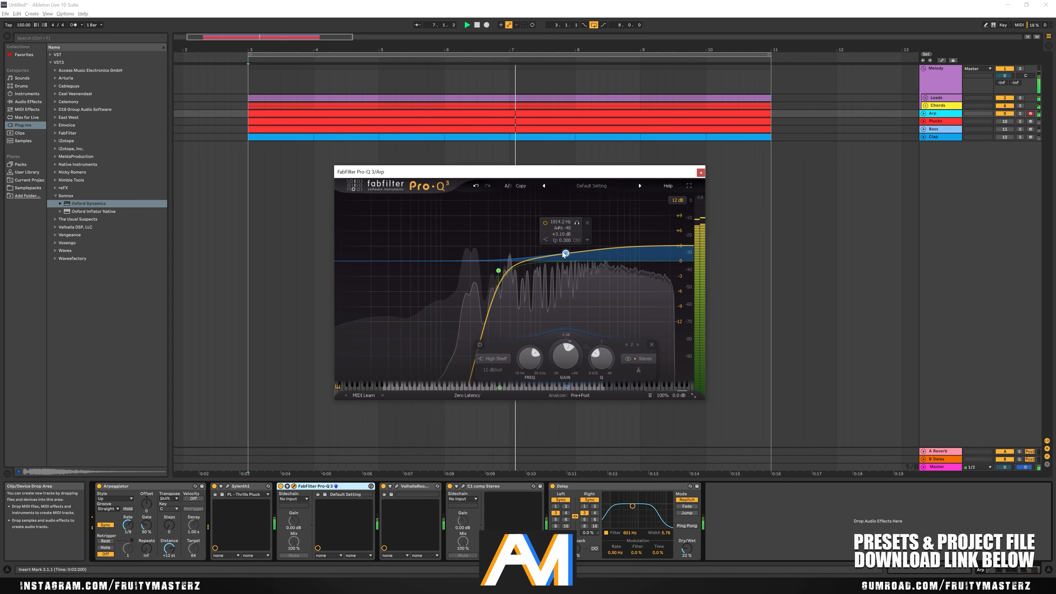
{"action": "left_click", "coordinate": [700, 171]}
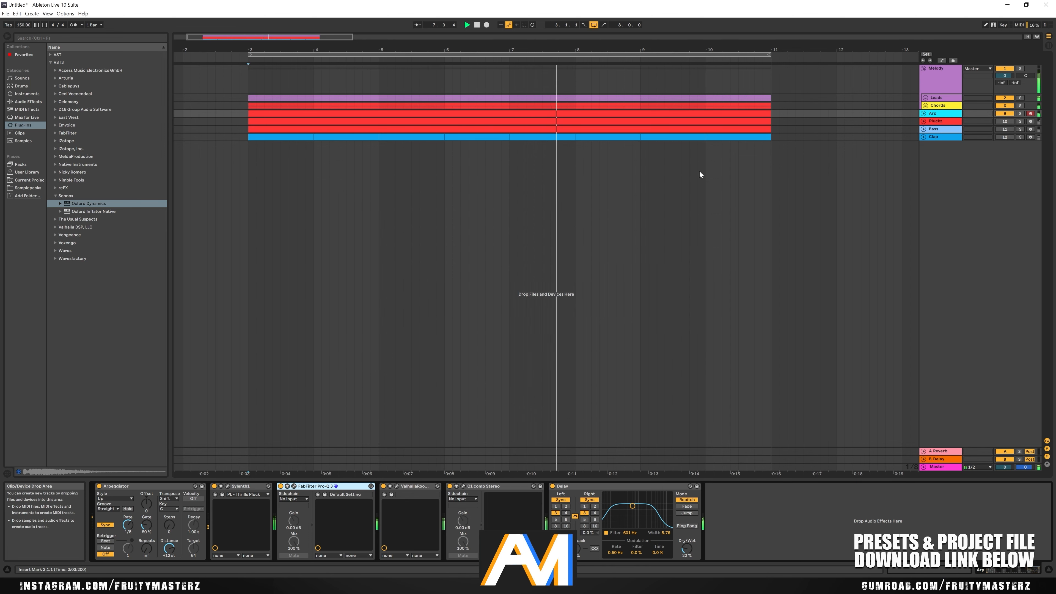
Compare the loop with and without the Arp, then activate the Plucks track alongside it
{"action": "left_click", "coordinate": [1007, 113]}
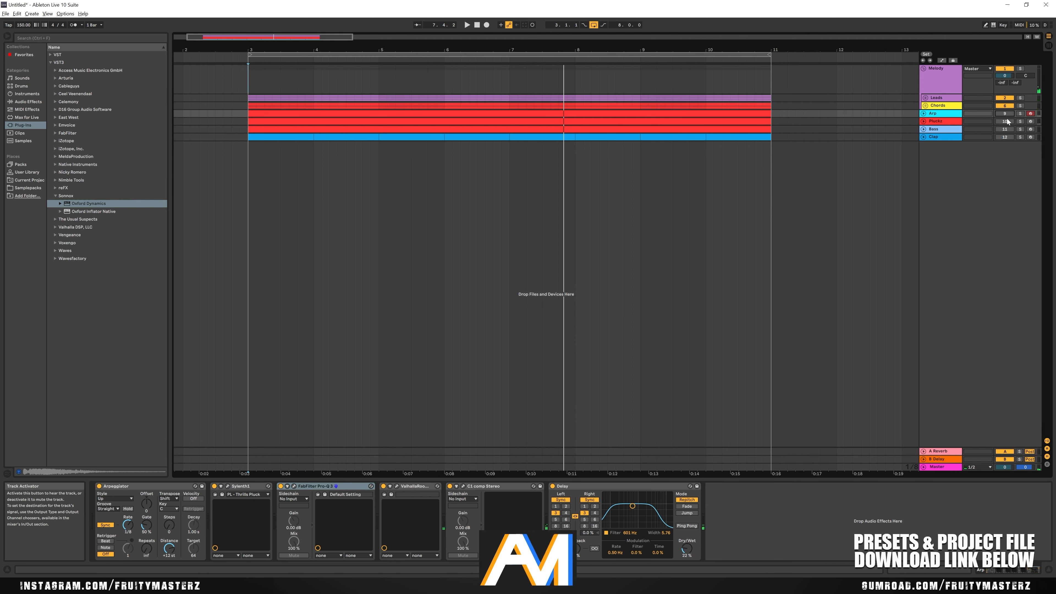
{"action": "key", "text": "space"}
{"action": "left_click", "coordinate": [1006, 122]}
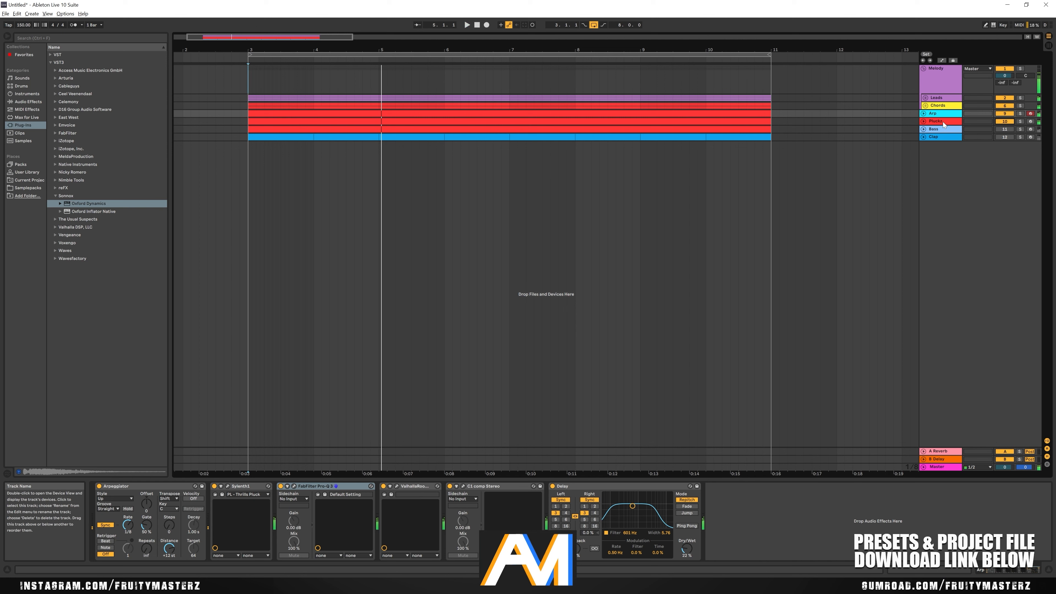
Open Sylenth1 on the Plucks track, adjust its main filter cutoff during playback and close the synth
{"action": "left_click", "coordinate": [929, 122]}
{"action": "left_click", "coordinate": [923, 122]}
{"action": "left_click", "coordinate": [923, 121]}
{"action": "left_click", "coordinate": [923, 122]}
{"action": "left_click", "coordinate": [923, 122]}
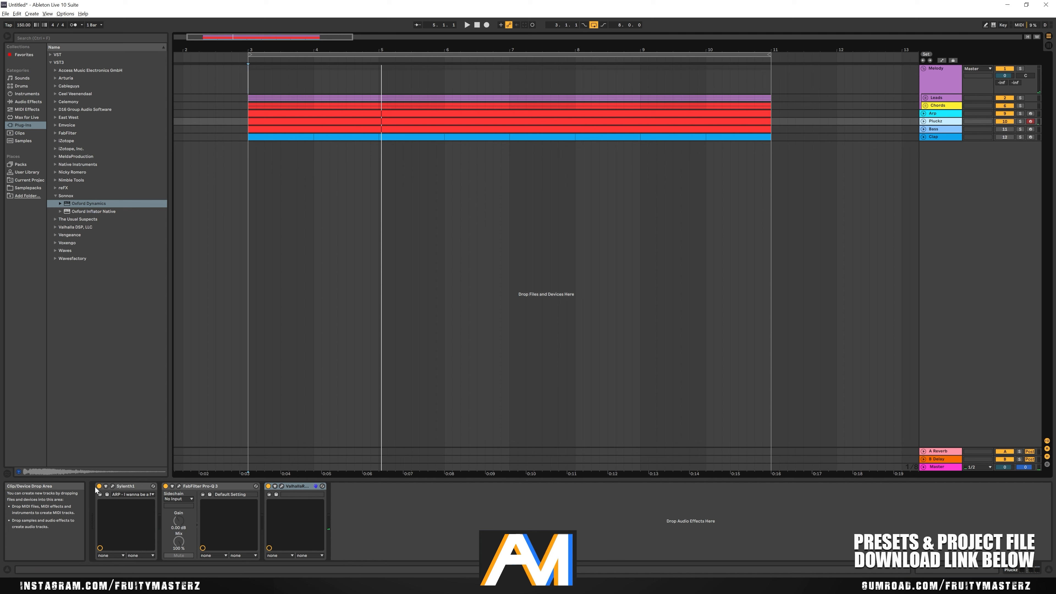
{"action": "left_click", "coordinate": [112, 486]}
{"action": "key", "text": "space"}
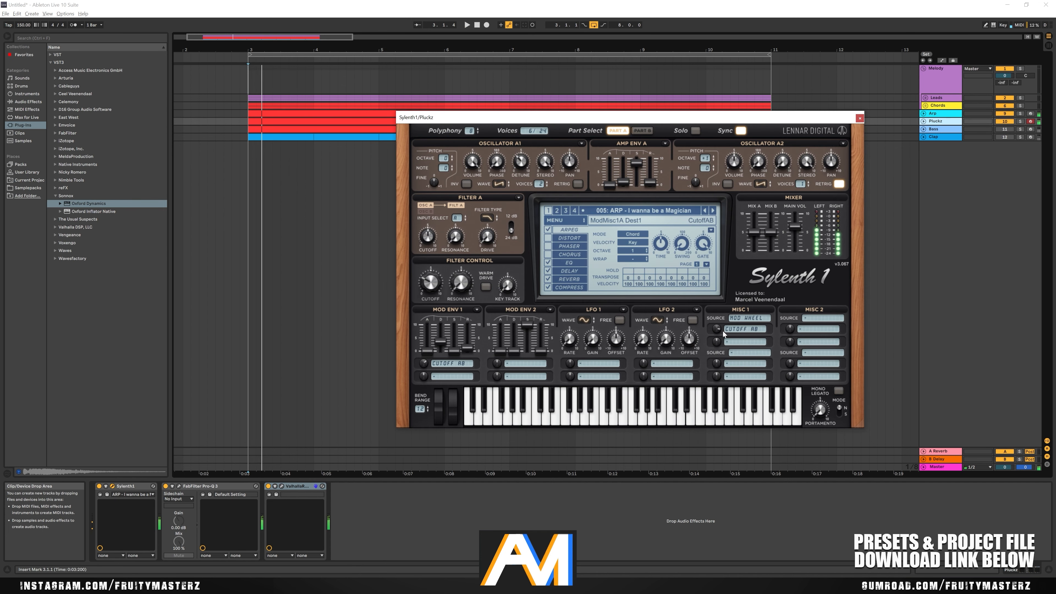
{"action": "mouse_move", "coordinate": [430, 285]}
{"action": "left_mouse_down"}
{"action": "mouse_move", "coordinate": [428, 296]}
{"action": "mouse_move", "coordinate": [434, 288]}
{"action": "left_mouse_up"}
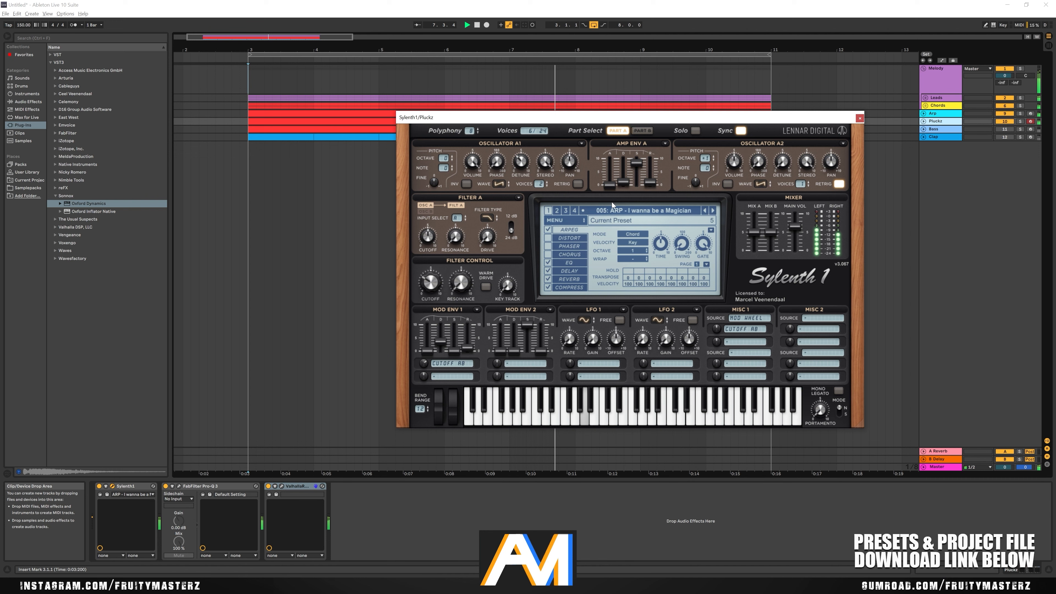
{"action": "left_click", "coordinate": [860, 118]}
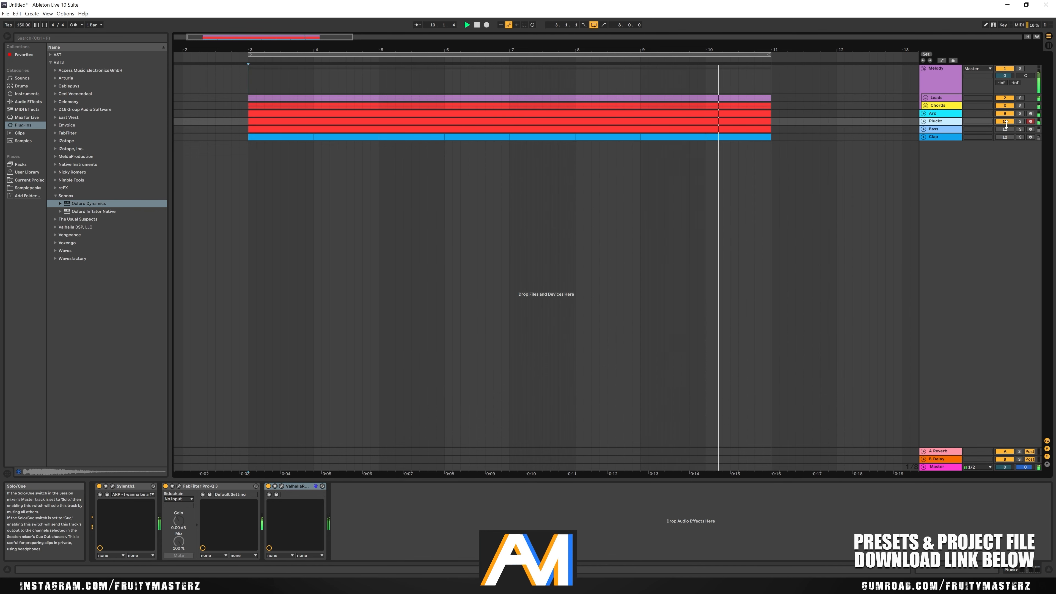
Unfold the Plucks track and adjust its volume to about -10 dB
{"action": "left_click", "coordinate": [924, 122]}
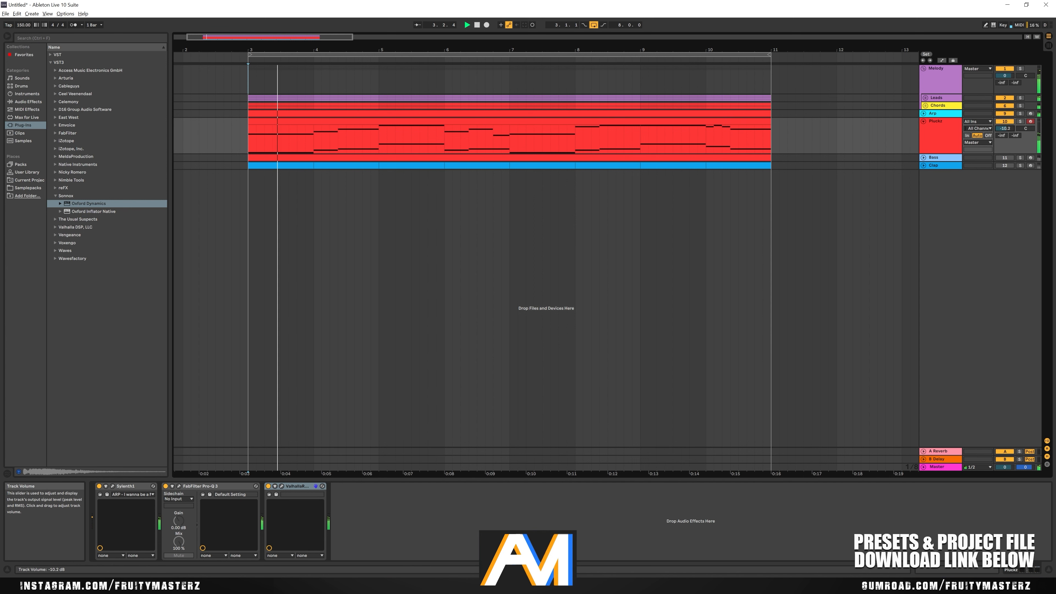
{"action": "left_click_drag", "start_coordinate": [1005, 128], "coordinate": [1005, 132]}
{"action": "left_click", "coordinate": [938, 142]}
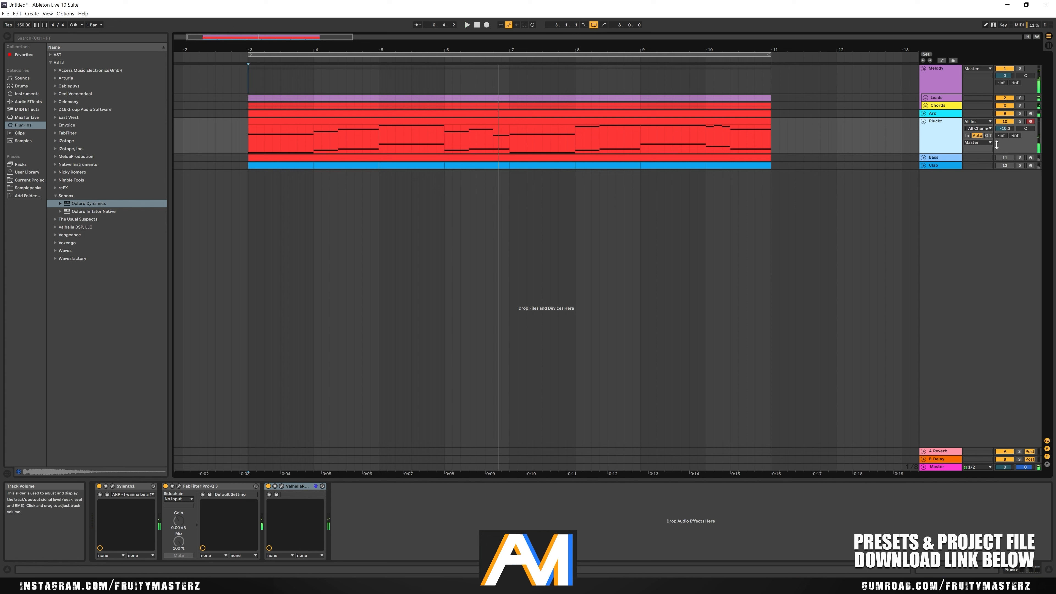
Activate the Bass track during playback, unfold it and set its volume to about -21.4 dB
{"action": "left_click", "coordinate": [1002, 162]}
{"action": "key", "text": "space"}
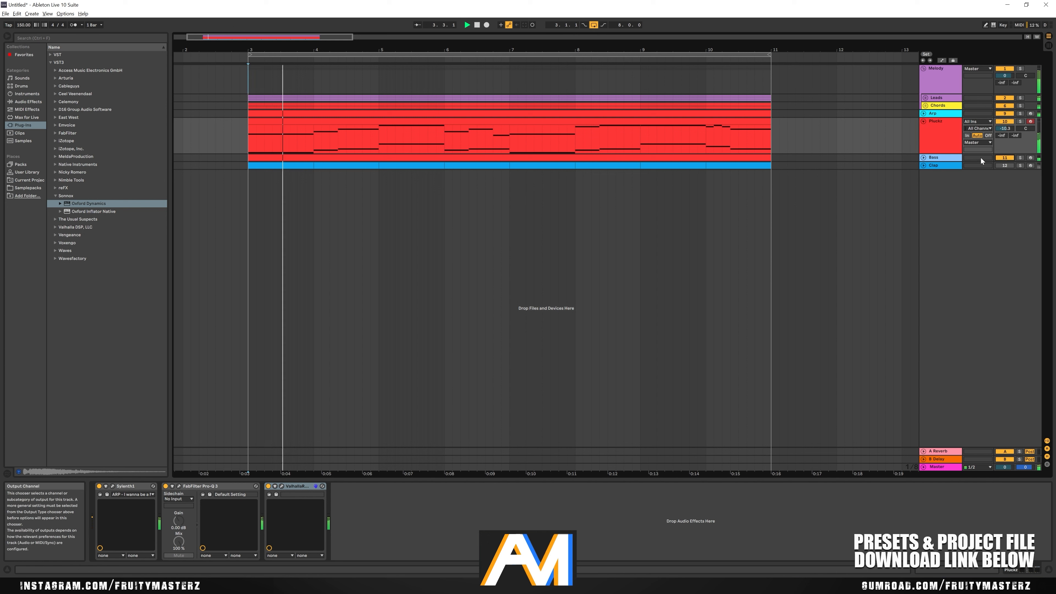
{"action": "left_click", "coordinate": [924, 157]}
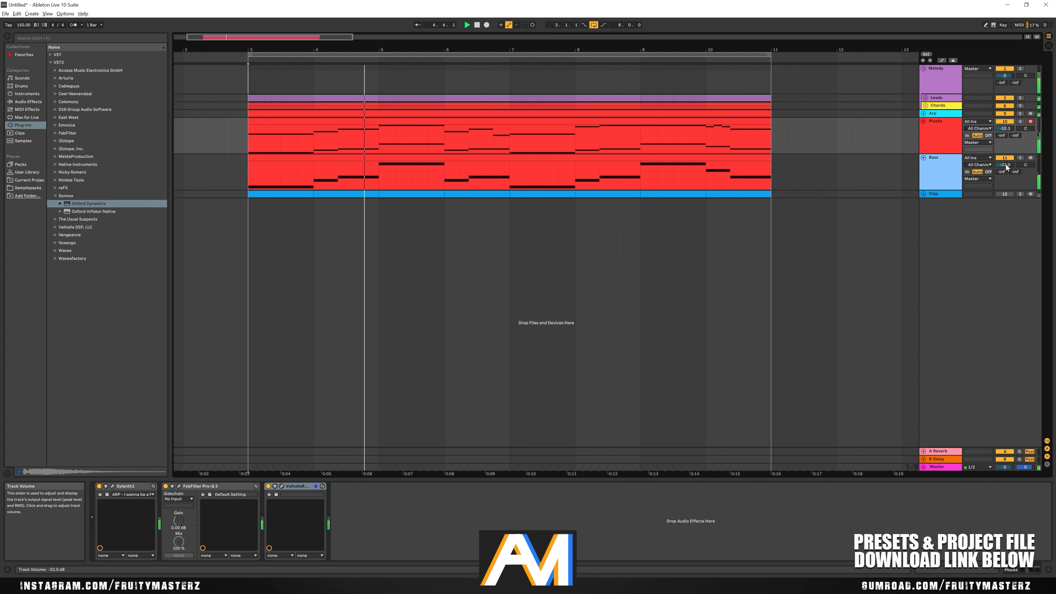
Open Sylenth1 on the Bass track, set its main filter cutoff to about 6.63 during playback and close the synth
{"action": "left_click", "coordinate": [942, 176]}
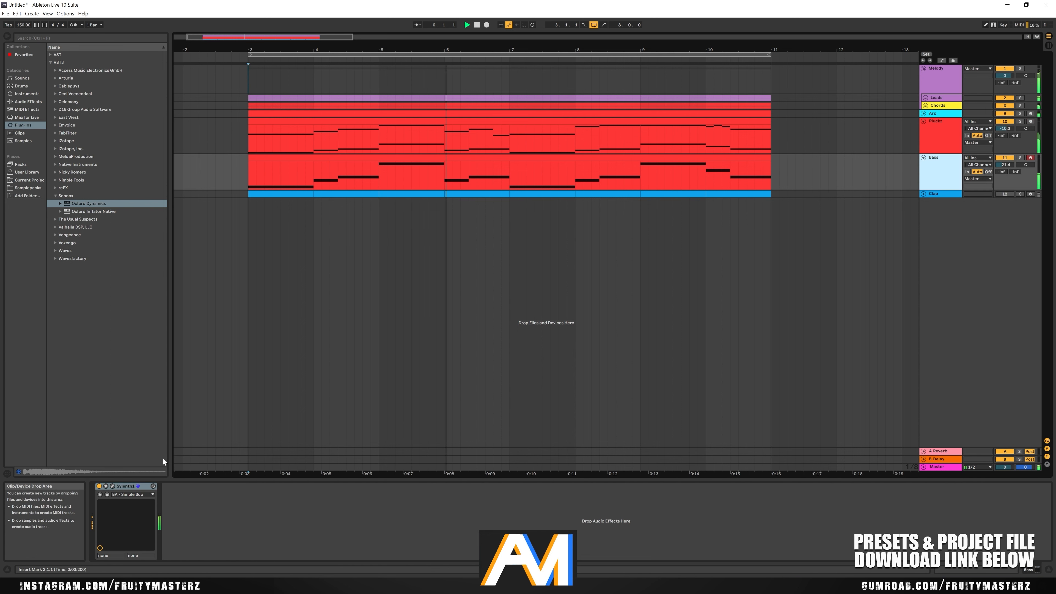
{"action": "left_click", "coordinate": [113, 486]}
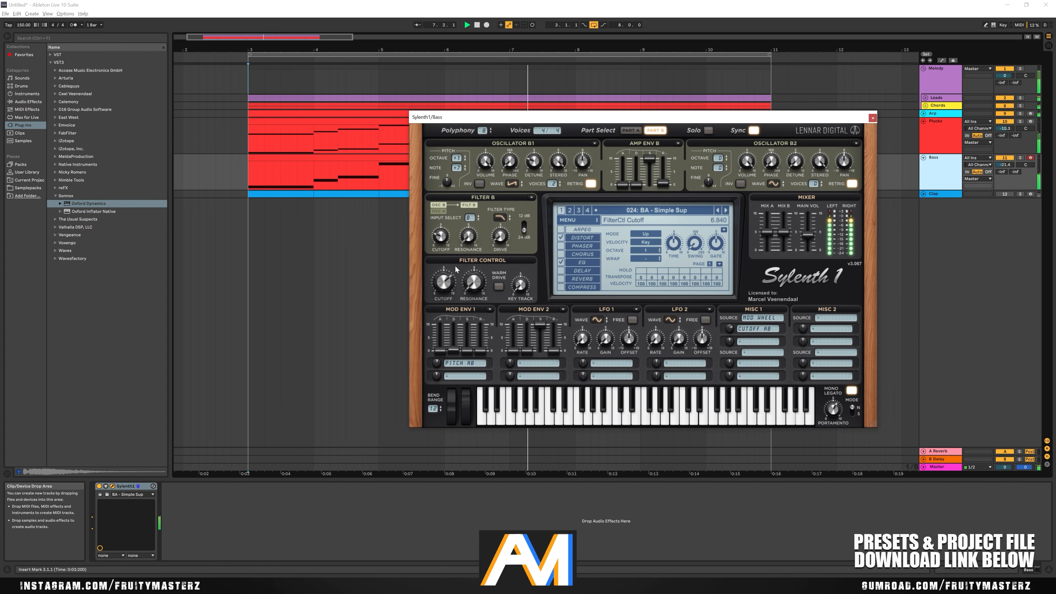
{"action": "left_click_drag", "start_coordinate": [456, 265], "coordinate": [455, 269]}
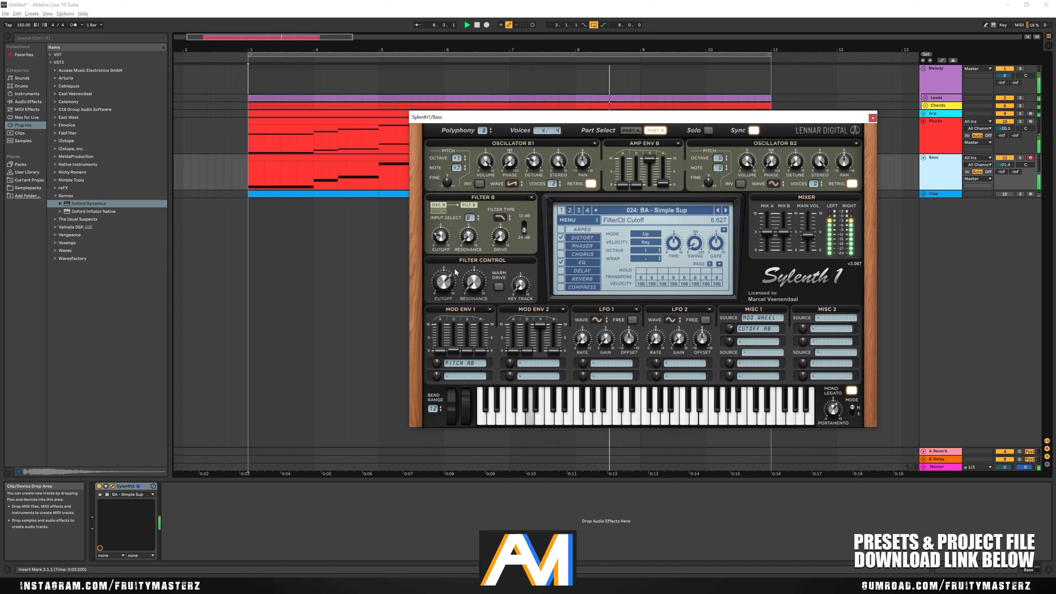
{"action": "left_click", "coordinate": [872, 118]}
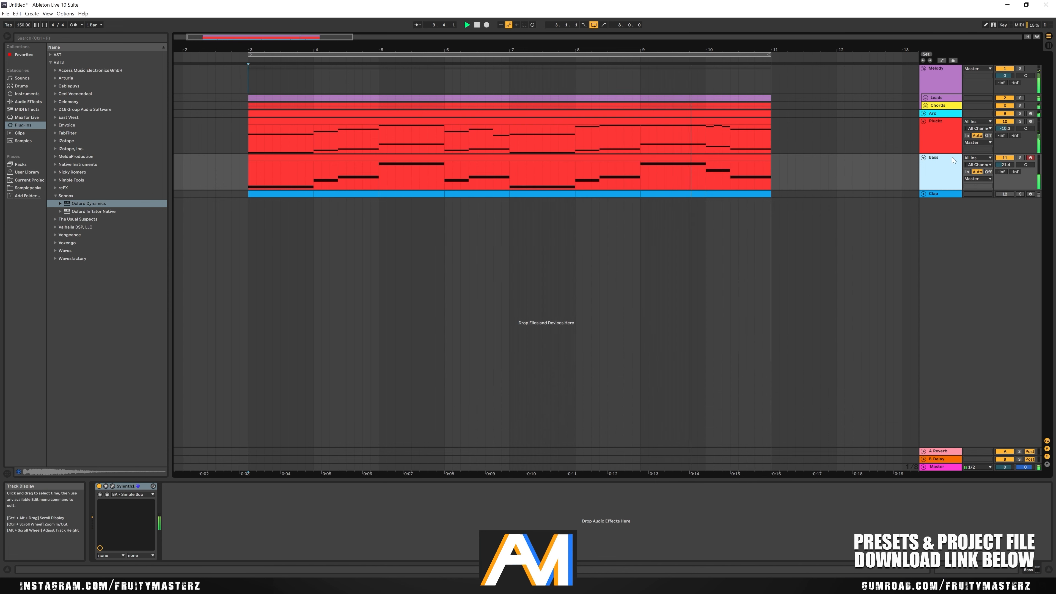
Activate the Clap track and play the loop with it included
{"action": "left_click", "coordinate": [1010, 195]}
{"action": "key", "text": "space"}
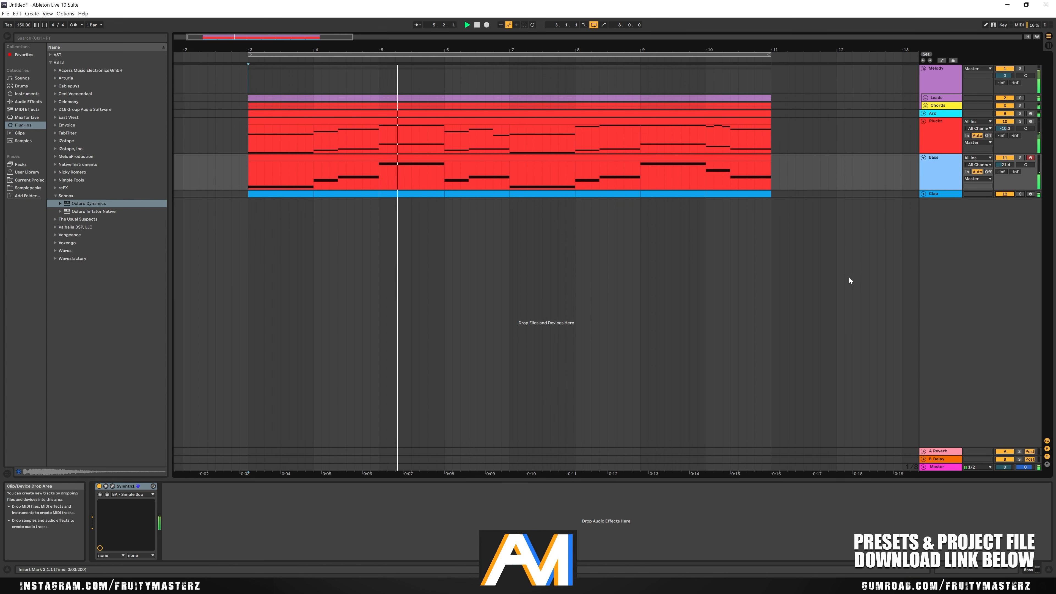
Open Sylenth1 on the Plucks track, set its main filter cutoff to about 4.47 during playback and close the synth
{"action": "left_click", "coordinate": [952, 136]}
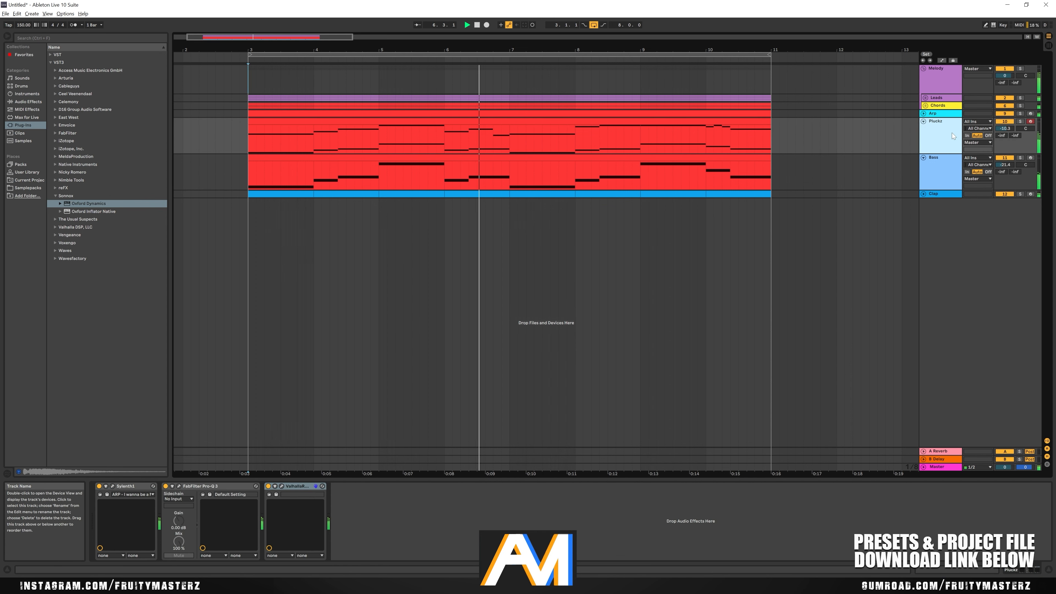
{"action": "left_click", "coordinate": [112, 486]}
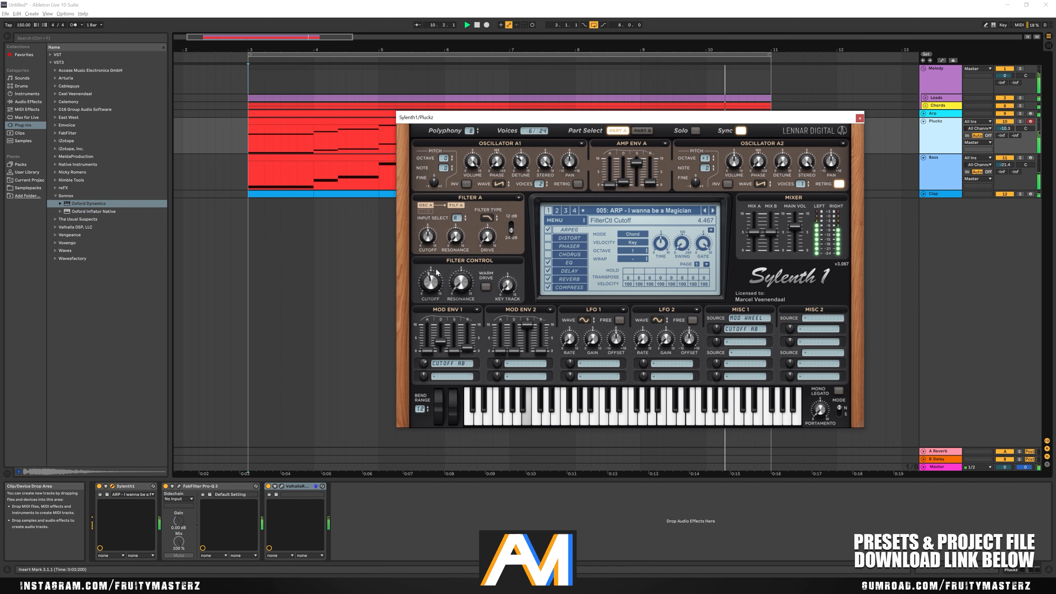
{"action": "left_click", "coordinate": [860, 118]}
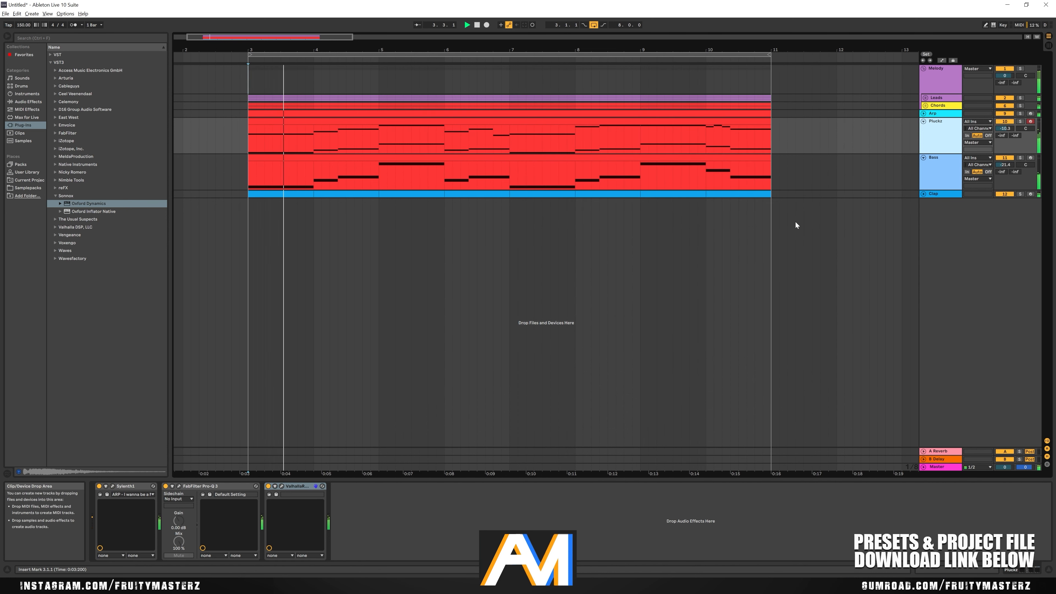
Unfold the Clap track, fine-tune its volume, stop playback and place the insert marker at the loop start
{"action": "left_click", "coordinate": [924, 194]}
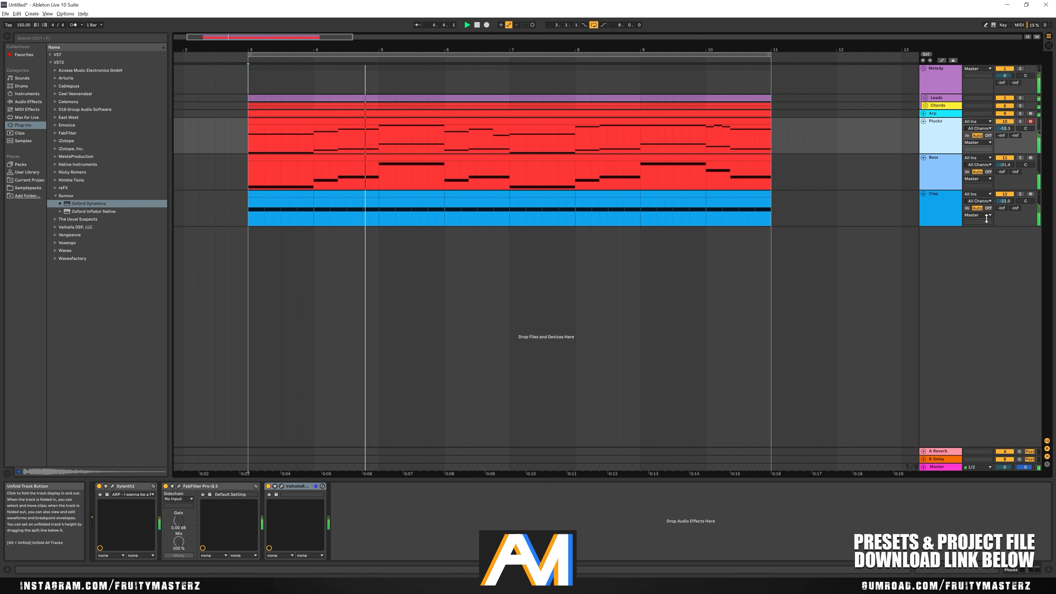
{"action": "left_click_drag", "start_coordinate": [1007, 202], "coordinate": [1007, 201]}
{"action": "key", "text": "space"}
{"action": "left_click", "coordinate": [249, 213]}
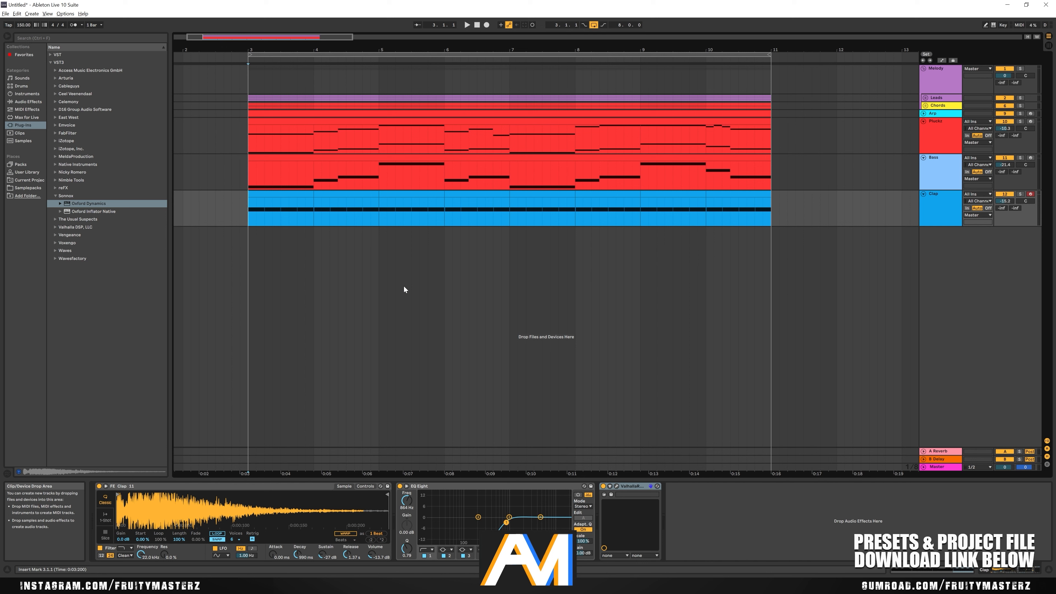
Play the full loop from its start and select the Plucks track
{"action": "key", "text": "space"}
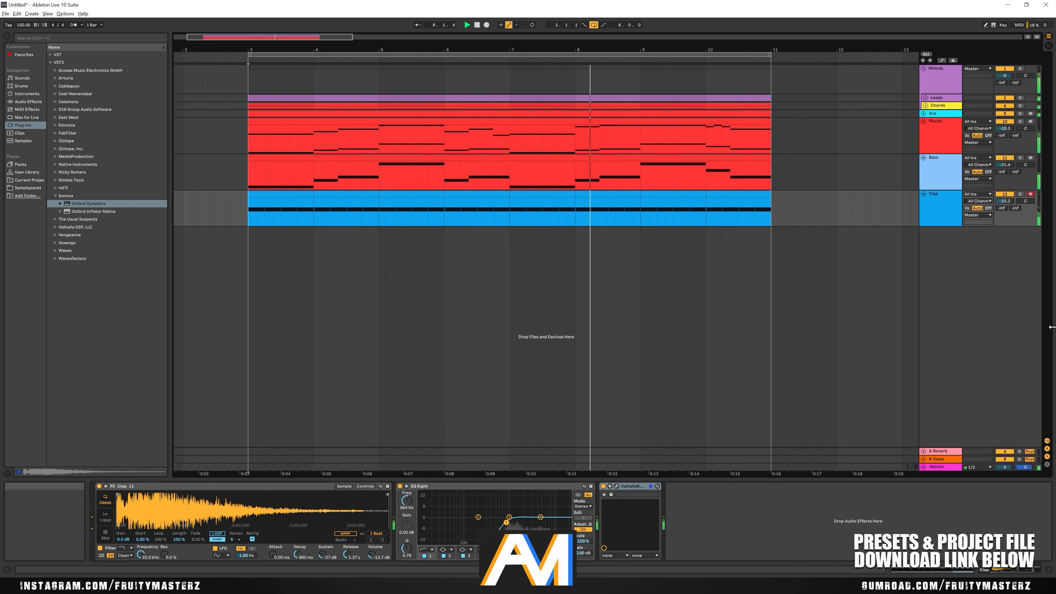
{"action": "left_click", "coordinate": [944, 139]}
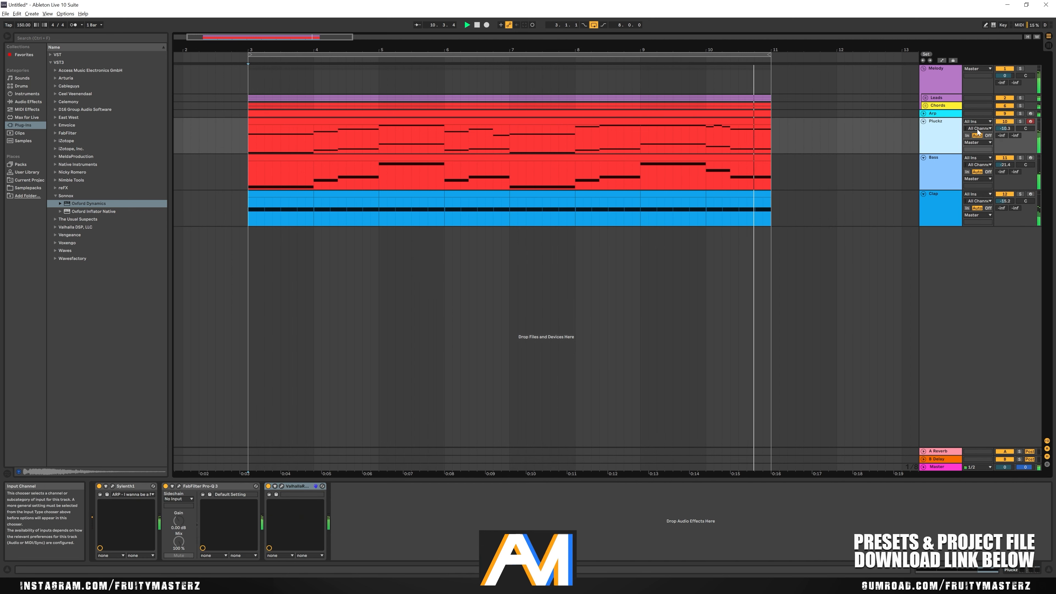